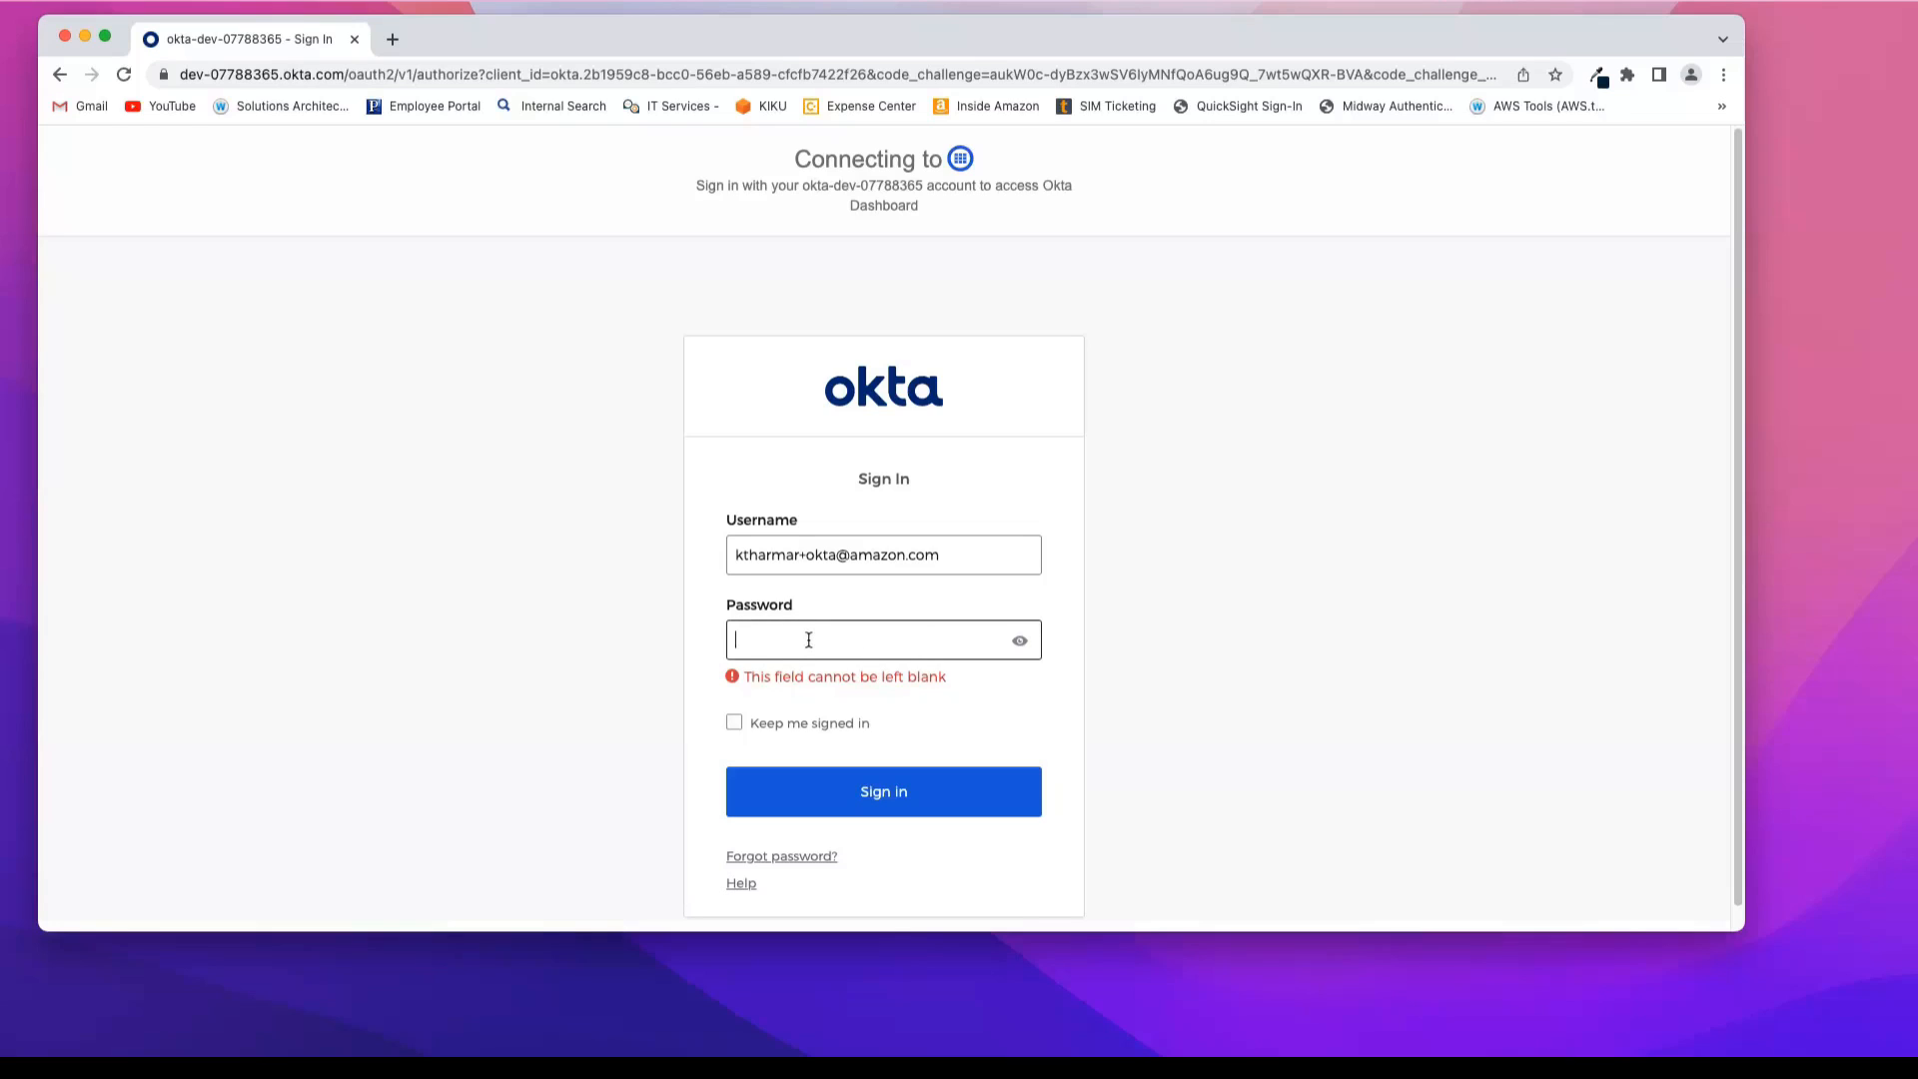
Step: Enter the account password and sign in to the Okta account
{"action": "type", "text": "••••••"}
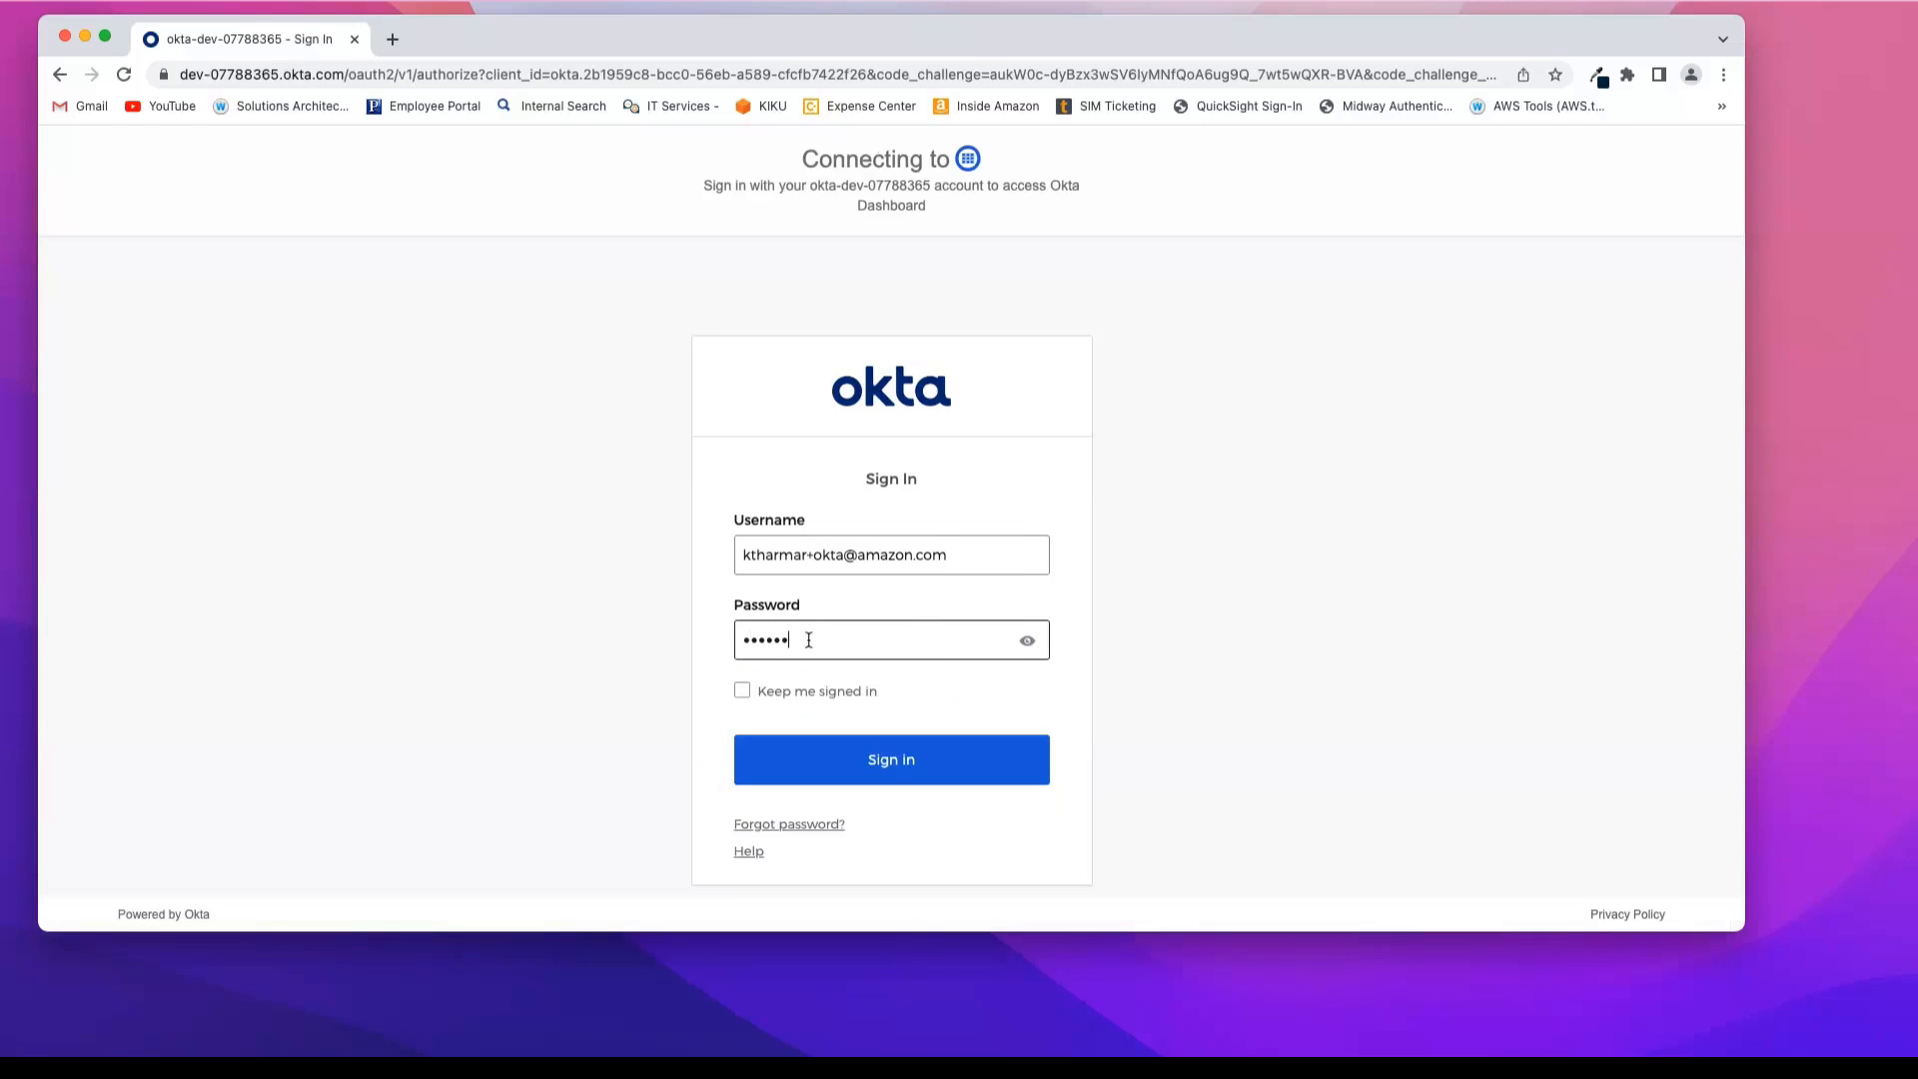
{"action": "type", "text": "•••"}
{"action": "left_click", "coordinate": [852, 773]}
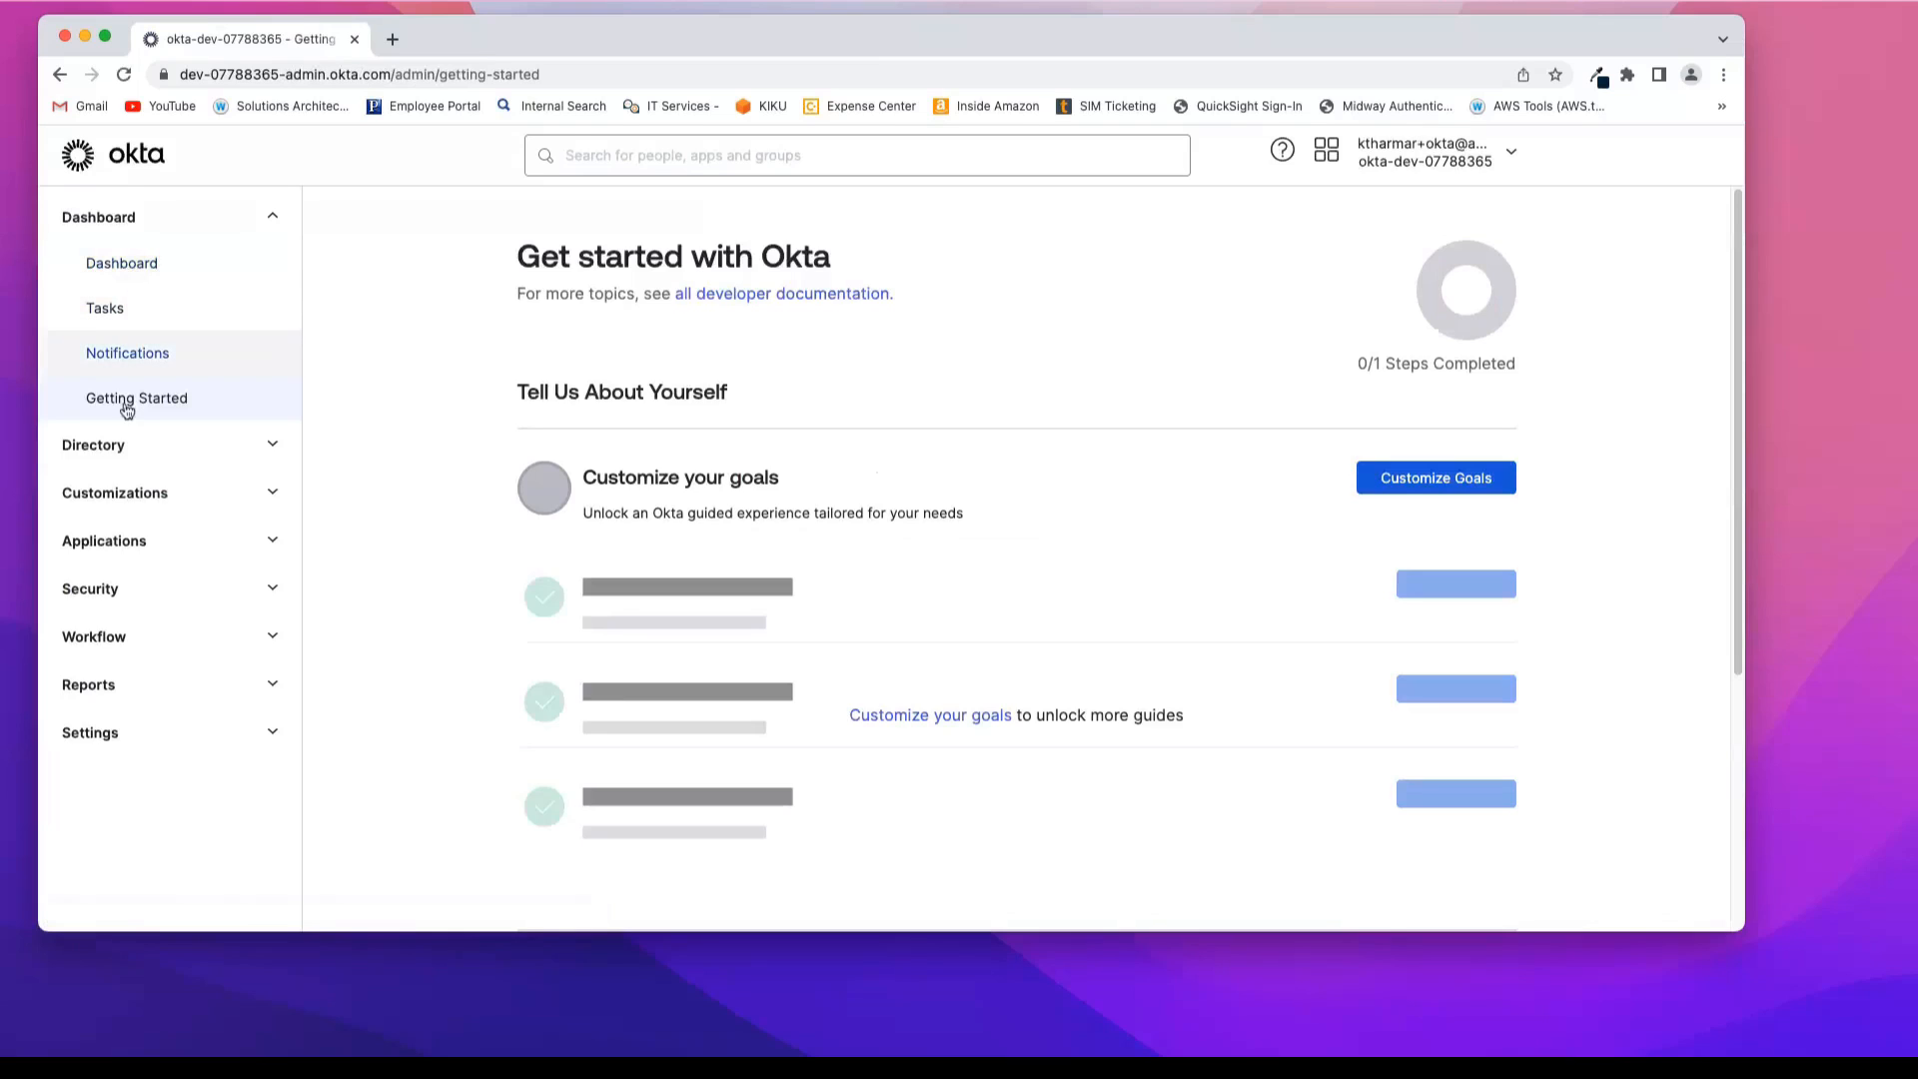
Step: Open the directory's People list and look over the existing users
{"action": "left_click", "coordinate": [118, 447]}
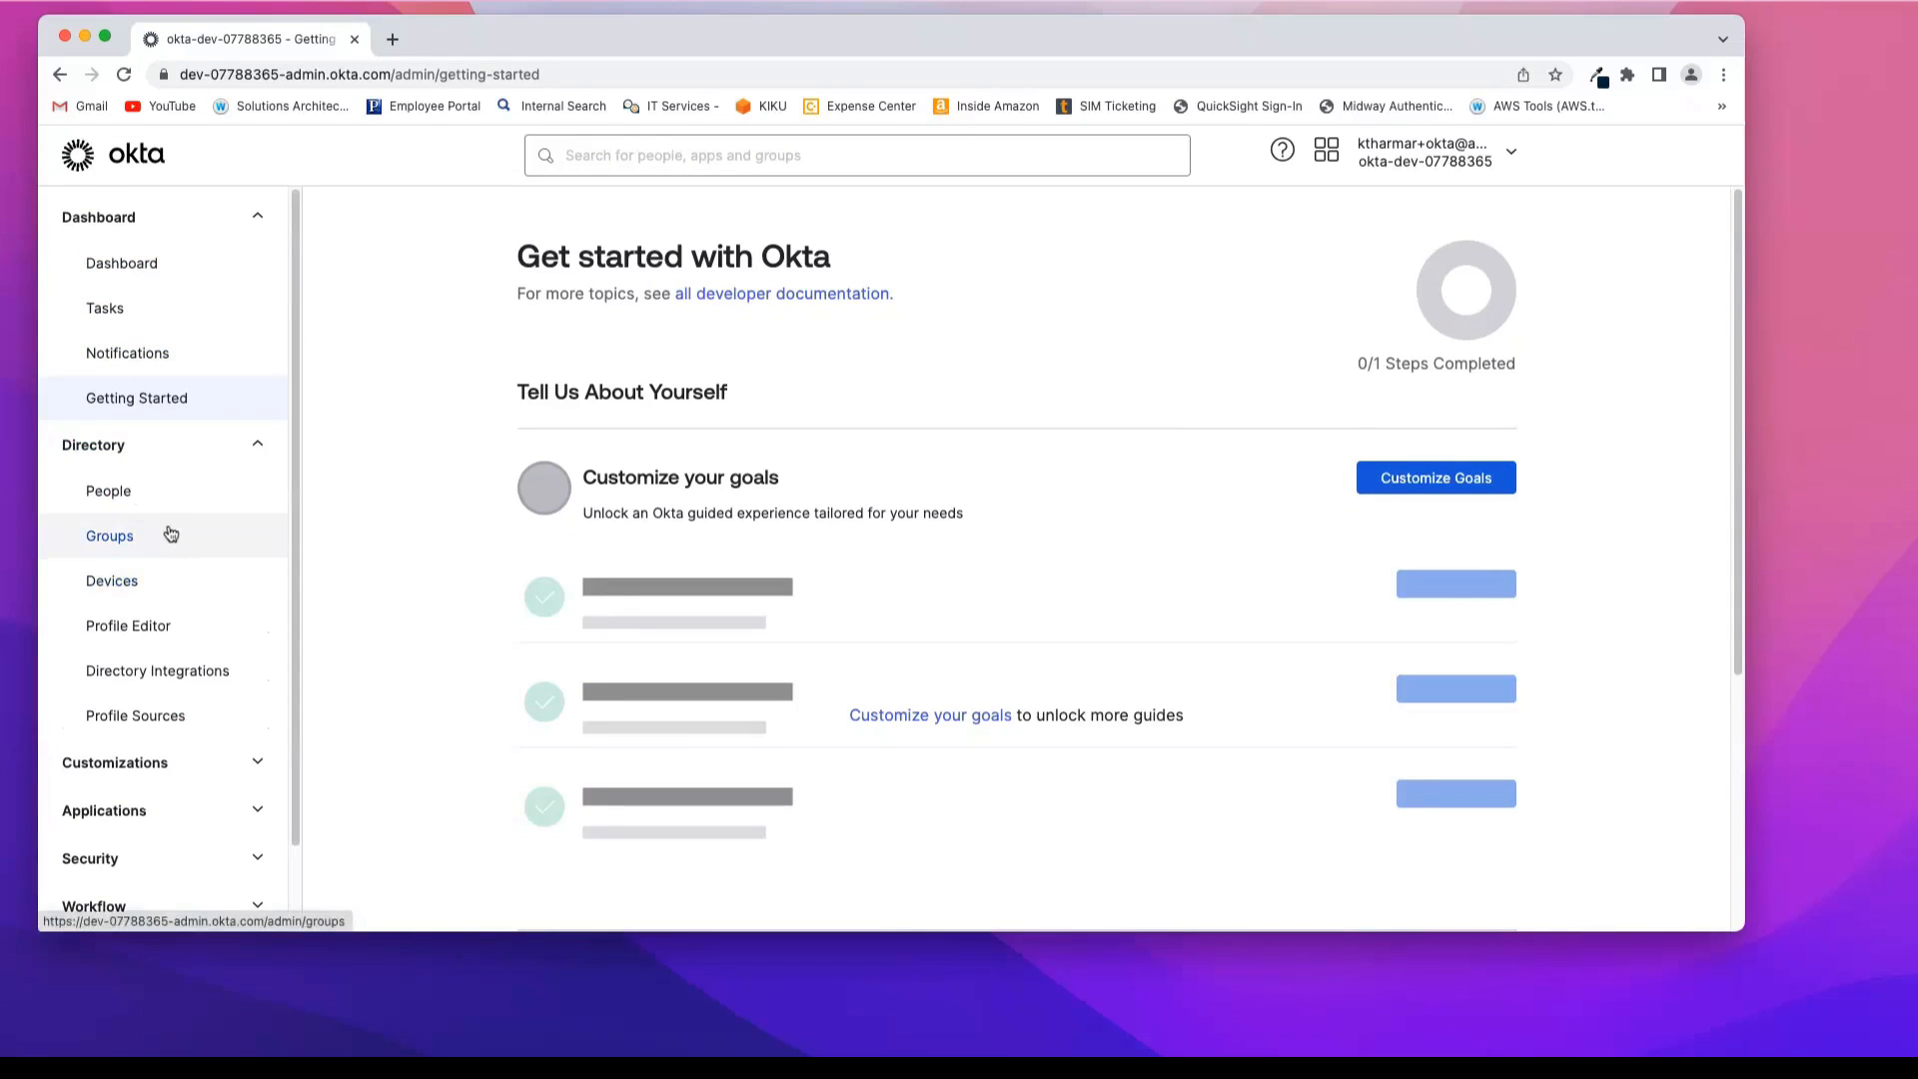
{"action": "left_click", "coordinate": [128, 492]}
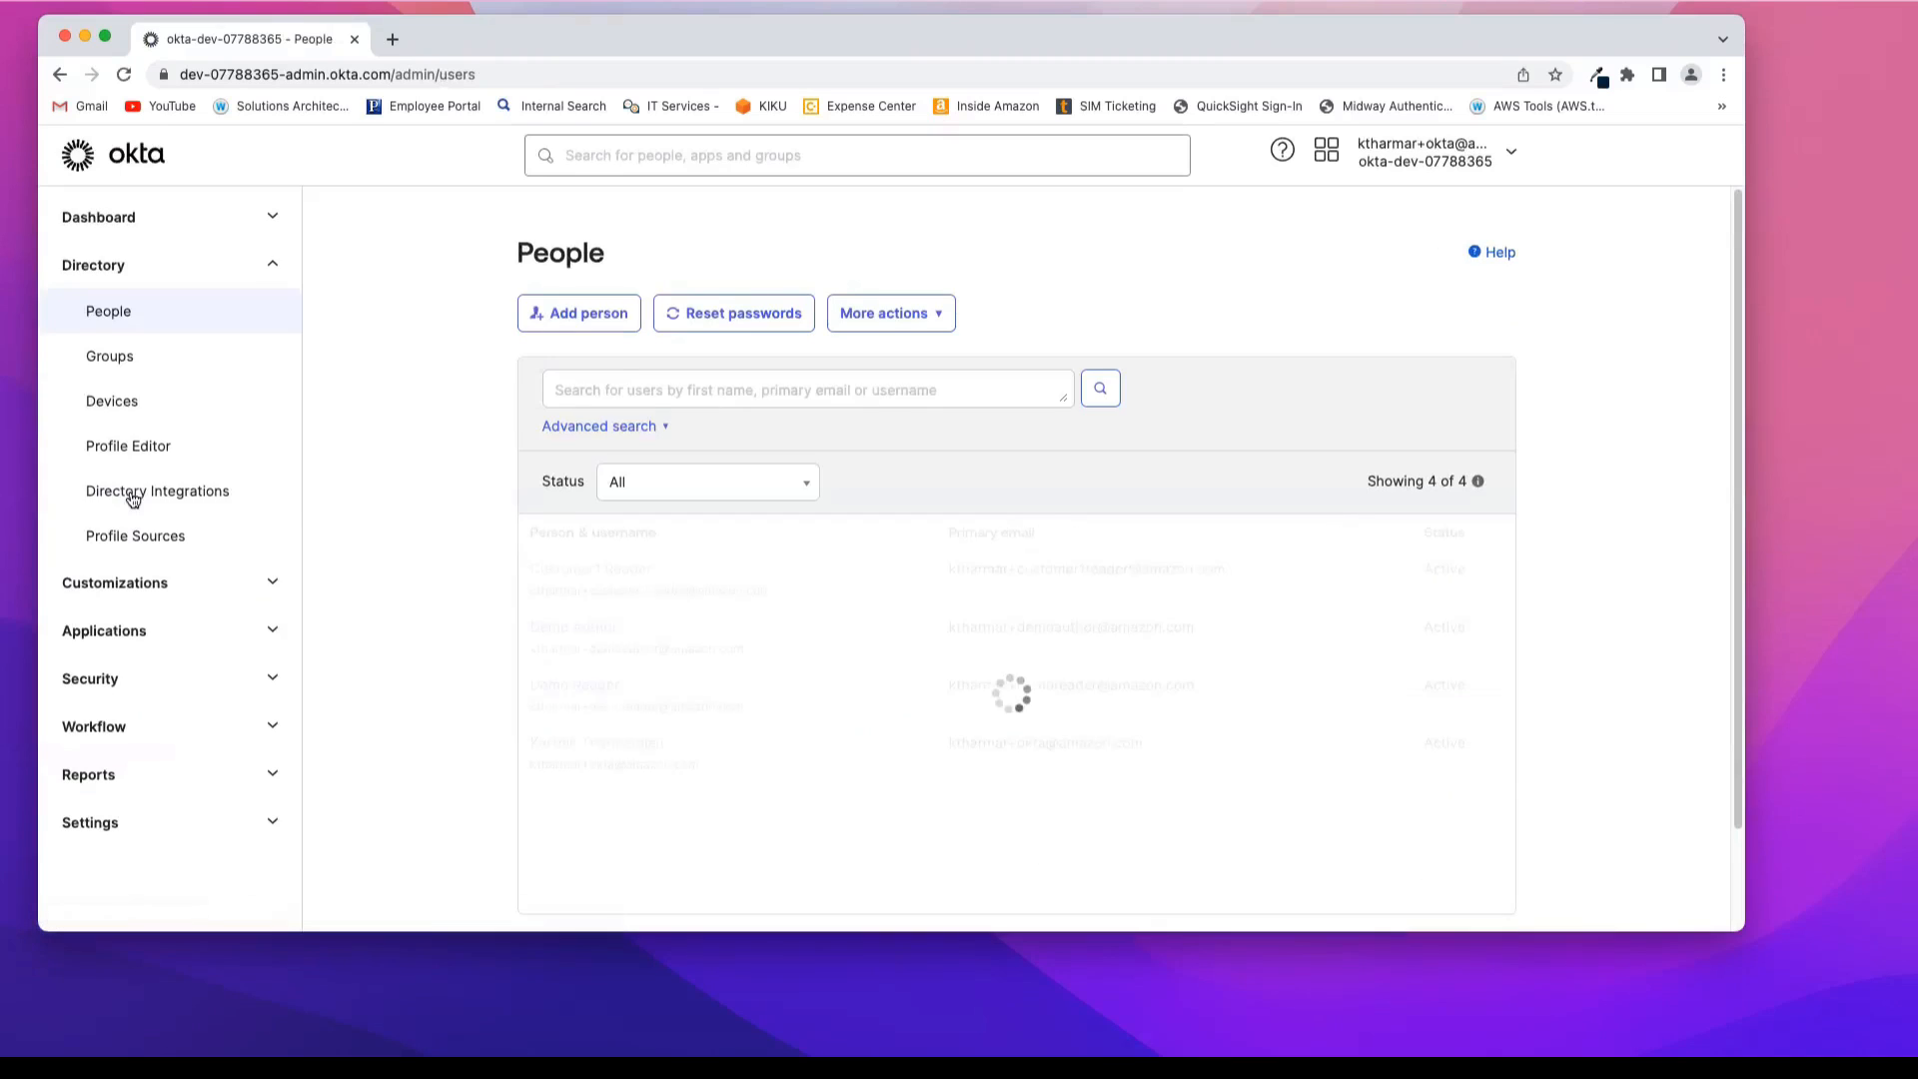
{"action": "scroll", "coordinate": [506, 512], "scroll_direction": "down", "scroll_amount": 3}
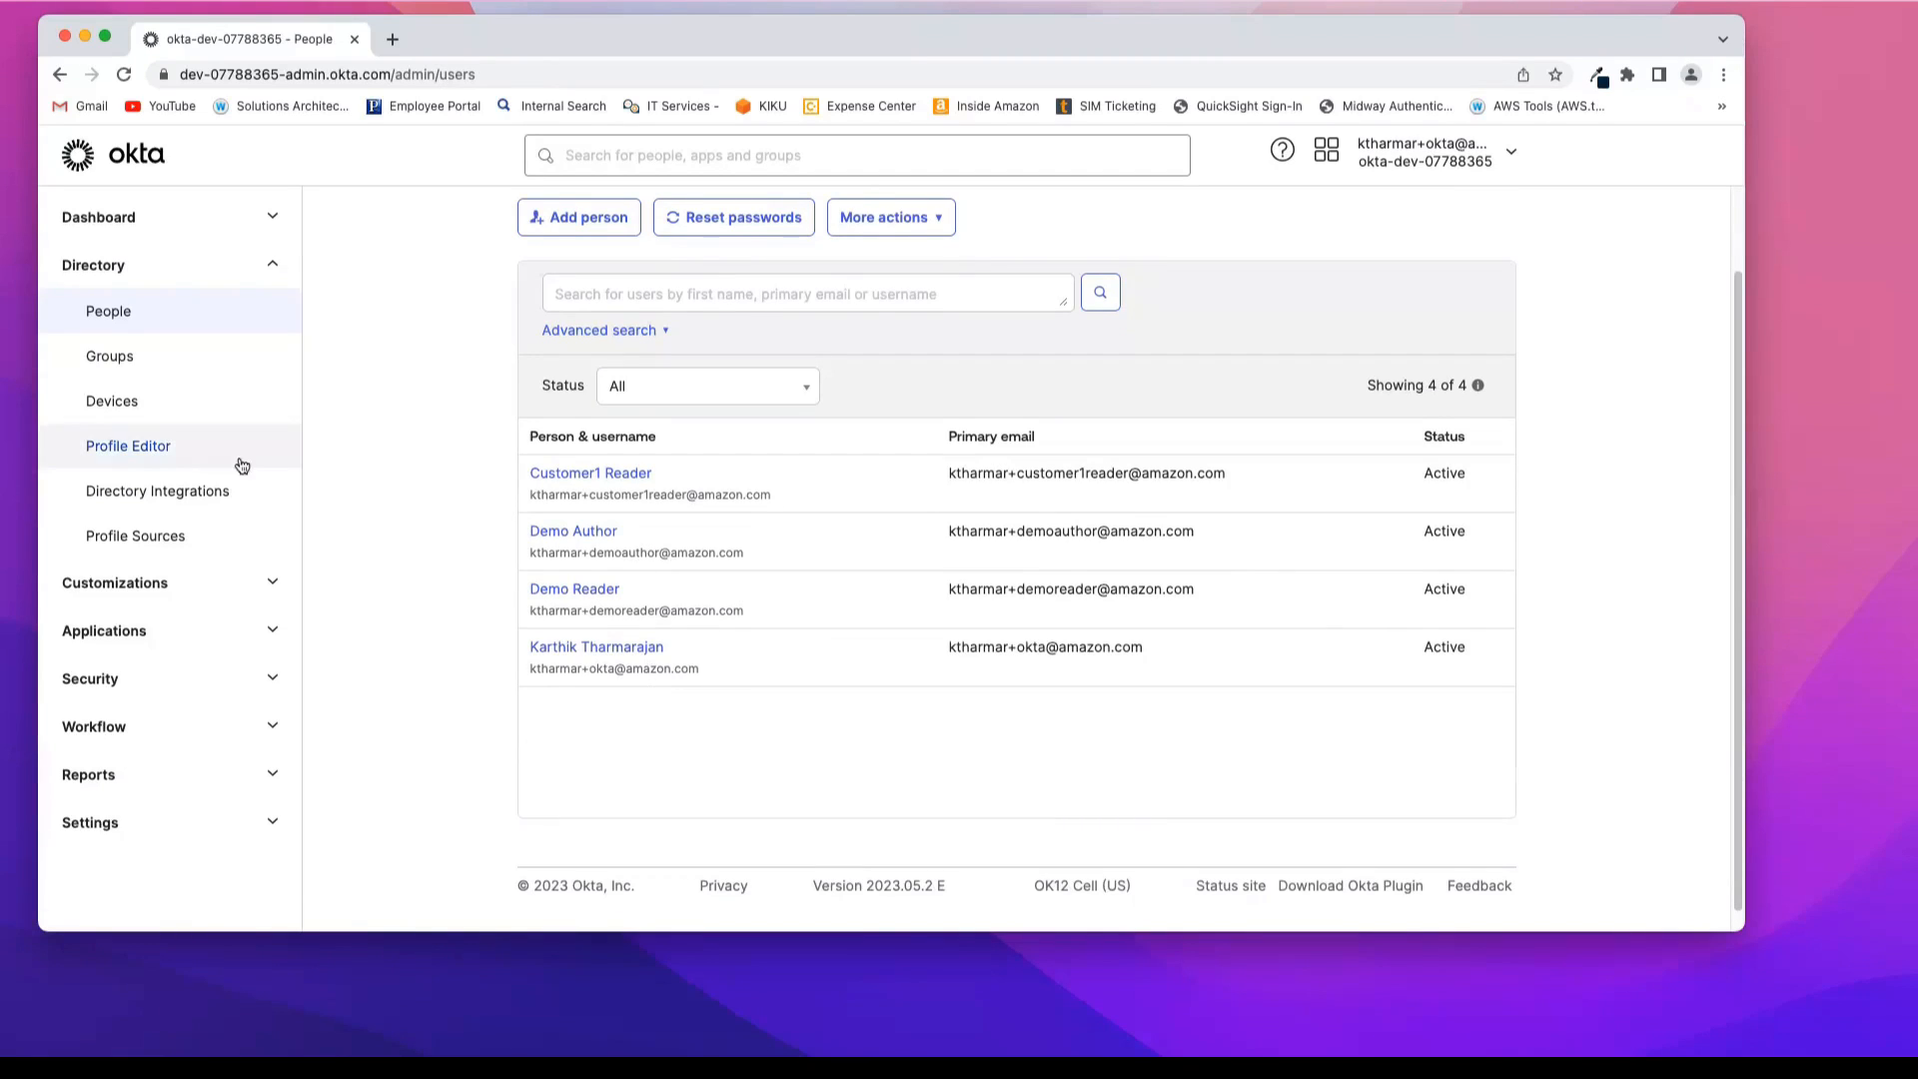
Step: Create a directory group named qsadmingroup without a description
{"action": "left_click", "coordinate": [128, 366]}
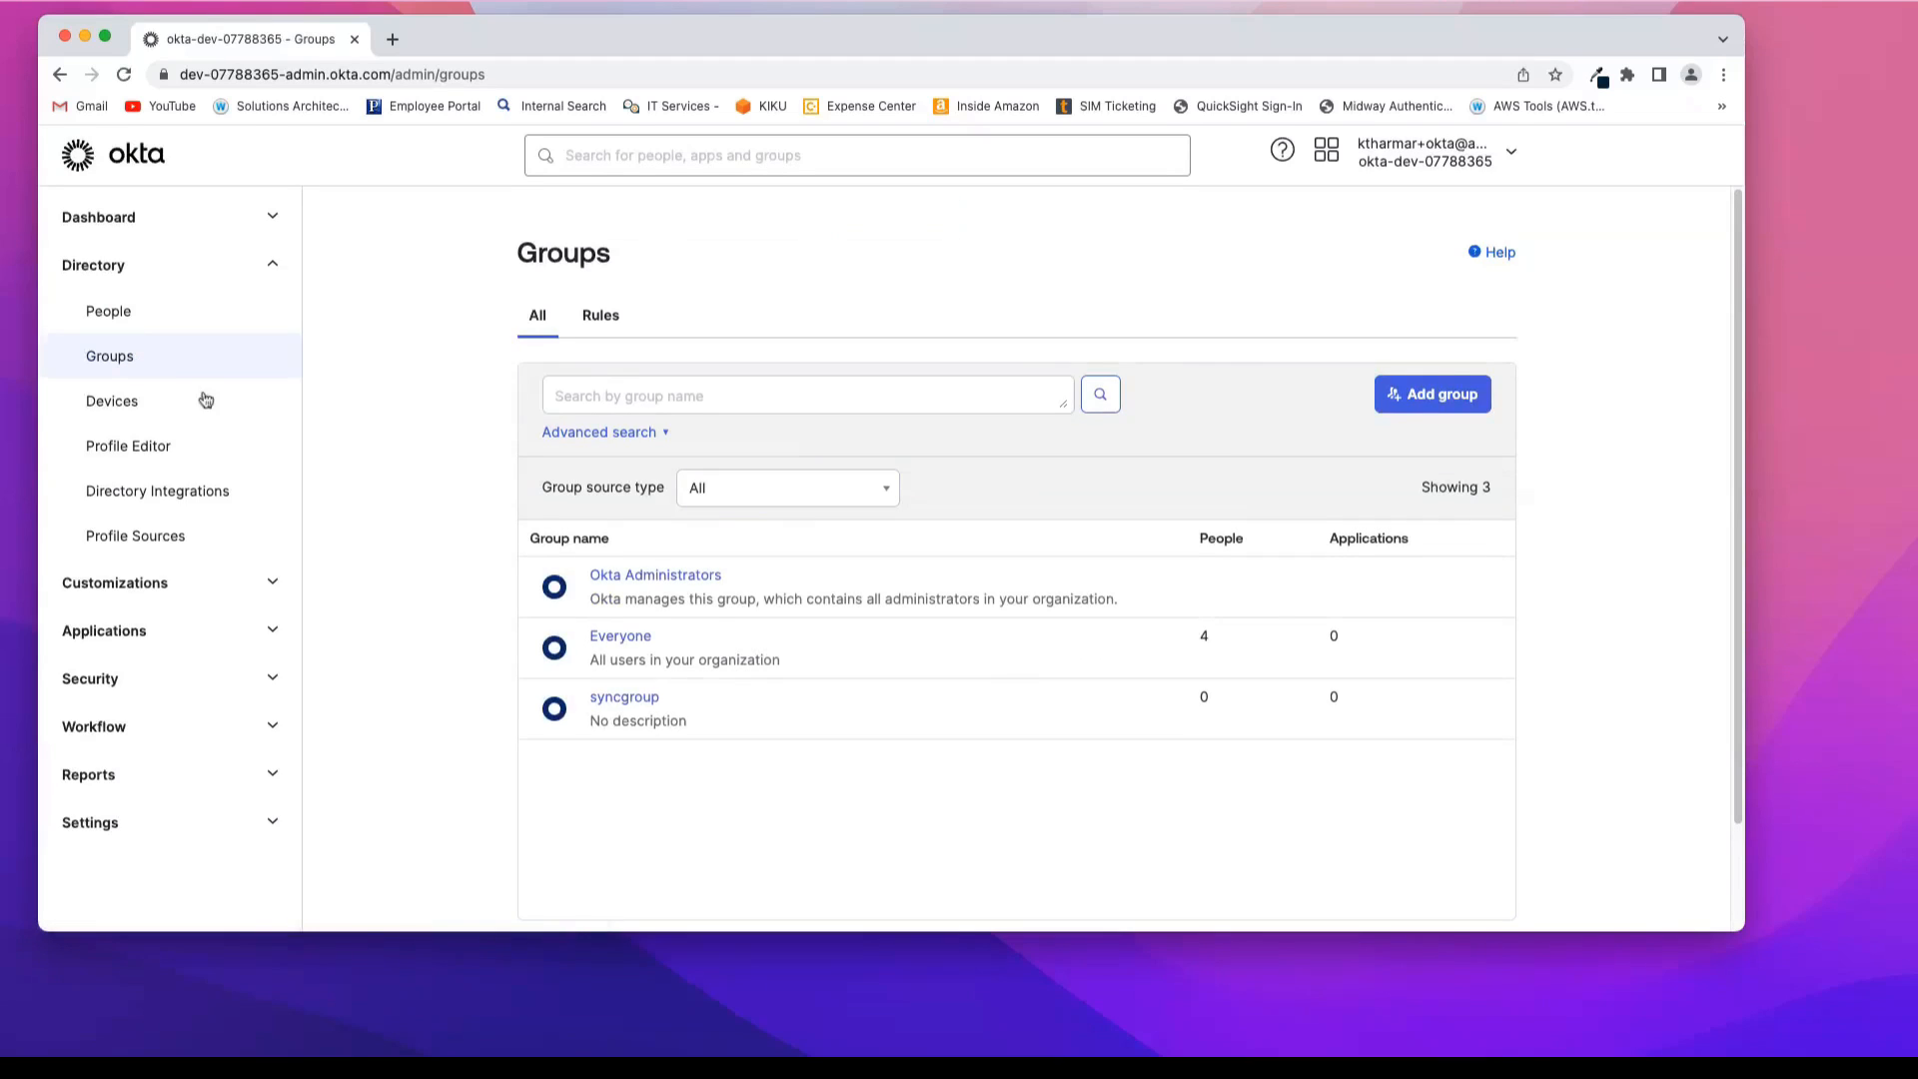
{"action": "left_click", "coordinate": [1445, 400]}
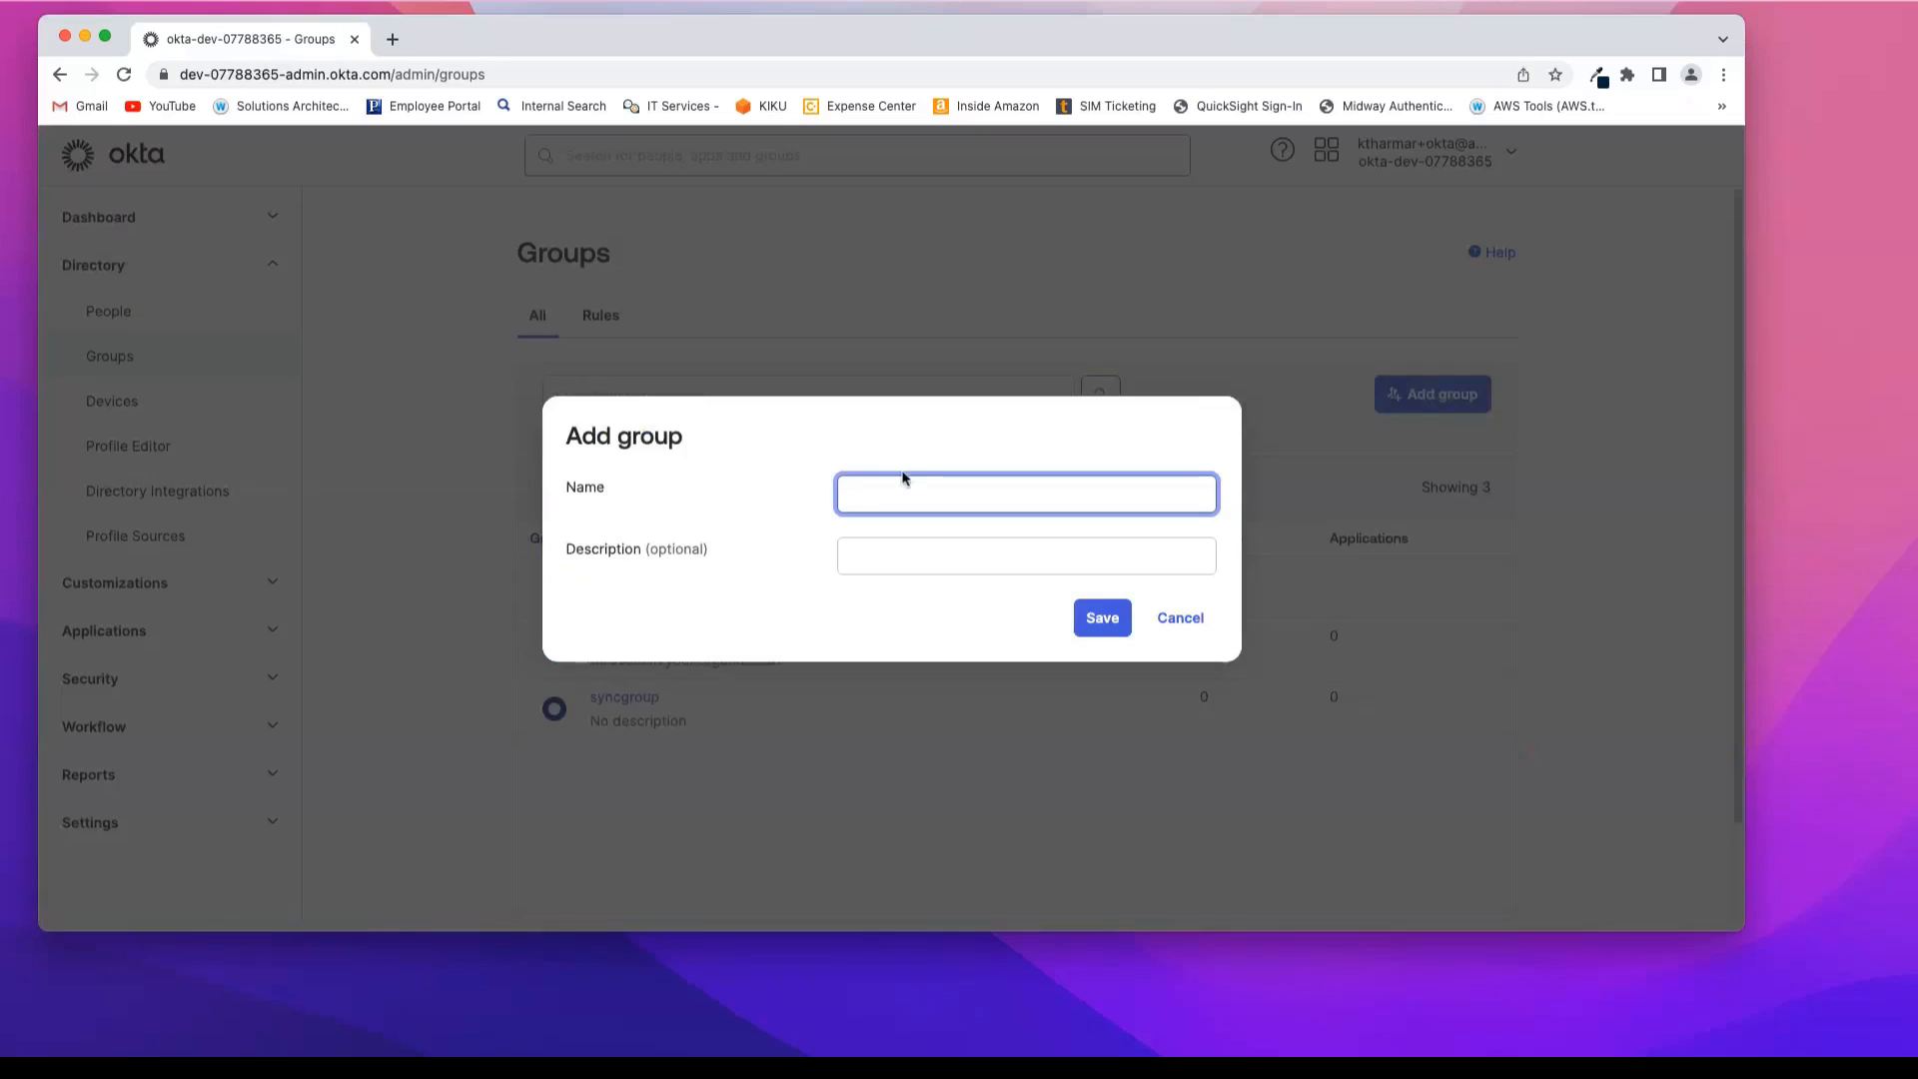
{"action": "type", "text": "qsadmingroup"}
{"action": "left_click", "coordinate": [1099, 625]}
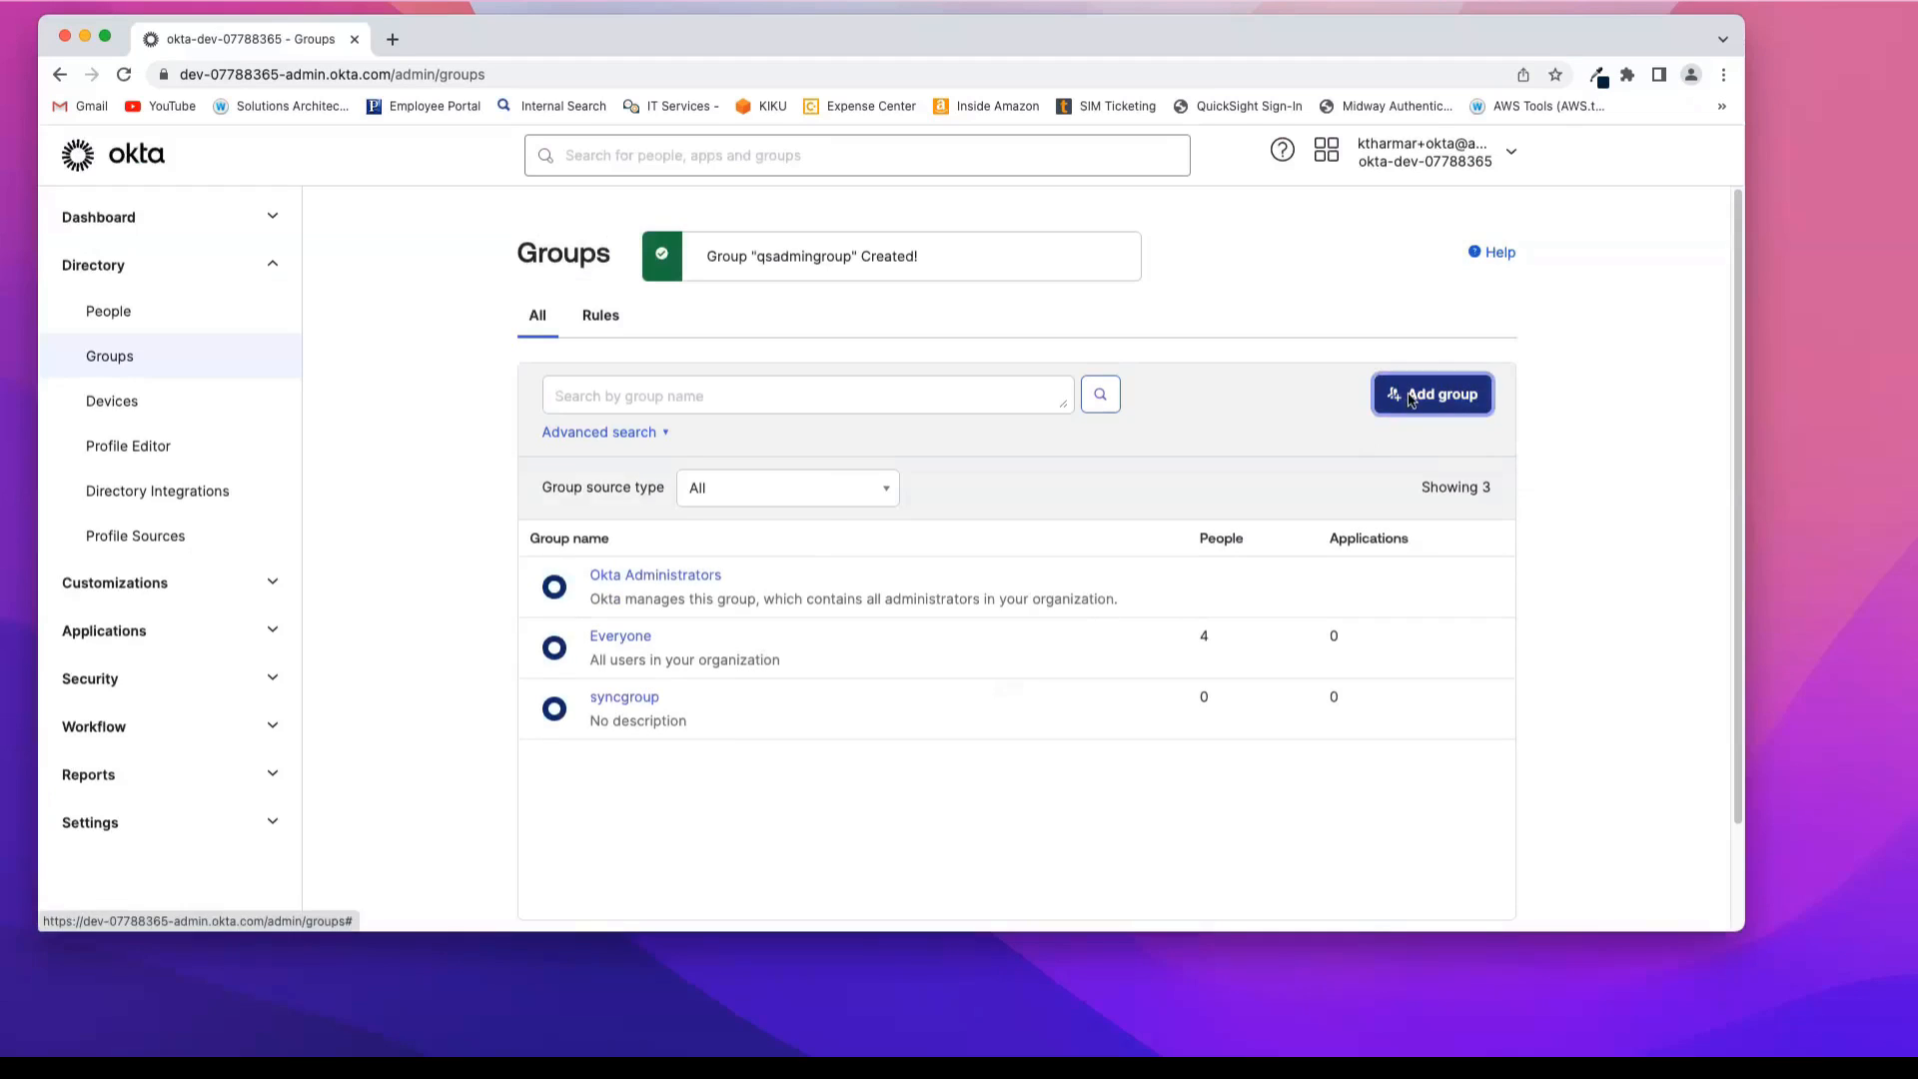
Step: Add another directory group named qsauthorgroup without a description
{"action": "left_click", "coordinate": [1433, 393]}
{"action": "type", "text": "qs"}
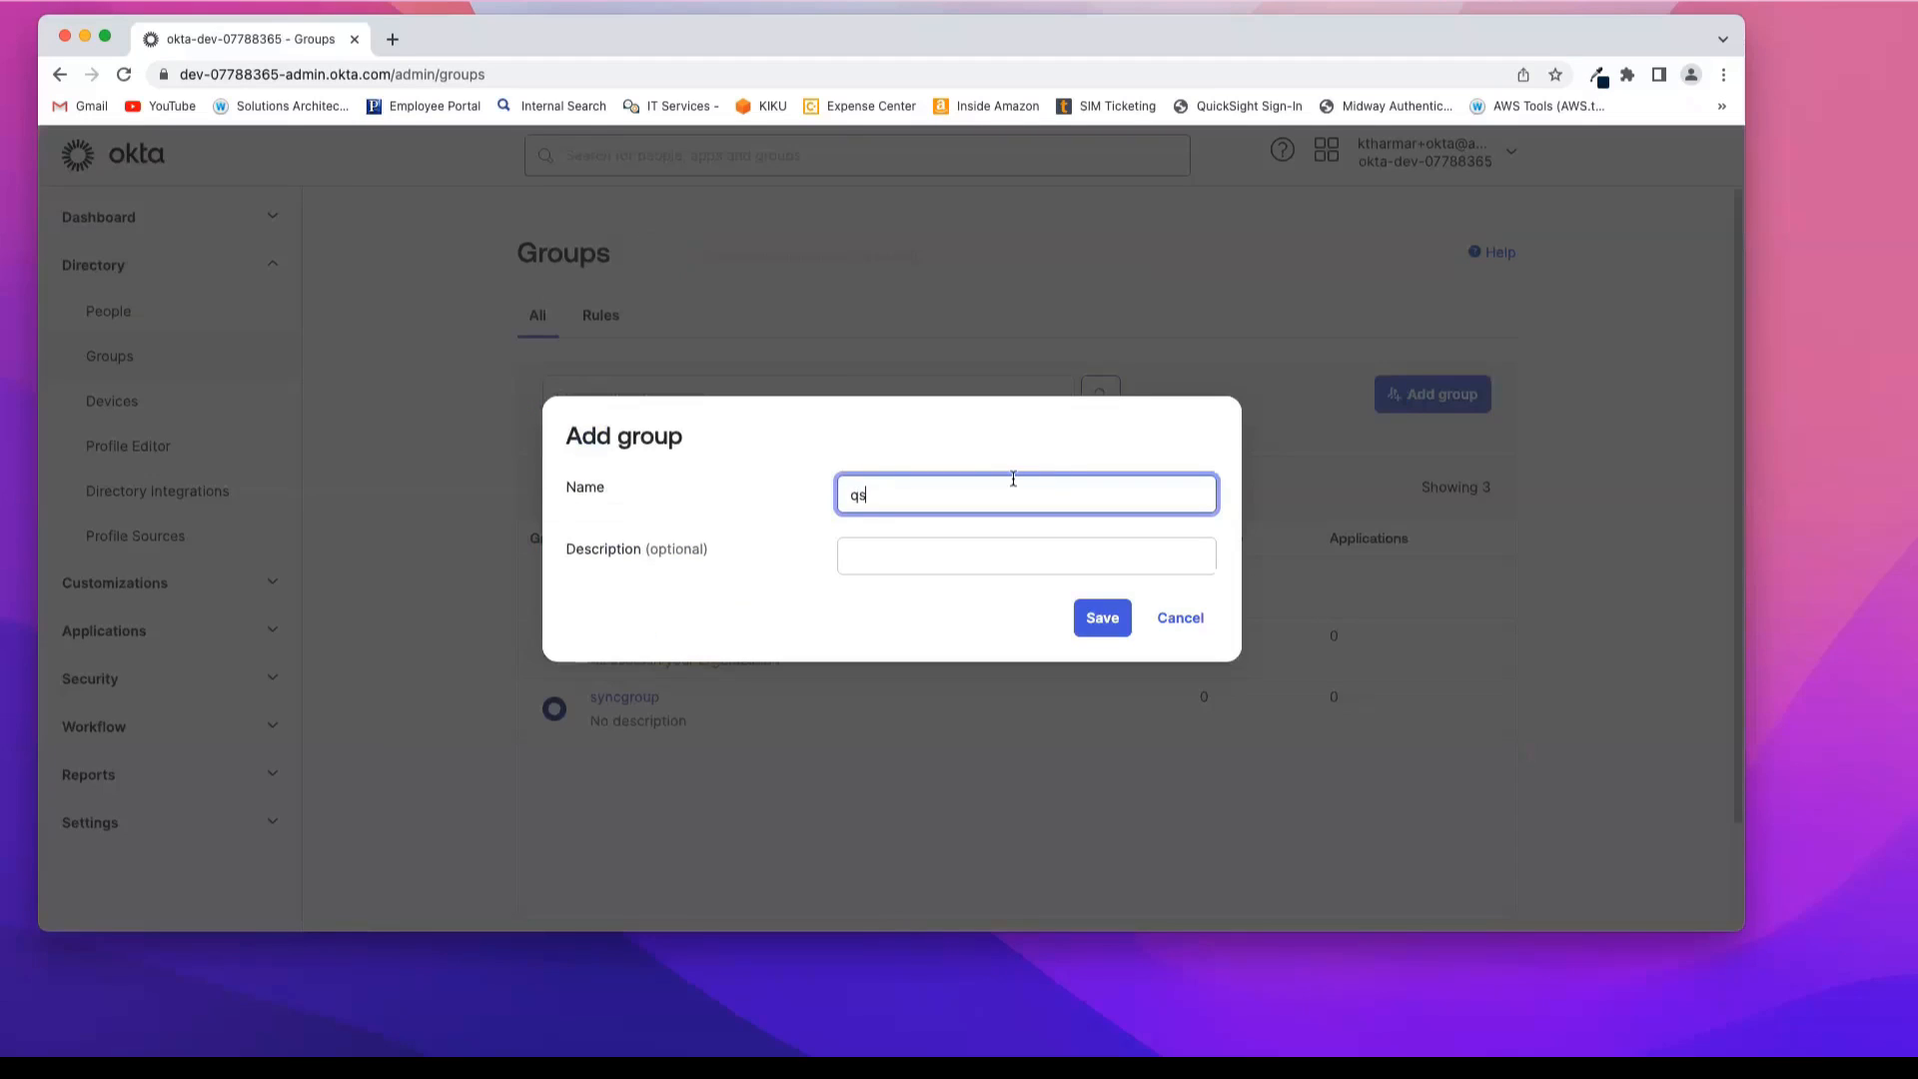
{"action": "type", "text": "authorgroup"}
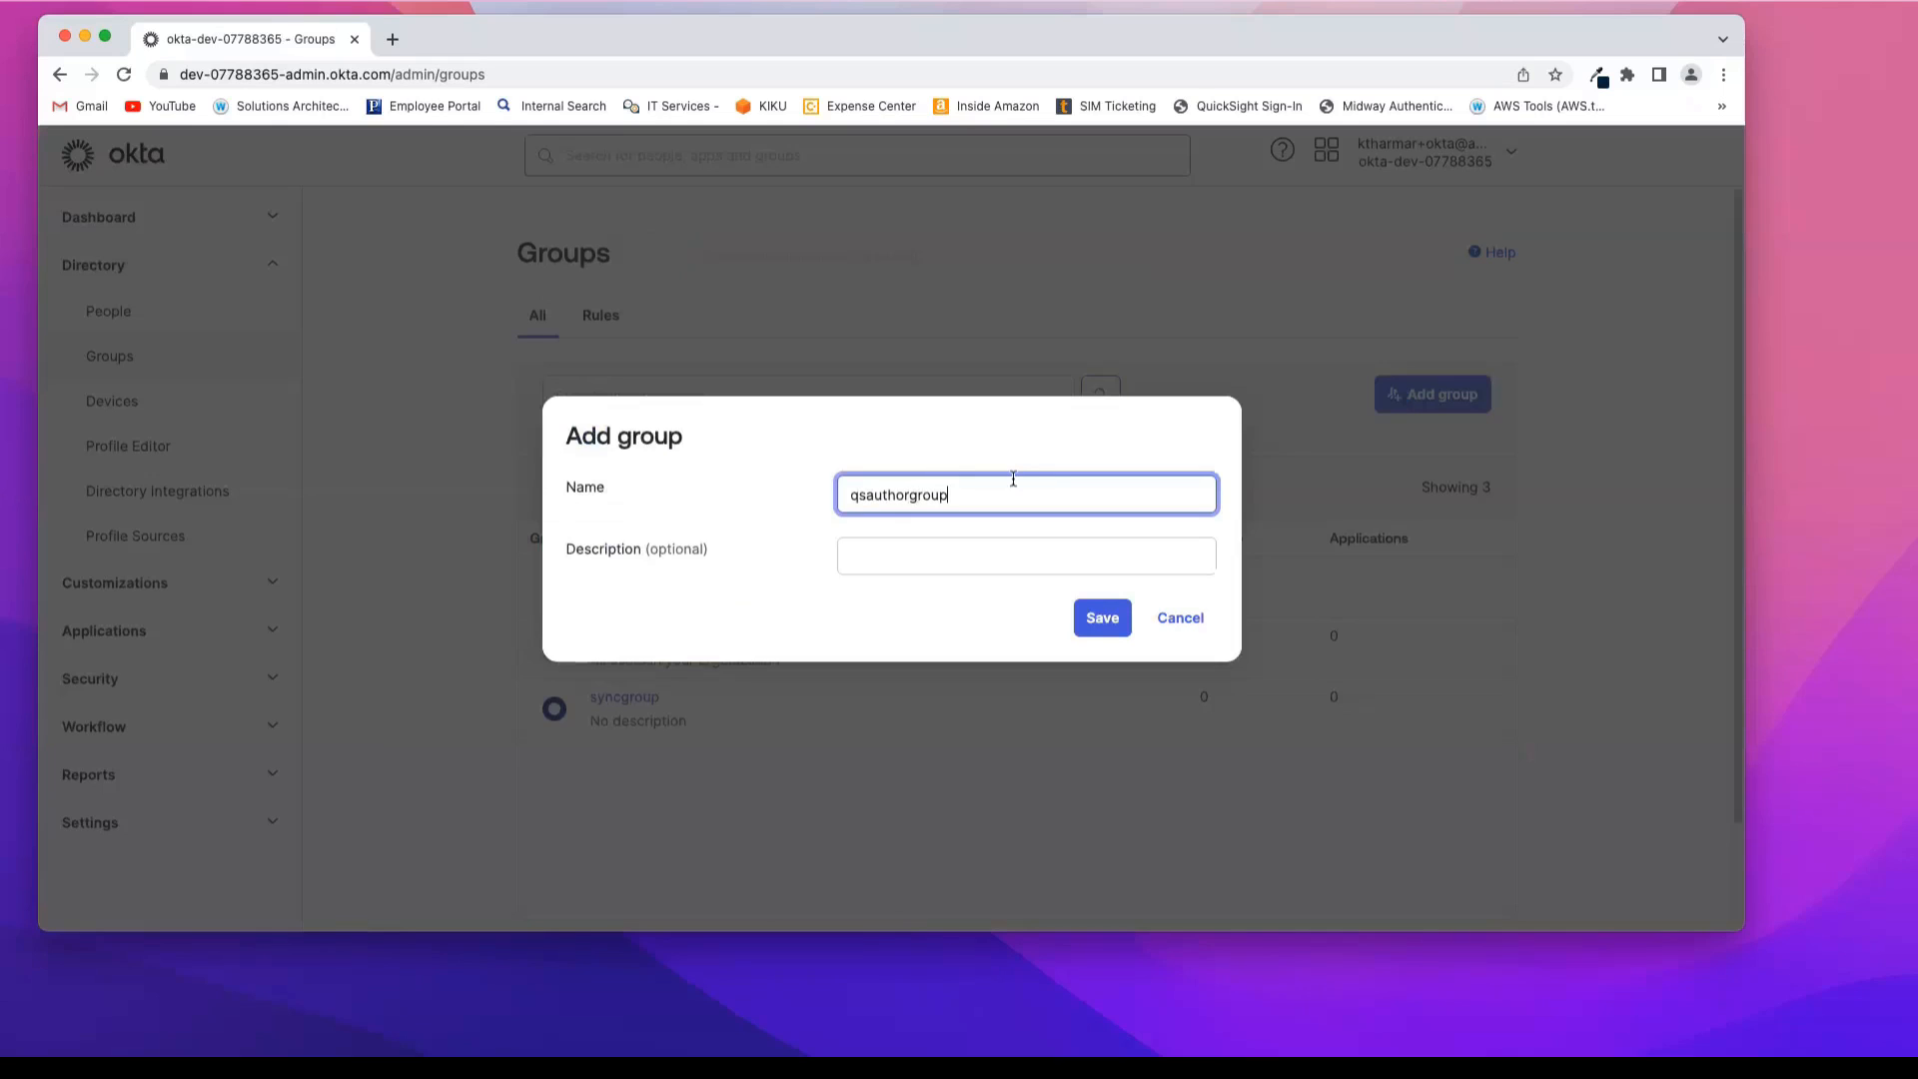
{"action": "left_click", "coordinate": [1102, 619]}
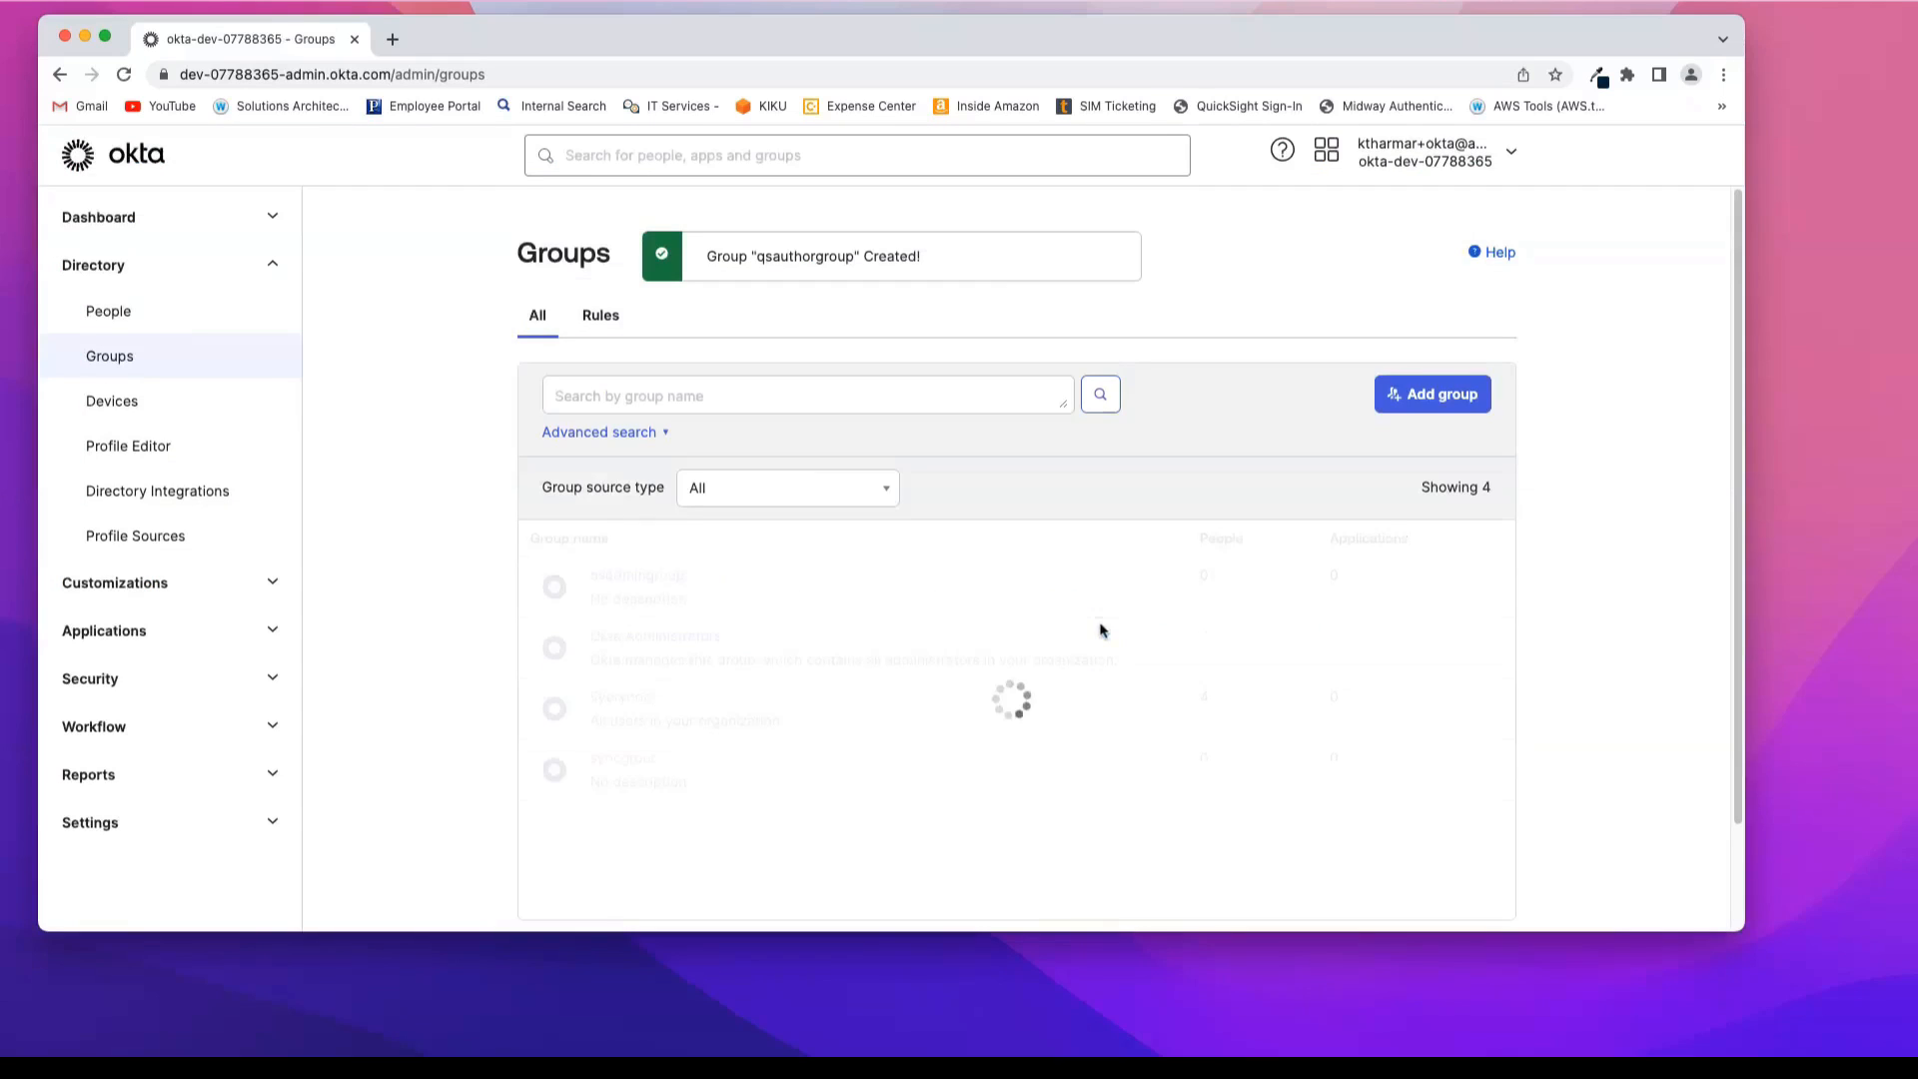
Step: Add a group for readers, named in the same pattern as qsadmingroup and qsauthorgroup
{"action": "left_click", "coordinate": [1403, 403]}
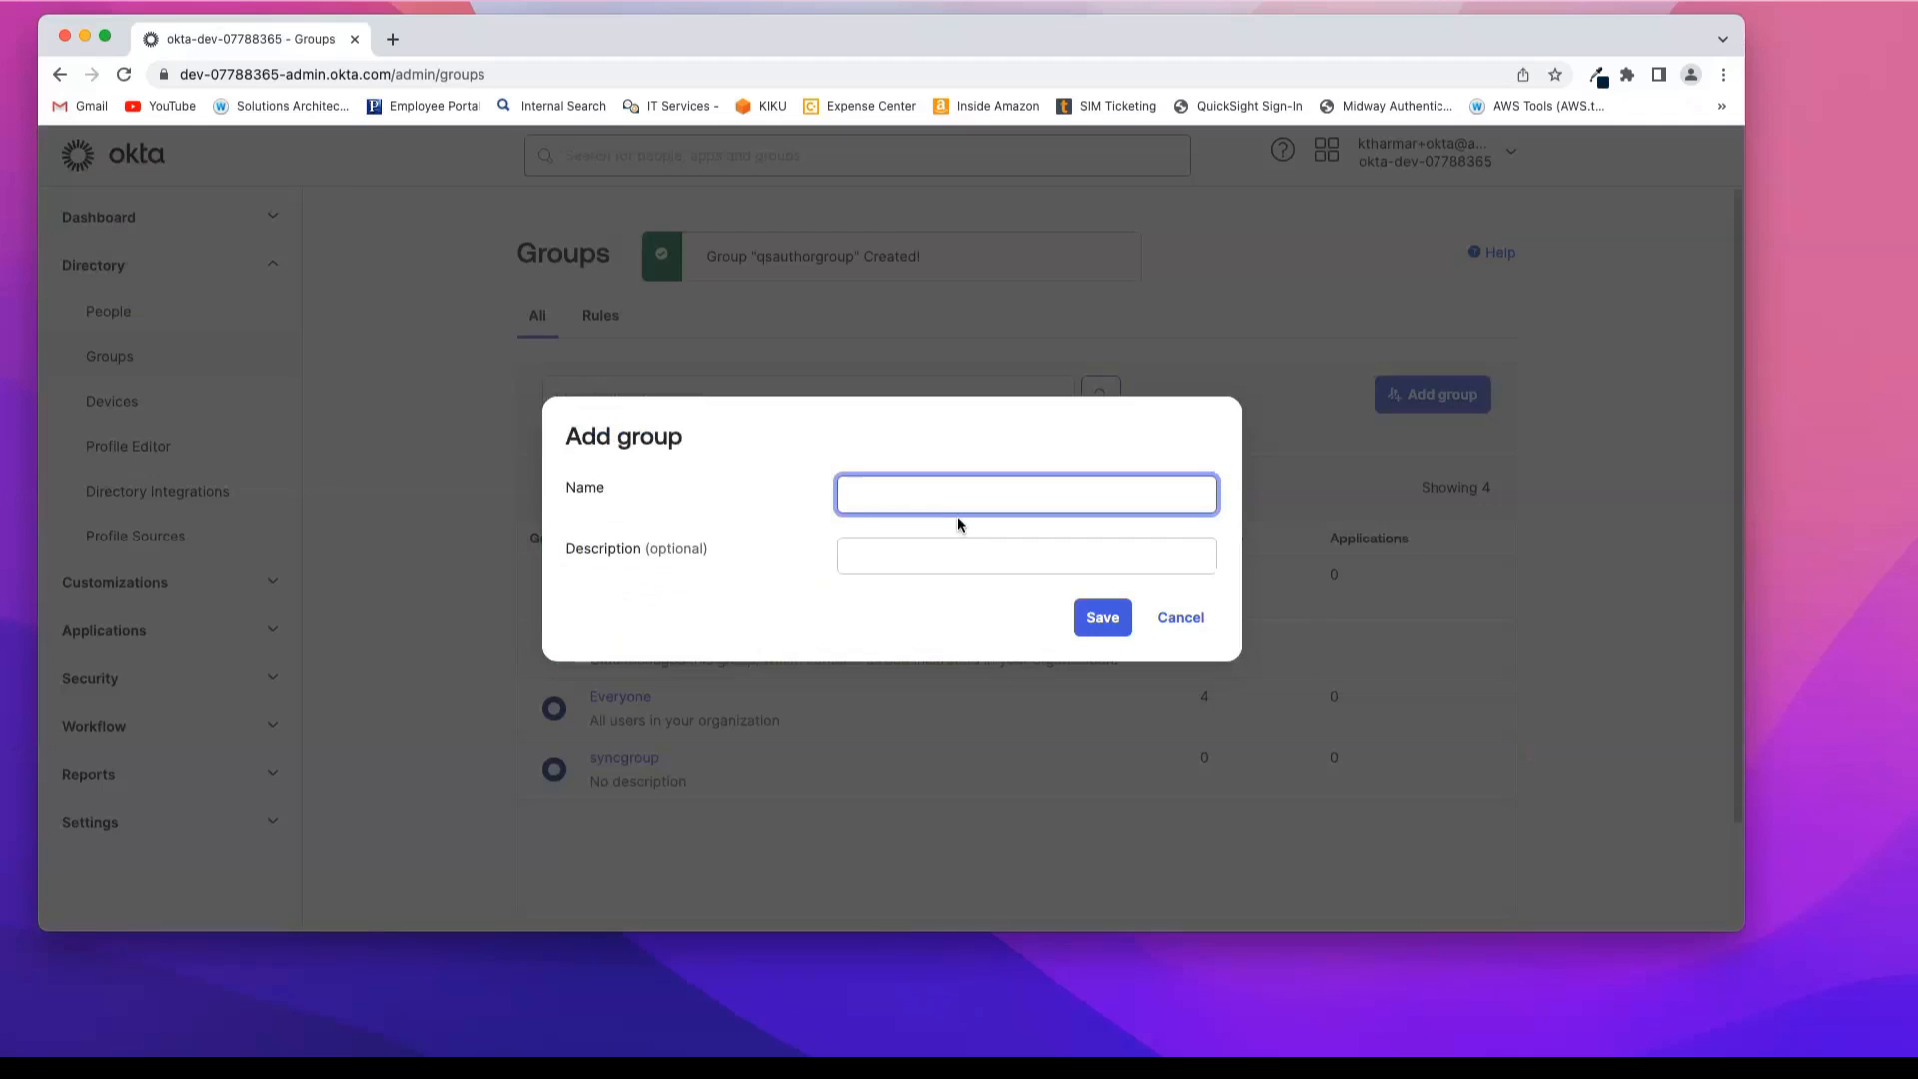
{"action": "type", "text": "qsreadergroup"}
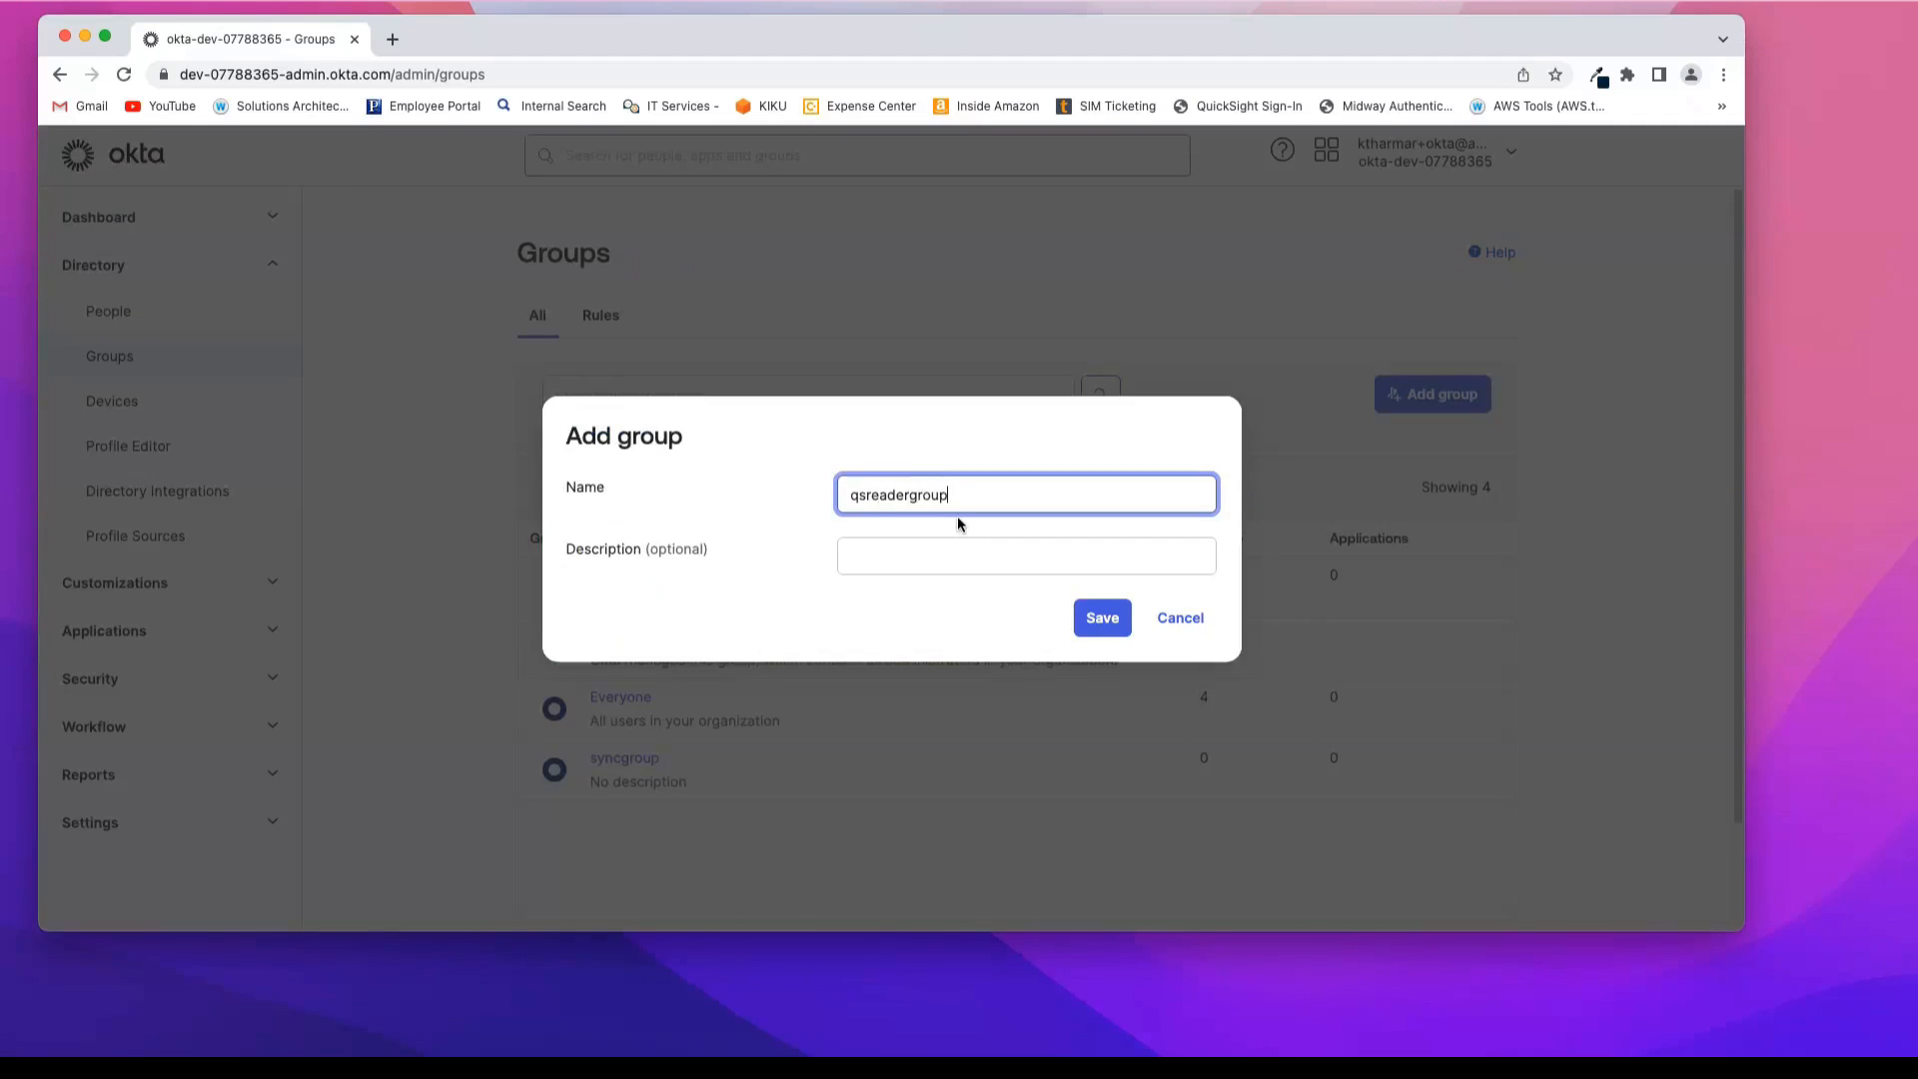
{"action": "left_click", "coordinate": [1103, 618]}
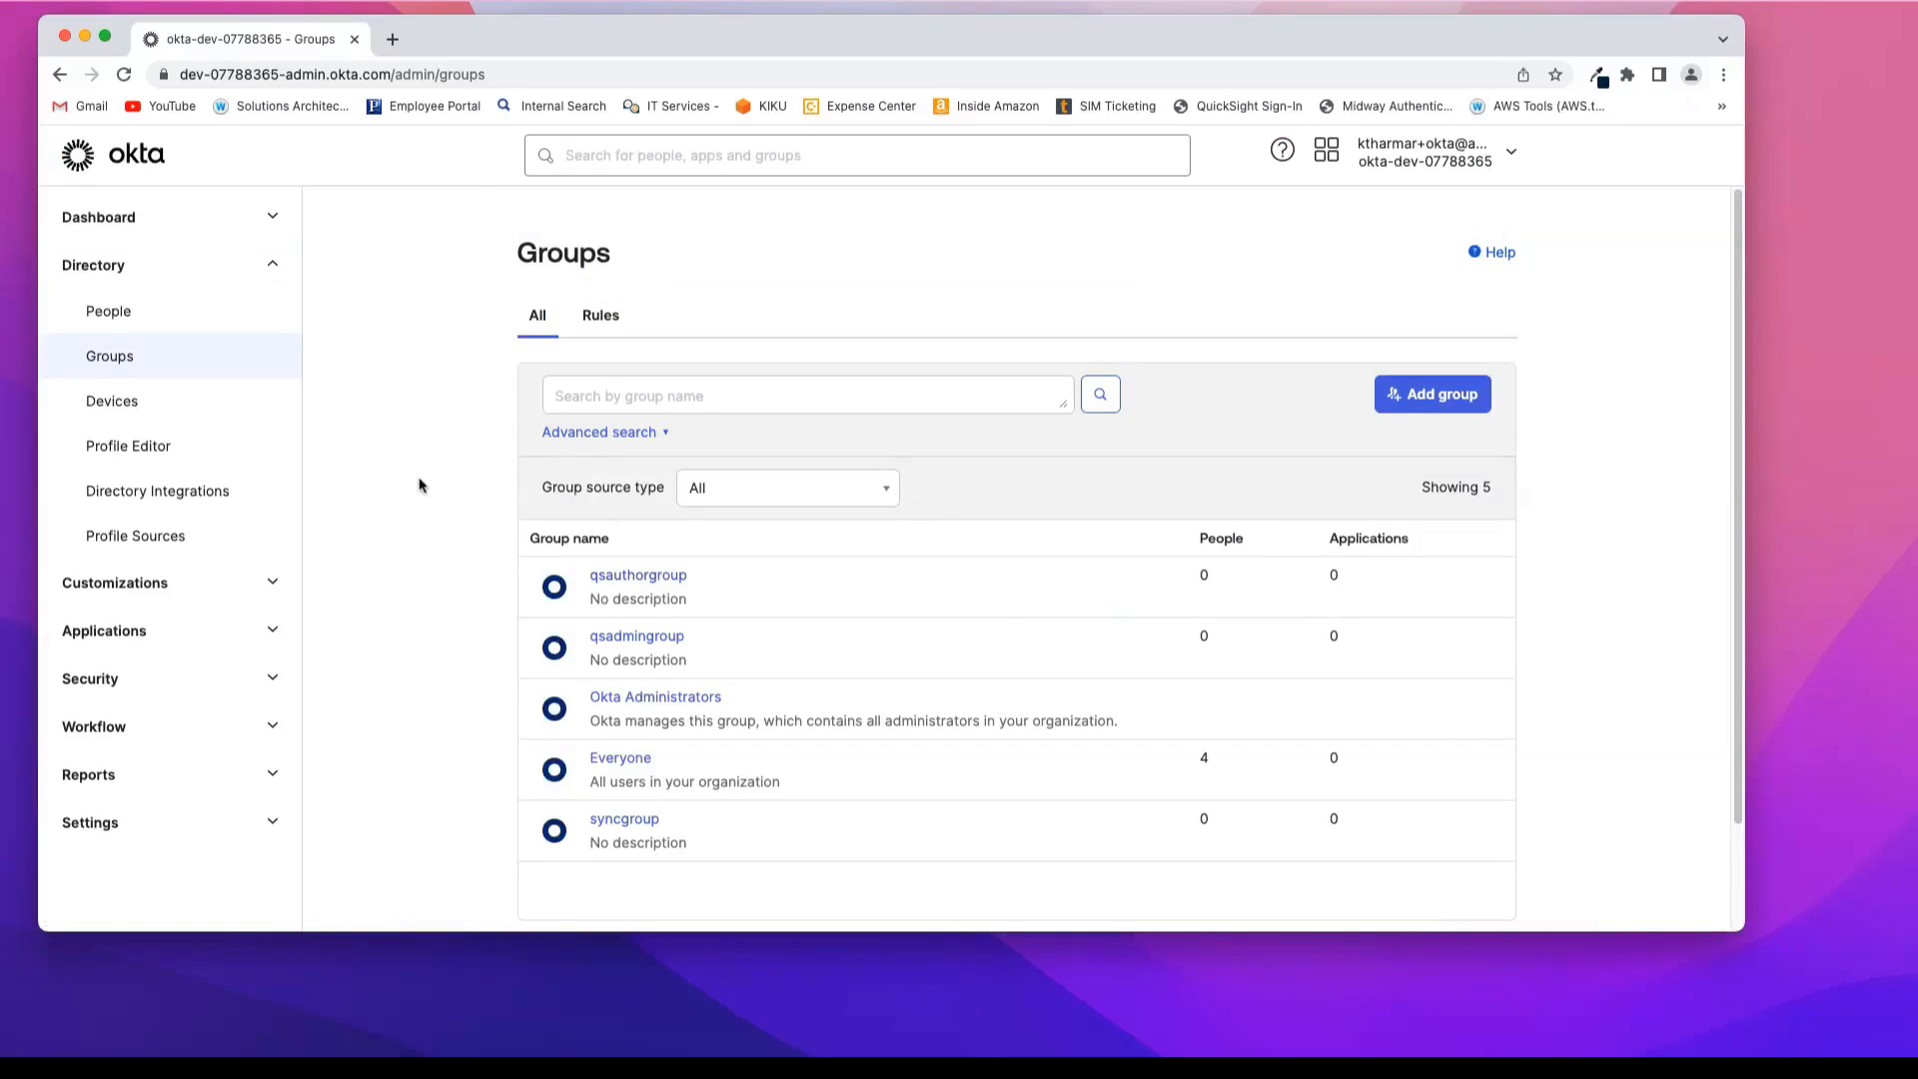
Step: Search the app integration catalog for aws
{"action": "left_click", "coordinate": [270, 630]}
{"action": "left_click", "coordinate": [167, 689]}
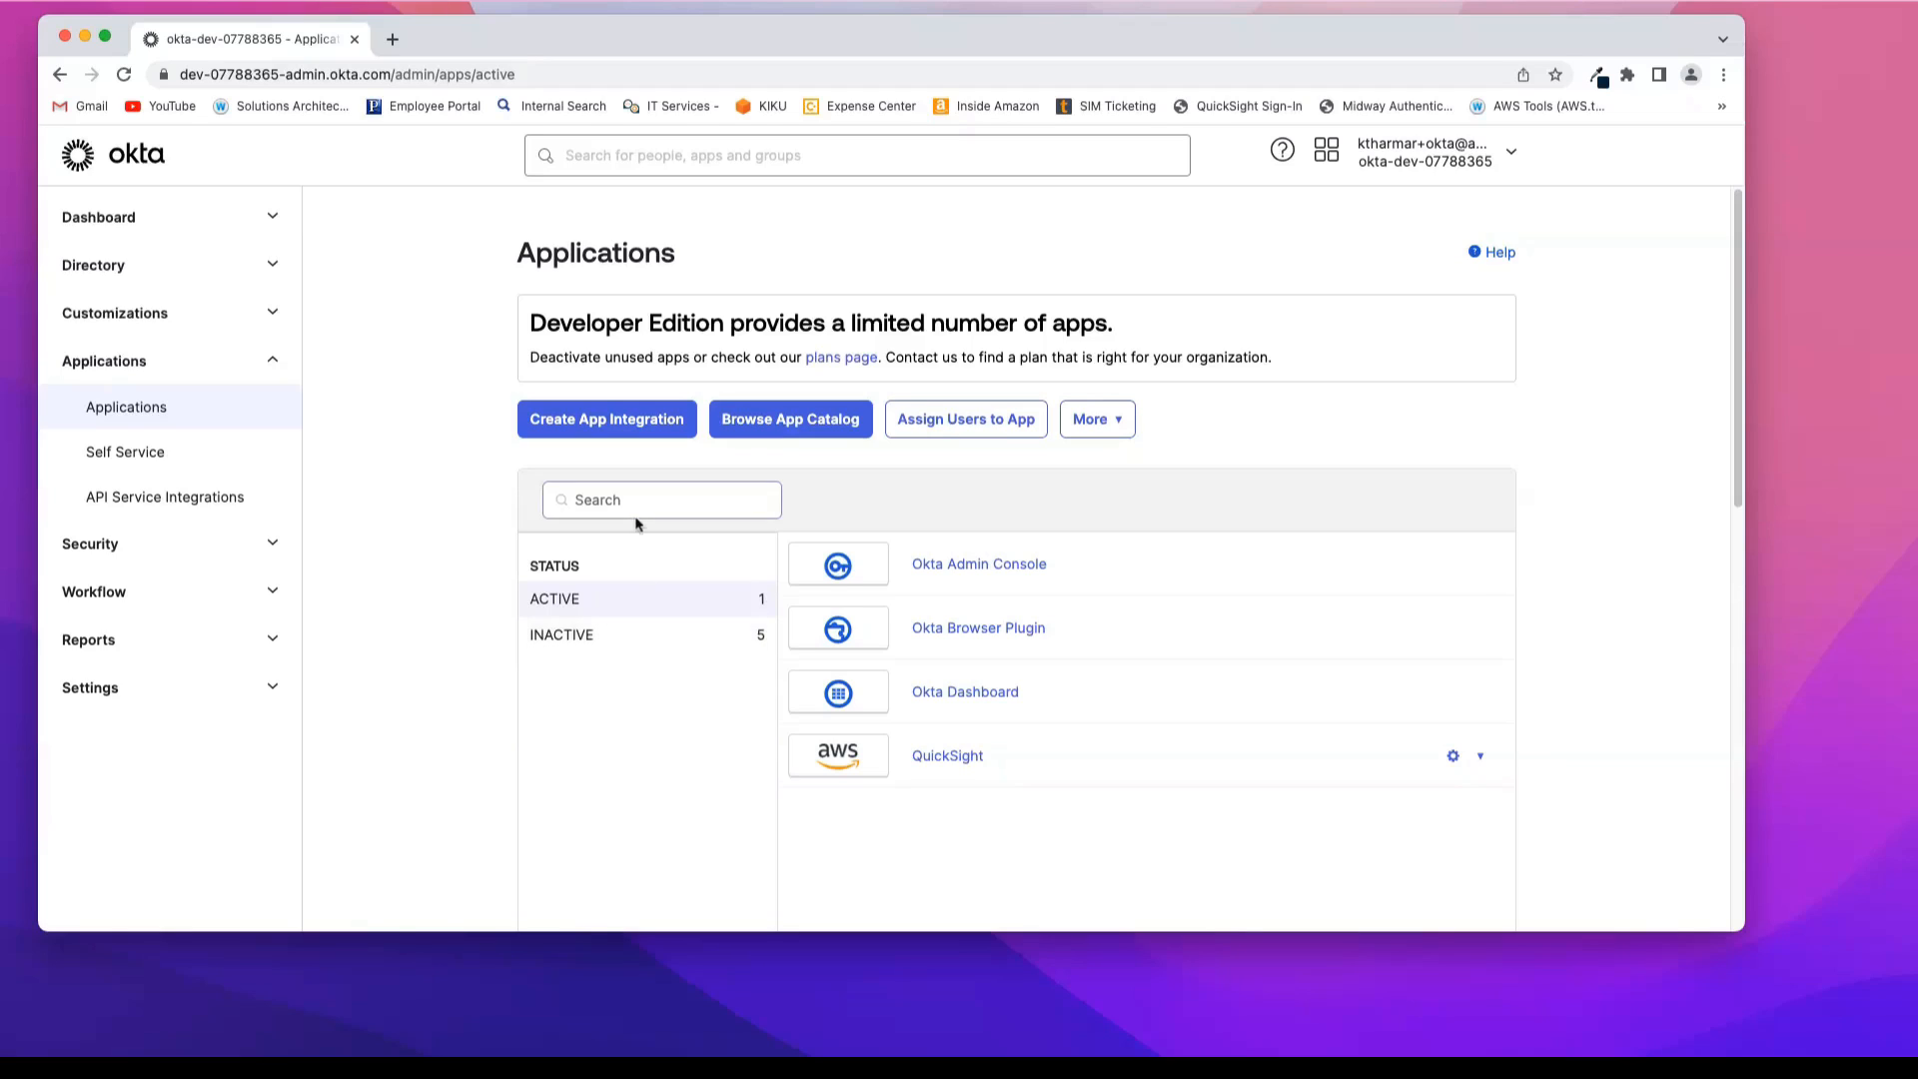
{"action": "left_click", "coordinate": [791, 423]}
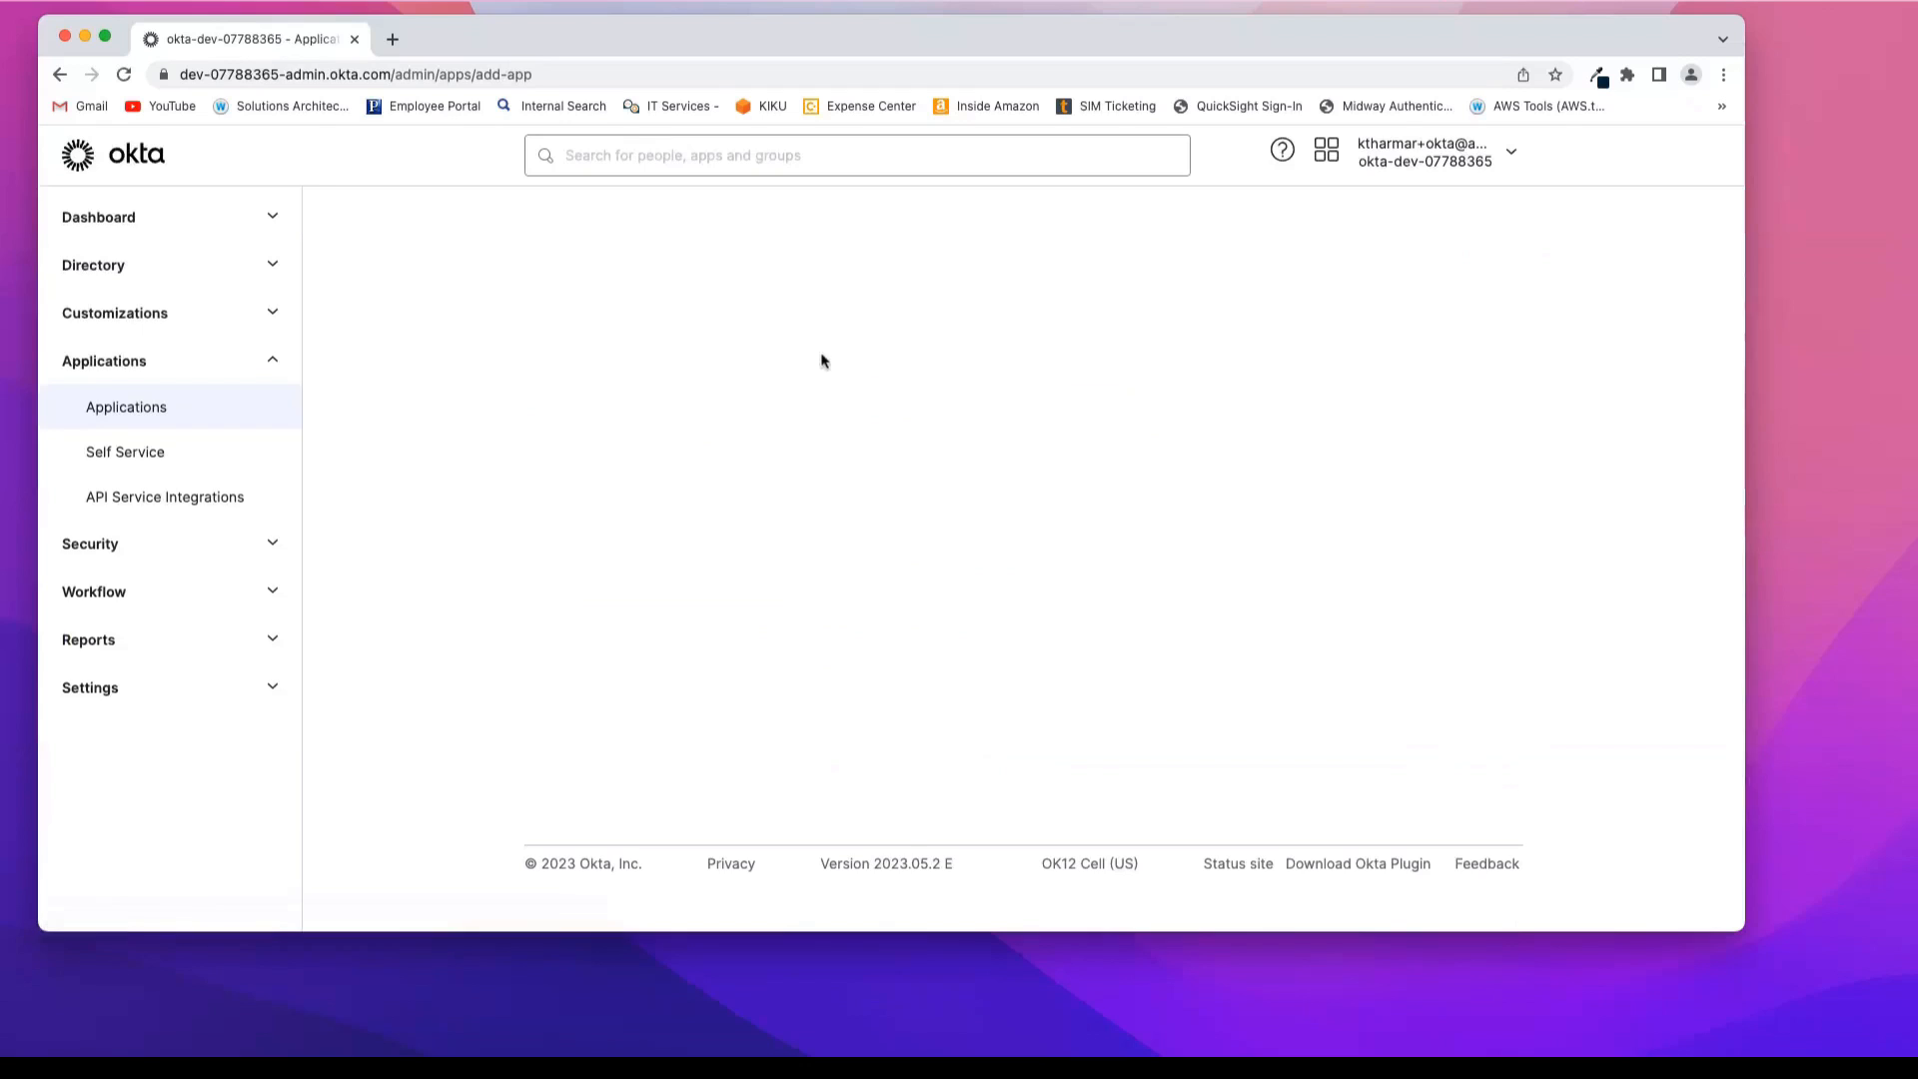
{"action": "left_click", "coordinate": [941, 392]}
{"action": "type", "text": "aws"}
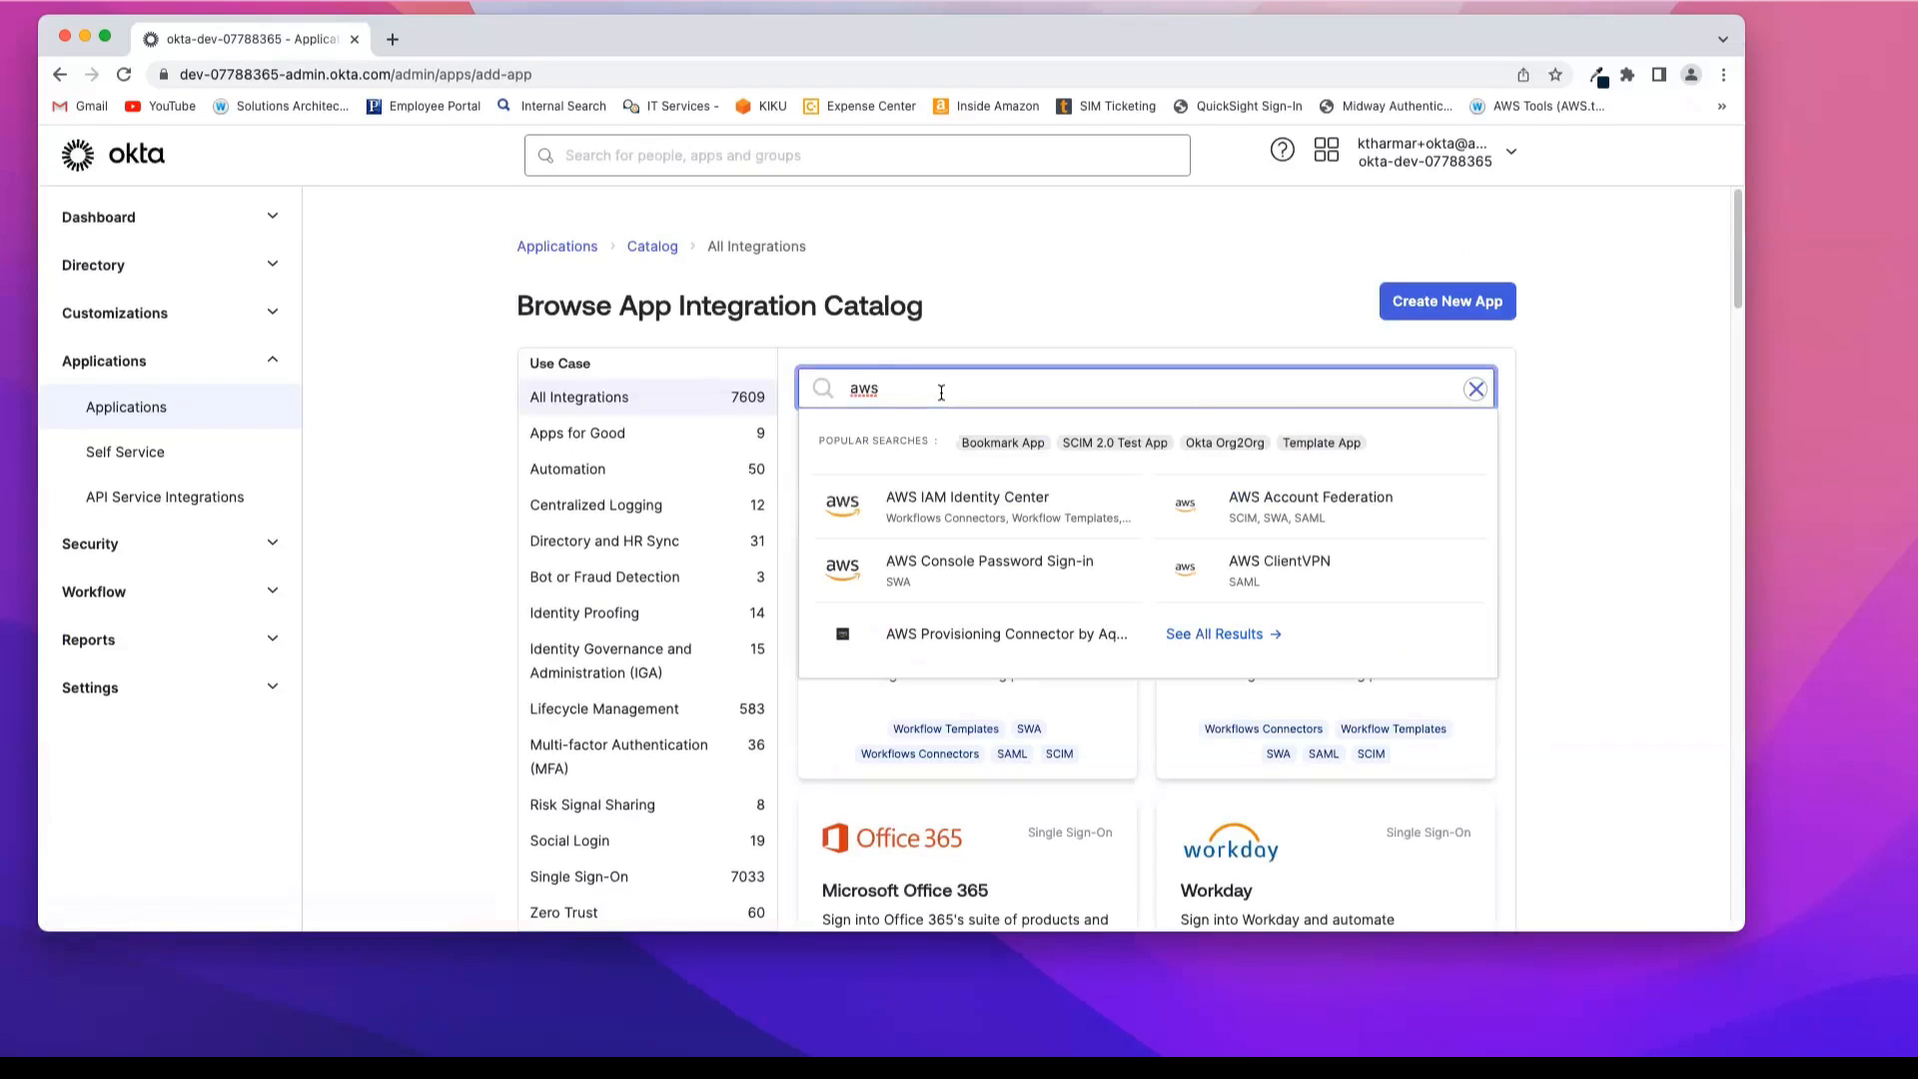
Step: Add the AWS IAM Identity Center integration, keeping its default label and visibility settings
{"action": "left_click", "coordinate": [966, 519]}
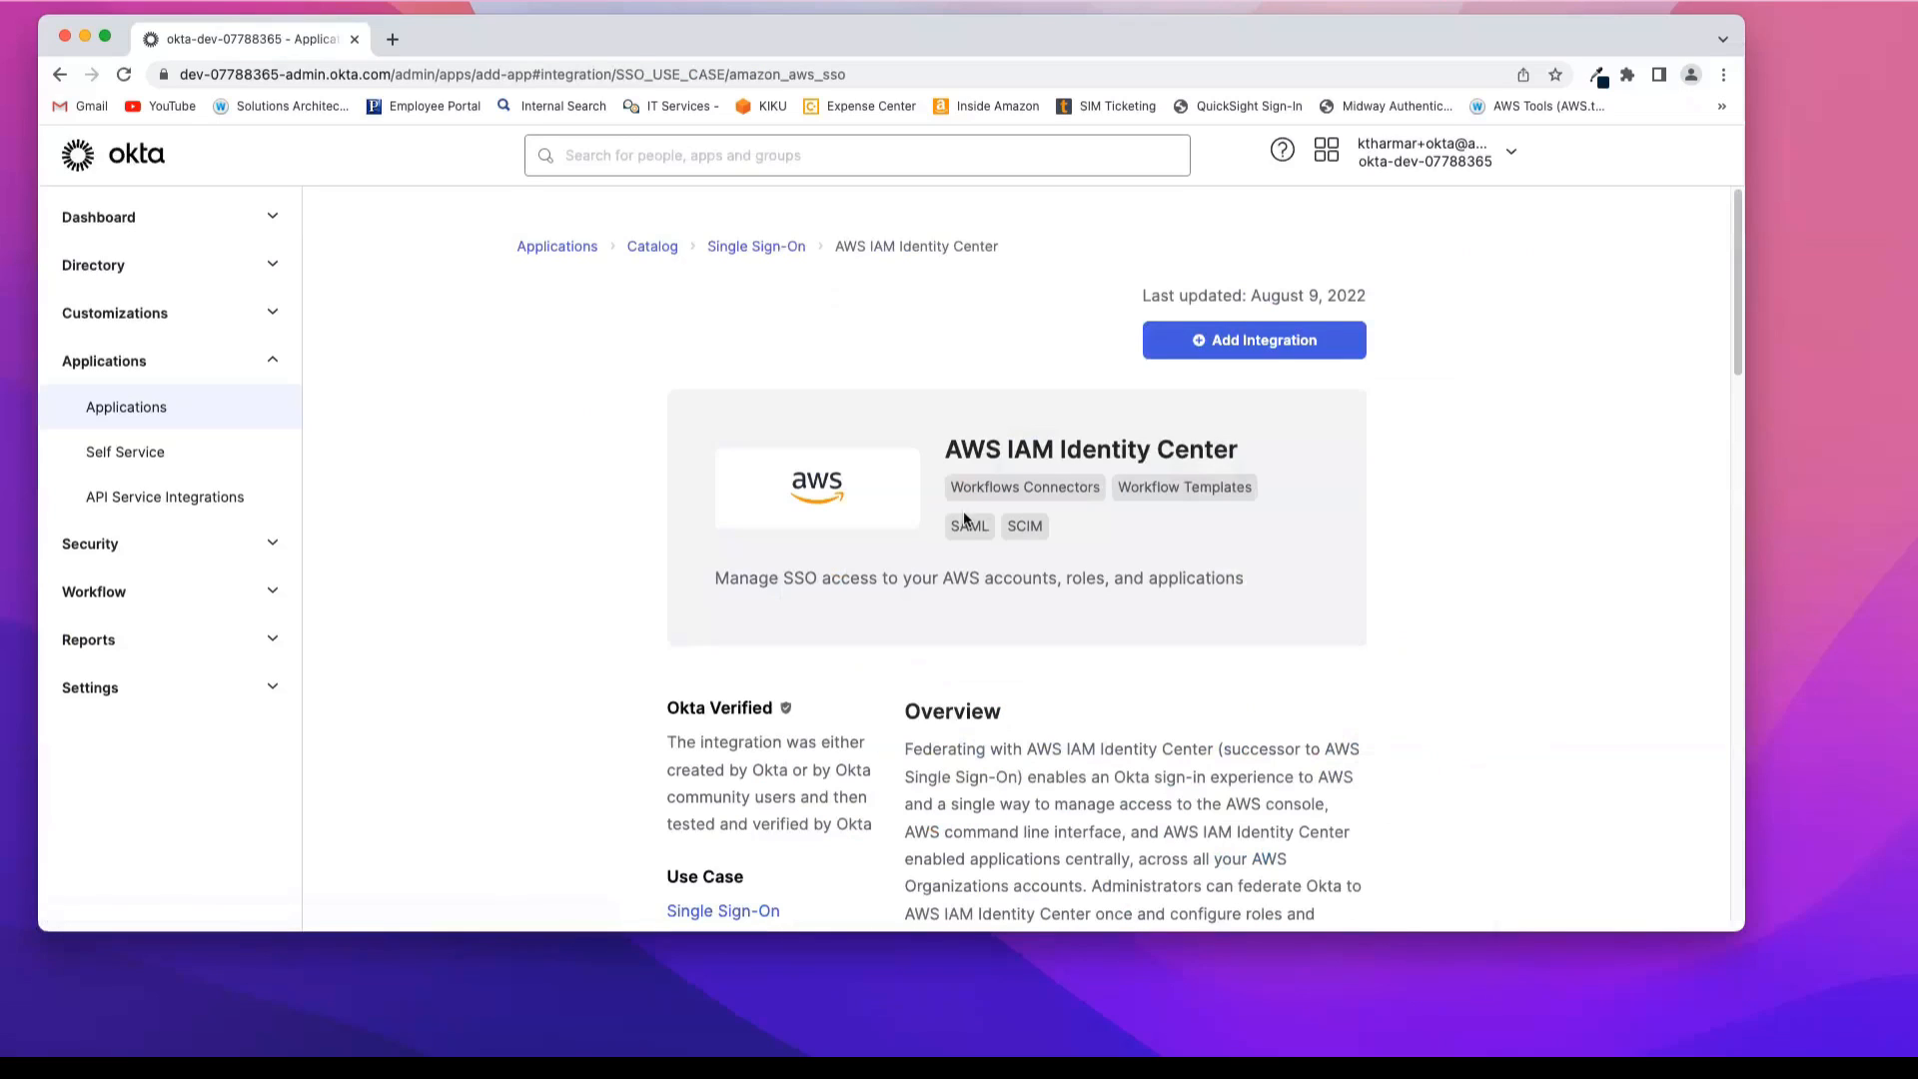
{"action": "left_click", "coordinate": [1294, 345]}
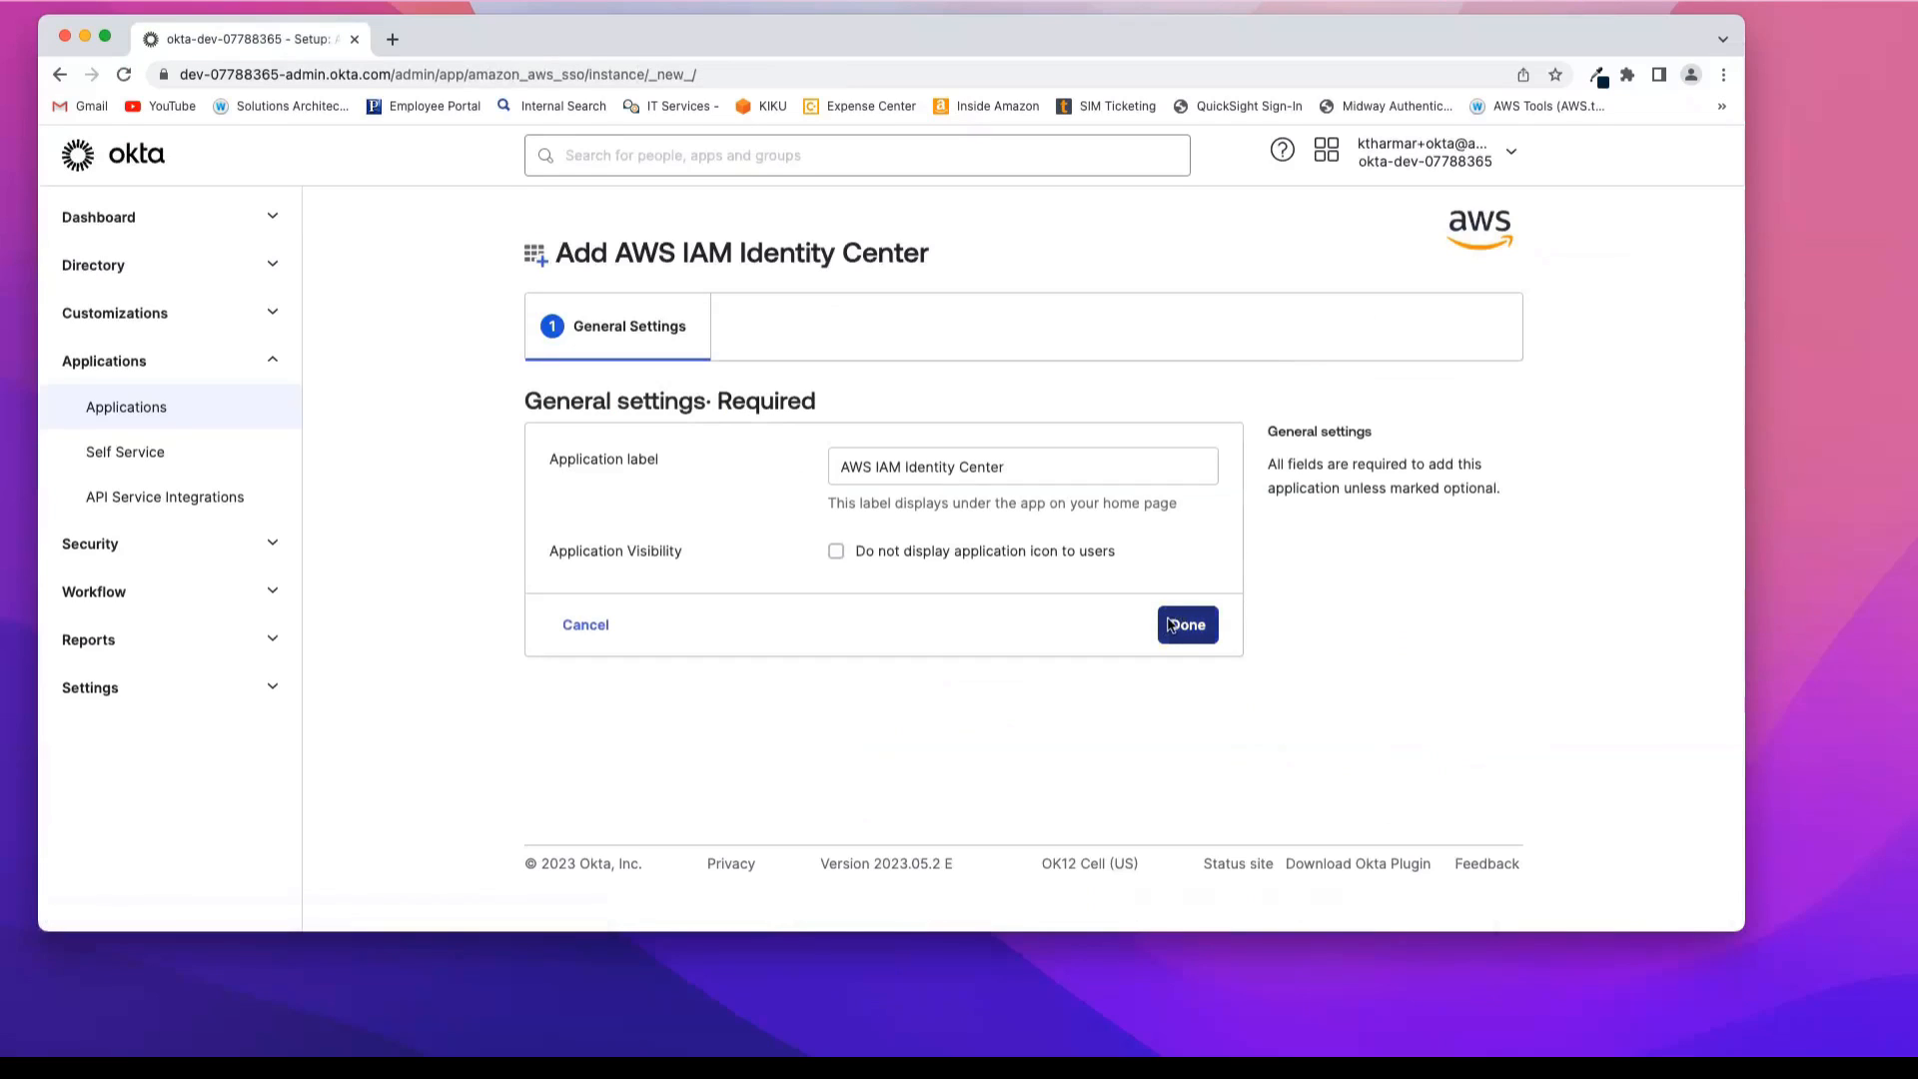
{"action": "left_click", "coordinate": [1188, 631]}
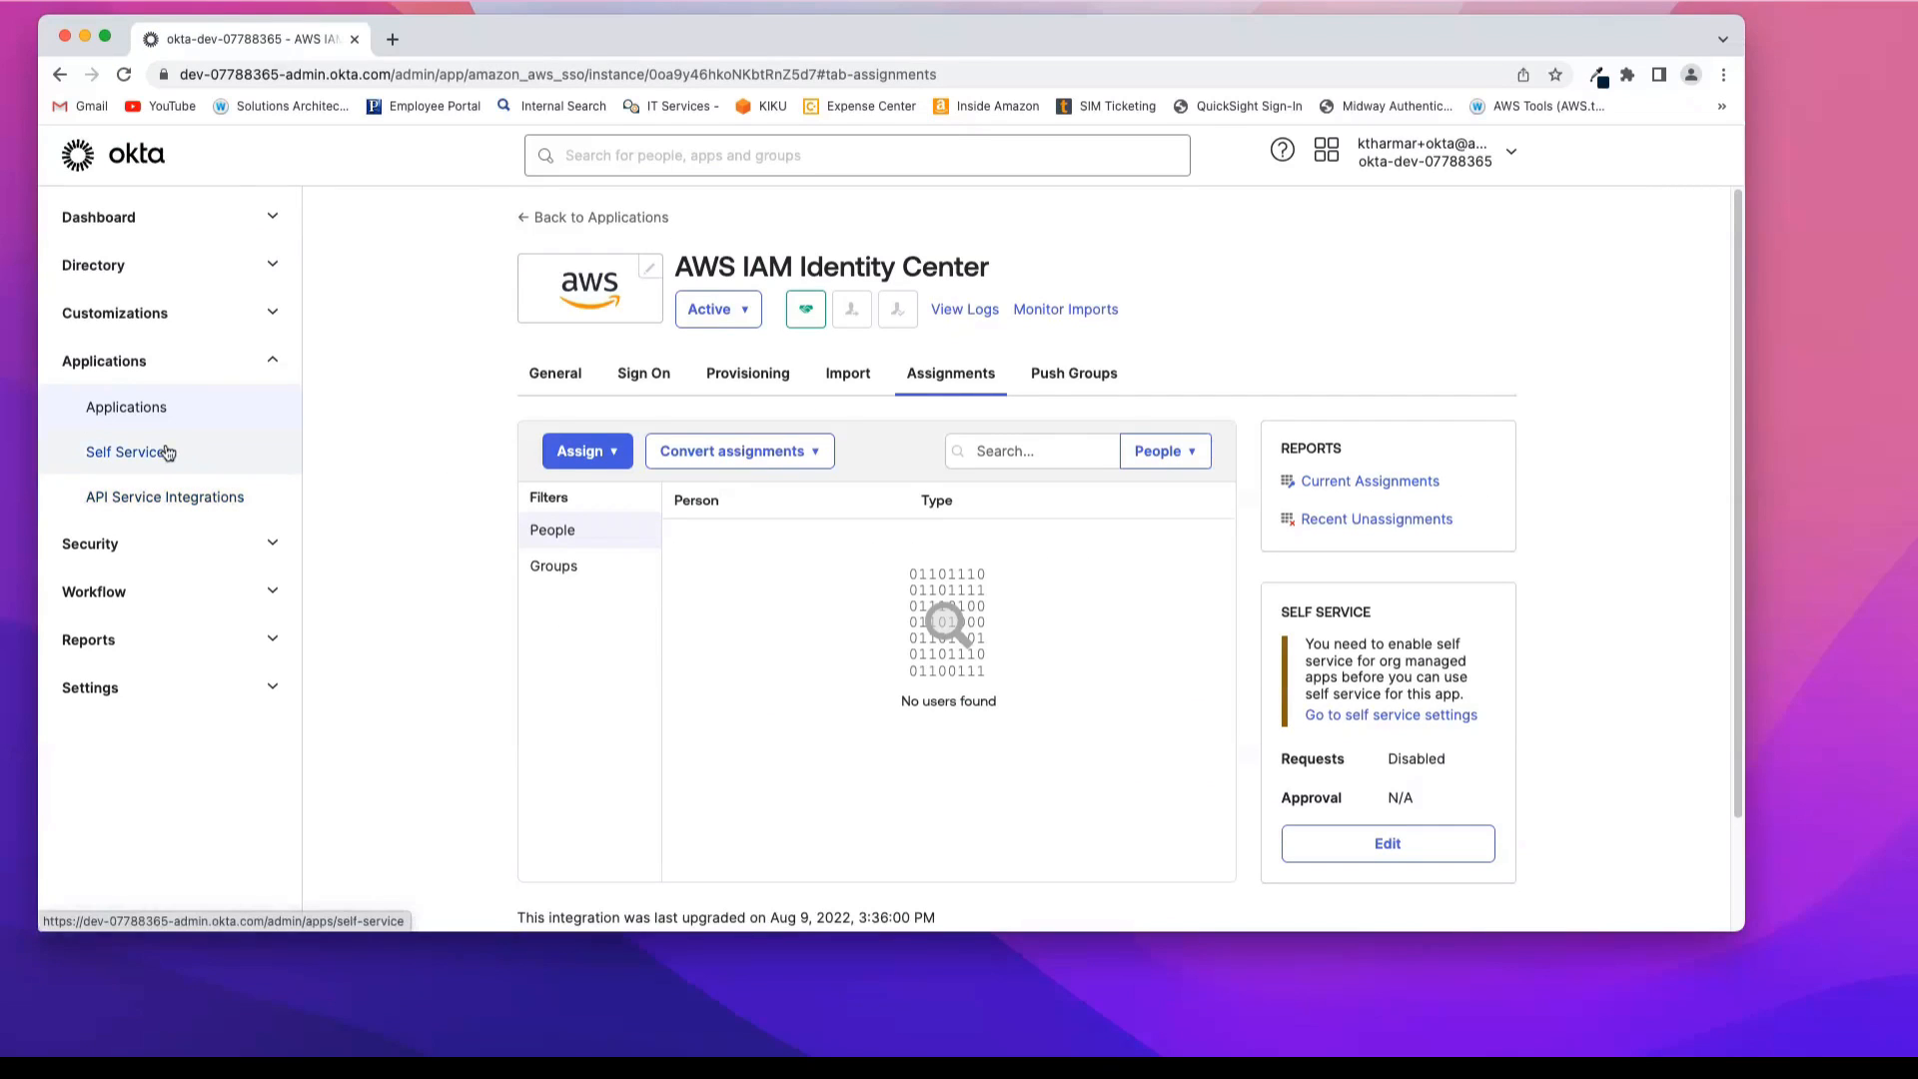
Step: Open AWS IAM Identity Center from the applications list and review its general settings, including the VPN notification and embed link
{"action": "left_click", "coordinate": [141, 417]}
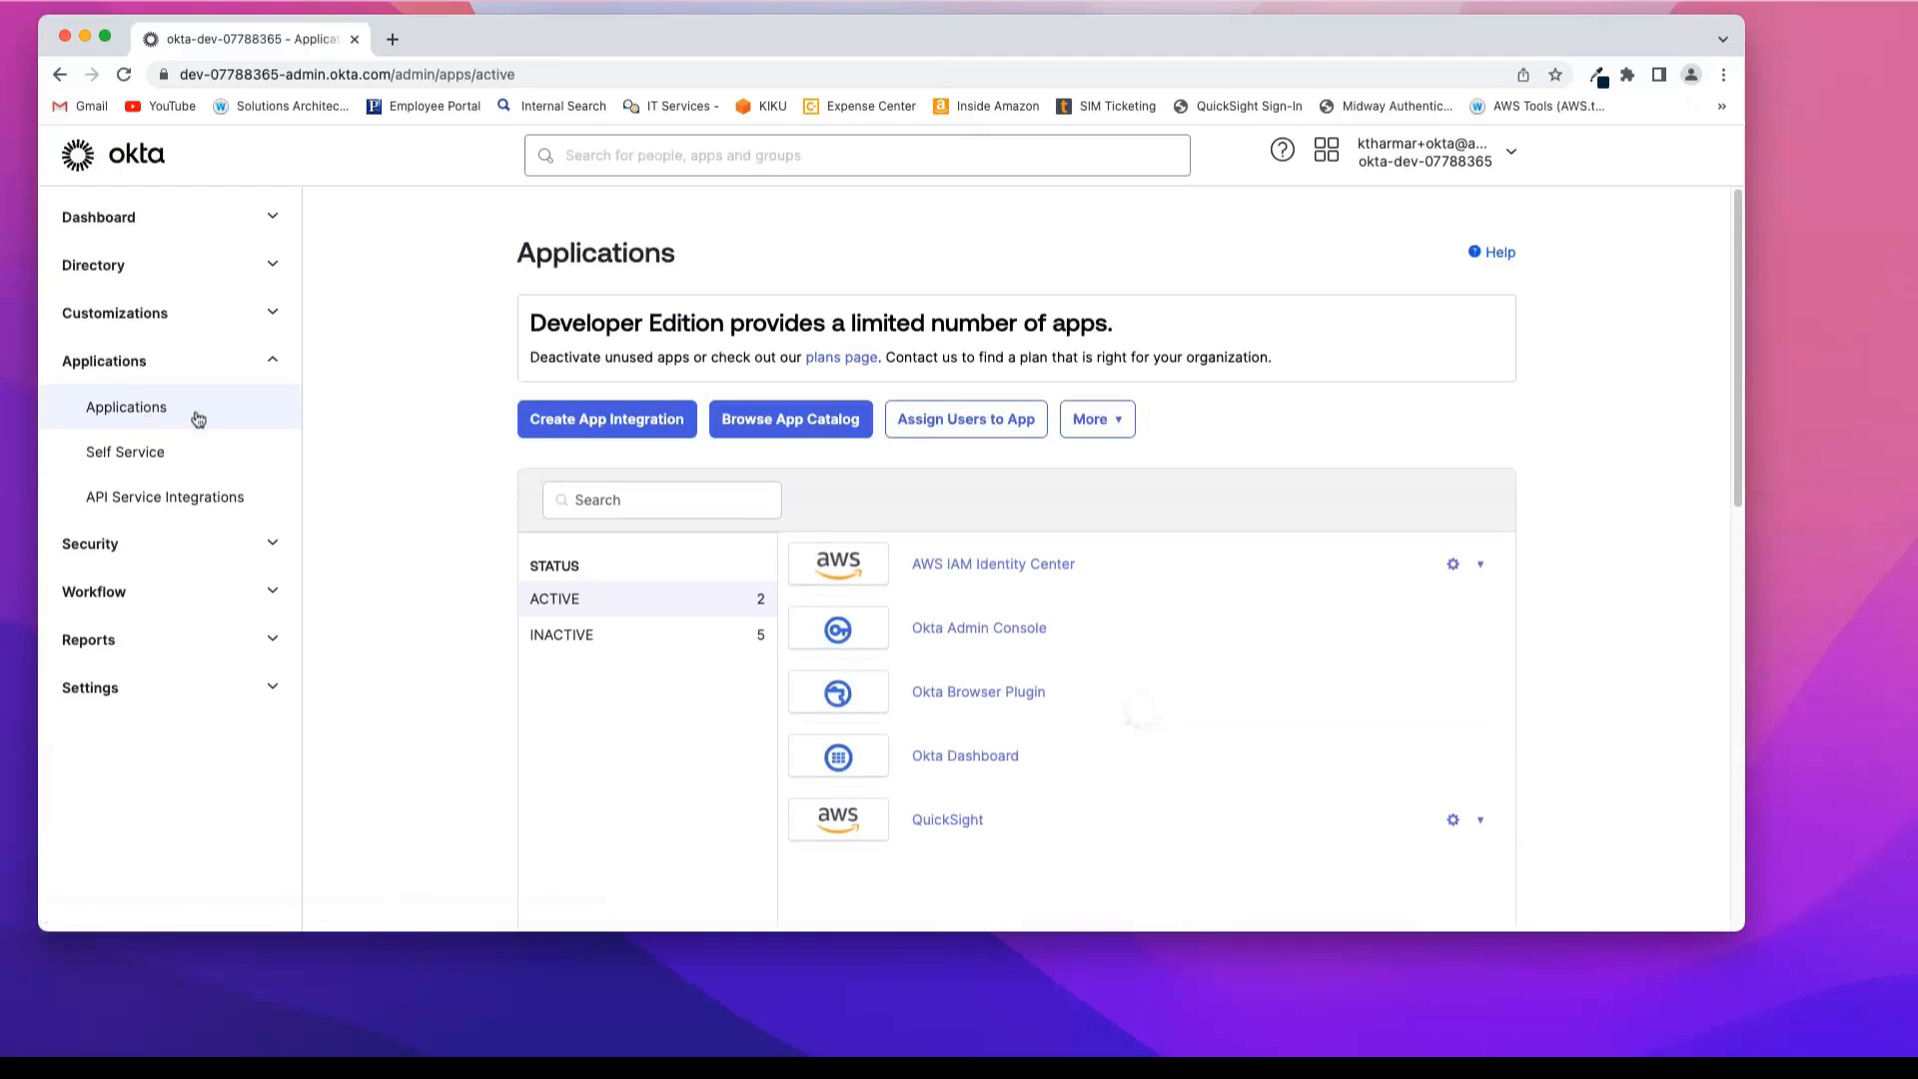
{"action": "left_click", "coordinate": [984, 573]}
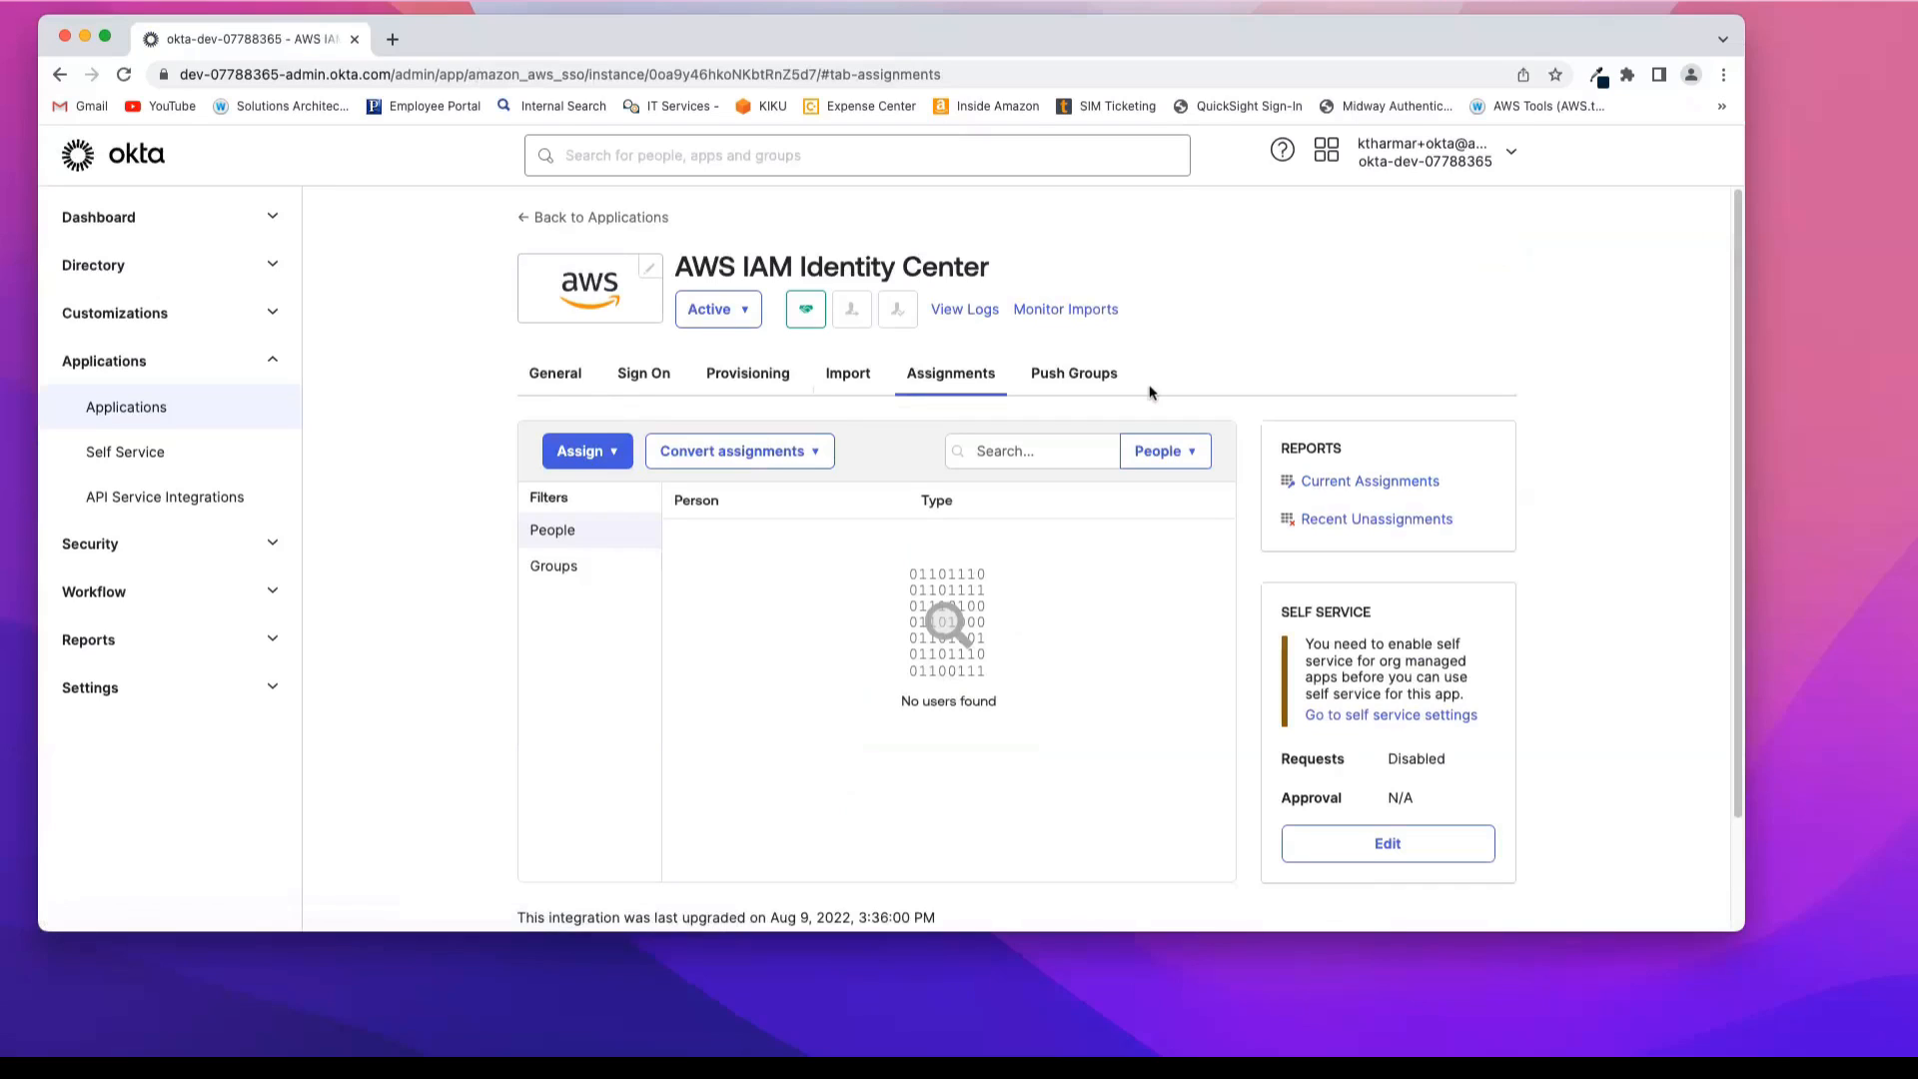
{"action": "left_click", "coordinate": [563, 376]}
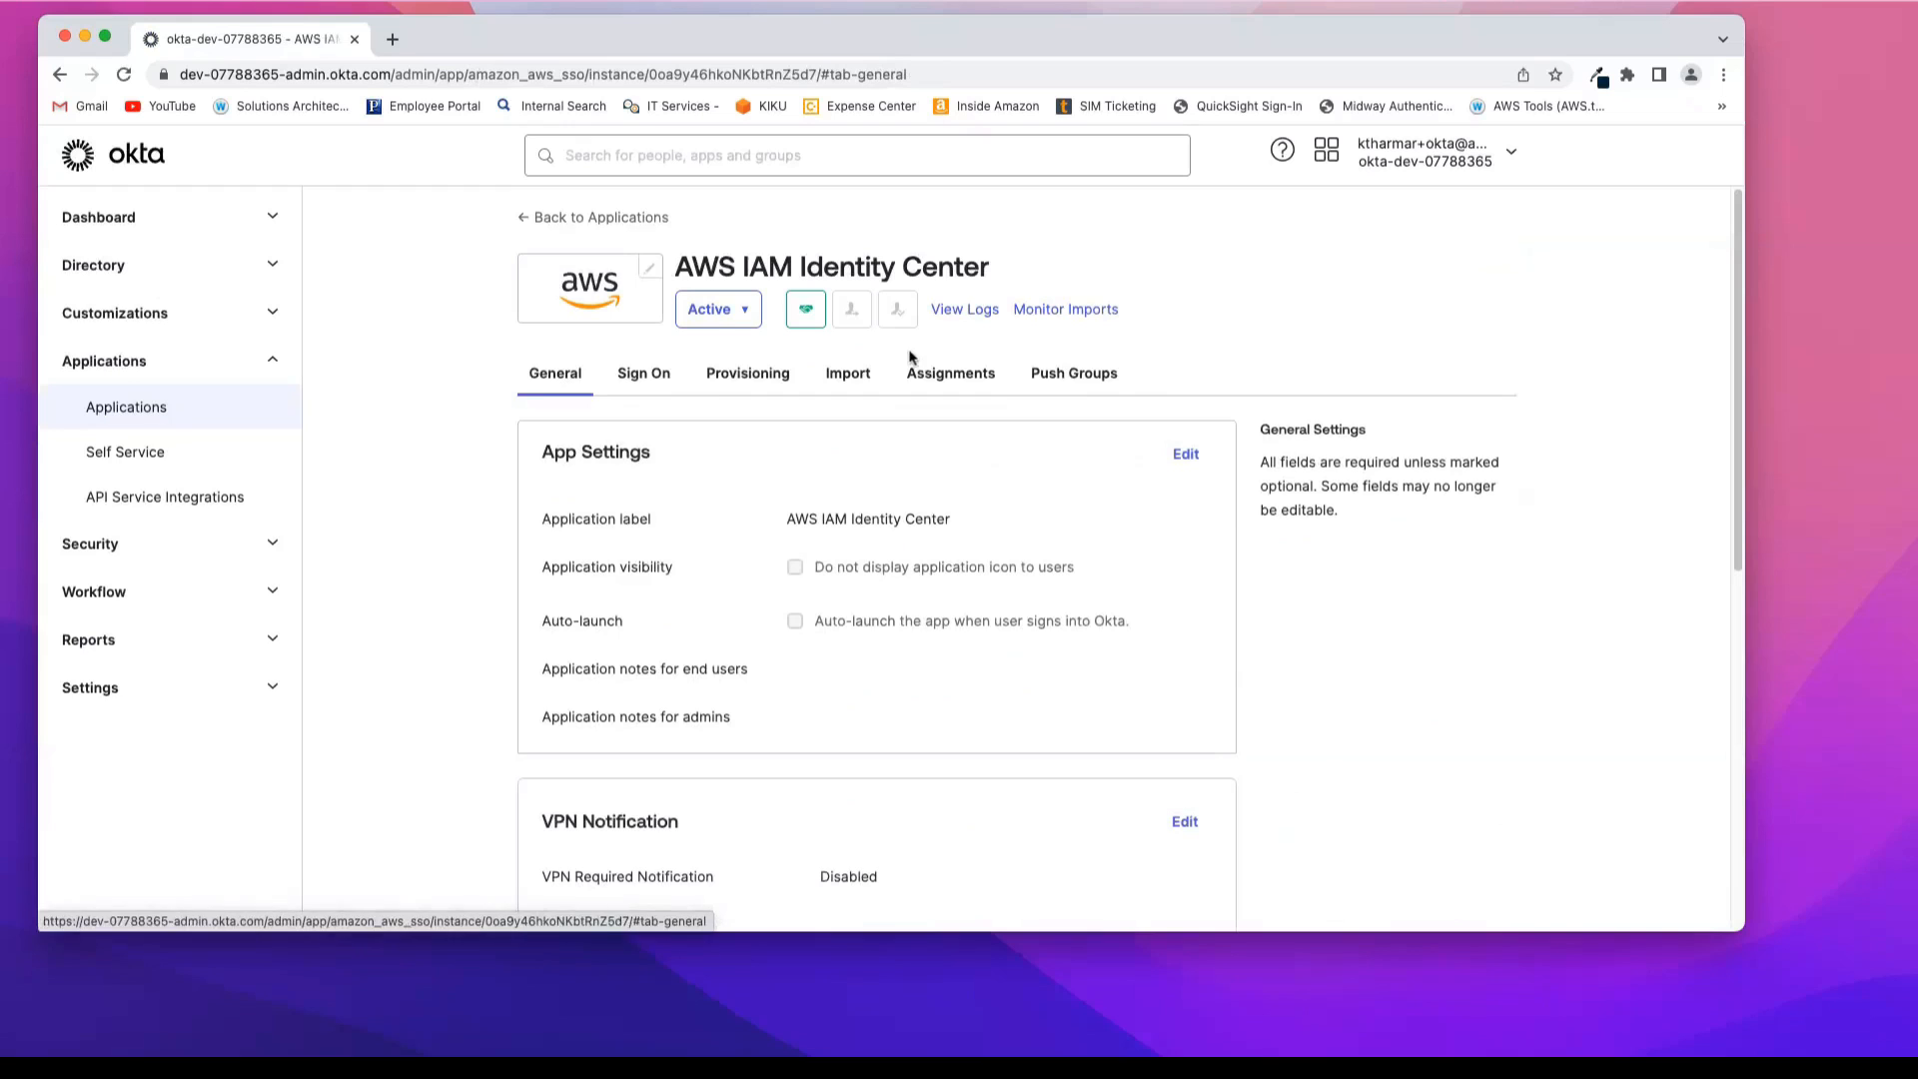
{"action": "scroll", "coordinate": [1256, 629], "scroll_direction": "down", "scroll_amount": 5}
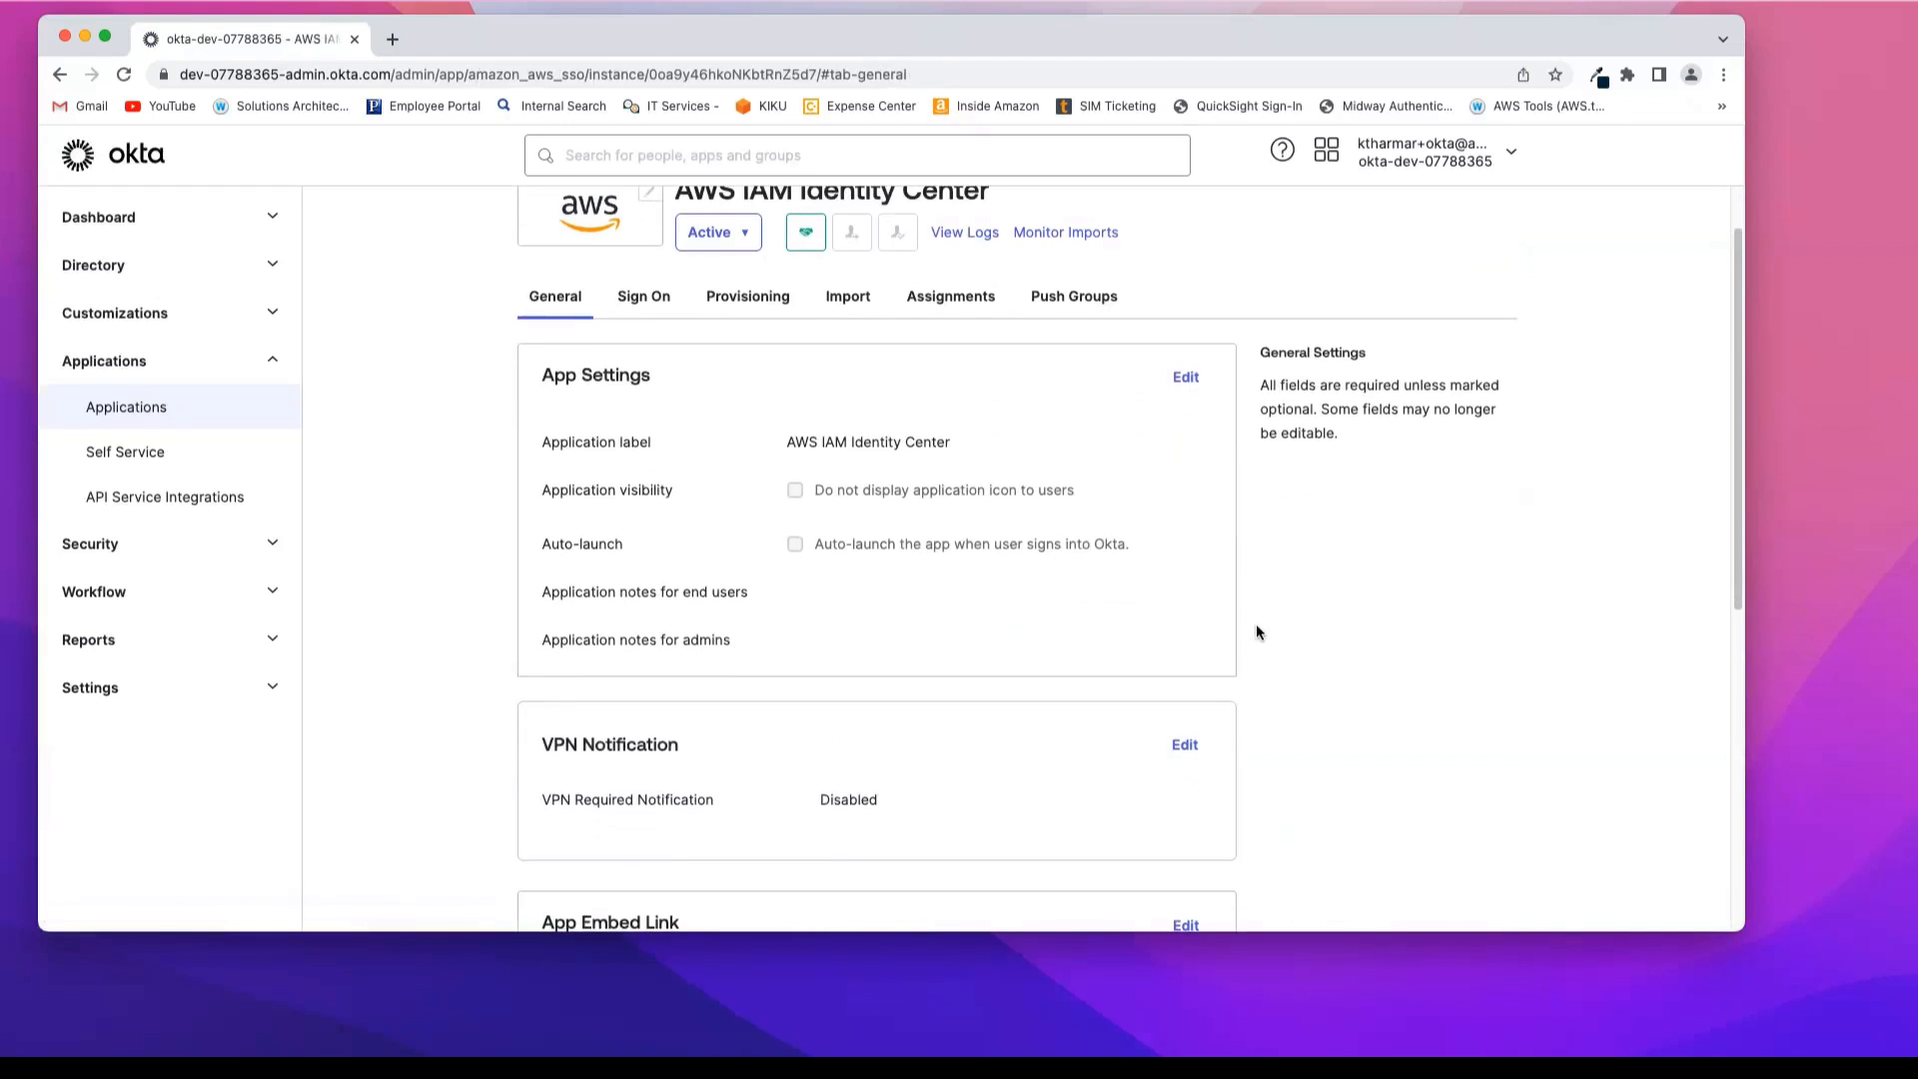
{"action": "scroll", "coordinate": [1257, 631], "scroll_direction": "down", "scroll_amount": 5}
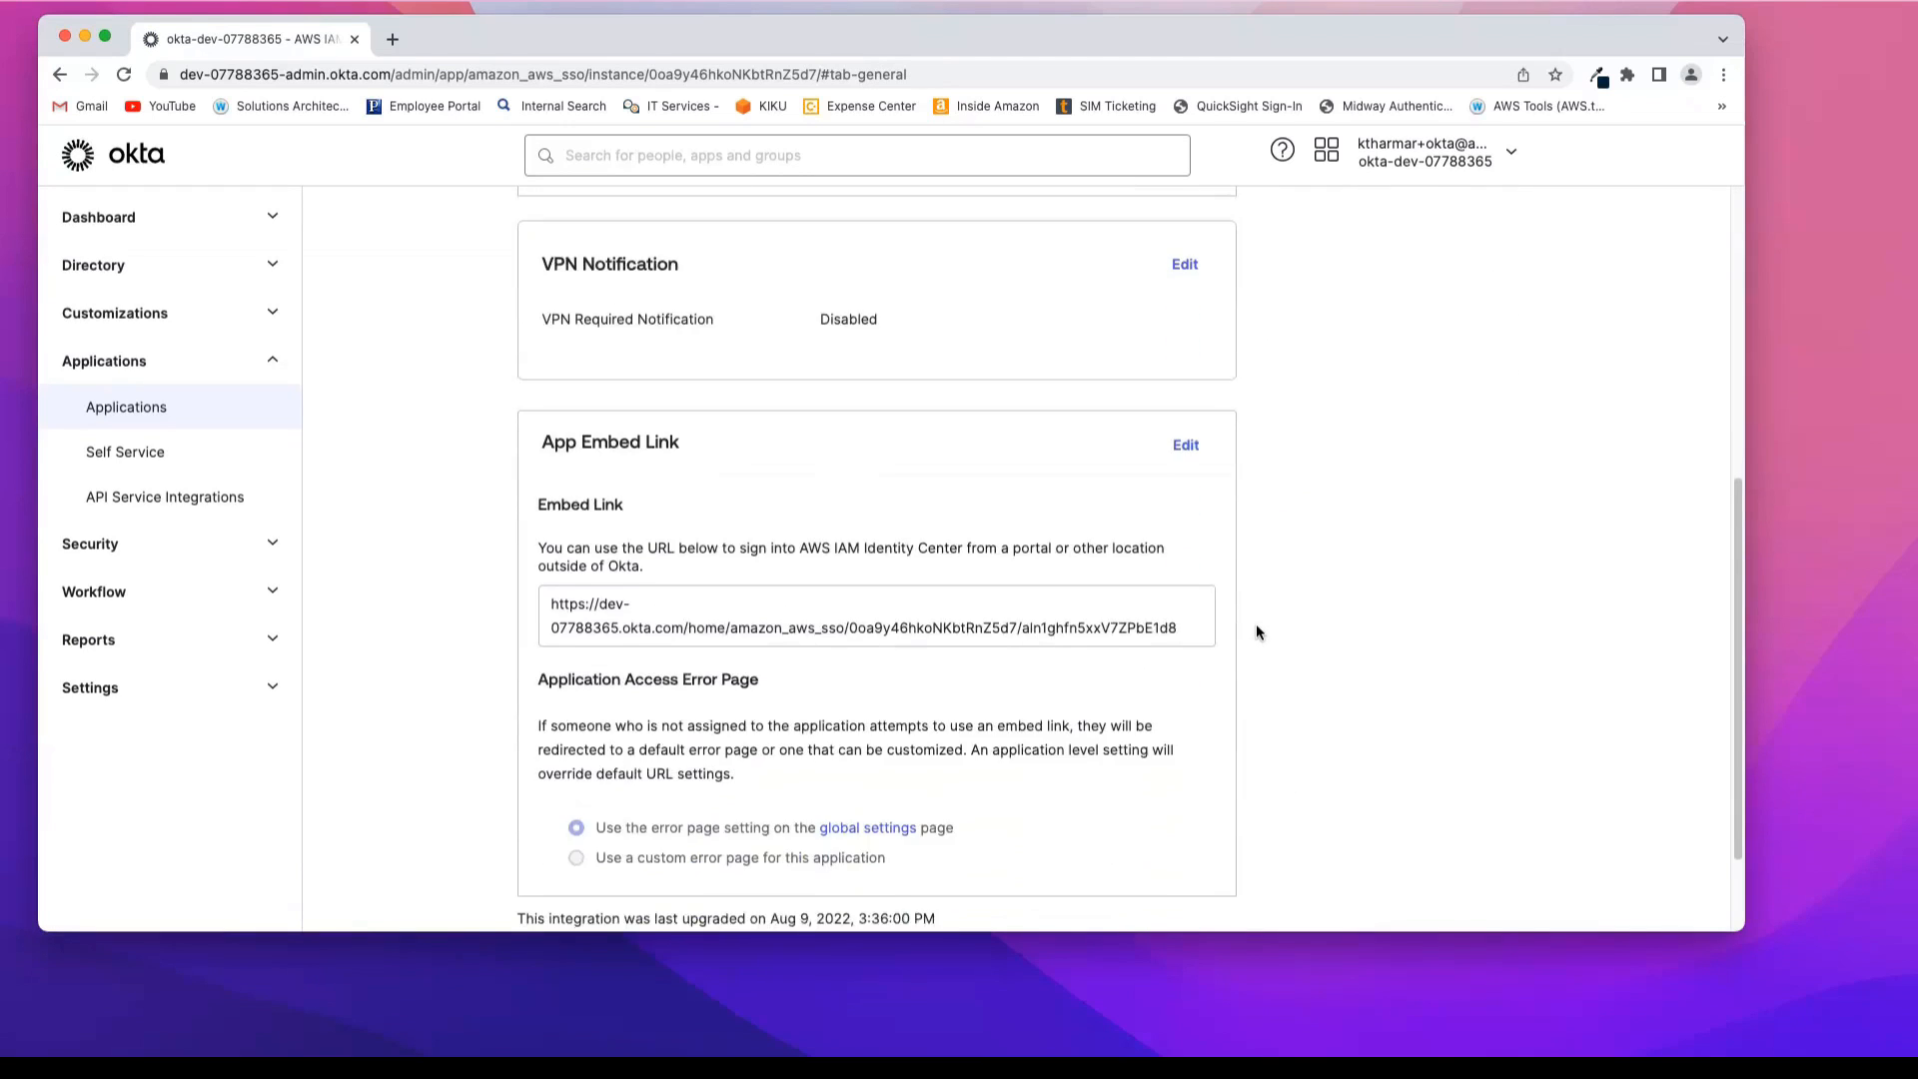
{"action": "scroll", "coordinate": [1256, 632], "scroll_direction": "up", "scroll_amount": 10}
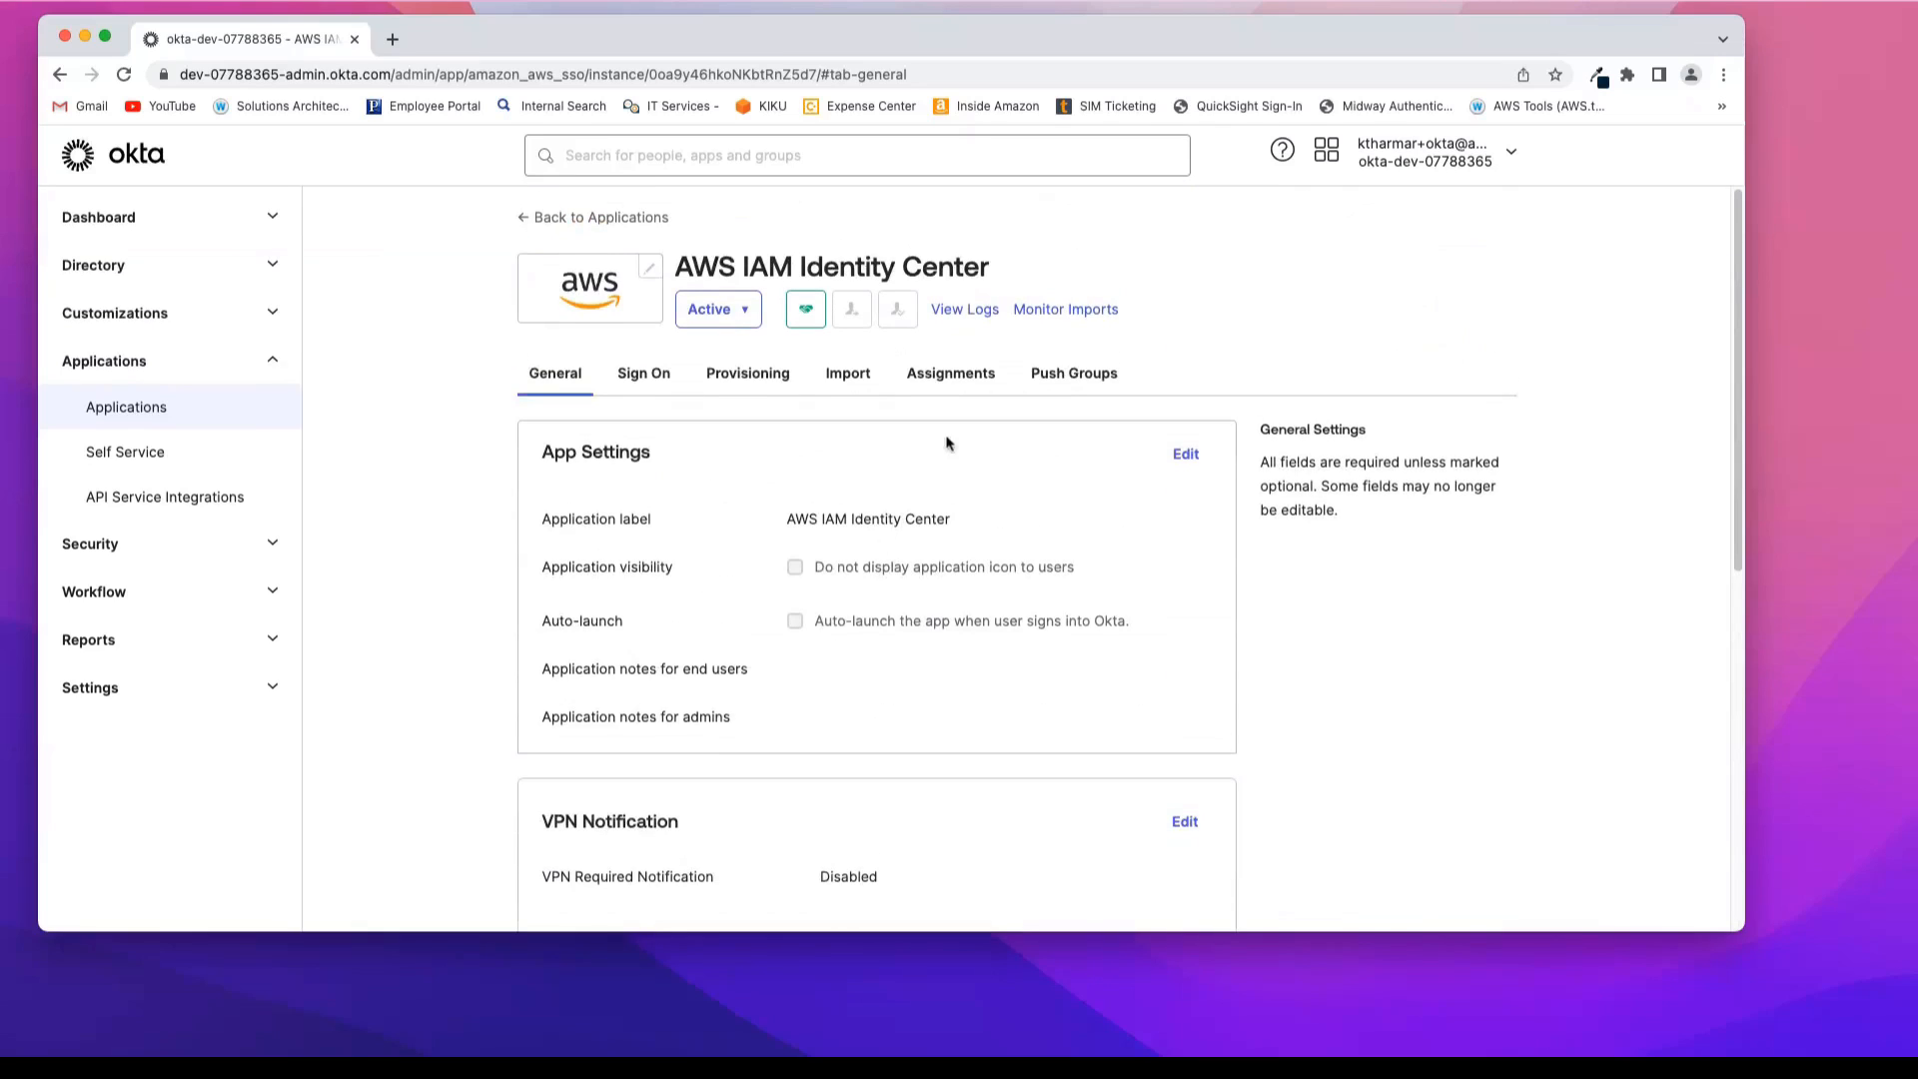
Step: Open the sign-on settings of AWS IAM Identity Center and expand the additional SAML 2.0 metadata details
{"action": "left_click", "coordinate": [647, 376]}
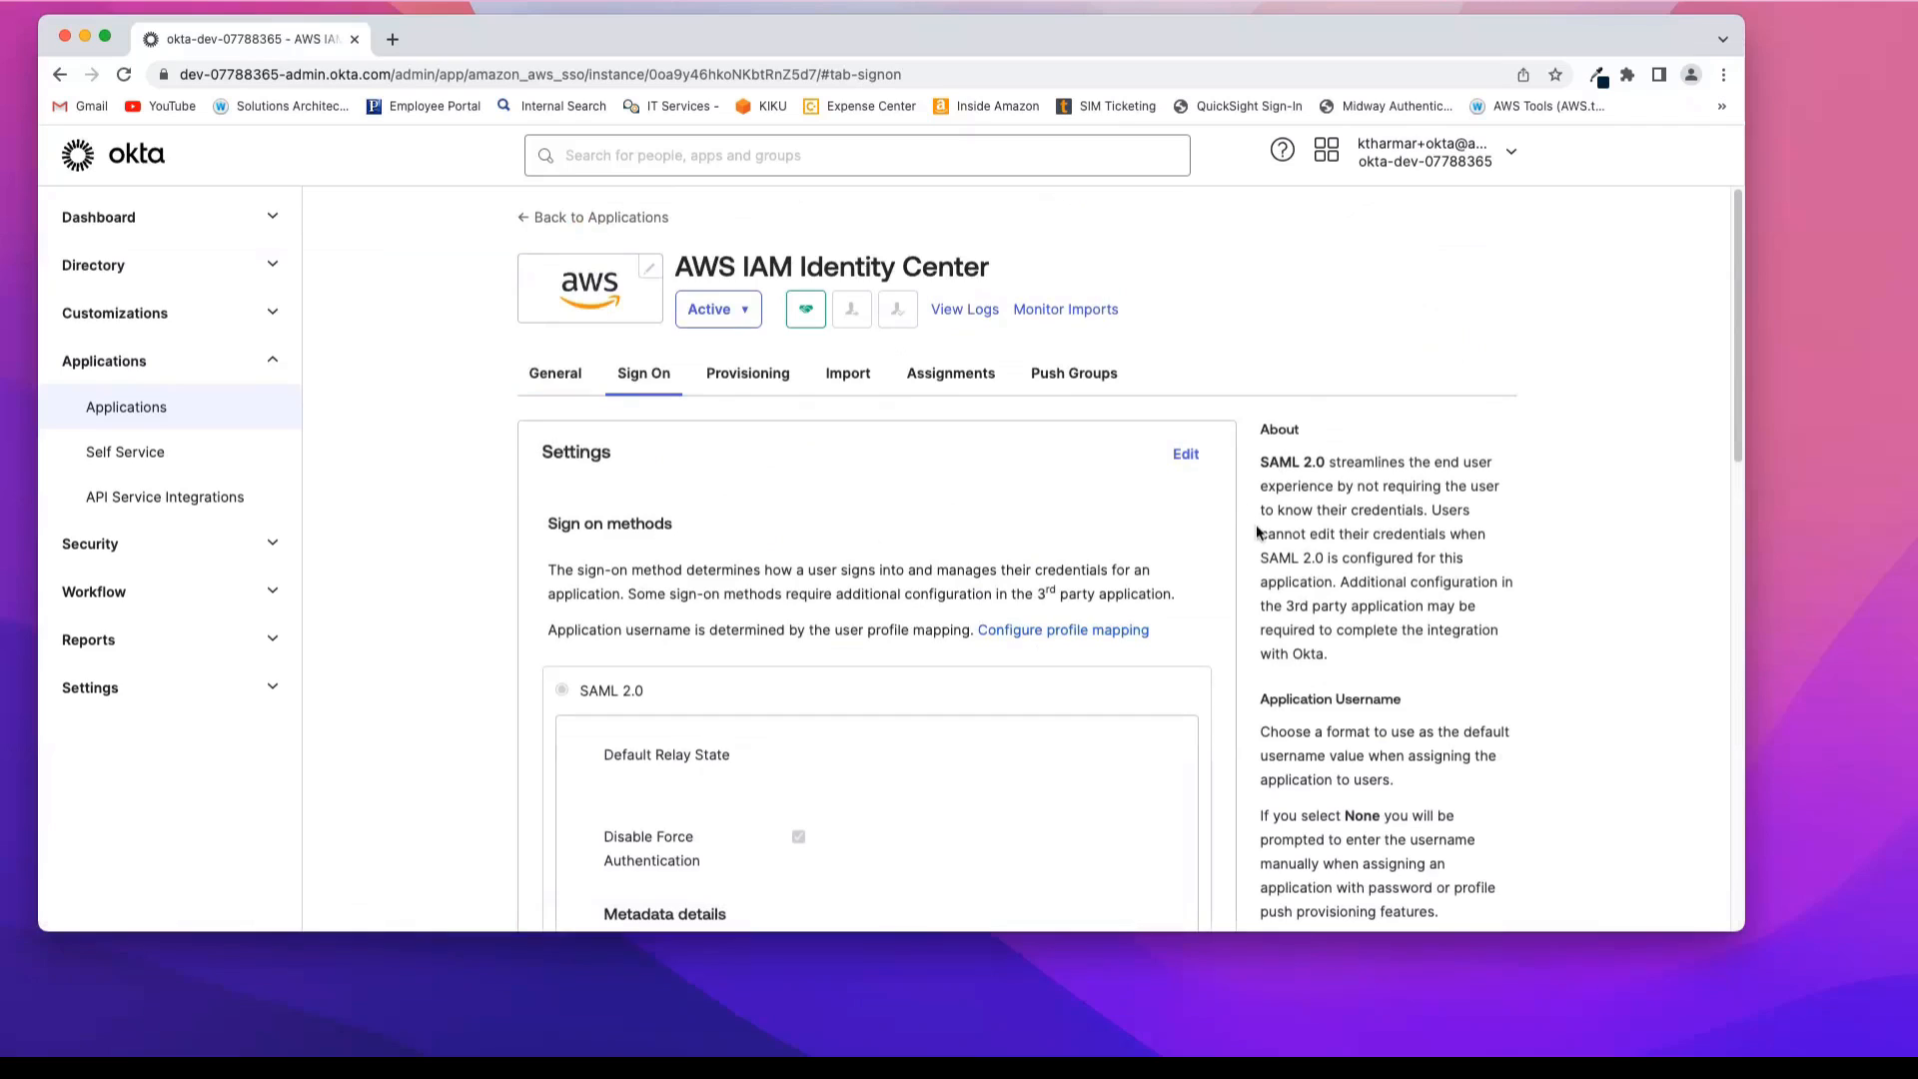
{"action": "scroll", "coordinate": [1256, 524], "scroll_direction": "down", "scroll_amount": 1}
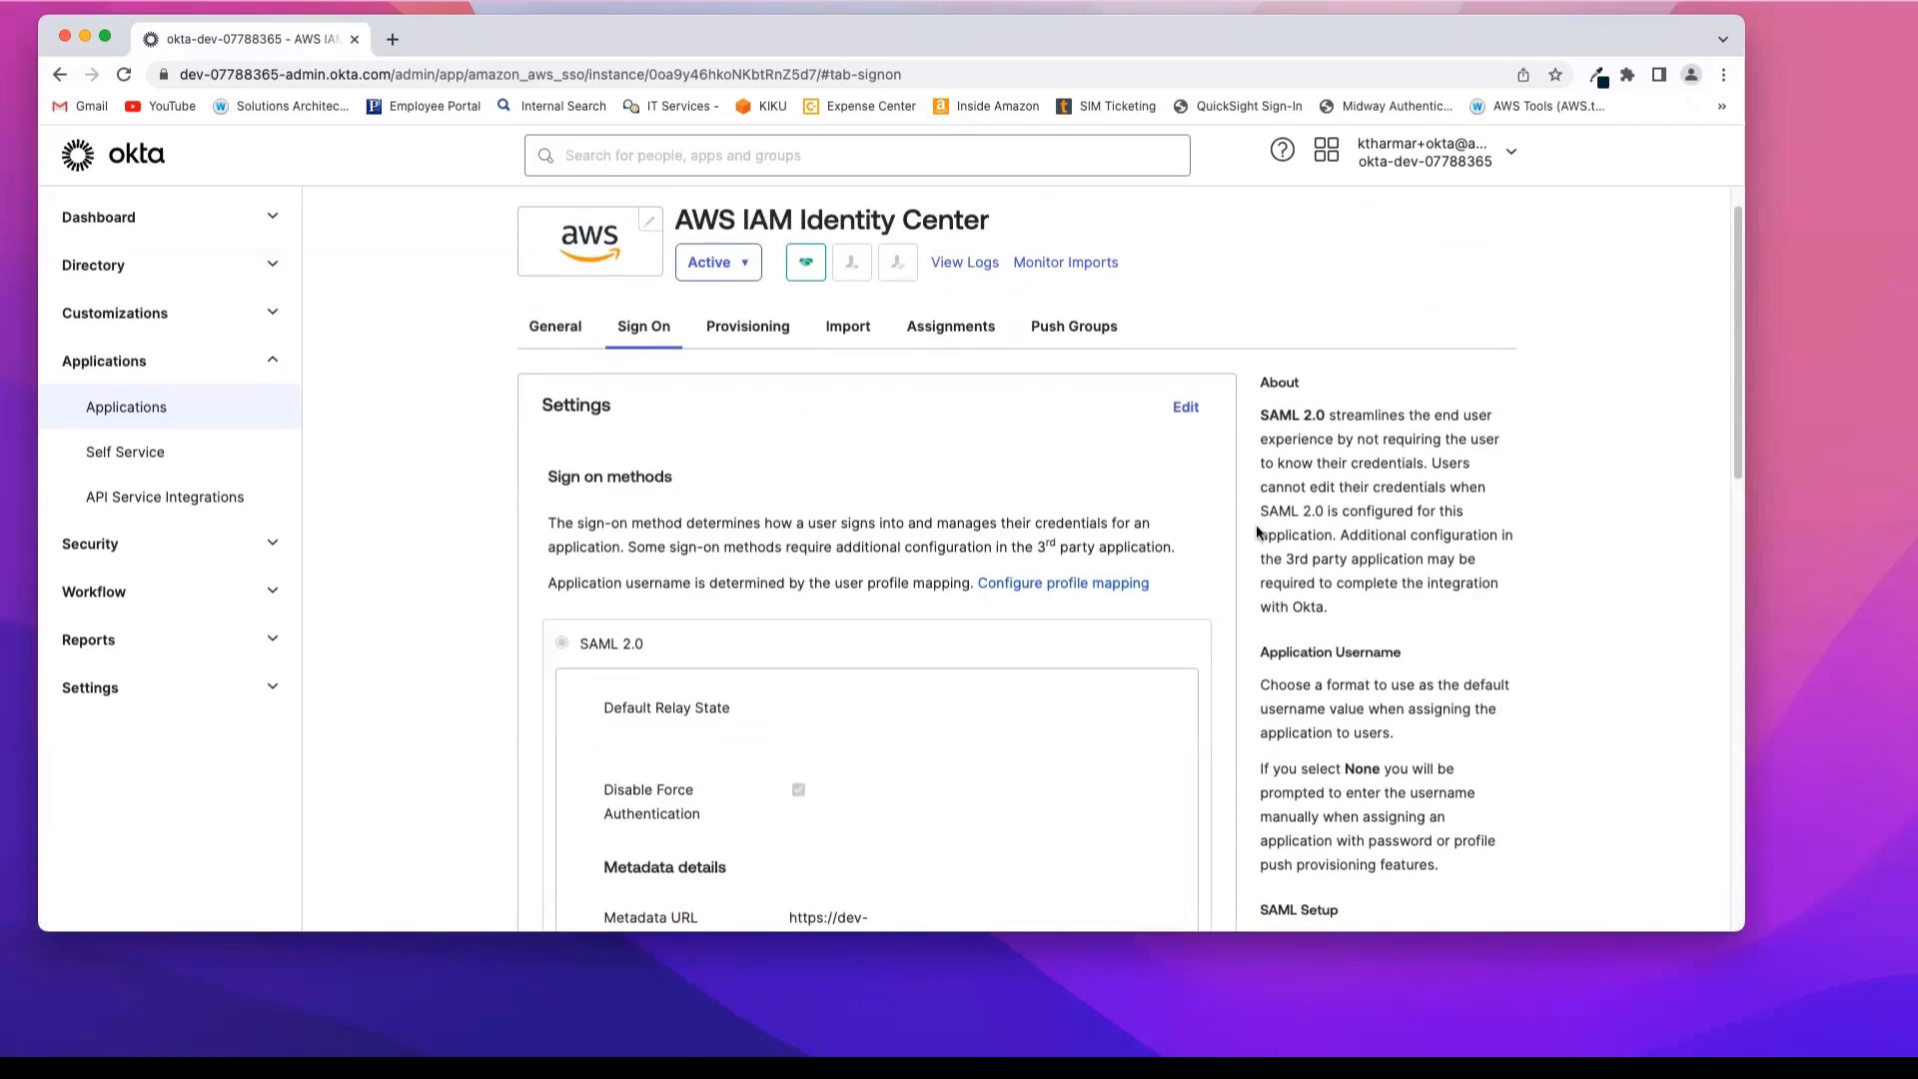
{"action": "scroll", "coordinate": [1250, 552], "scroll_direction": "down", "scroll_amount": 2}
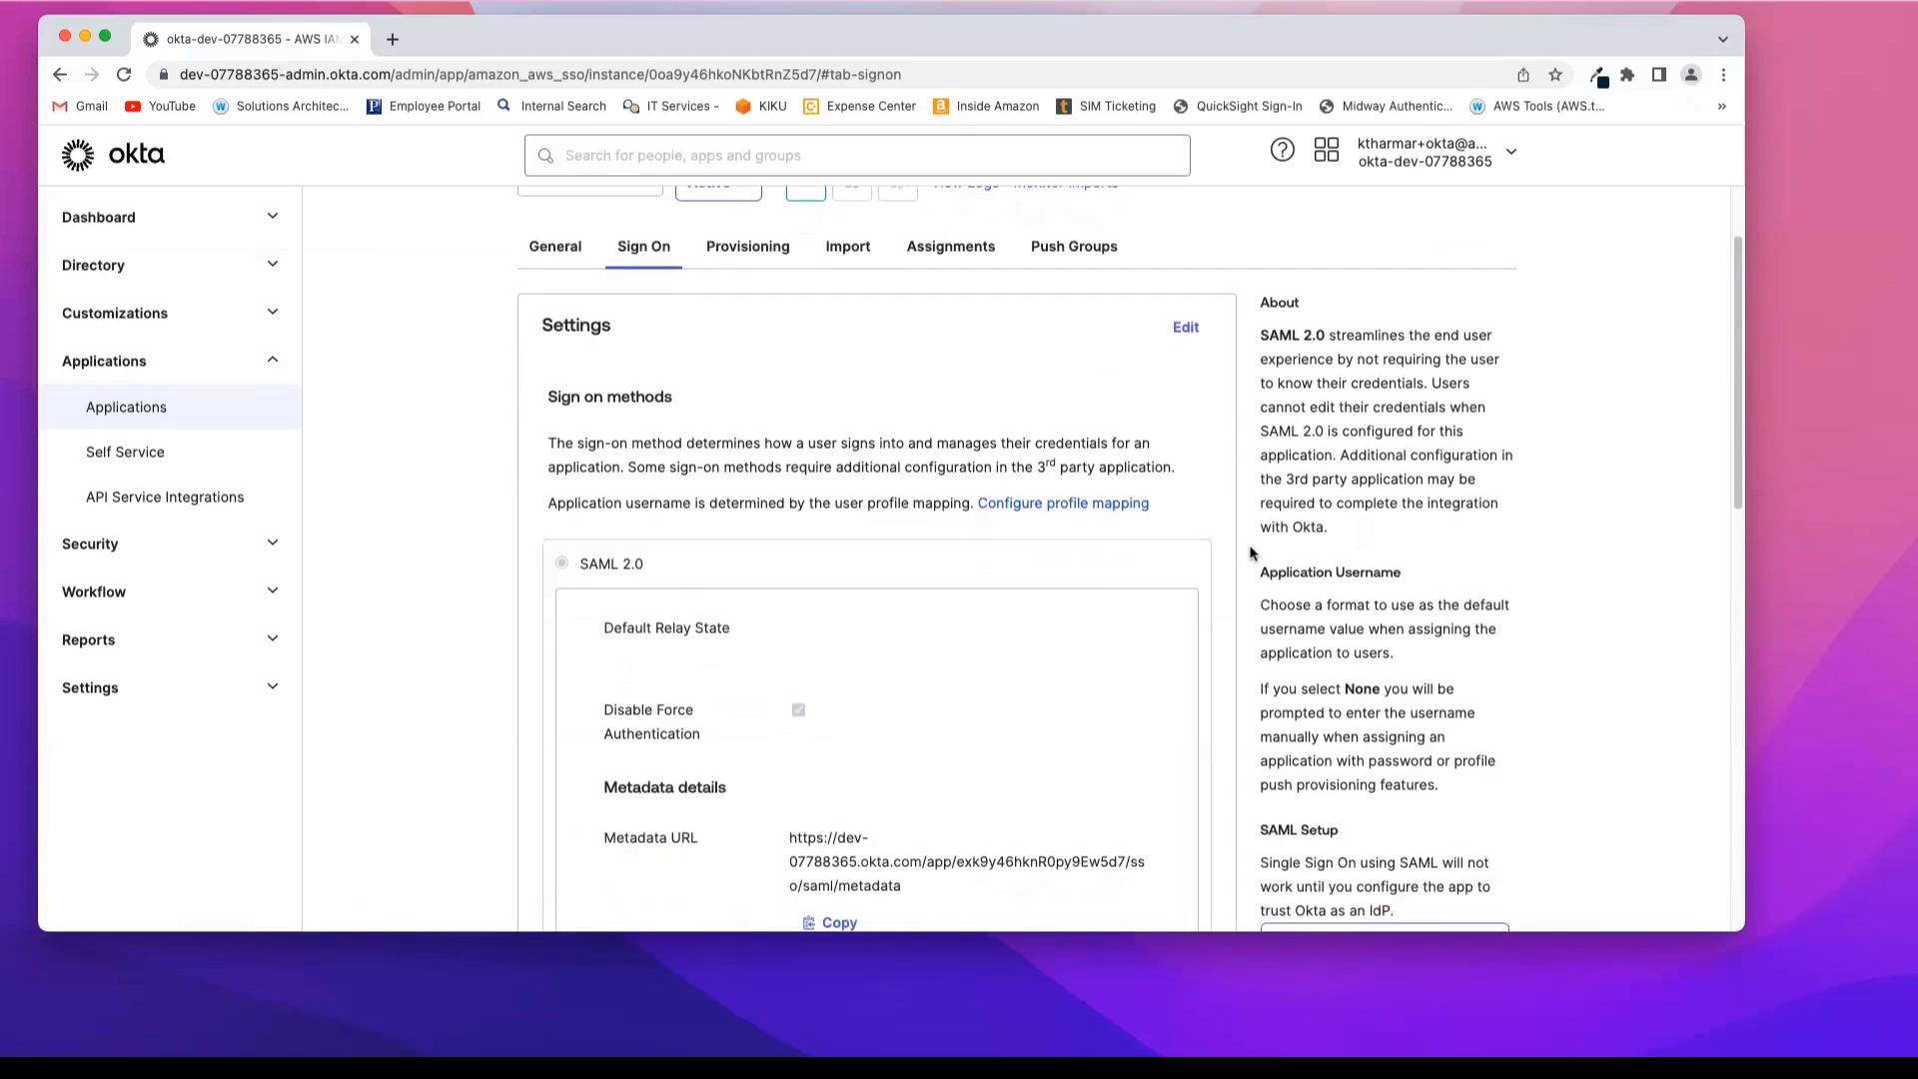
{"action": "scroll", "coordinate": [1250, 553], "scroll_direction": "down", "scroll_amount": 5}
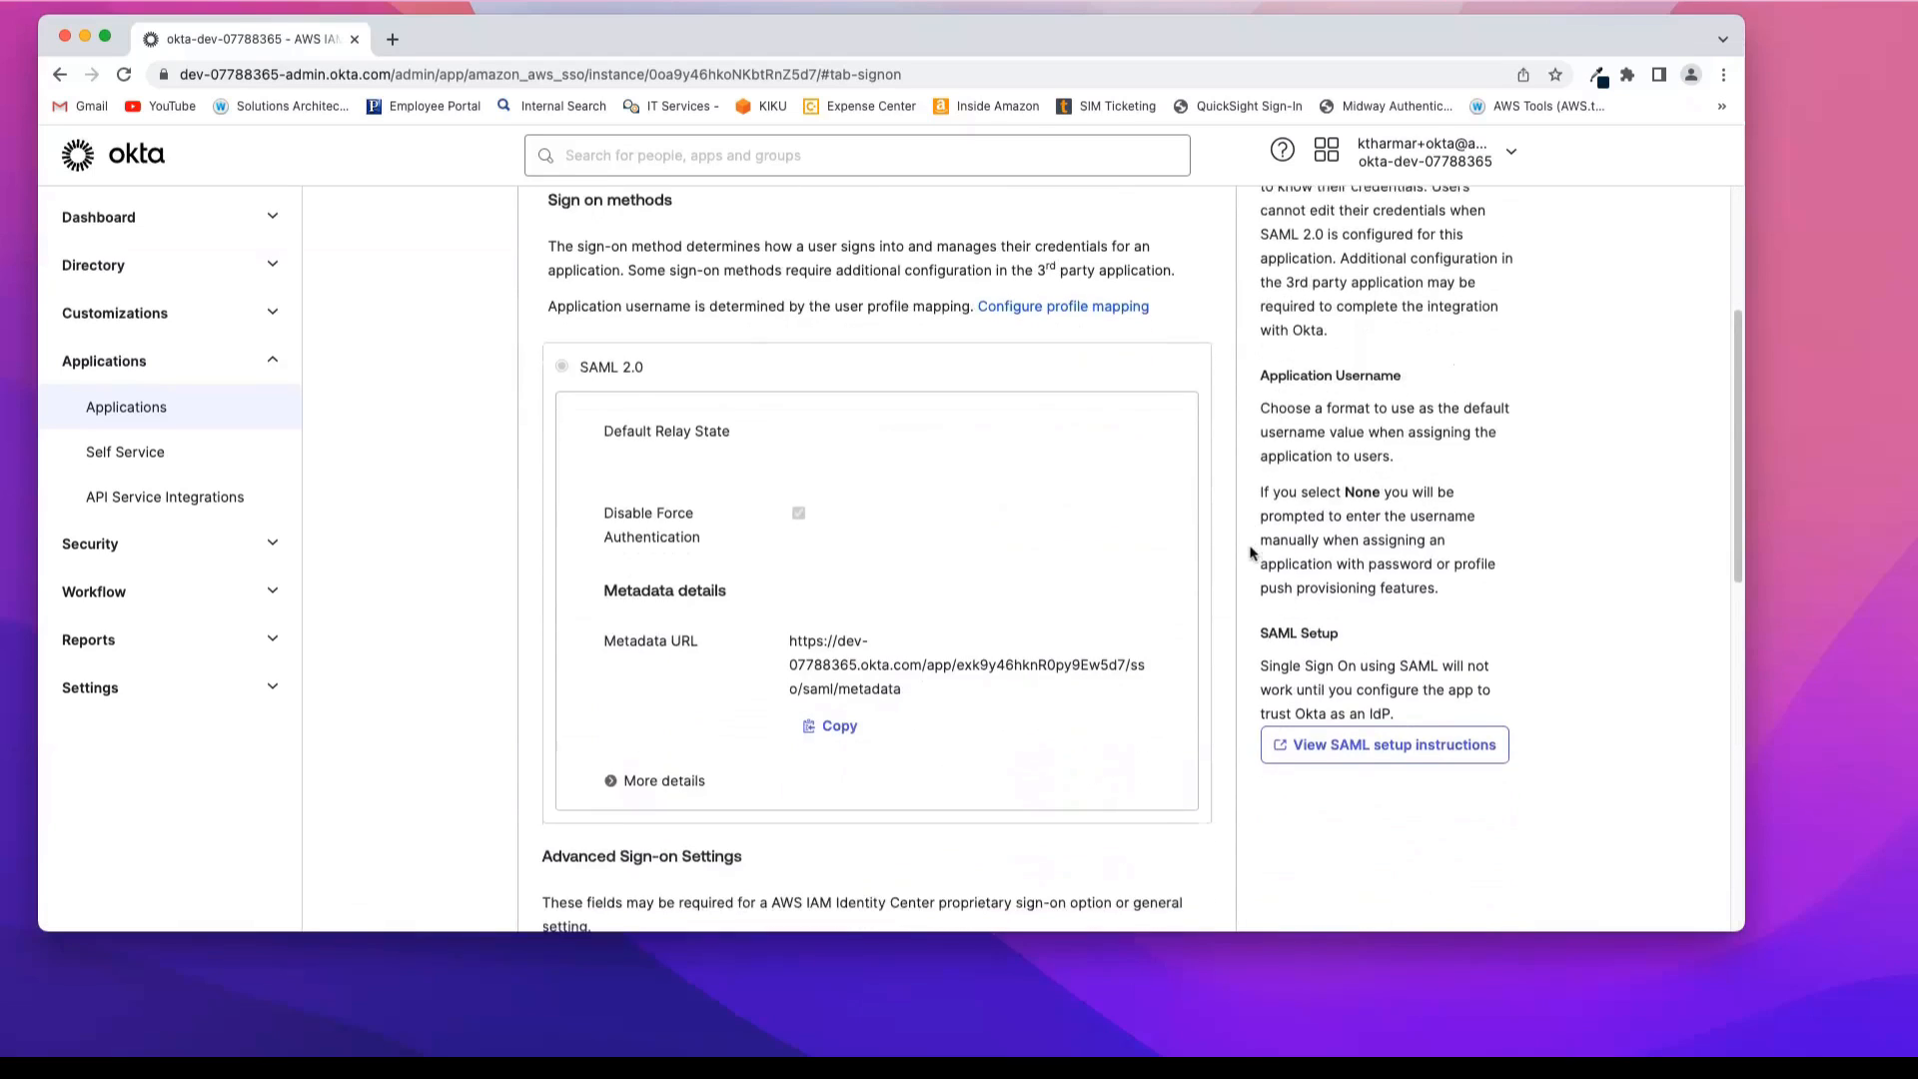
{"action": "left_click", "coordinate": [619, 776]}
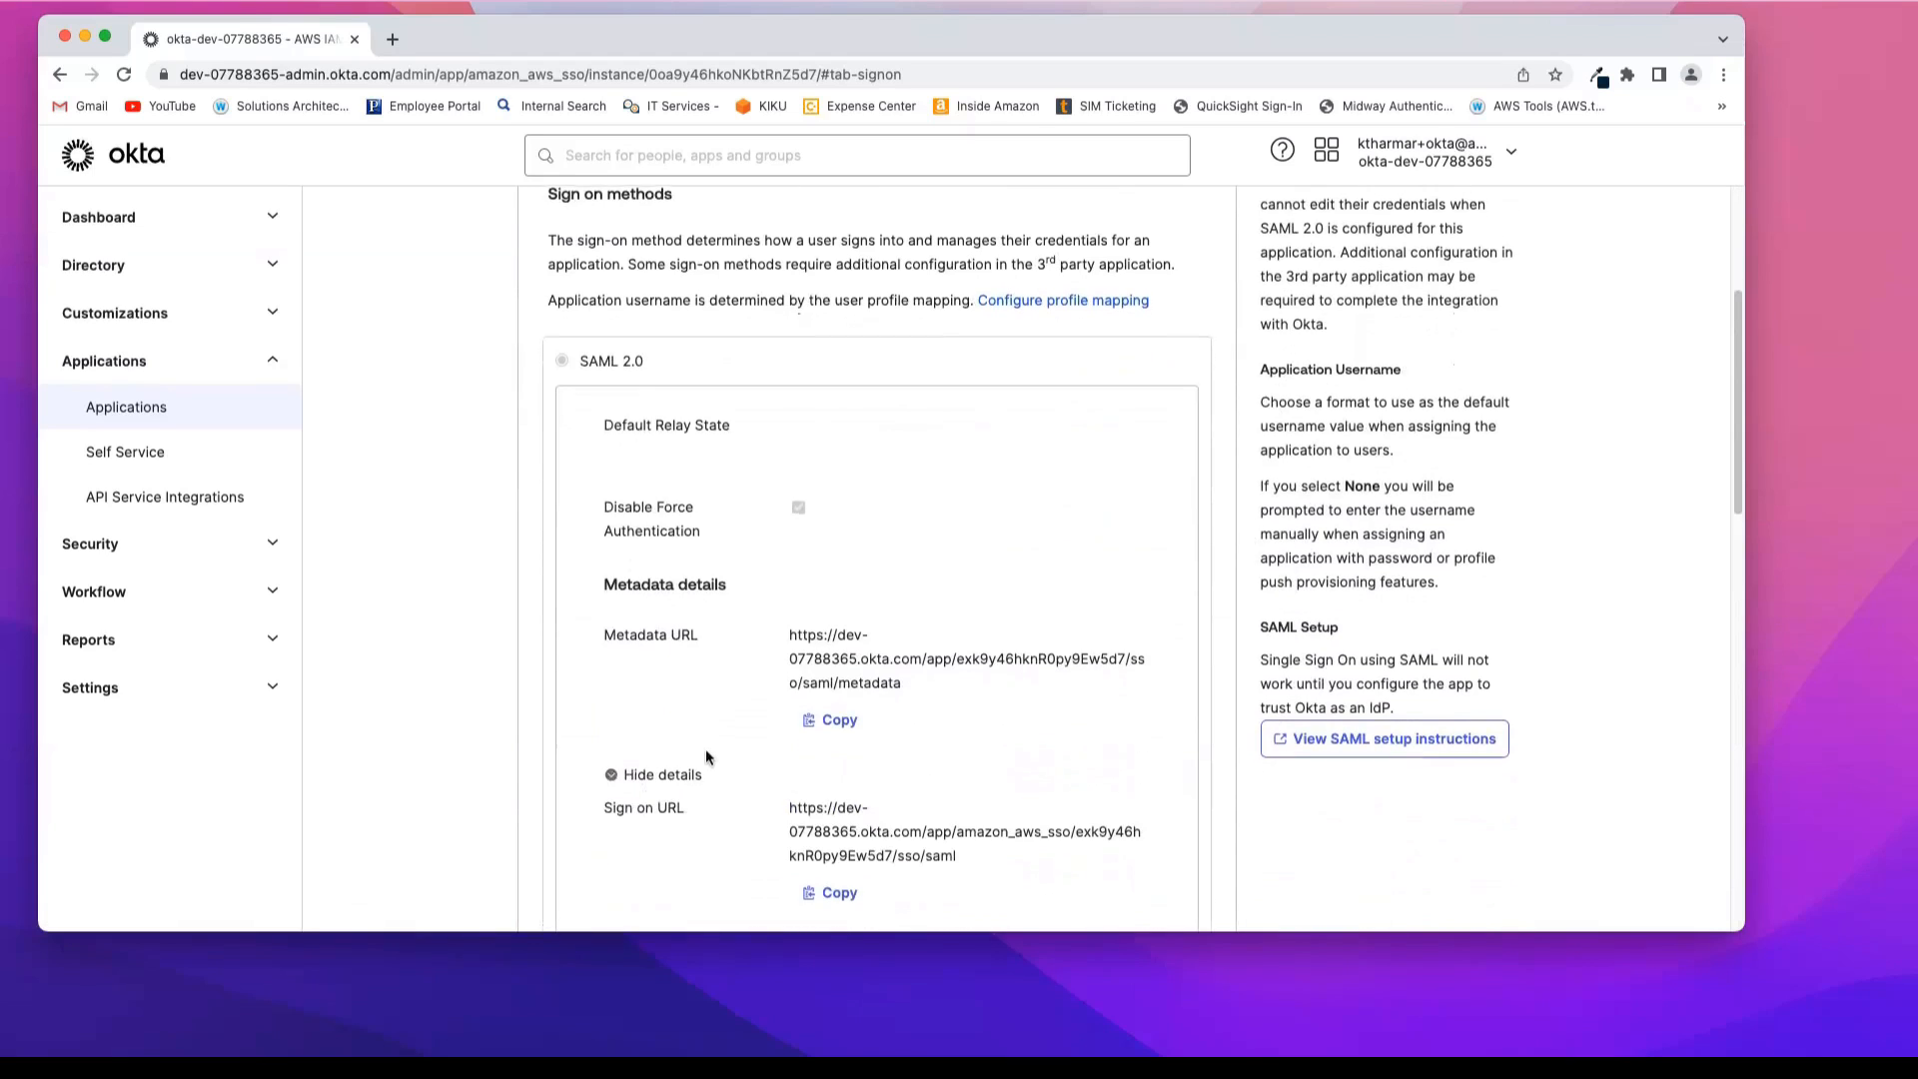
{"action": "scroll", "coordinate": [705, 747], "scroll_direction": "down", "scroll_amount": 5}
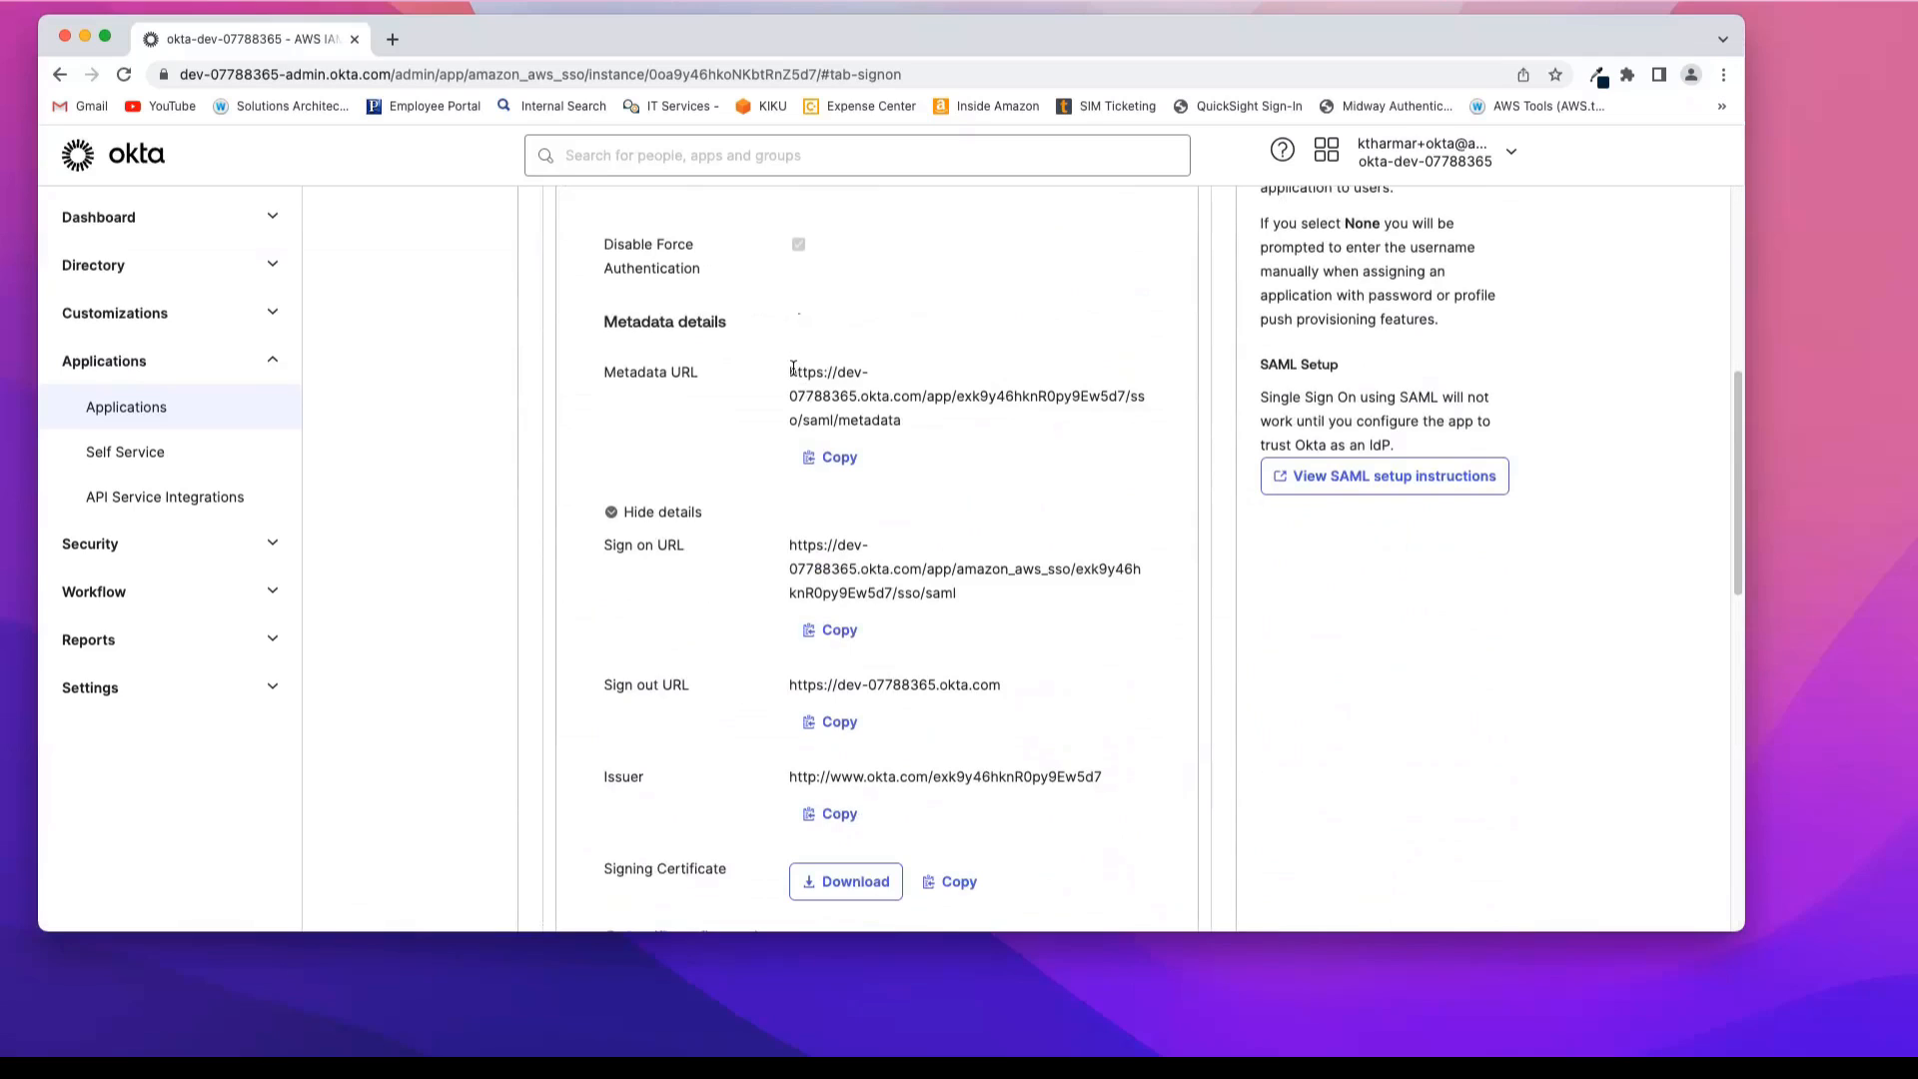
Step: Copy the SAML metadata URL and open it in a new browser tab
{"action": "left_click_drag", "start_coordinate": [791, 369], "coordinate": [915, 420]}
{"action": "key", "text": "super+c"}
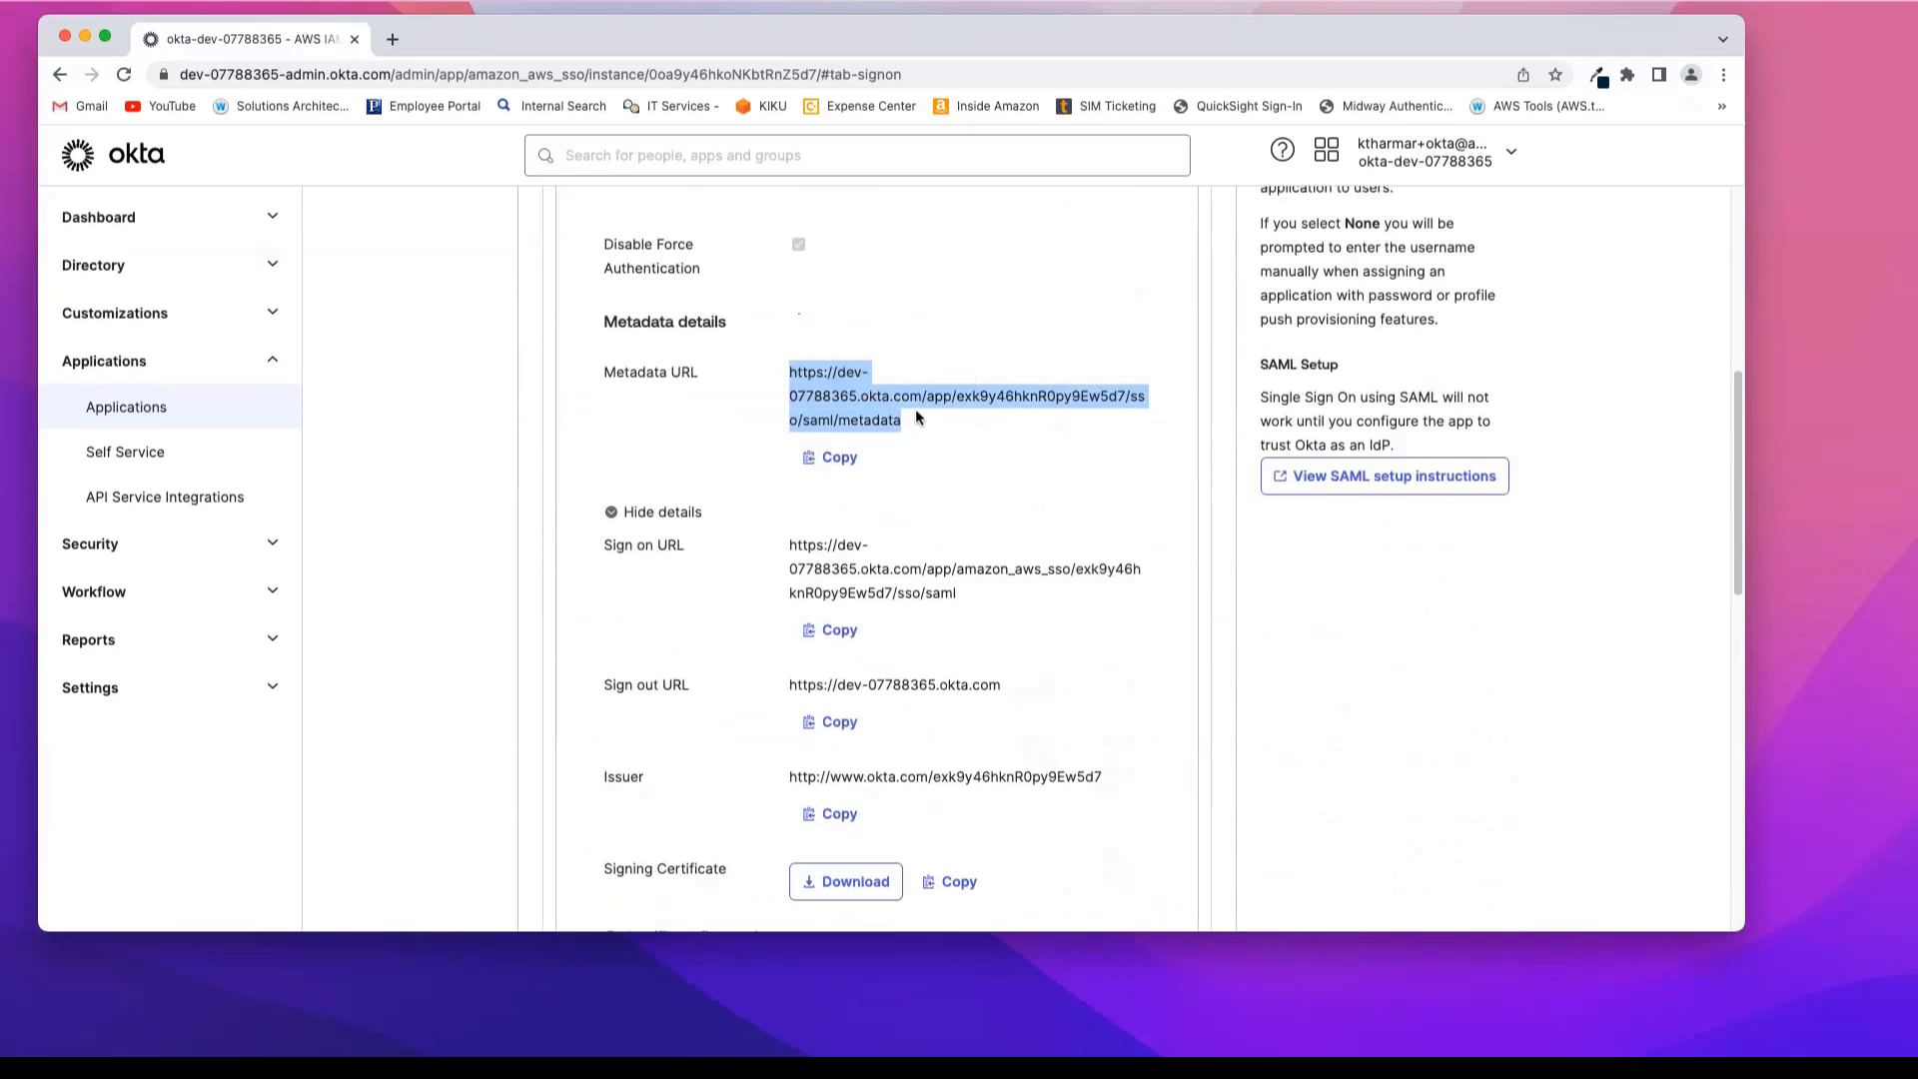
{"action": "left_click", "coordinate": [389, 39]}
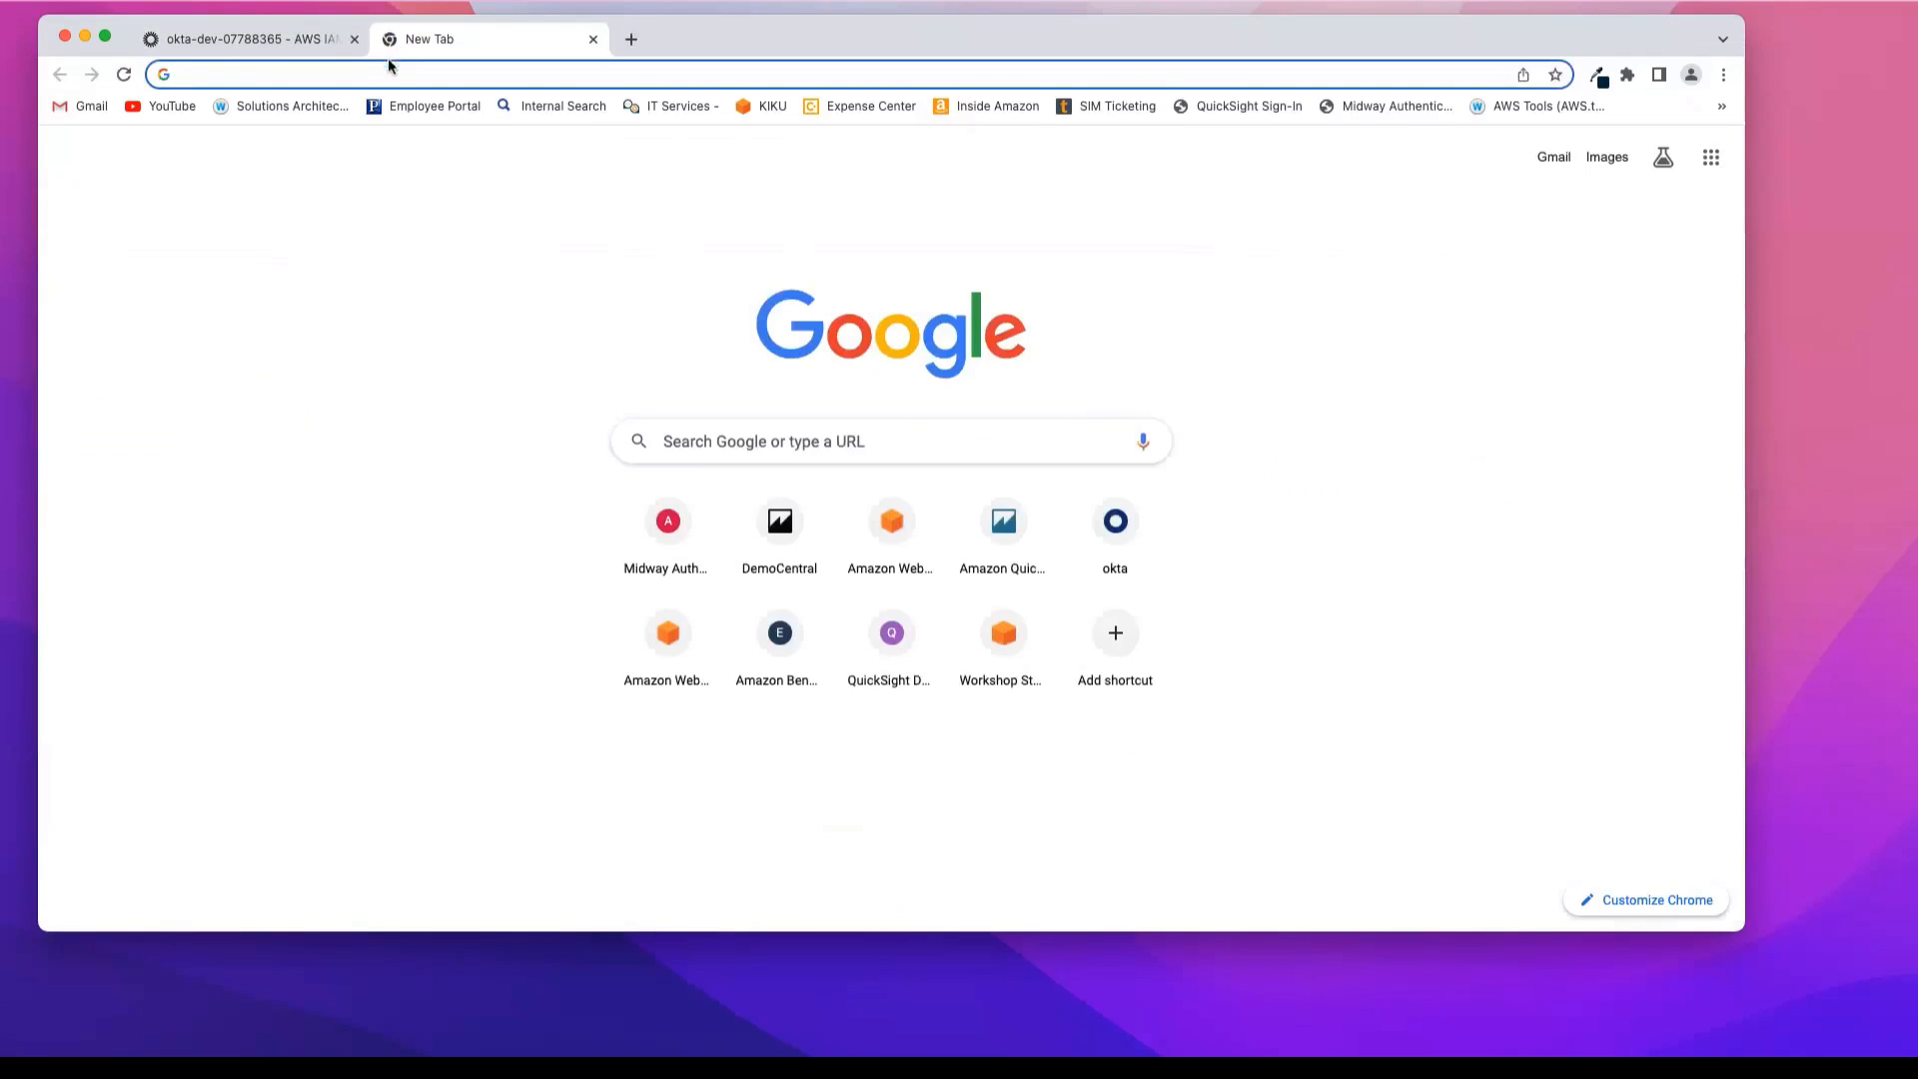
{"action": "key", "text": "super+v"}
{"action": "key", "text": "Return"}
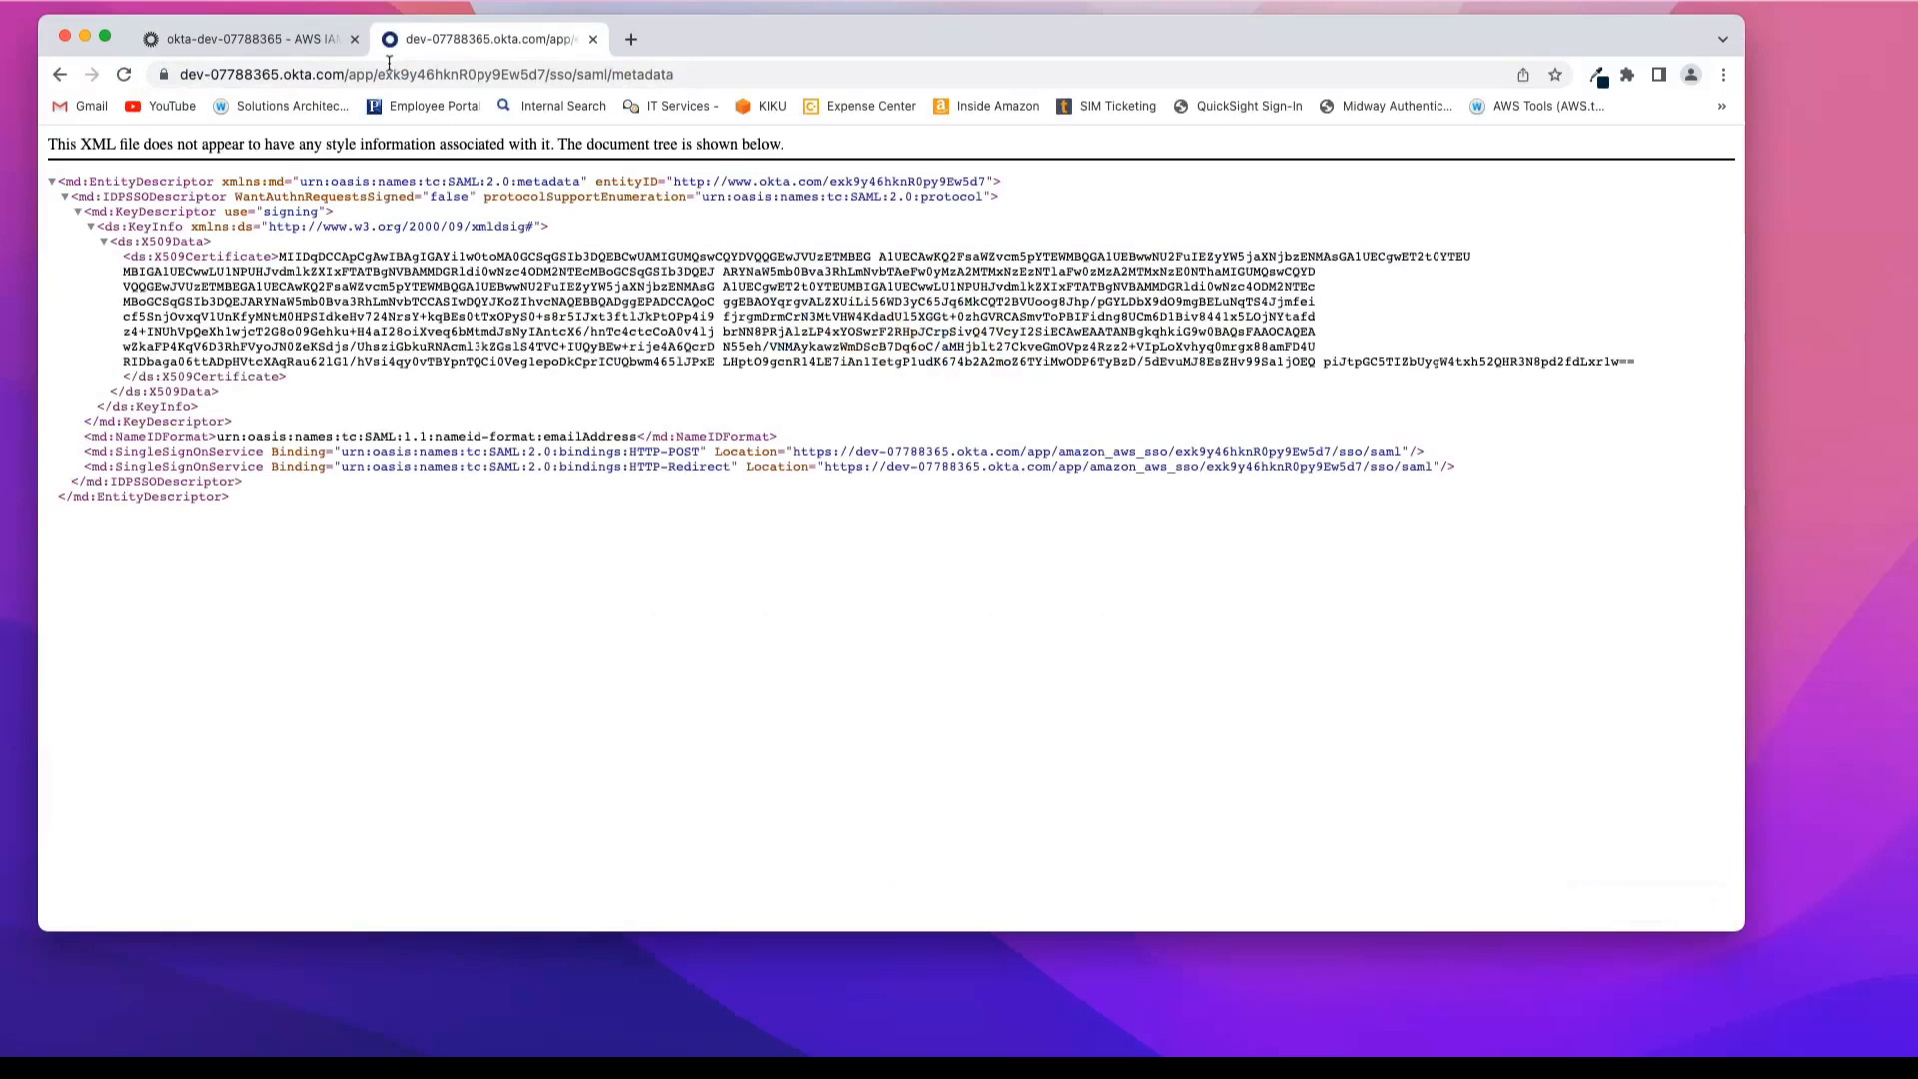
Step: Save the SAML metadata page to the Downloads folder as metadata20230613.xml
{"action": "left_click", "coordinate": [136, 2]}
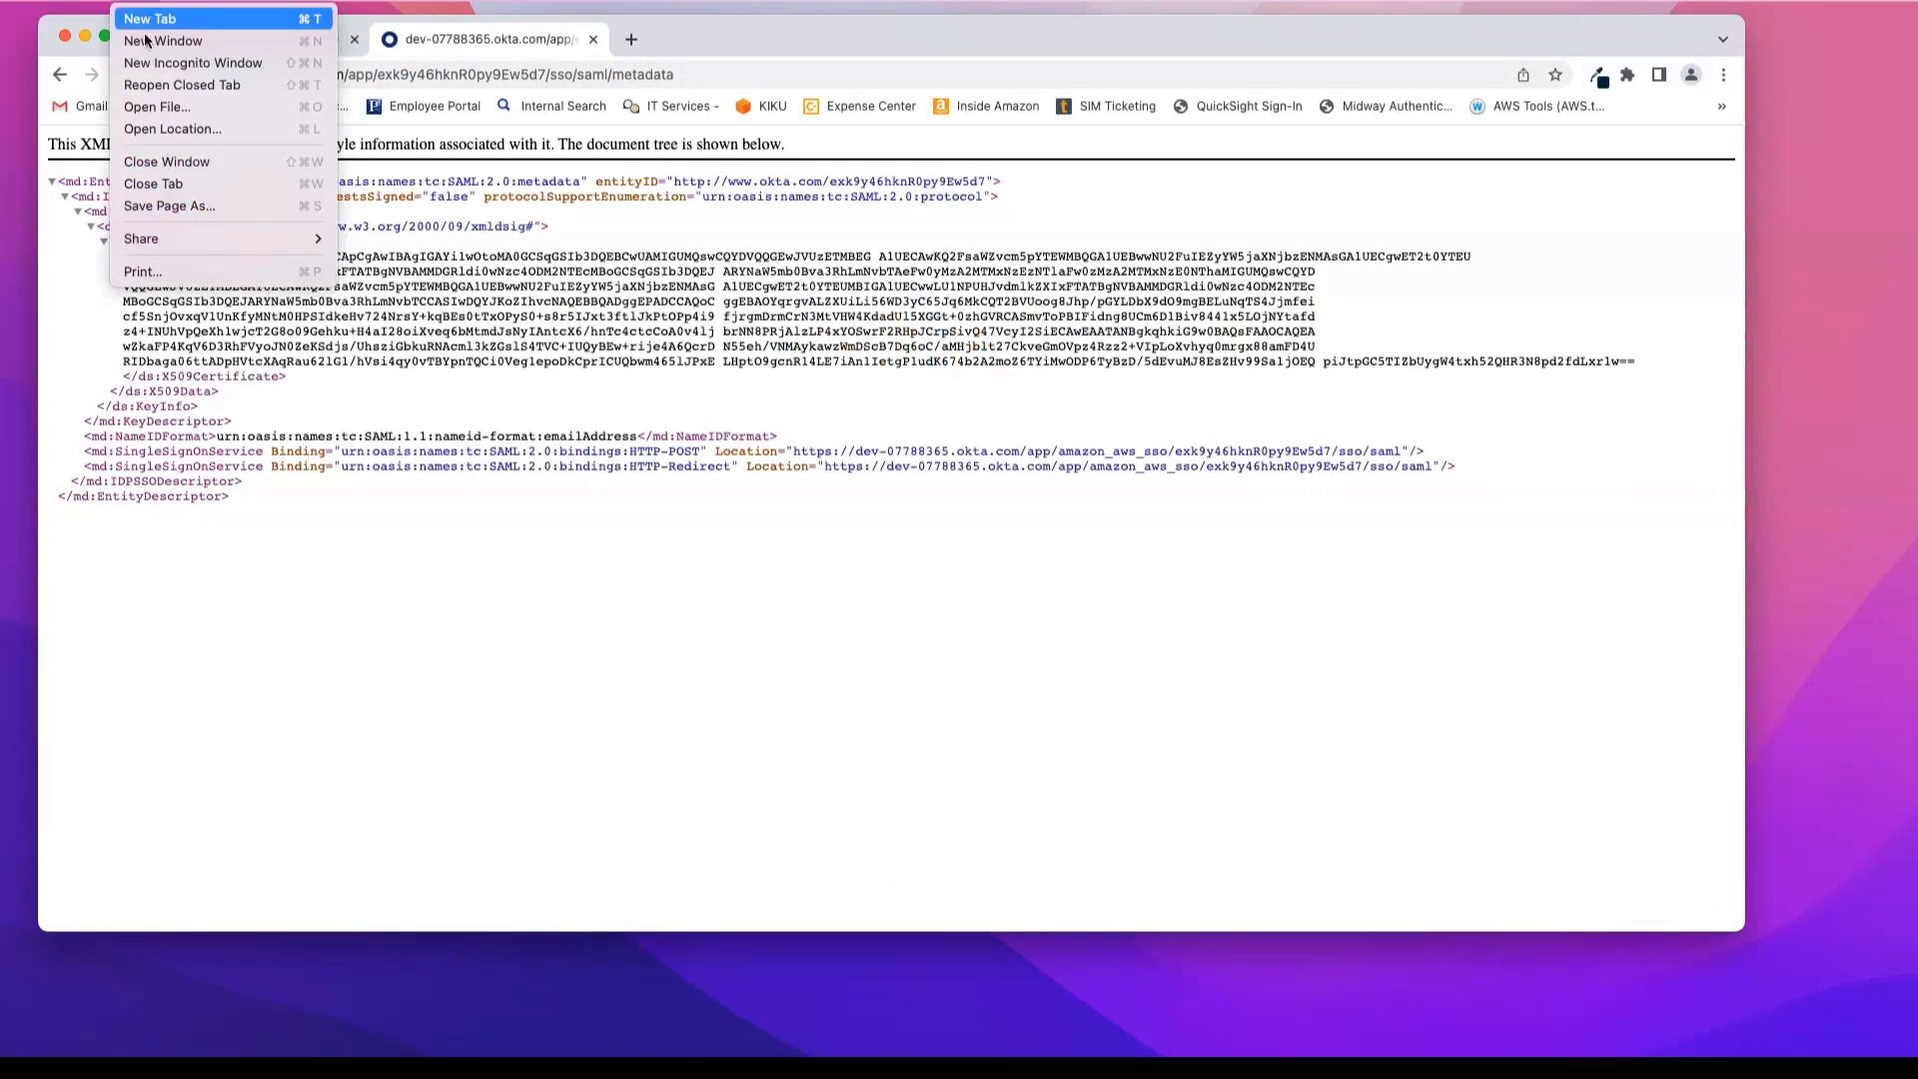
{"action": "left_click", "coordinate": [171, 206]}
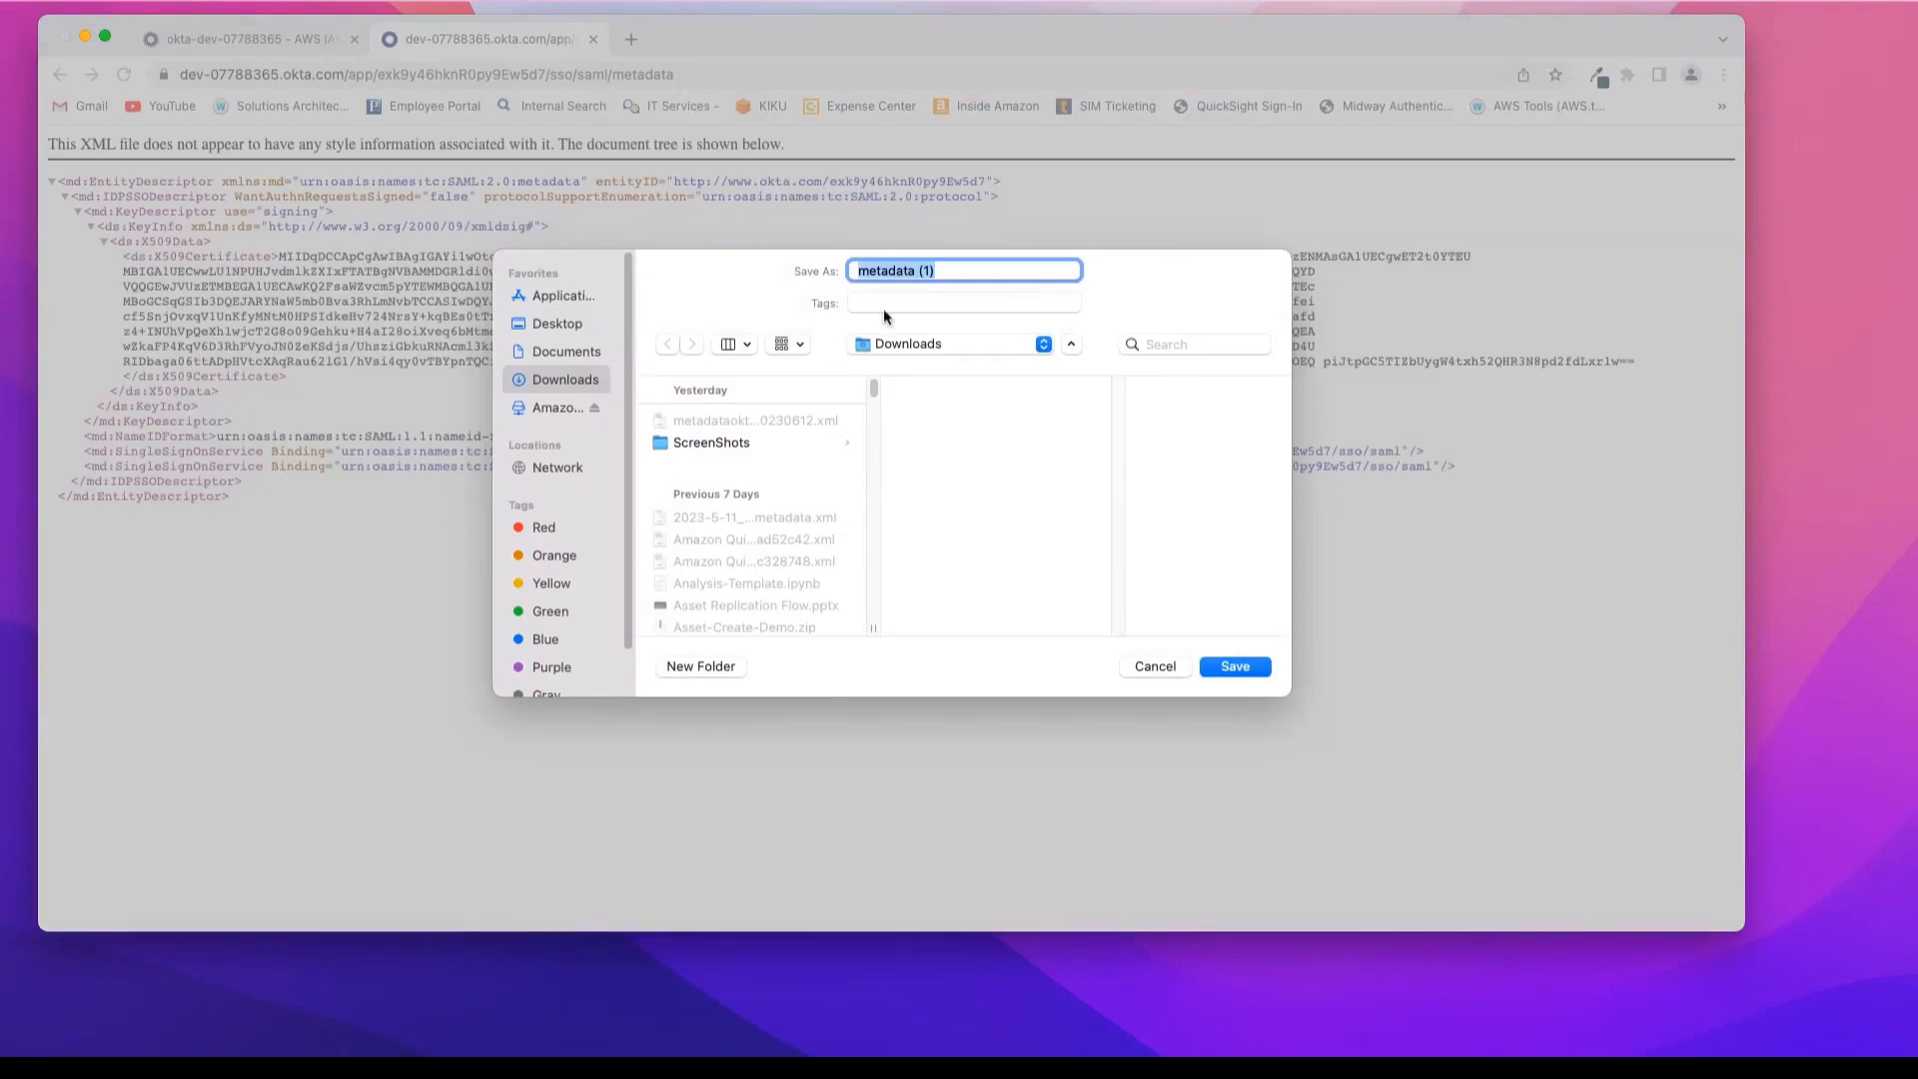
{"action": "left_click", "coordinate": [961, 272]}
{"action": "key", "text": "BackSpace"}
{"action": "key", "text": "BackSpace"}
{"action": "key", "text": "BackSpace"}
{"action": "left_click", "coordinate": [1247, 665]}
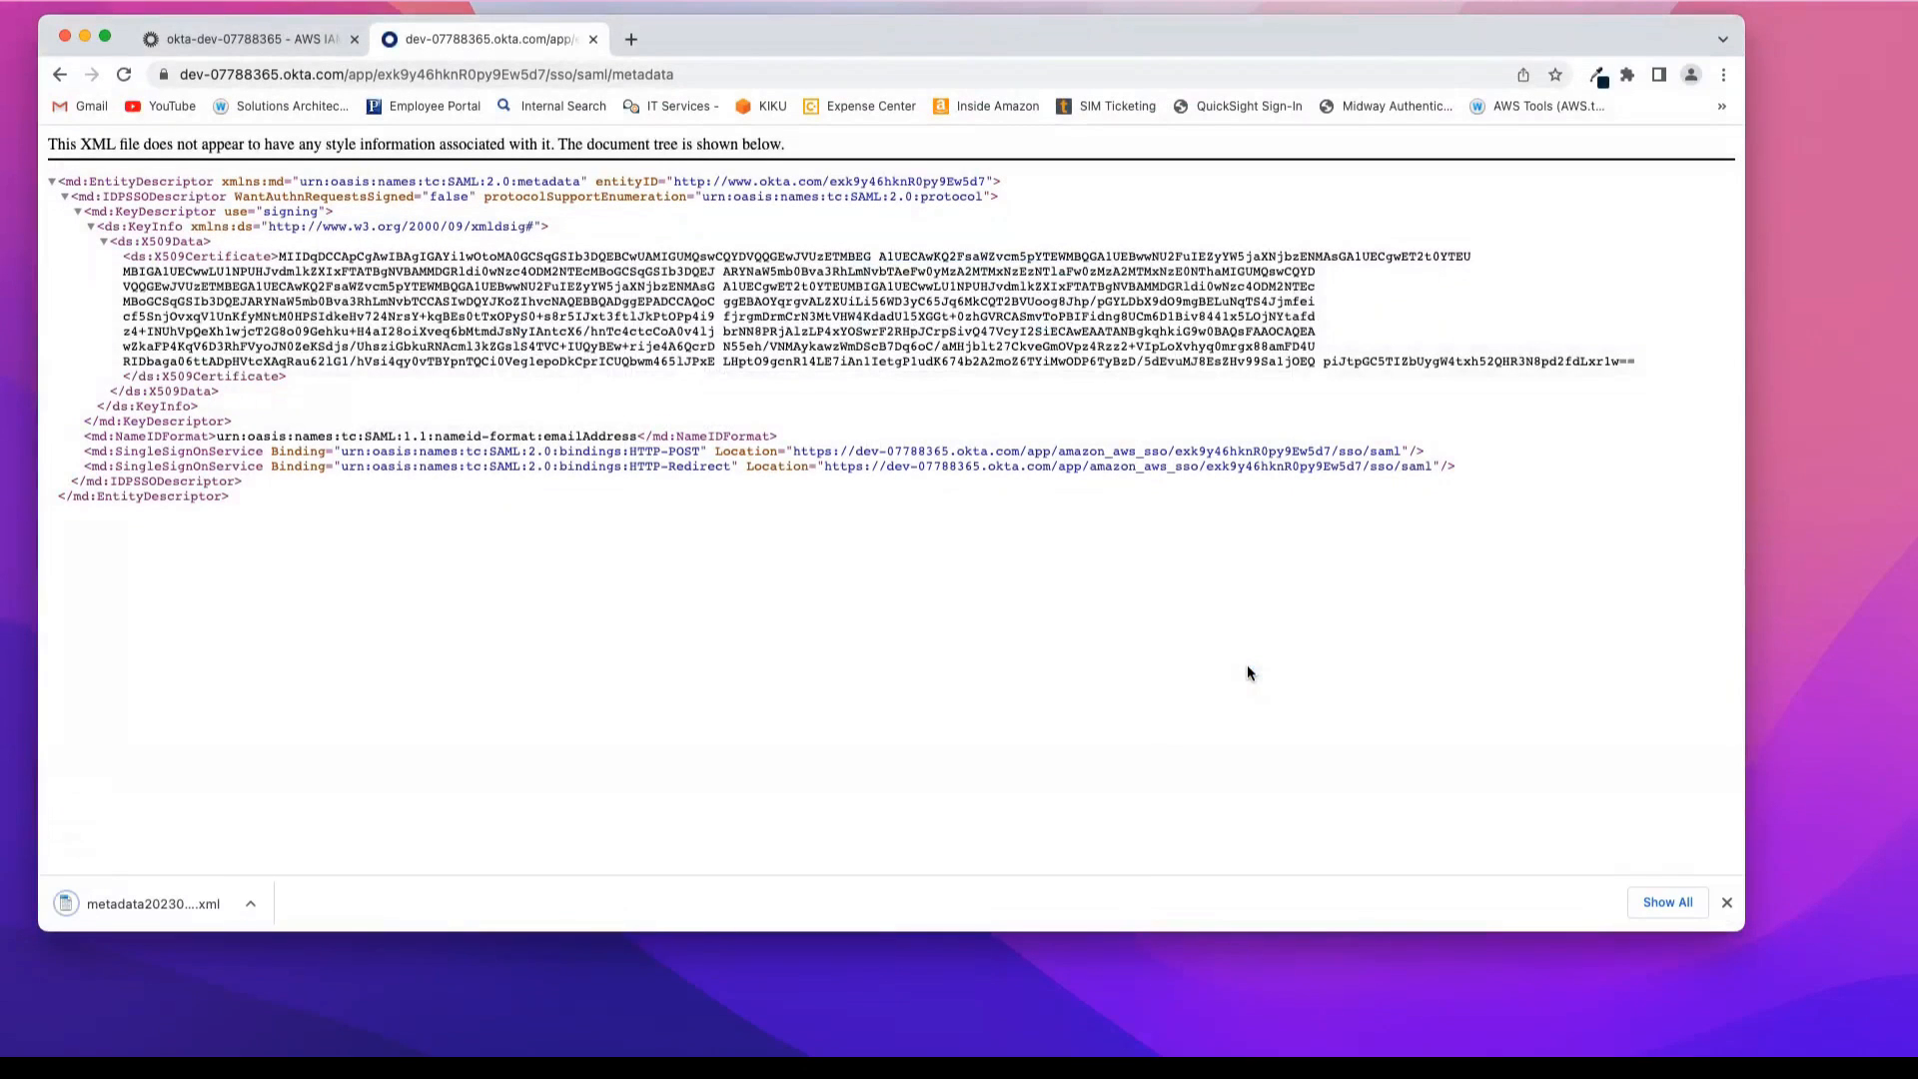
Step: Return to the Okta application page and review its SAML metadata details and the advanced sign-on fields for the AWS SSO ACS and issuer URLs
{"action": "left_click", "coordinate": [264, 38]}
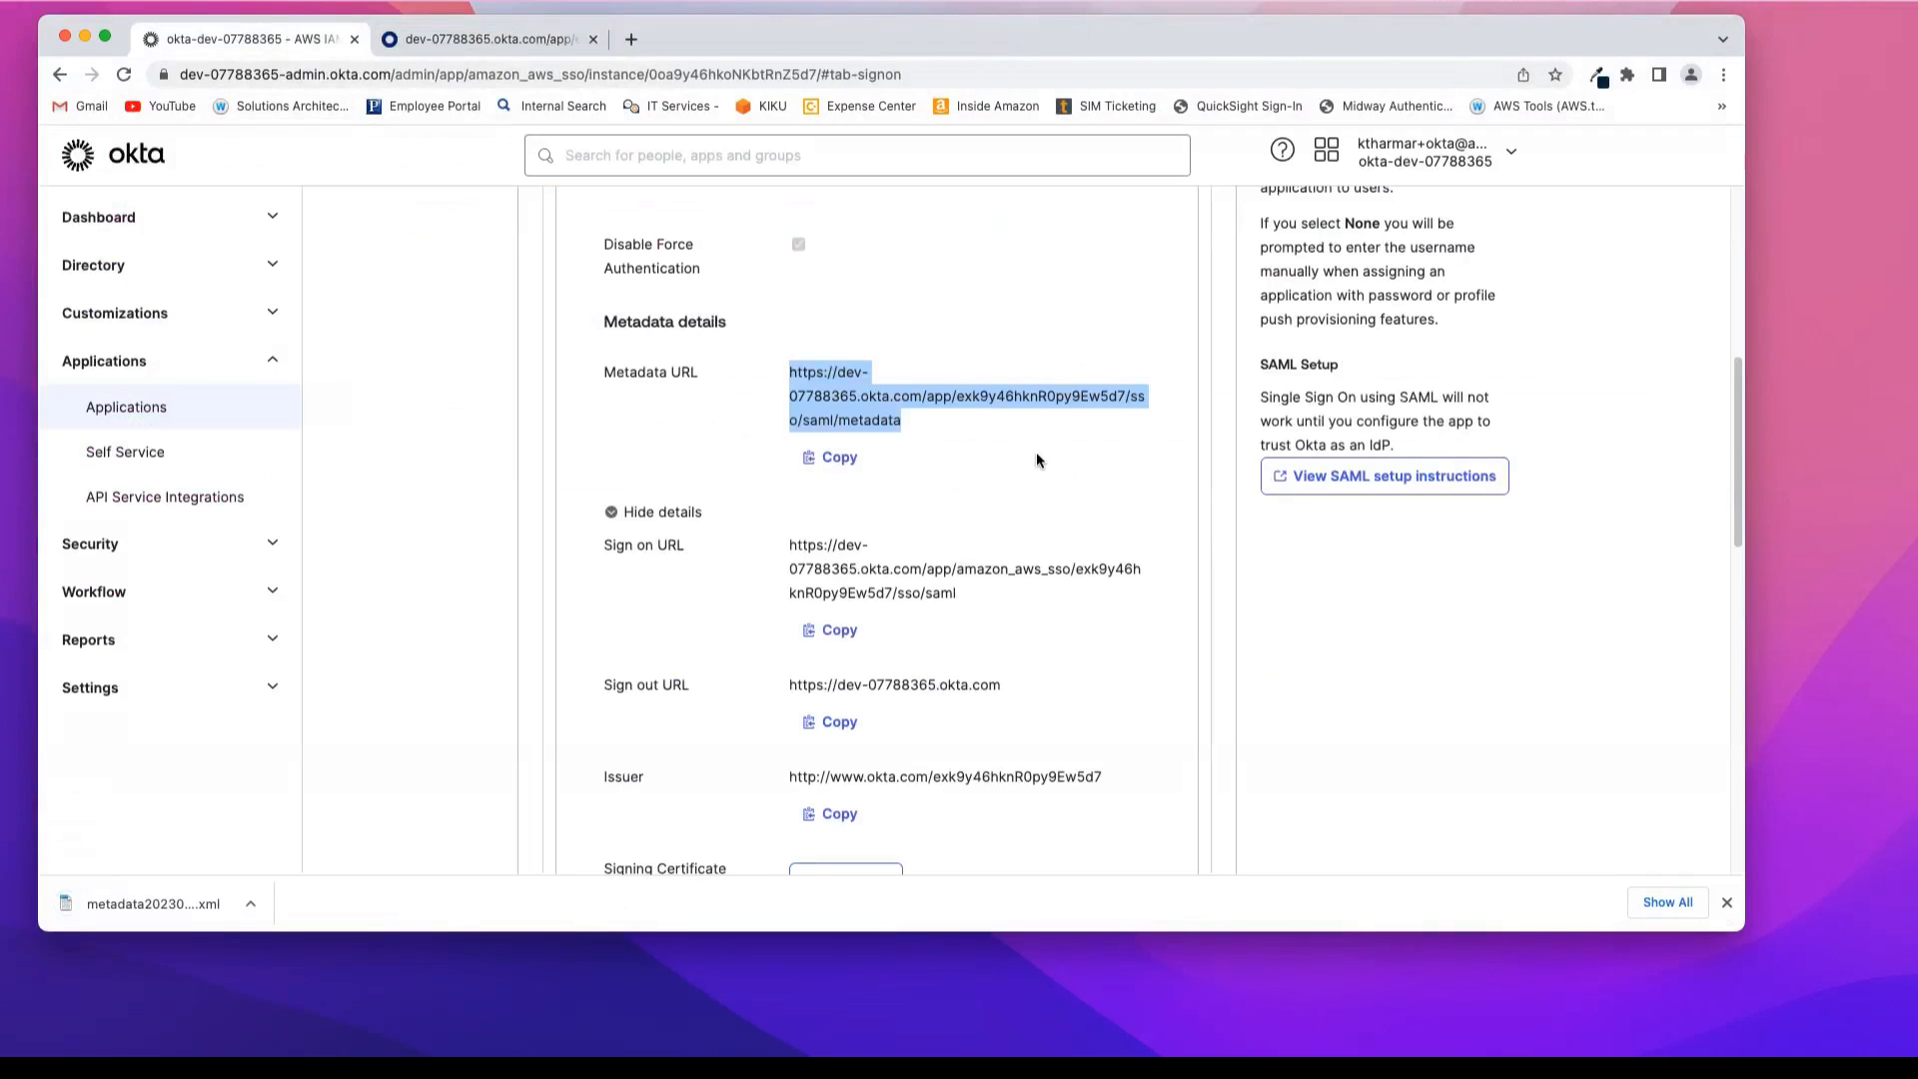
{"action": "scroll", "coordinate": [1179, 543], "scroll_direction": "down", "scroll_amount": 5}
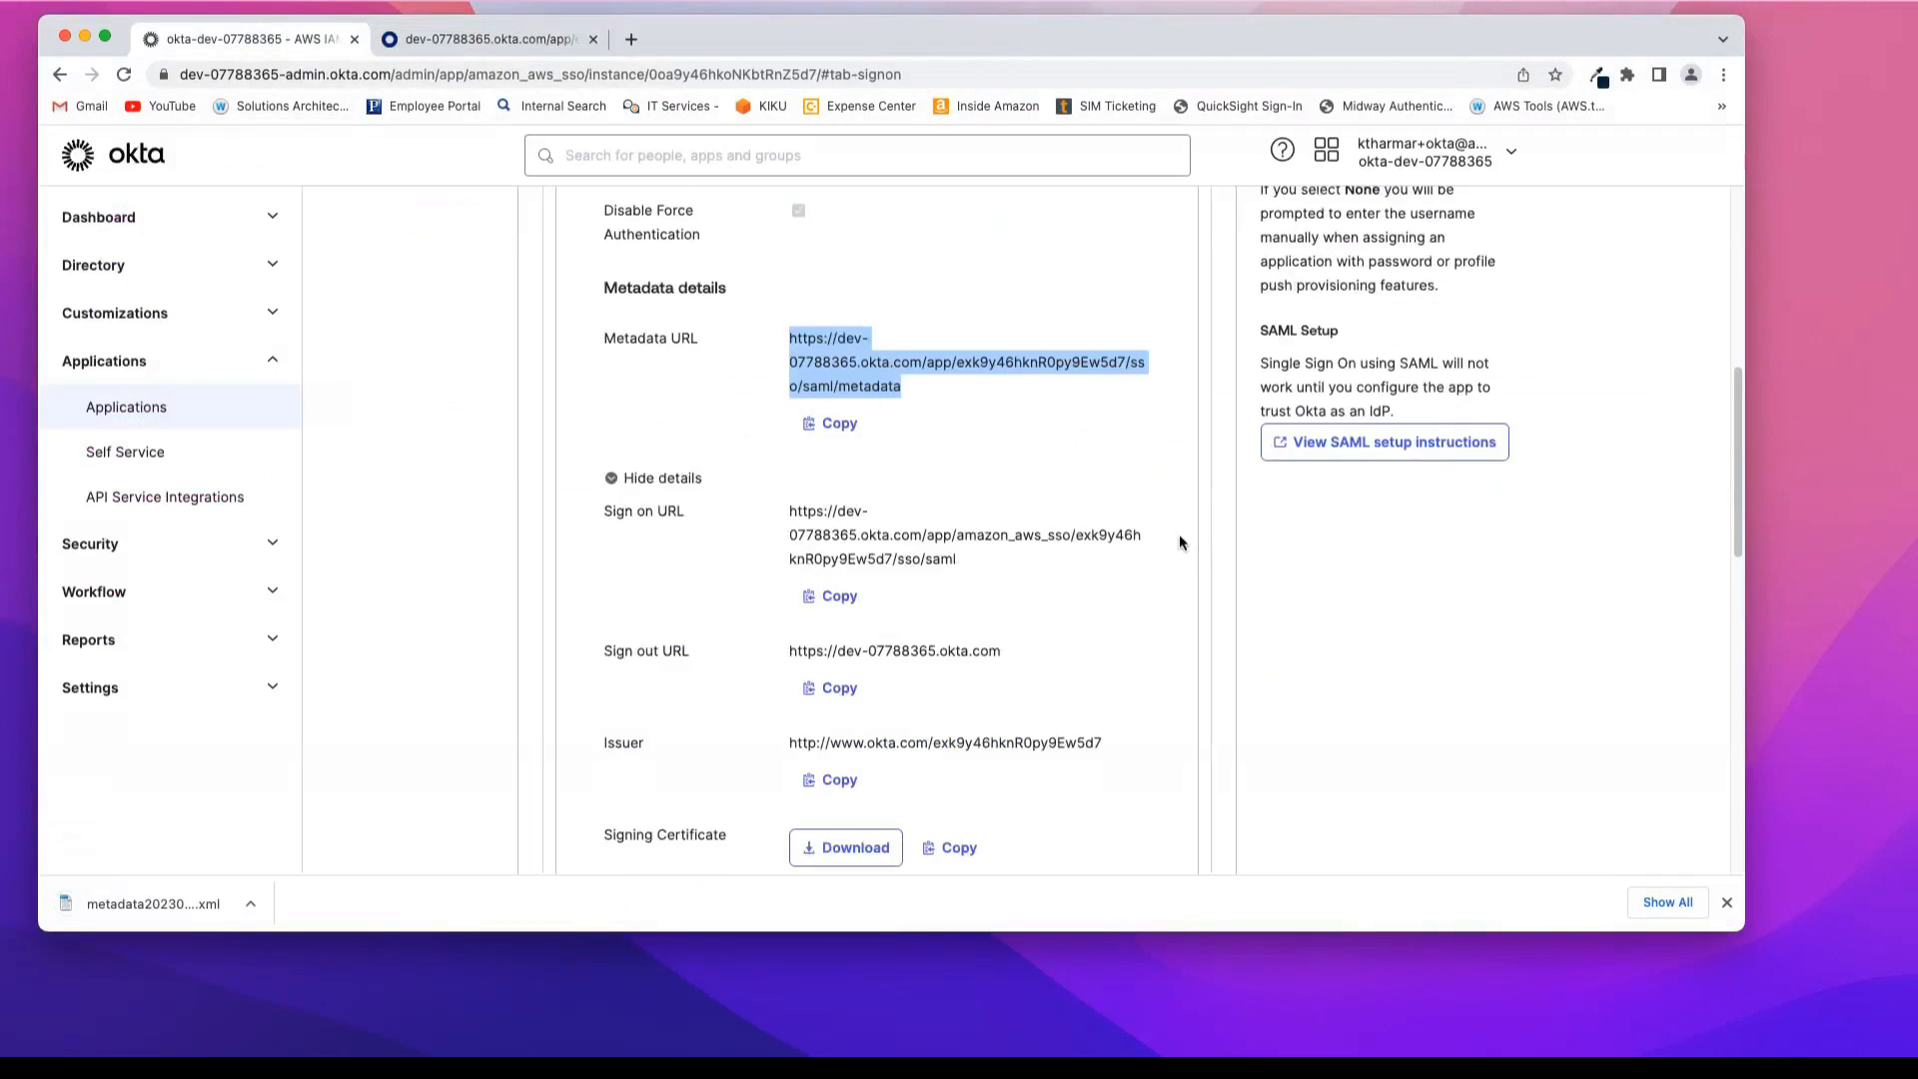
{"action": "scroll", "coordinate": [1179, 542], "scroll_direction": "down", "scroll_amount": 3}
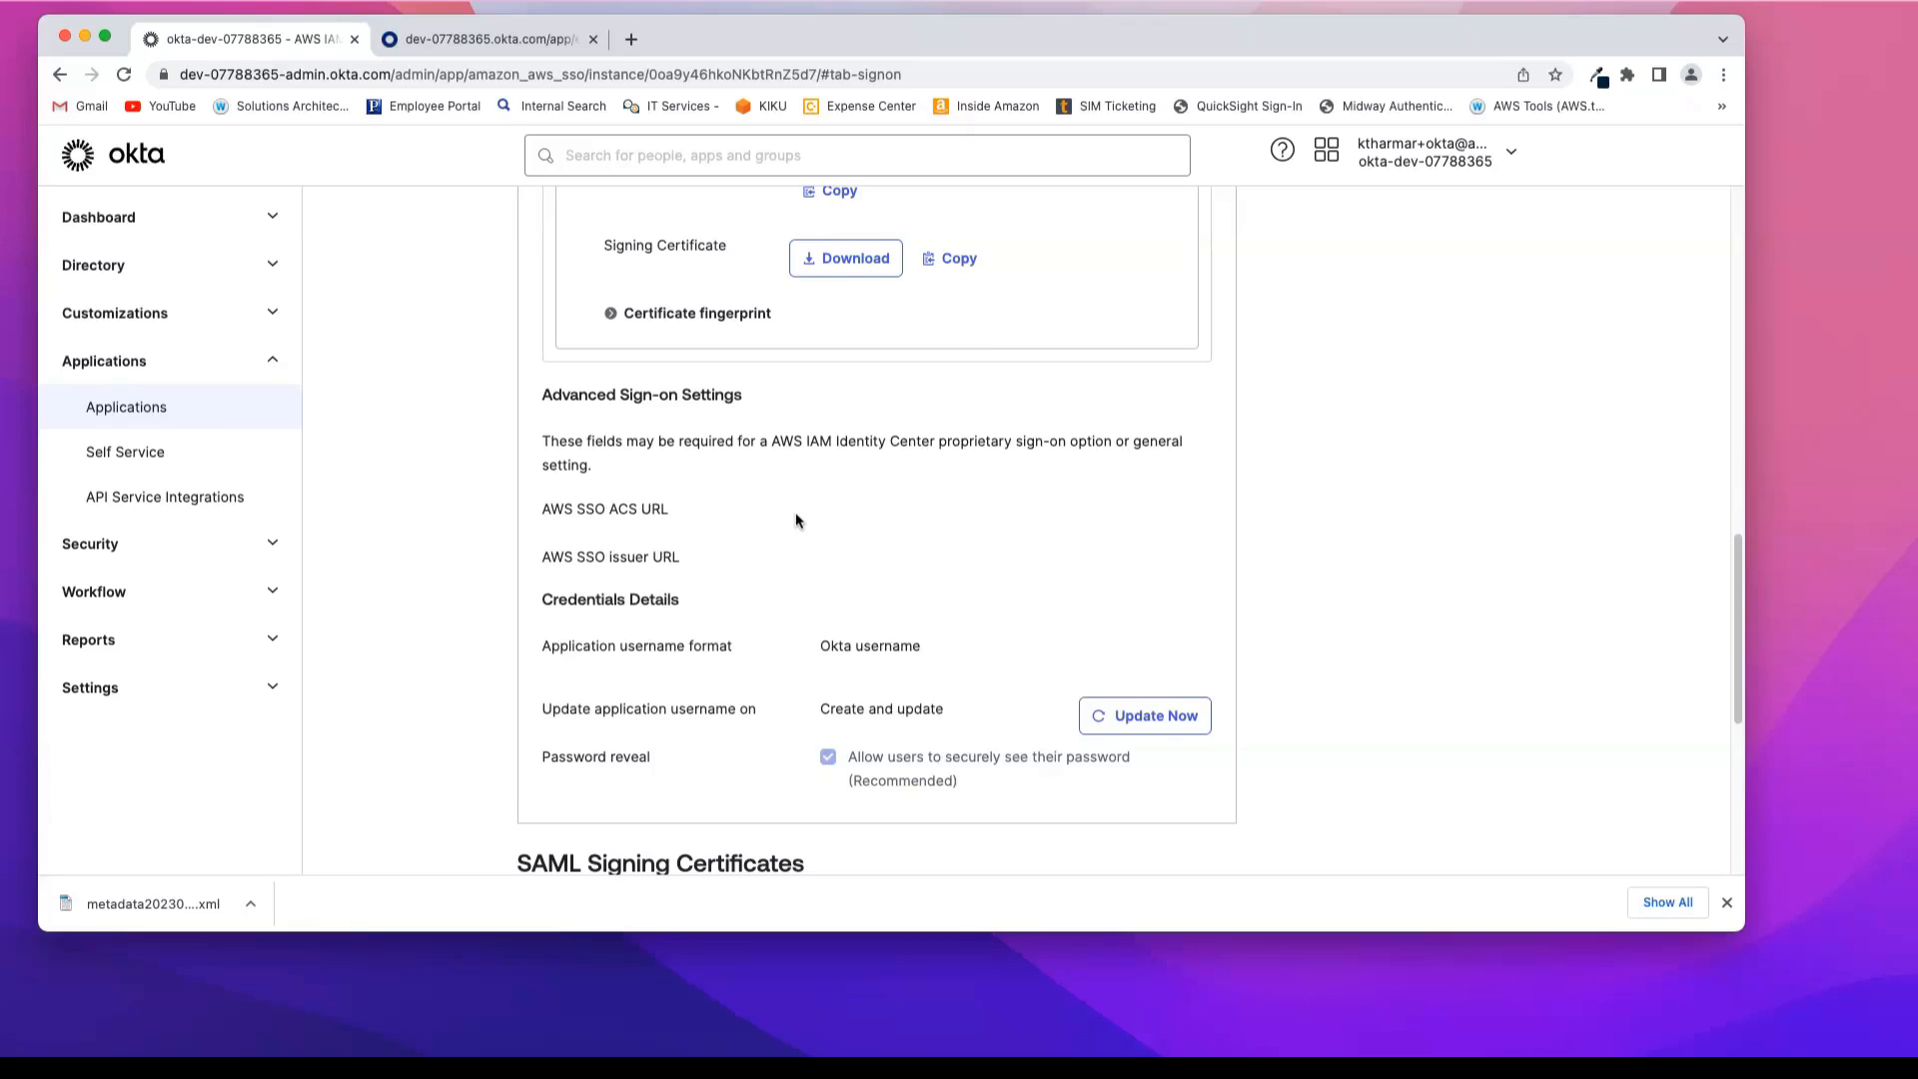
{"action": "scroll", "coordinate": [796, 519], "scroll_direction": "up", "scroll_amount": 10}
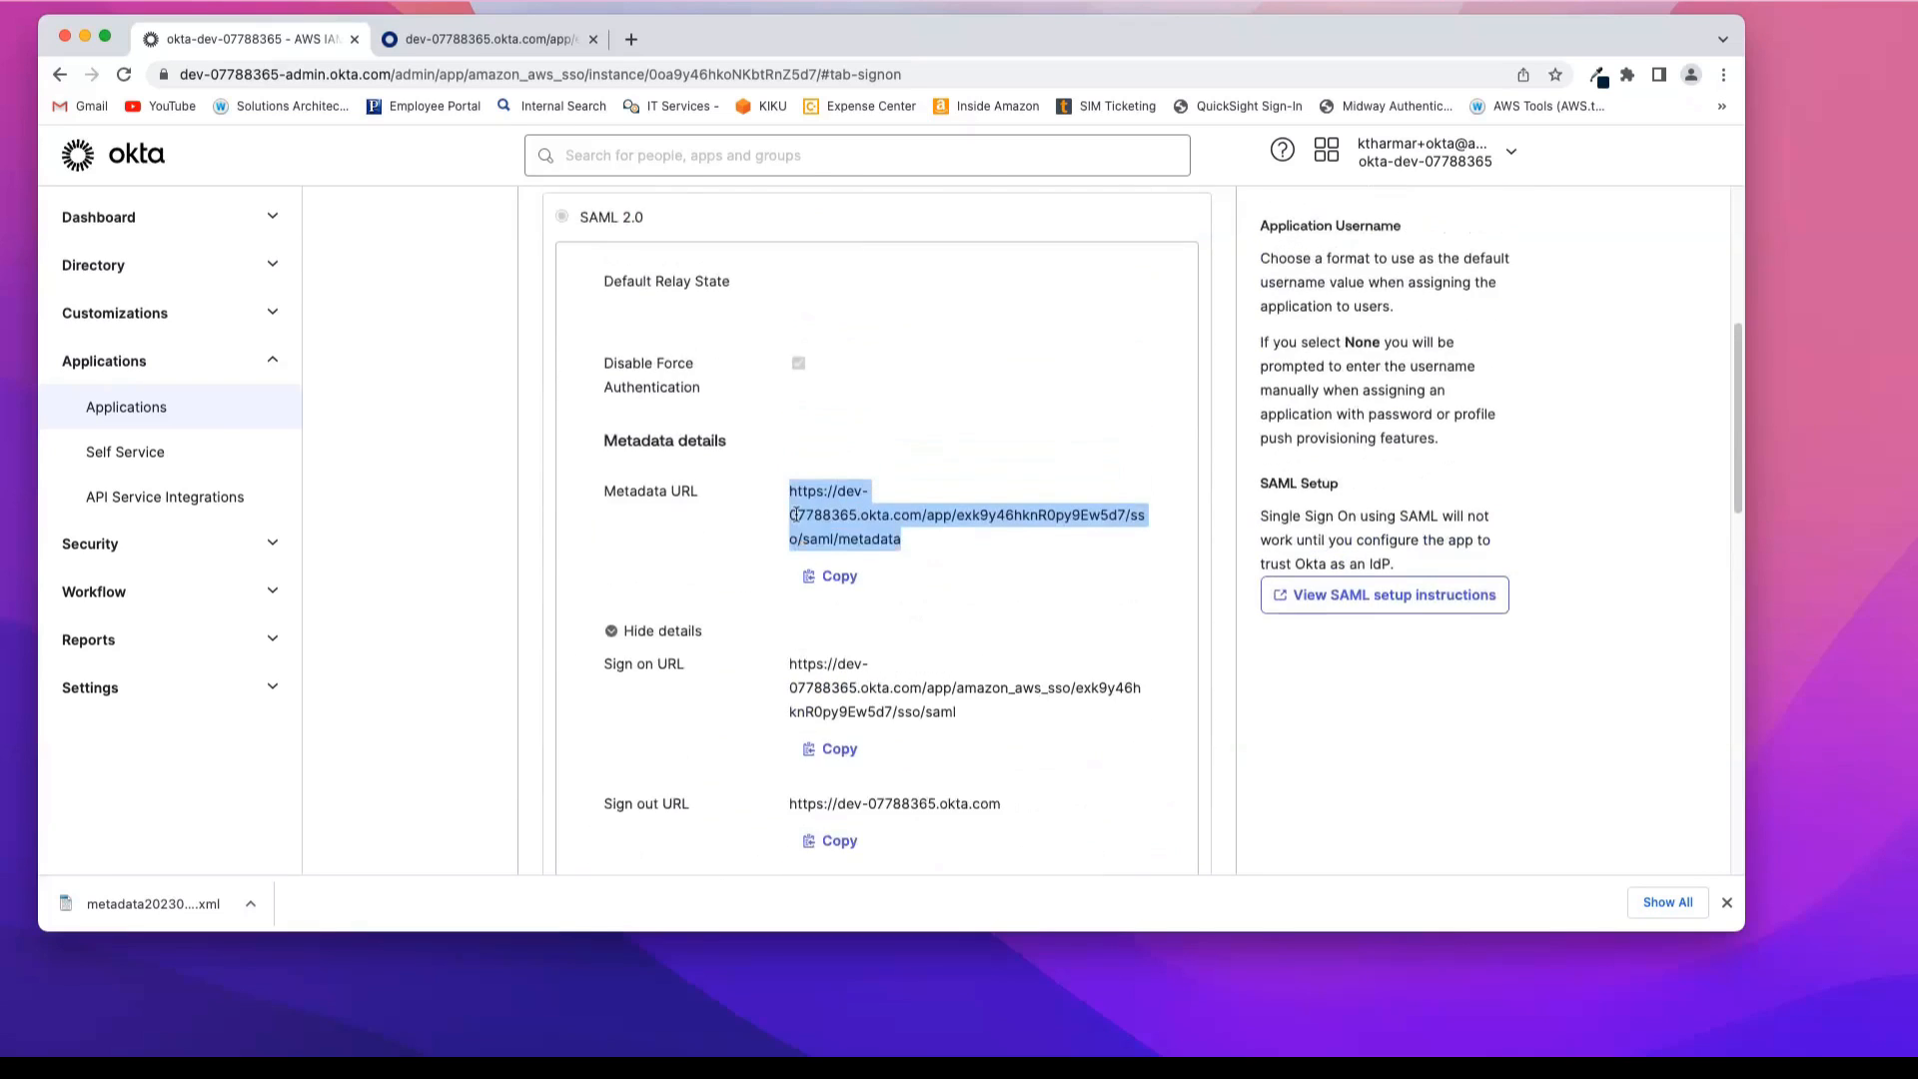
{"action": "scroll", "coordinate": [795, 514], "scroll_direction": "up", "scroll_amount": 5}
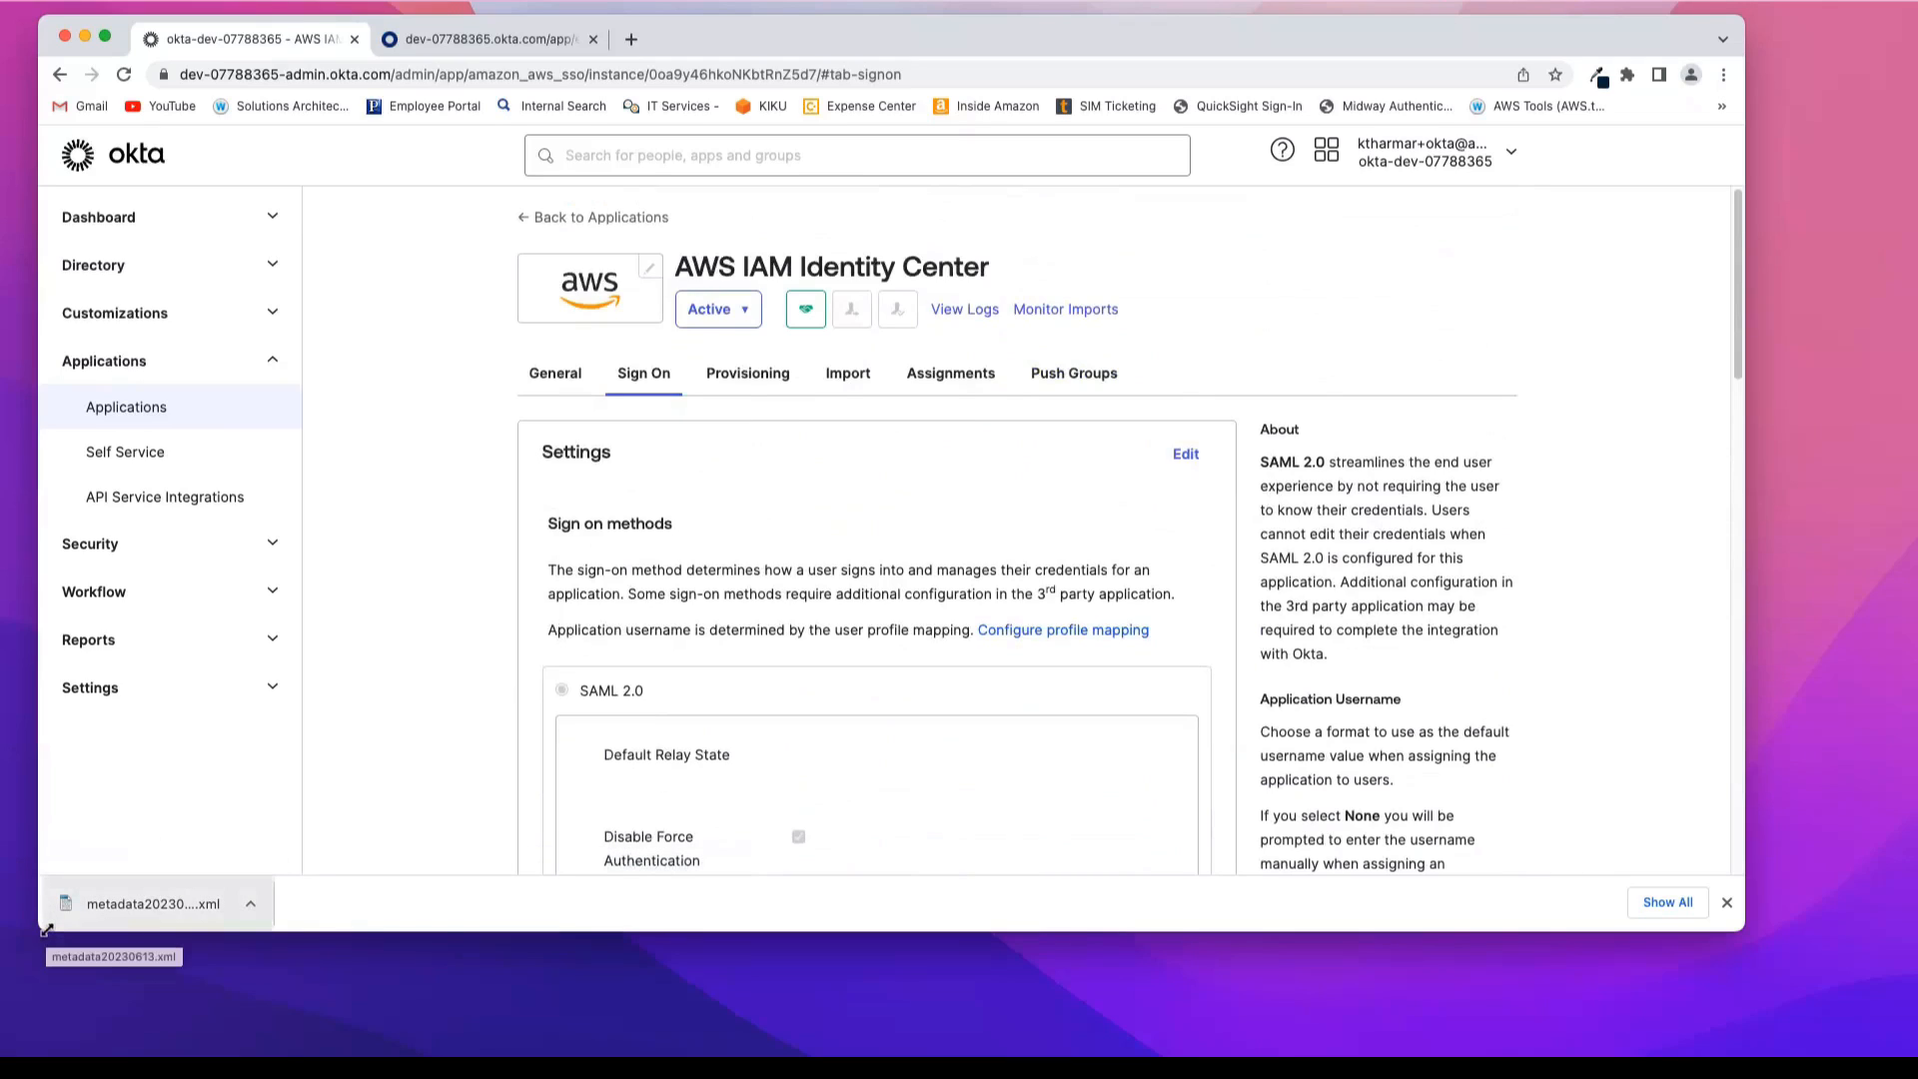
Step: Switch to the Isengard browser window, enlarge it, and open the AWS console with the Admin role of the IAM Identity Center account
{"action": "left_click_drag", "start_coordinate": [45, 929], "coordinate": [82, 930]}
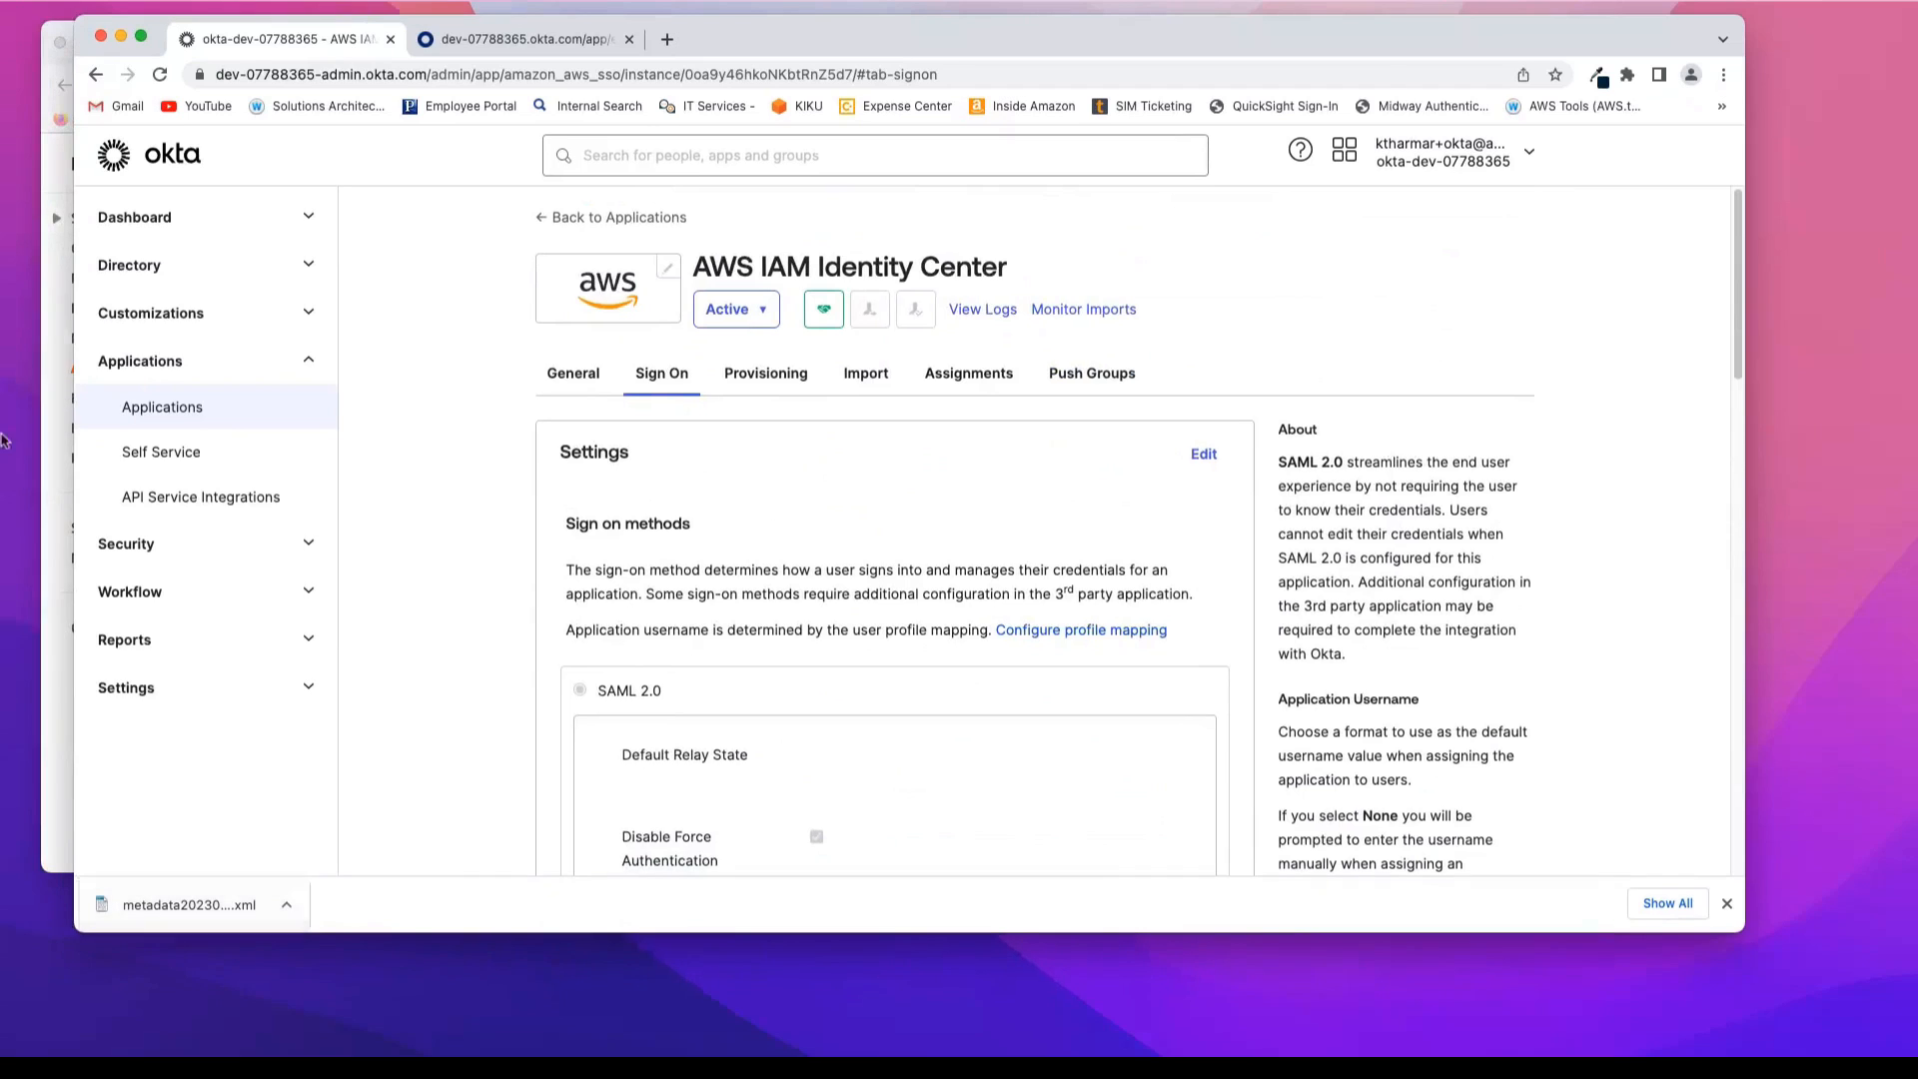
{"action": "left_click", "coordinate": [55, 68]}
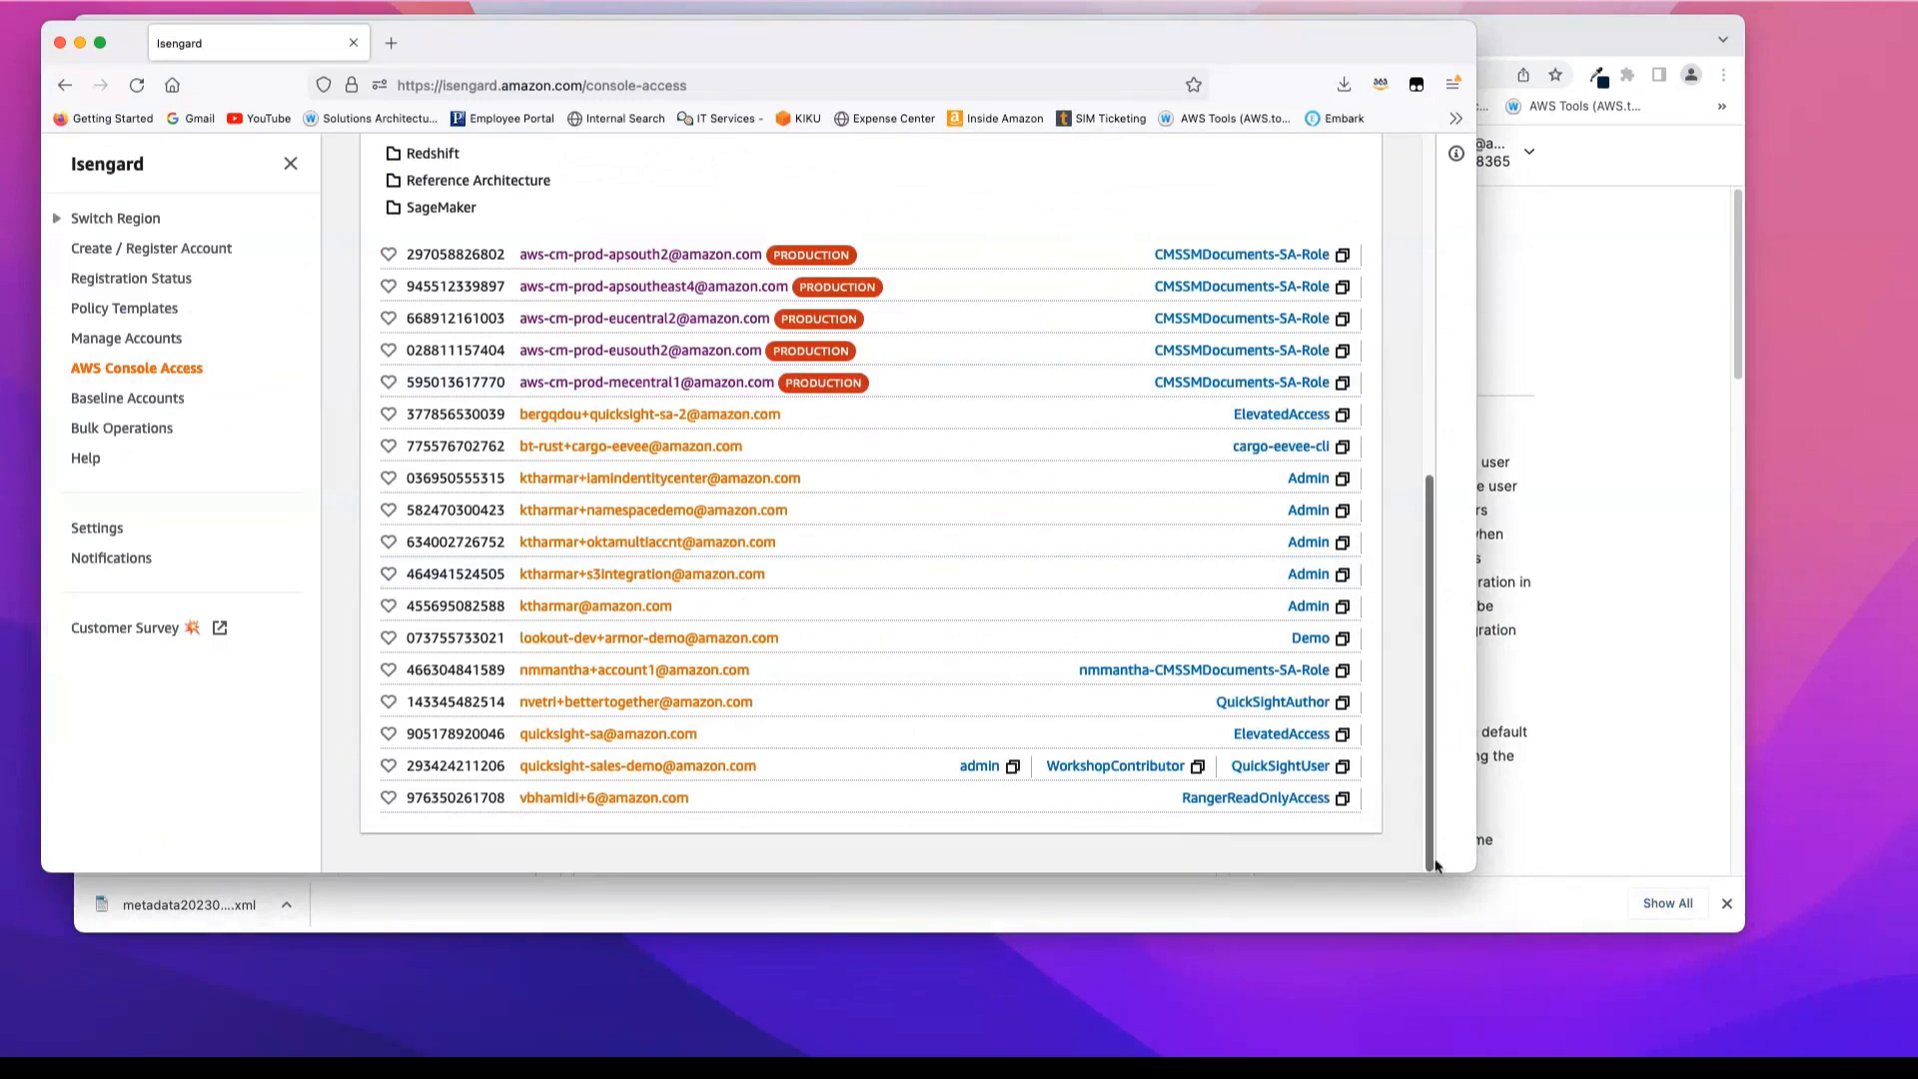
{"action": "left_click_drag", "start_coordinate": [1469, 861], "coordinate": [1783, 952]}
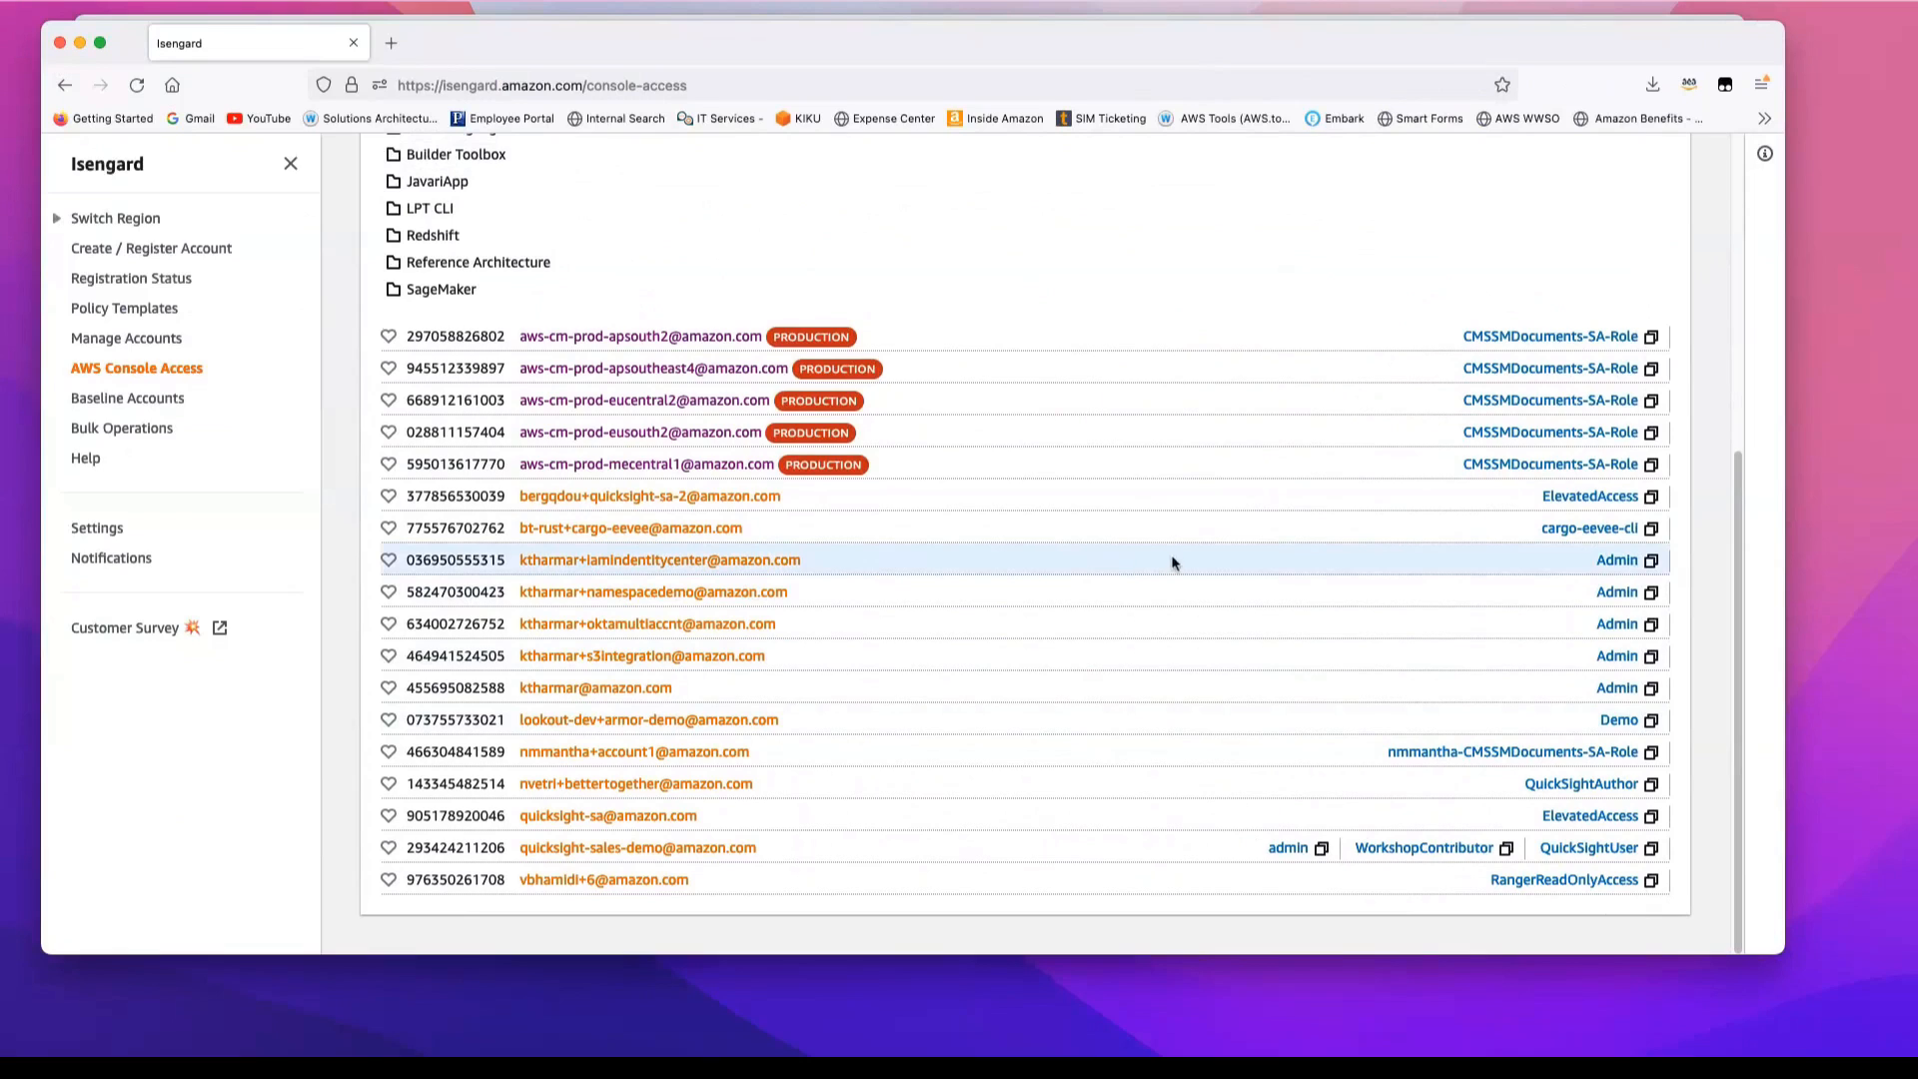
{"action": "left_click", "coordinate": [1617, 560]}
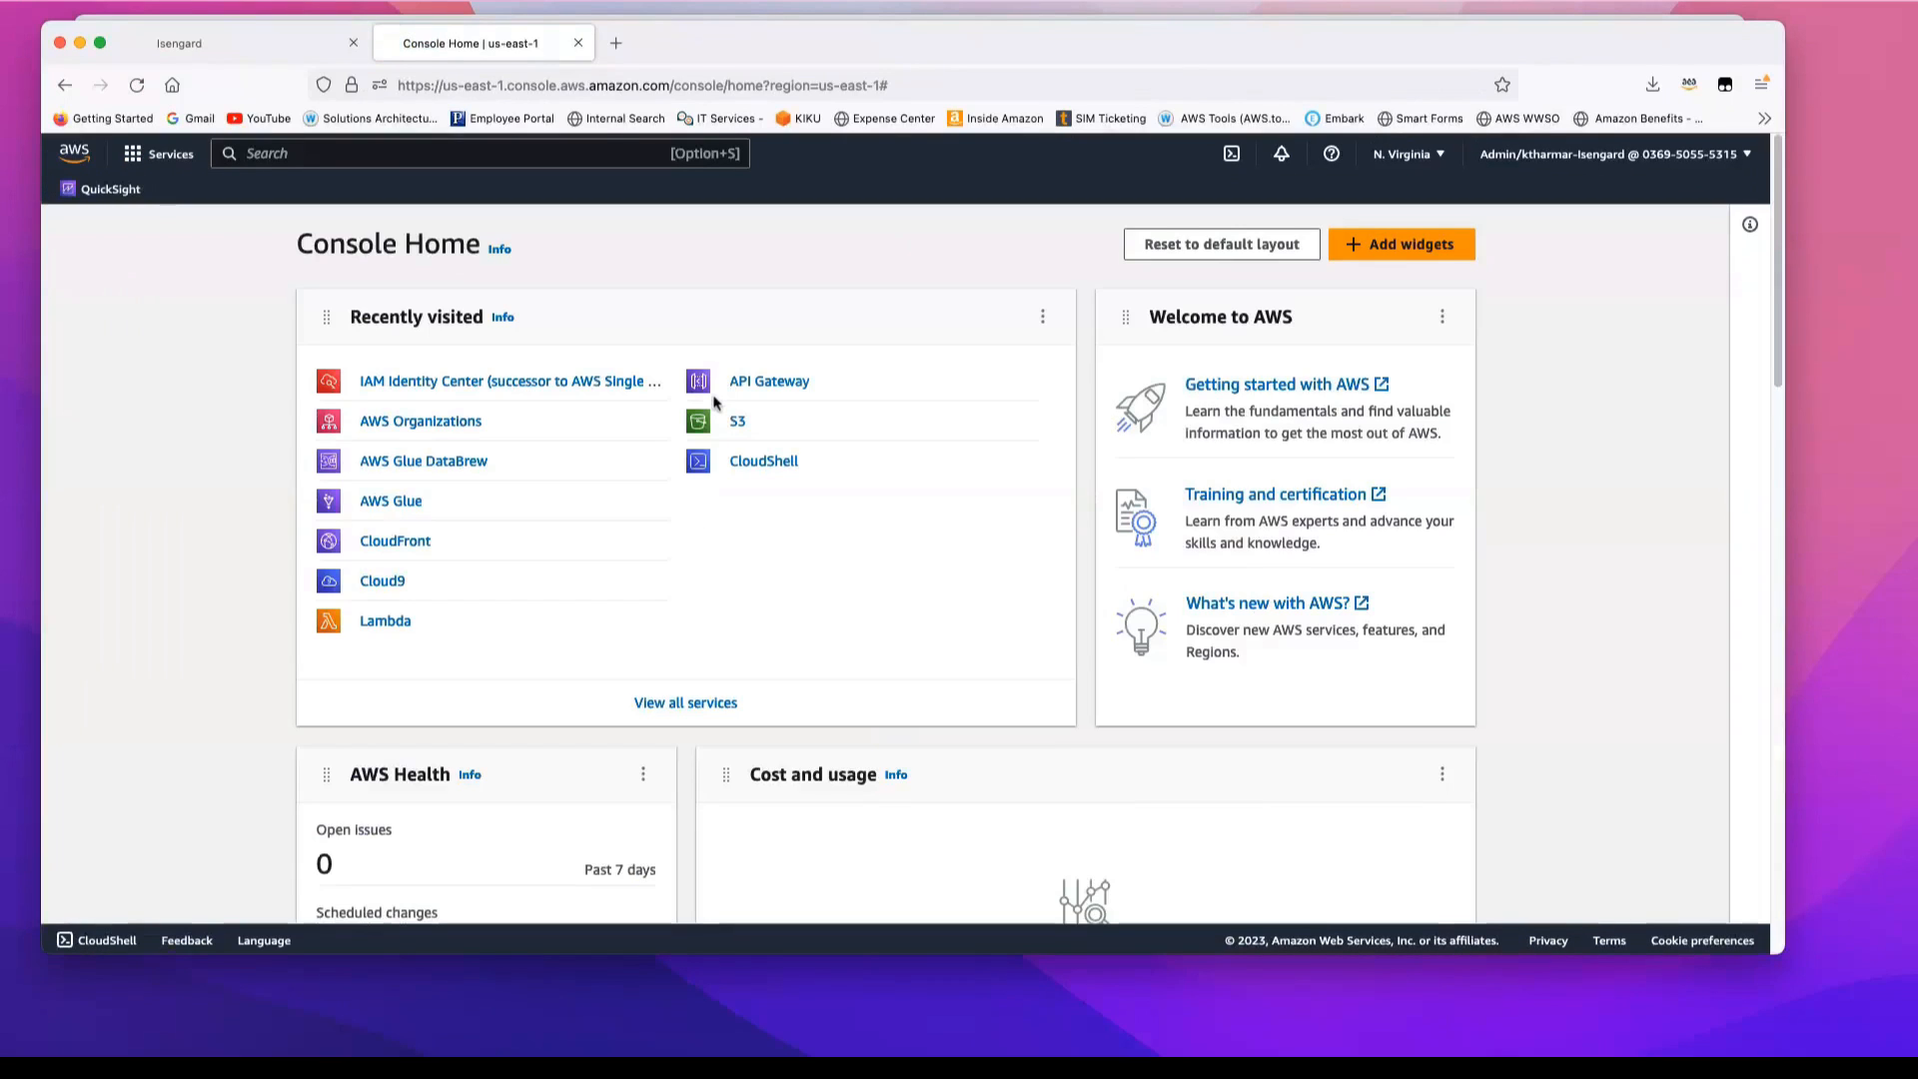
Step: Enable IAM Identity Center in the N. Virginia region and open its identity source settings
{"action": "left_click", "coordinate": [466, 385]}
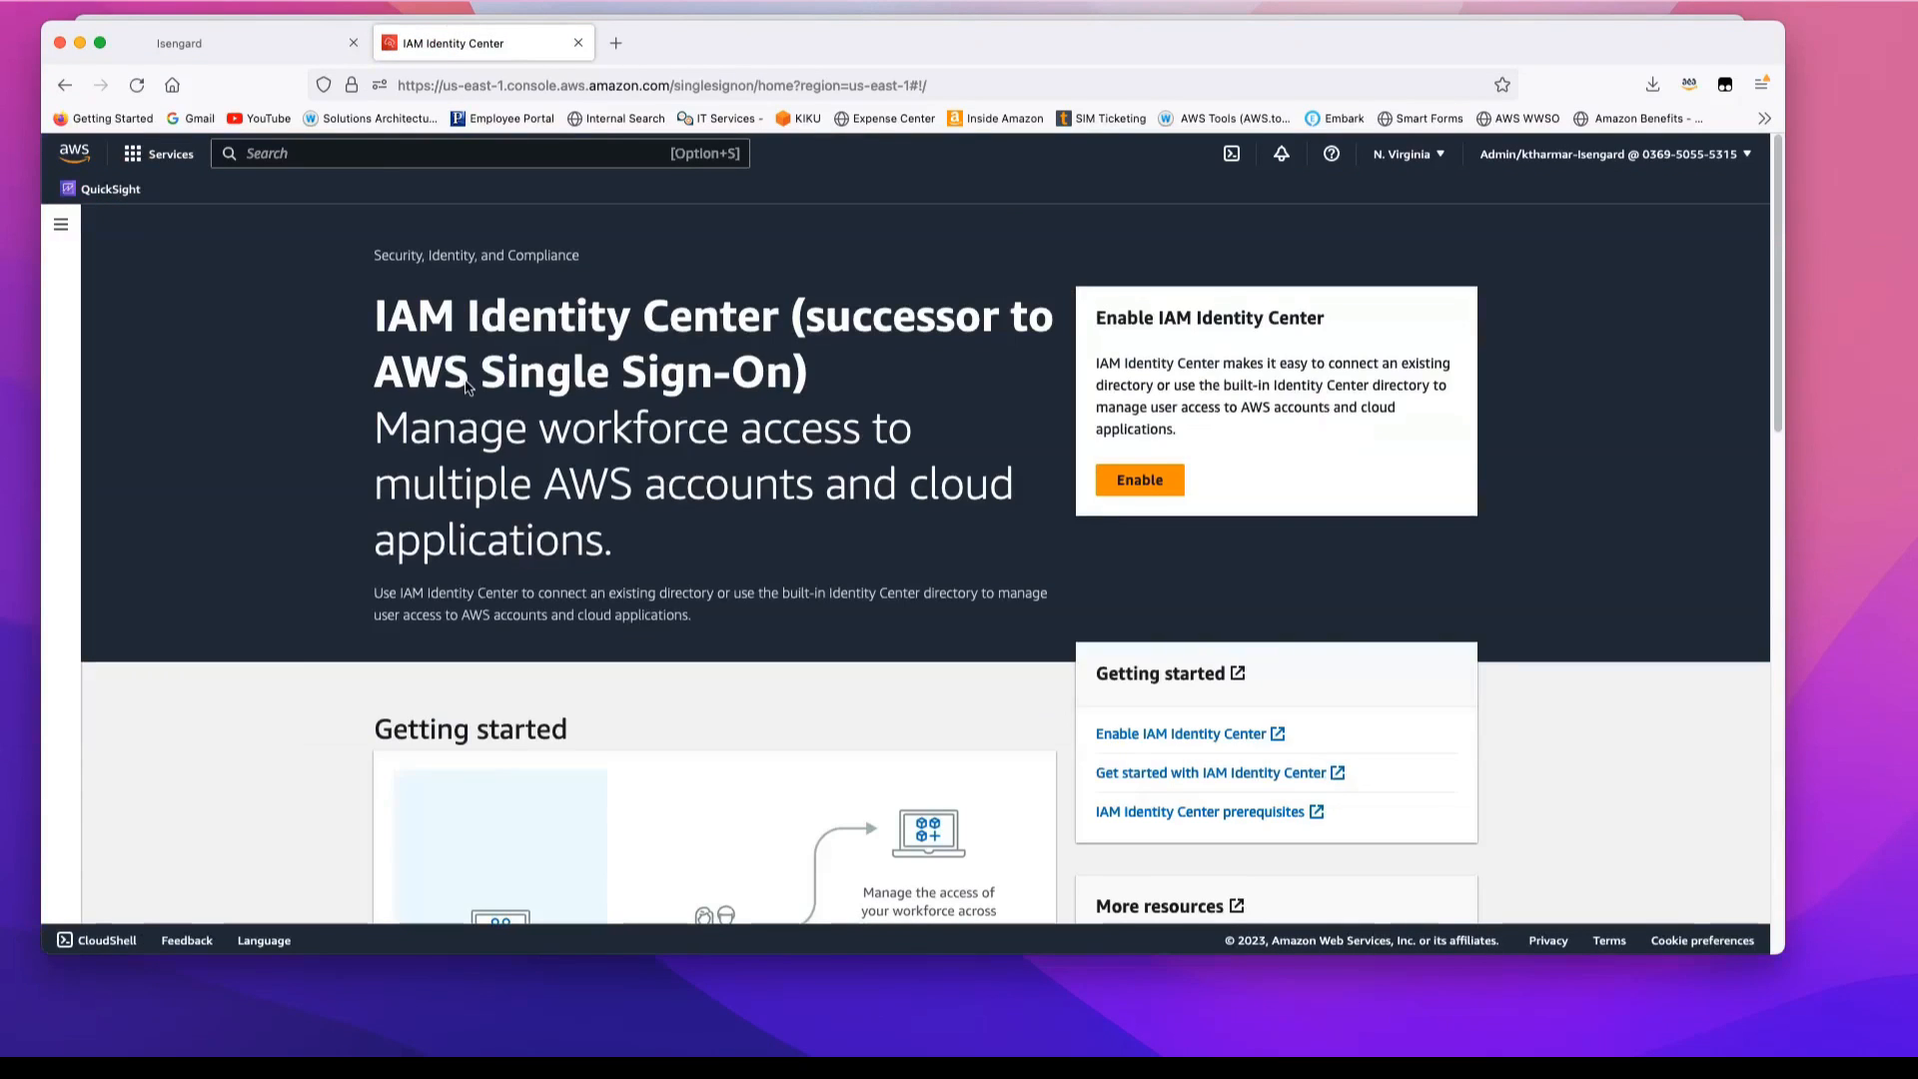
{"action": "left_click", "coordinate": [1145, 484]}
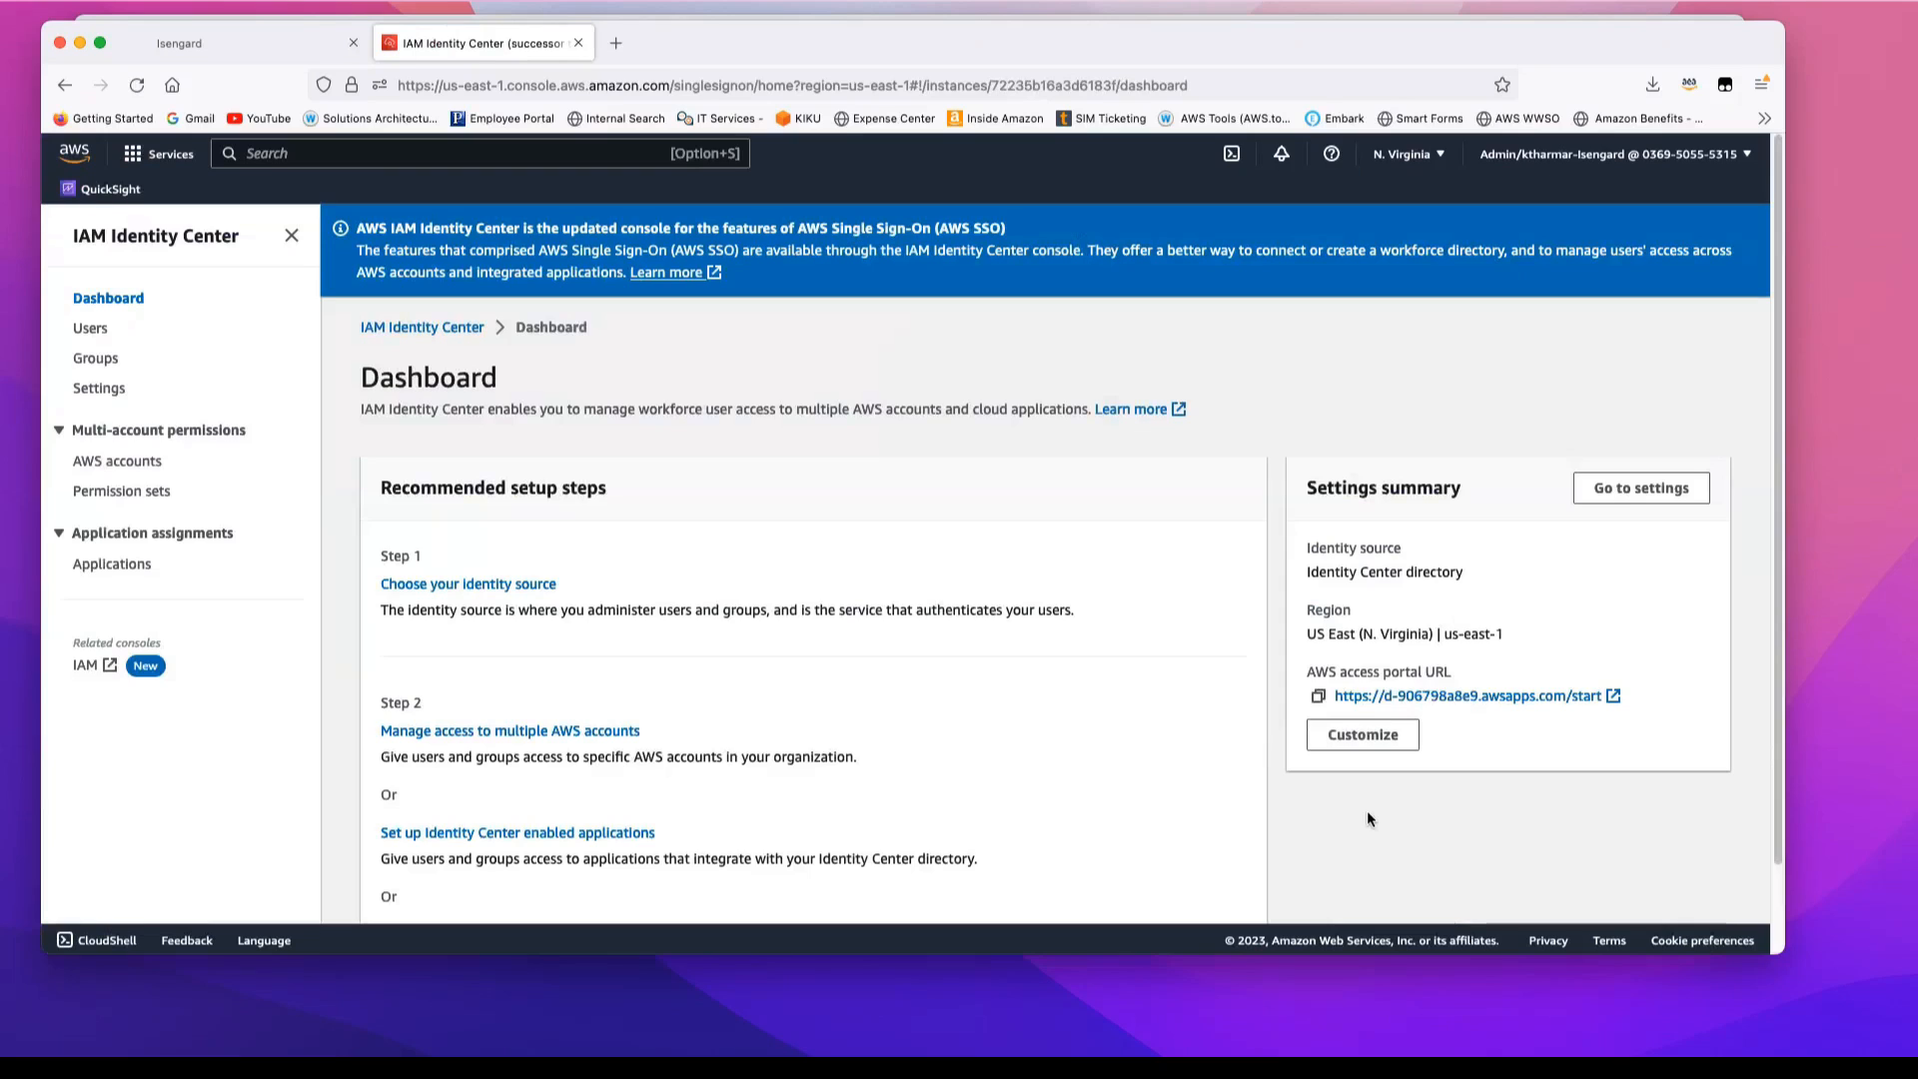
{"action": "scroll", "coordinate": [1368, 817], "scroll_direction": "down", "scroll_amount": 2}
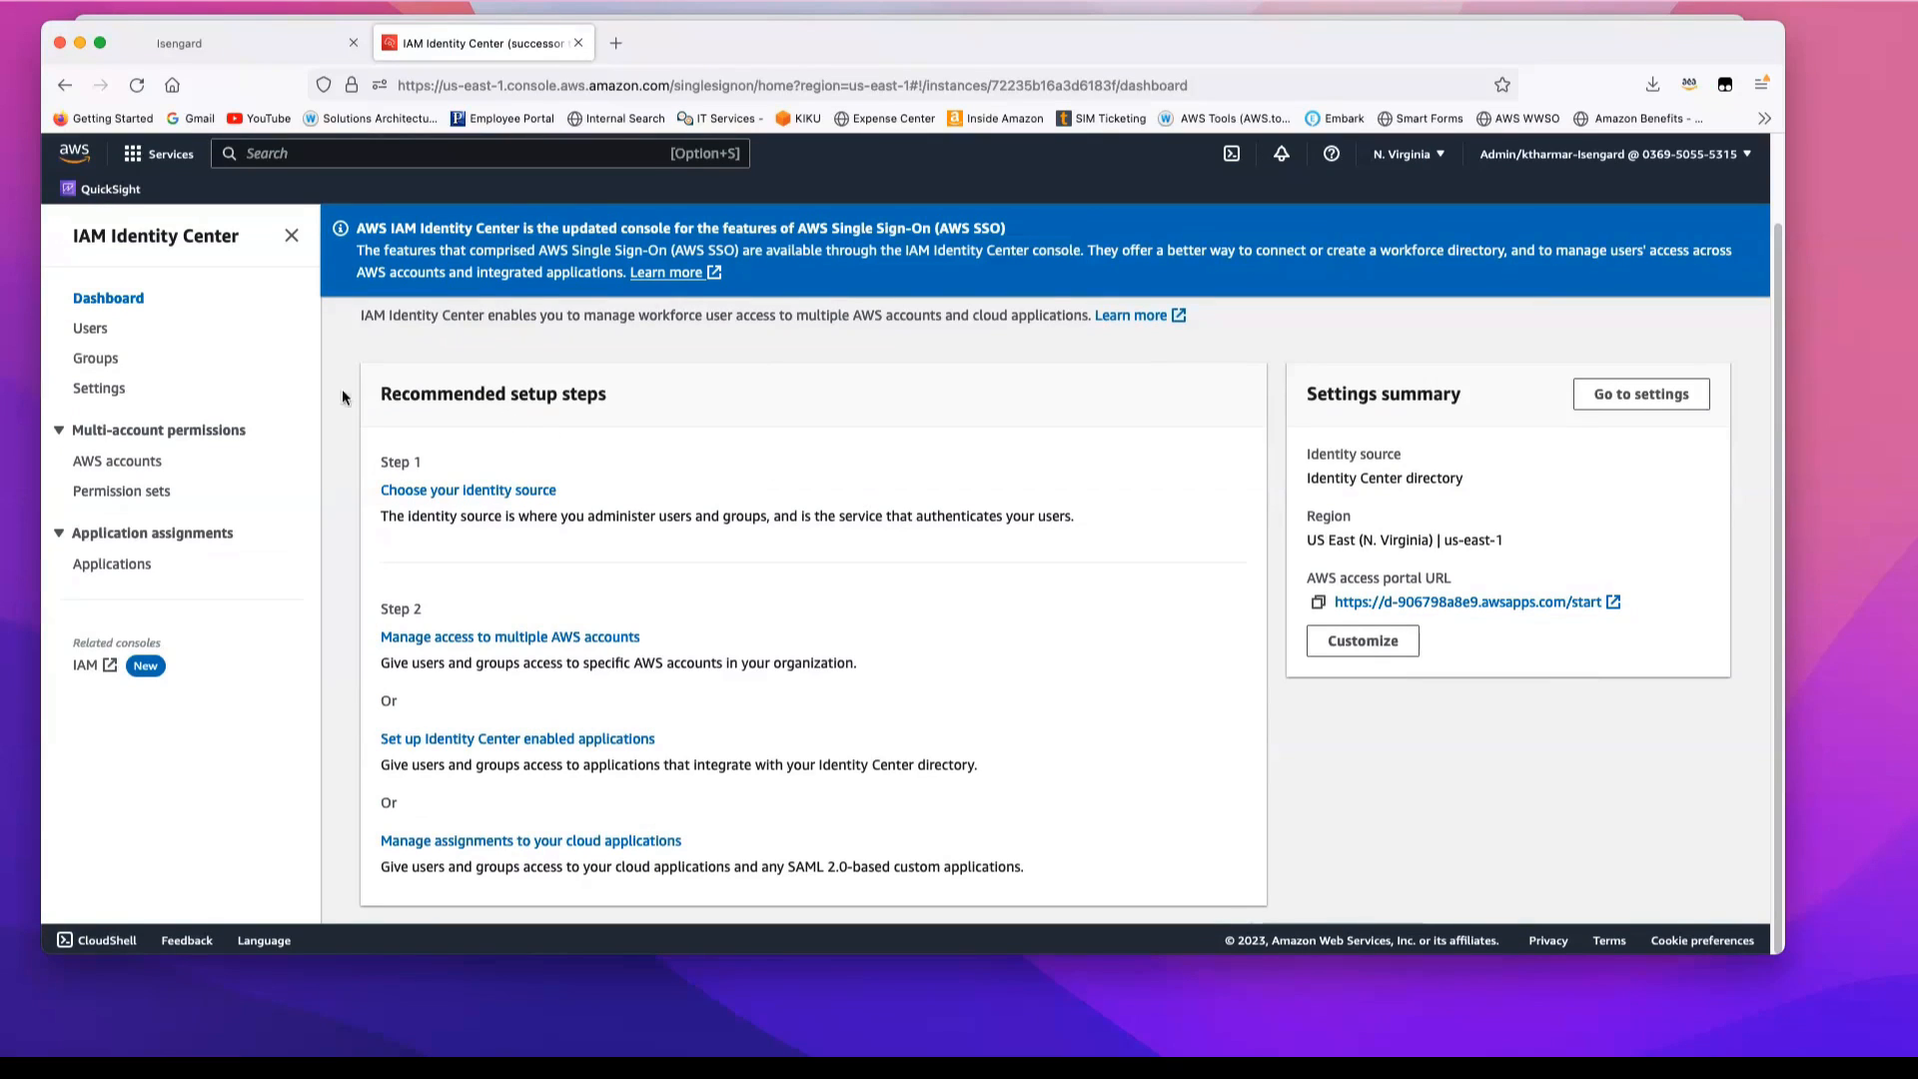
{"action": "left_click", "coordinate": [483, 493]}
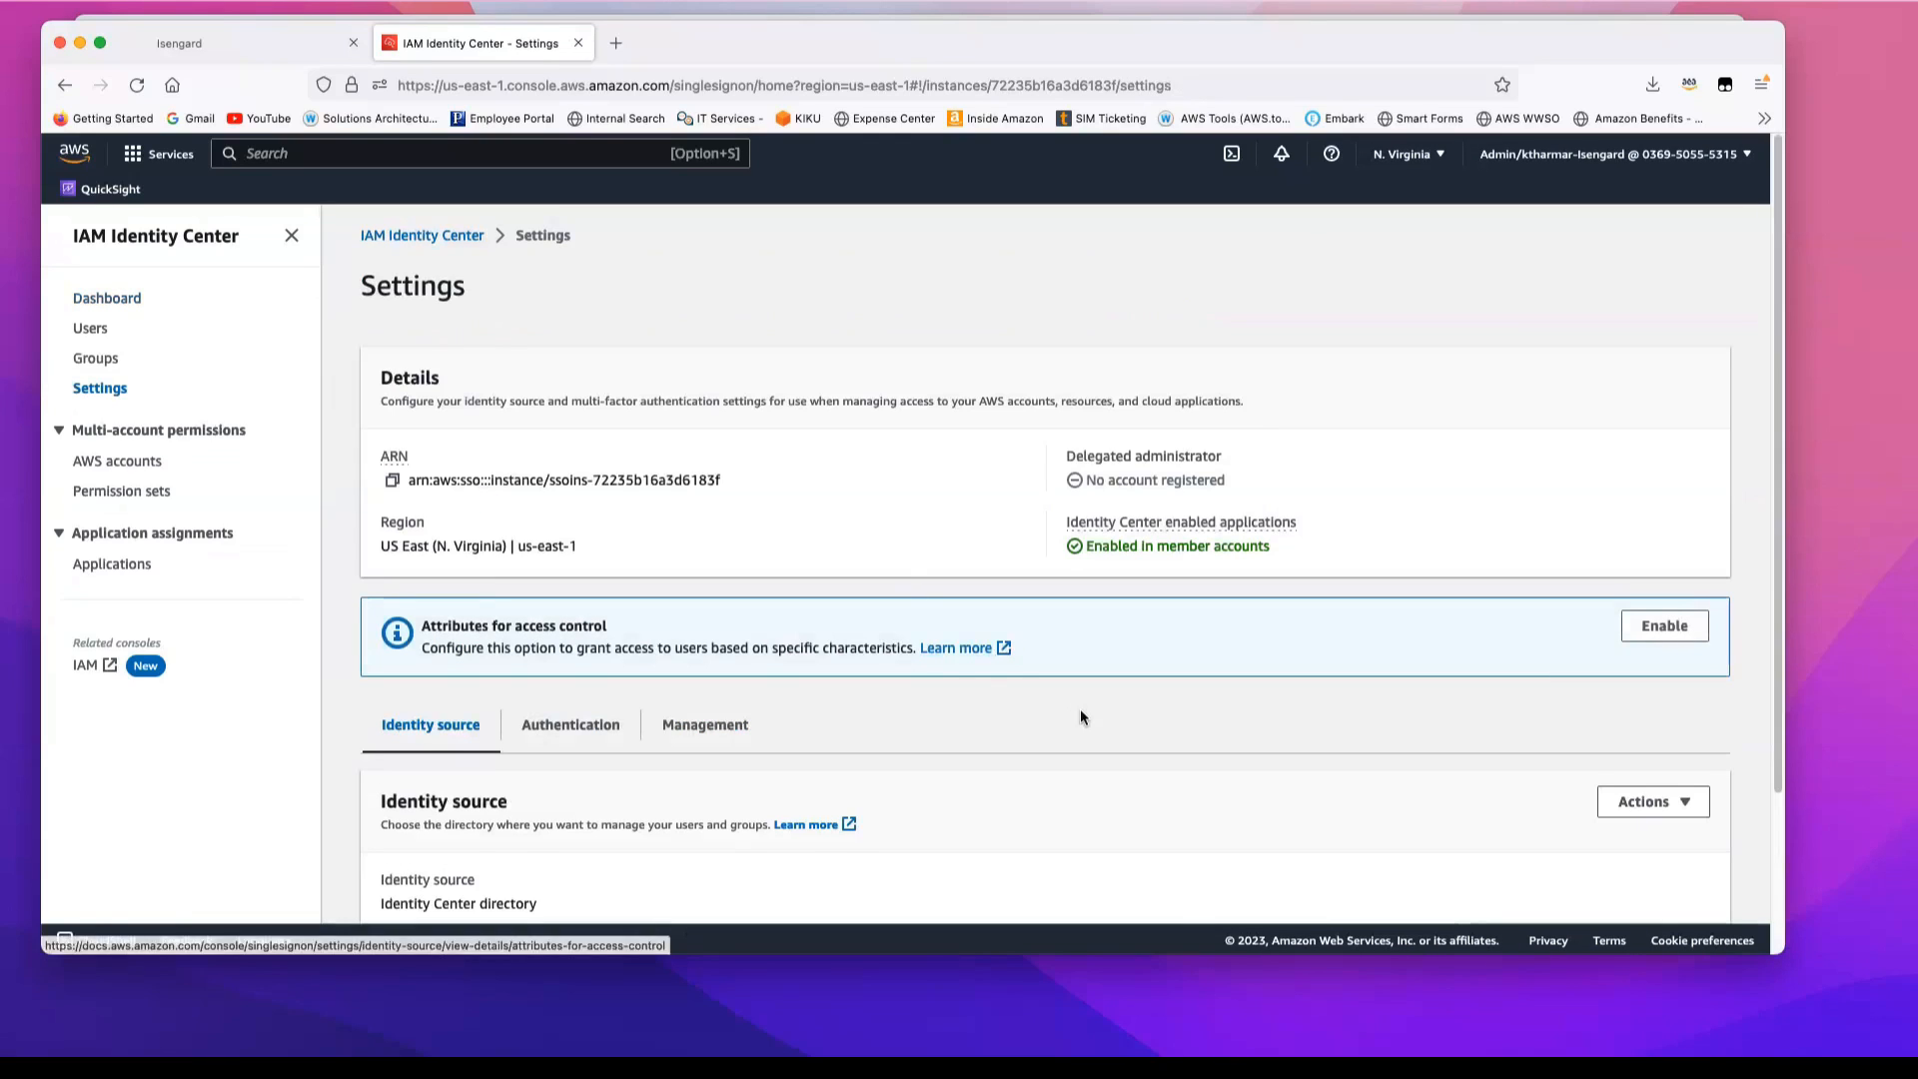
Step: Start changing the identity source, choose External identity provider, and proceed to its configuration page
{"action": "scroll", "coordinate": [1081, 711], "scroll_direction": "down", "scroll_amount": 2}
{"action": "scroll", "coordinate": [1081, 712], "scroll_direction": "down", "scroll_amount": 3}
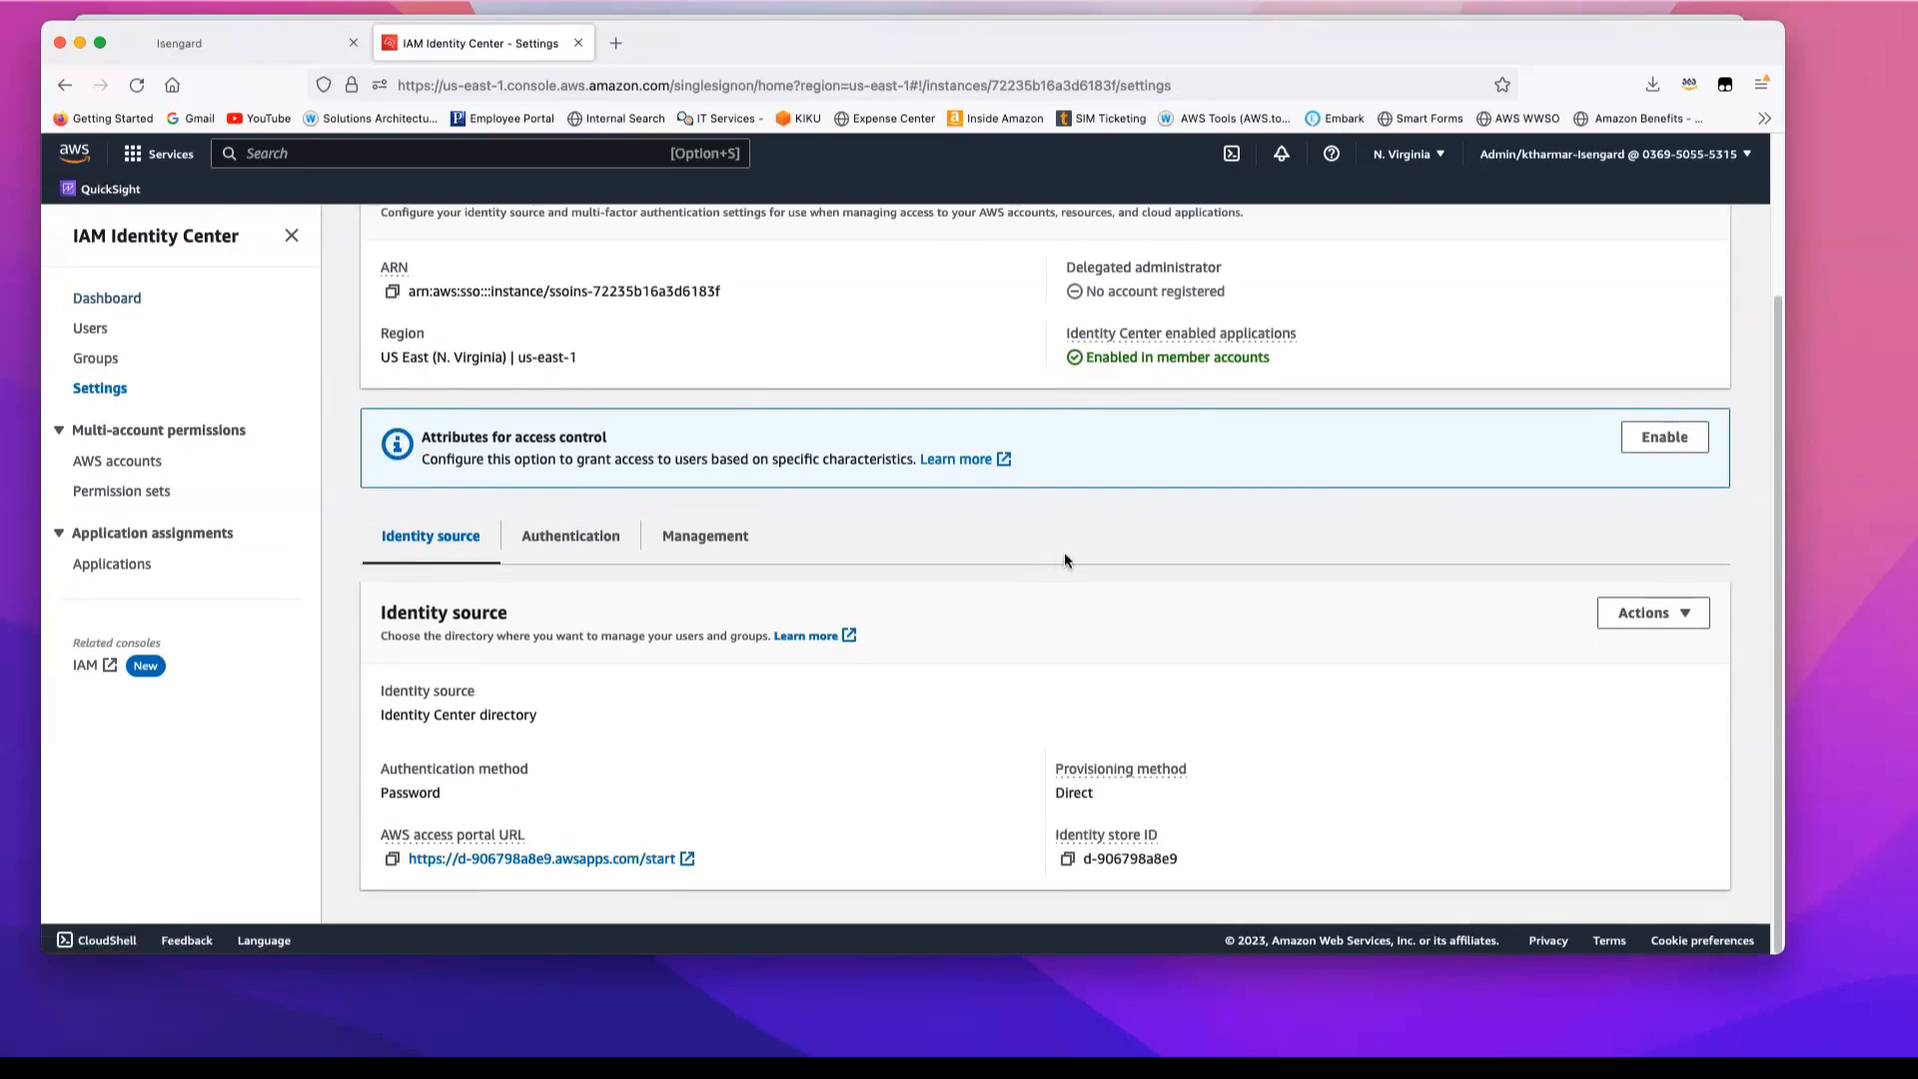
{"action": "scroll", "coordinate": [1065, 558], "scroll_direction": "up", "scroll_amount": 1}
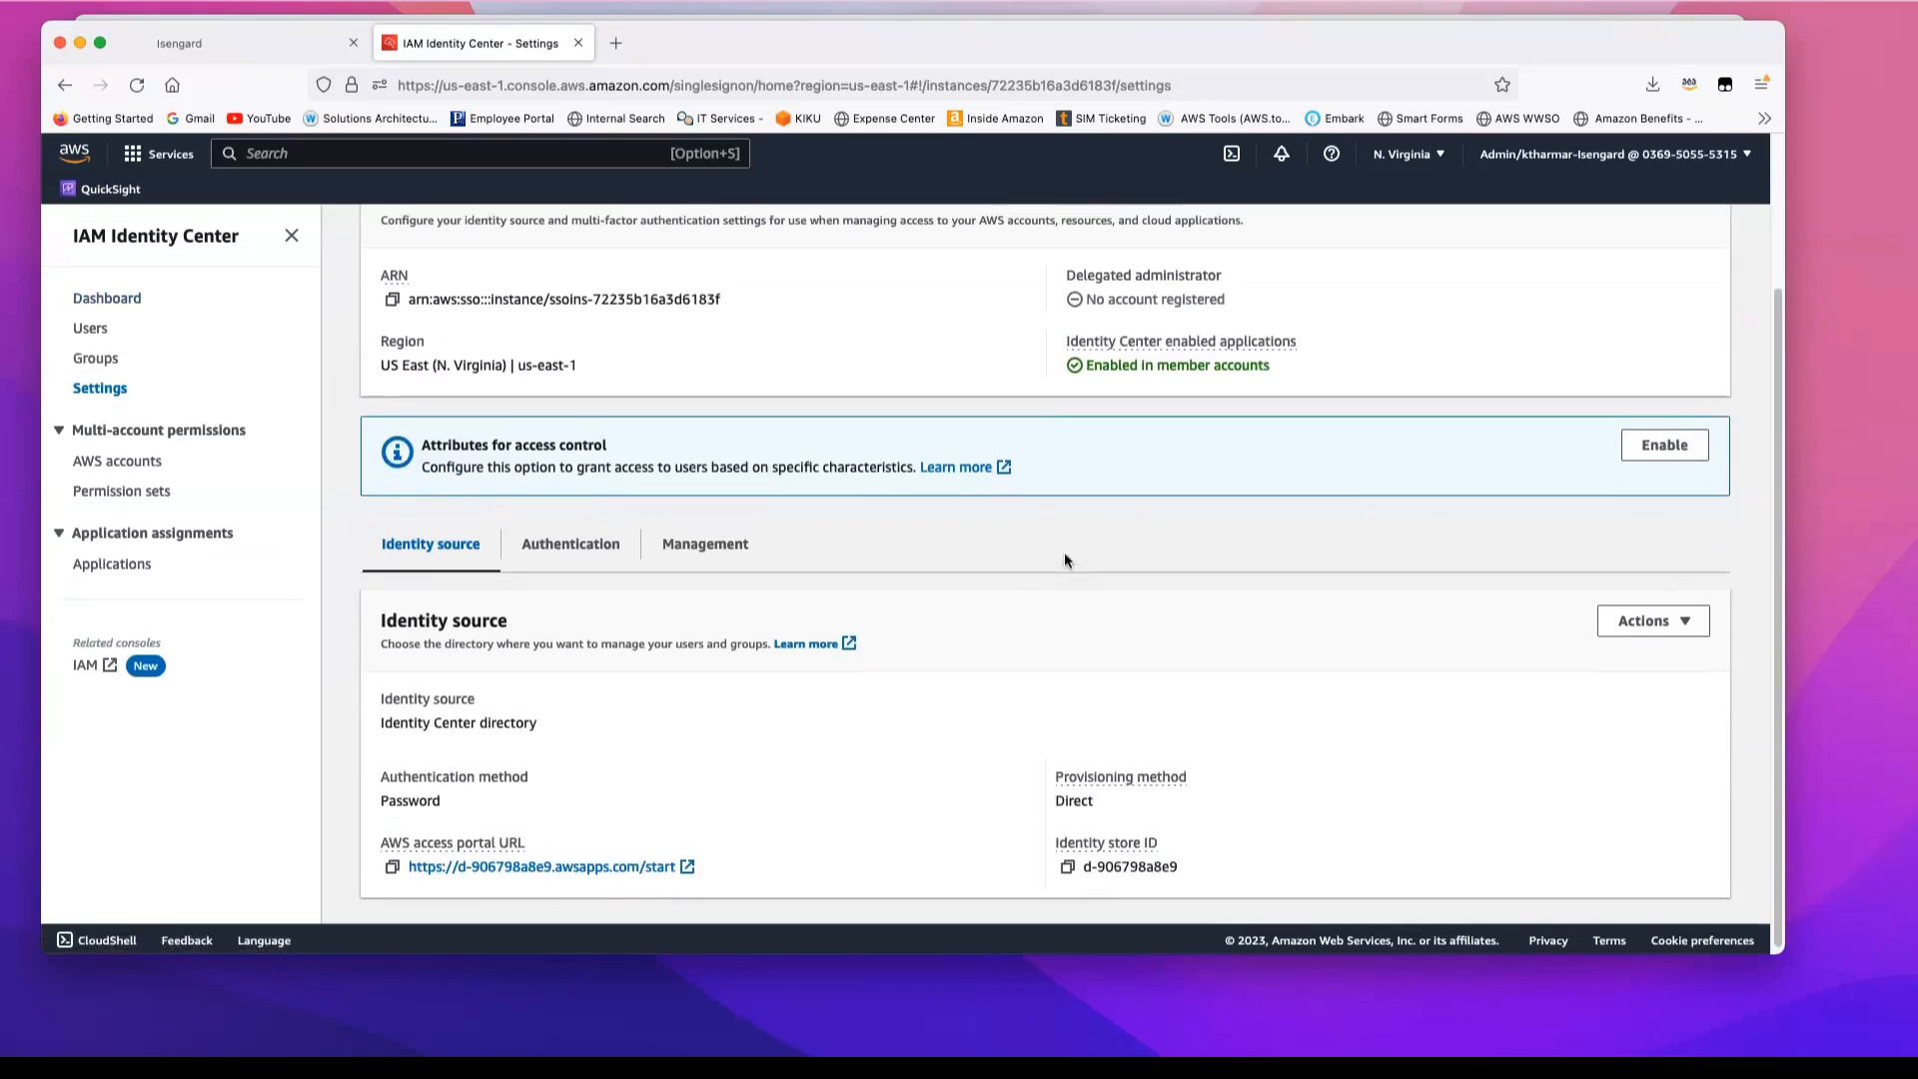
{"action": "left_click", "coordinate": [1678, 621]}
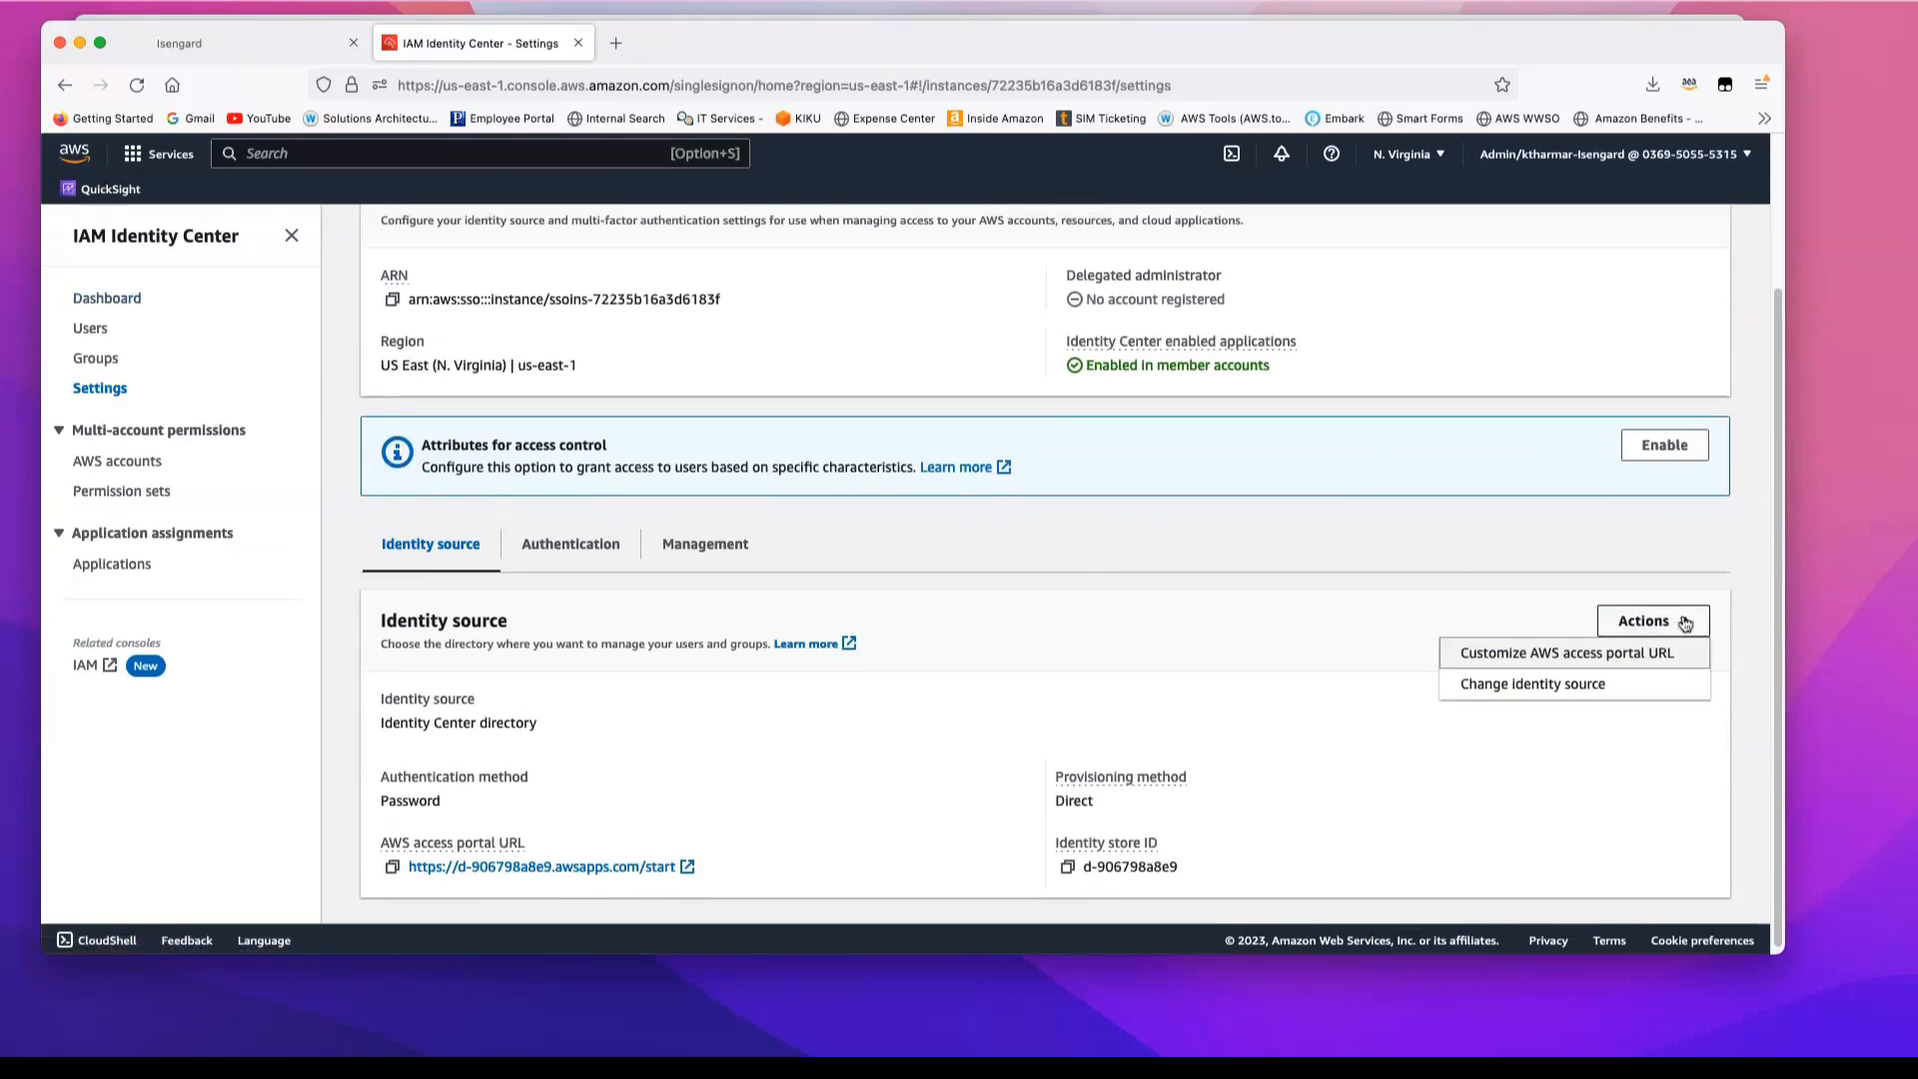
{"action": "left_click", "coordinate": [1558, 695]}
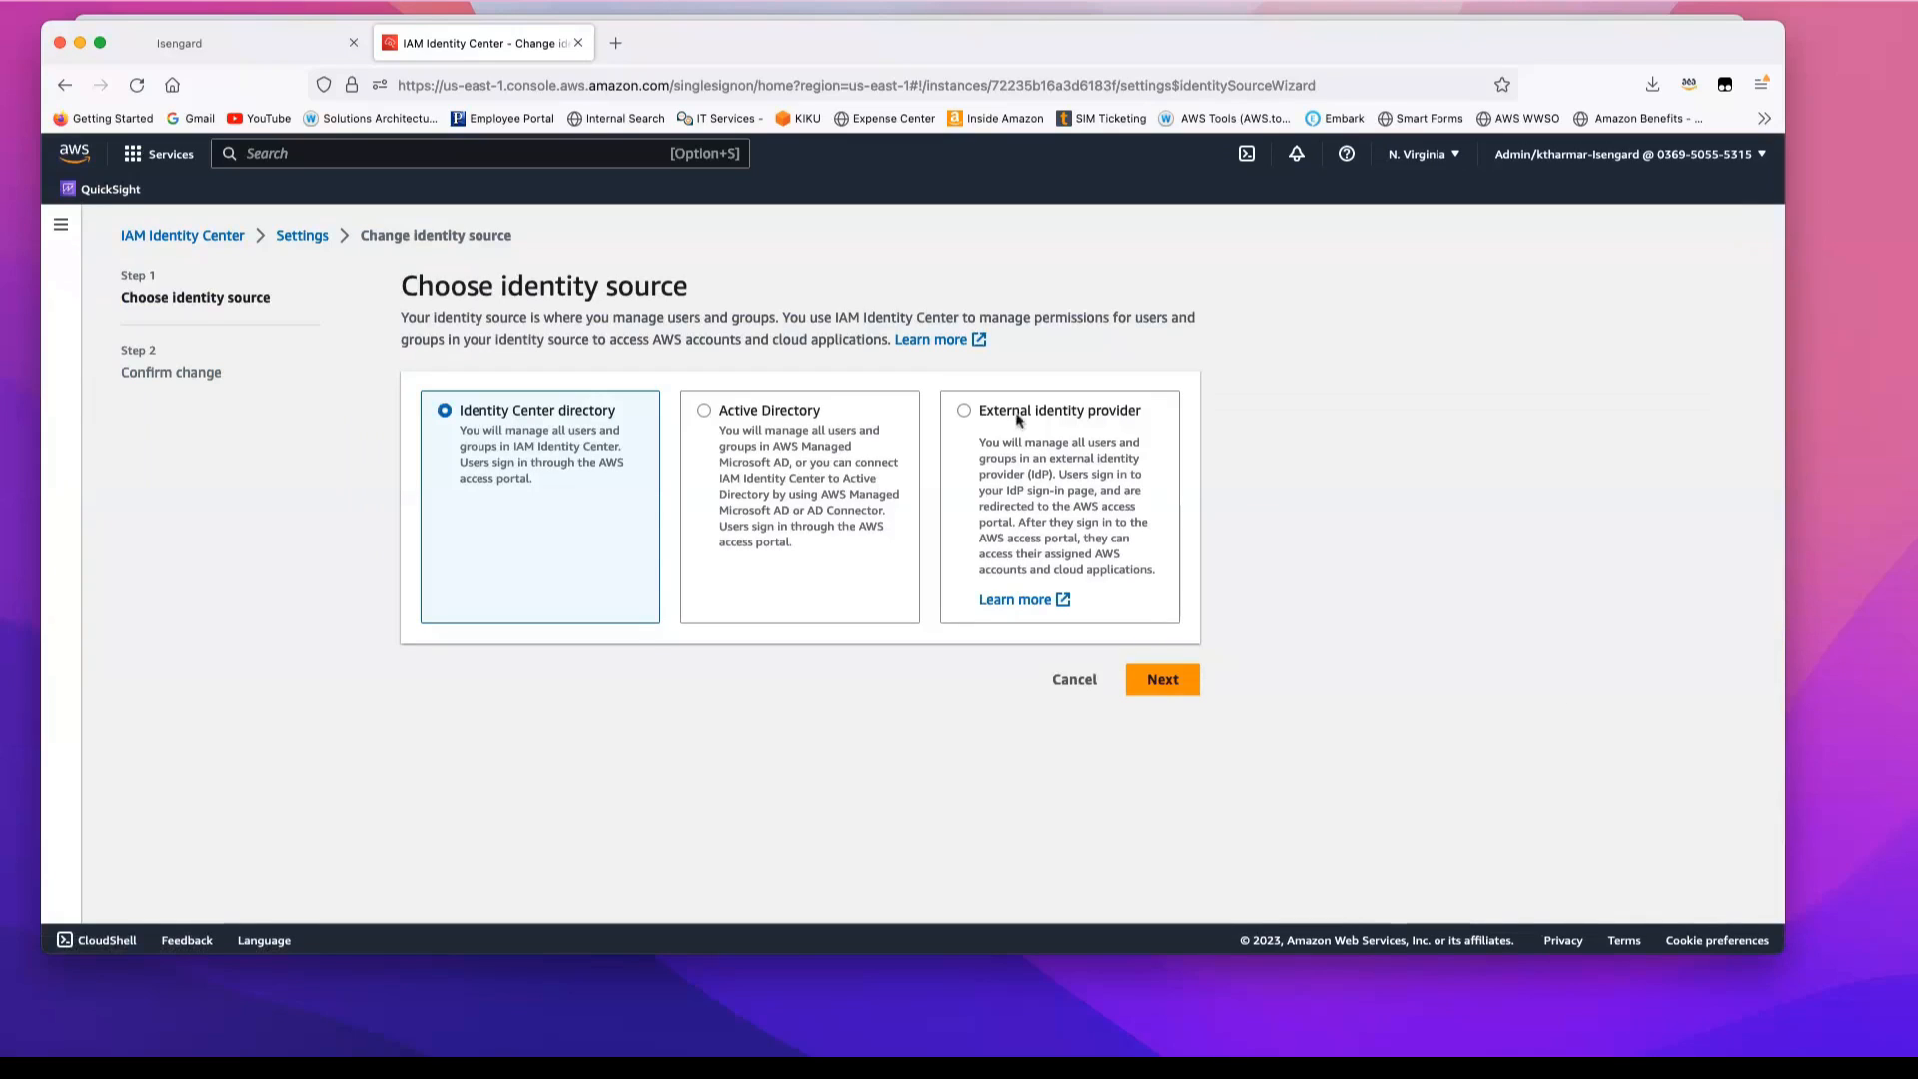
{"action": "left_click", "coordinate": [964, 410]}
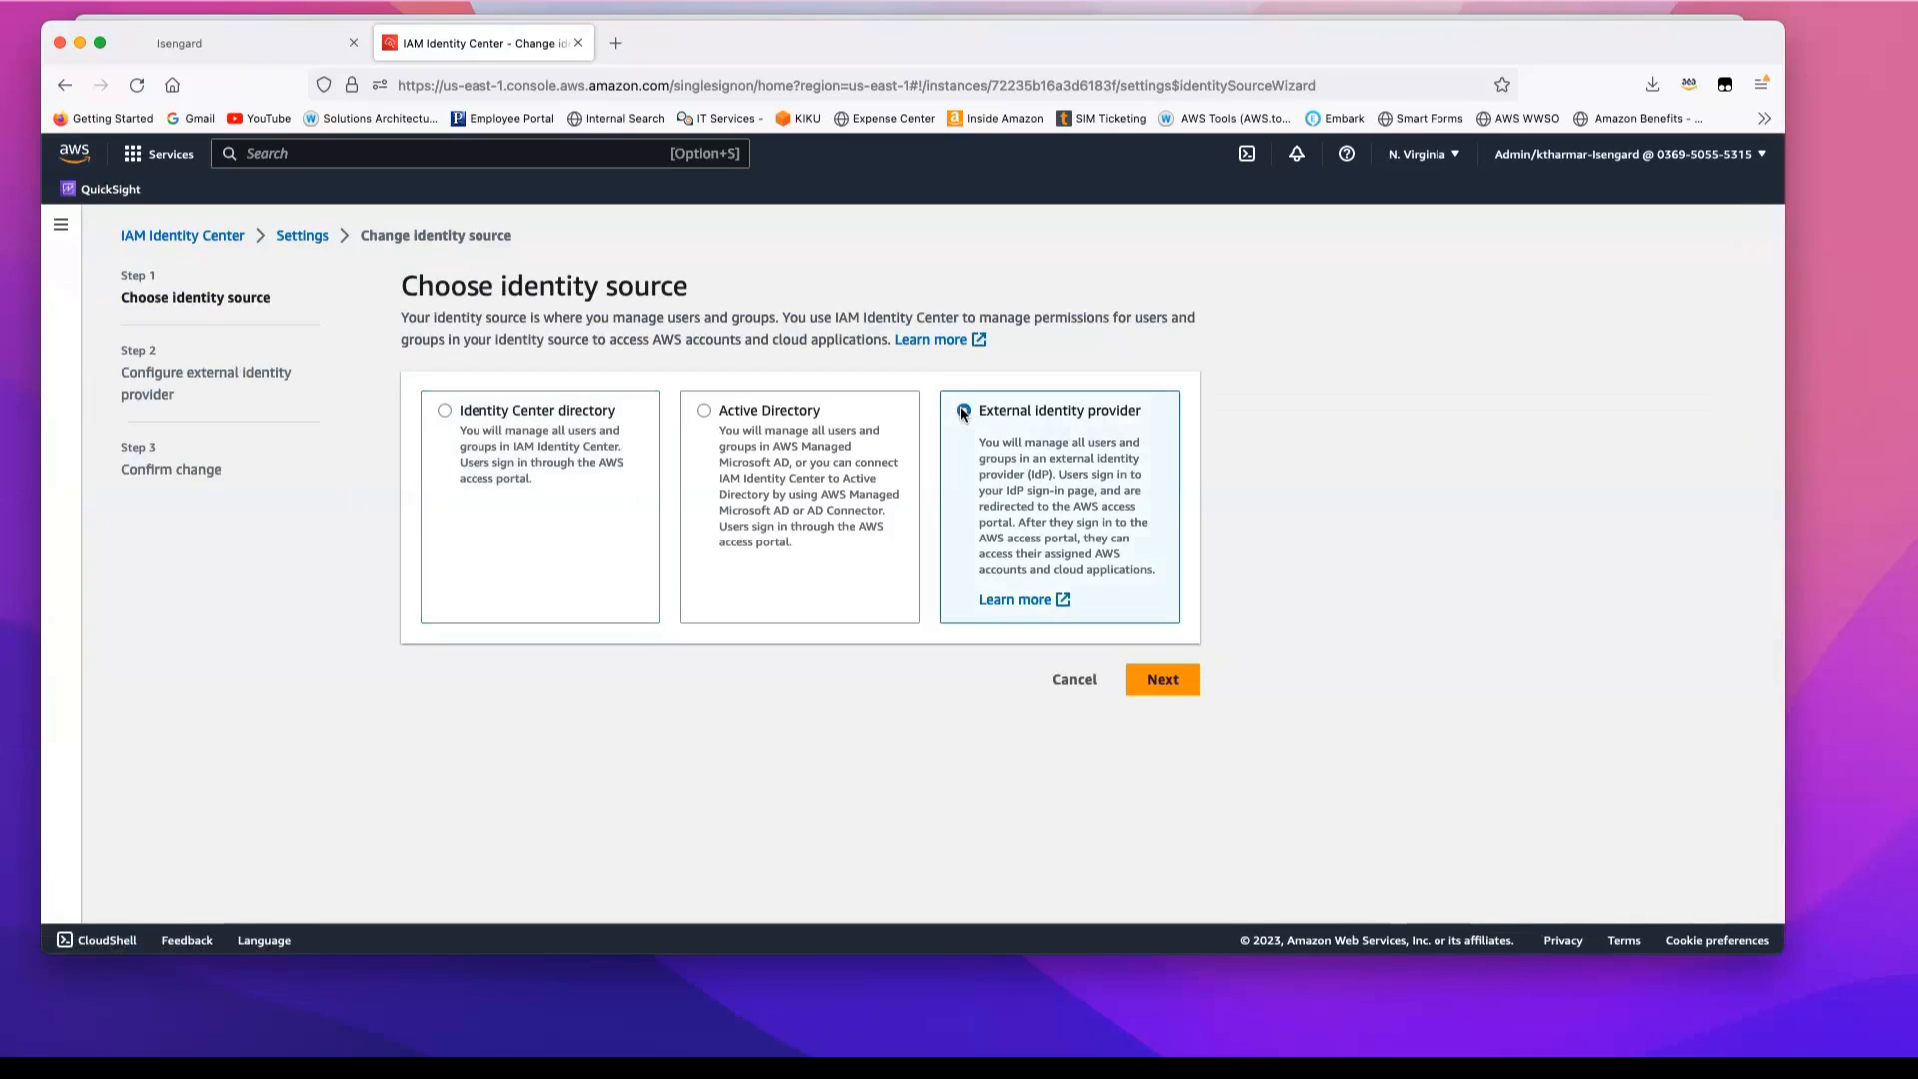
{"action": "left_click", "coordinate": [1163, 681]}
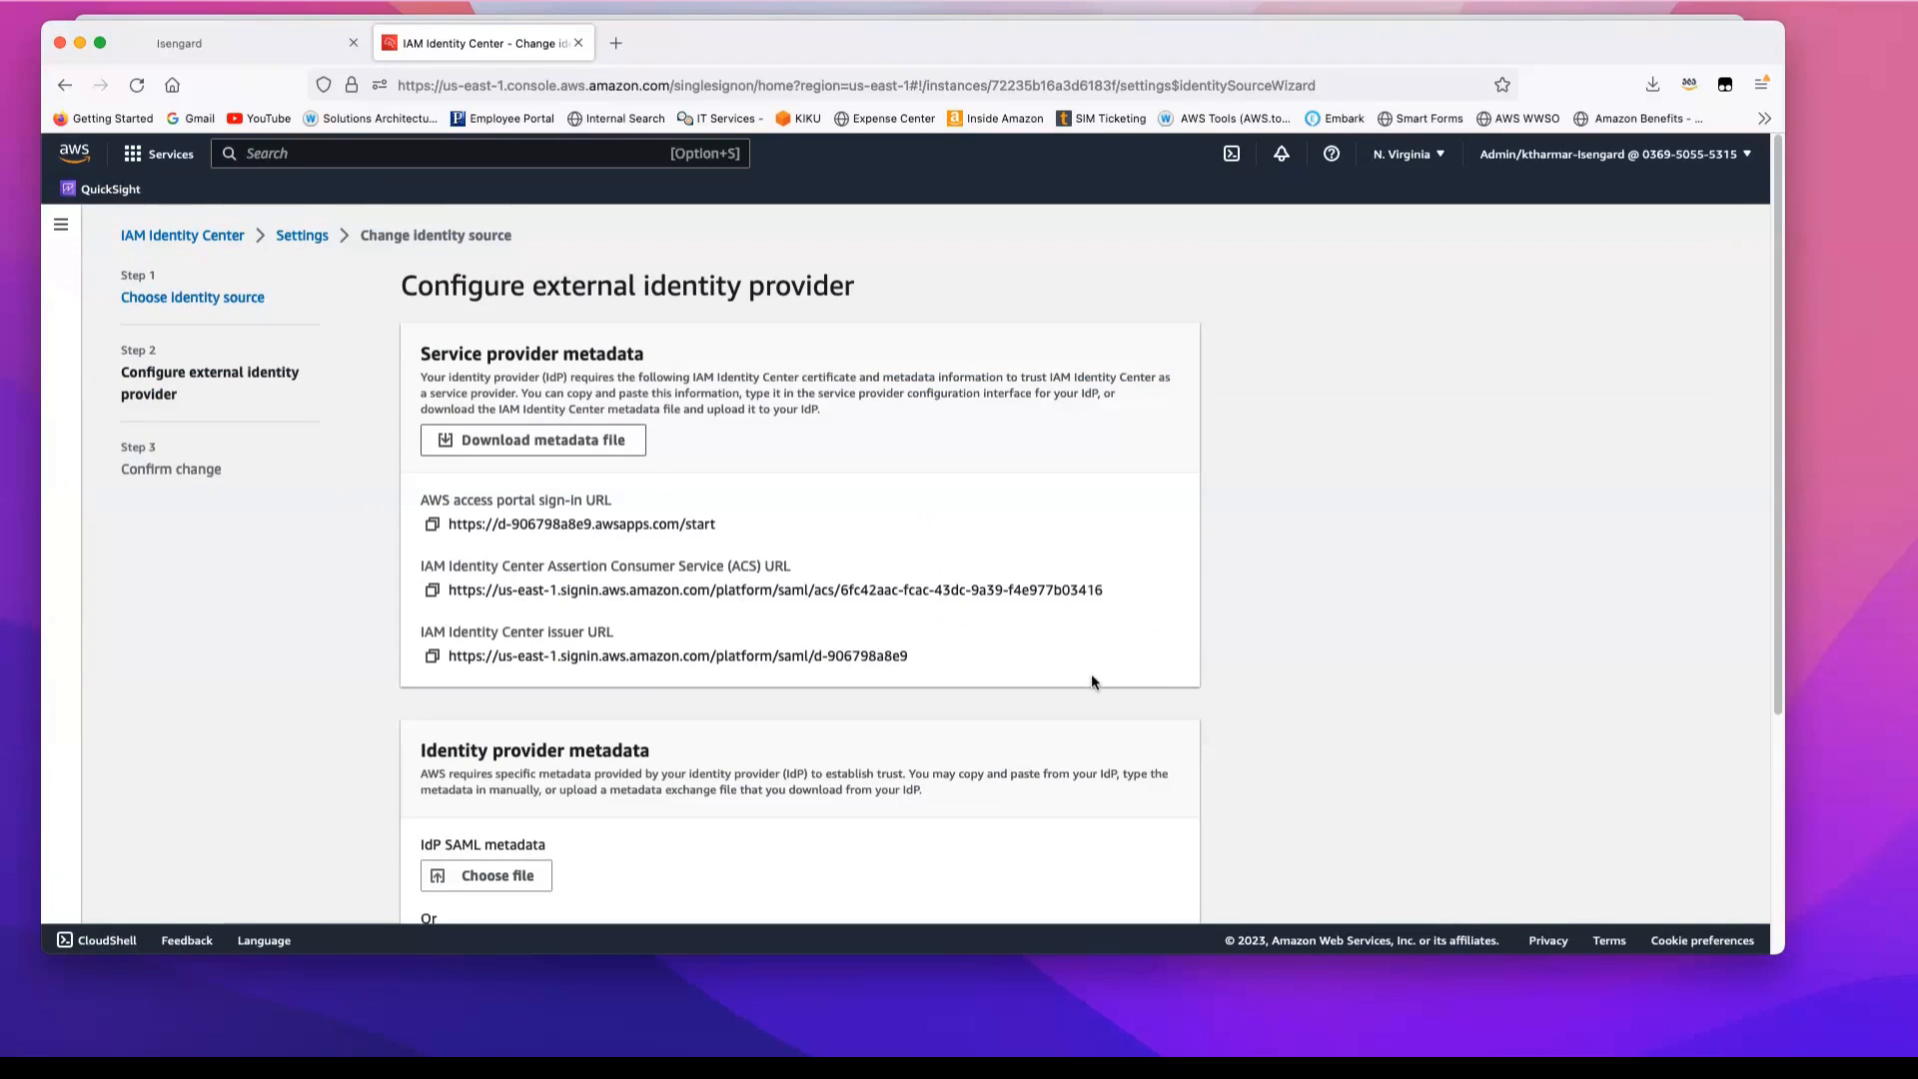
Step: Upload metadata20230613.xml from Downloads as the IdP SAML metadata of the external identity provider
{"action": "scroll", "coordinate": [1090, 673], "scroll_direction": "down", "scroll_amount": 1}
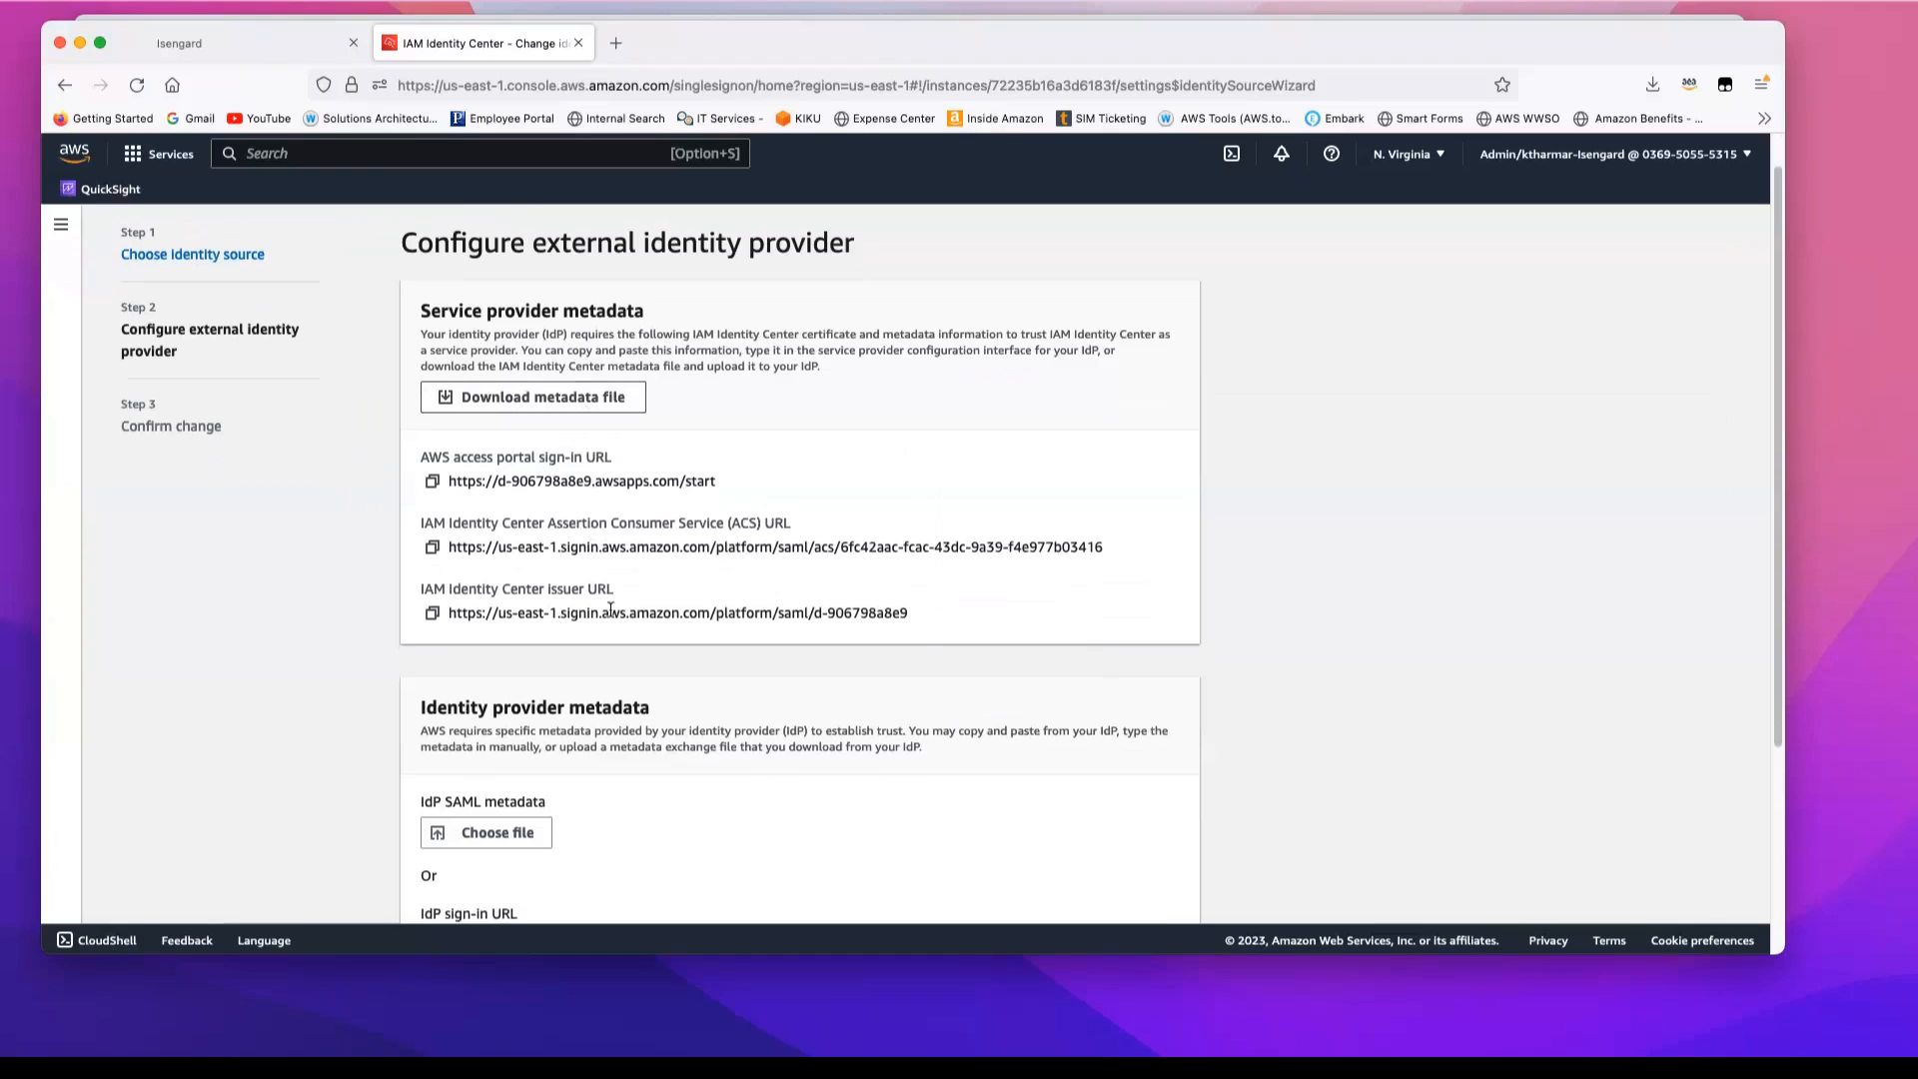
{"action": "scroll", "coordinate": [610, 610], "scroll_direction": "down", "scroll_amount": 2}
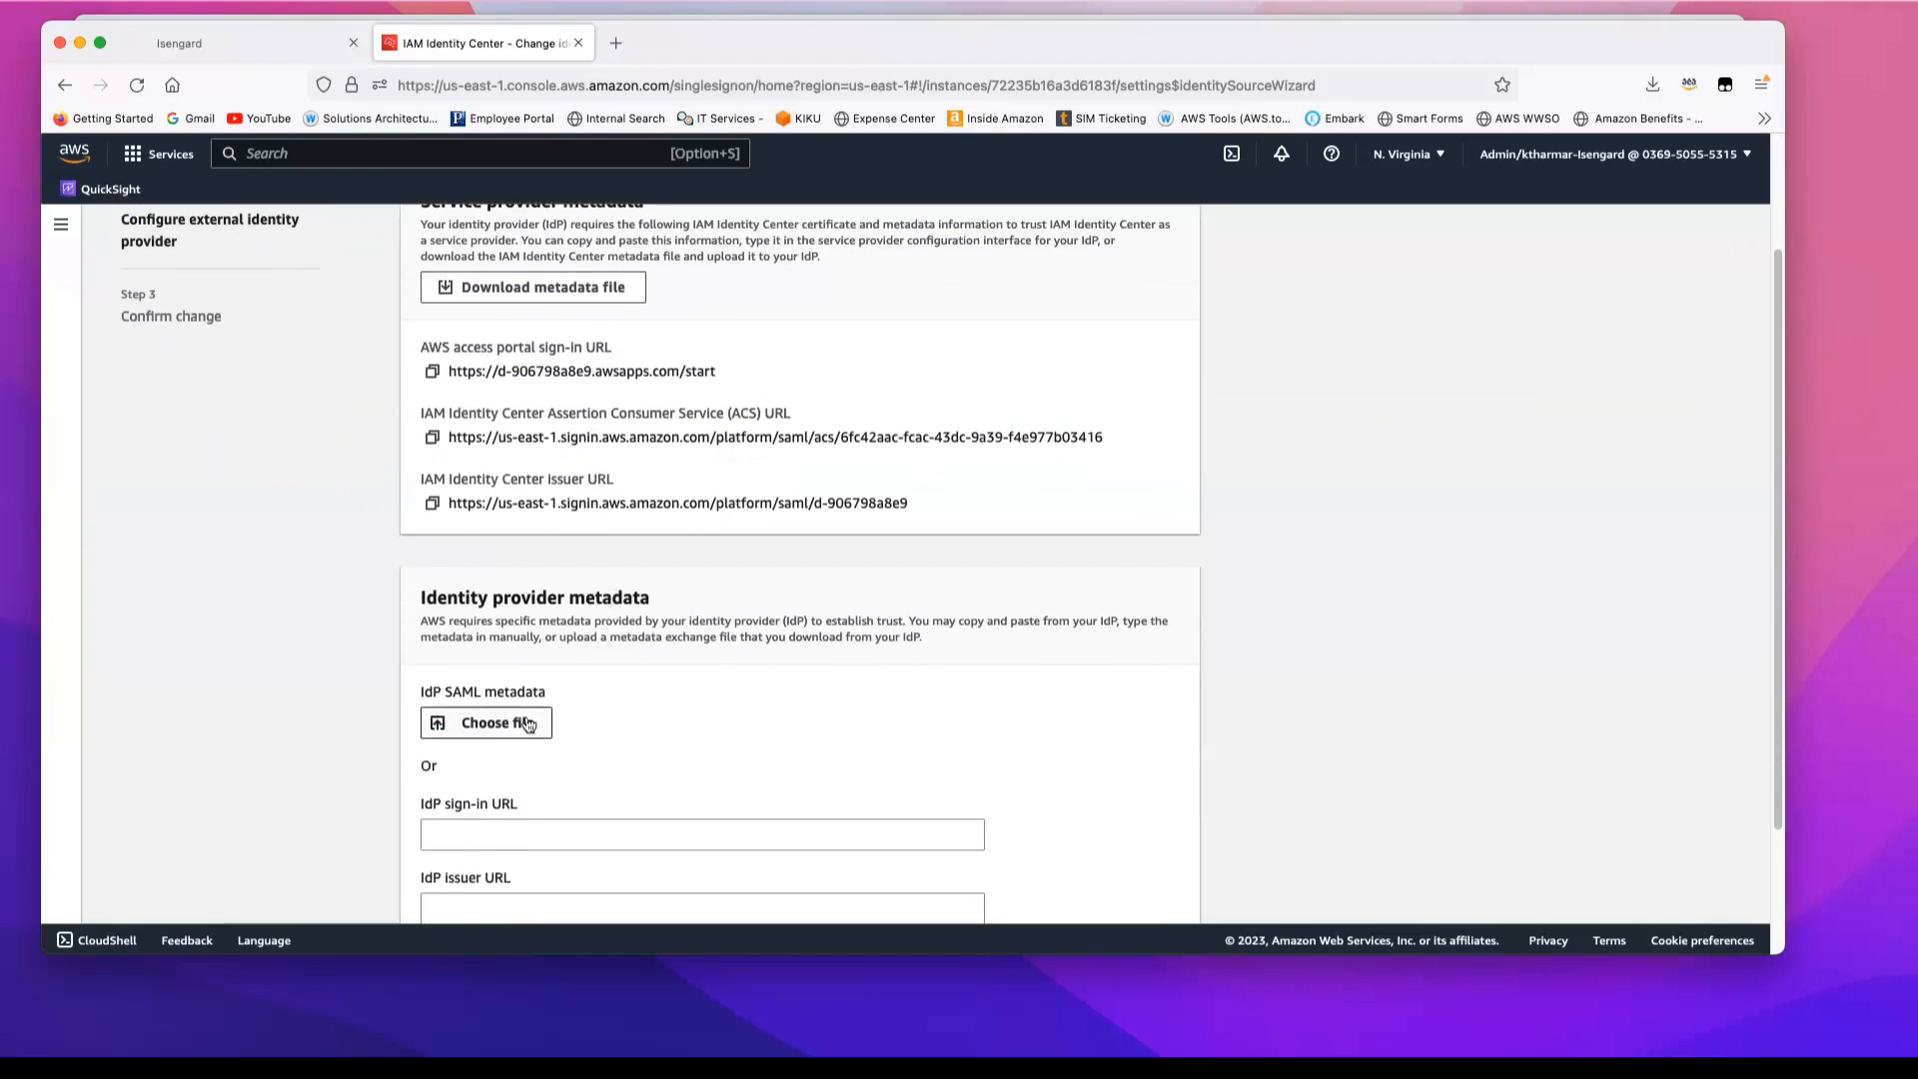
{"action": "scroll", "coordinate": [535, 735], "scroll_direction": "down", "scroll_amount": 2}
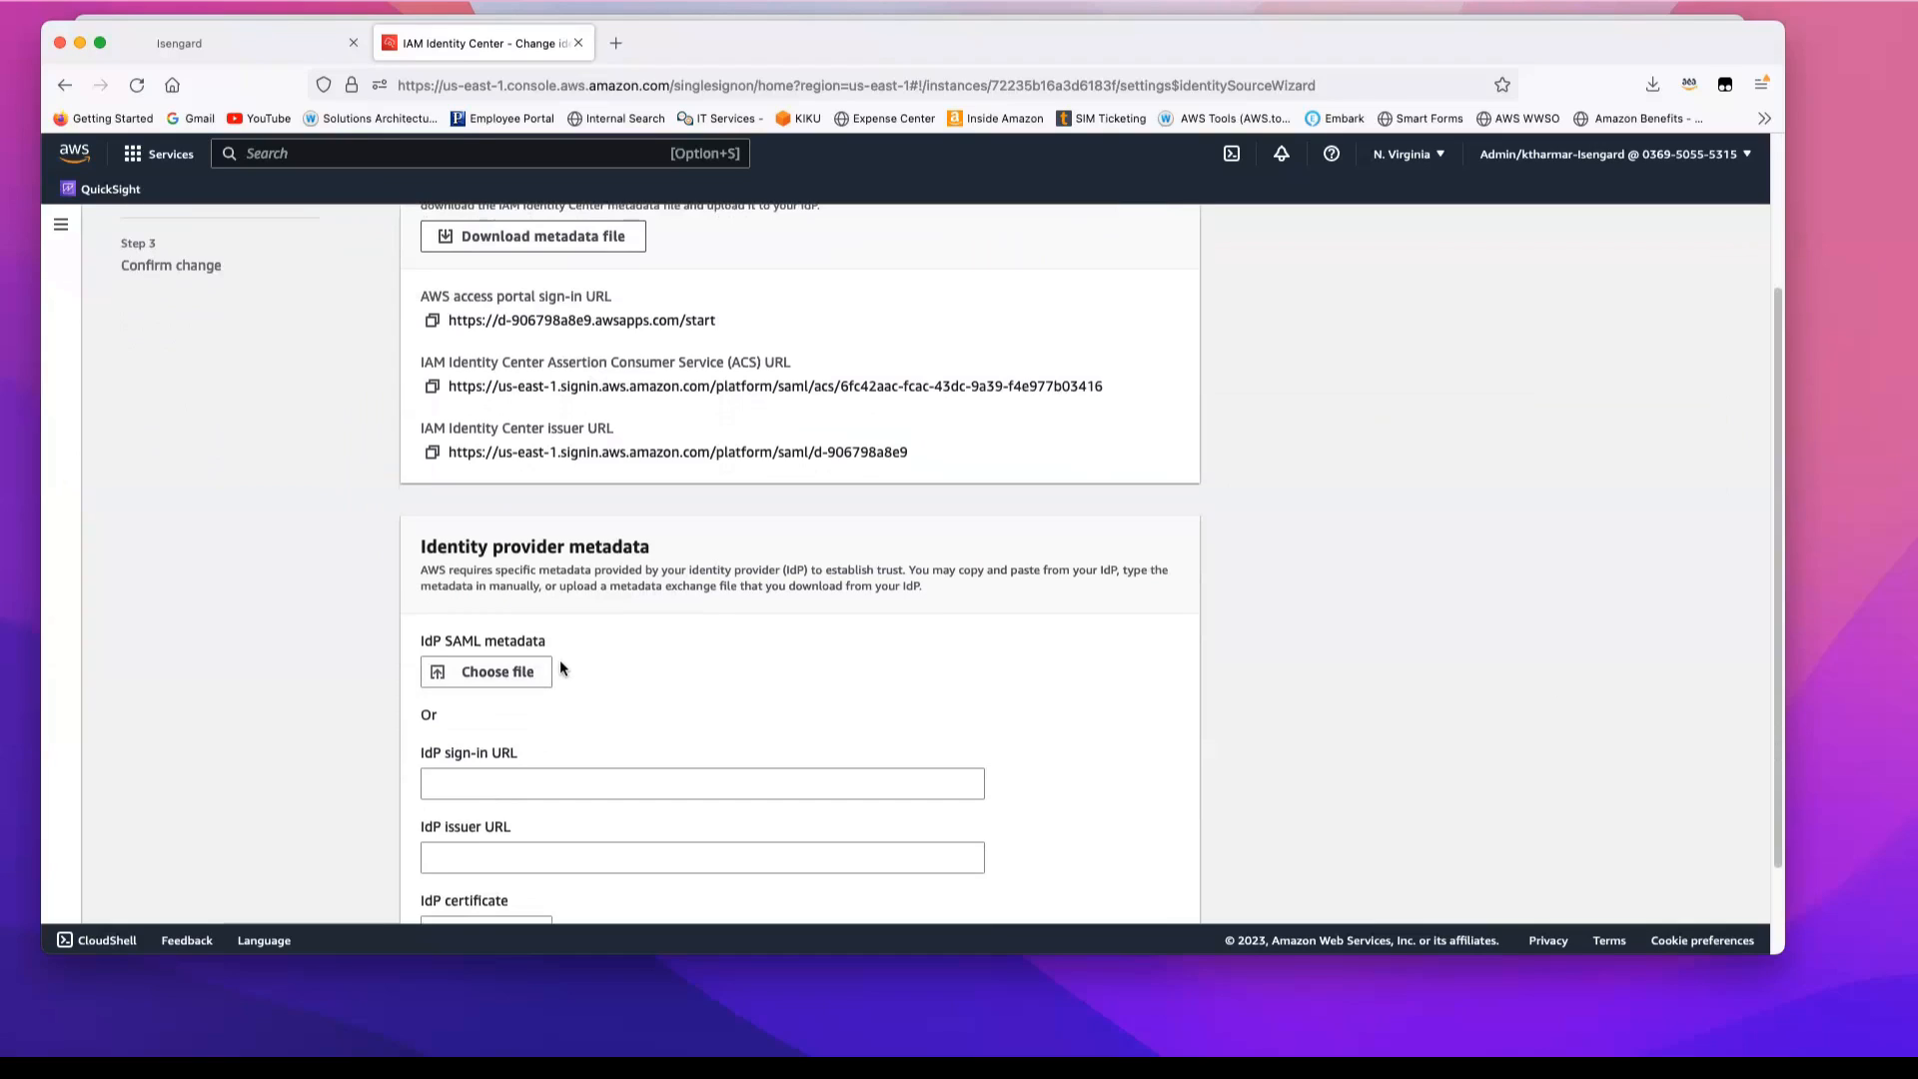
{"action": "left_click", "coordinate": [508, 678]}
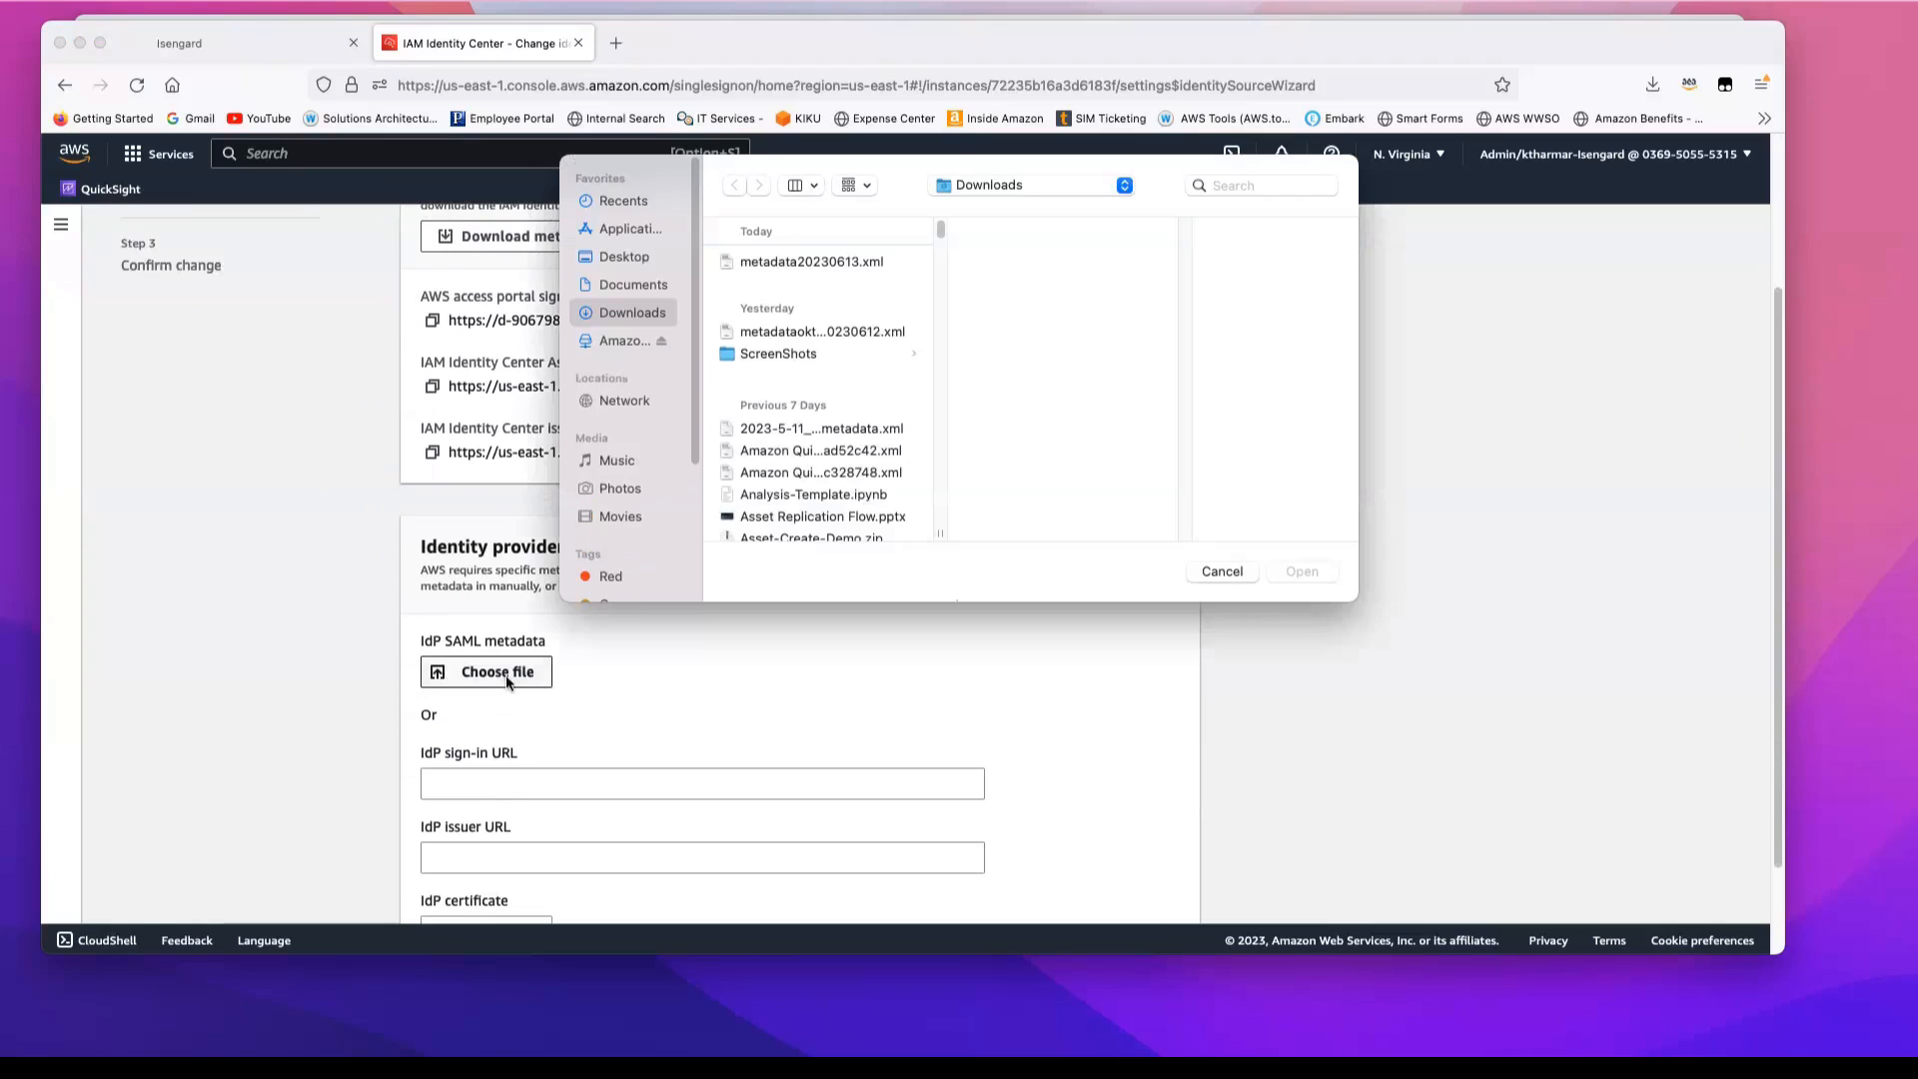
{"action": "left_click", "coordinate": [814, 264]}
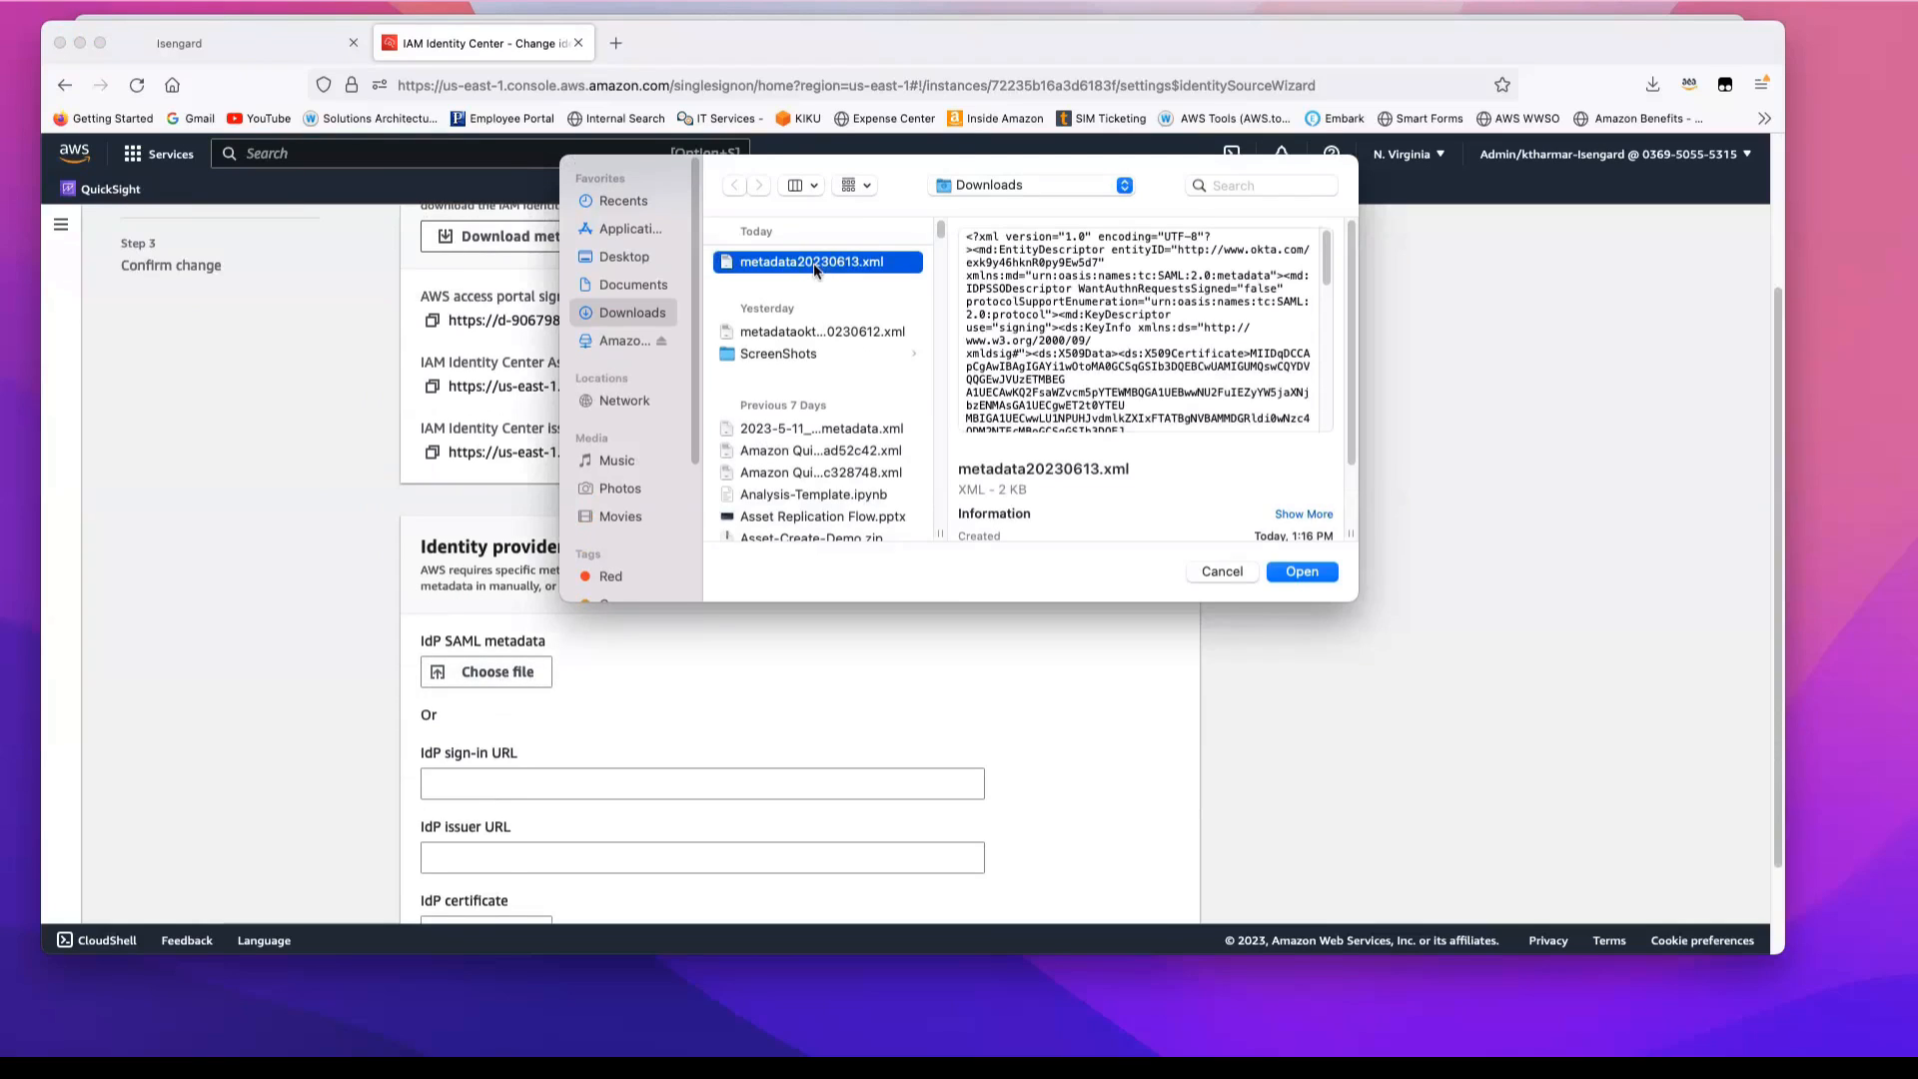
{"action": "left_click", "coordinate": [1302, 571]}
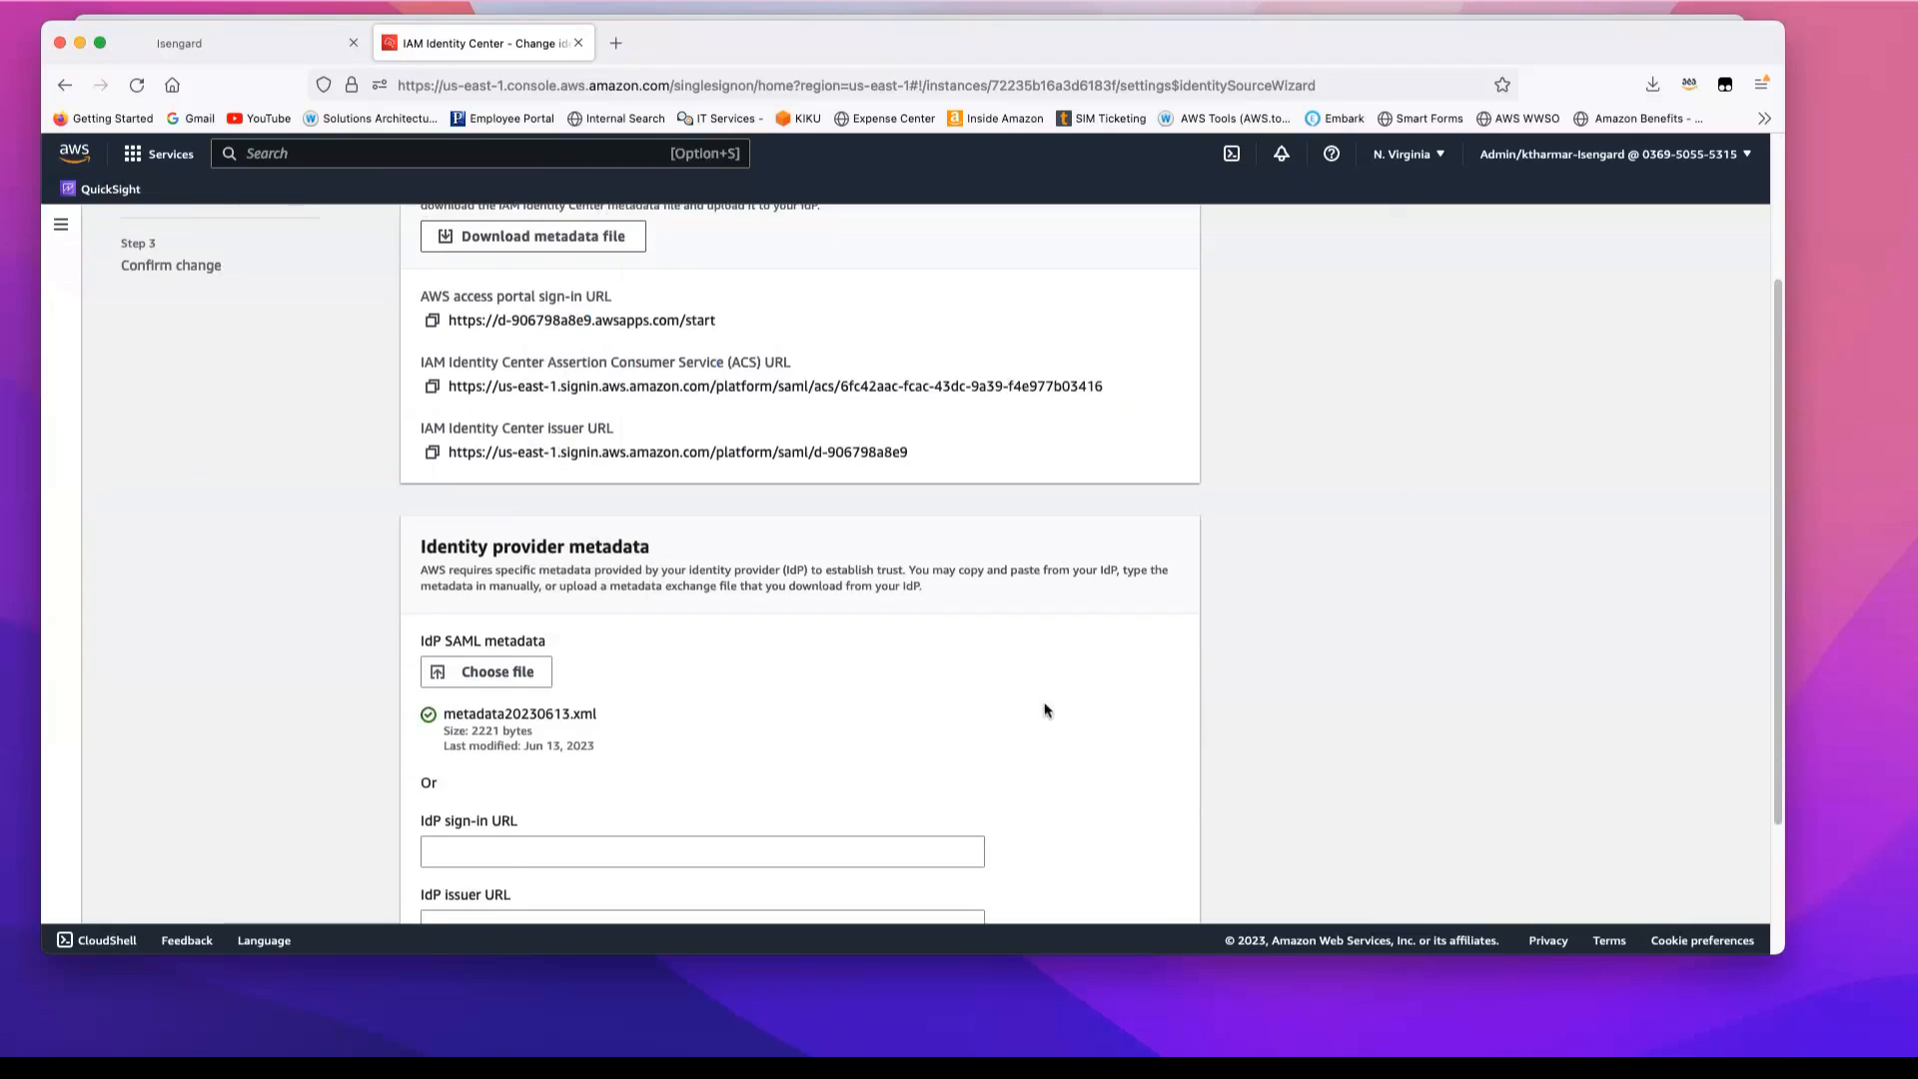
{"action": "scroll", "coordinate": [1046, 710], "scroll_direction": "down", "scroll_amount": 3}
{"action": "scroll", "coordinate": [1046, 711], "scroll_direction": "up", "scroll_amount": 3}
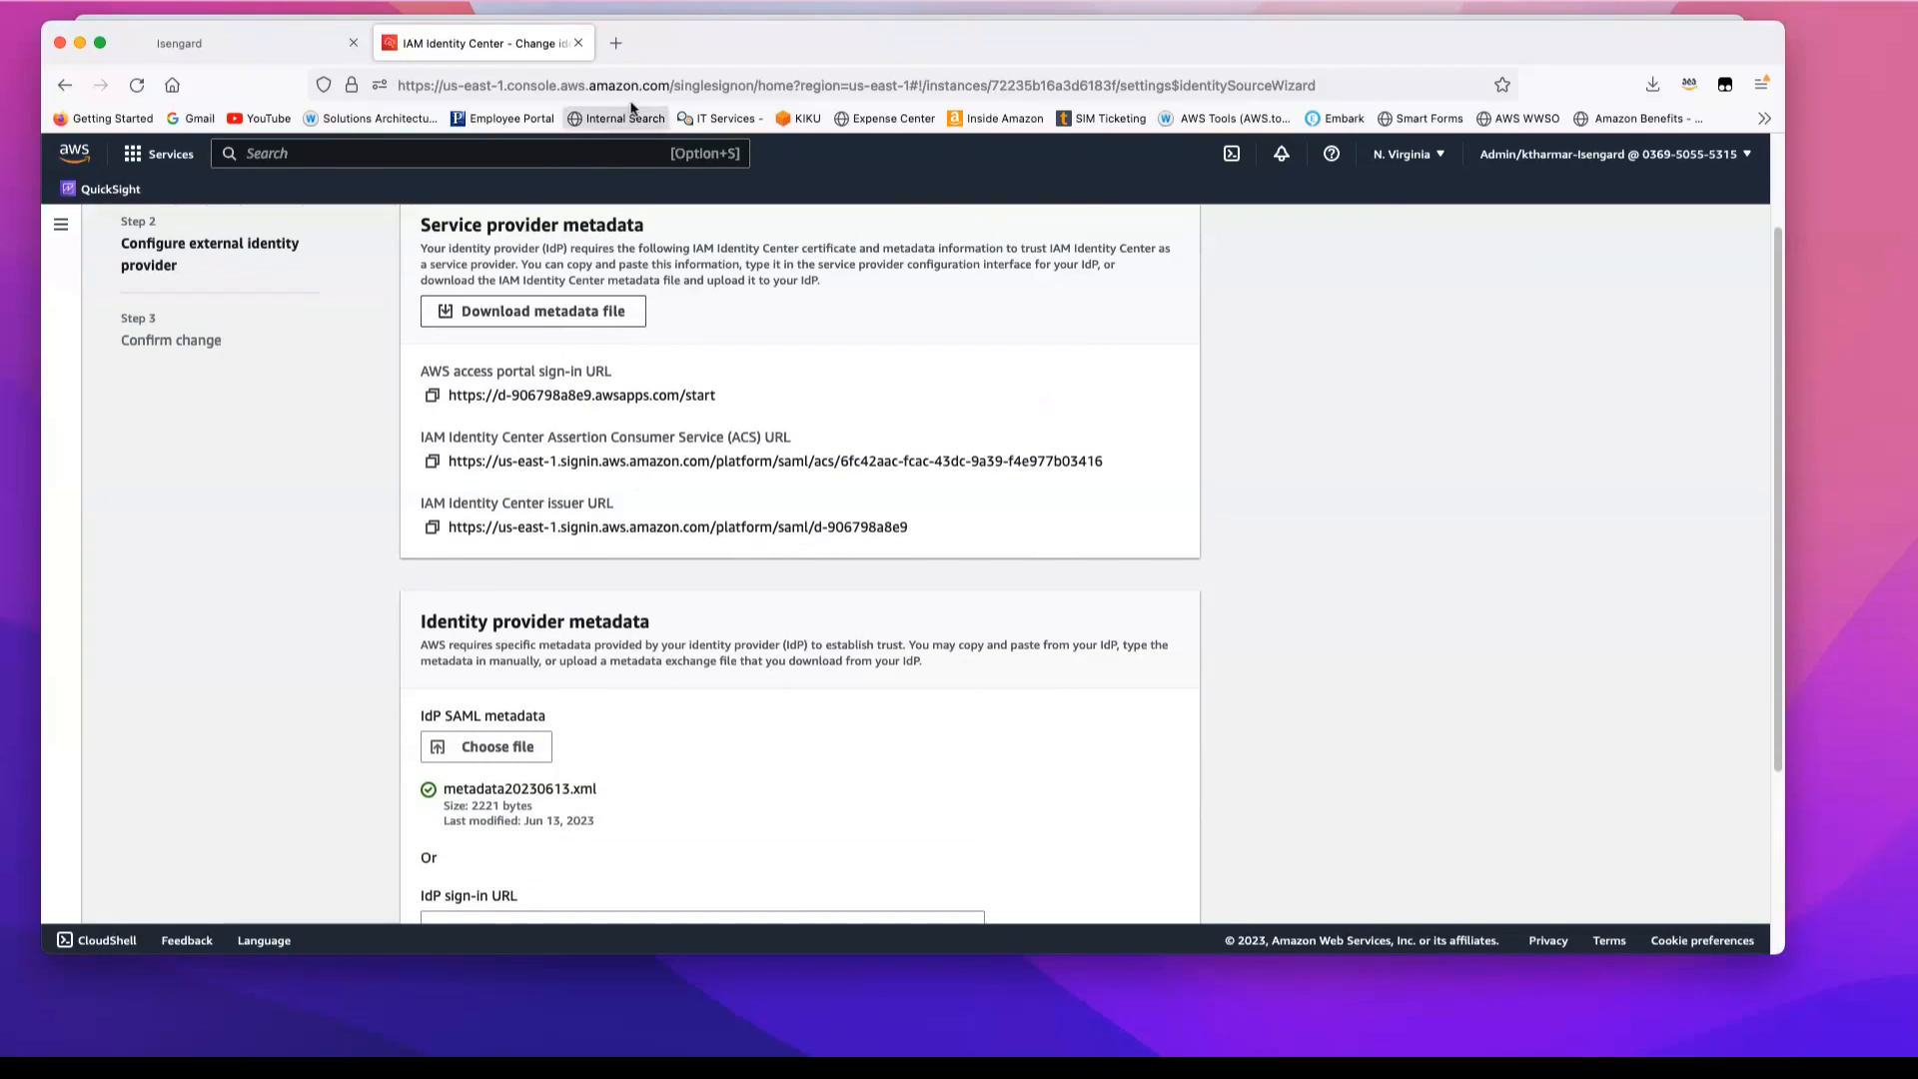
Step: Switch back to the Okta window and open the AWS IAM Identity Center sign-on settings for editing
{"action": "left_click_drag", "start_coordinate": [657, 43], "coordinate": [669, 121]}
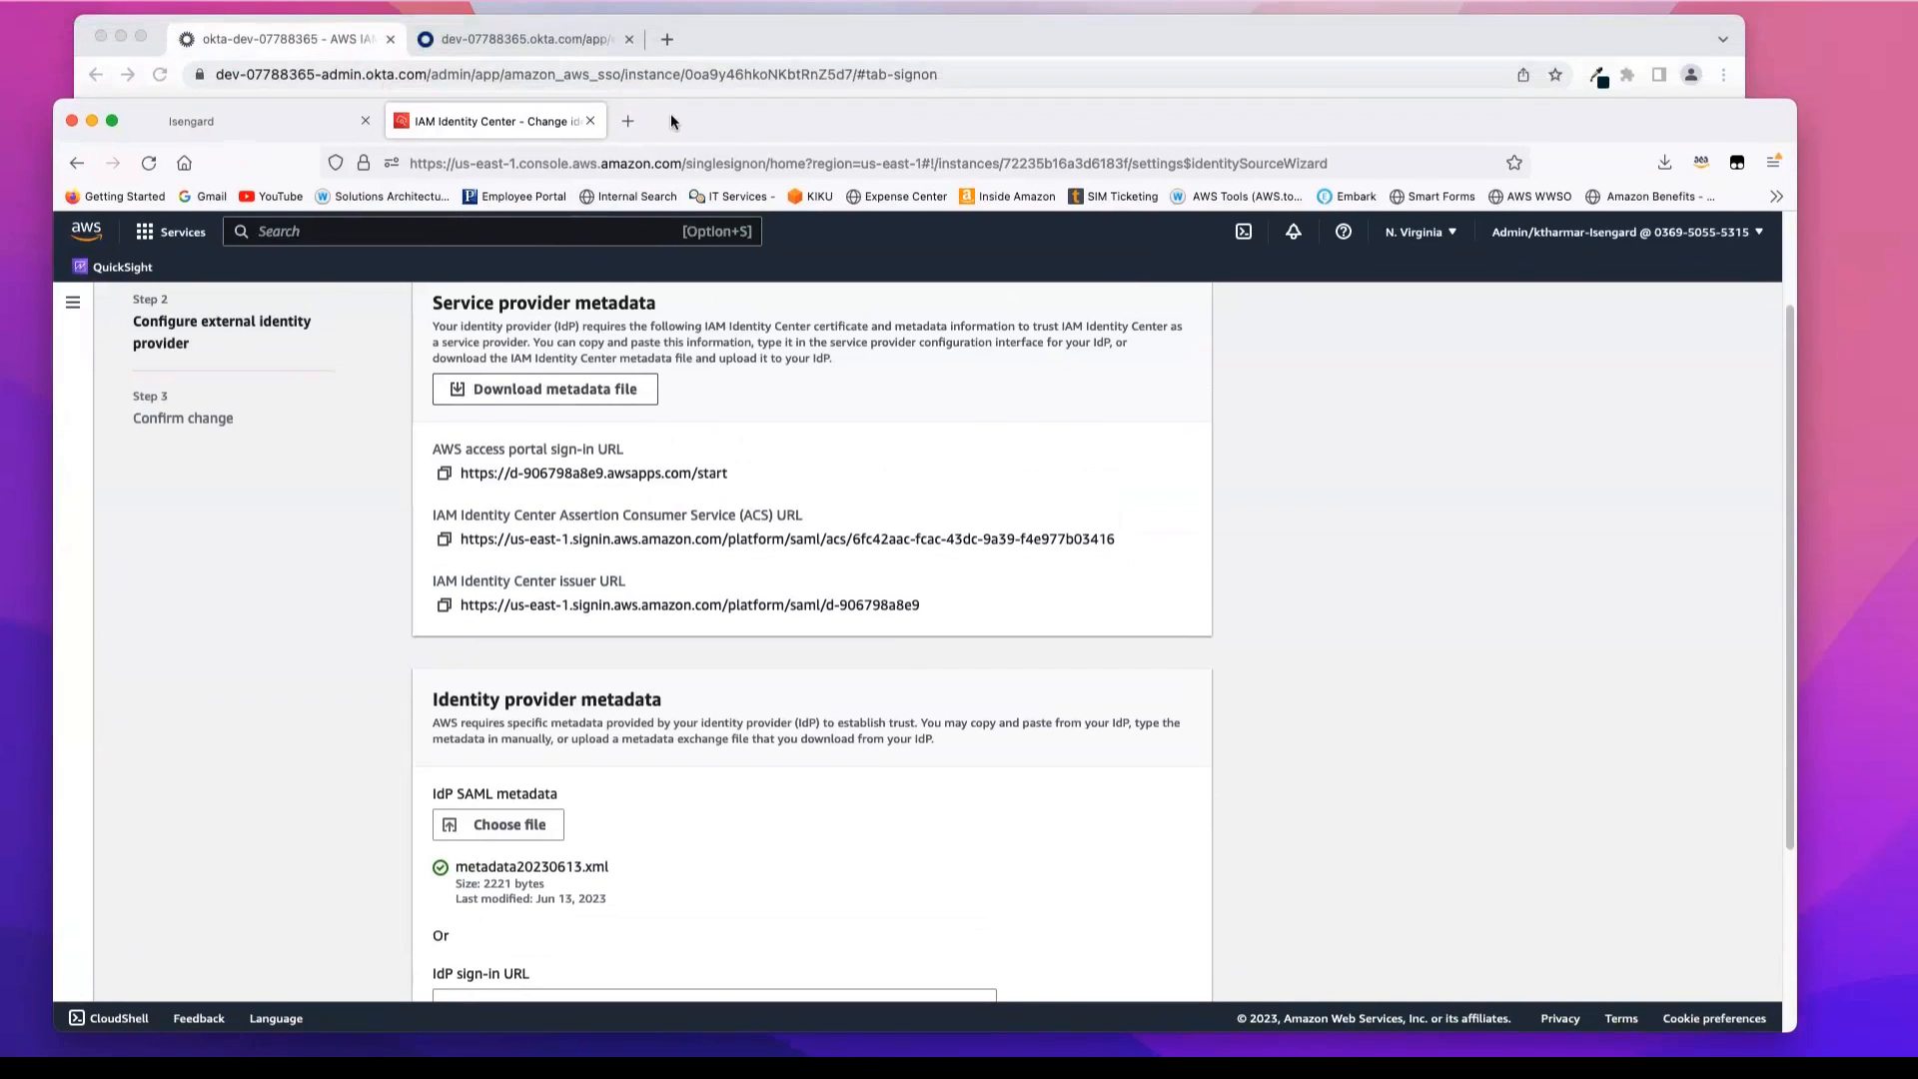
{"action": "left_click_drag", "start_coordinate": [670, 121], "coordinate": [663, 126]}
{"action": "left_click", "coordinate": [275, 40]}
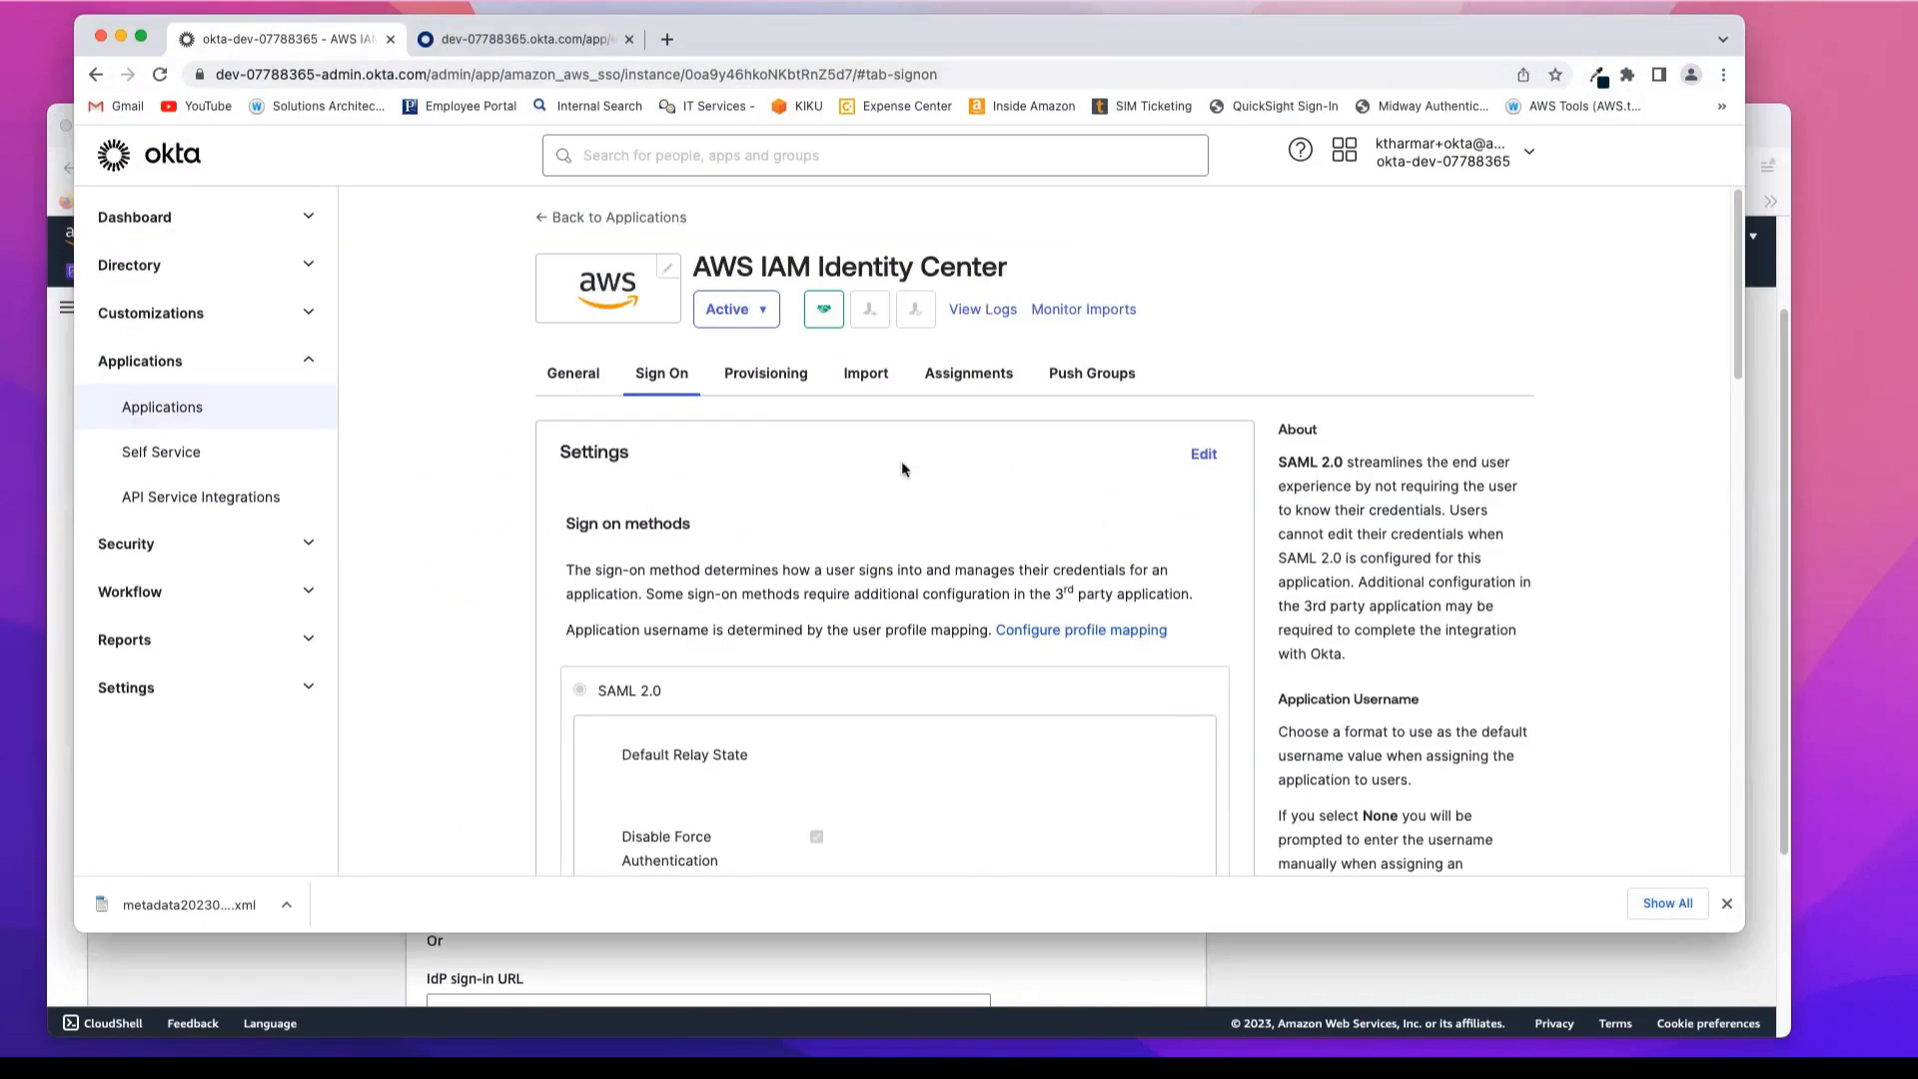
{"action": "scroll", "coordinate": [1007, 575], "scroll_direction": "down", "scroll_amount": 10}
{"action": "scroll", "coordinate": [1007, 574], "scroll_direction": "down", "scroll_amount": 5}
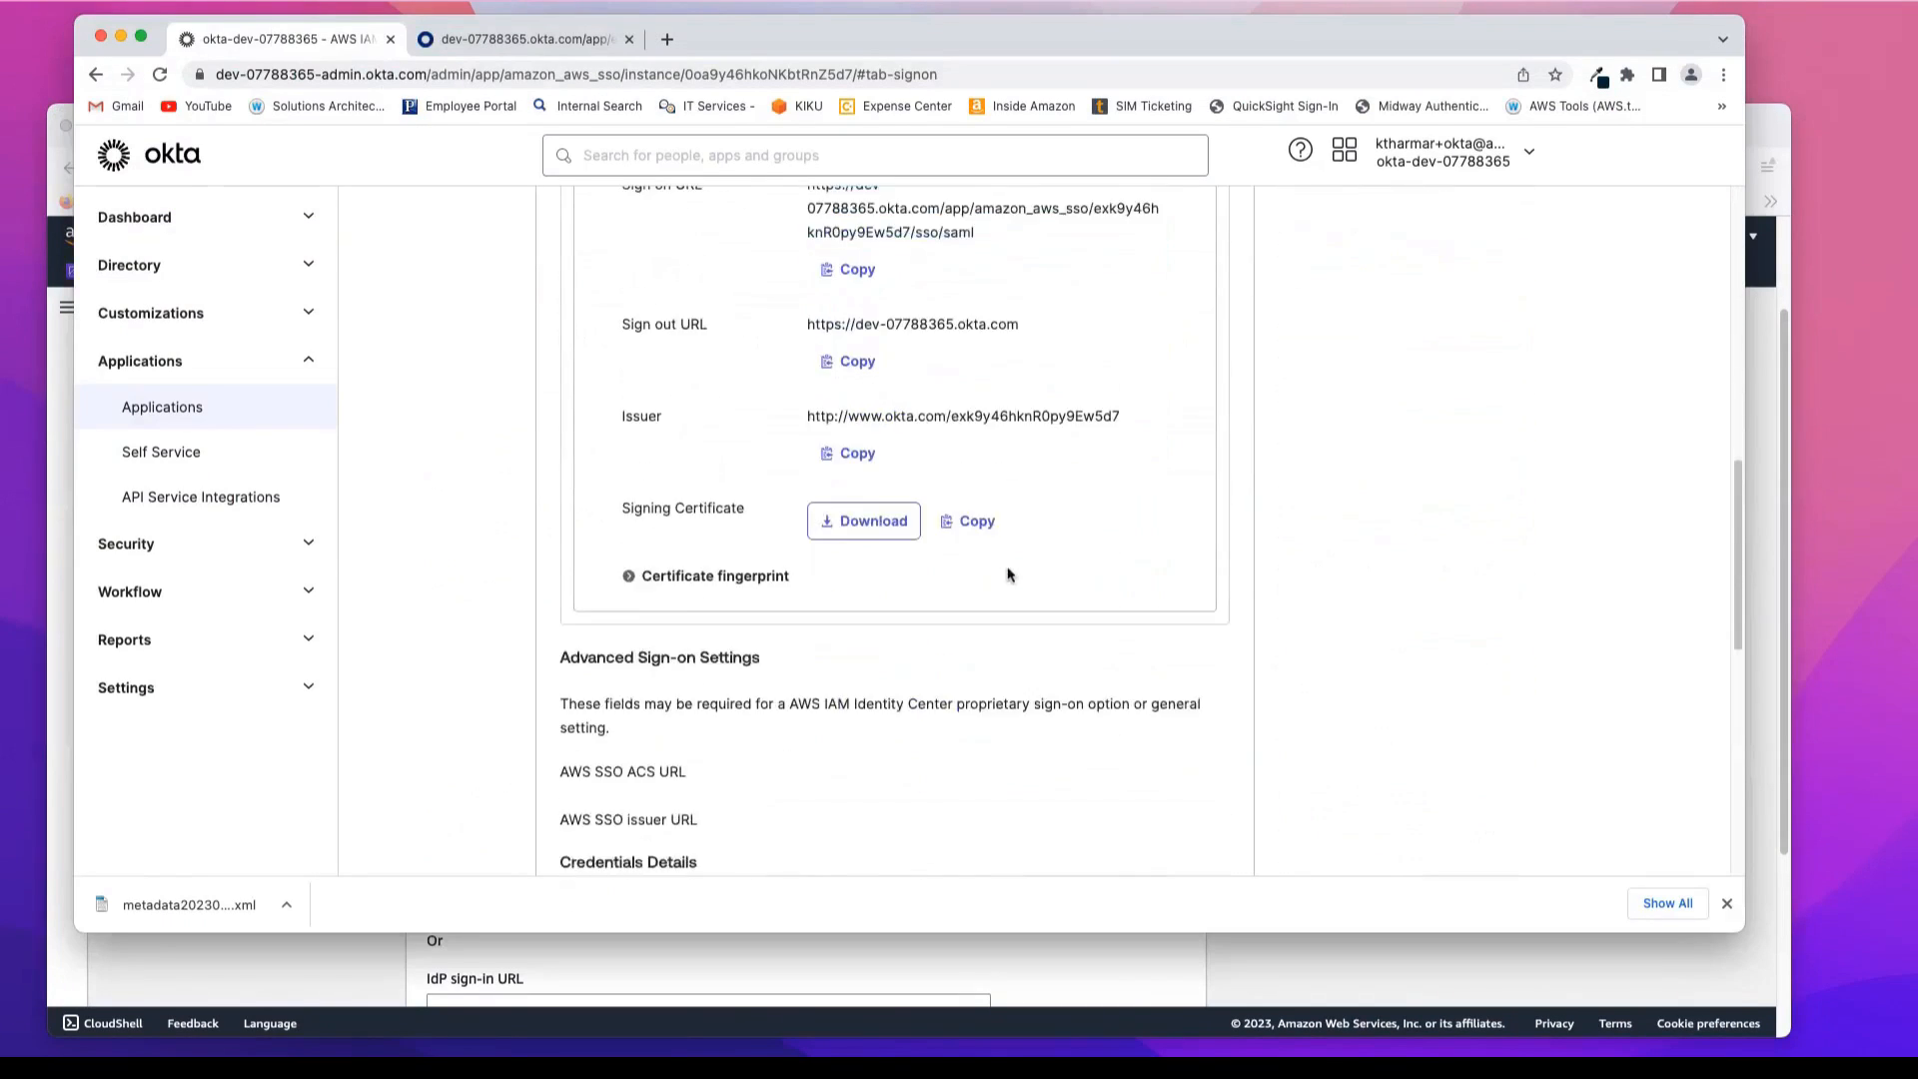
{"action": "scroll", "coordinate": [1007, 574], "scroll_direction": "up", "scroll_amount": 8}
{"action": "scroll", "coordinate": [1009, 575], "scroll_direction": "up", "scroll_amount": 1}
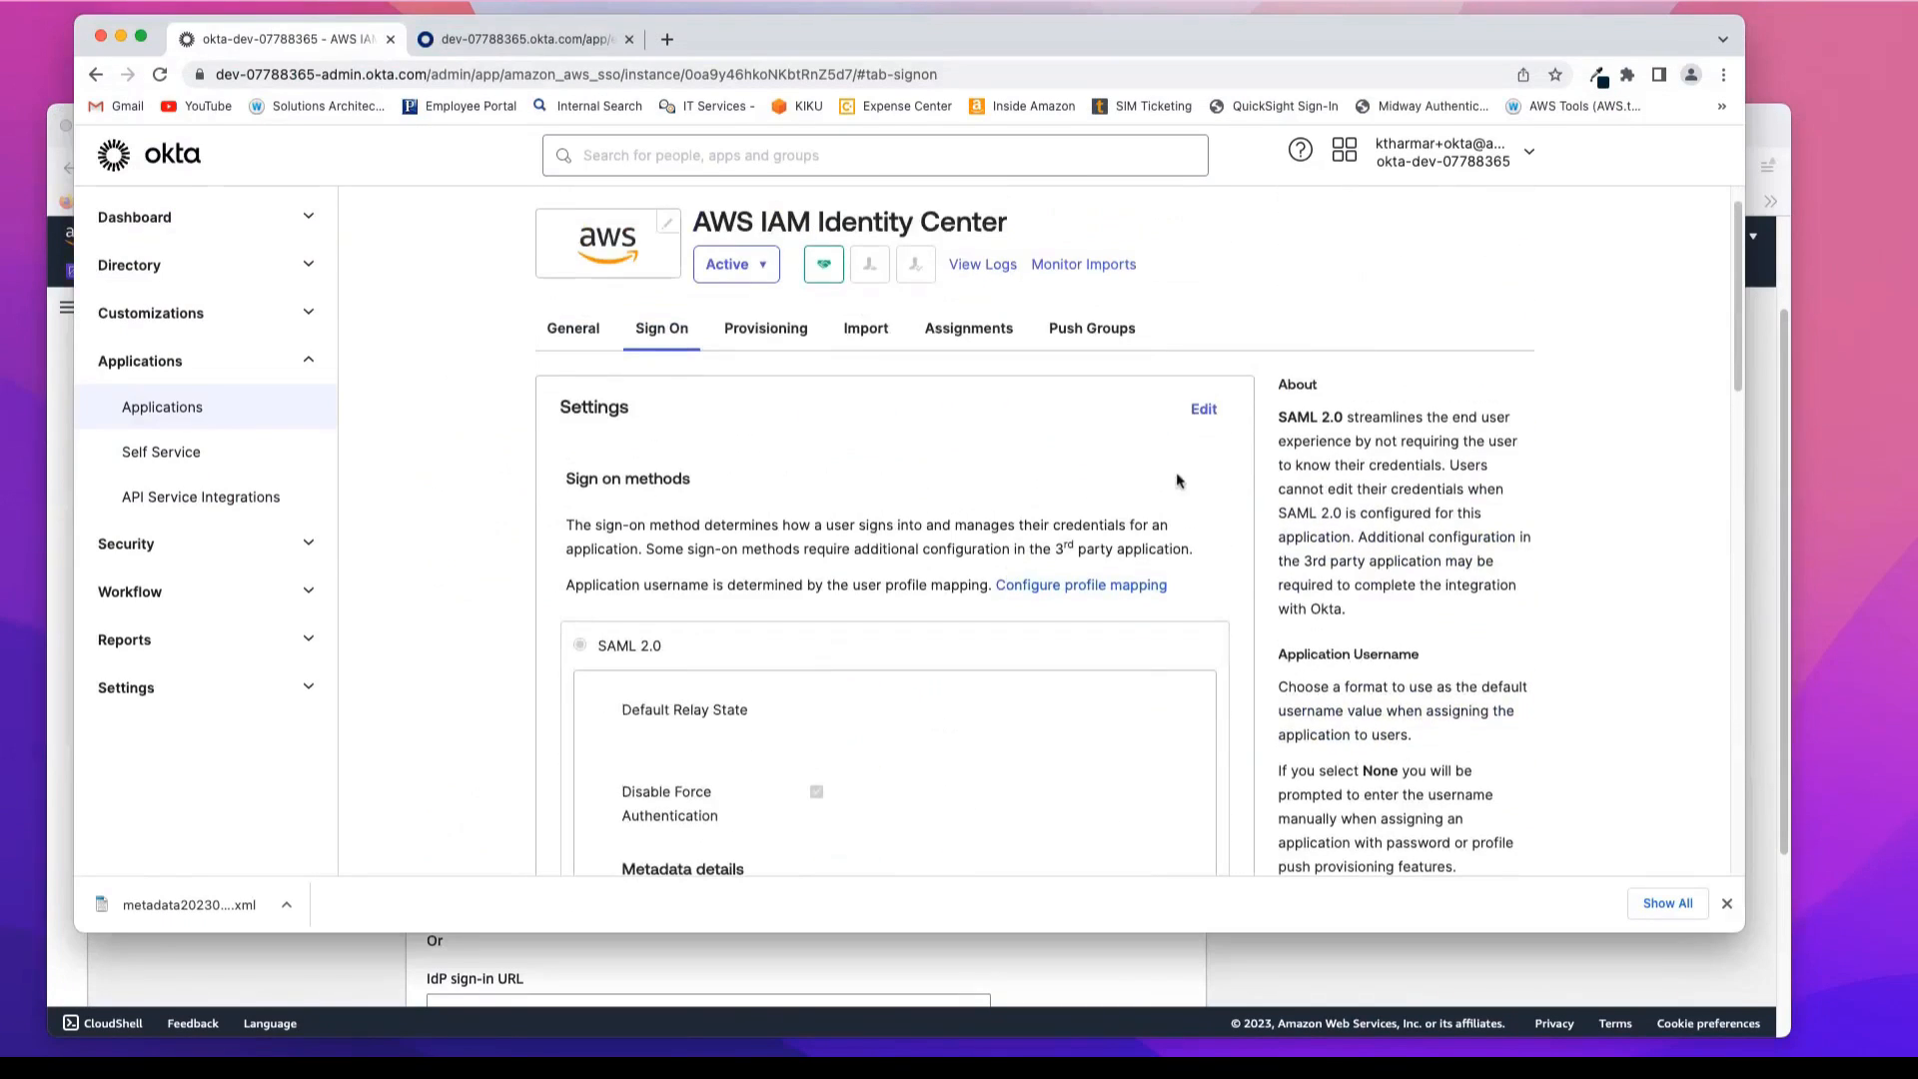
{"action": "left_click", "coordinate": [1204, 411]}
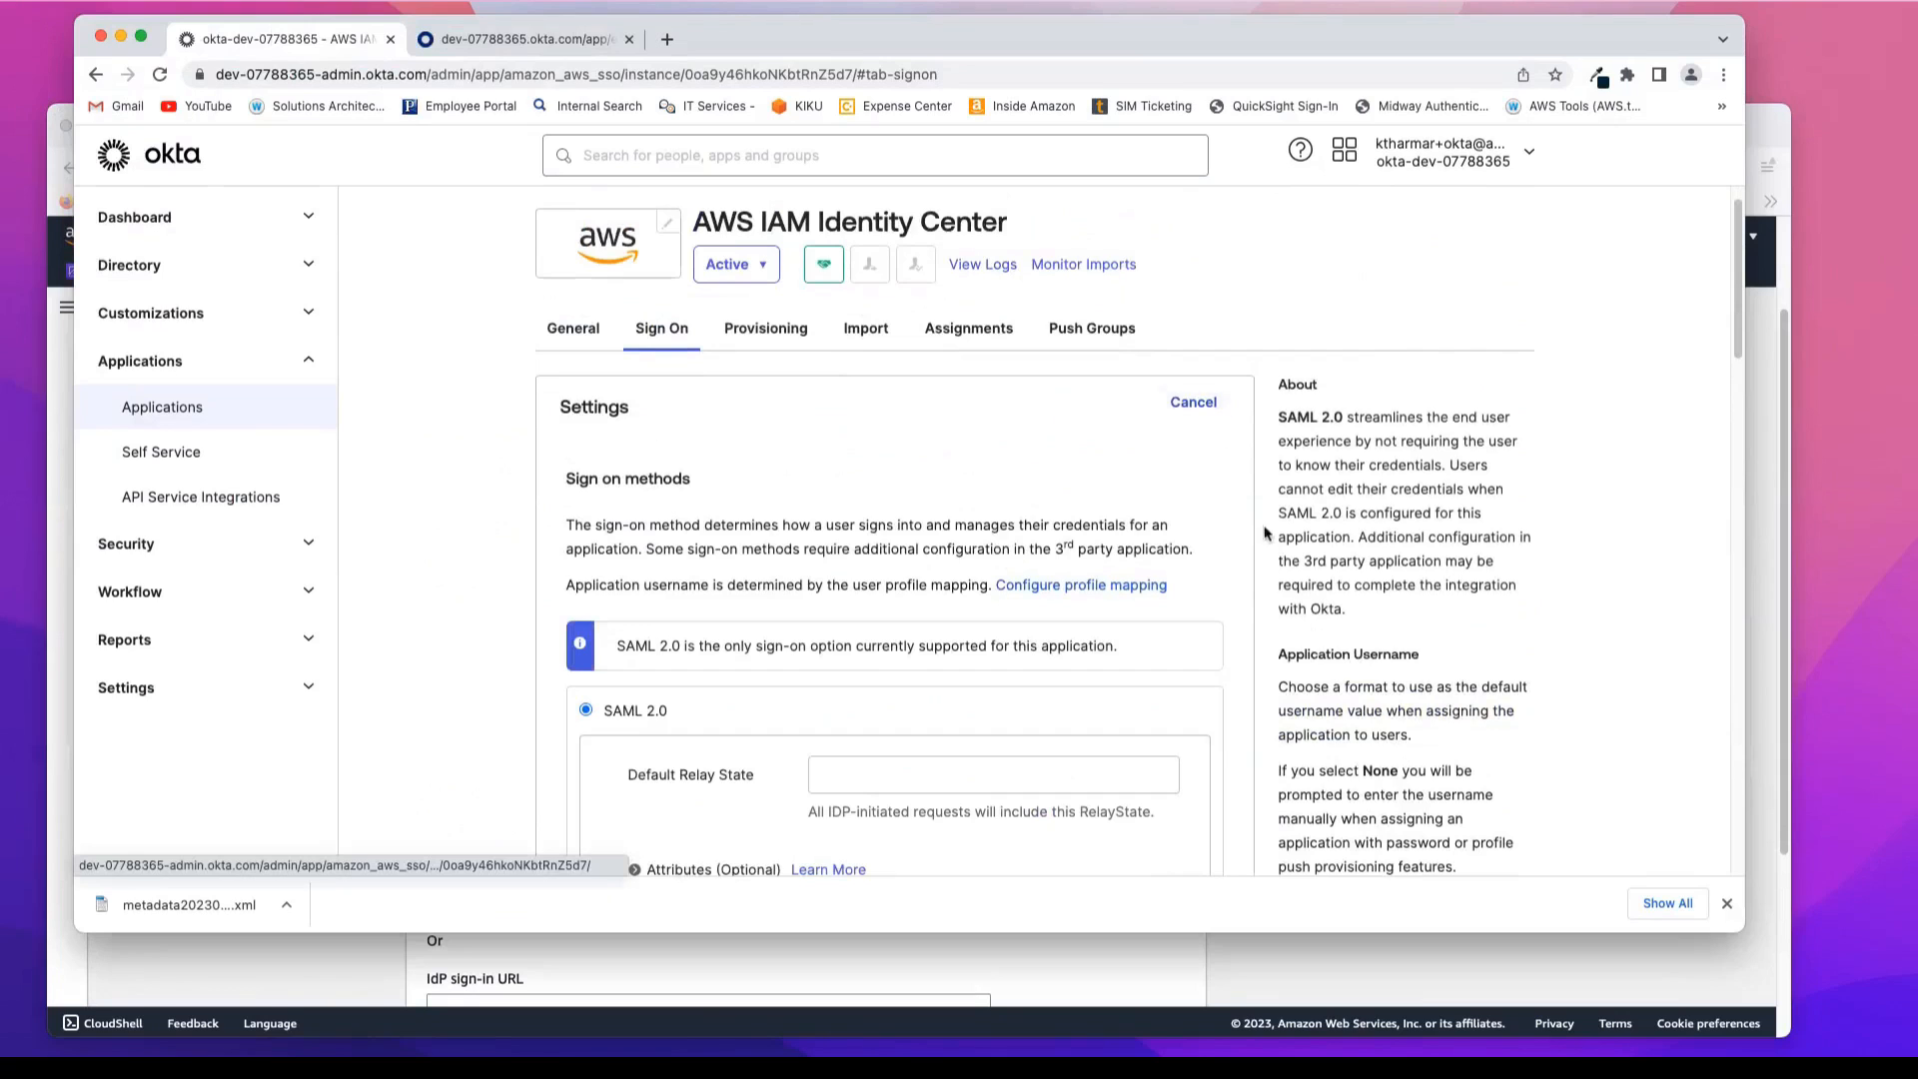
Step: Copy the IAM Identity Center Assertion Consumer Service (ACS) URL from AWS into Okta's AWS SSO ACS URL field
{"action": "scroll", "coordinate": [1239, 598], "scroll_direction": "down", "scroll_amount": 5}
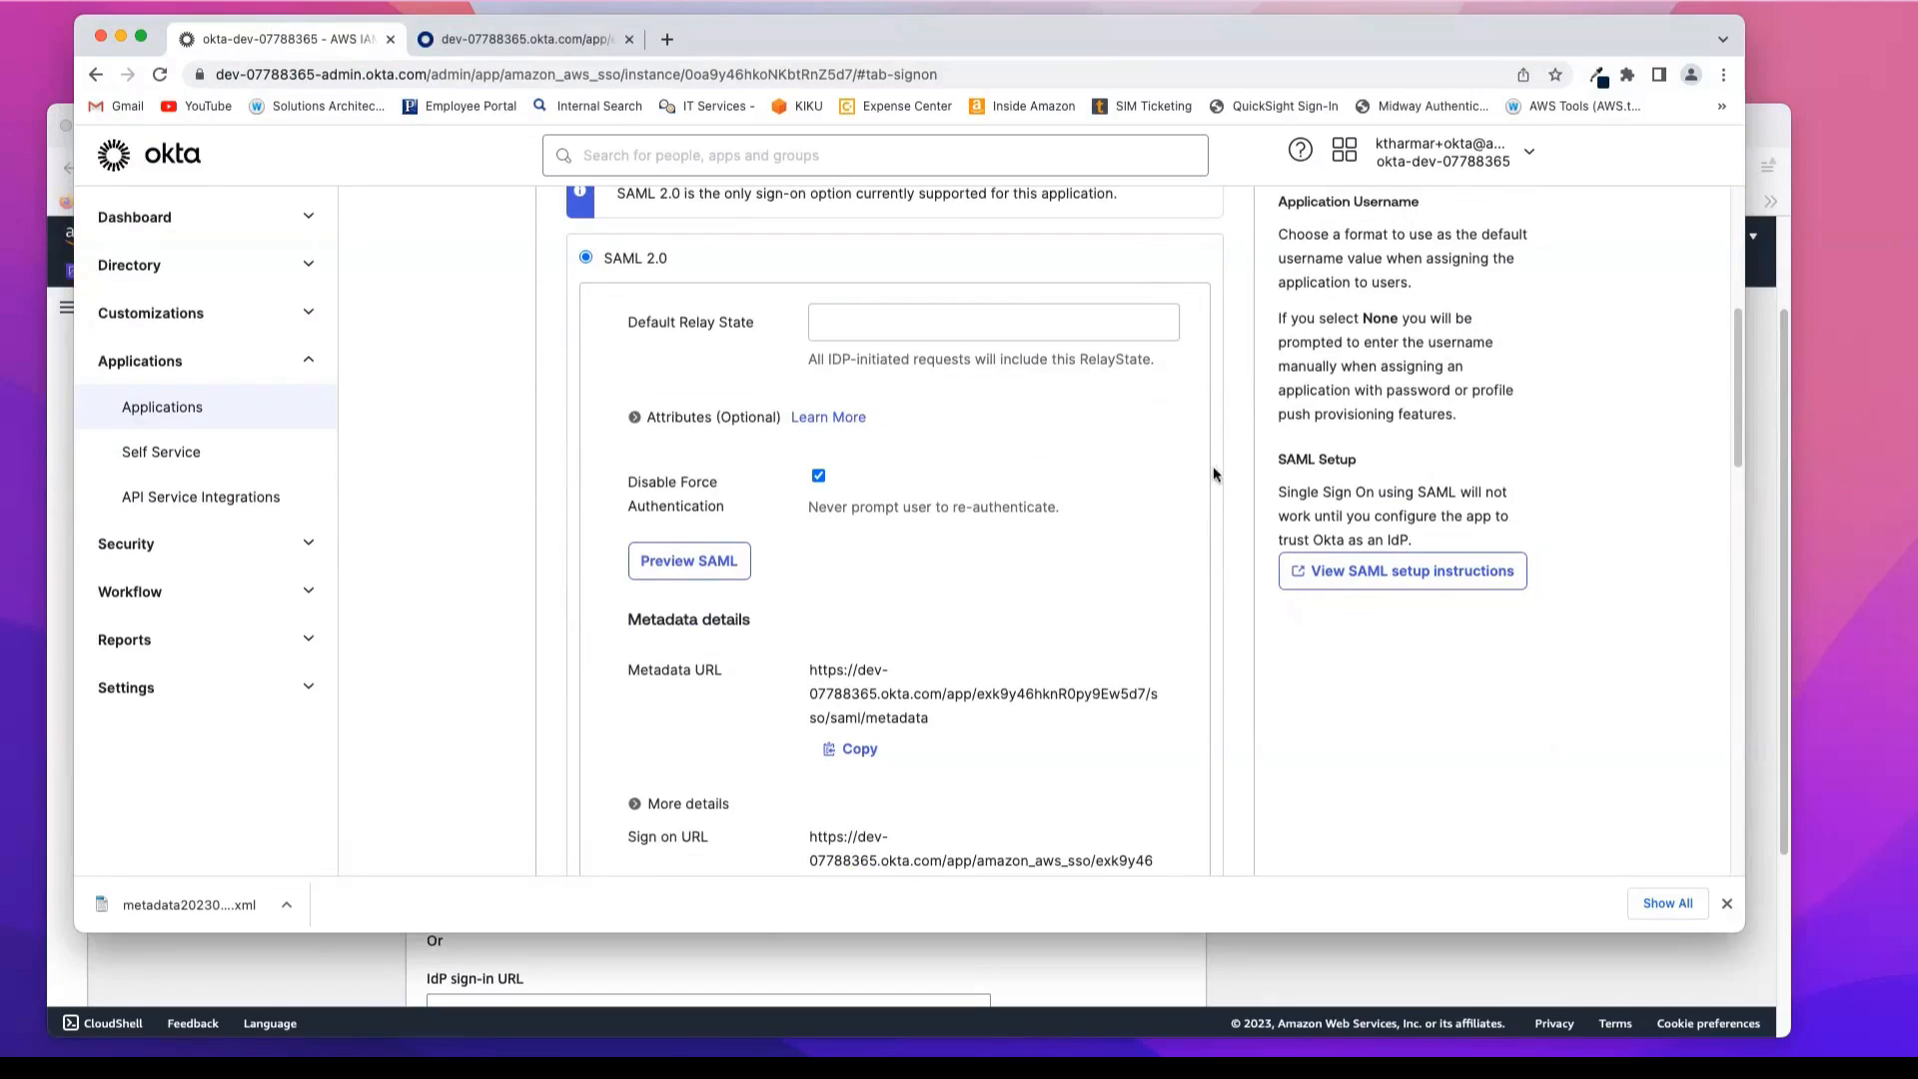
{"action": "scroll", "coordinate": [1213, 483], "scroll_direction": "down", "scroll_amount": 6}
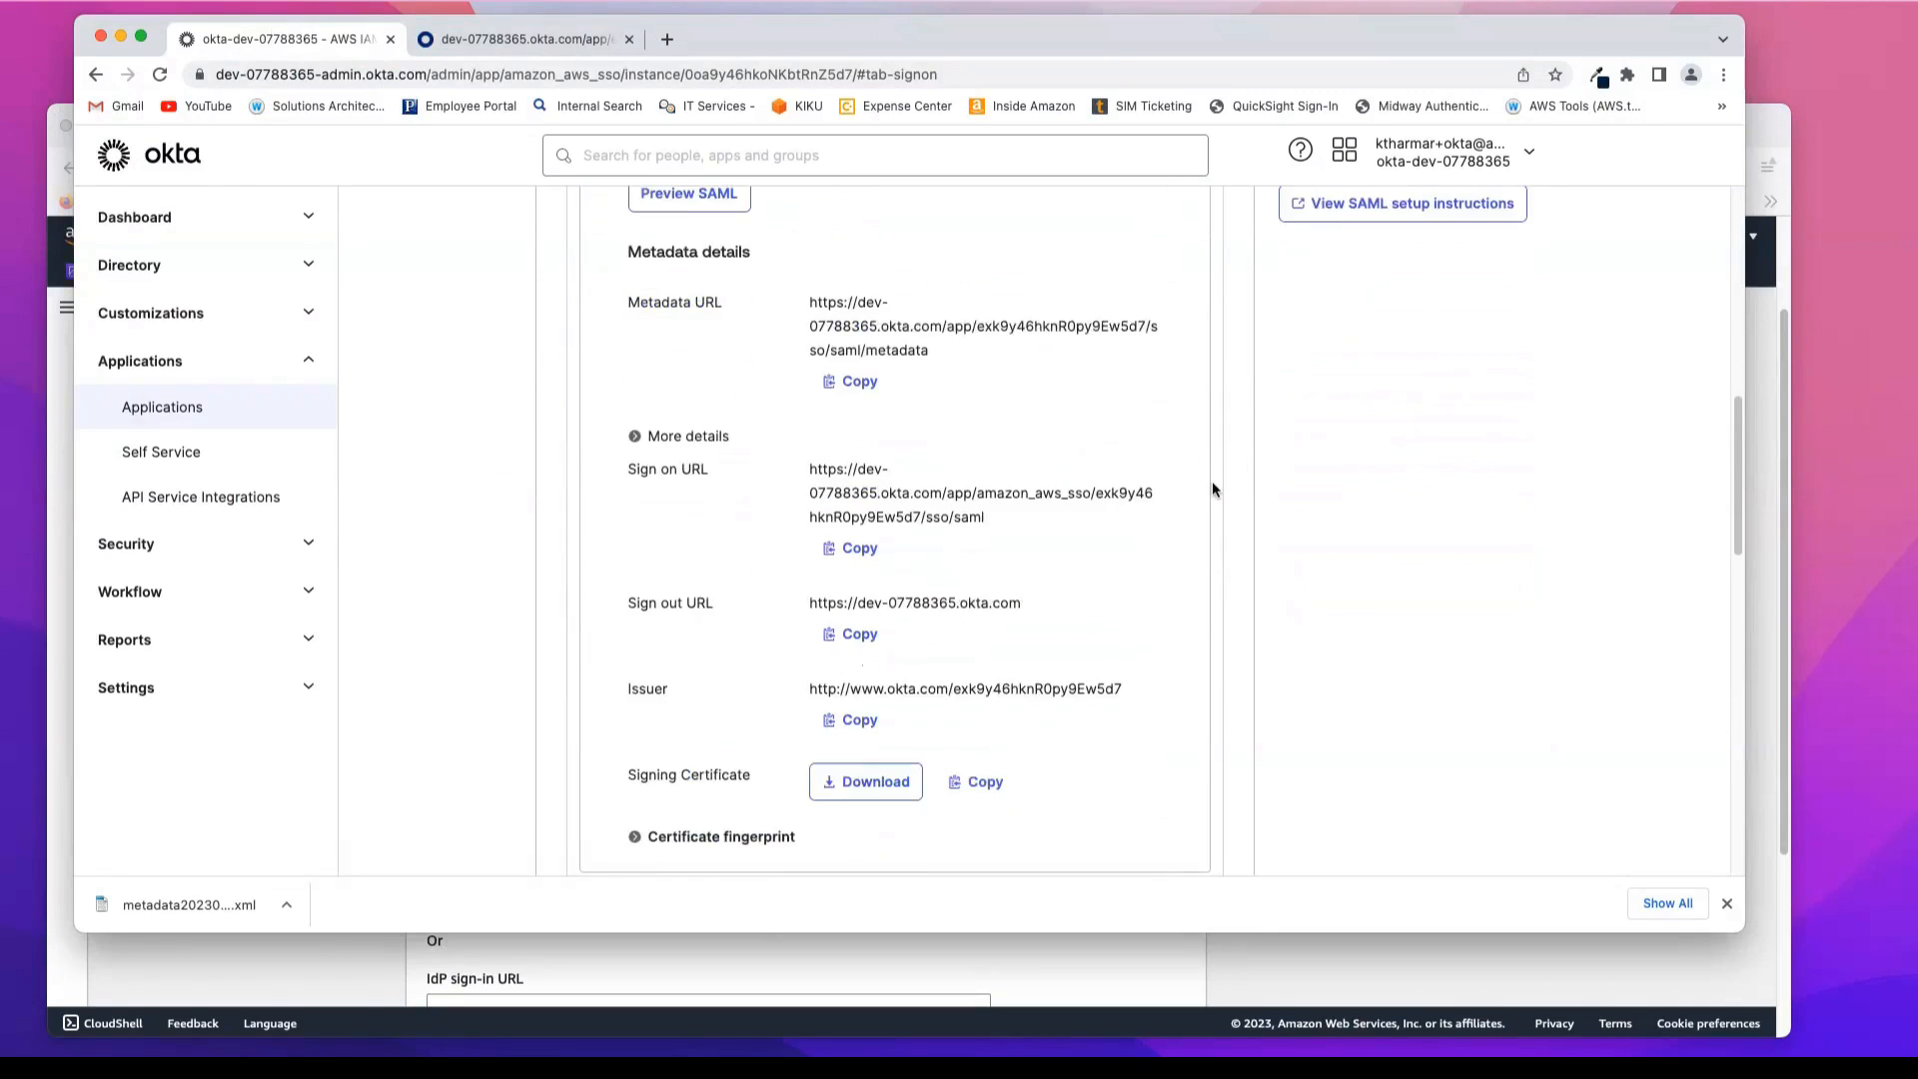
{"action": "scroll", "coordinate": [1213, 488], "scroll_direction": "down", "scroll_amount": 3}
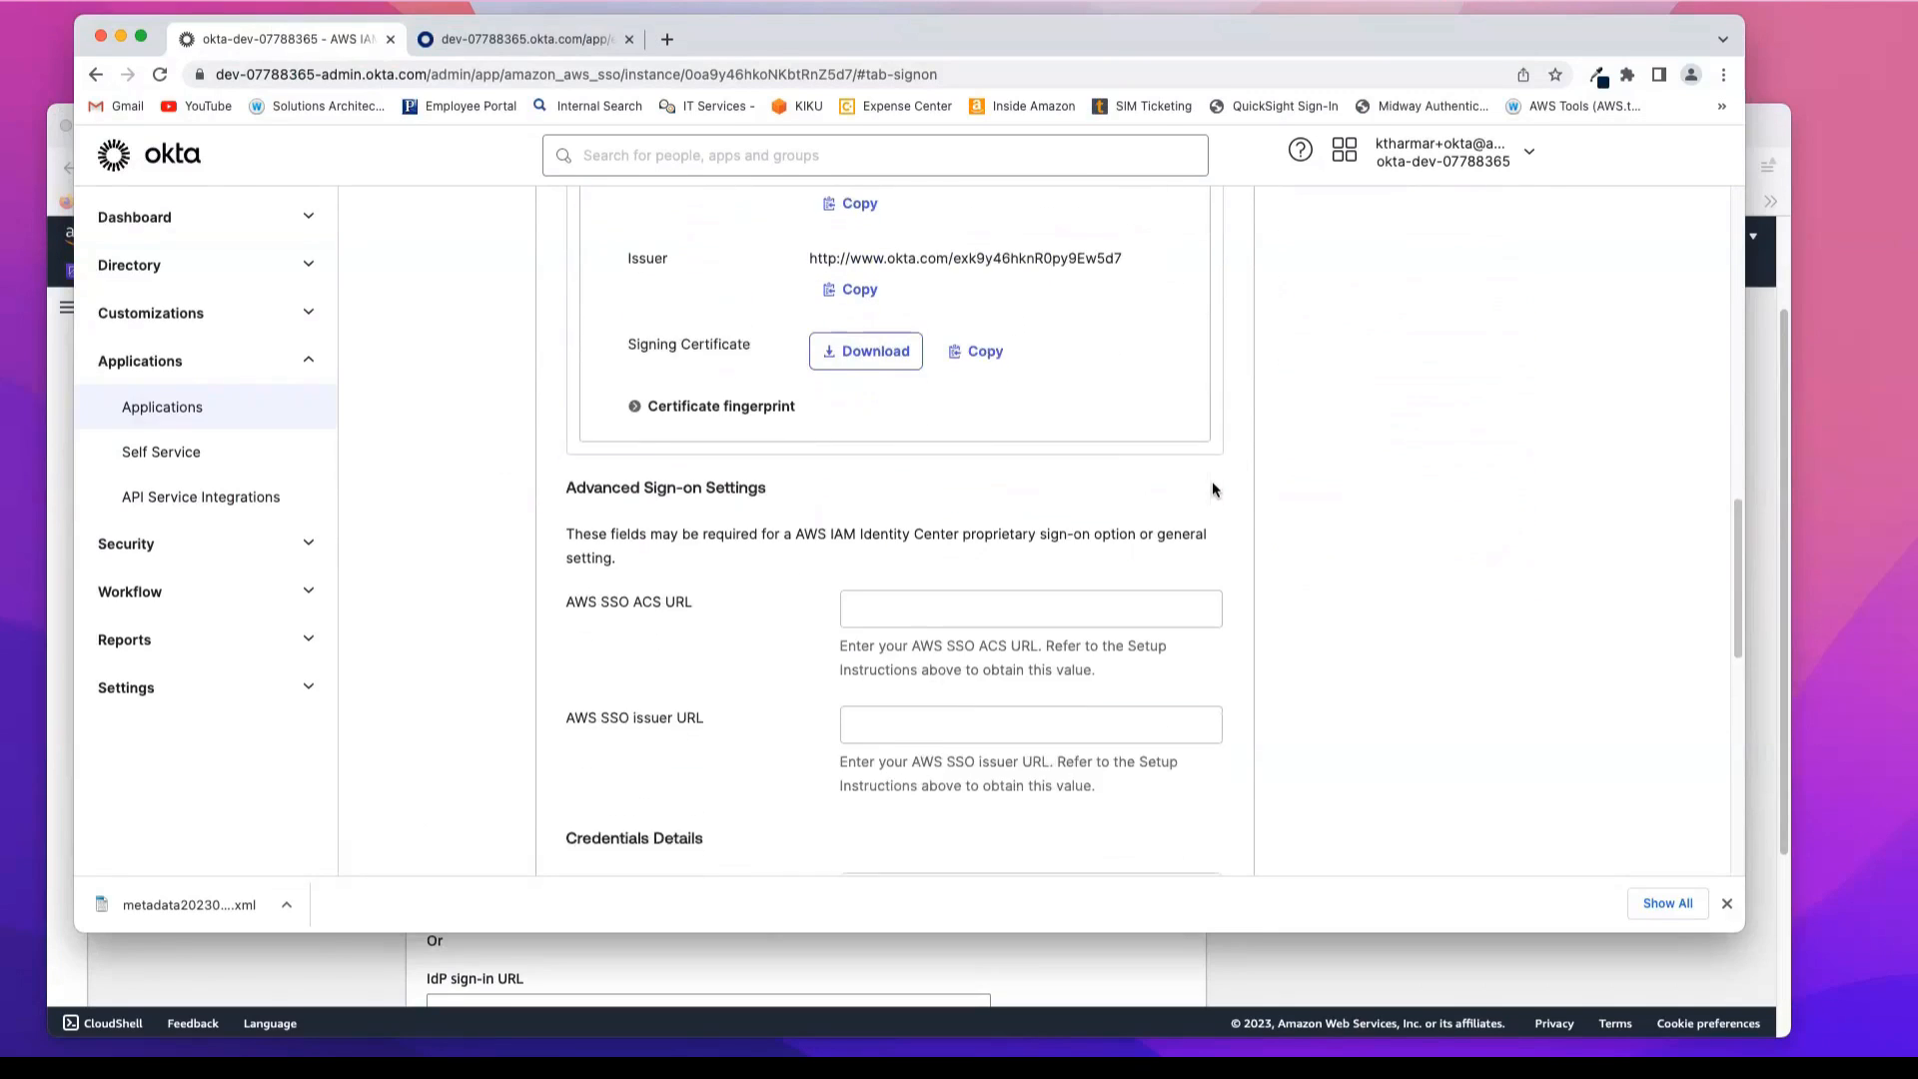
{"action": "left_click", "coordinate": [931, 556]}
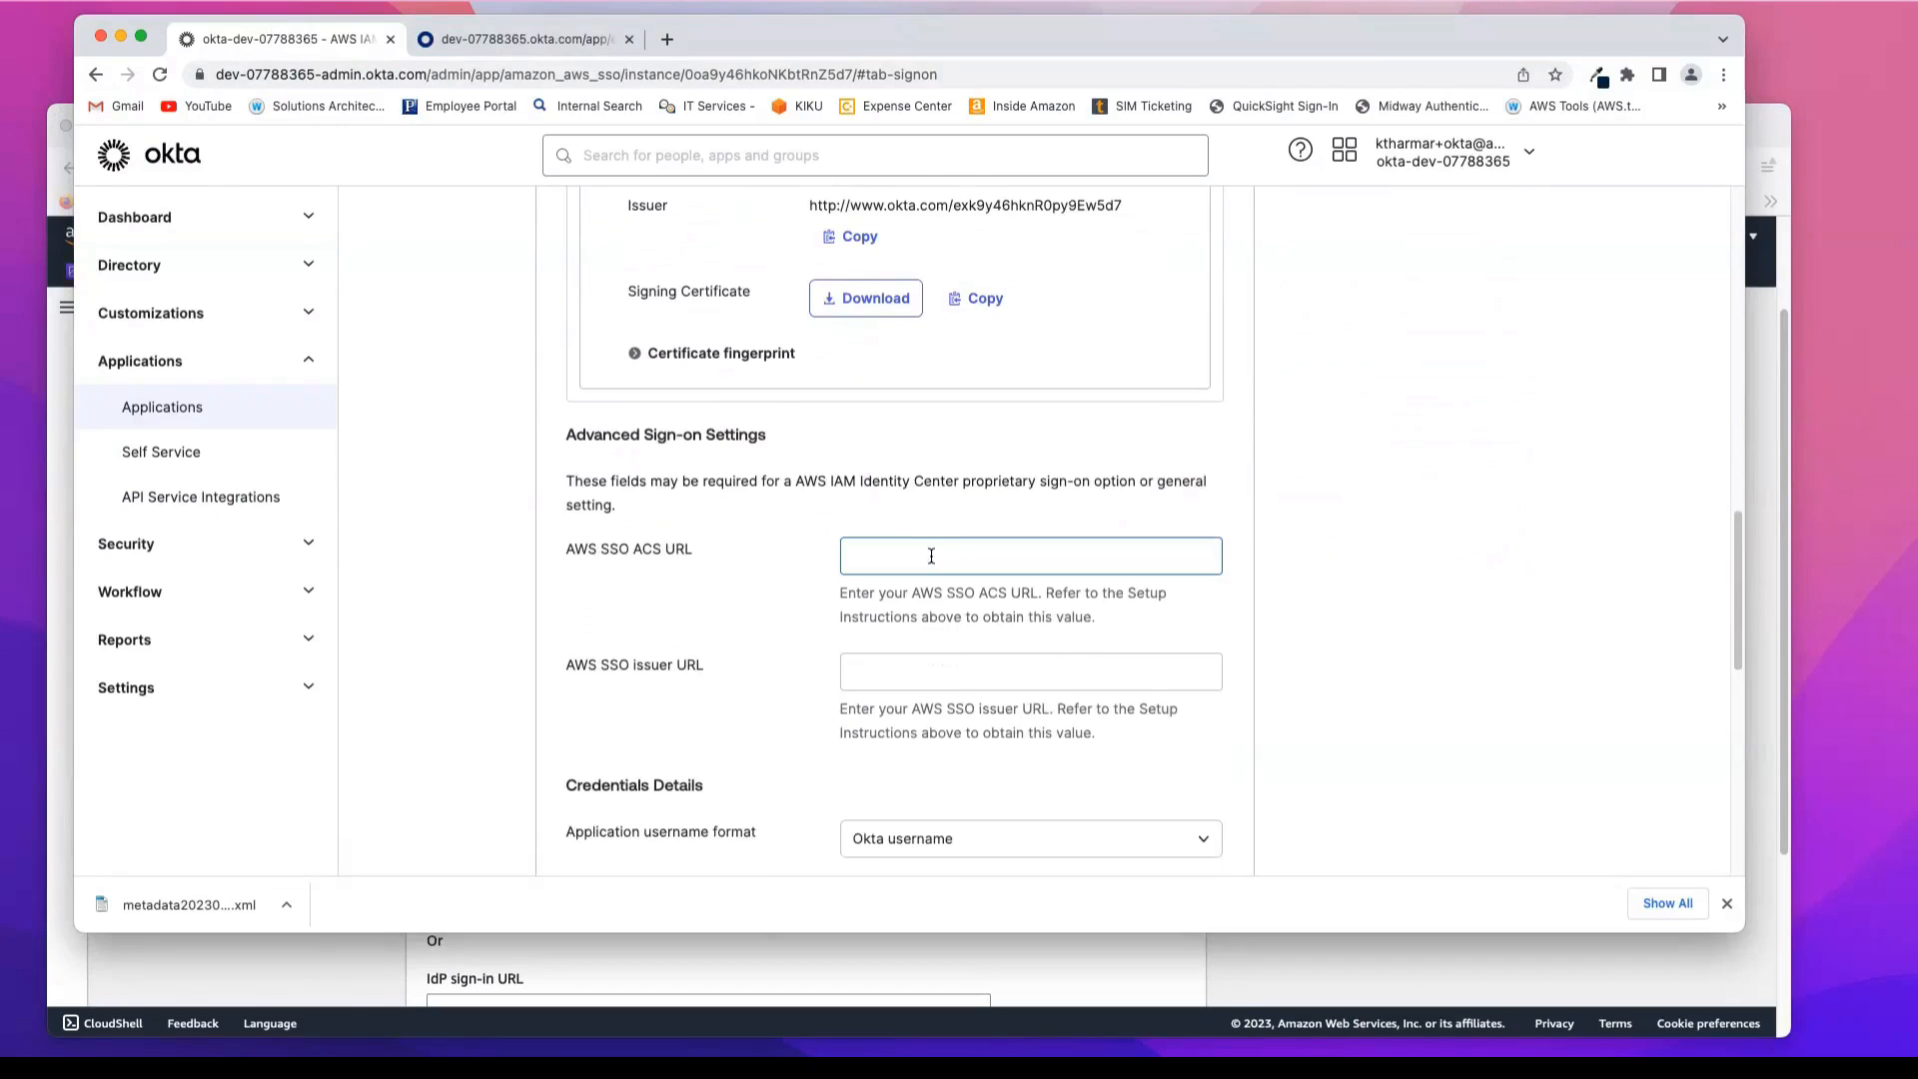
{"action": "left_click", "coordinate": [931, 555]}
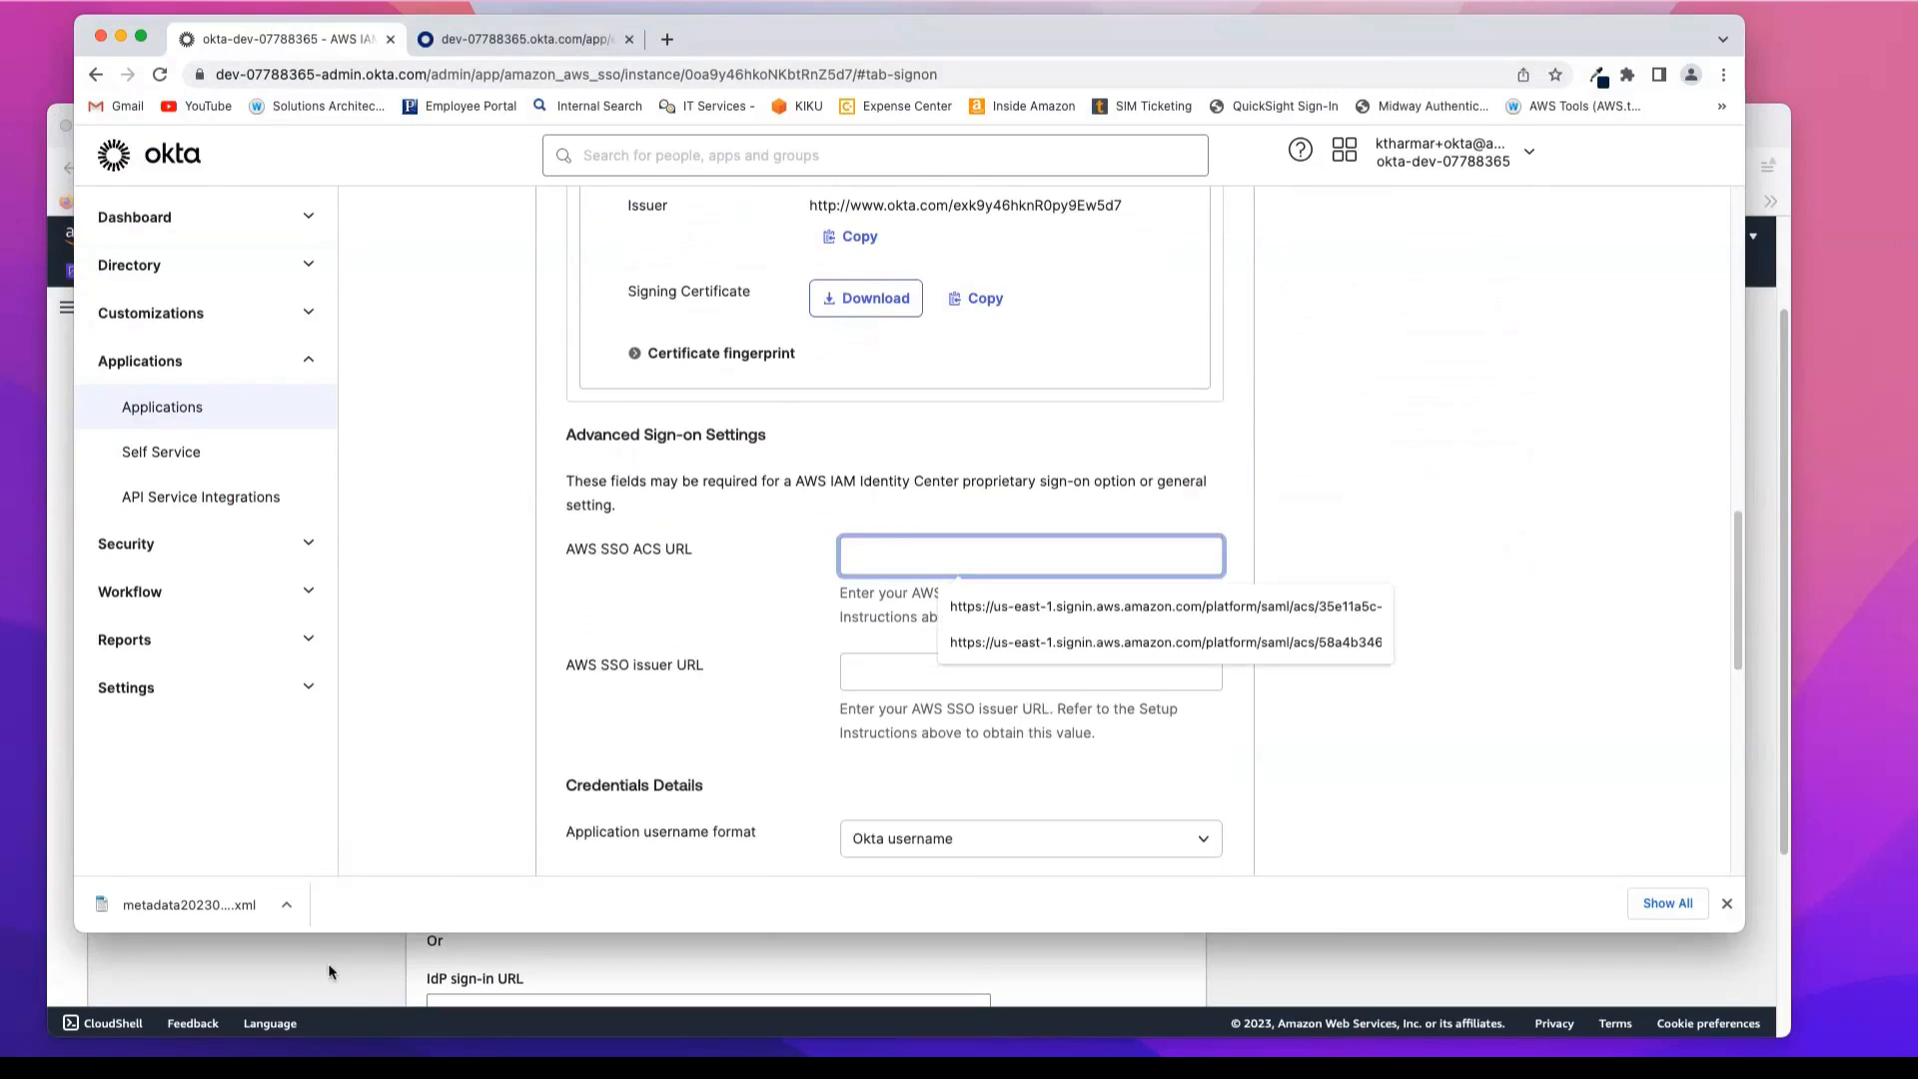
{"action": "left_click", "coordinate": [330, 971]}
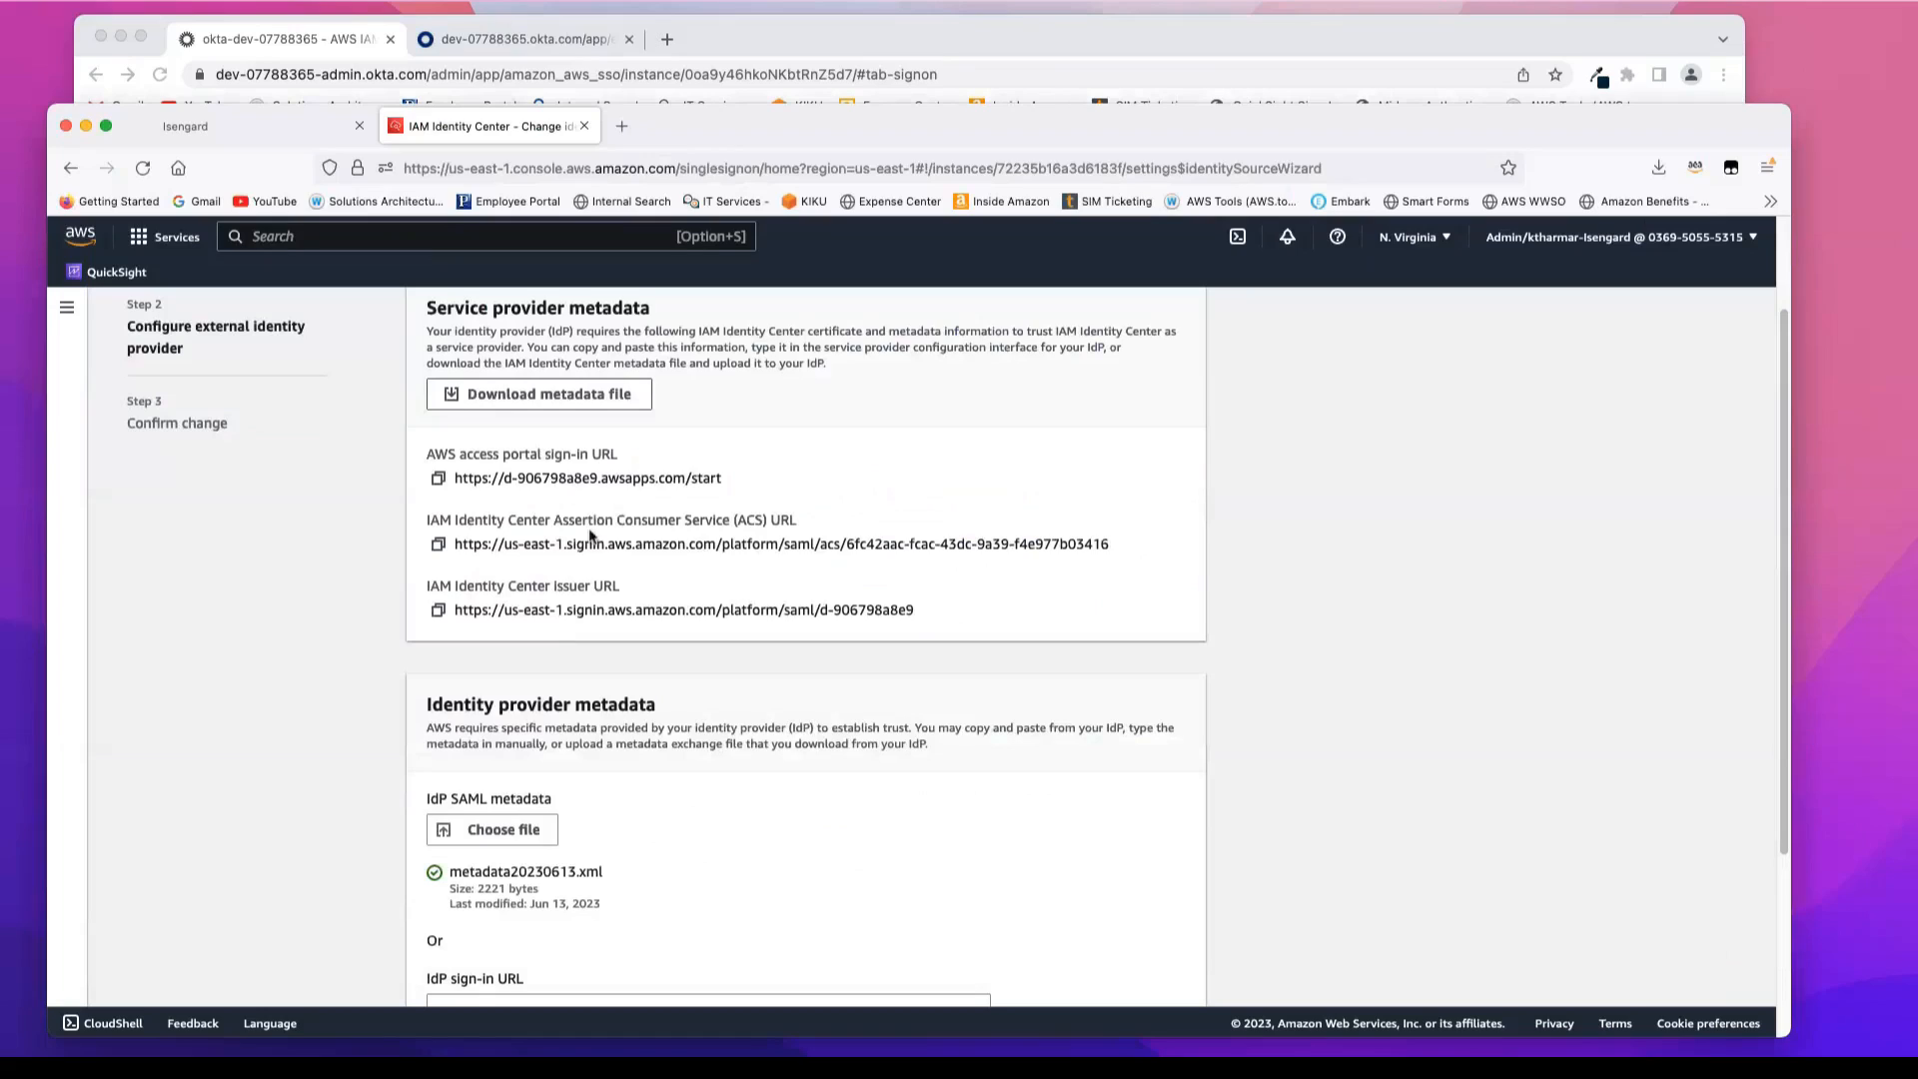
{"action": "left_click_drag", "start_coordinate": [431, 526], "coordinate": [772, 518]}
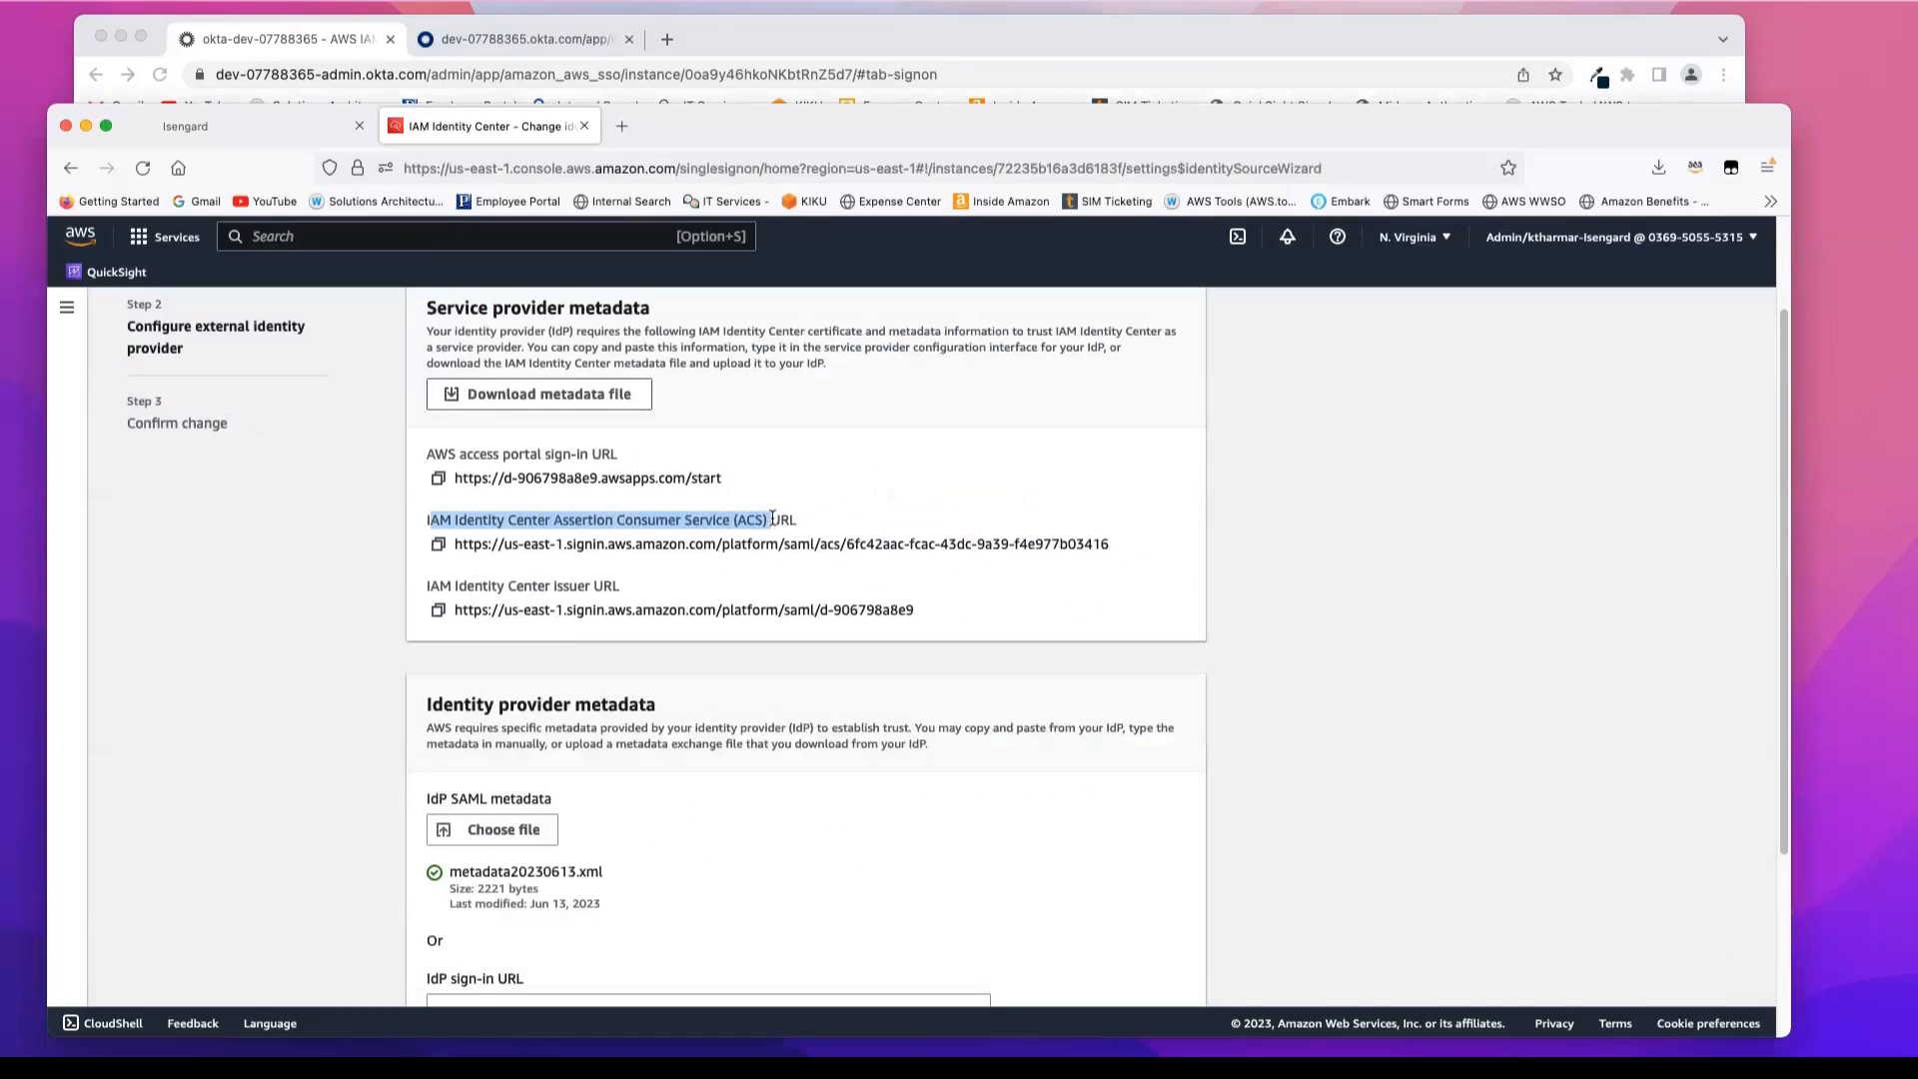
{"action": "left_click", "coordinate": [439, 544]}
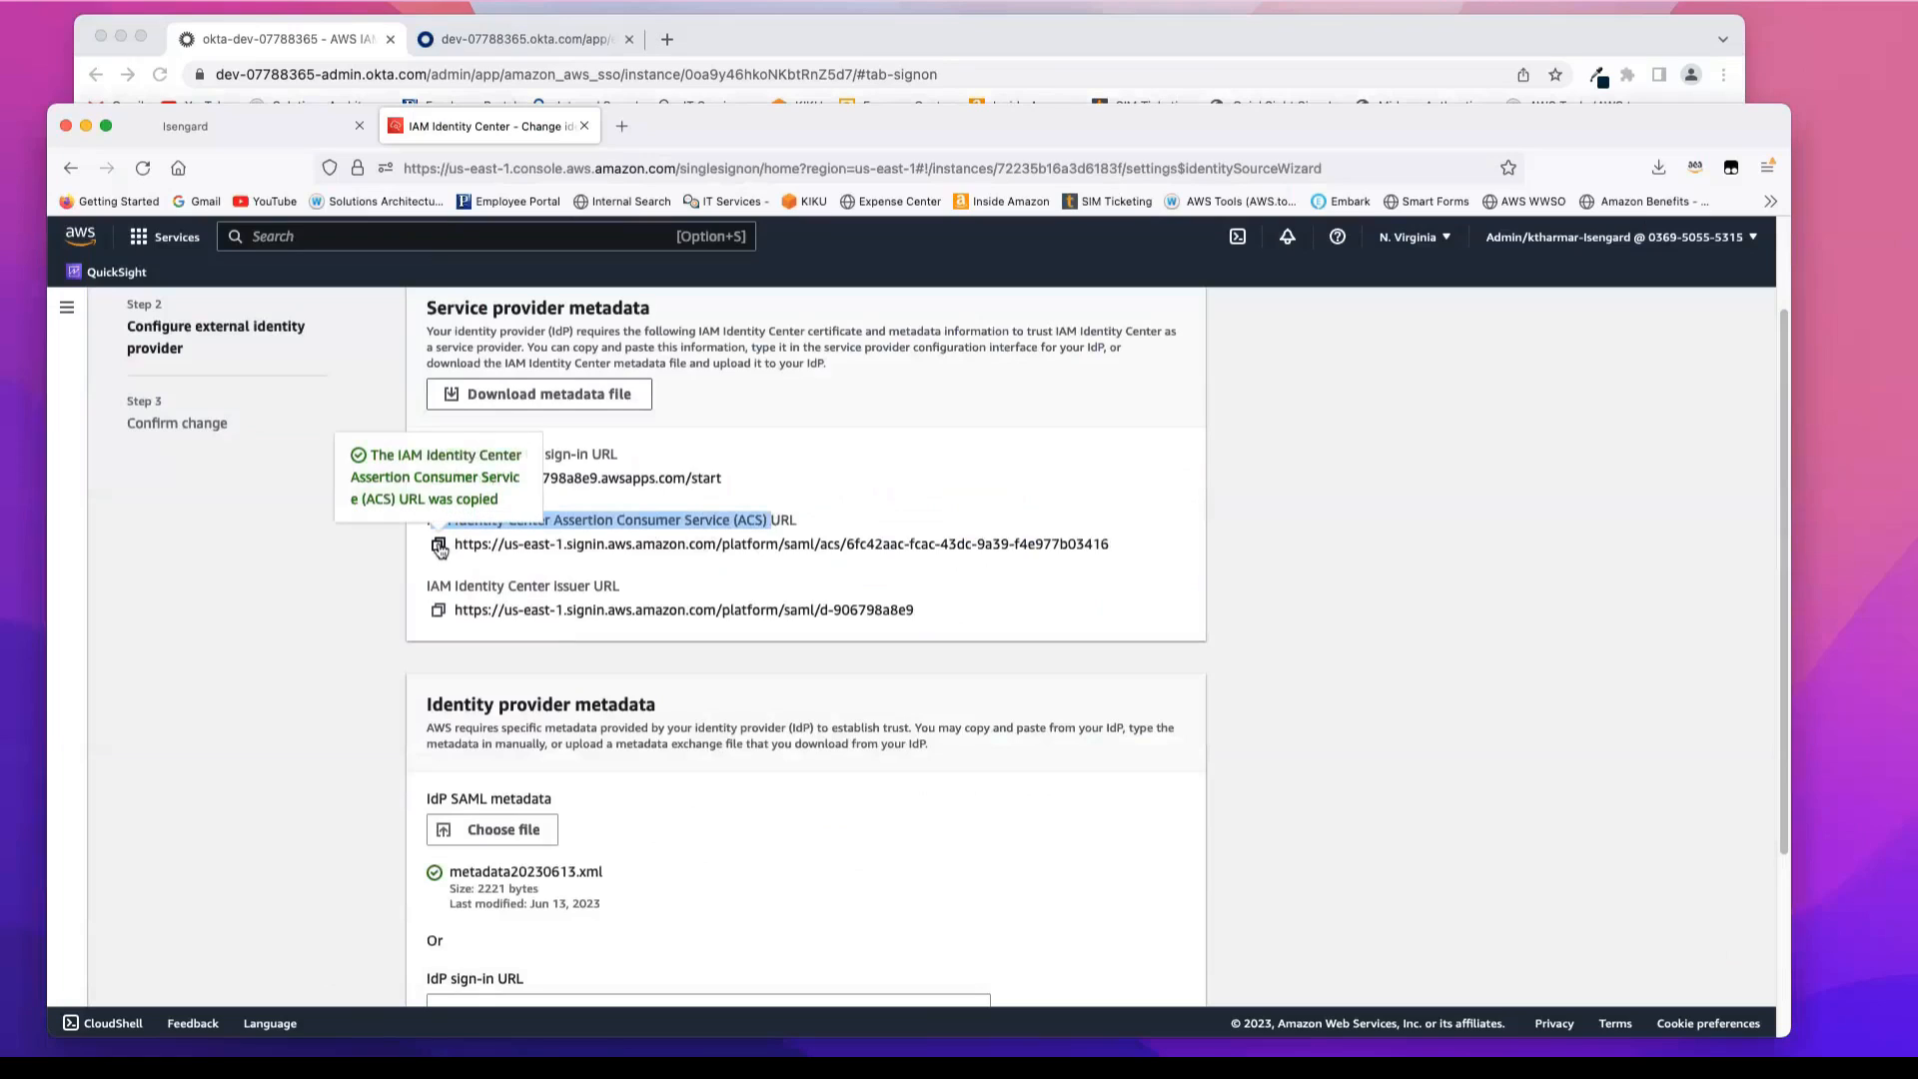
{"action": "left_click", "coordinate": [267, 47]}
{"action": "left_click", "coordinate": [919, 549]}
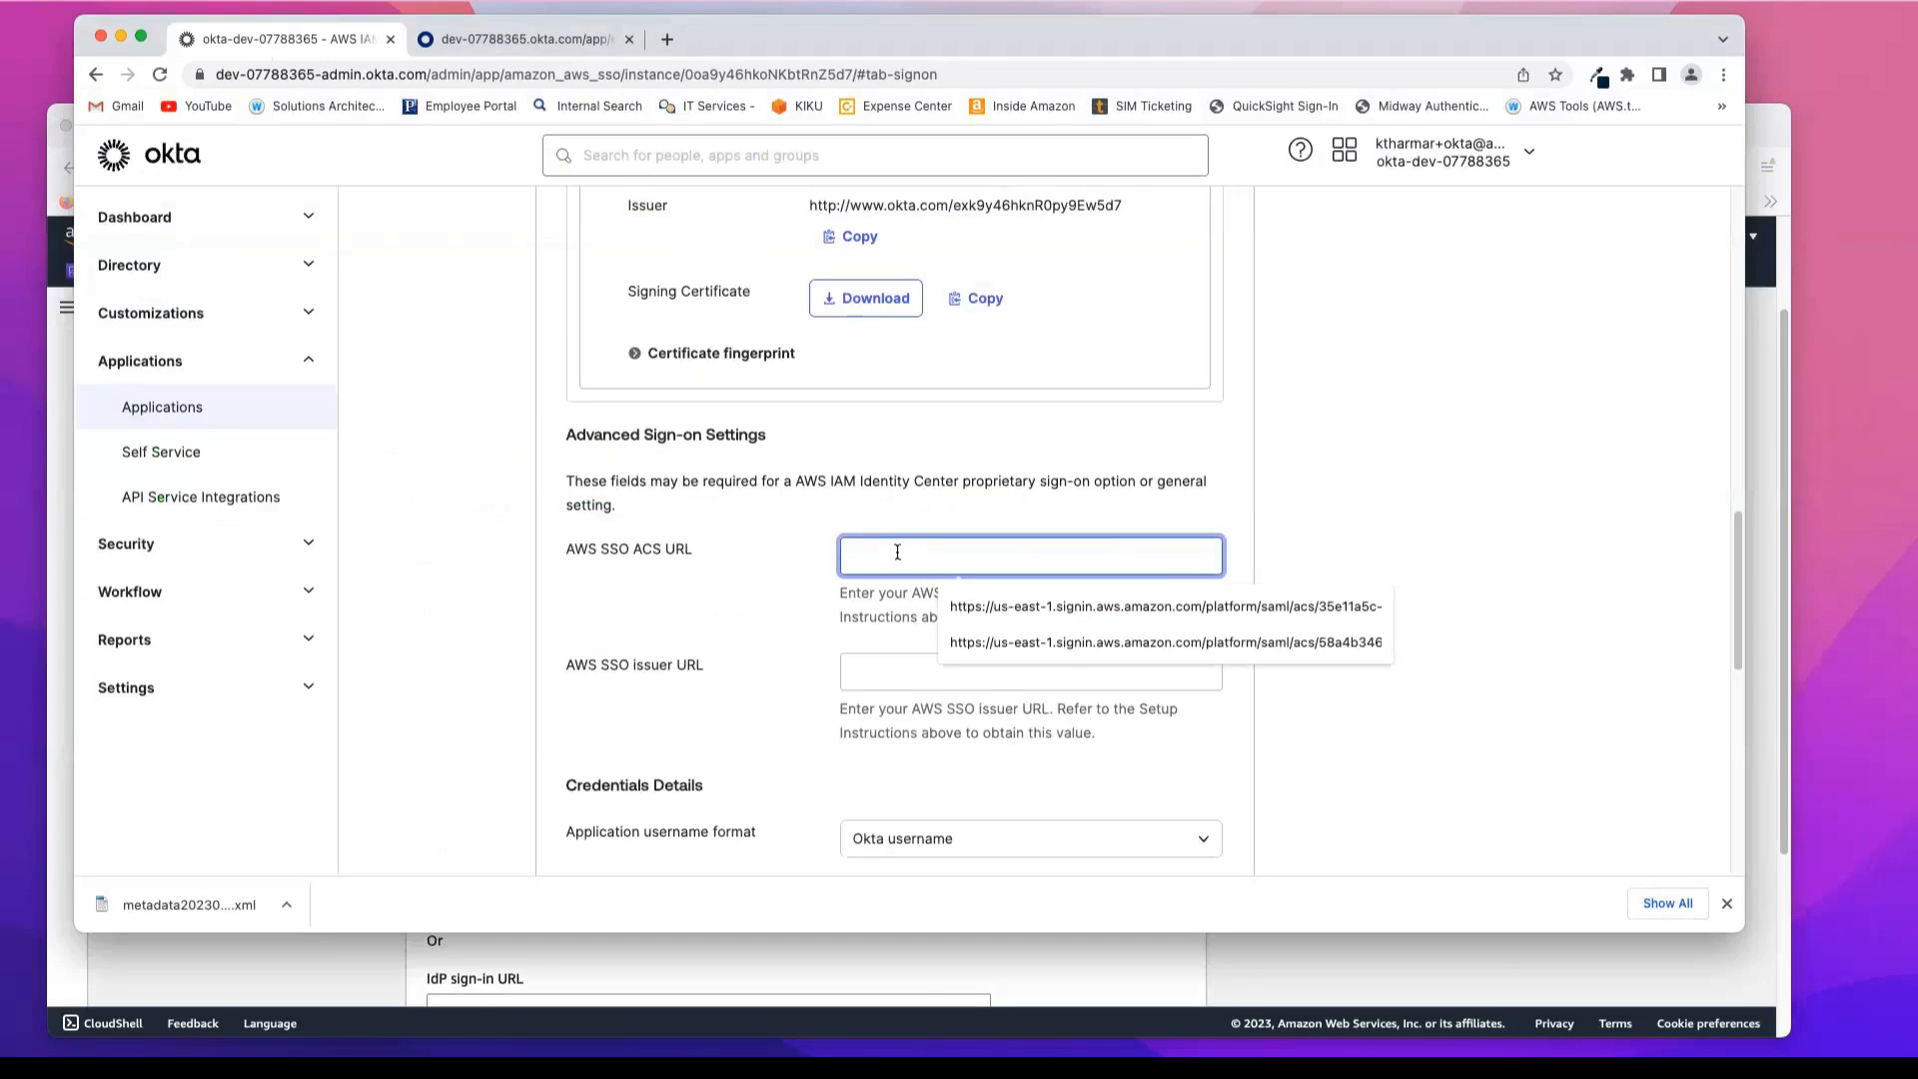
{"action": "key", "text": "super+v"}
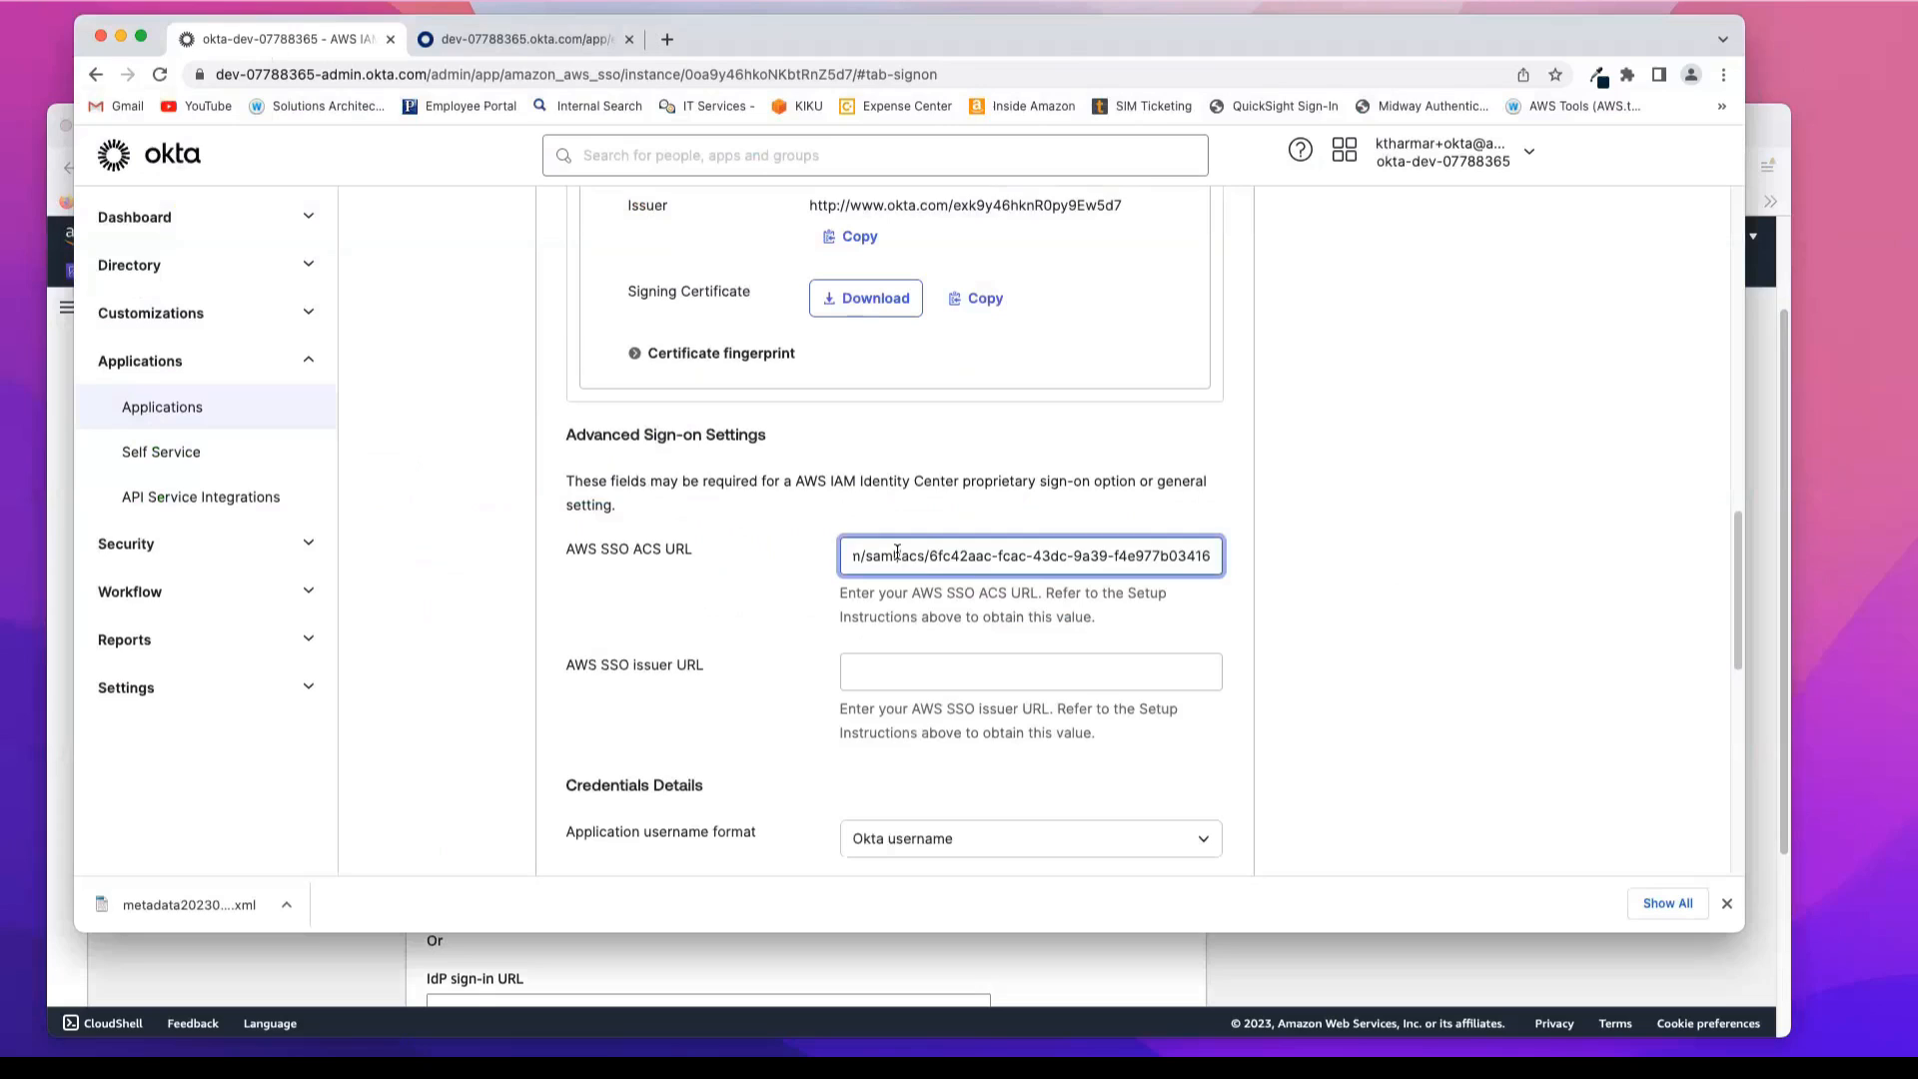
Step: Copy the IAM Identity Center issuer URL from AWS into Okta's AWS SSO issuer URL field
{"action": "left_click", "coordinate": [912, 671]}
{"action": "left_click", "coordinate": [339, 947]}
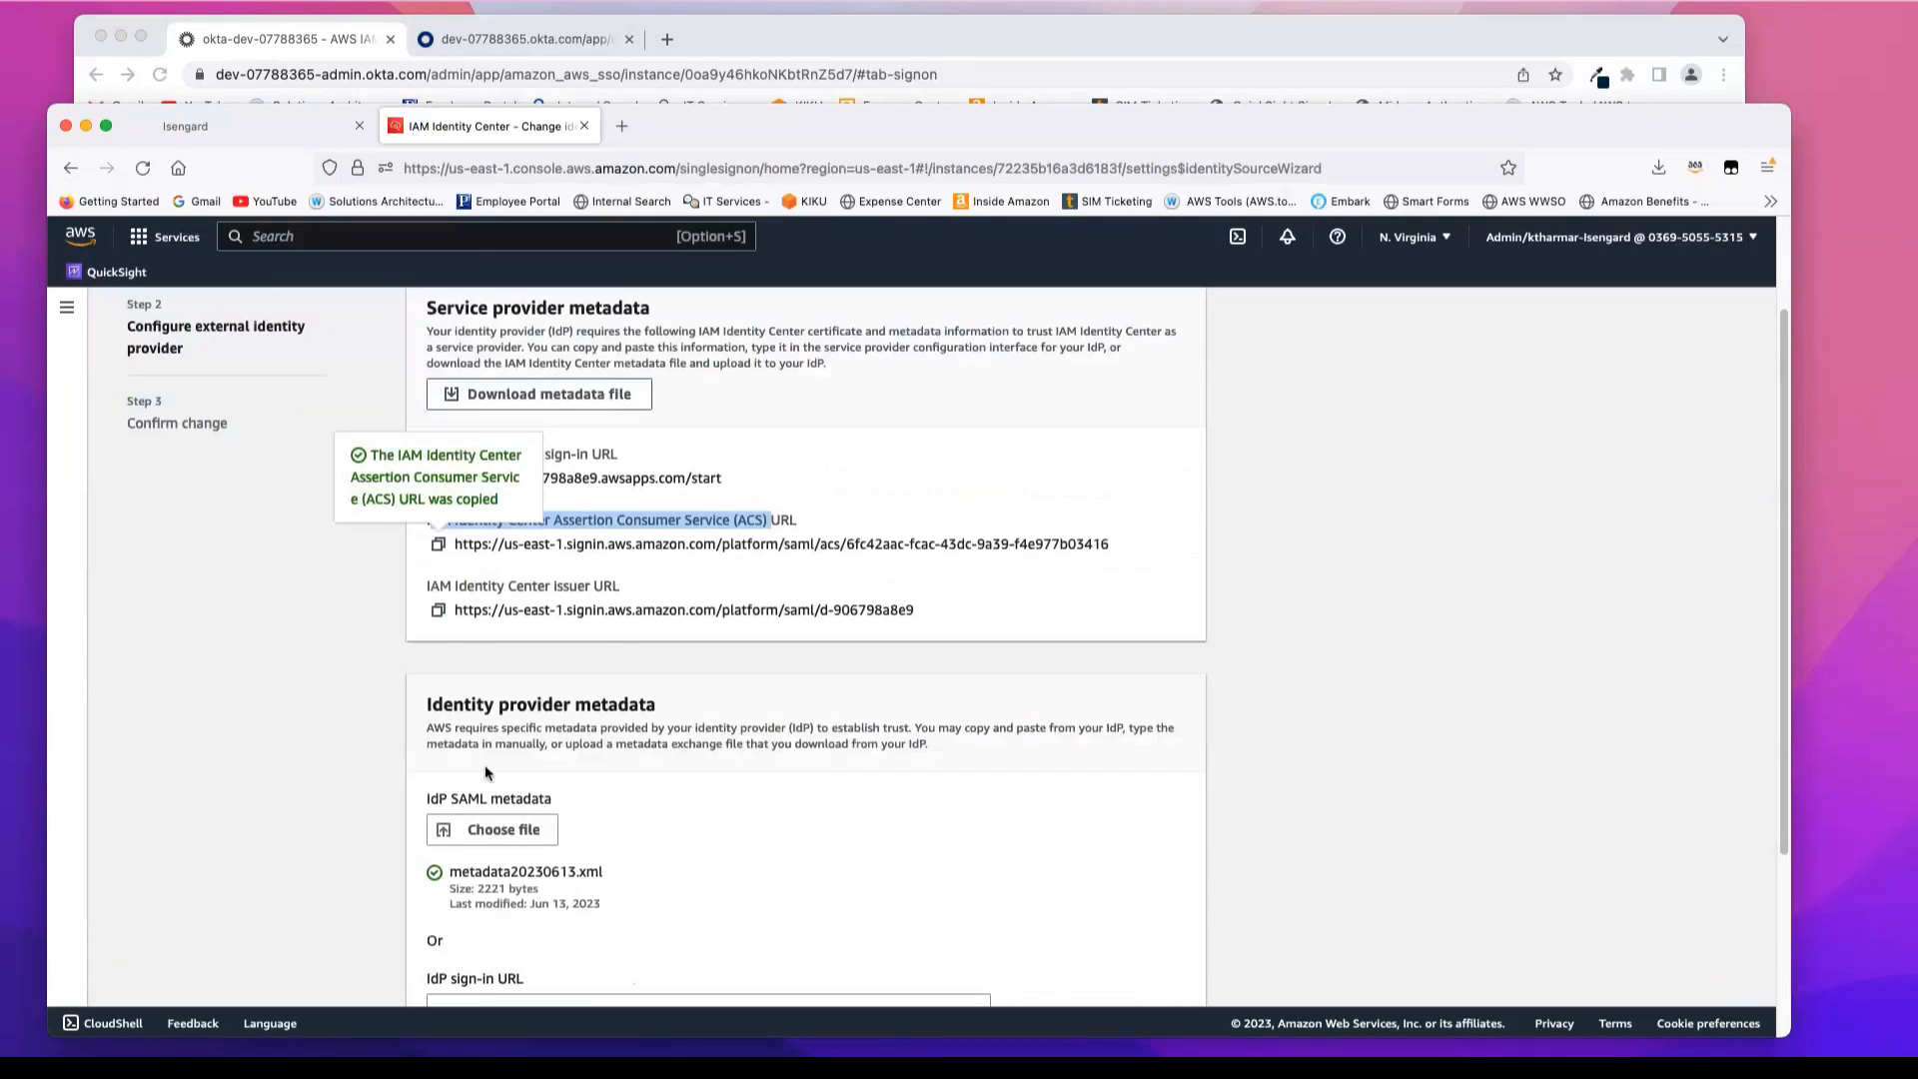
{"action": "left_click", "coordinate": [439, 611]}
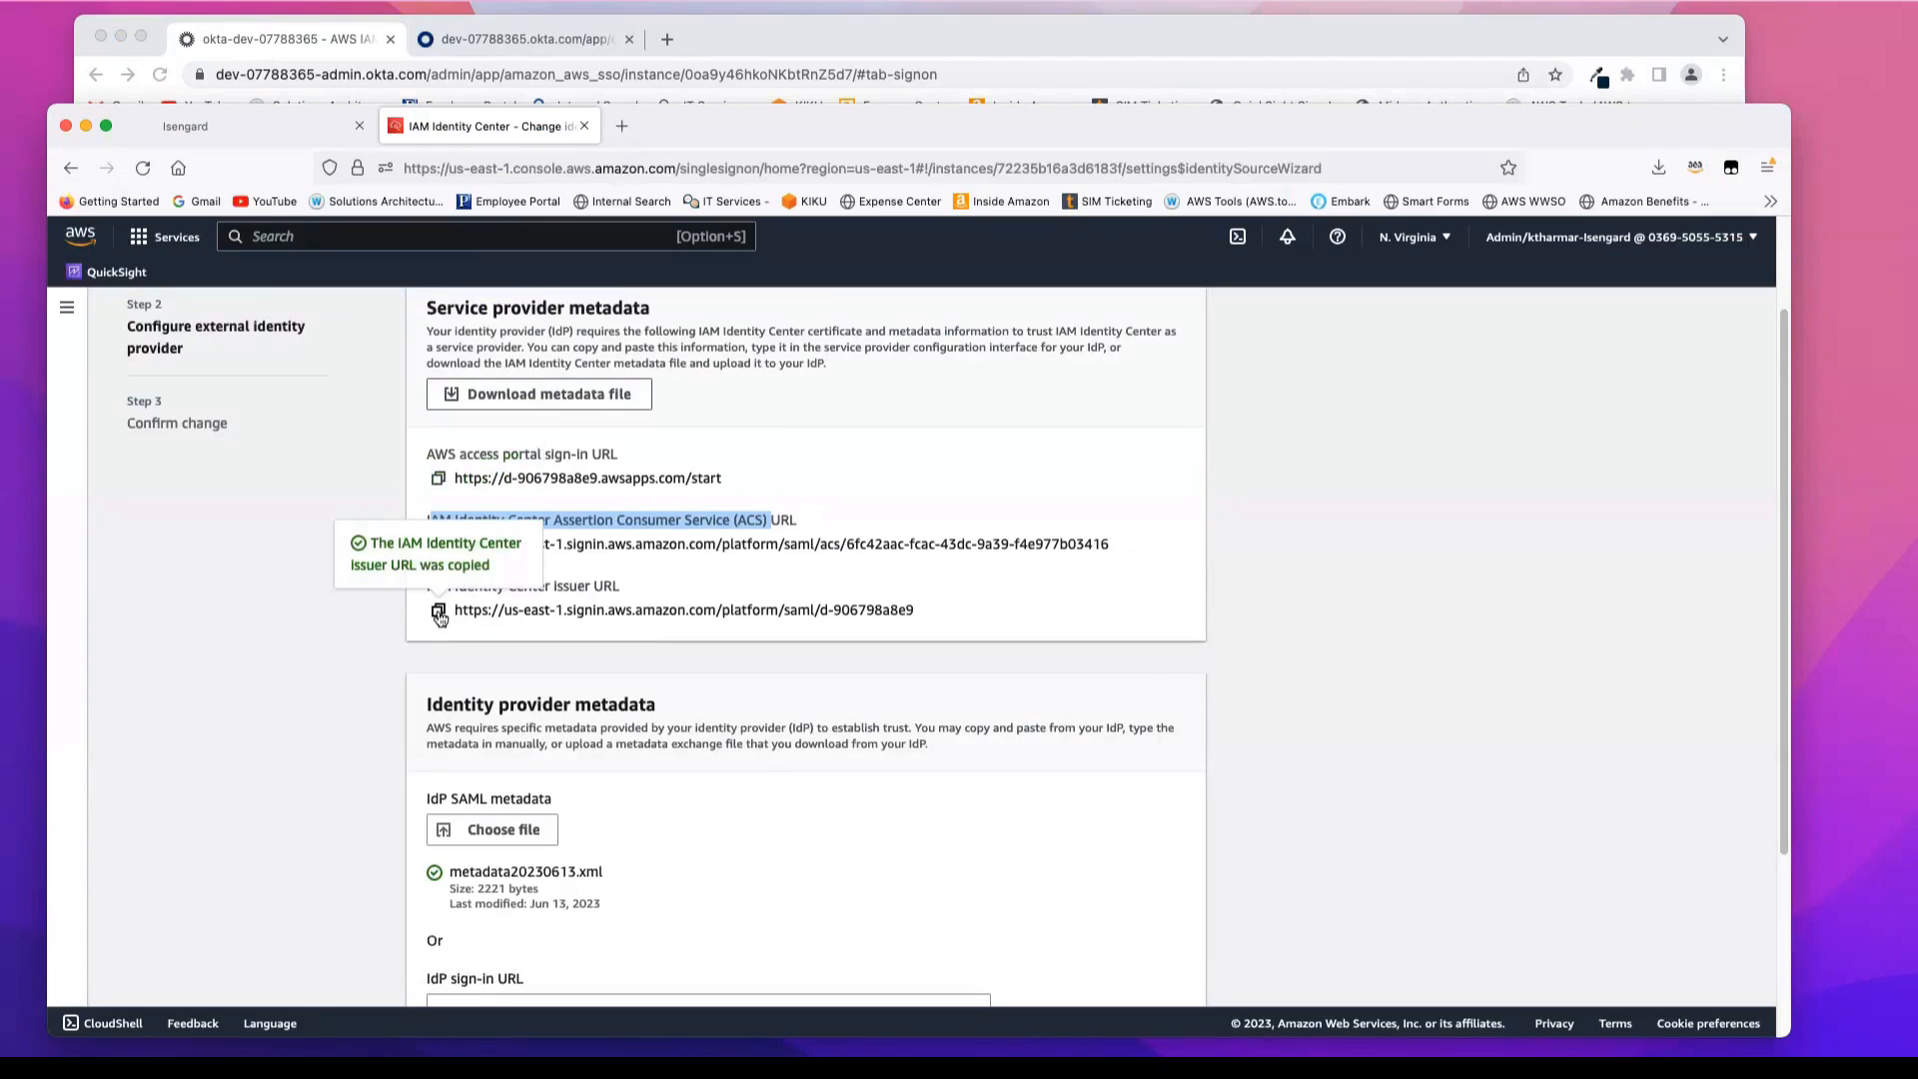
{"action": "left_click", "coordinate": [309, 42]}
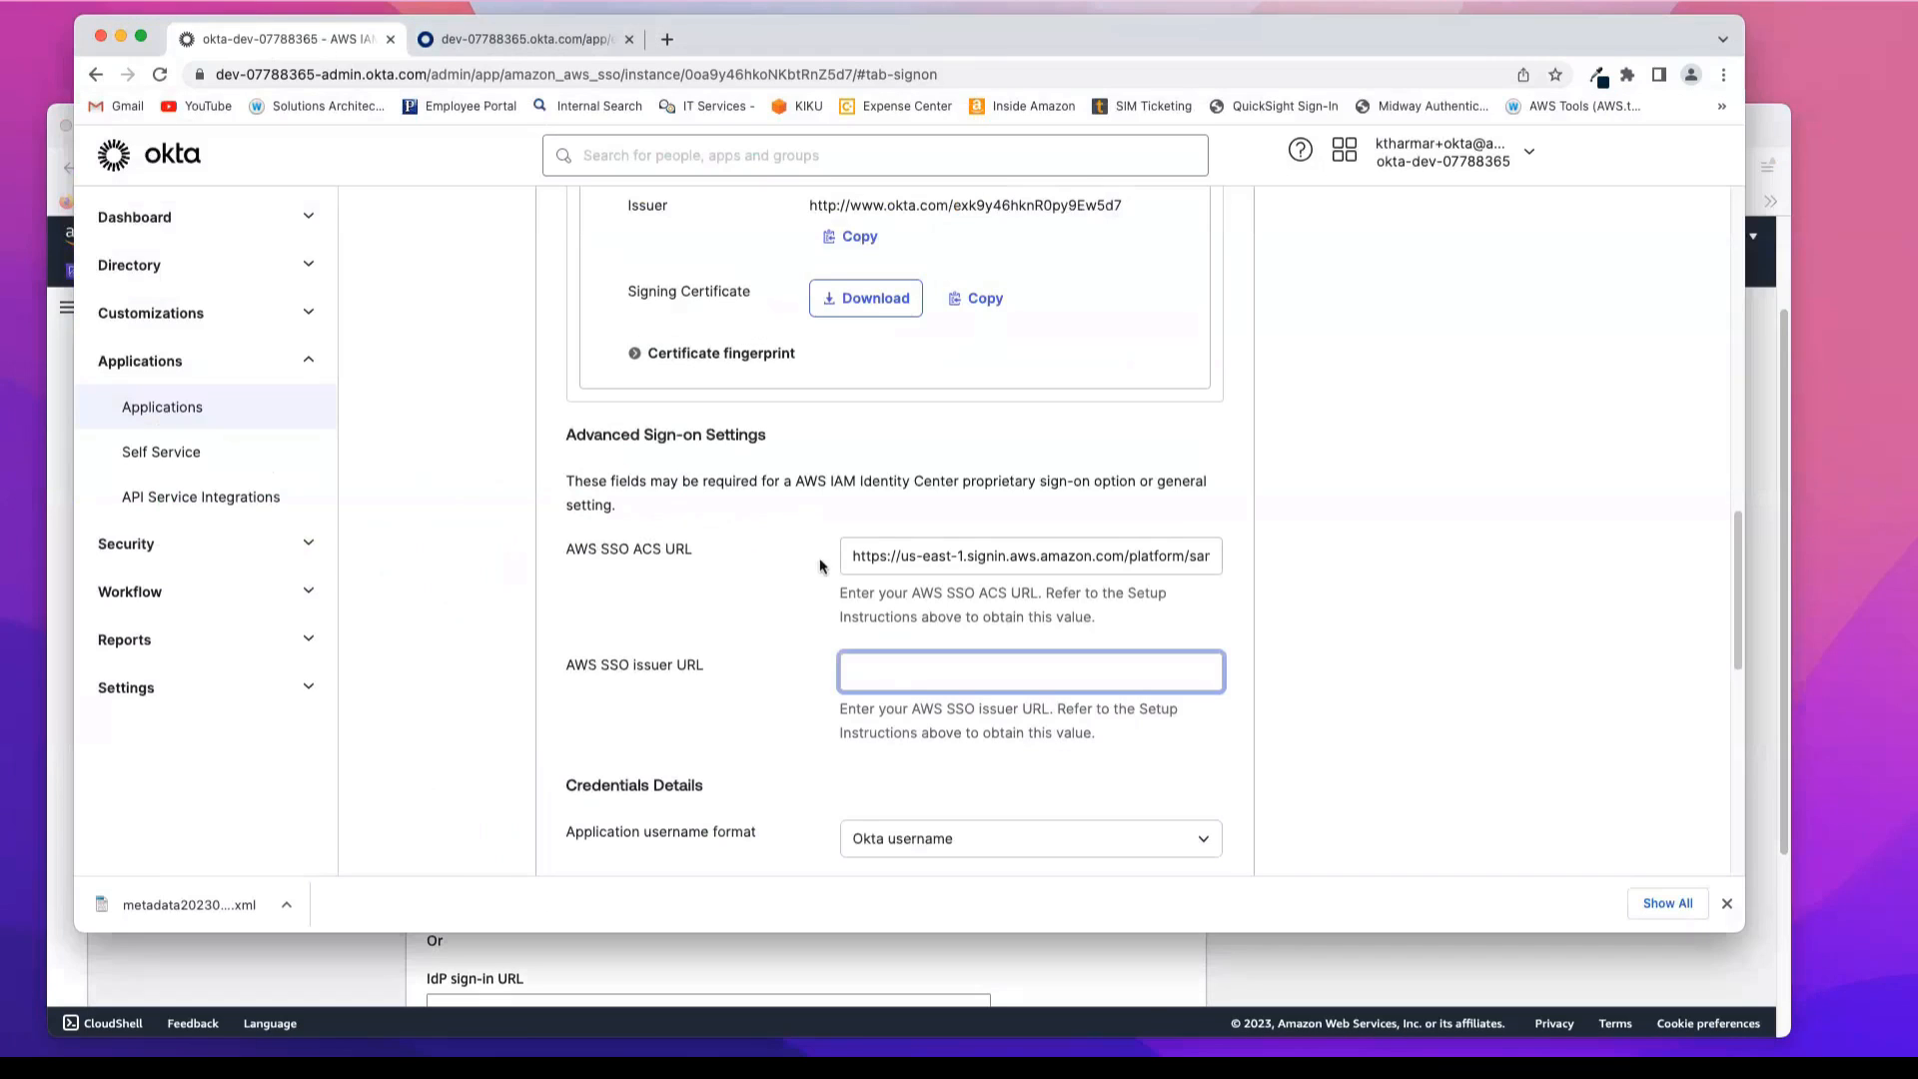
{"action": "left_click", "coordinate": [894, 675]}
{"action": "key", "text": "cmd+v"}
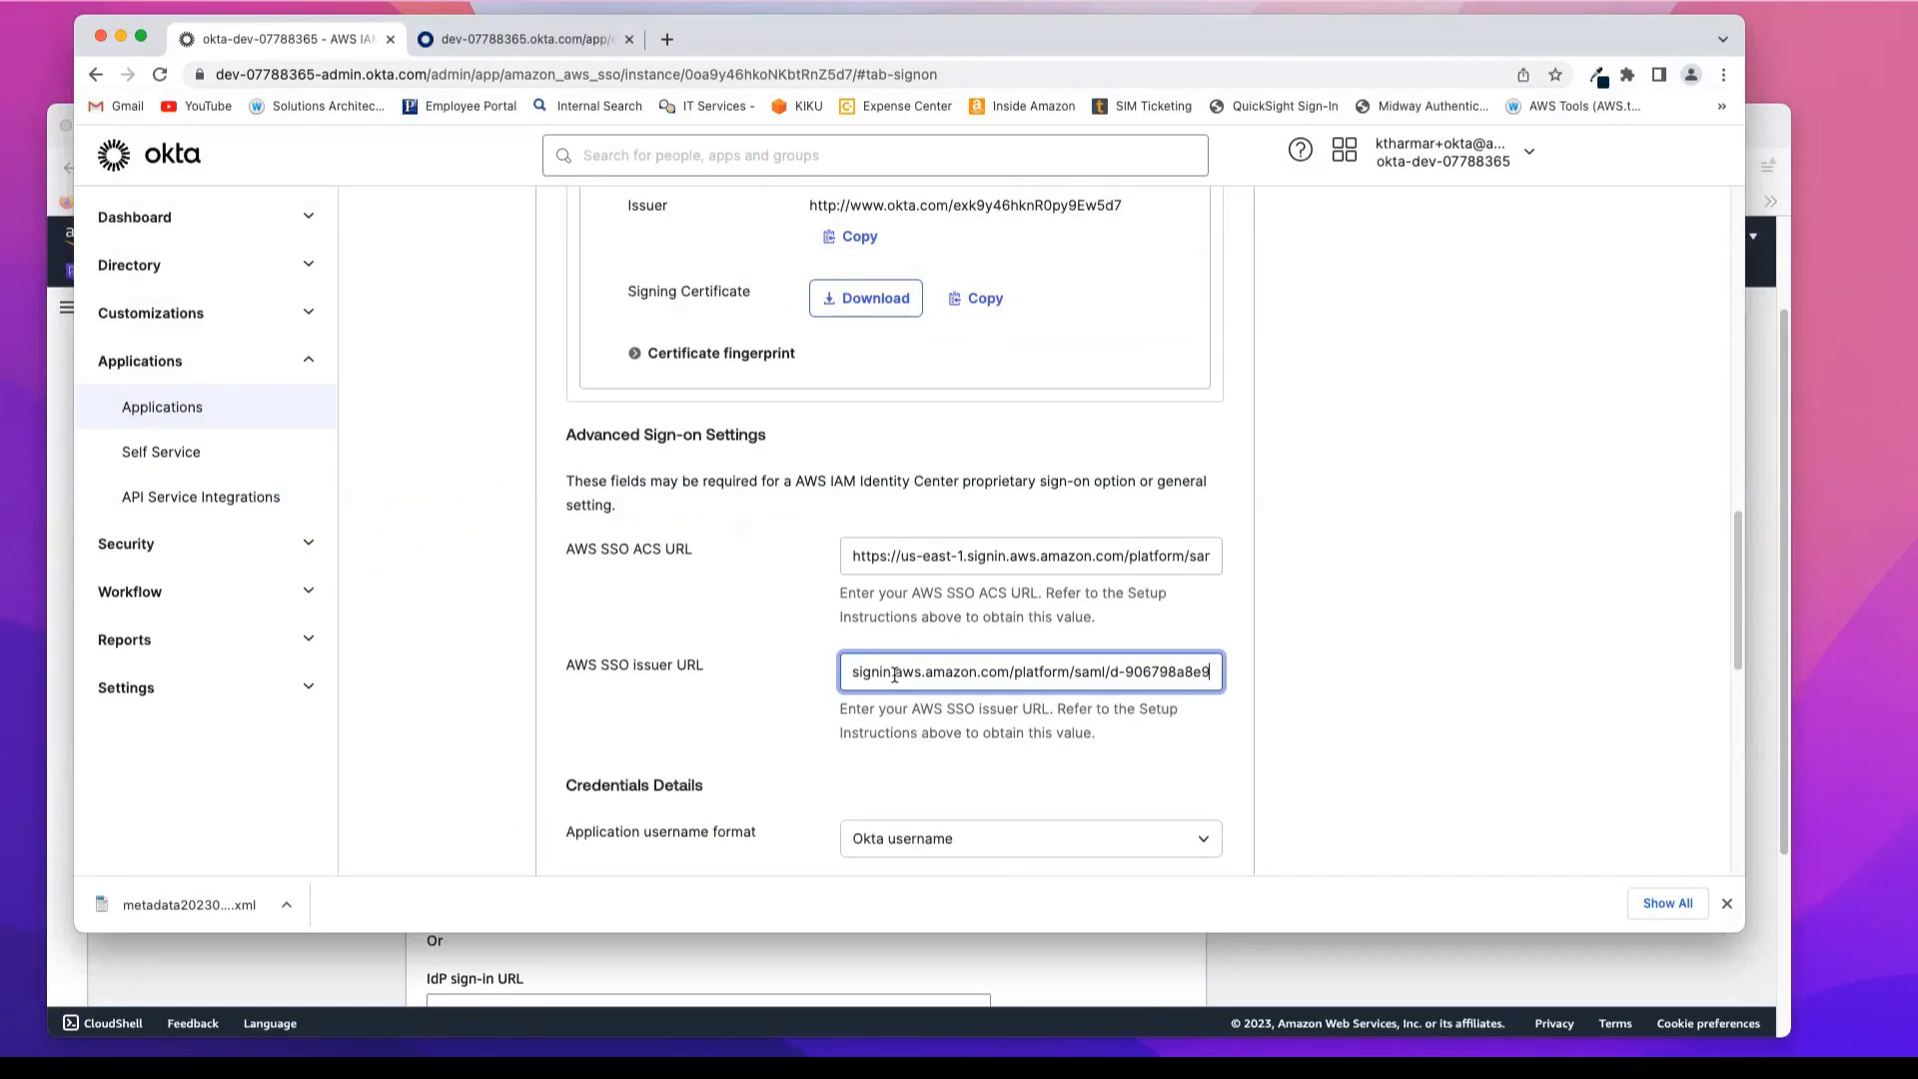
Step: Save the Okta sign-on settings for AWS IAM Identity Center, keeping Okta username as the application username format
{"action": "left_click", "coordinate": [1221, 745]}
{"action": "scroll", "coordinate": [1221, 744], "scroll_direction": "down", "scroll_amount": 1}
{"action": "scroll", "coordinate": [1221, 746], "scroll_direction": "down", "scroll_amount": 5}
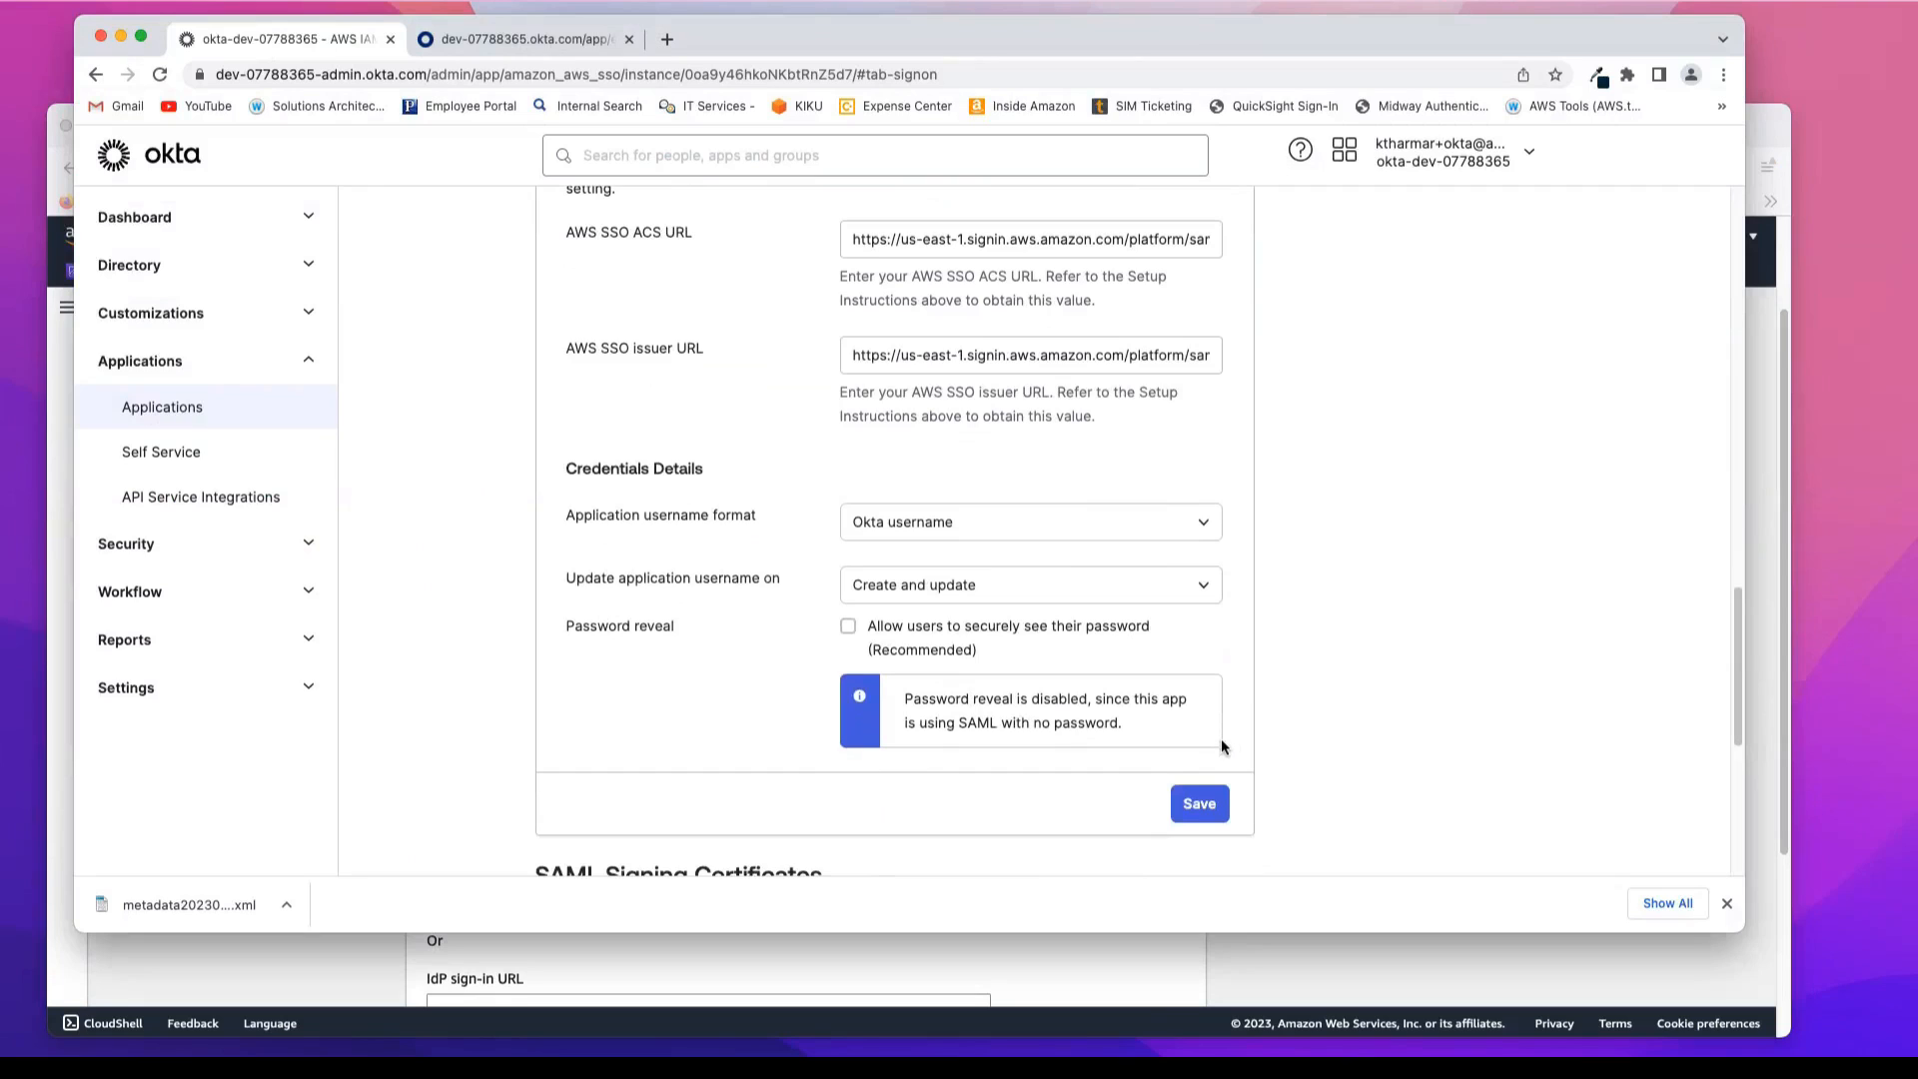
{"action": "scroll", "coordinate": [1221, 746], "scroll_direction": "down", "scroll_amount": 2}
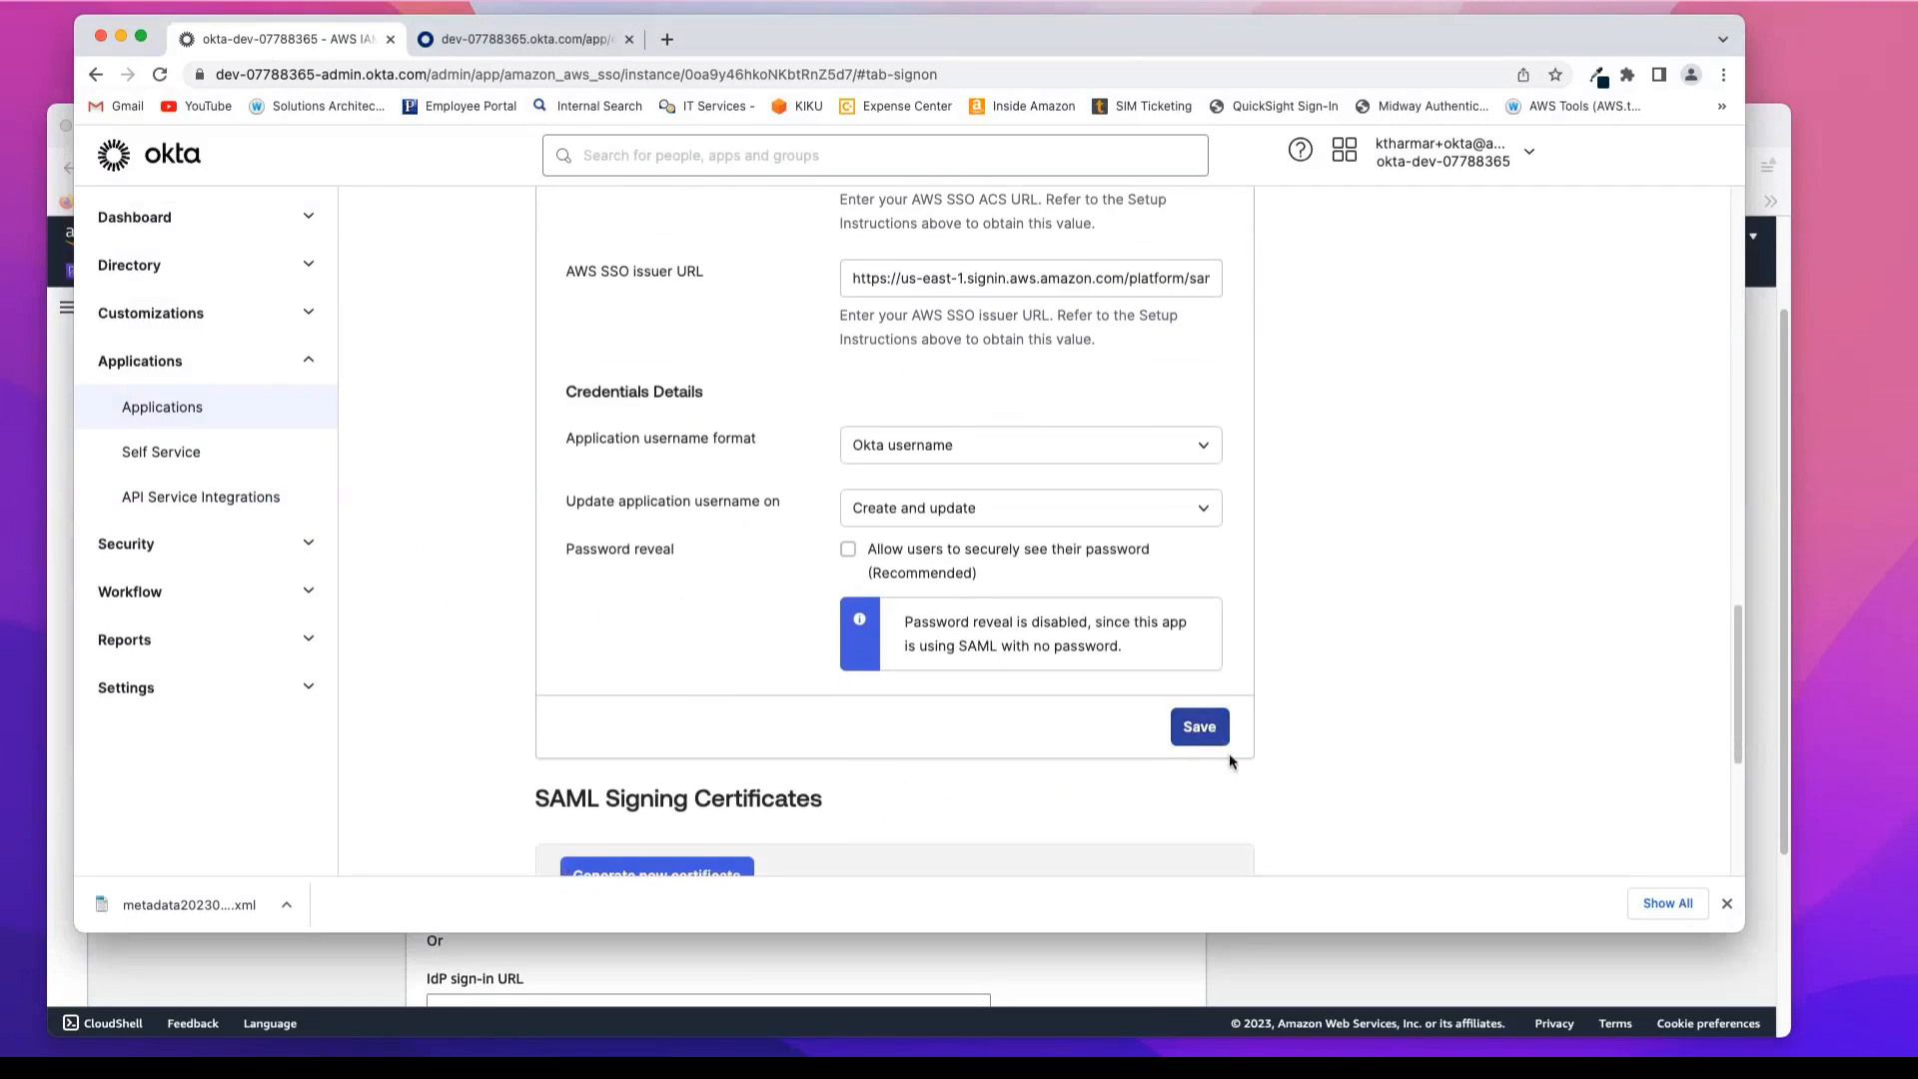
{"action": "left_click", "coordinate": [1202, 731]}
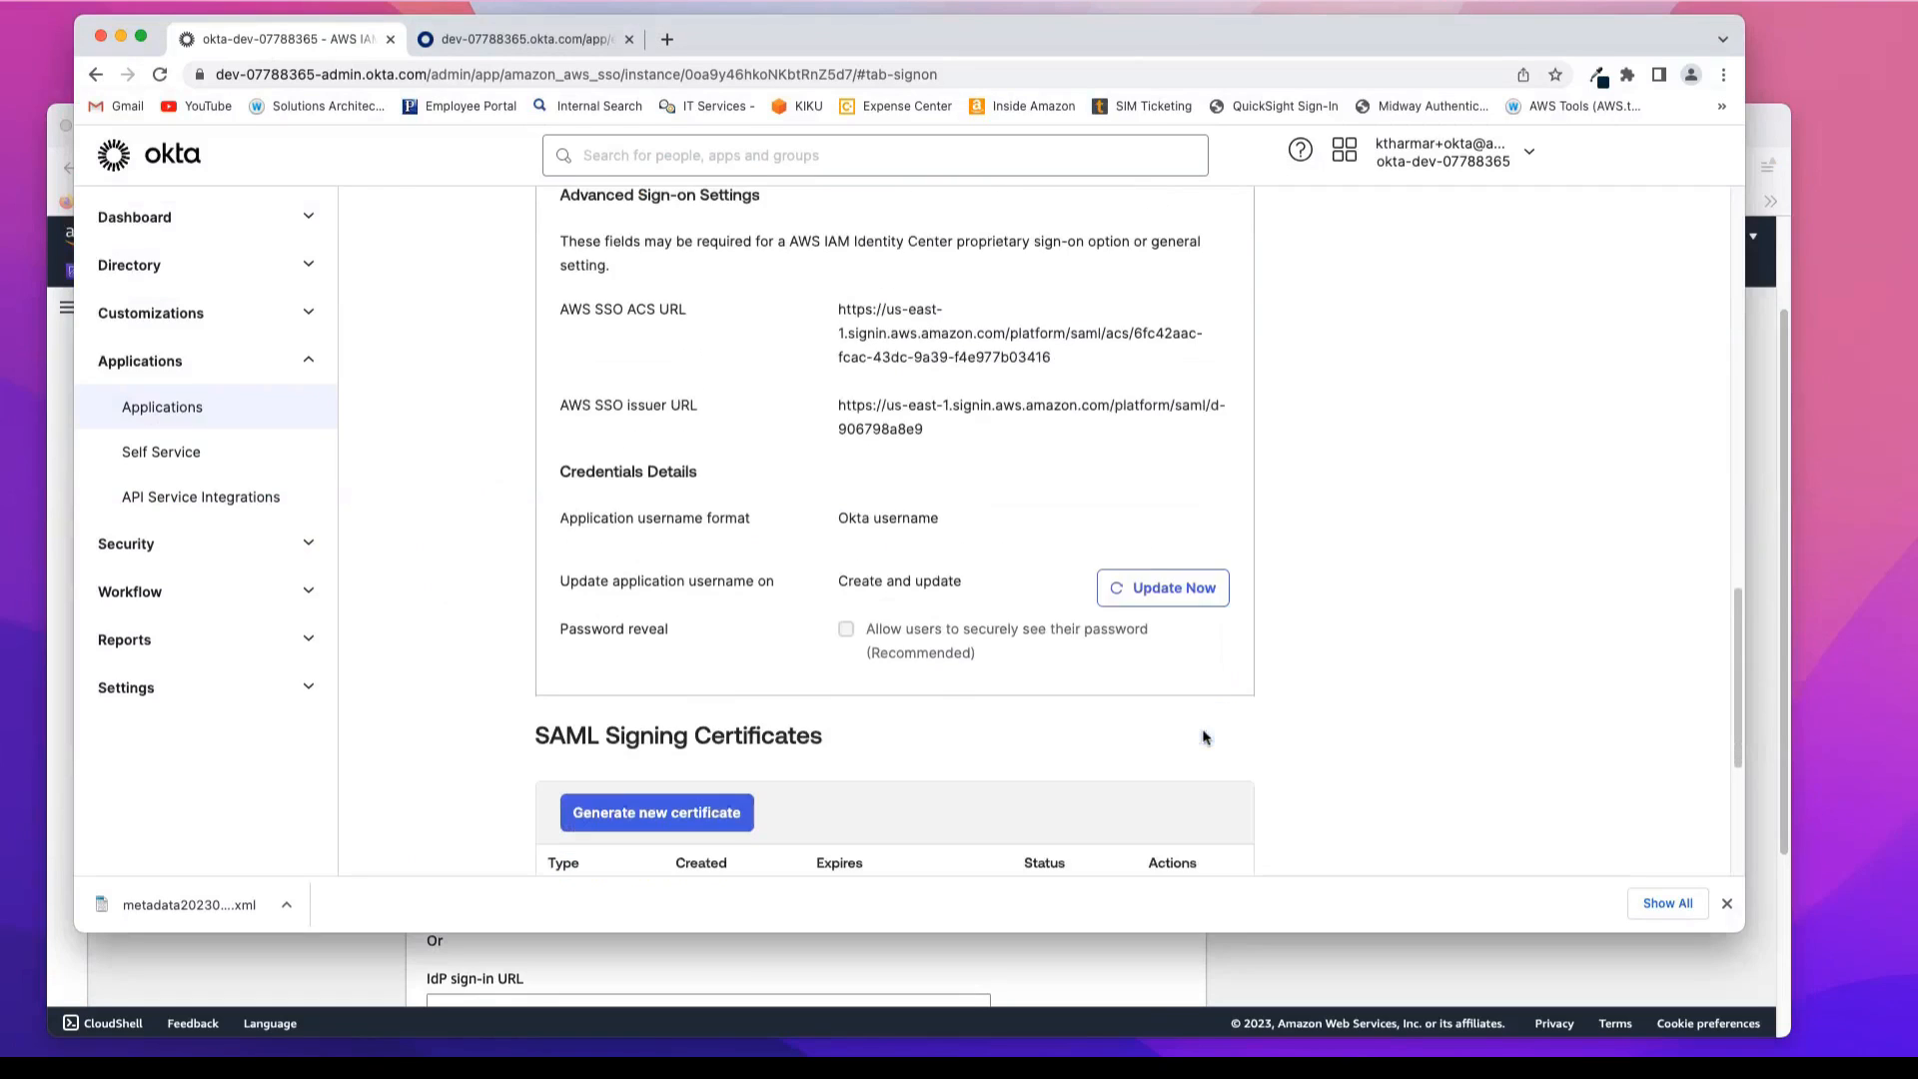
Step: Switch back to the AWS console and proceed from the external identity provider configuration to the change confirmation page
{"action": "scroll", "coordinate": [1264, 582], "scroll_direction": "up", "scroll_amount": 10}
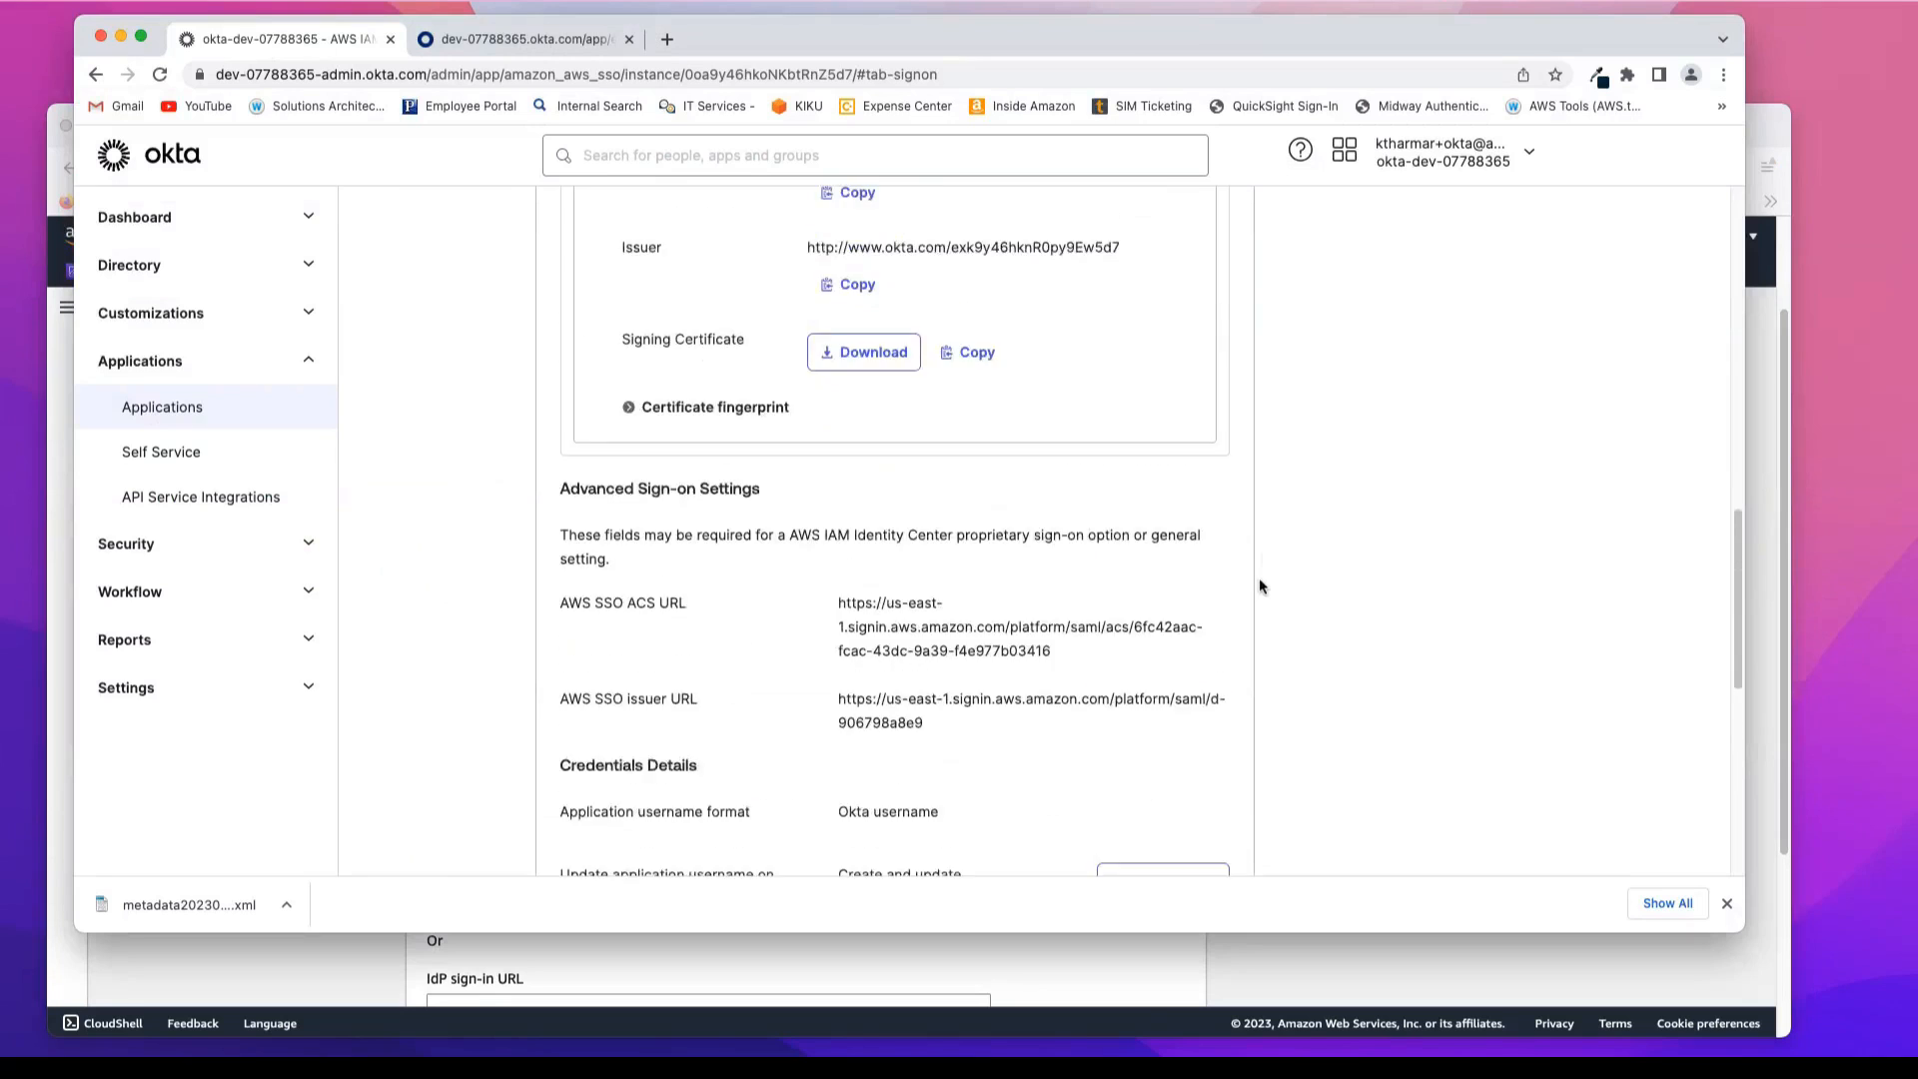
{"action": "scroll", "coordinate": [1259, 580], "scroll_direction": "up", "scroll_amount": 1}
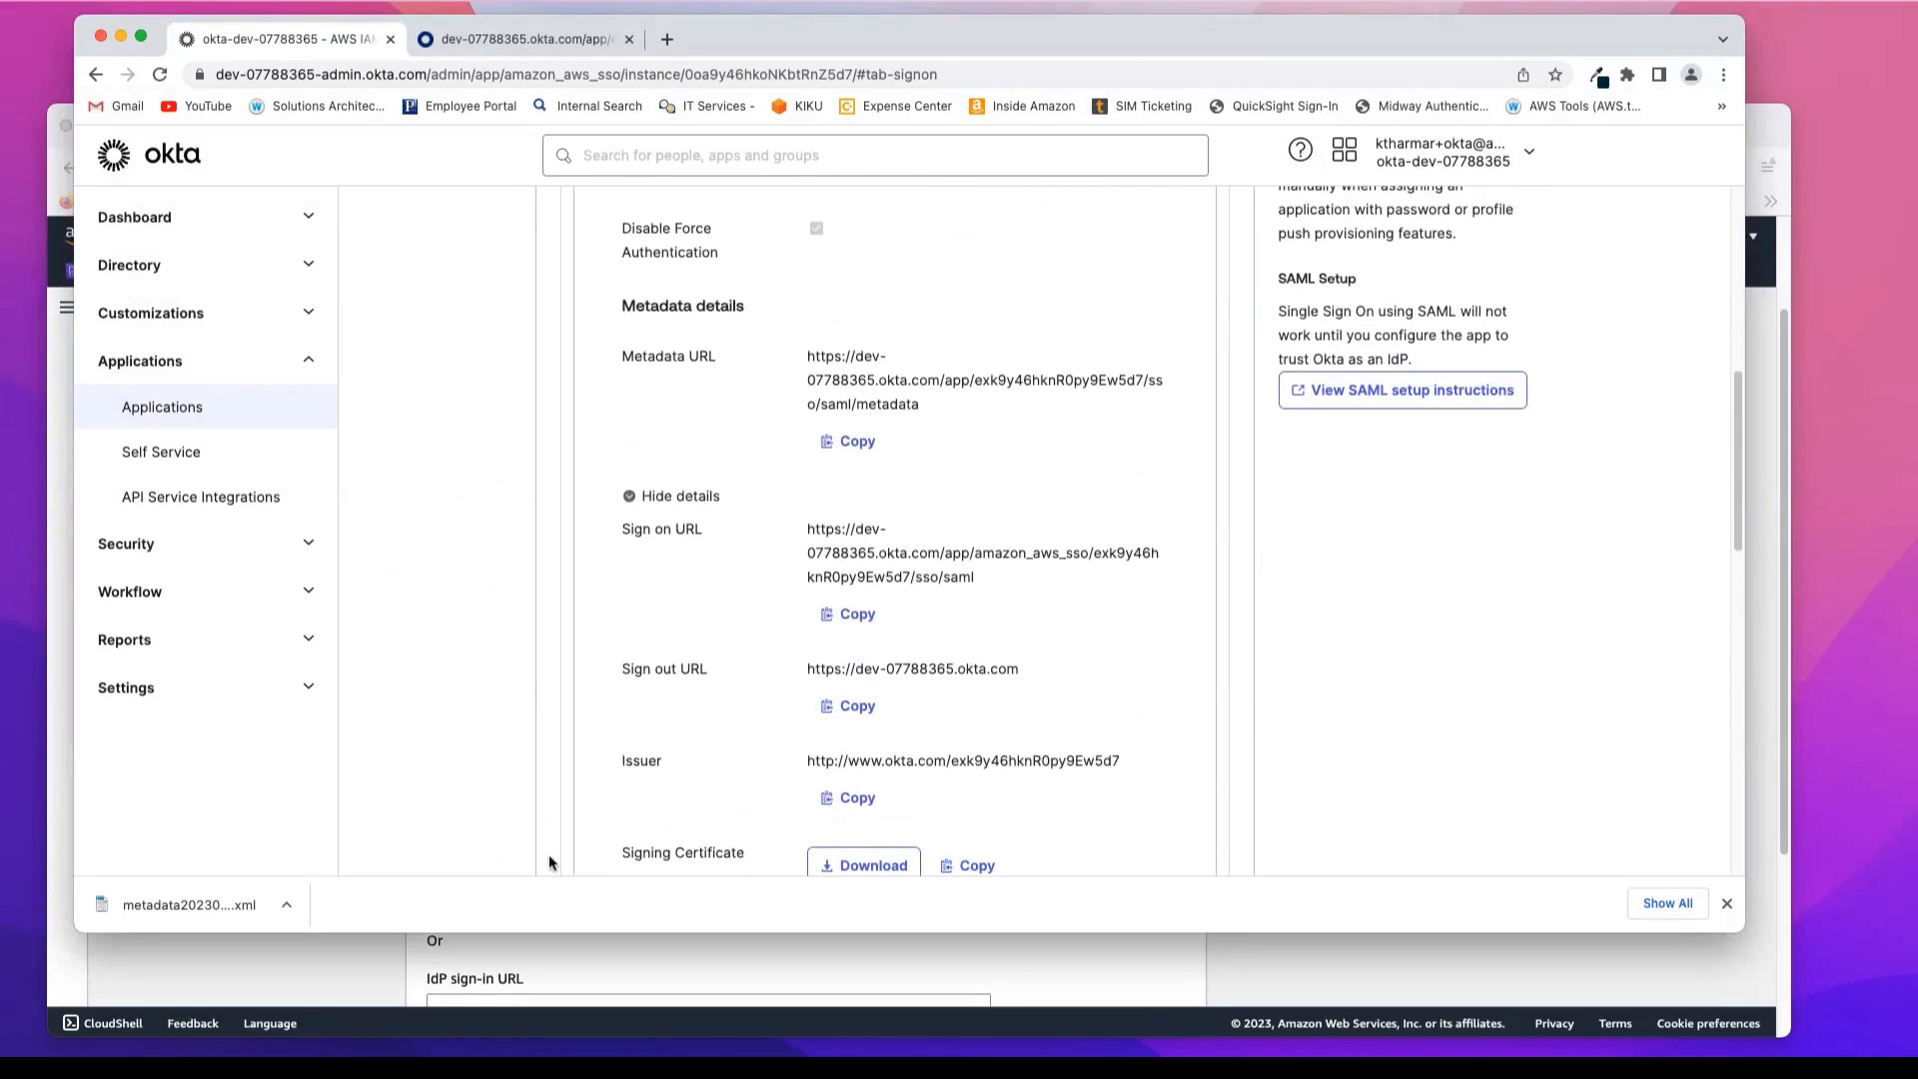
{"action": "left_click", "coordinate": [330, 960]}
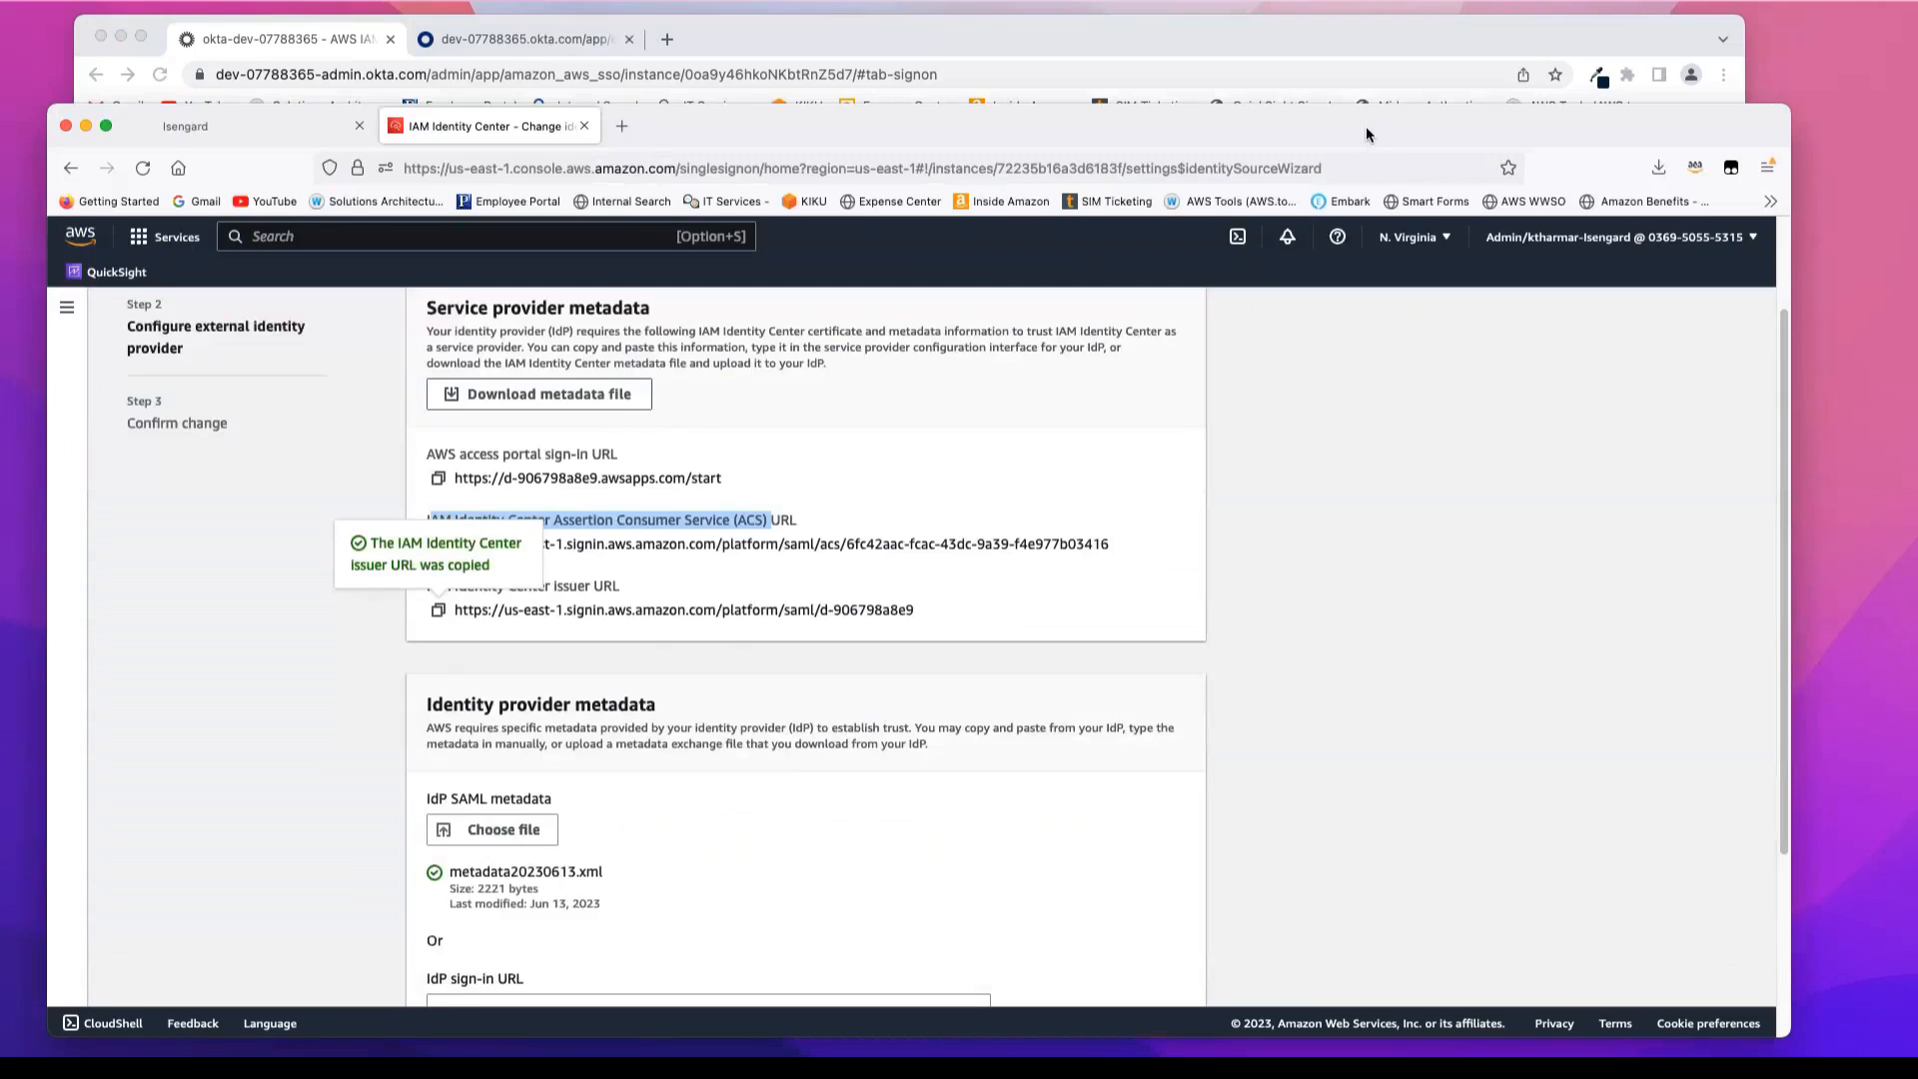
{"action": "left_click_drag", "start_coordinate": [1364, 126], "coordinate": [1368, 80]}
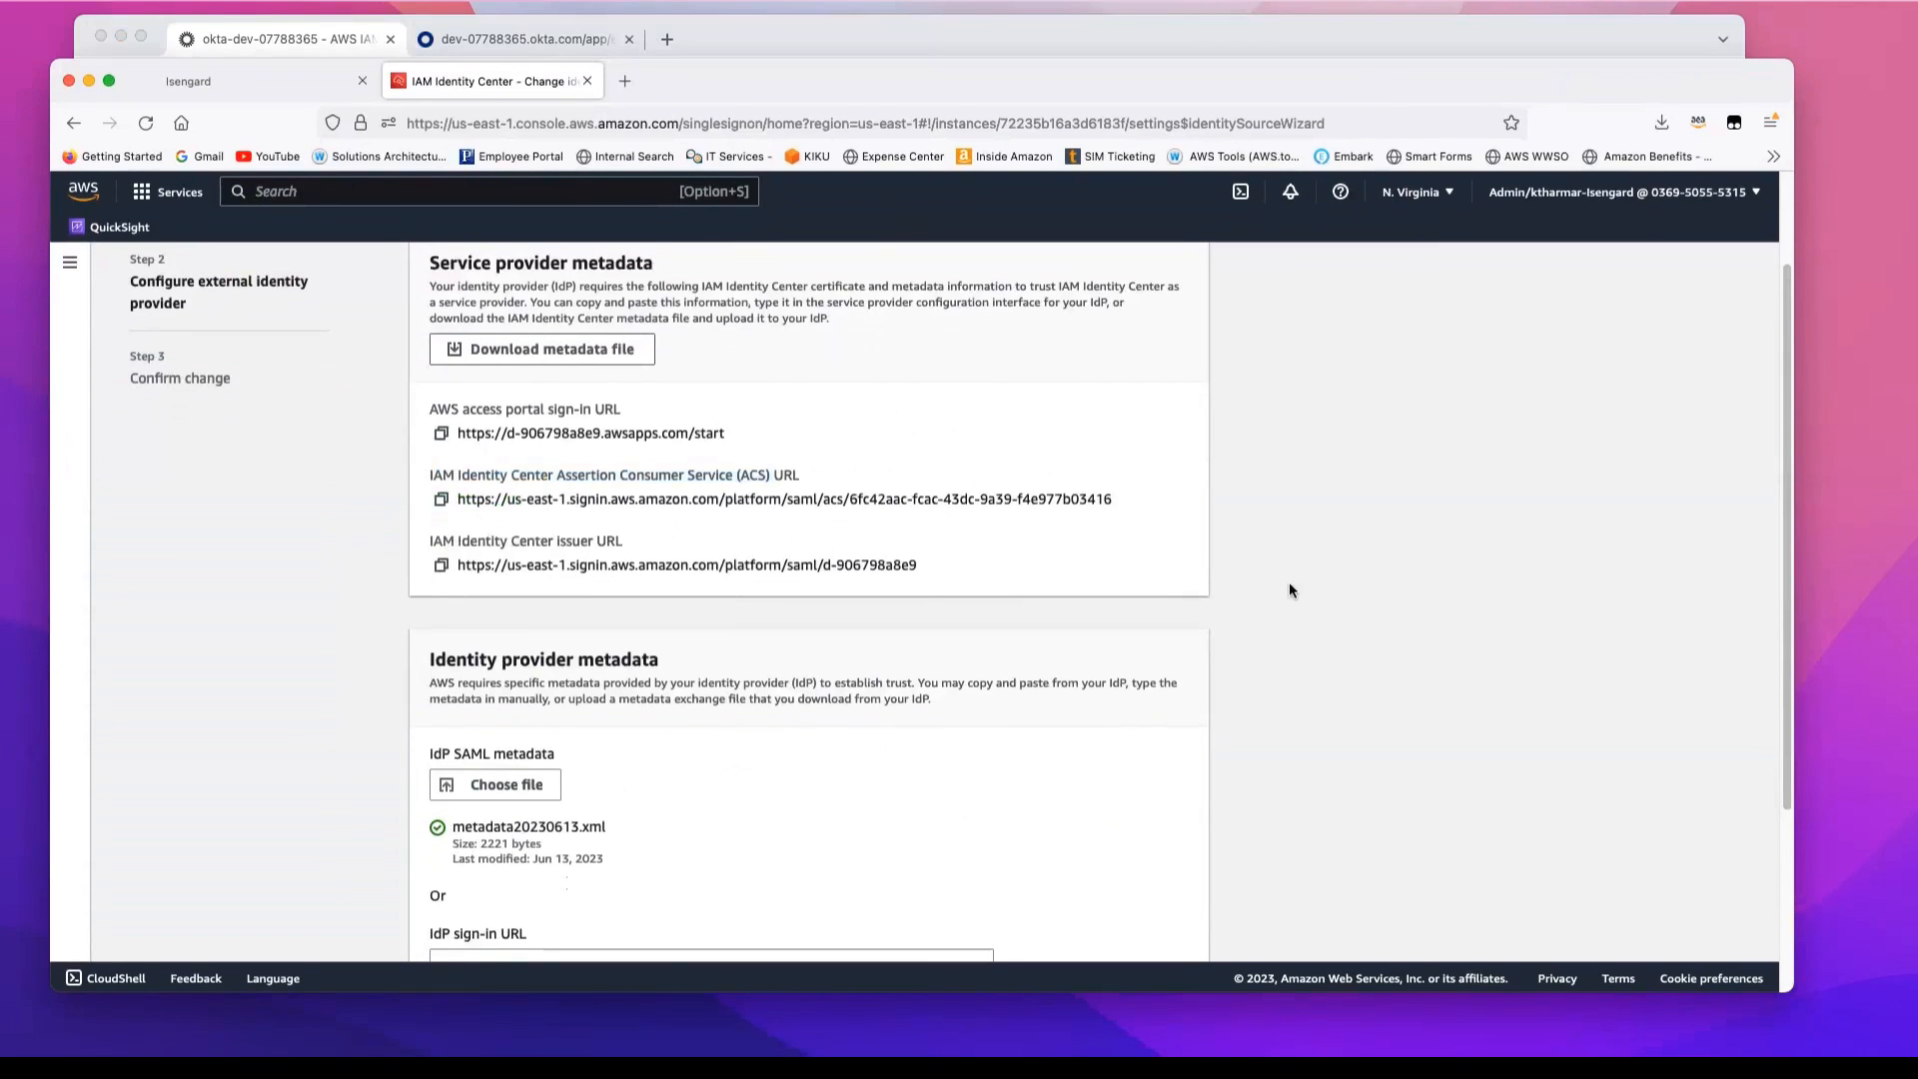
{"action": "scroll", "coordinate": [1122, 587], "scroll_direction": "up", "scroll_amount": 1}
{"action": "scroll", "coordinate": [1122, 588], "scroll_direction": "down", "scroll_amount": 3}
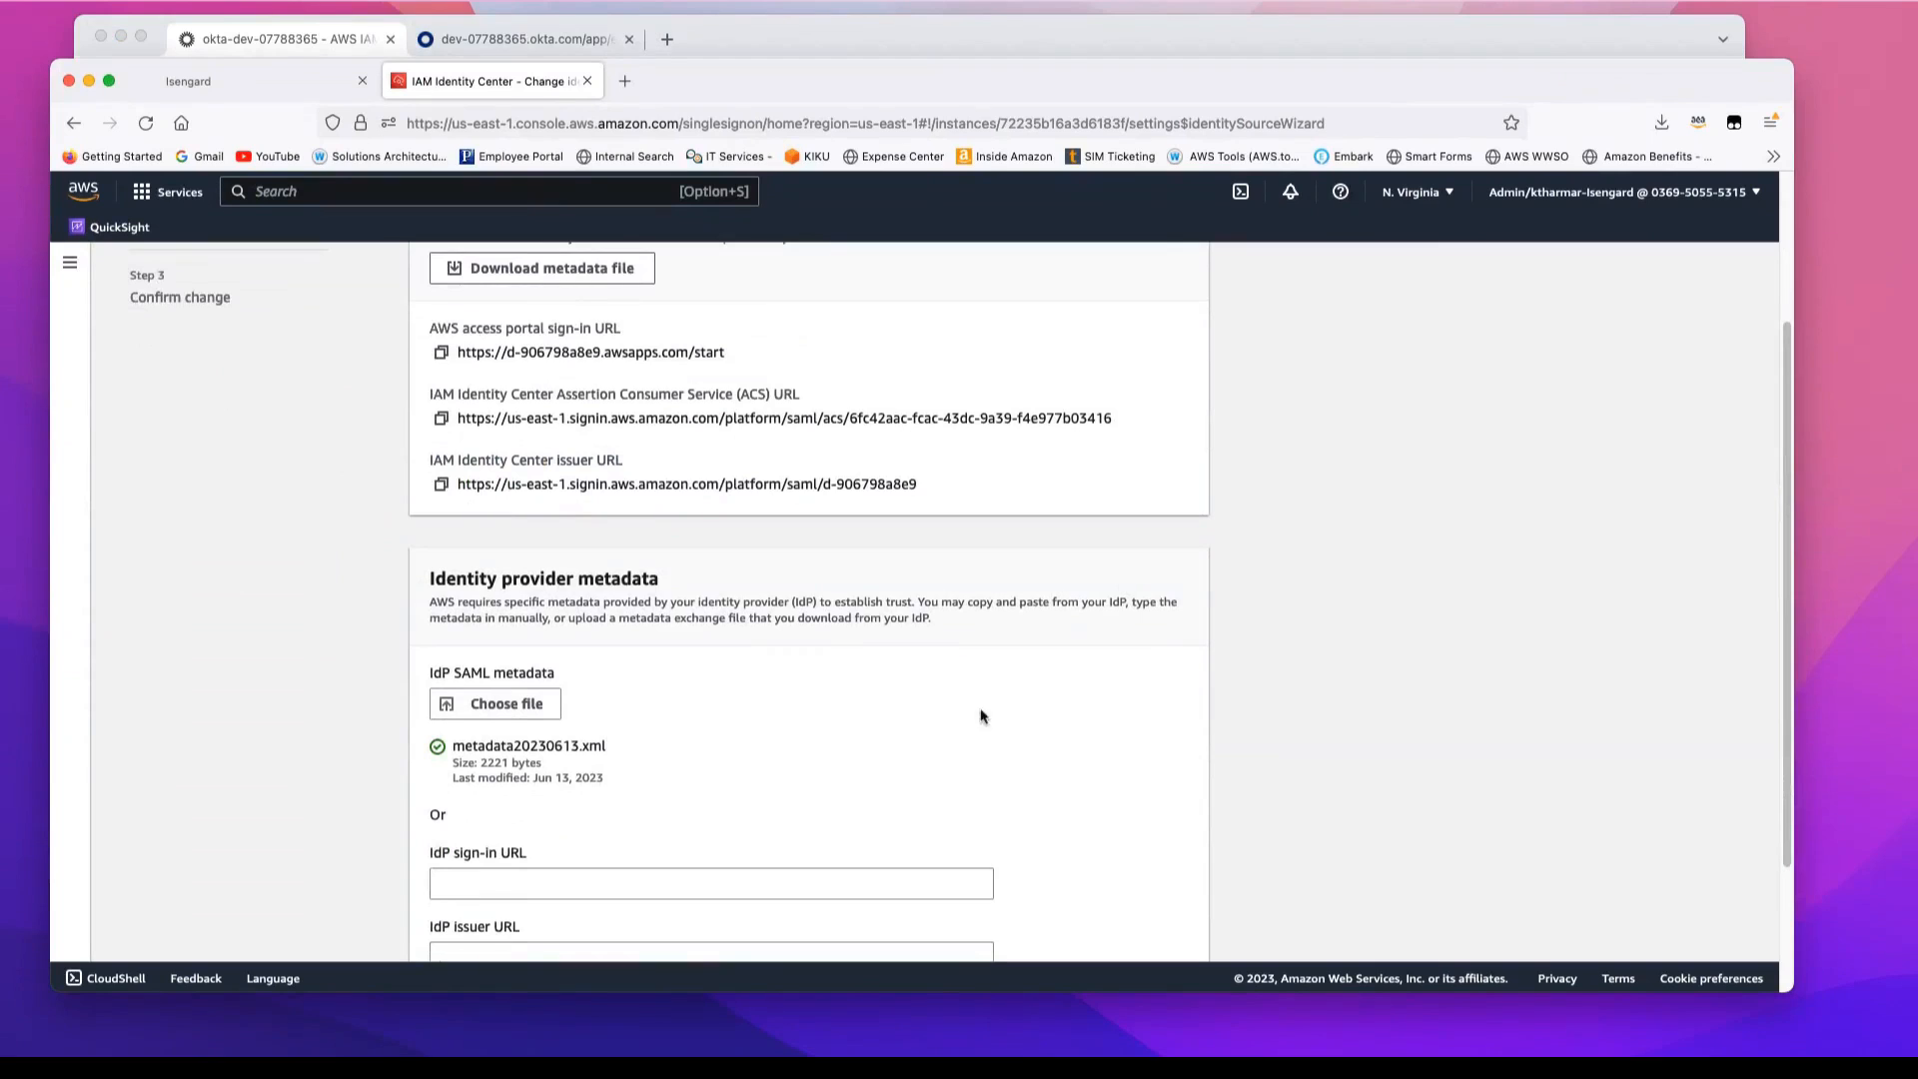
{"action": "scroll", "coordinate": [1268, 732], "scroll_direction": "down", "scroll_amount": 4}
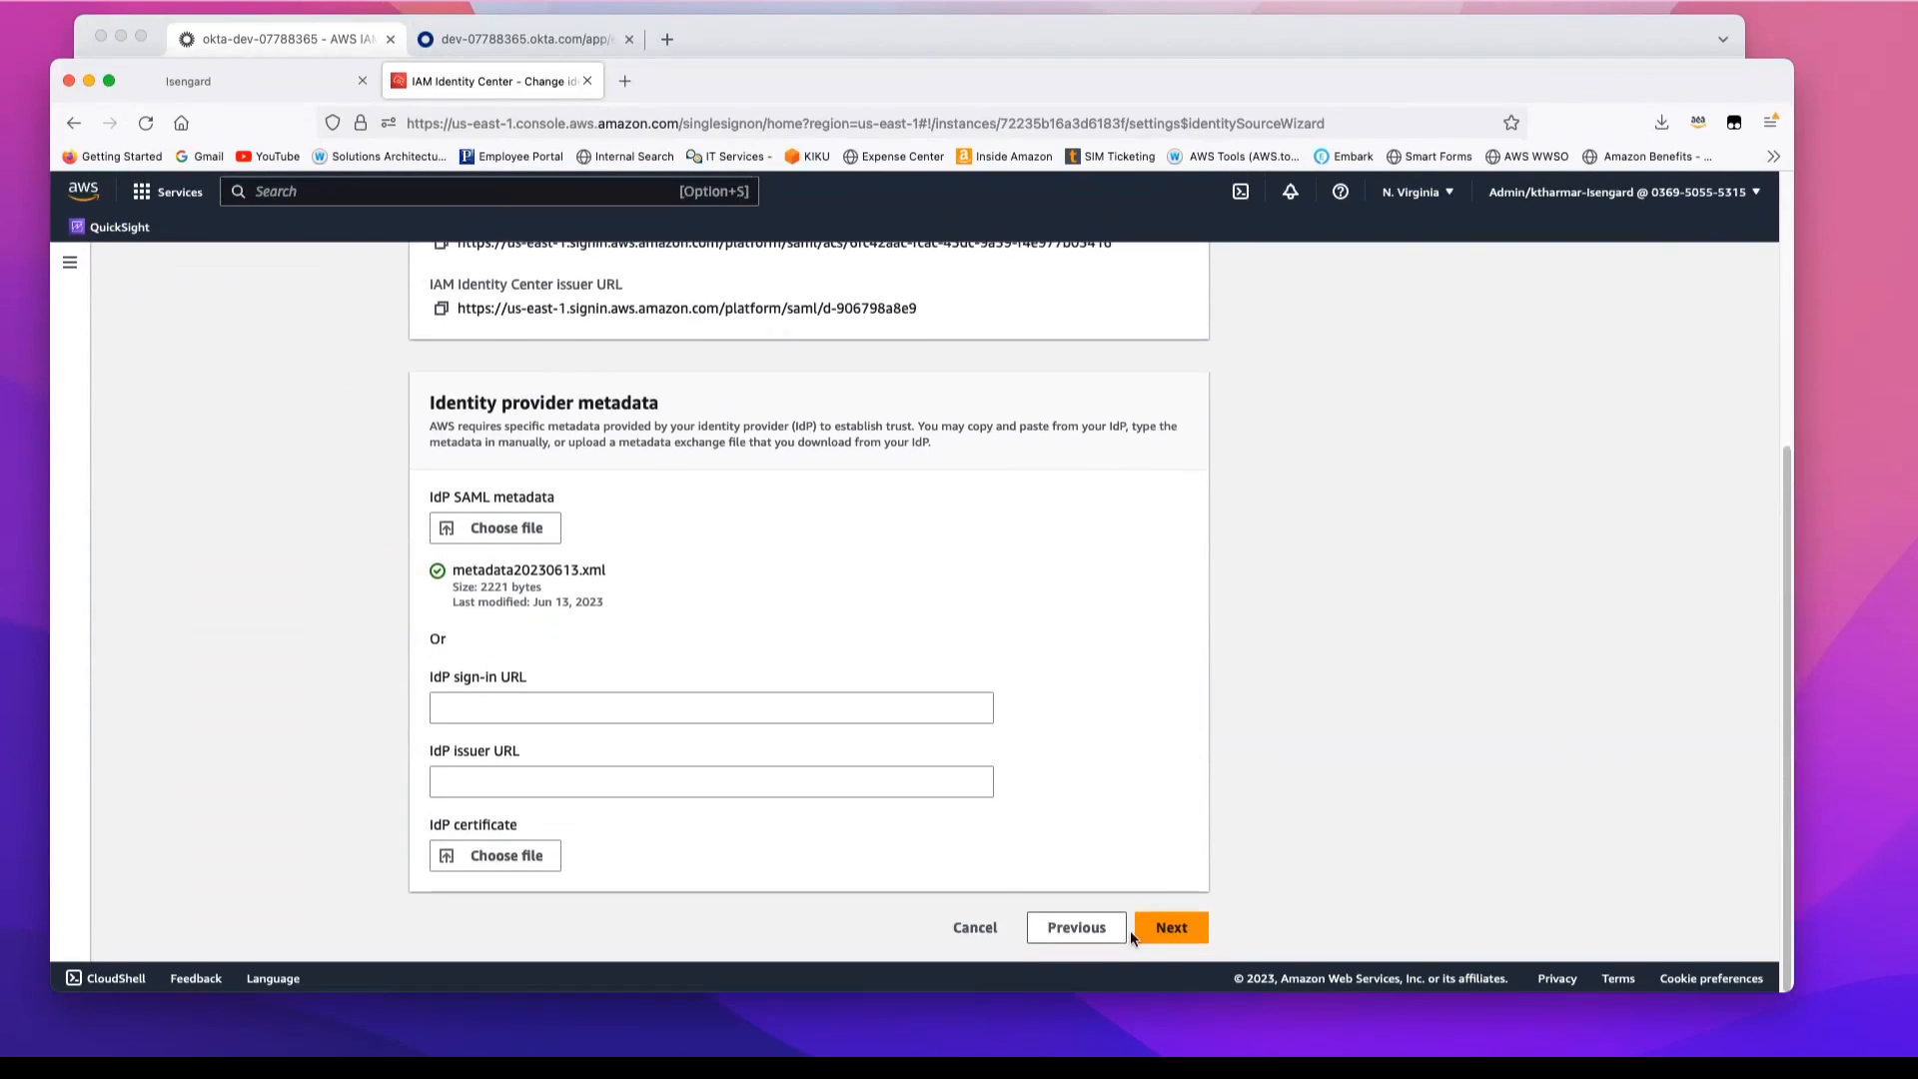
{"action": "left_click", "coordinate": [1164, 929]}
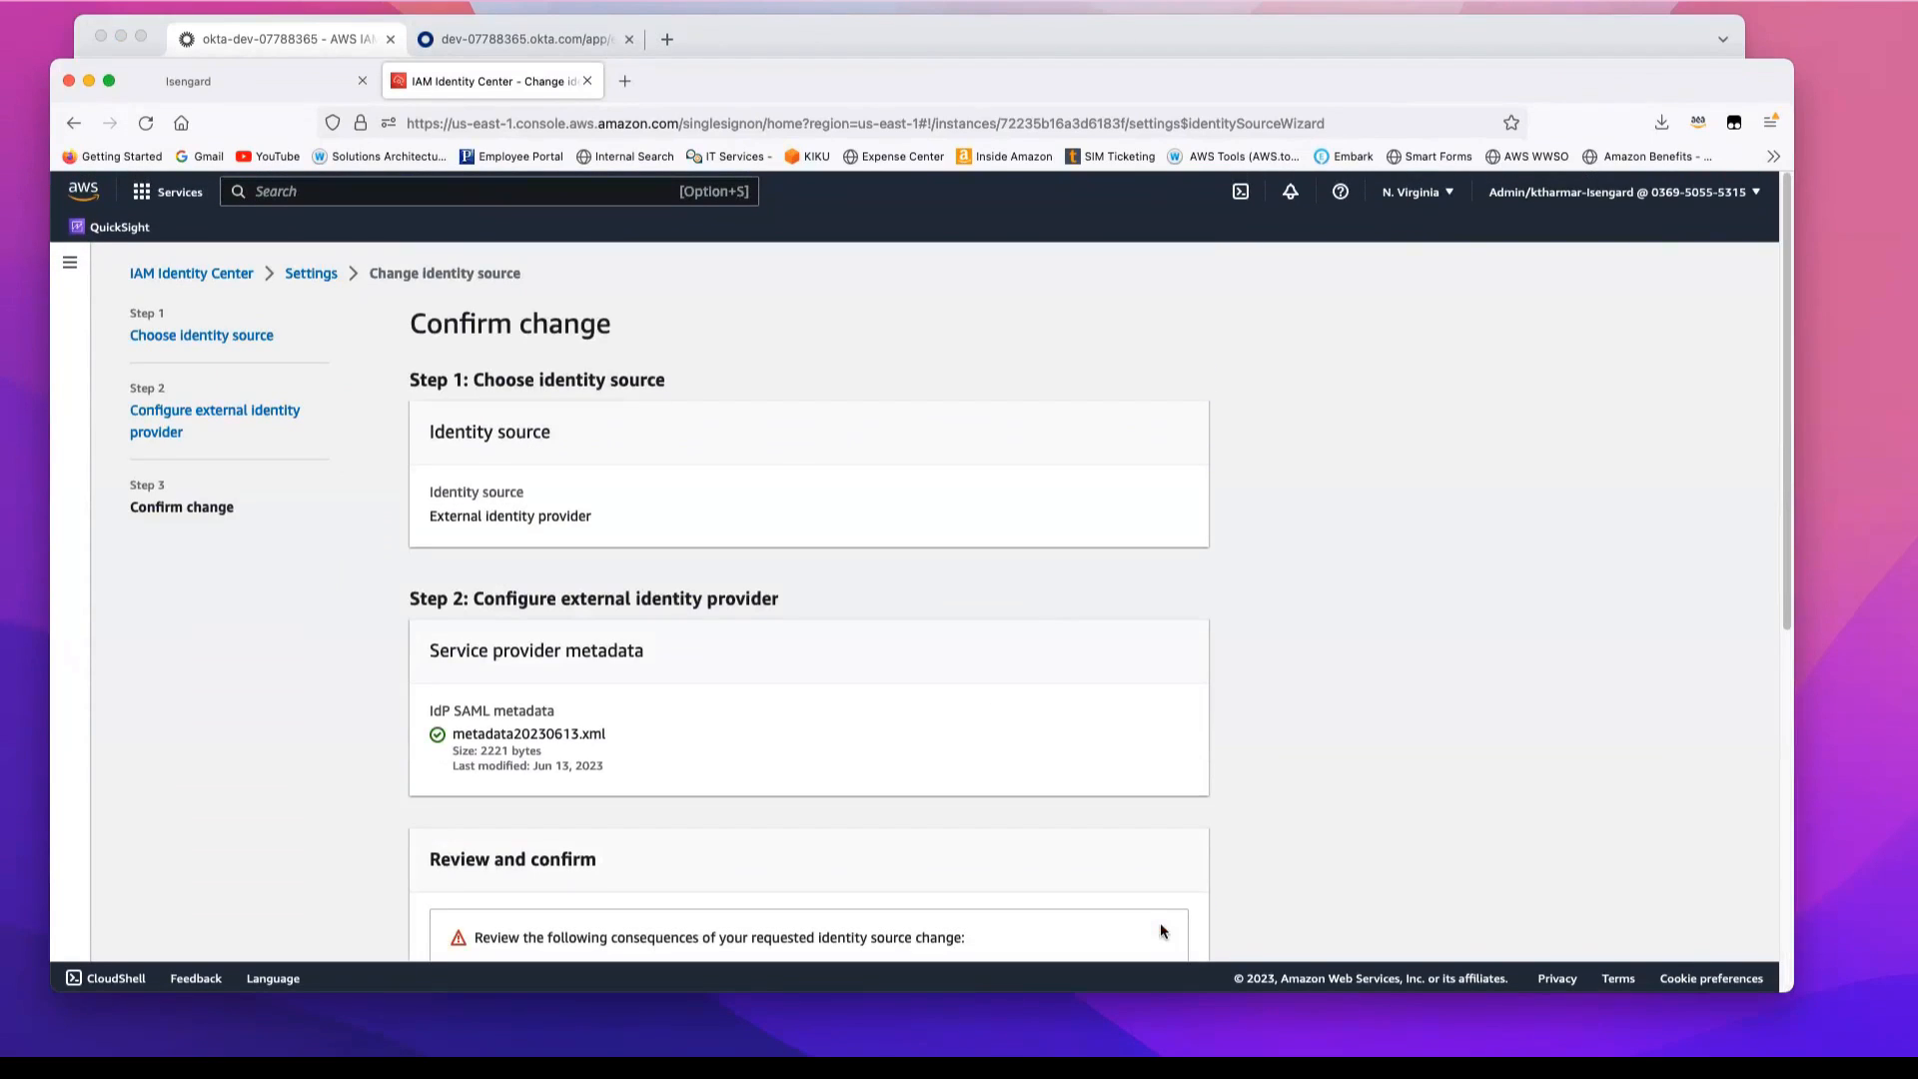
Step: Confirm the switch to the external identity provider by entering ACCEPT and submitting the identity source change
{"action": "scroll", "coordinate": [1369, 757], "scroll_direction": "down", "scroll_amount": 7}
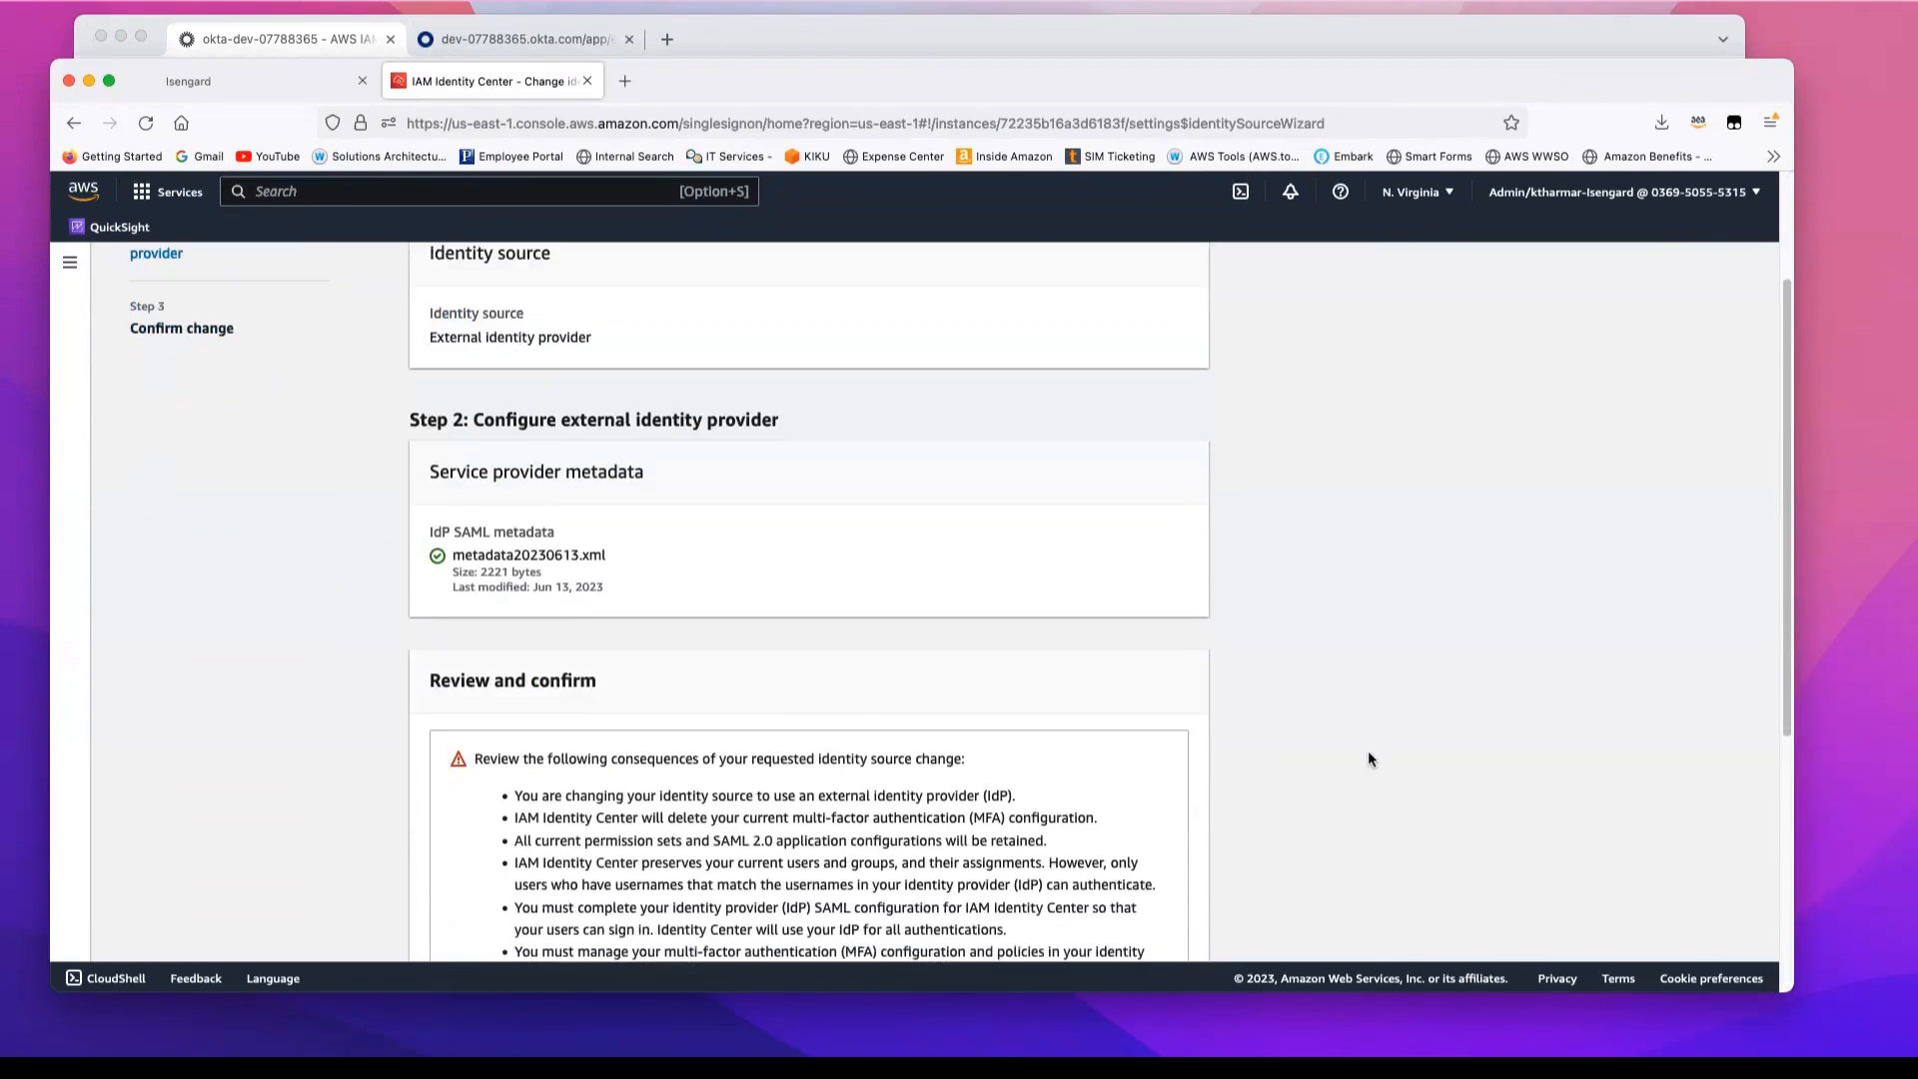
{"action": "scroll", "coordinate": [1368, 759], "scroll_direction": "down", "scroll_amount": 5}
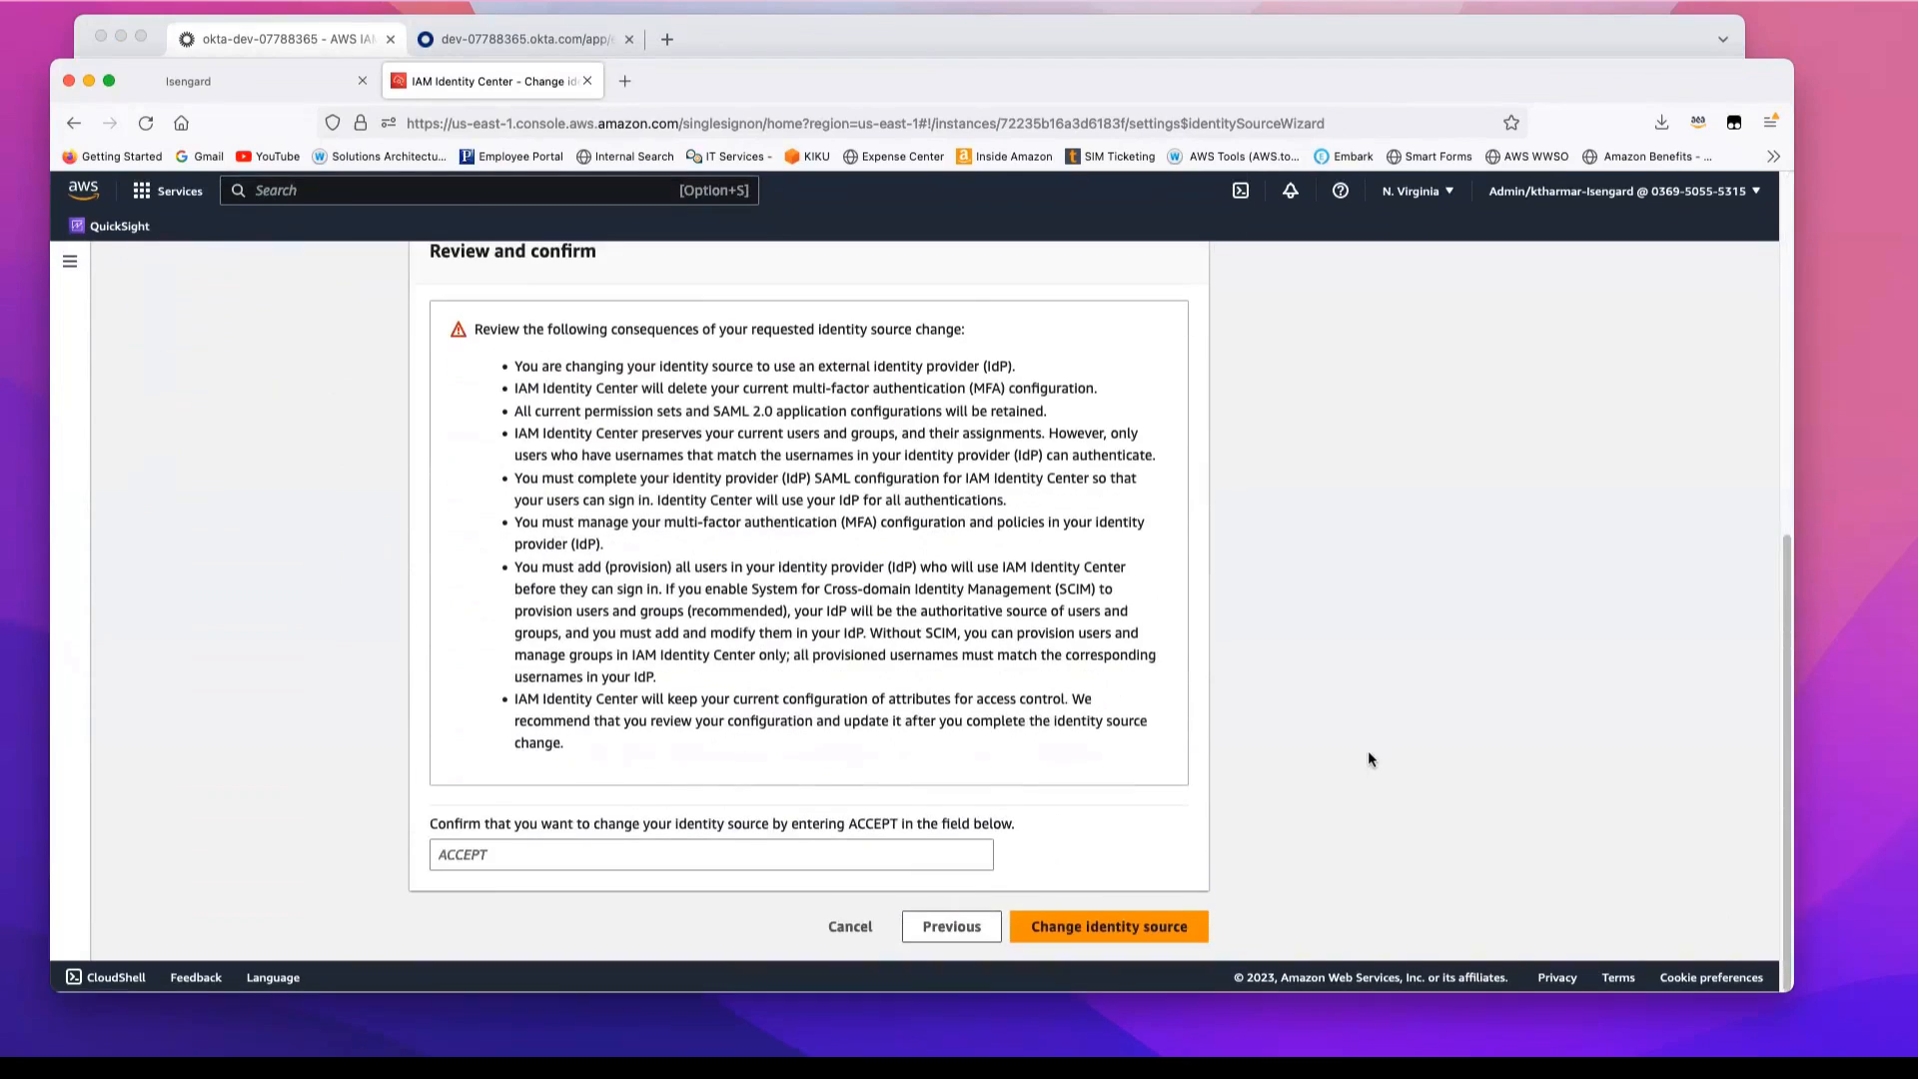
{"action": "left_click", "coordinate": [512, 857]}
{"action": "type", "text": "A"}
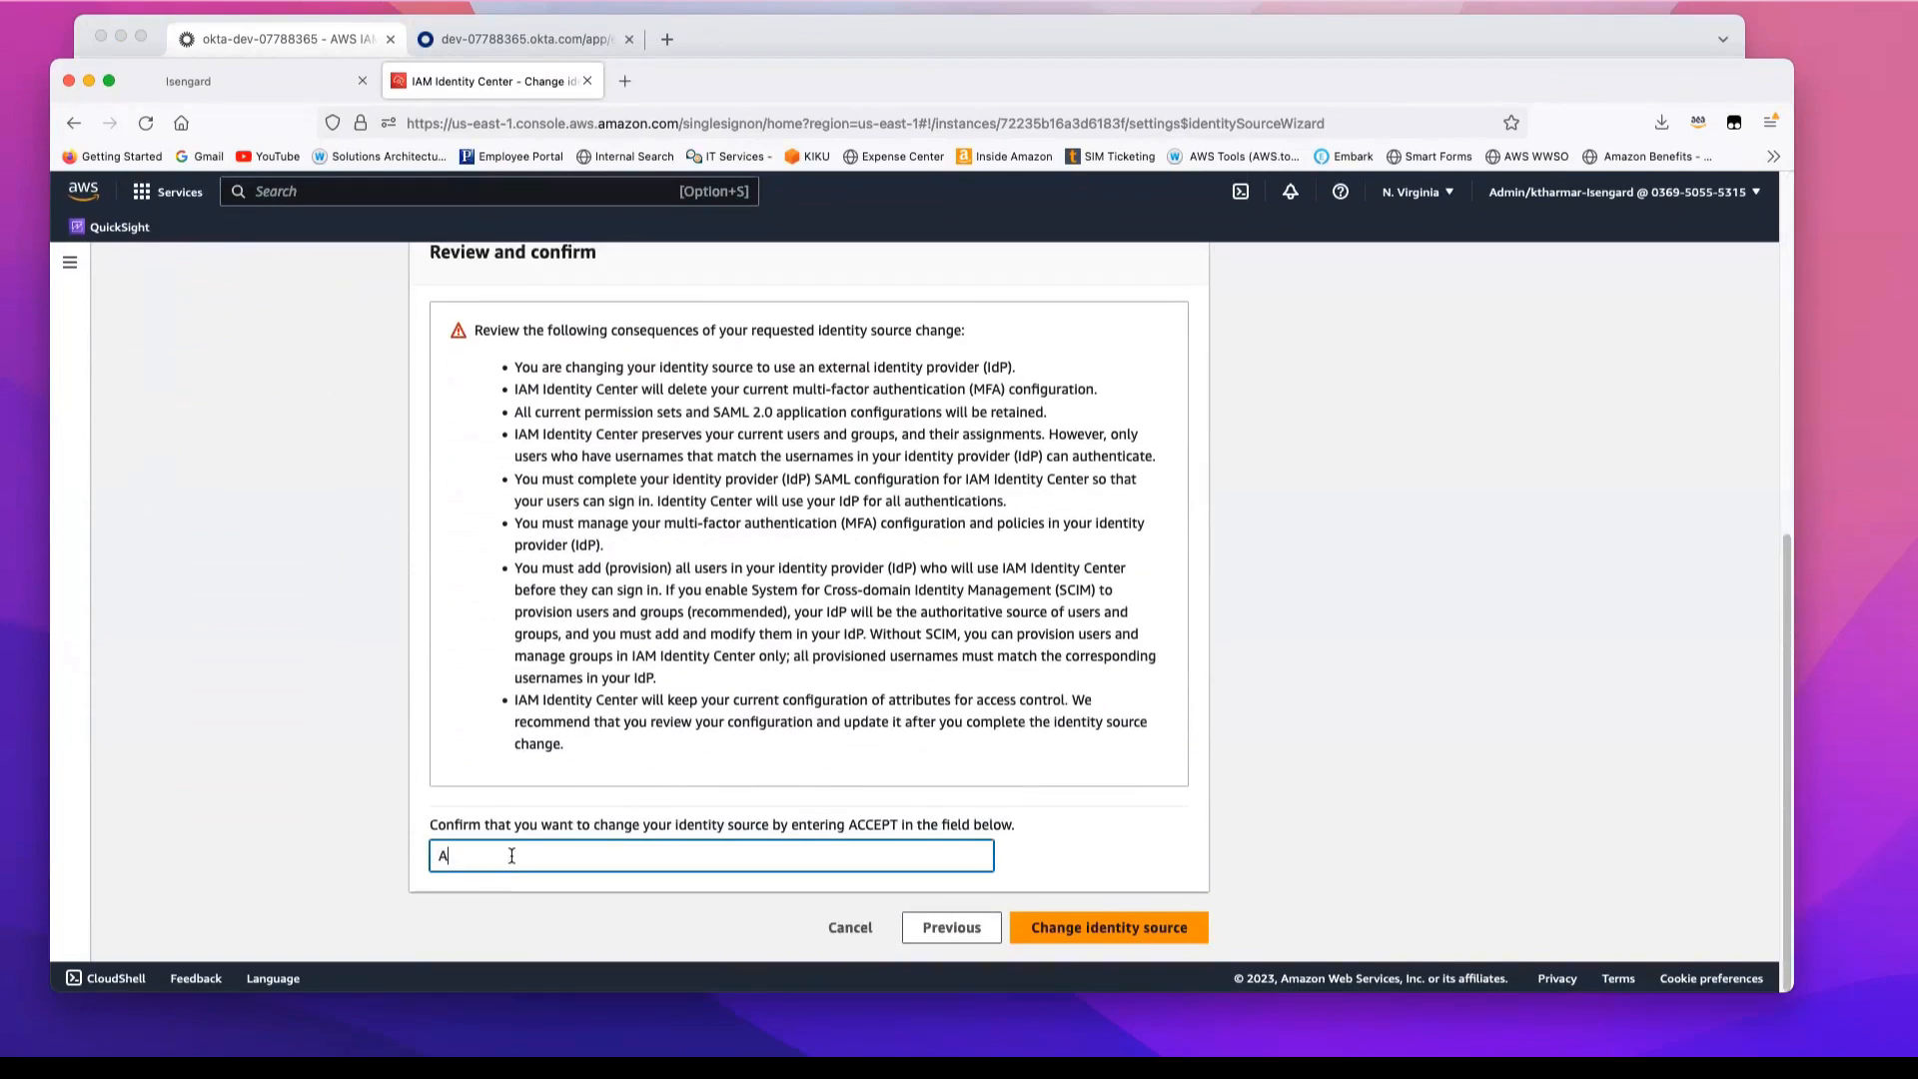
{"action": "type", "text": "CCEPT"}
{"action": "left_click", "coordinate": [1102, 929]}
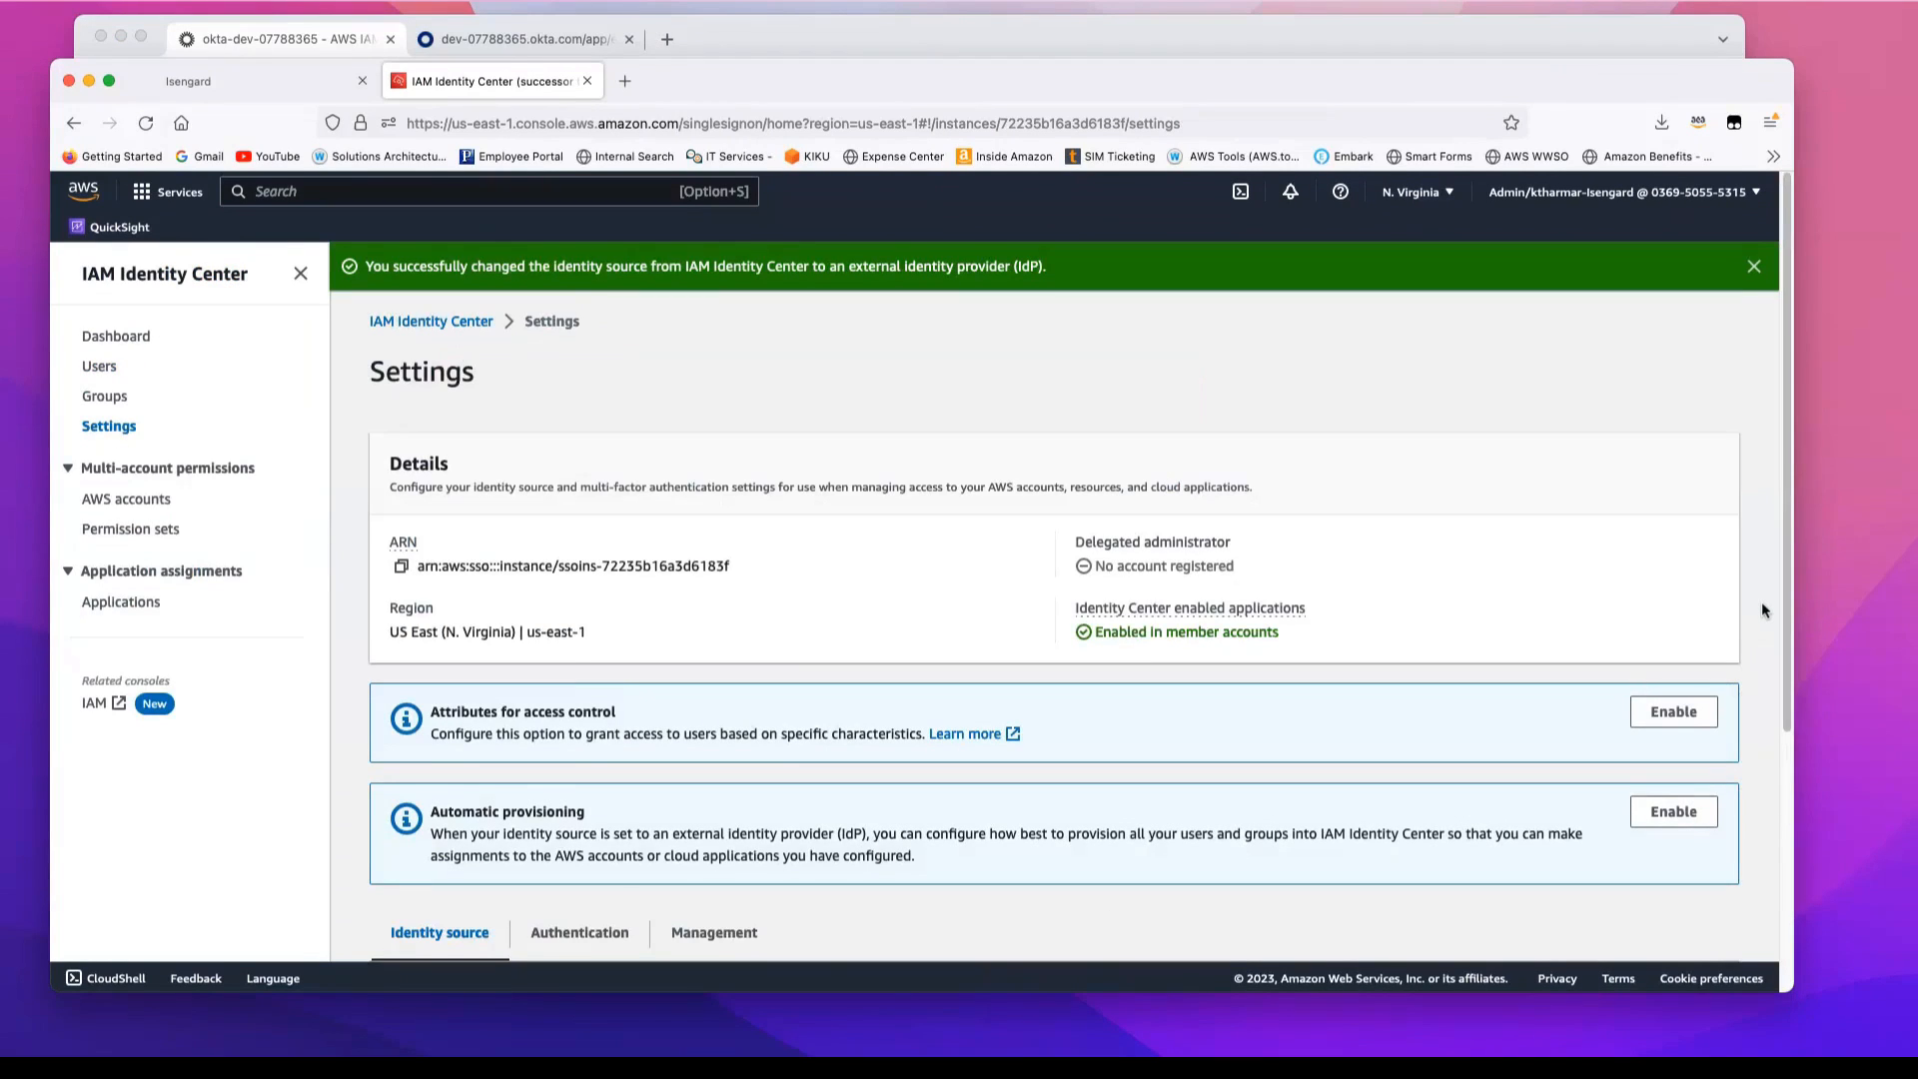
Step: Enable automatic provisioning in the IAM Identity Center settings and copy the SCIM endpoint URL
{"action": "scroll", "coordinate": [1762, 610], "scroll_direction": "down", "scroll_amount": 5}
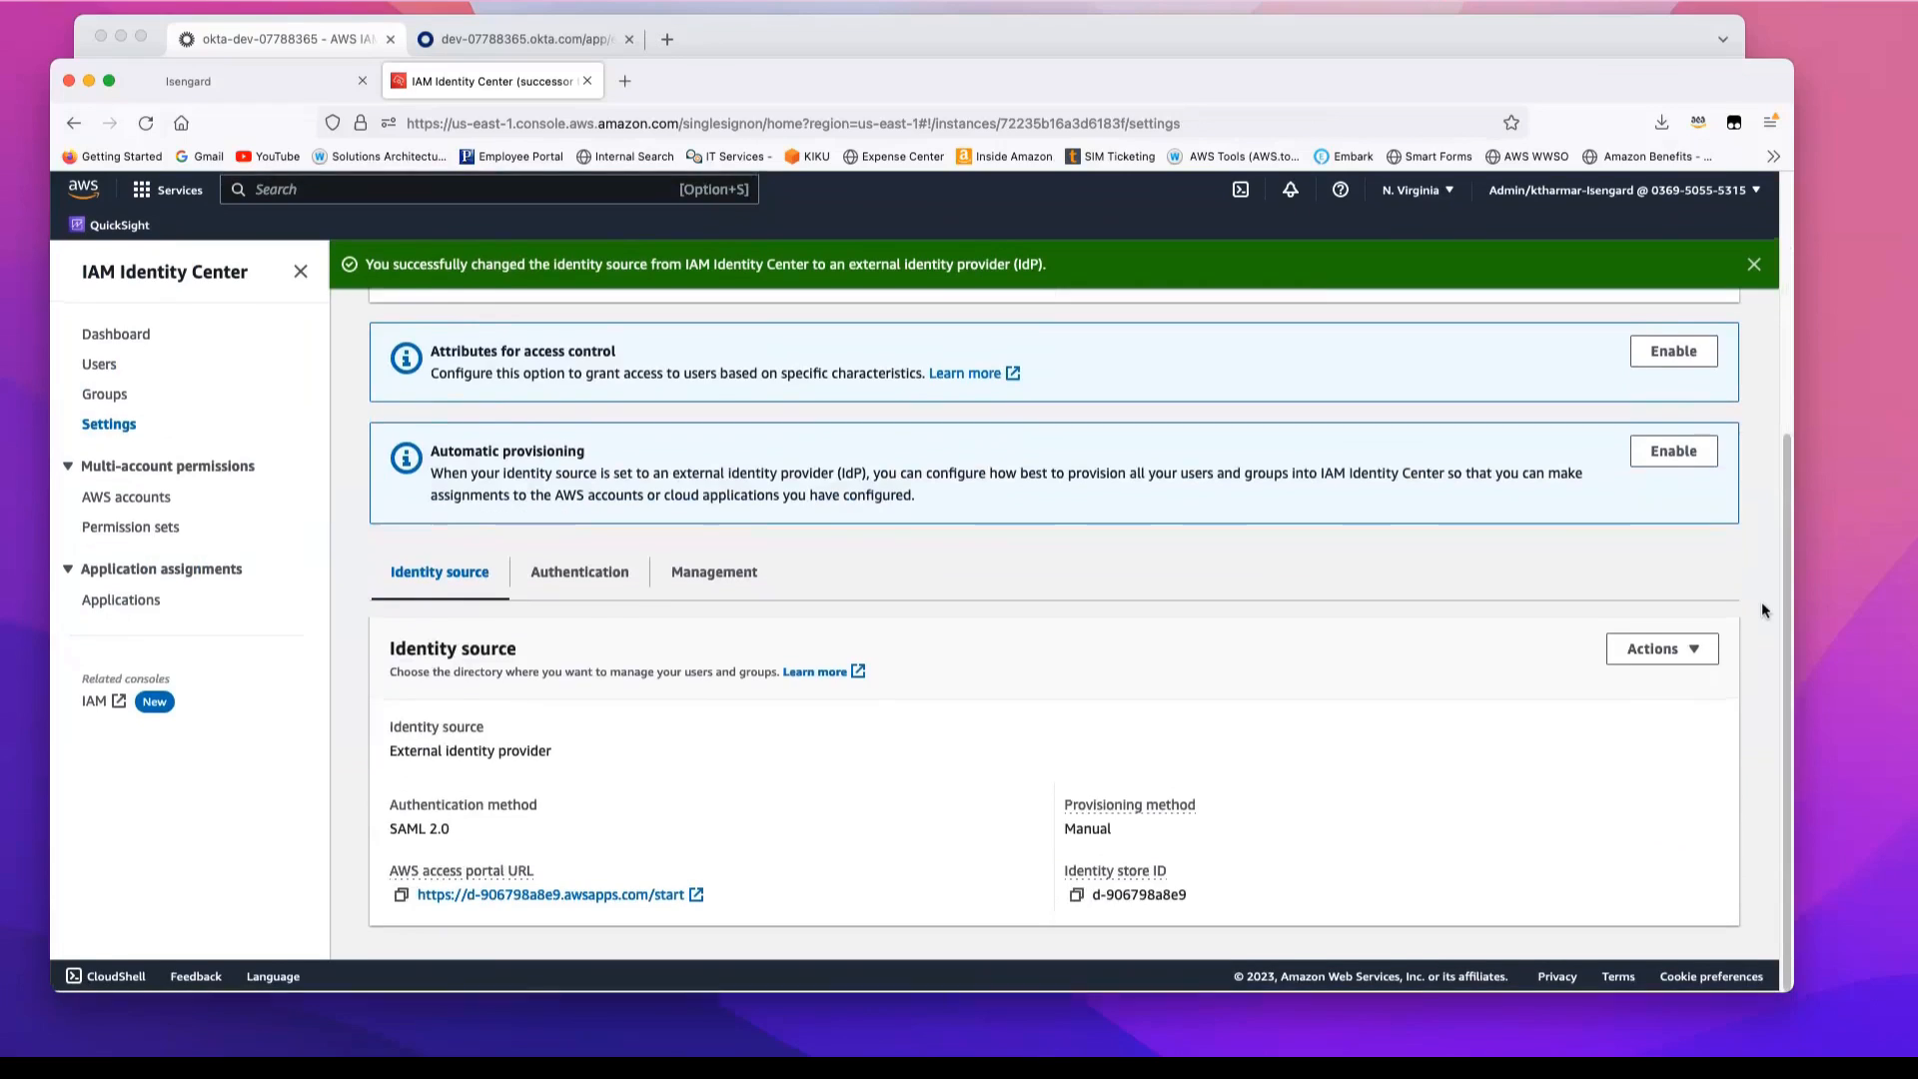
{"action": "scroll", "coordinate": [1761, 602], "scroll_direction": "up", "scroll_amount": 1}
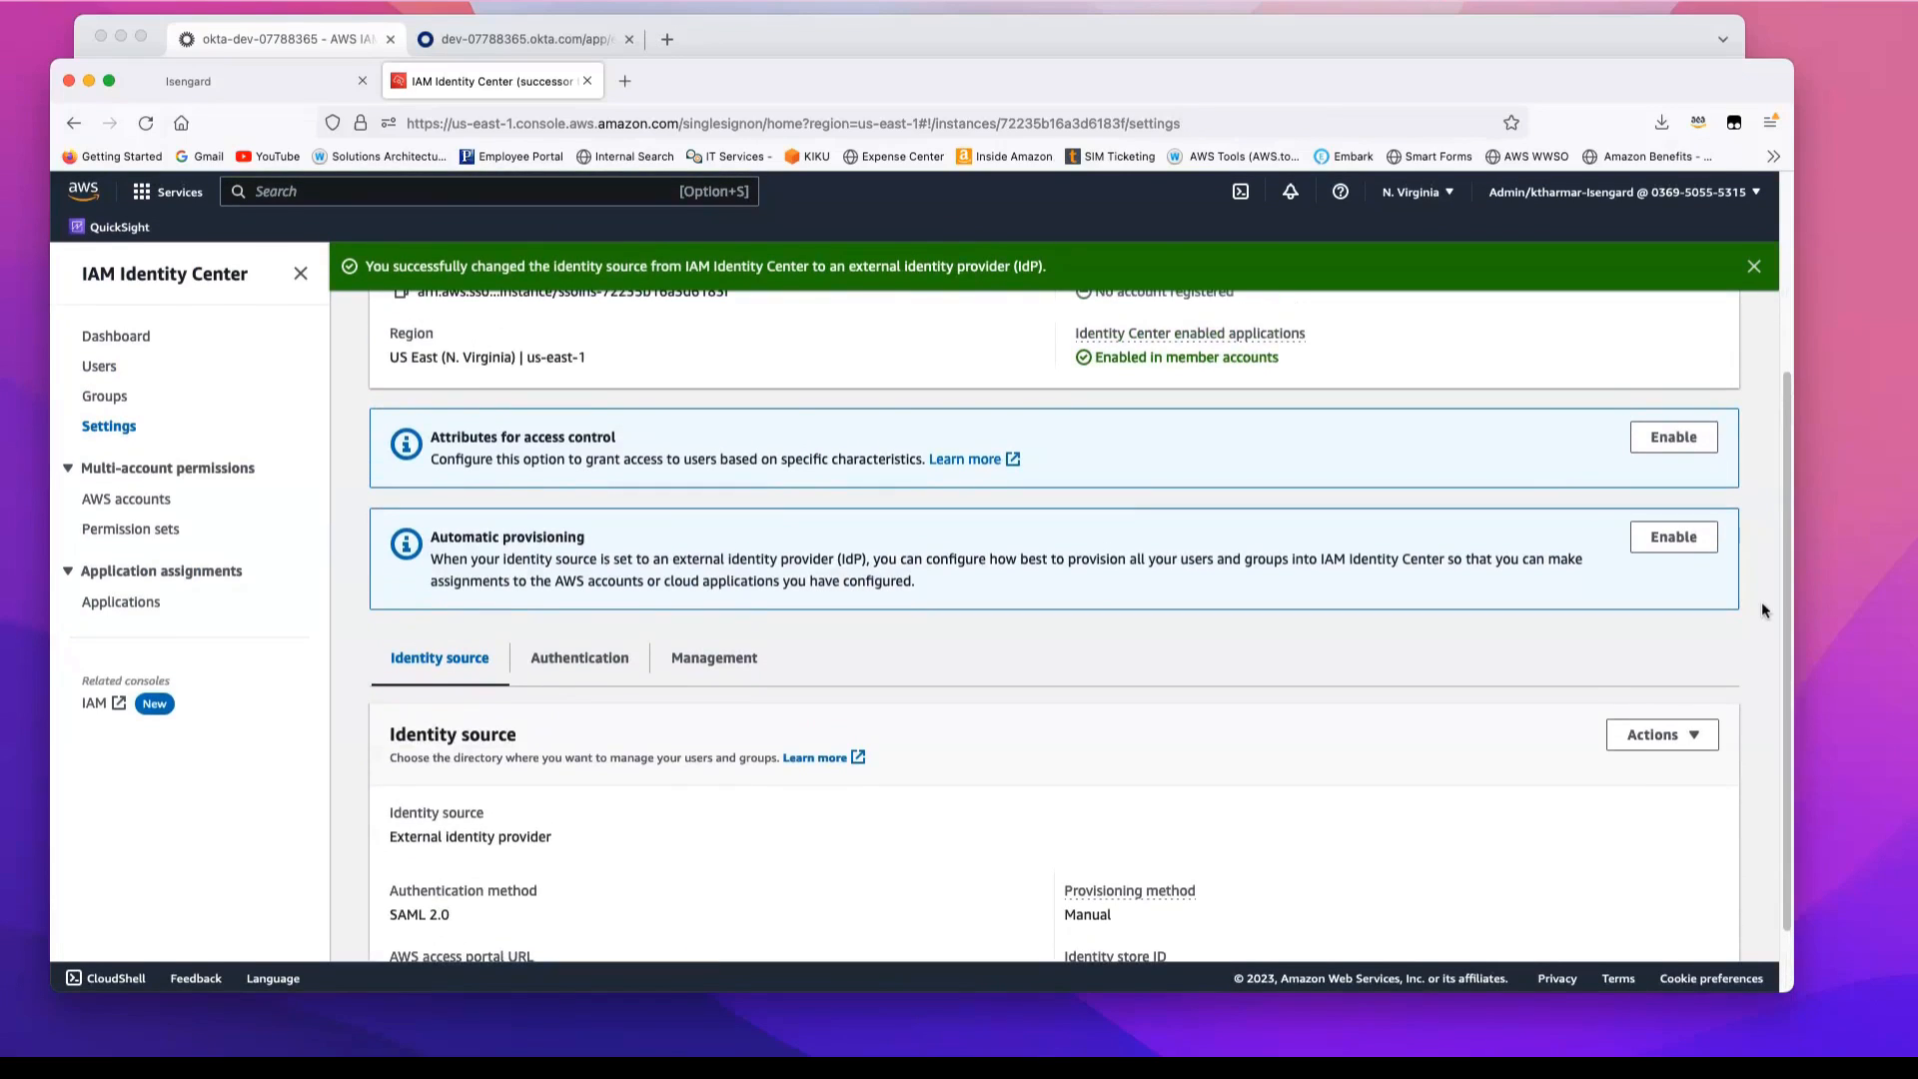
{"action": "scroll", "coordinate": [1762, 609], "scroll_direction": "up", "scroll_amount": 1}
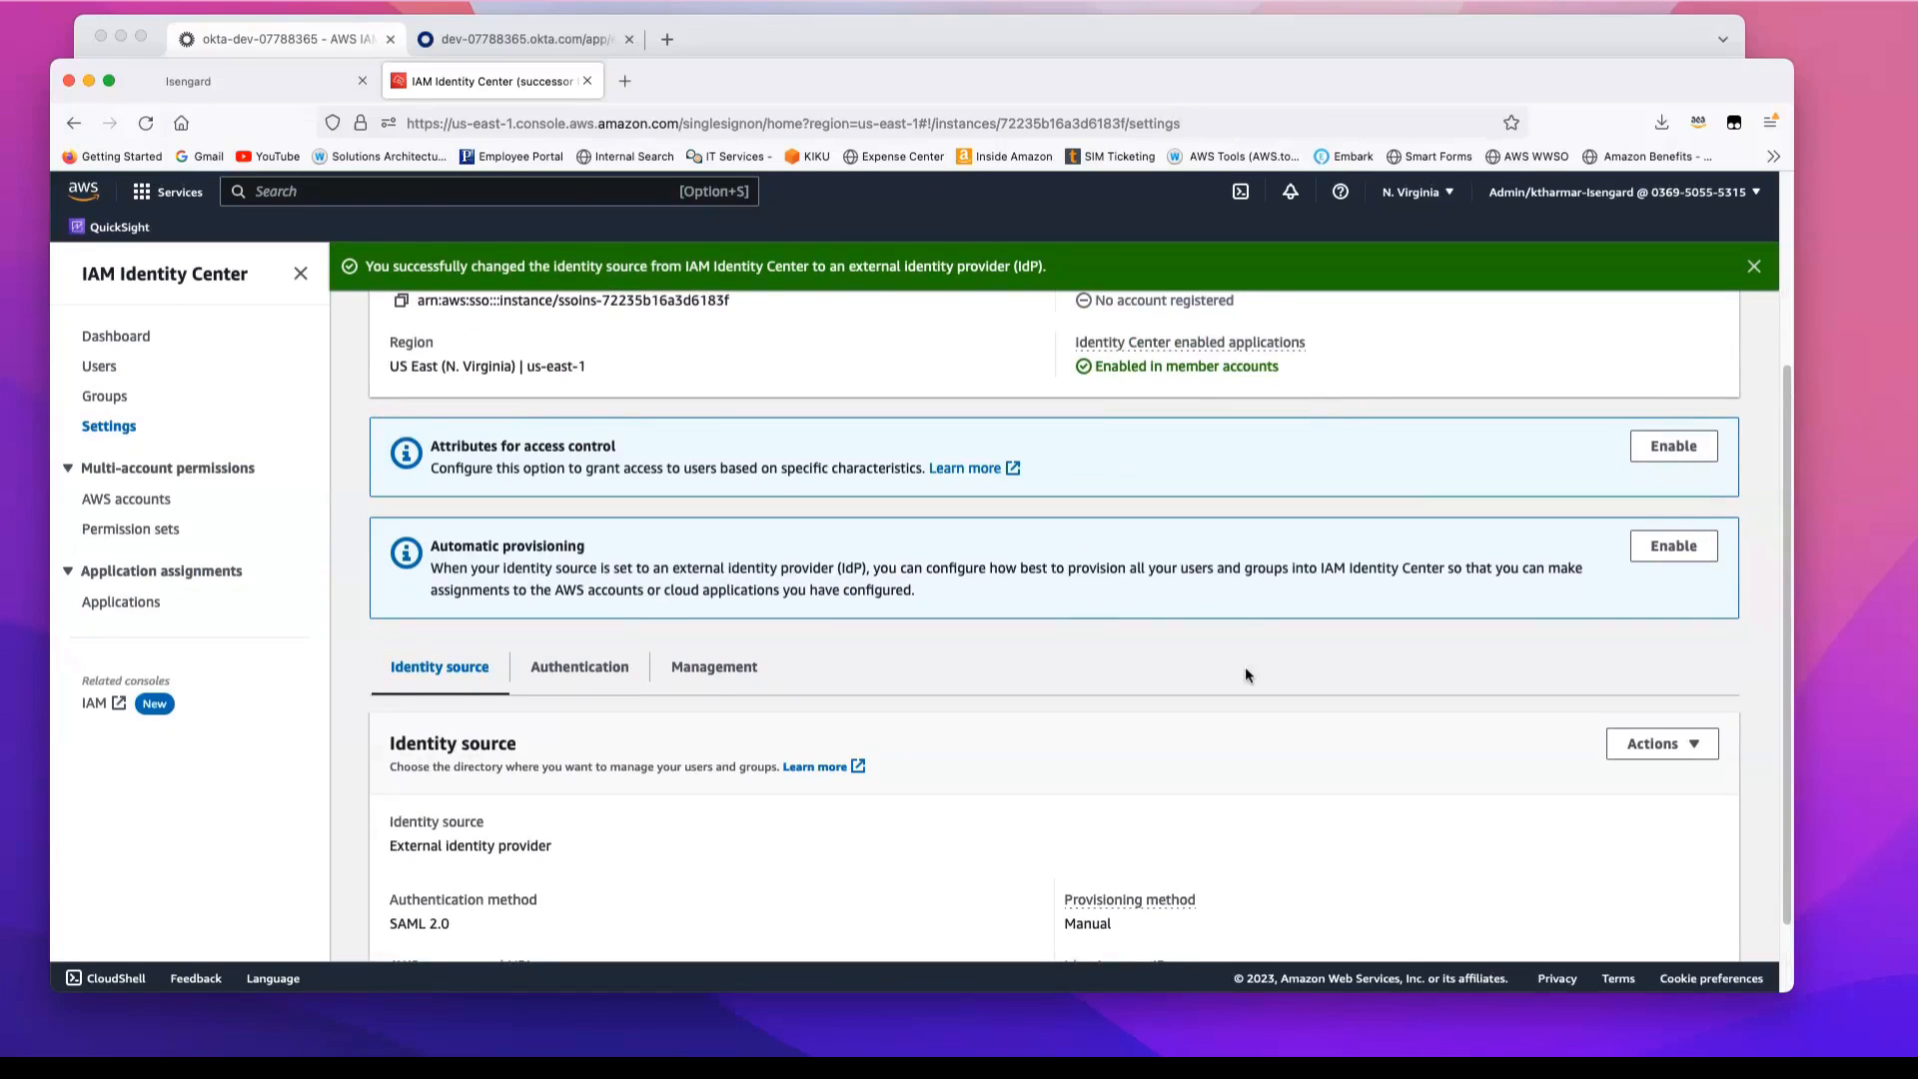
{"action": "left_click", "coordinate": [1678, 548]}
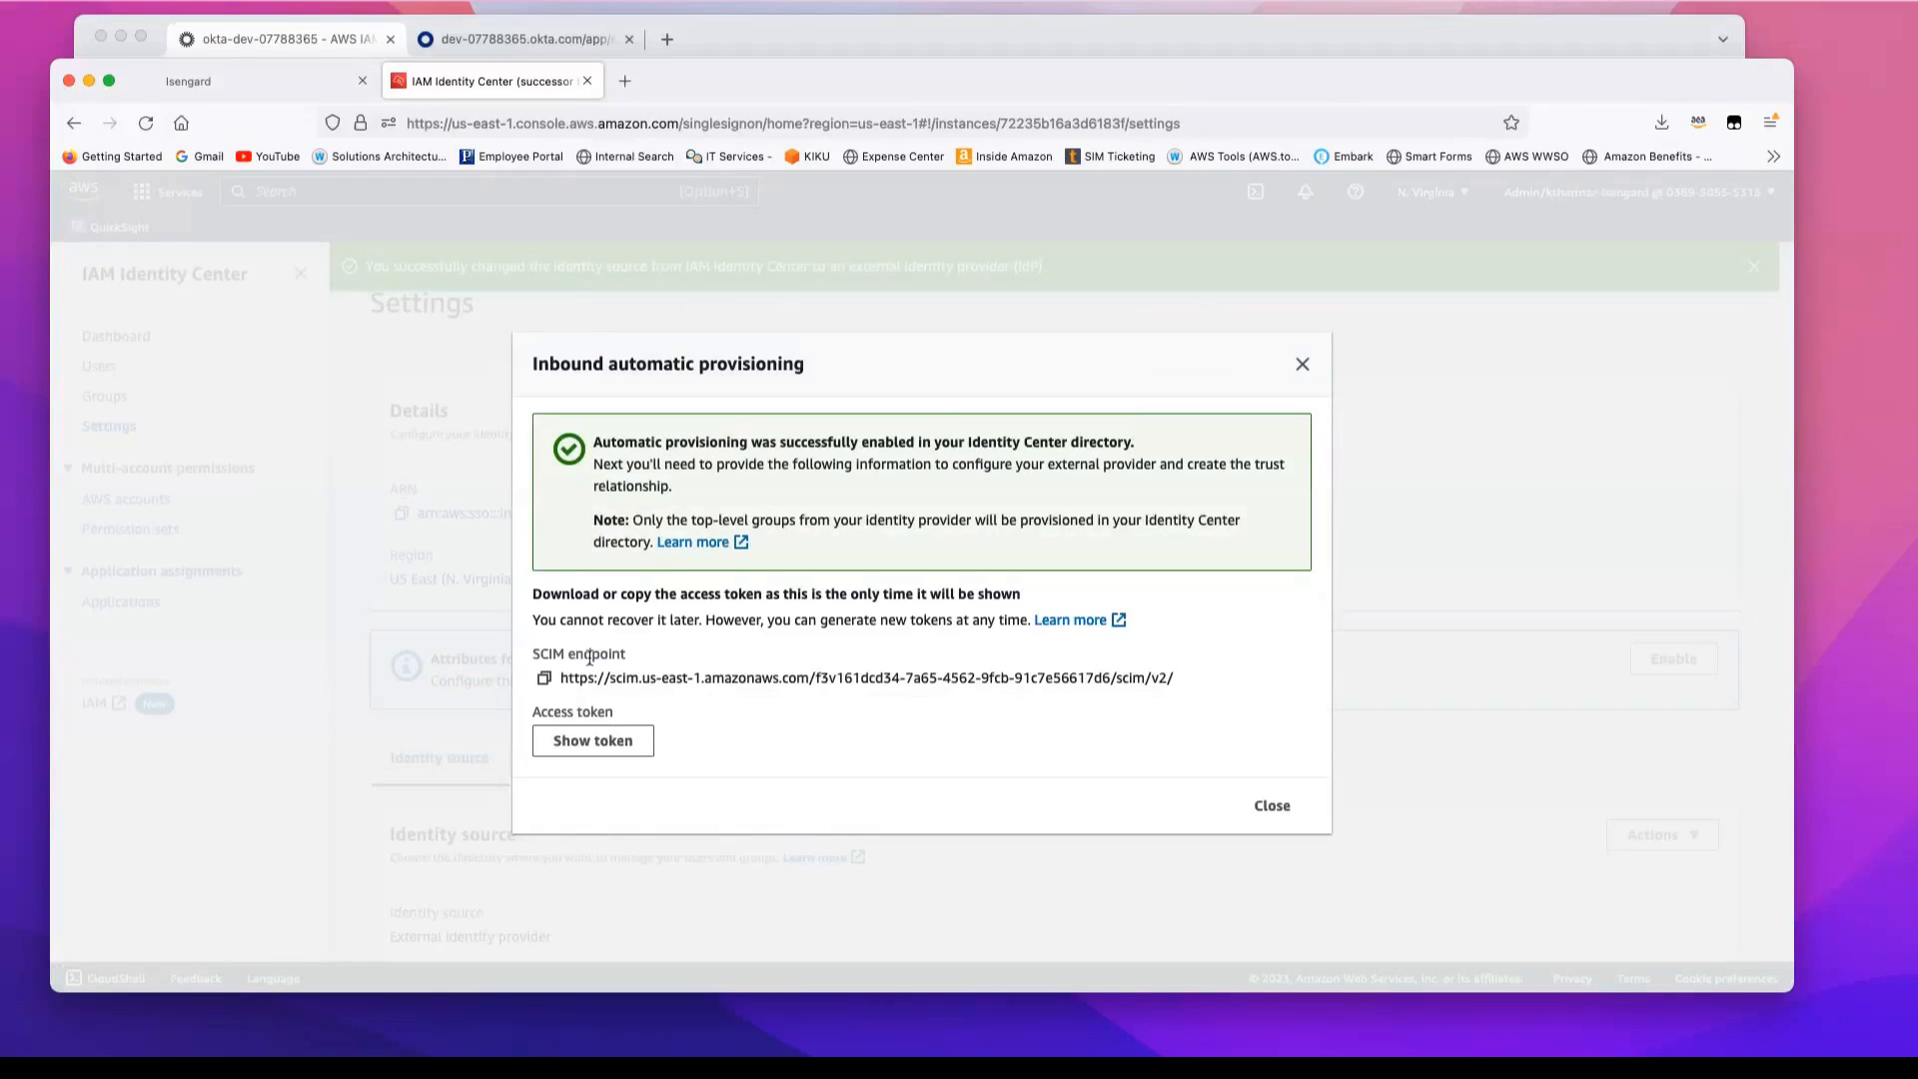
{"action": "left_click", "coordinate": [545, 682]}
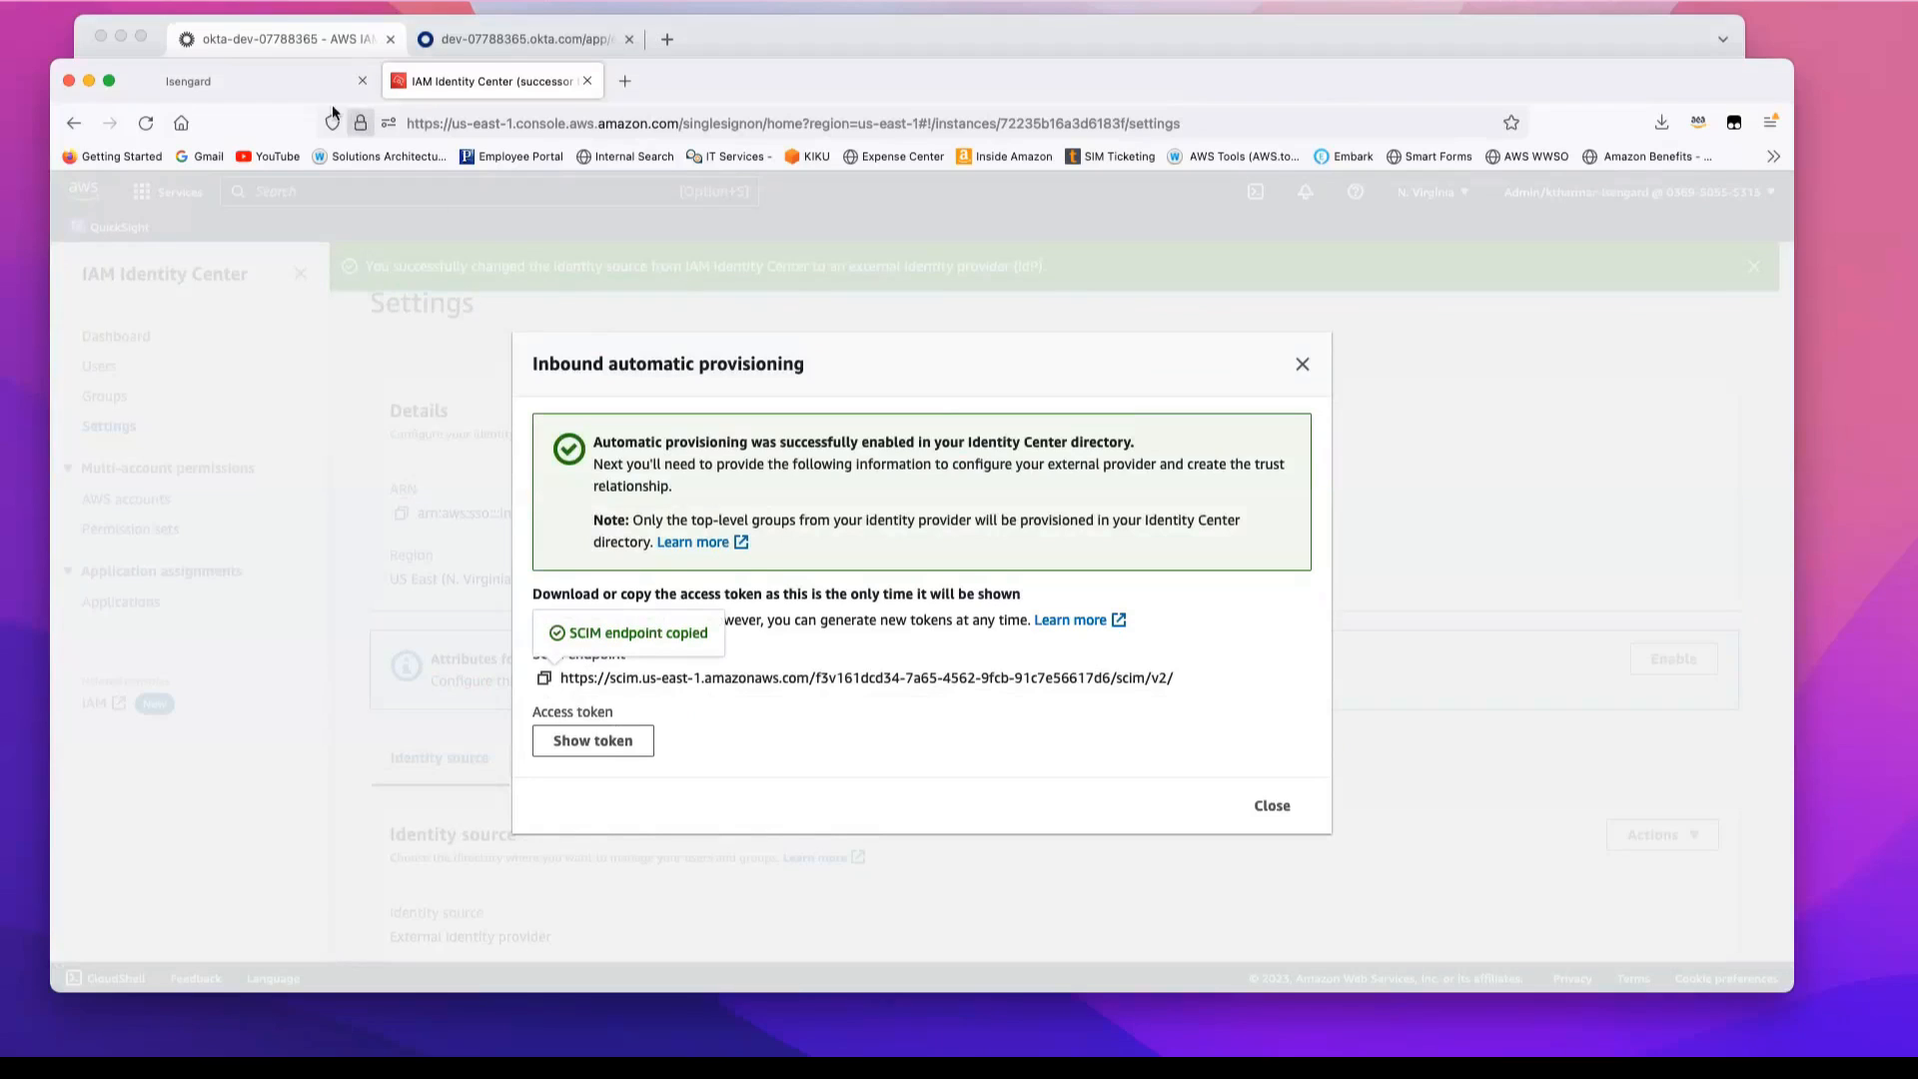
Step: Switch to the Okta admin console and enable API integration in the AWS IAM Identity Center app's provisioning settings
{"action": "left_click", "coordinate": [280, 36]}
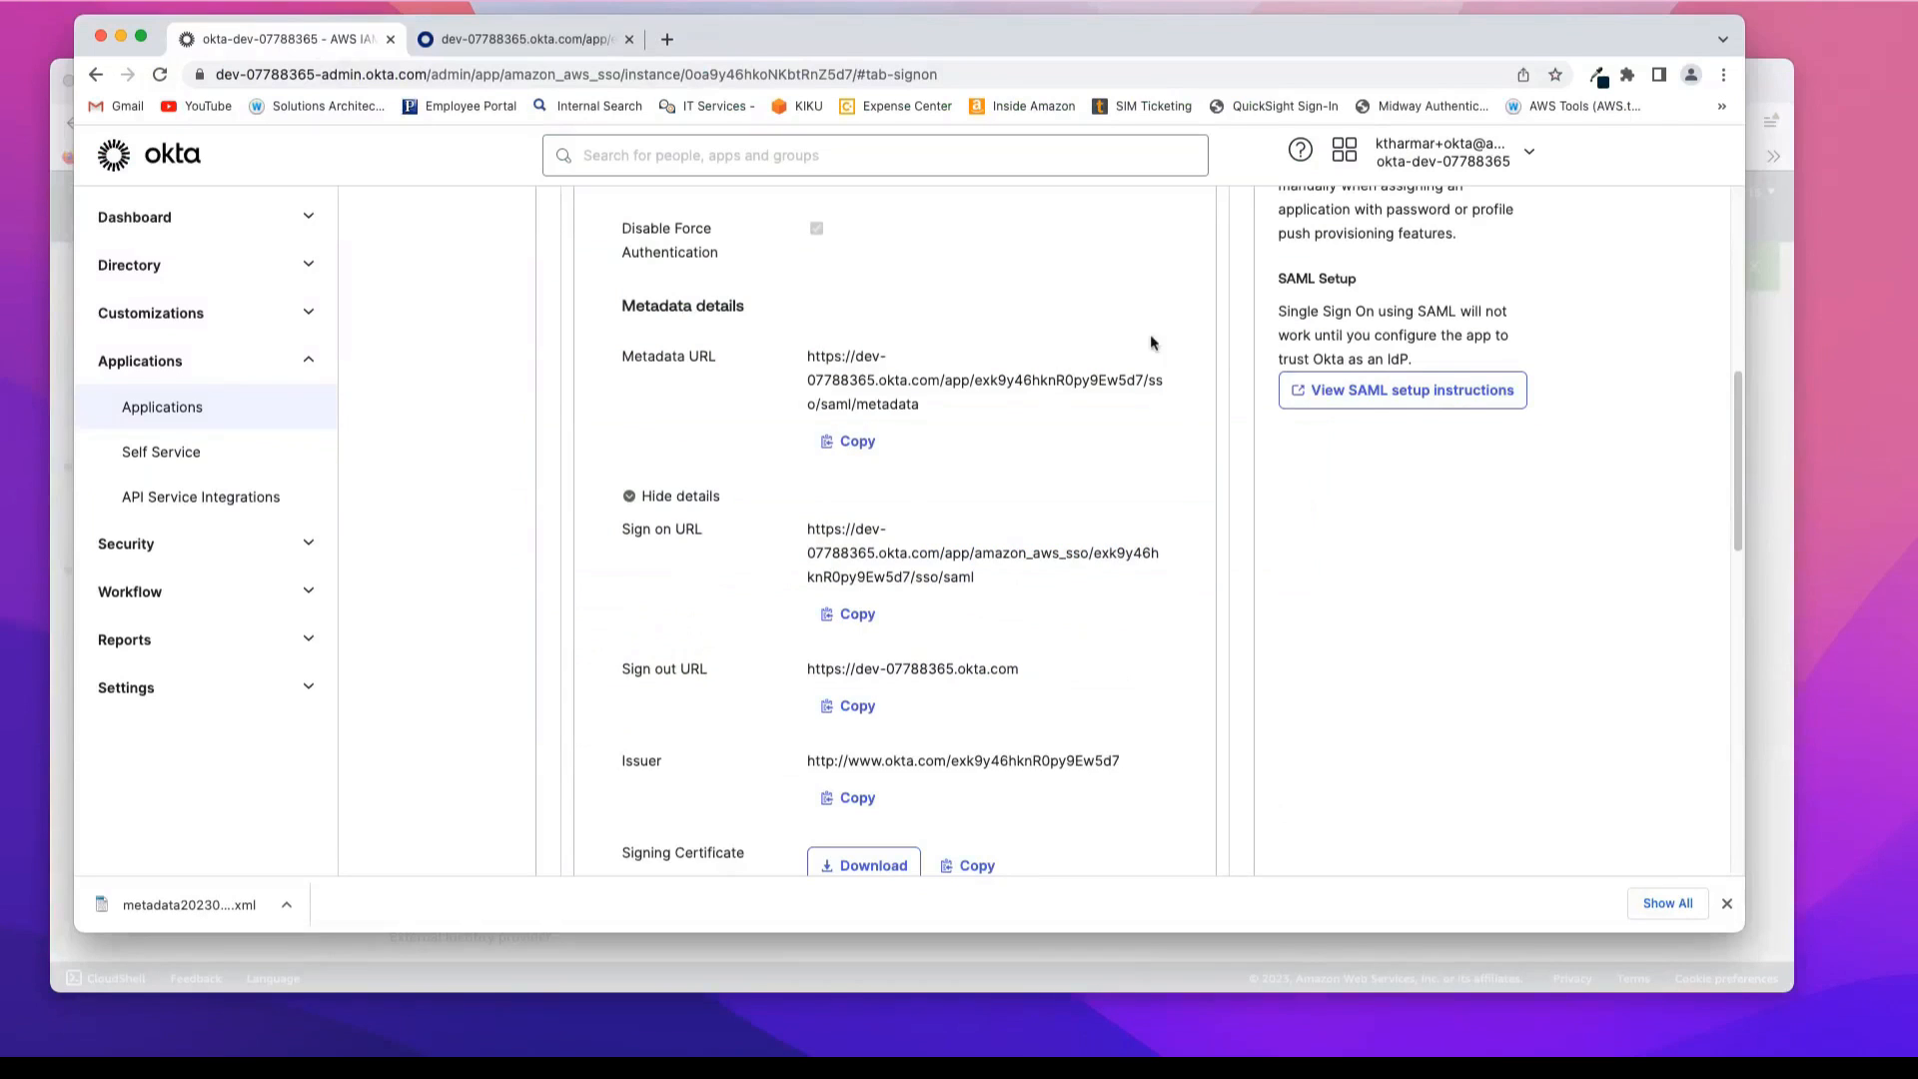
{"action": "scroll", "coordinate": [1233, 358], "scroll_direction": "up", "scroll_amount": 3}
{"action": "scroll", "coordinate": [1232, 358], "scroll_direction": "up", "scroll_amount": 5}
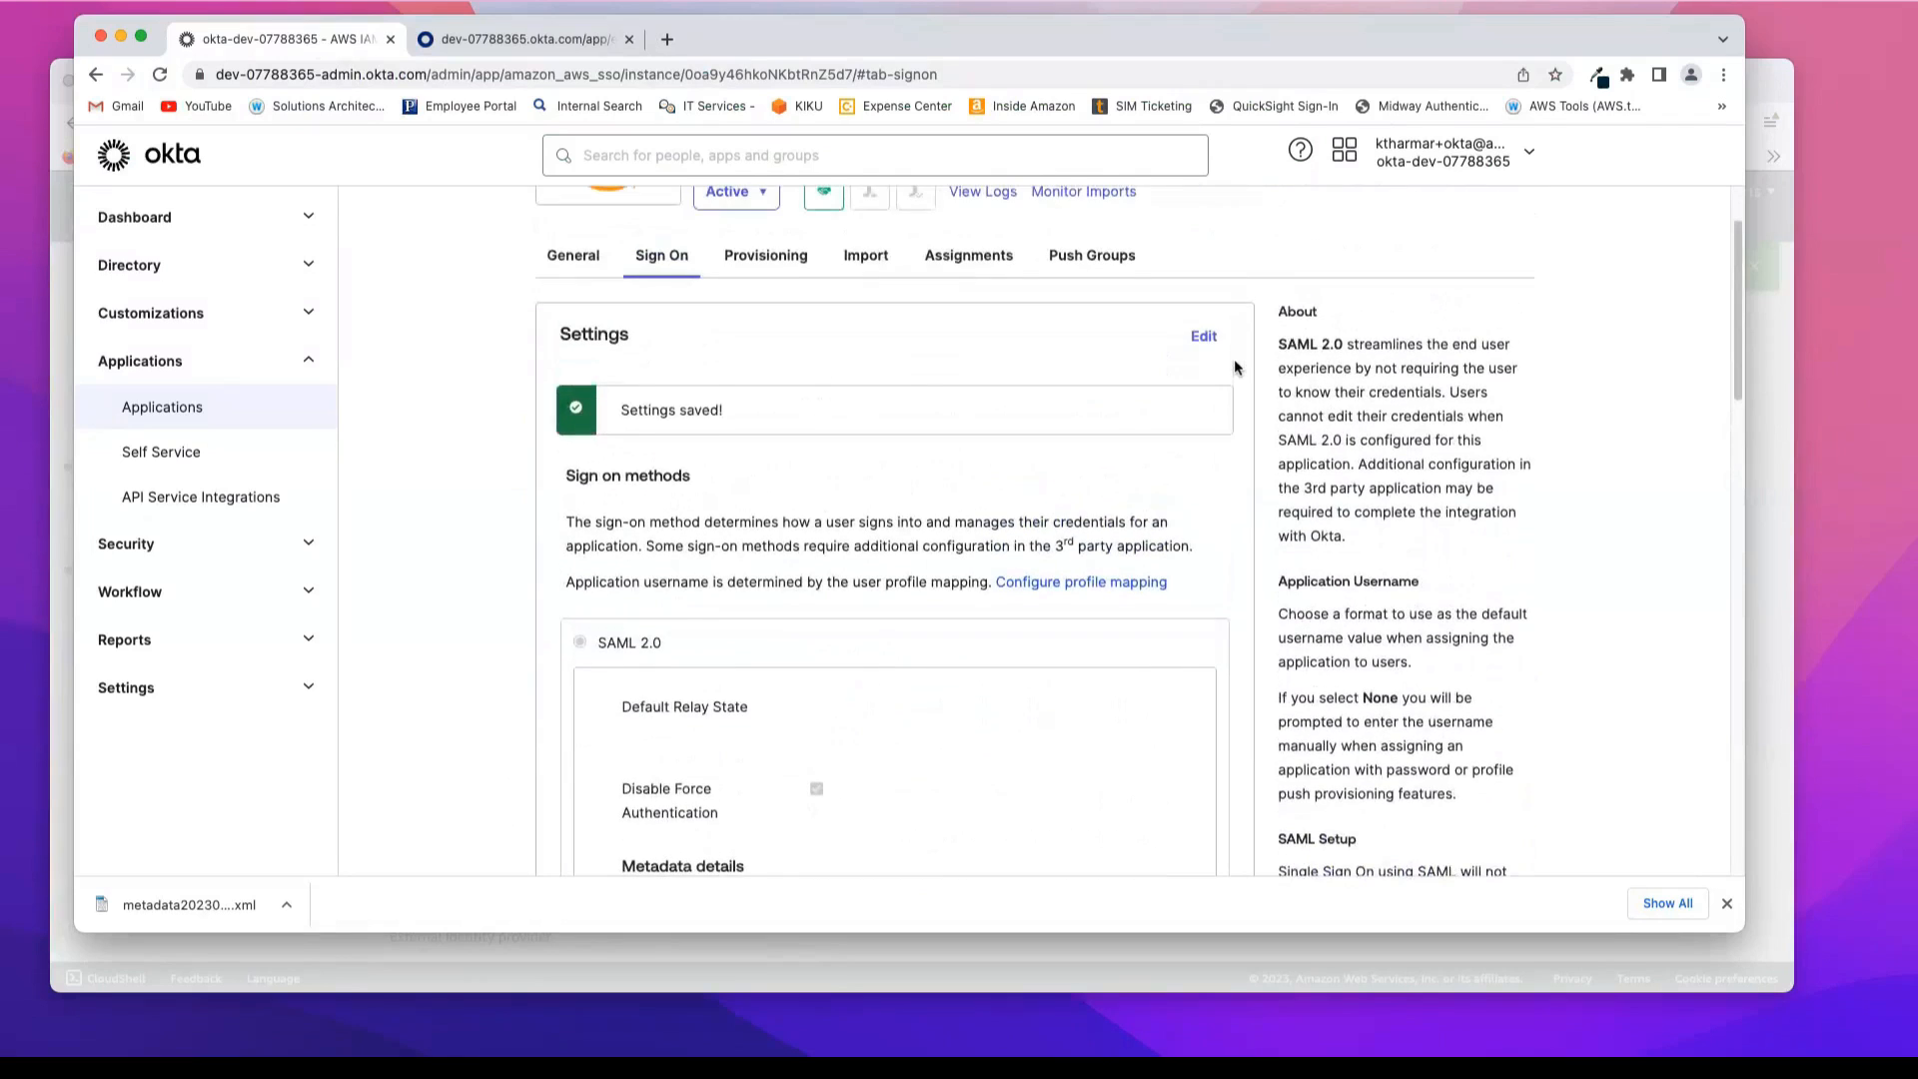
{"action": "scroll", "coordinate": [1233, 367], "scroll_direction": "up", "scroll_amount": 1}
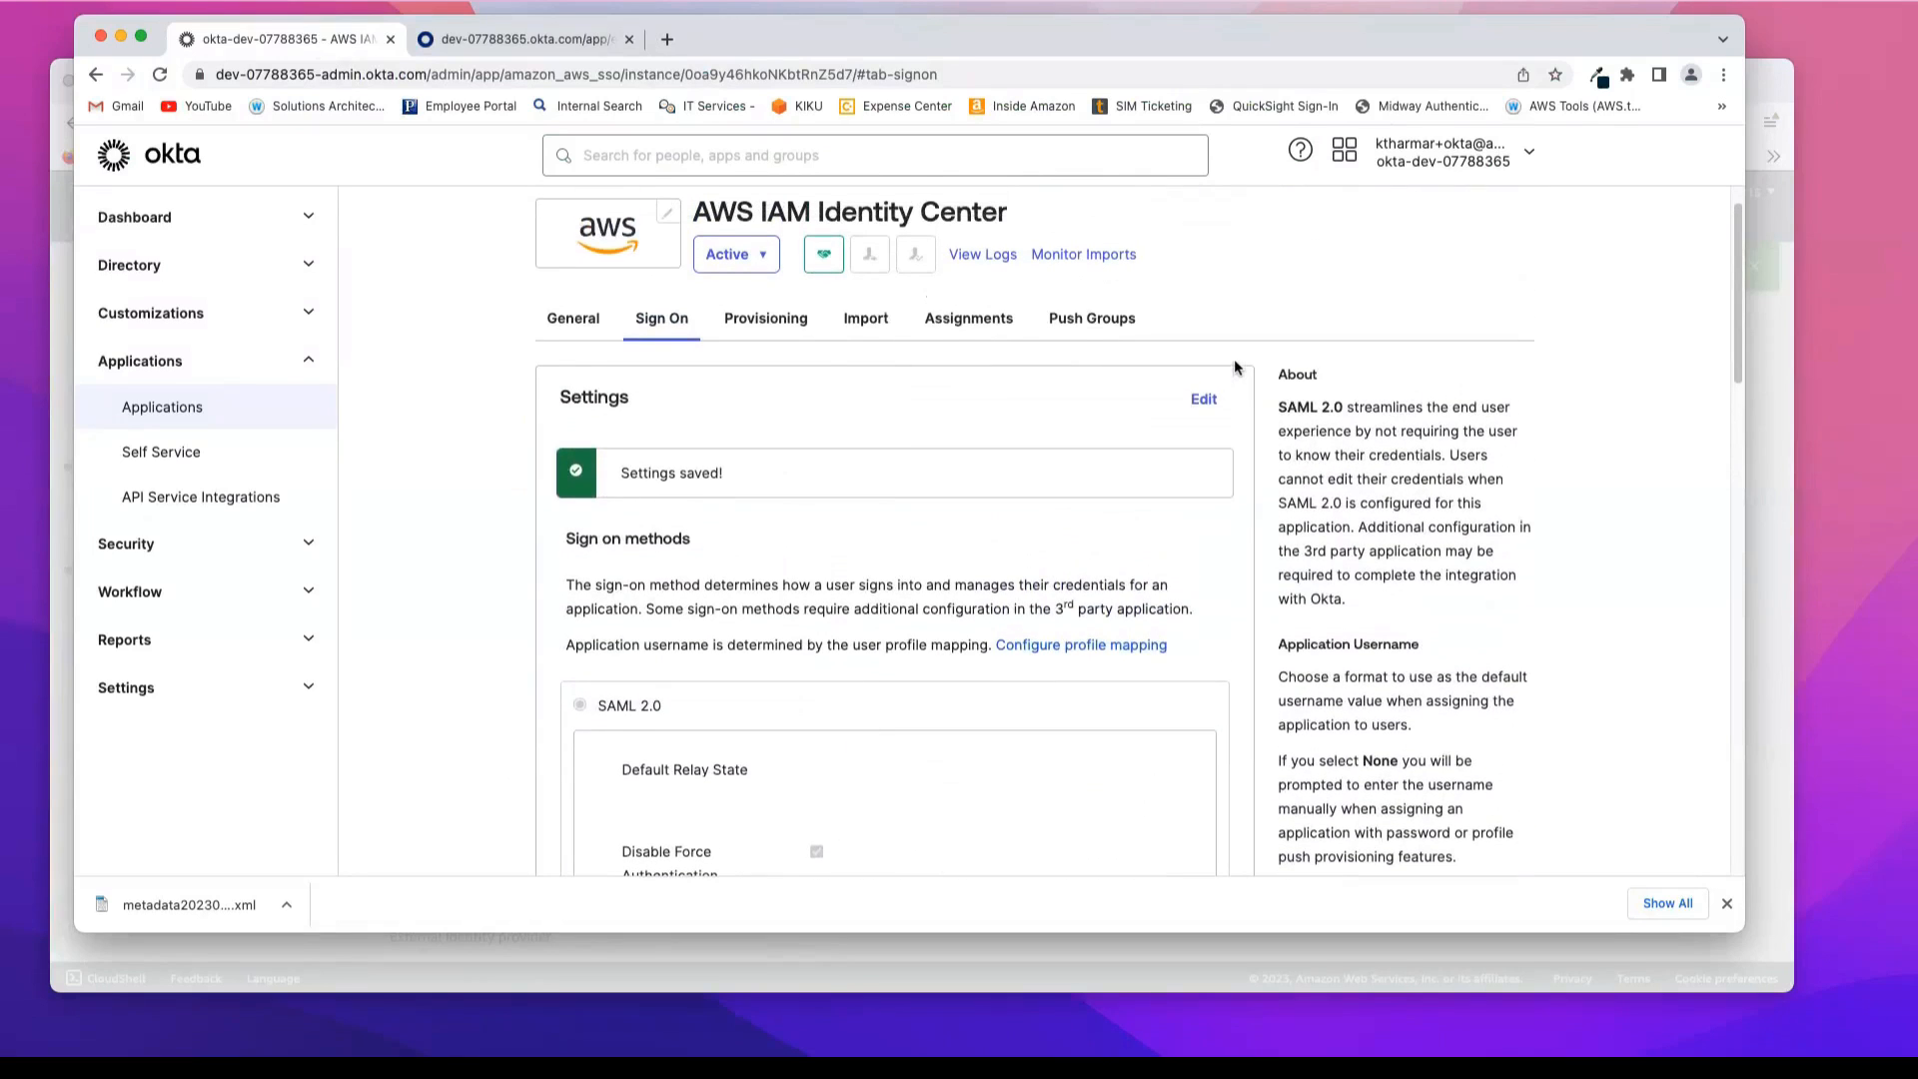
{"action": "left_click", "coordinate": [763, 326]}
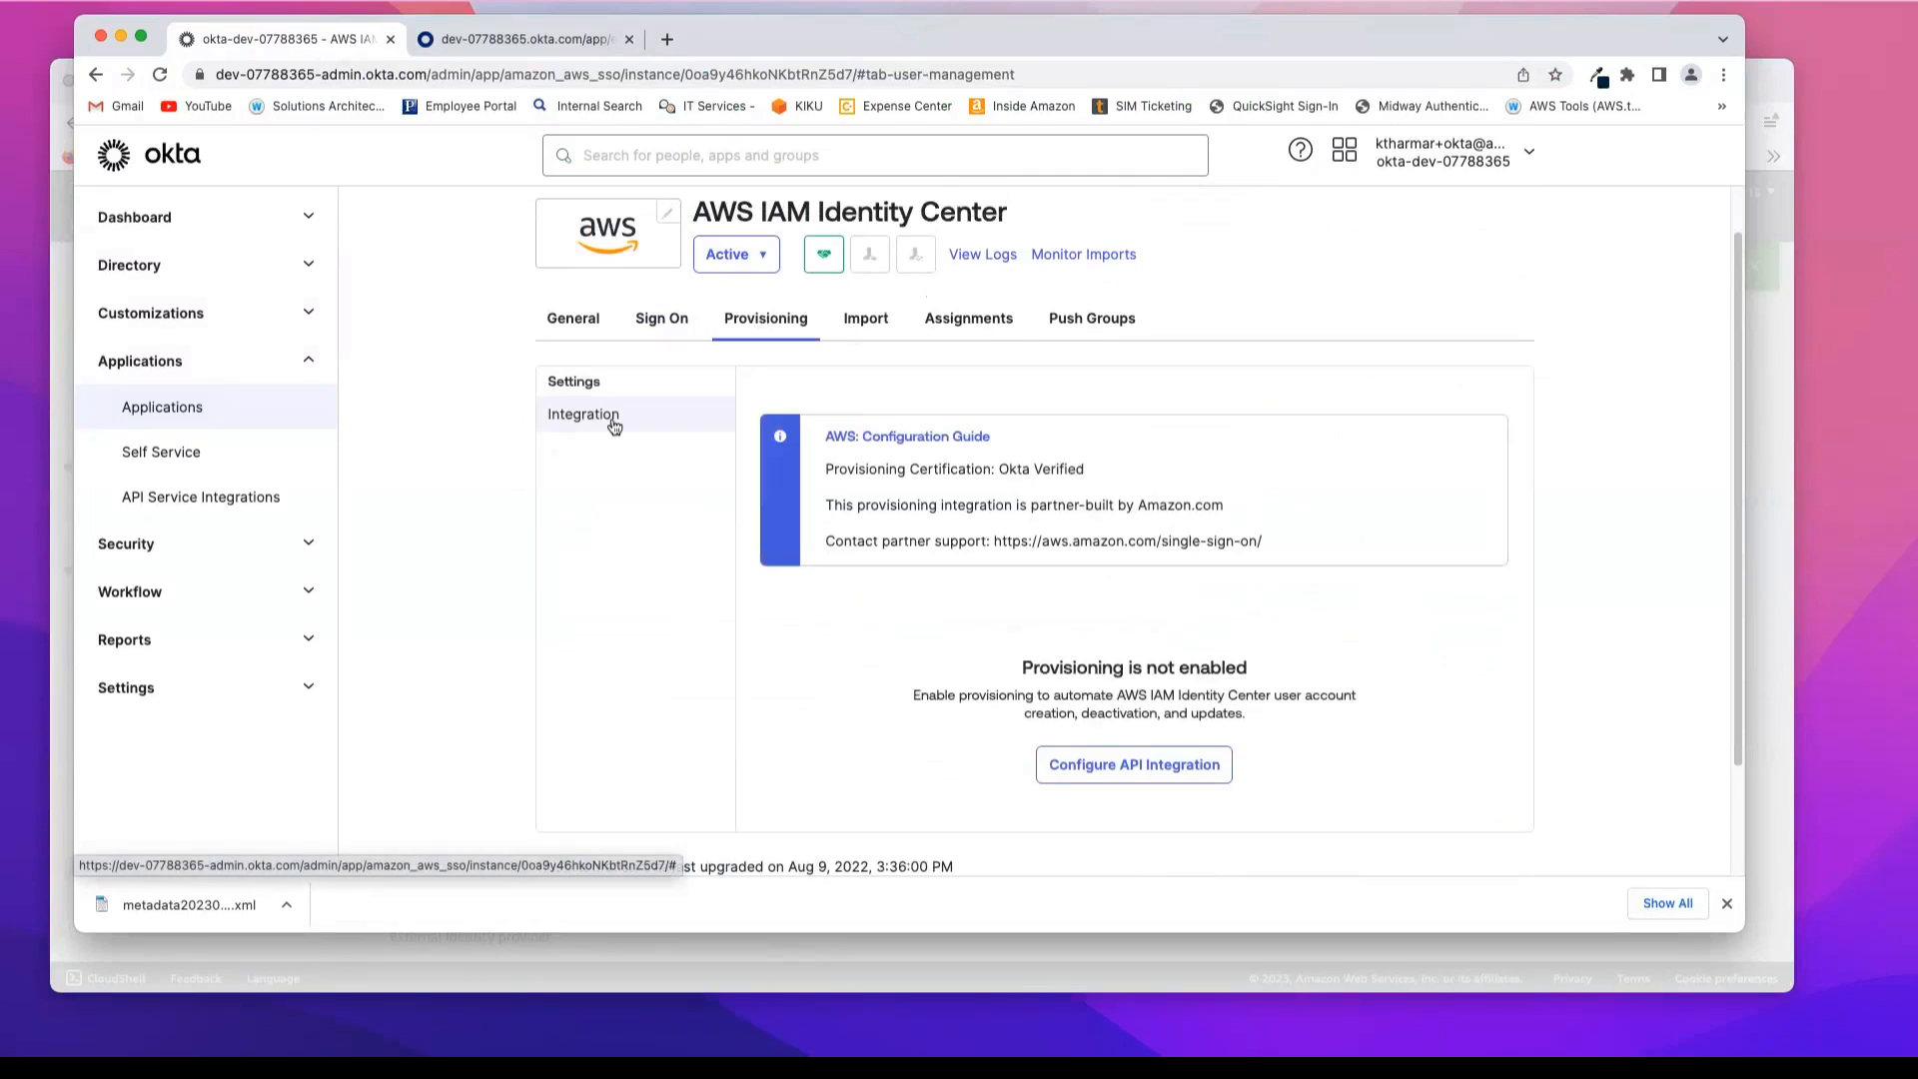
{"action": "scroll", "coordinate": [763, 700], "scroll_direction": "down", "scroll_amount": 2}
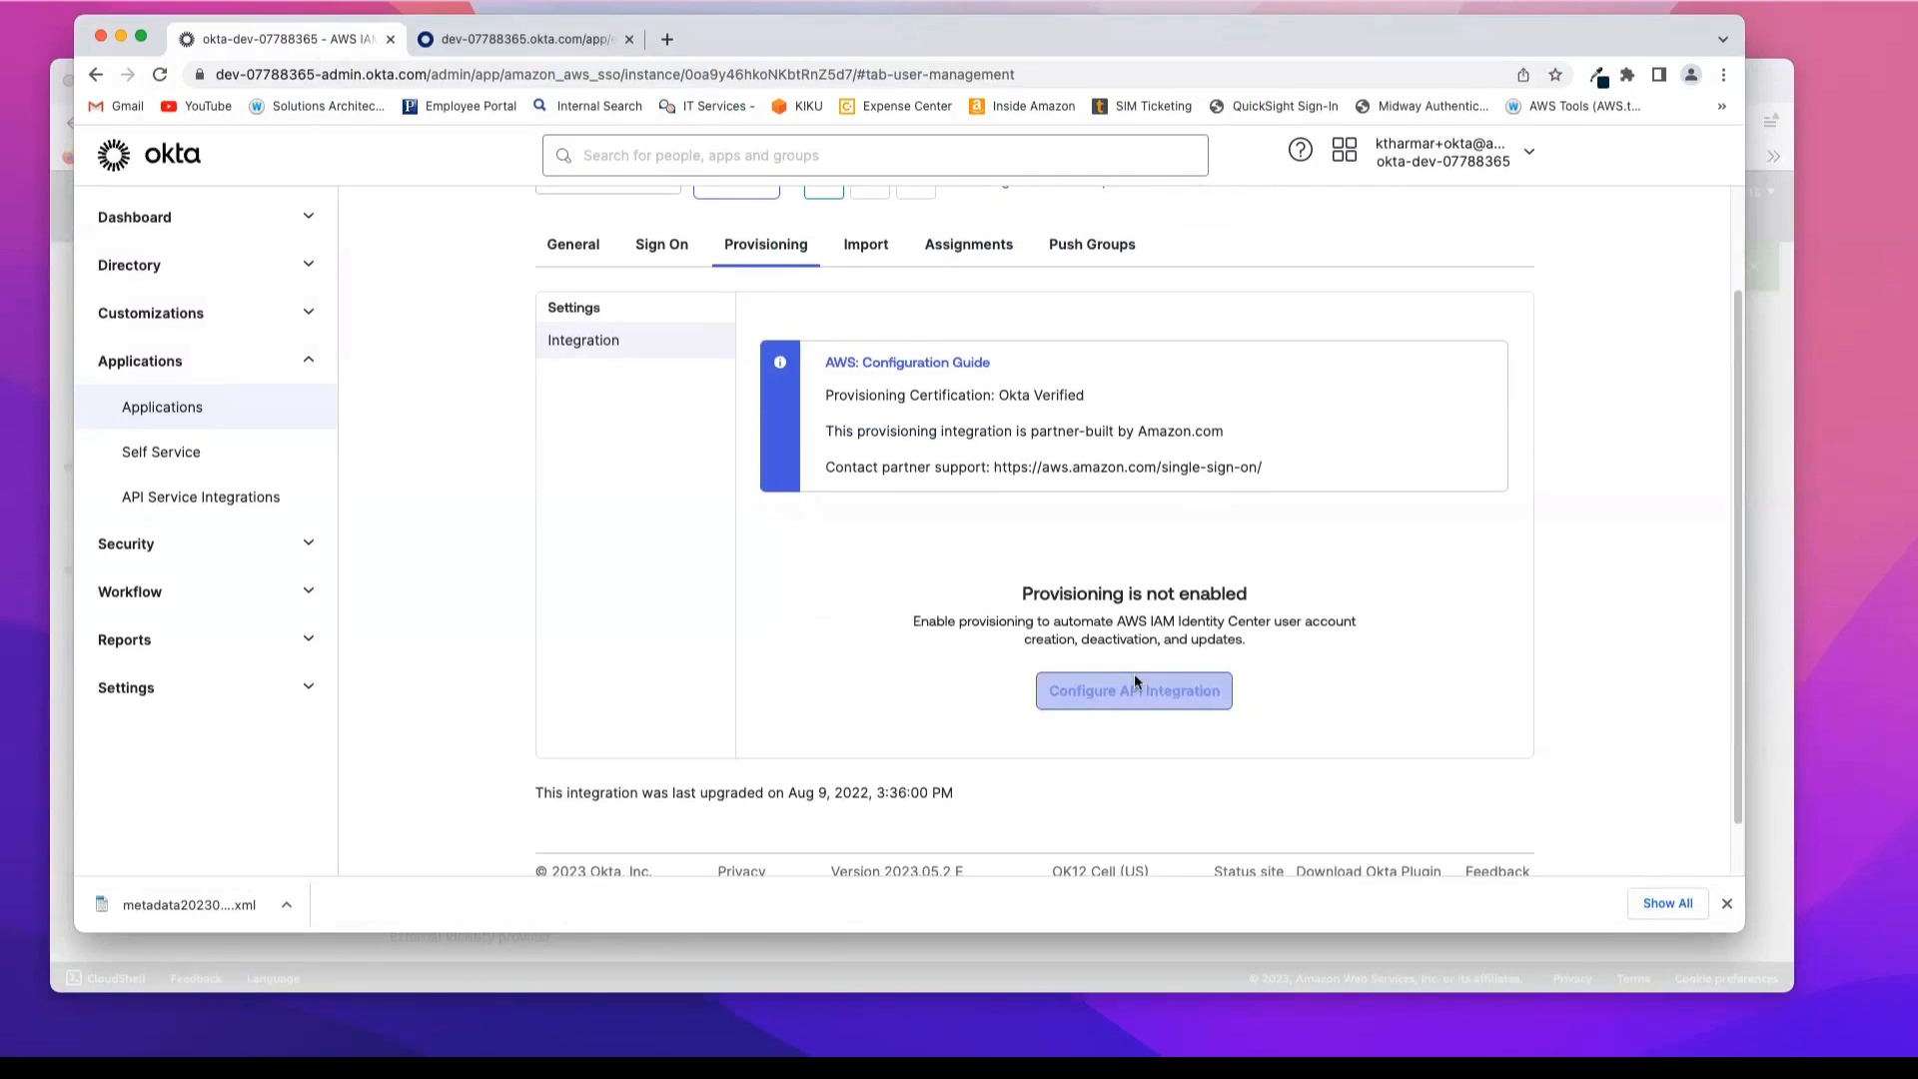
{"action": "left_click", "coordinate": [1118, 705]}
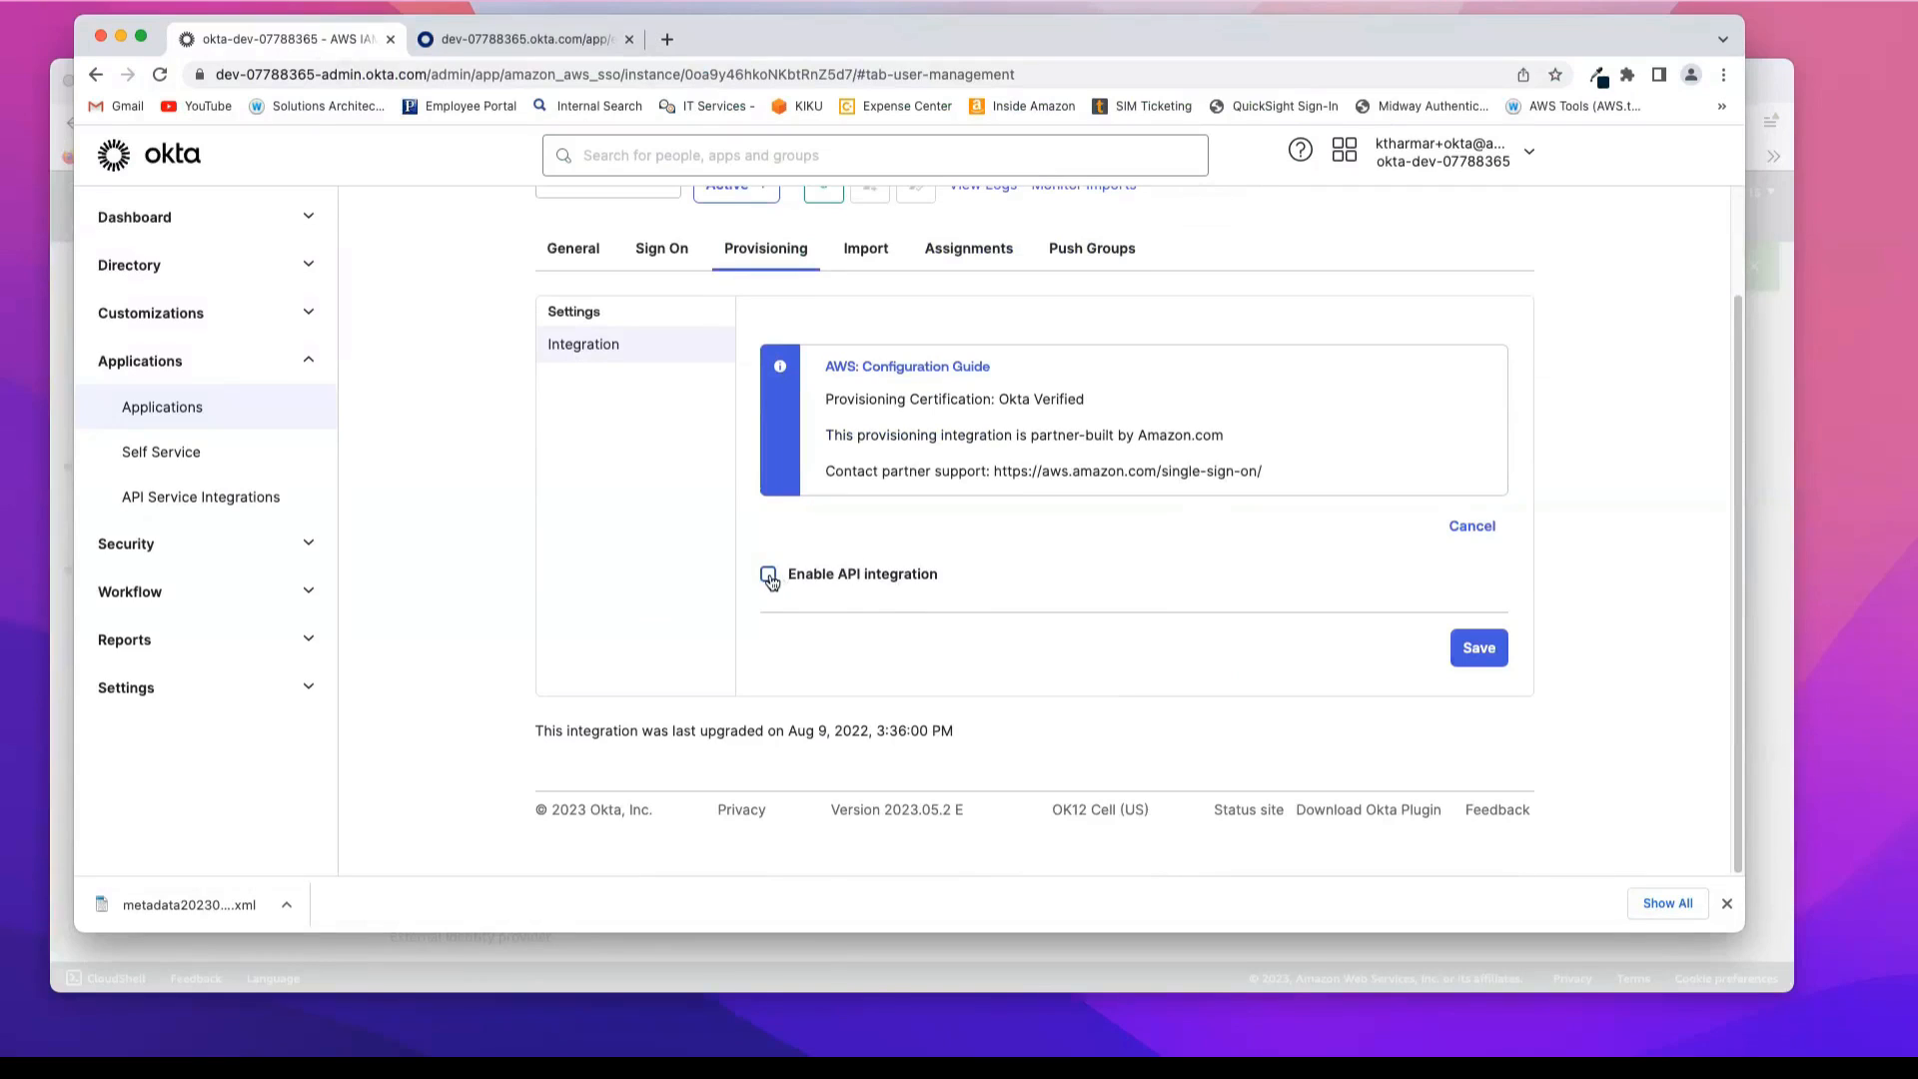
{"action": "left_click", "coordinate": [768, 575]}
Step: Paste the copied SCIM endpoint as the Base URL and remove its trailing slash so it ends in /scim/v2
{"action": "left_click", "coordinate": [1105, 696]}
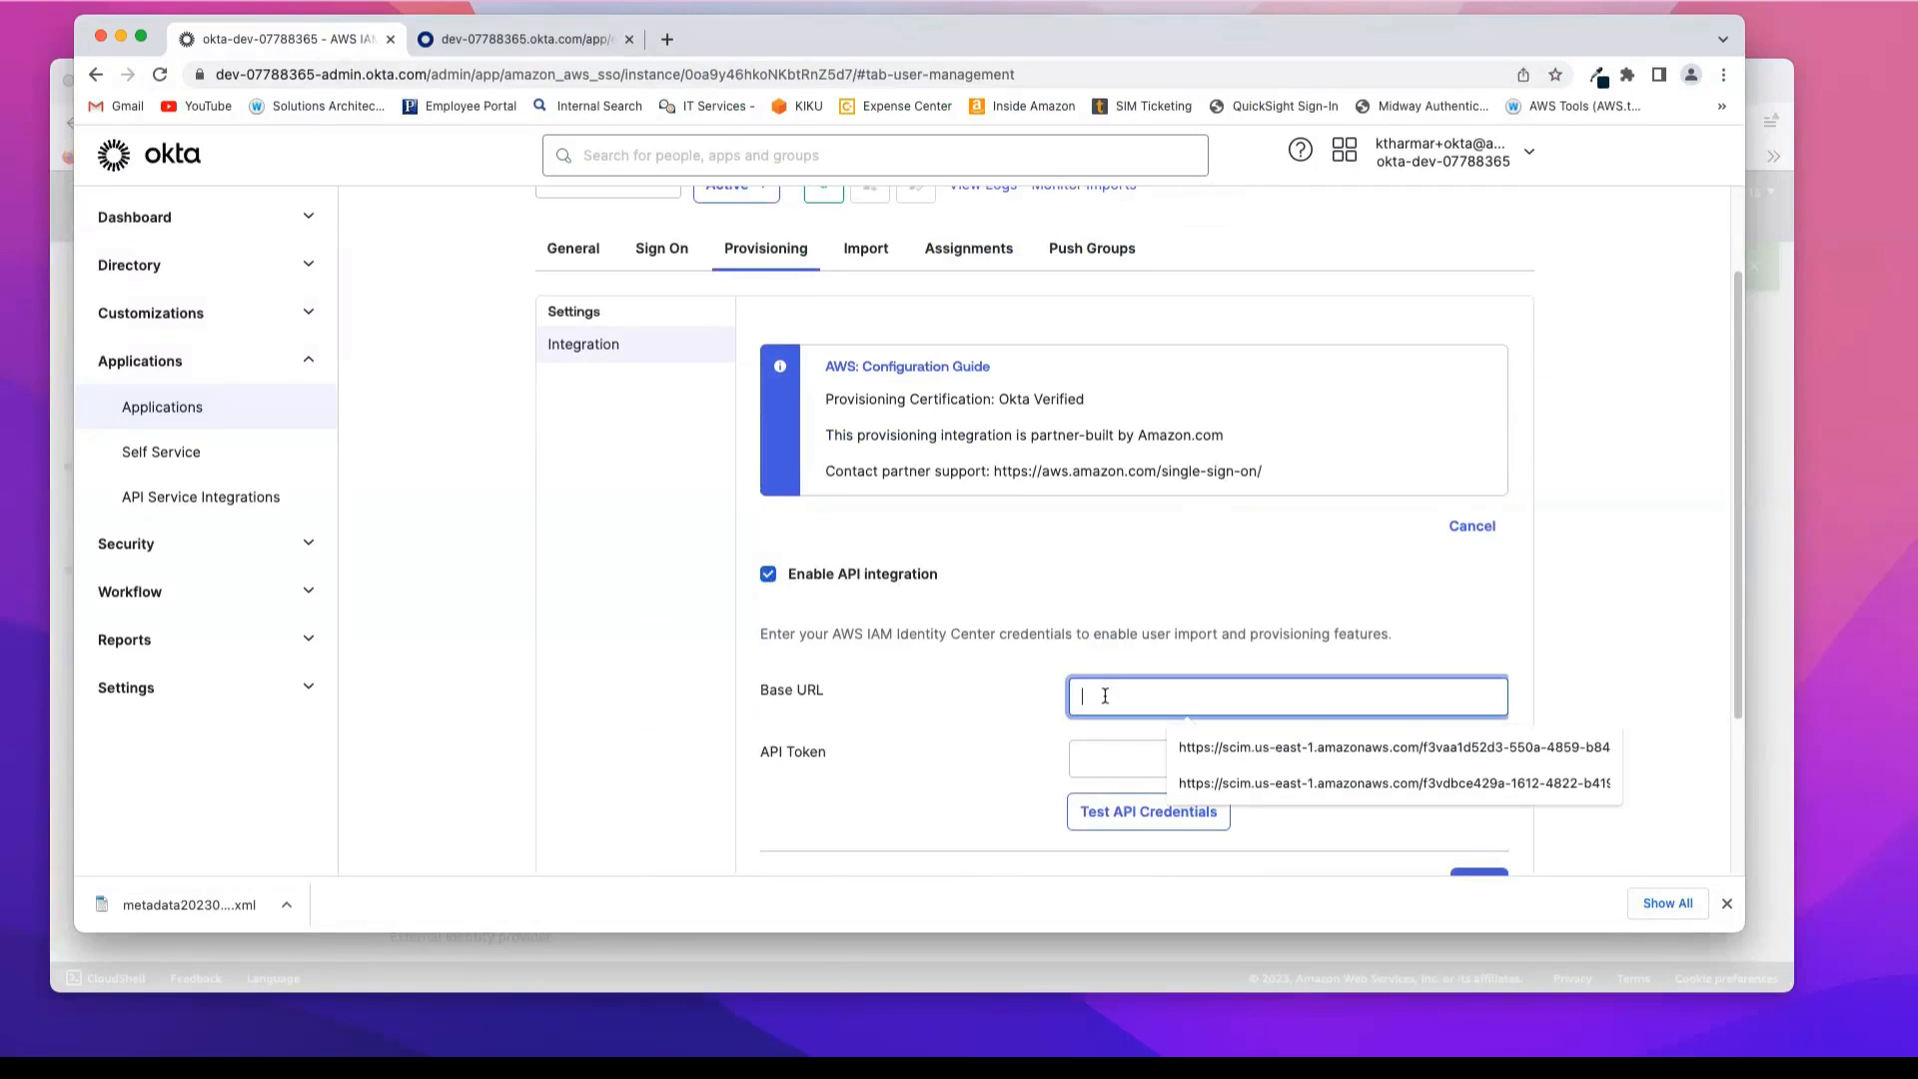
{"action": "key", "text": "super+v"}
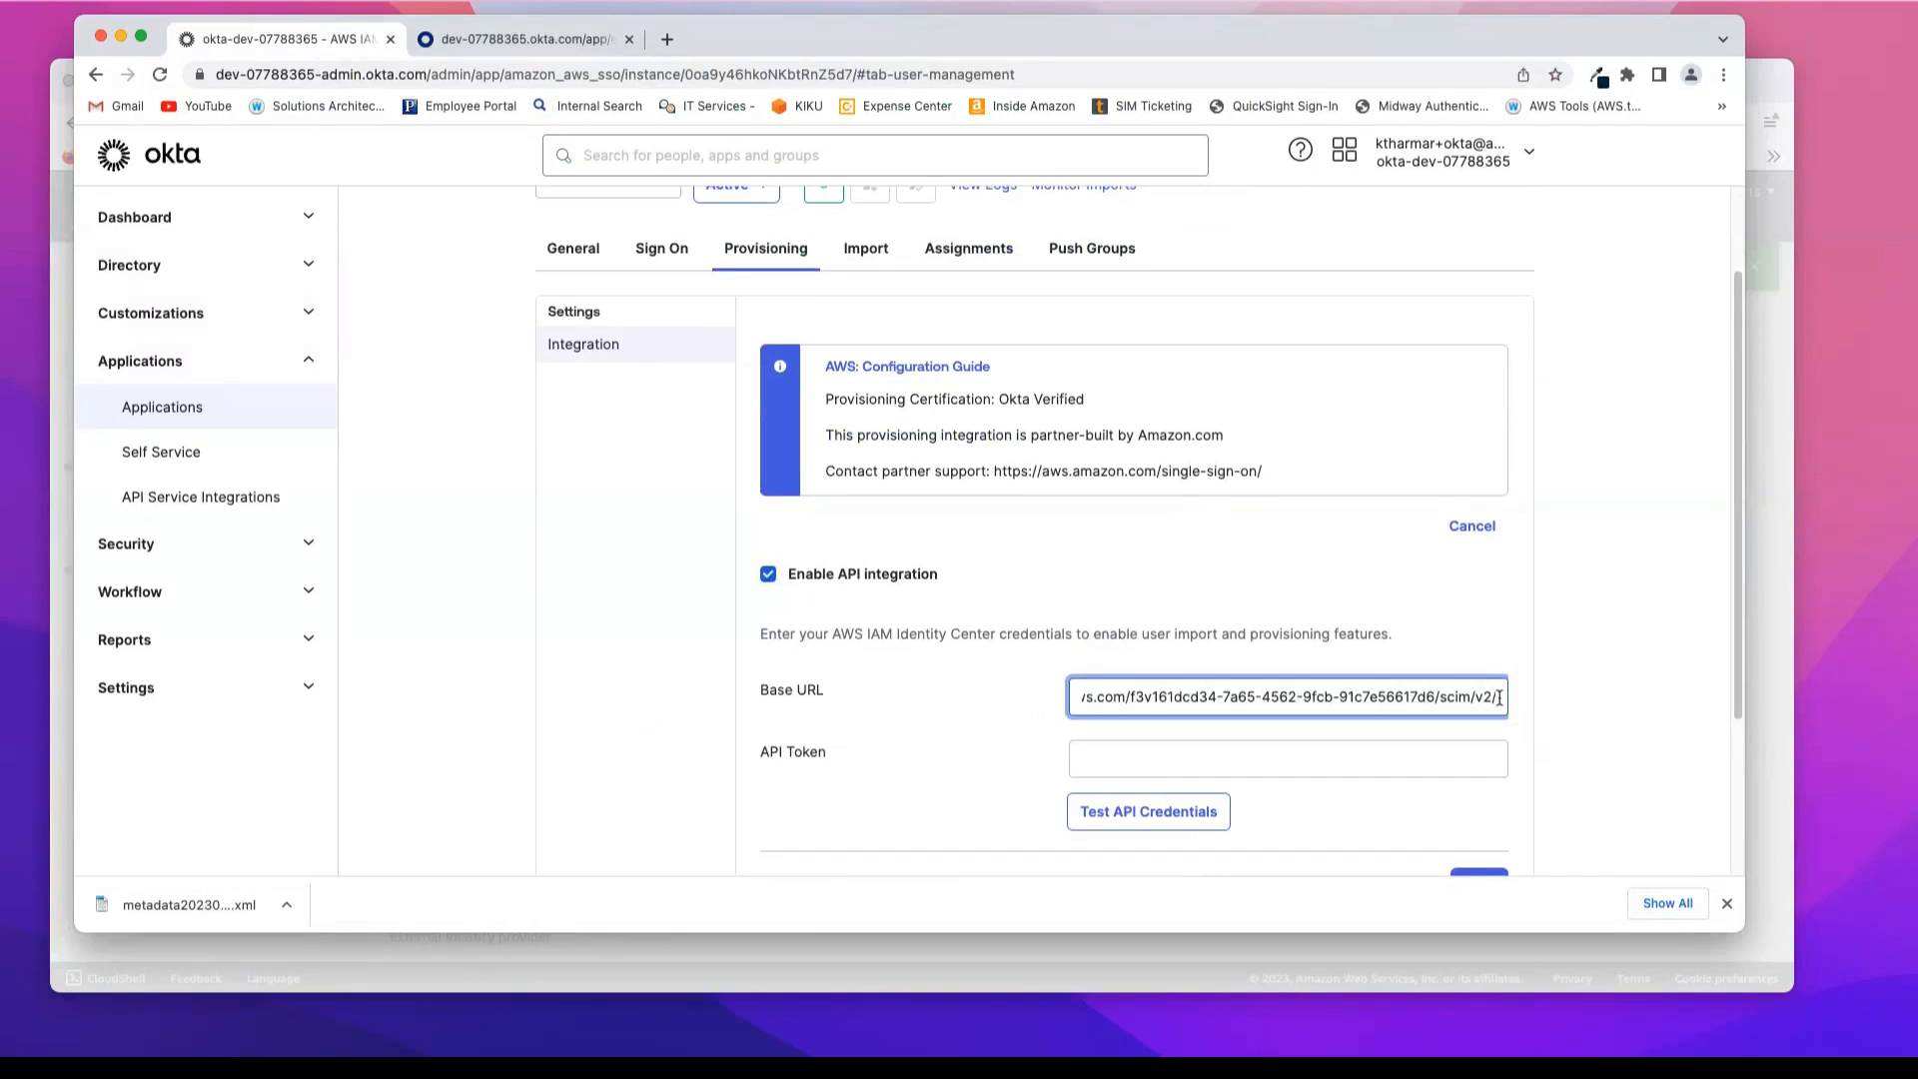
{"action": "key", "text": "BackSpace"}
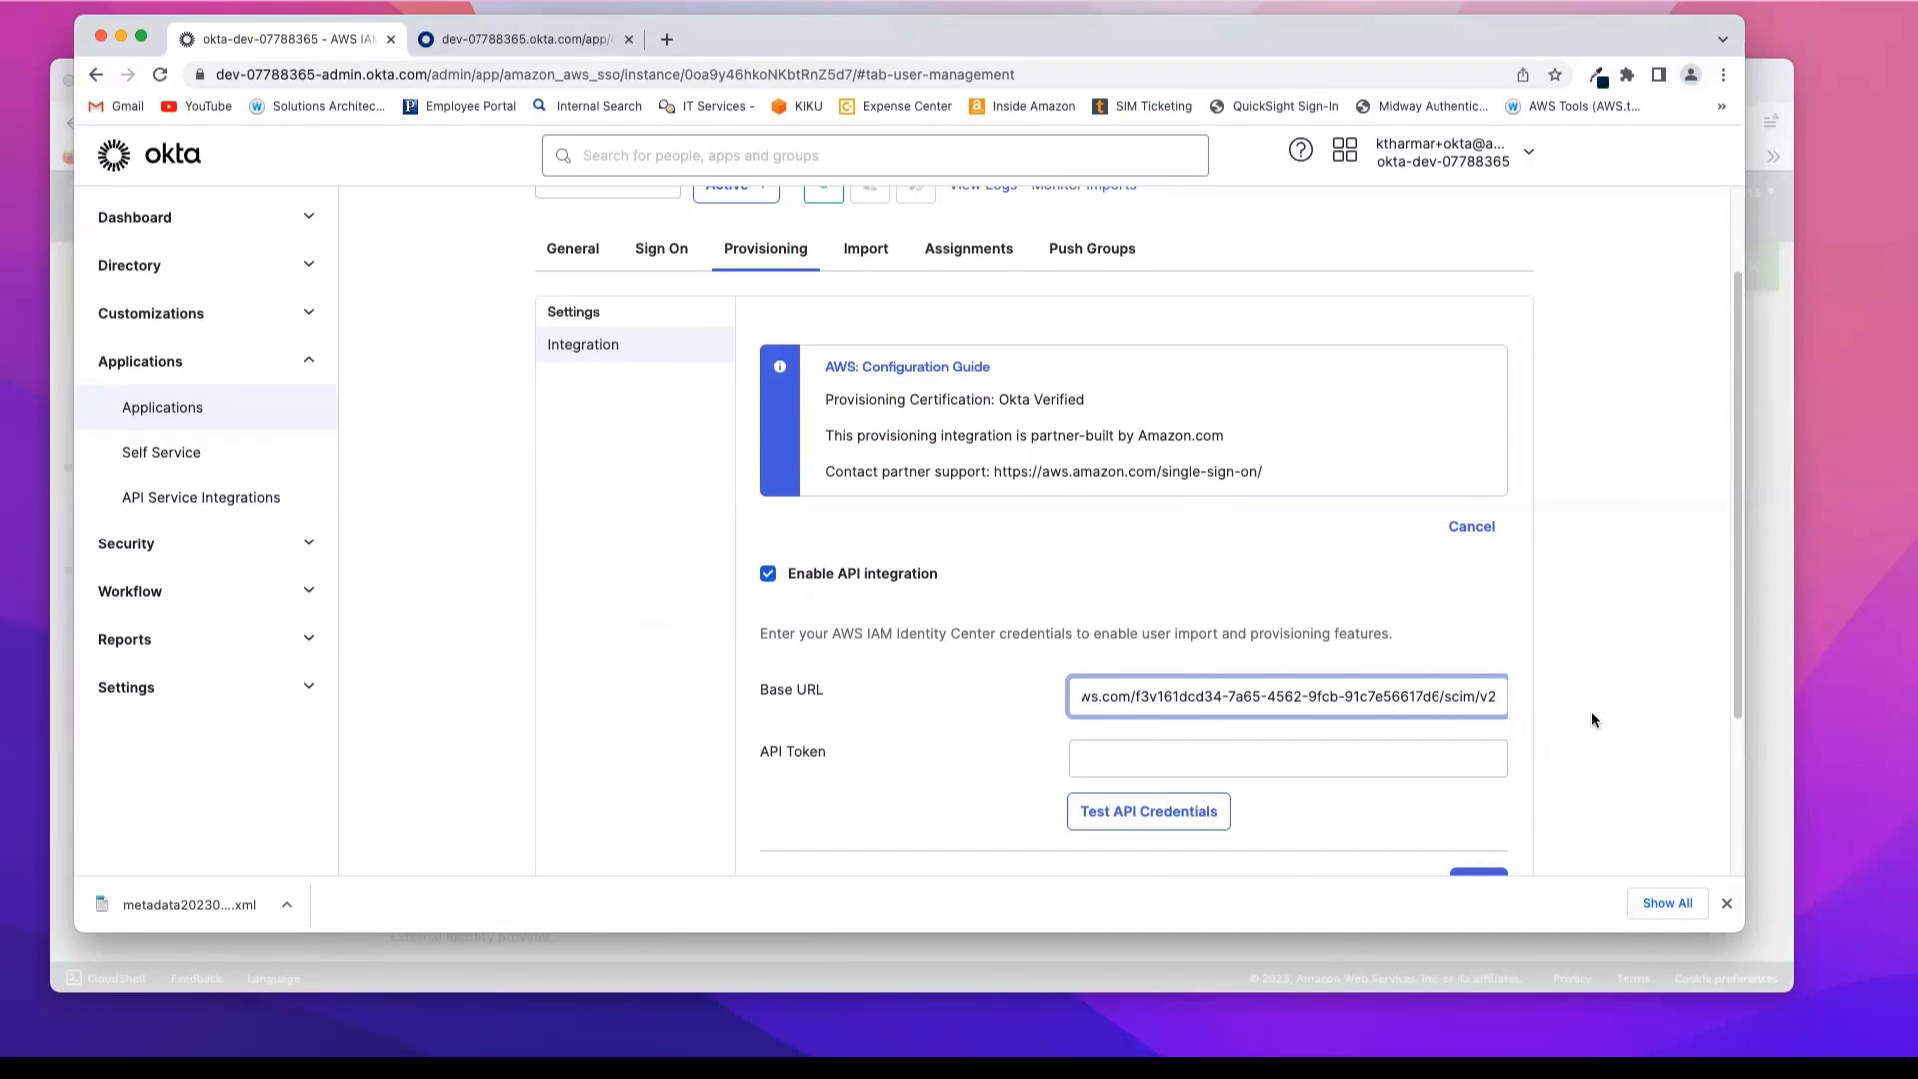
Step: Reveal and copy the access token in the AWS console, and paste it as the API Token in Okta
{"action": "left_click", "coordinate": [1222, 755]}
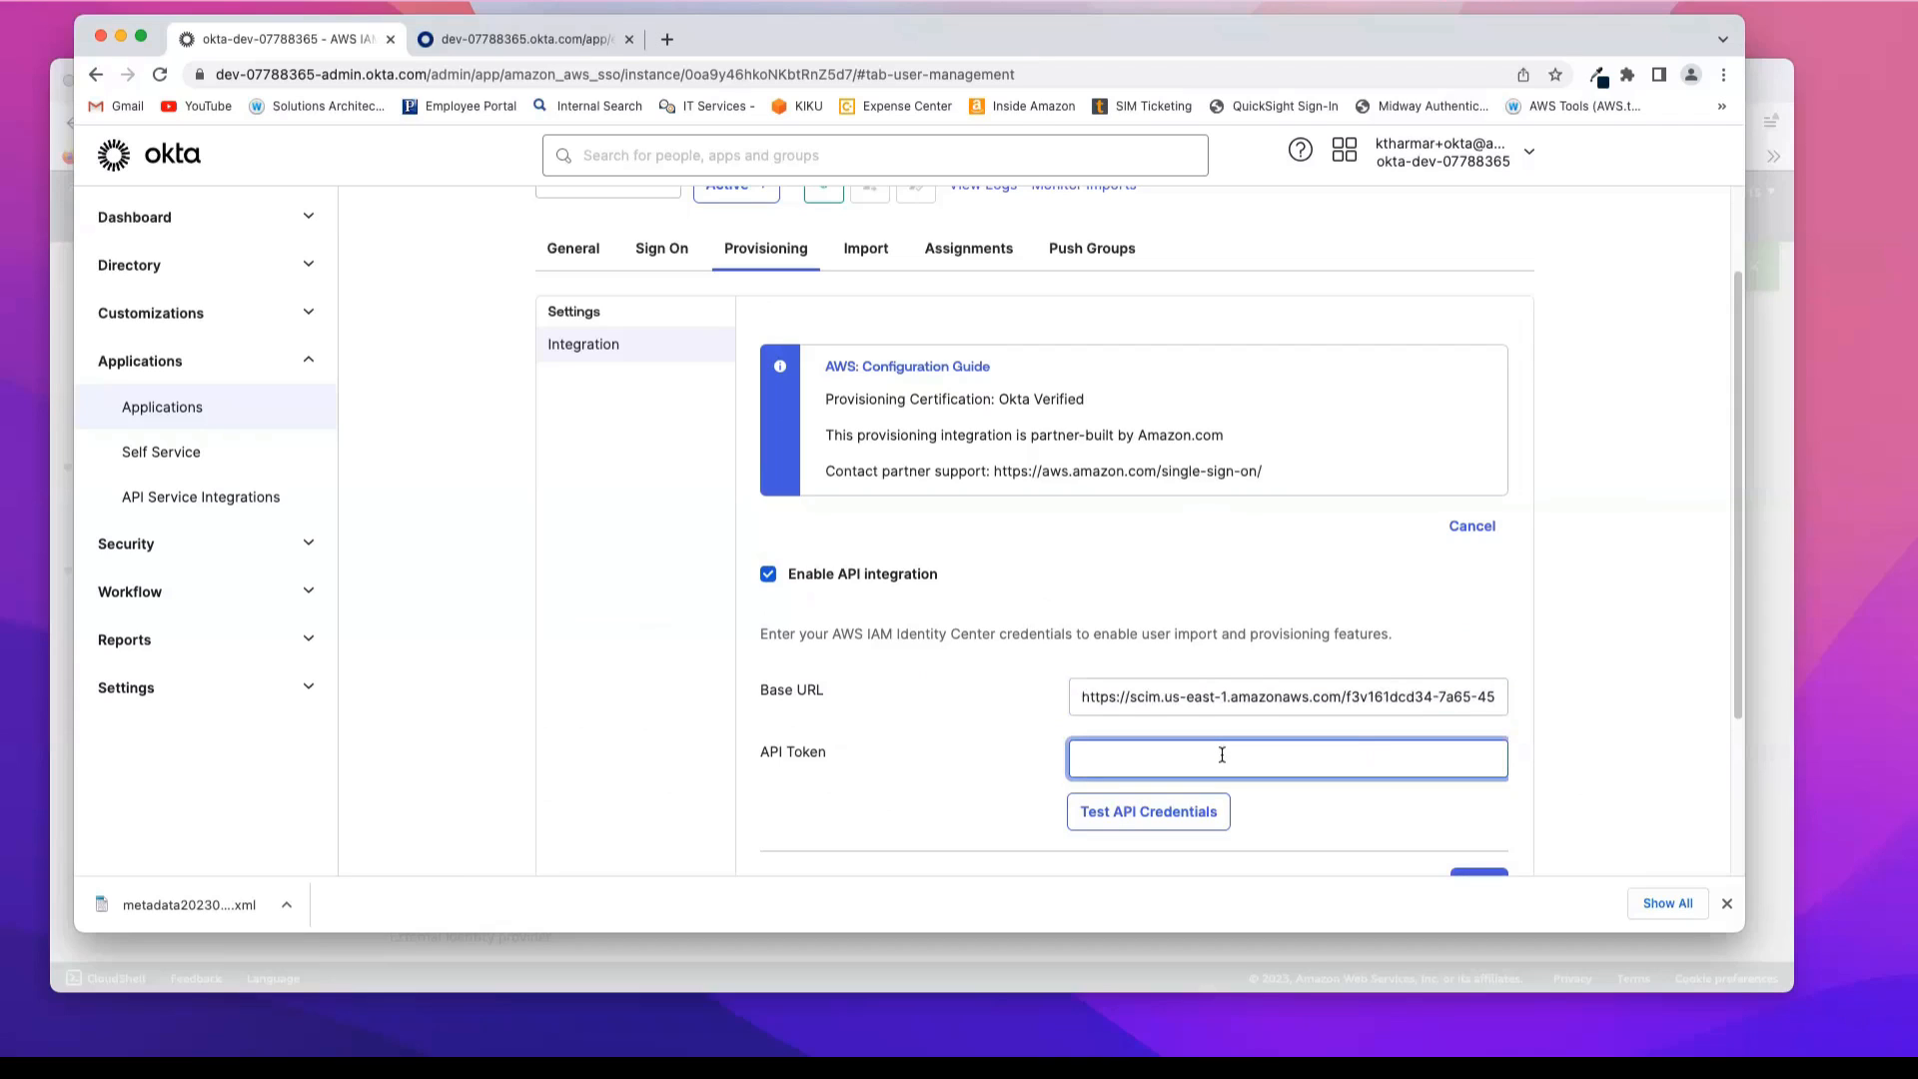
{"action": "left_click", "coordinate": [1041, 953]}
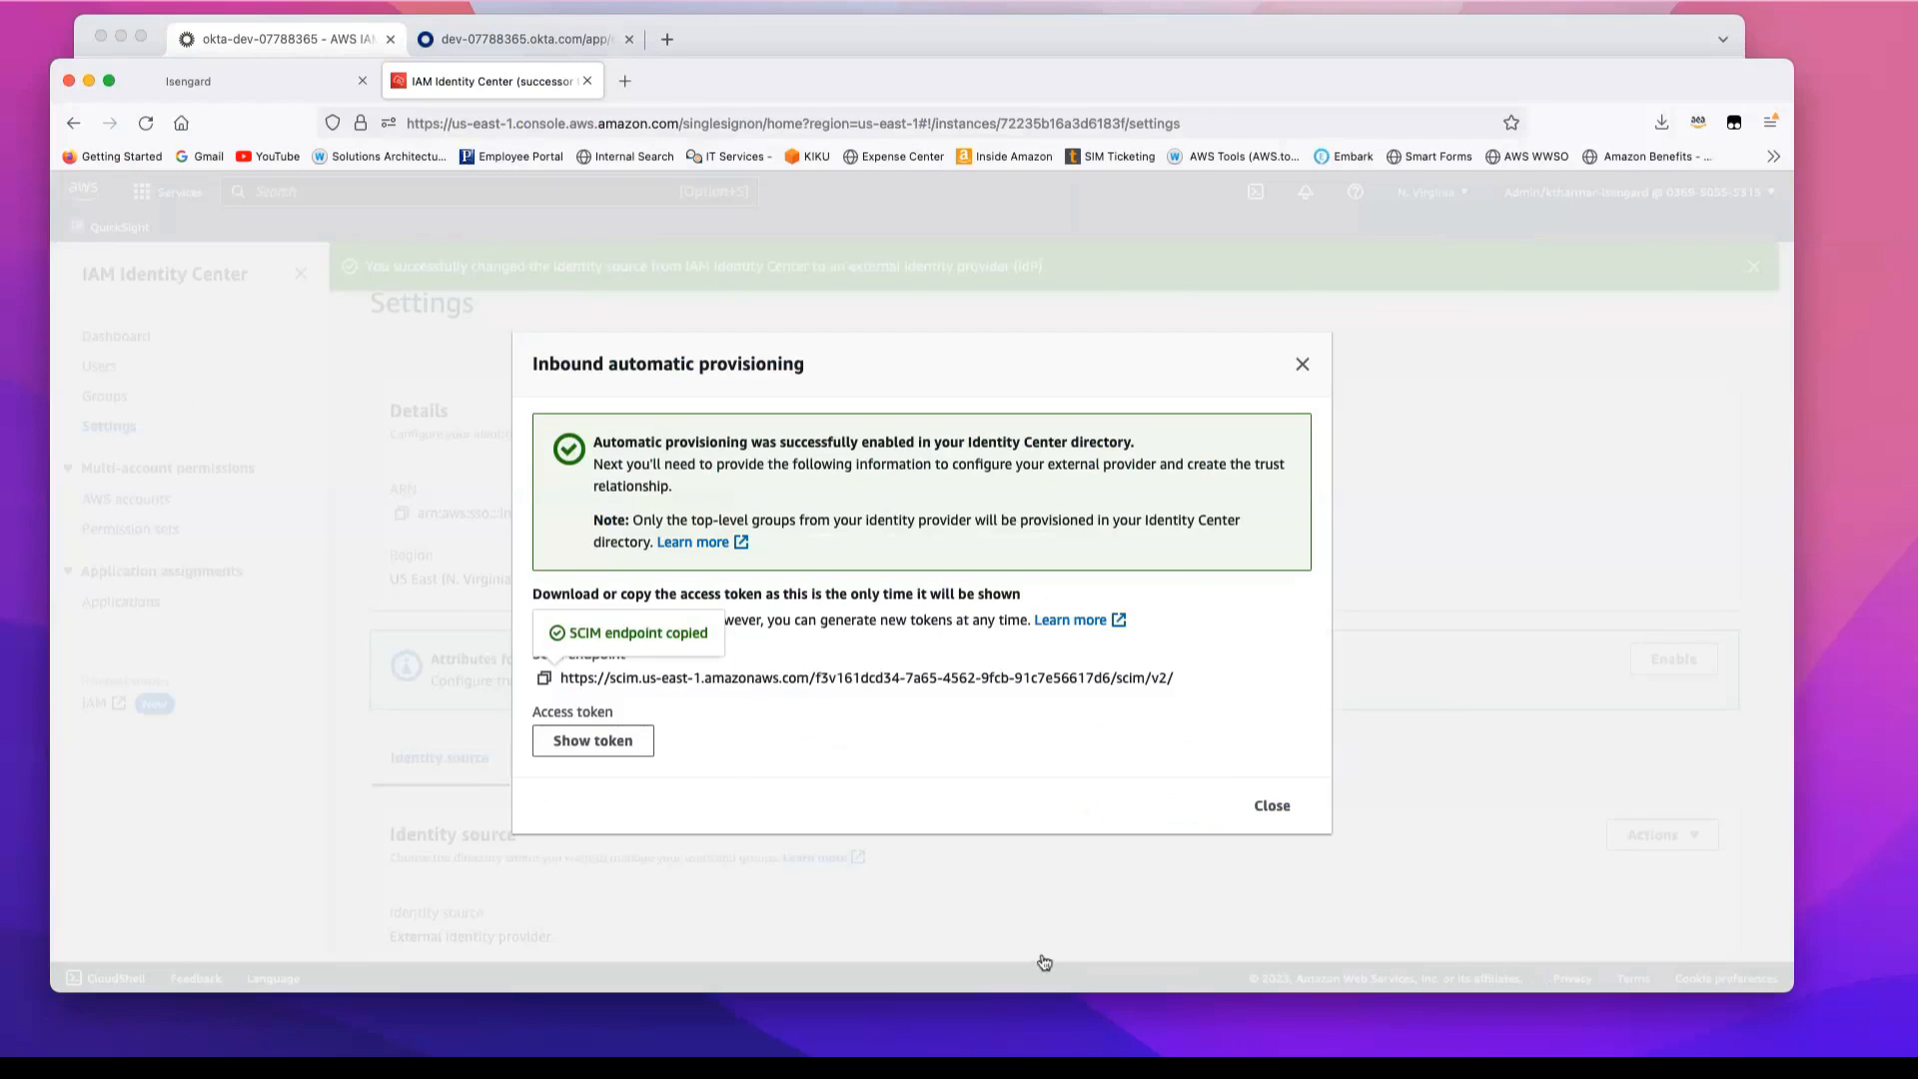
{"action": "left_click", "coordinate": [594, 740]}
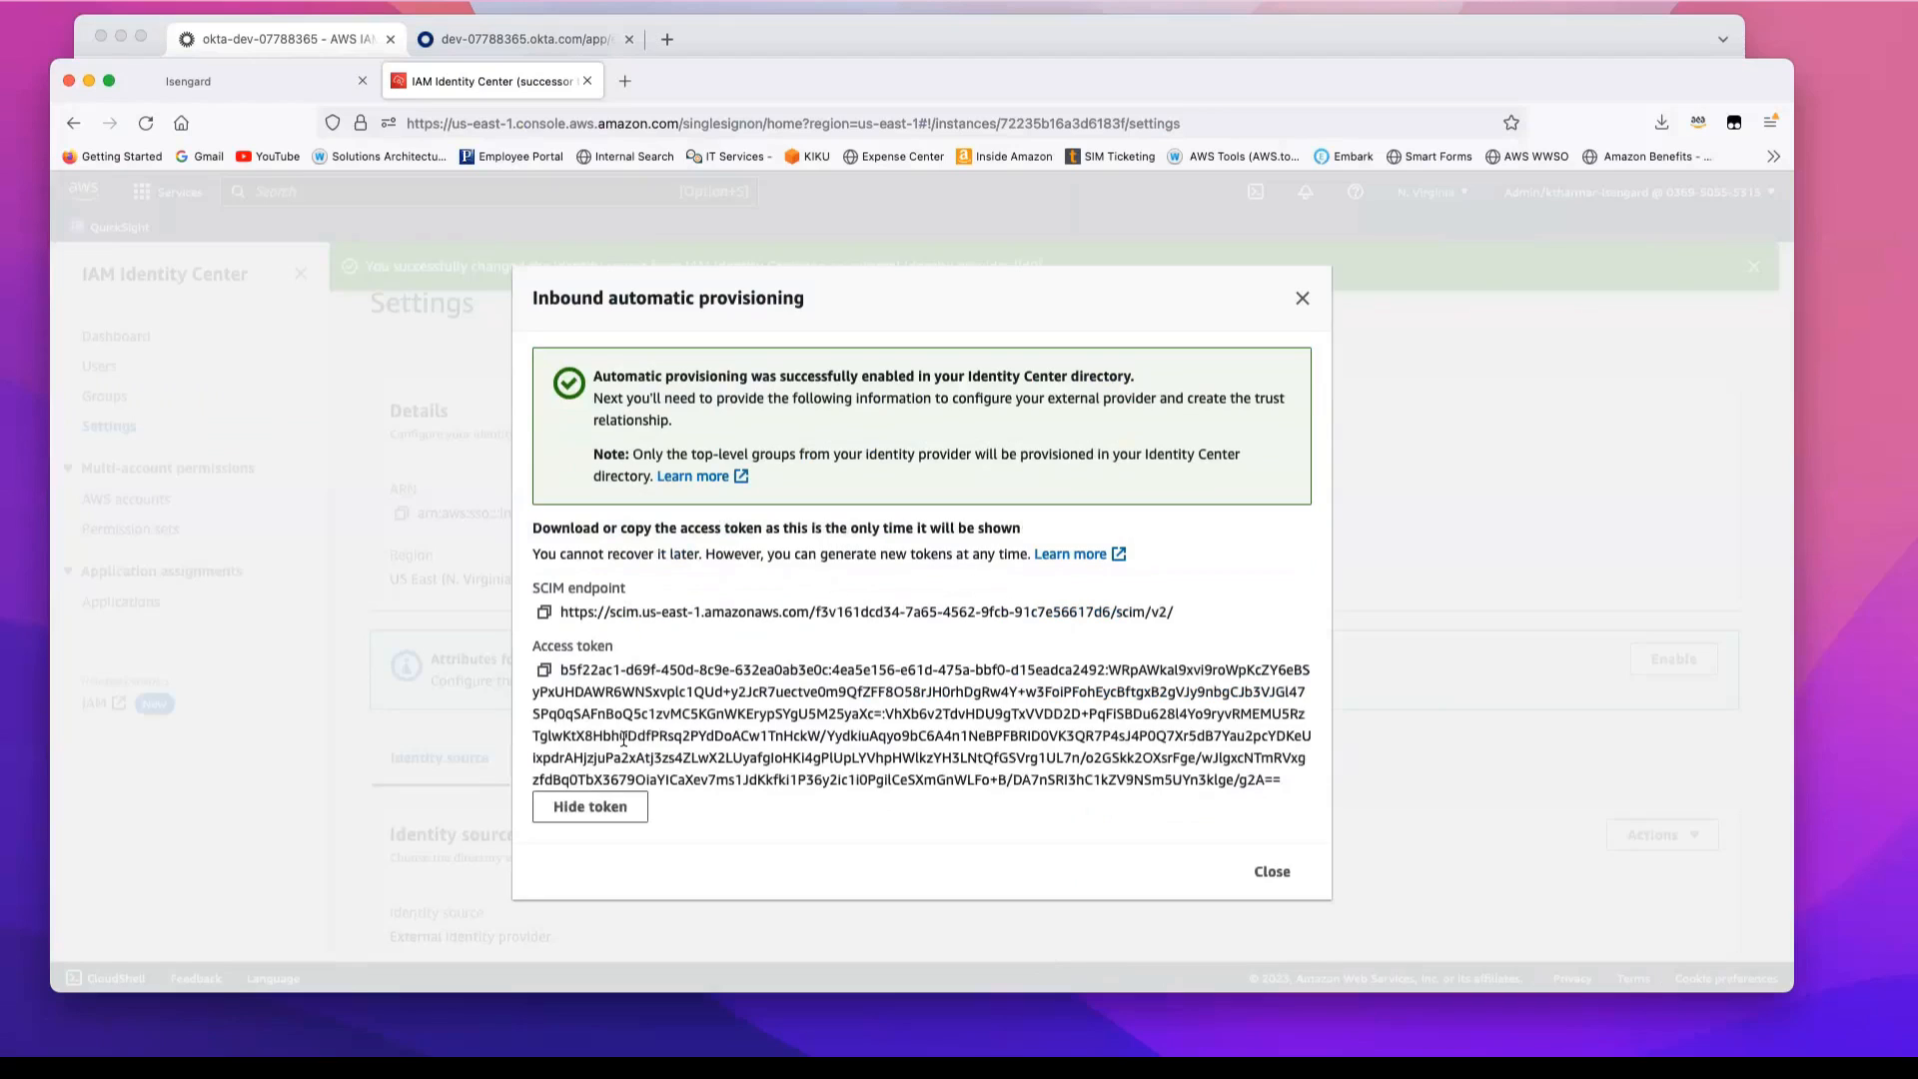
{"action": "left_click", "coordinate": [545, 671]}
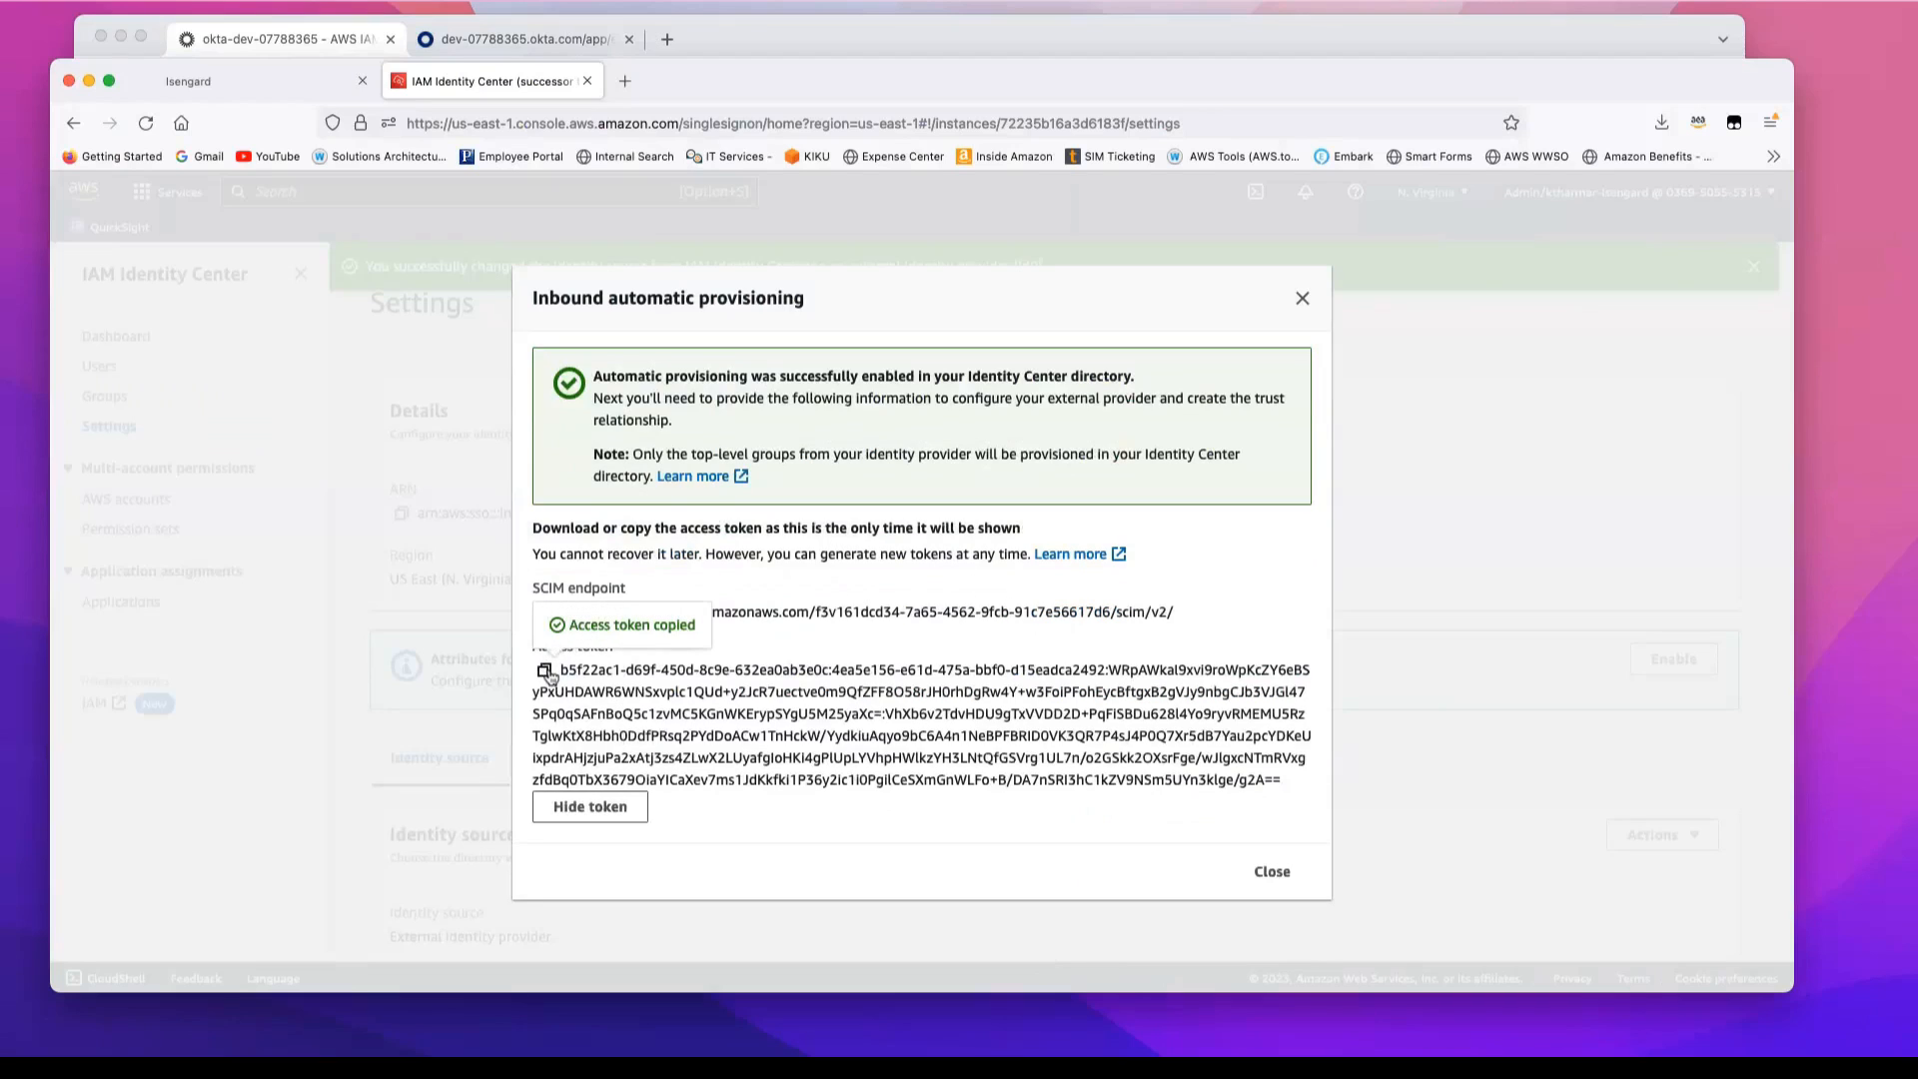
{"action": "left_click", "coordinate": [320, 38]}
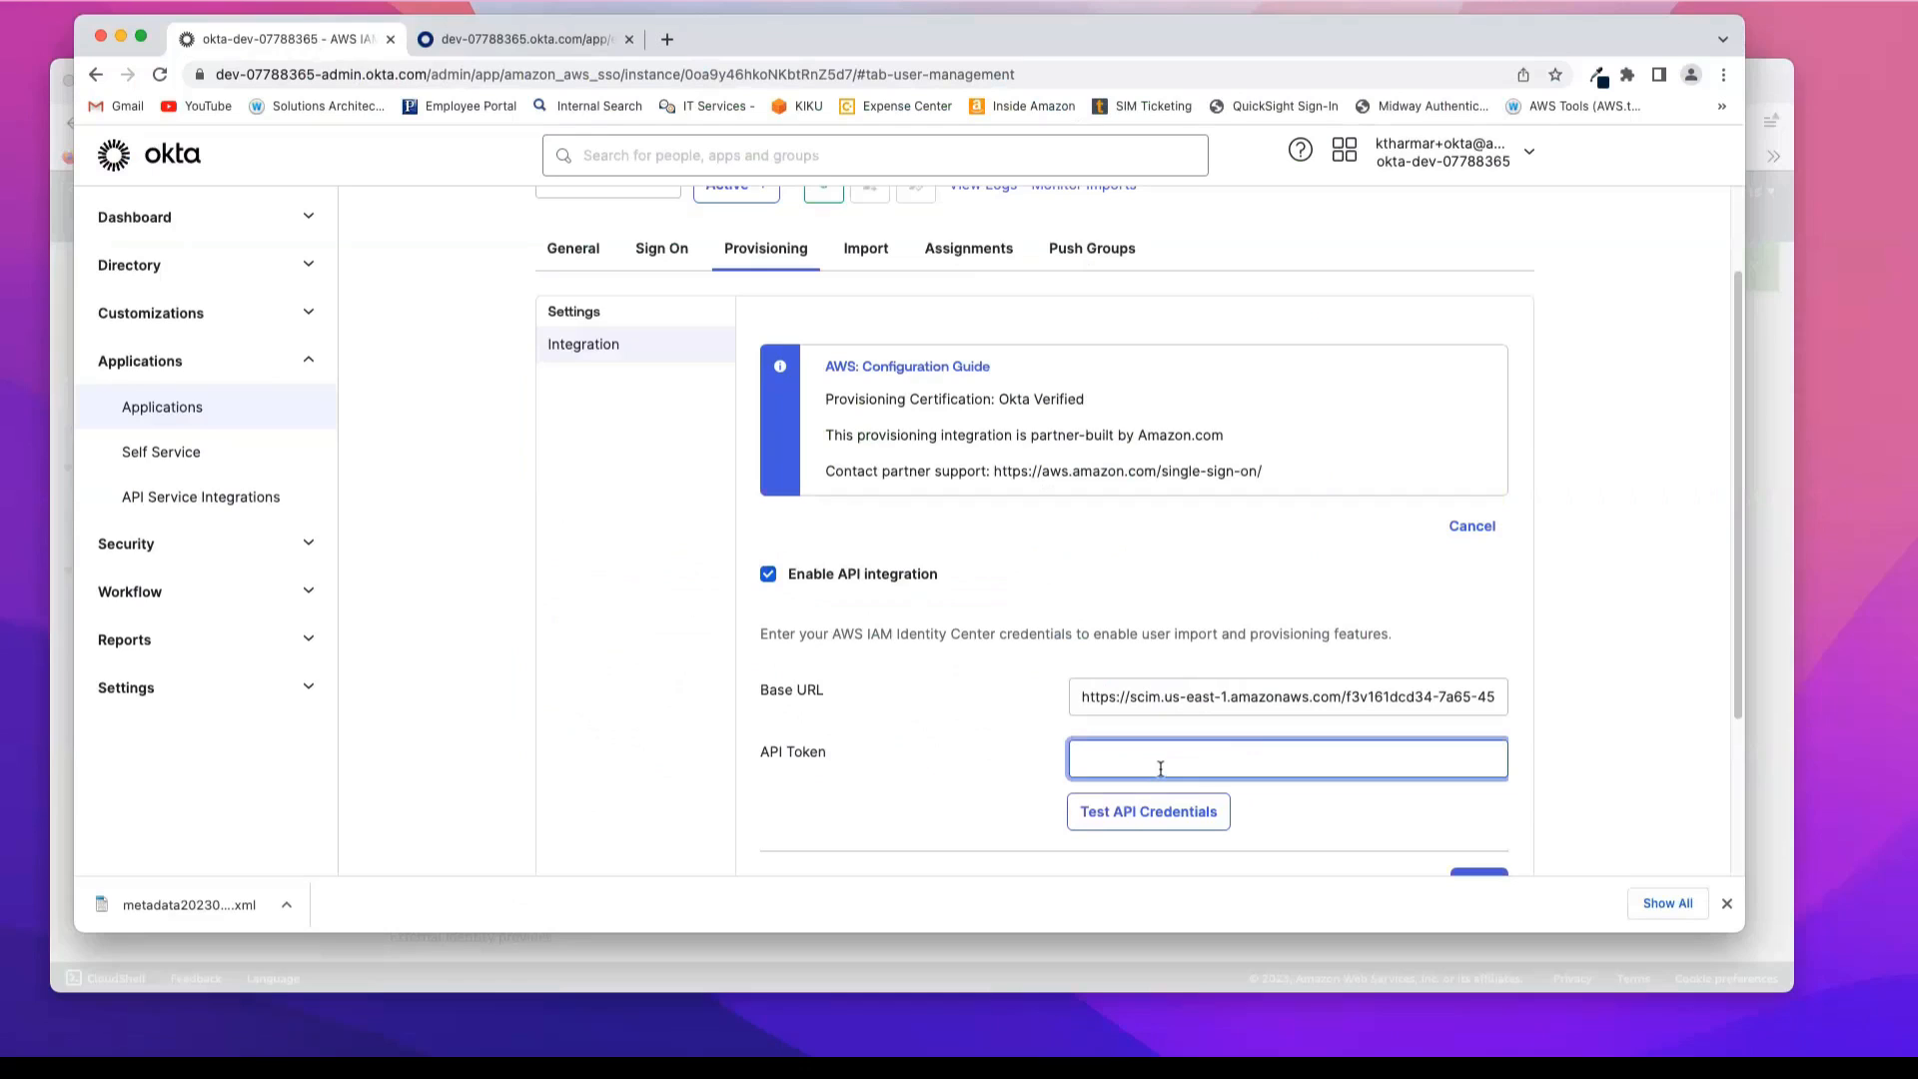
{"action": "key", "text": "super+v"}
Step: Test the API credentials and save the provisioning integration
{"action": "left_click", "coordinate": [1143, 809]}
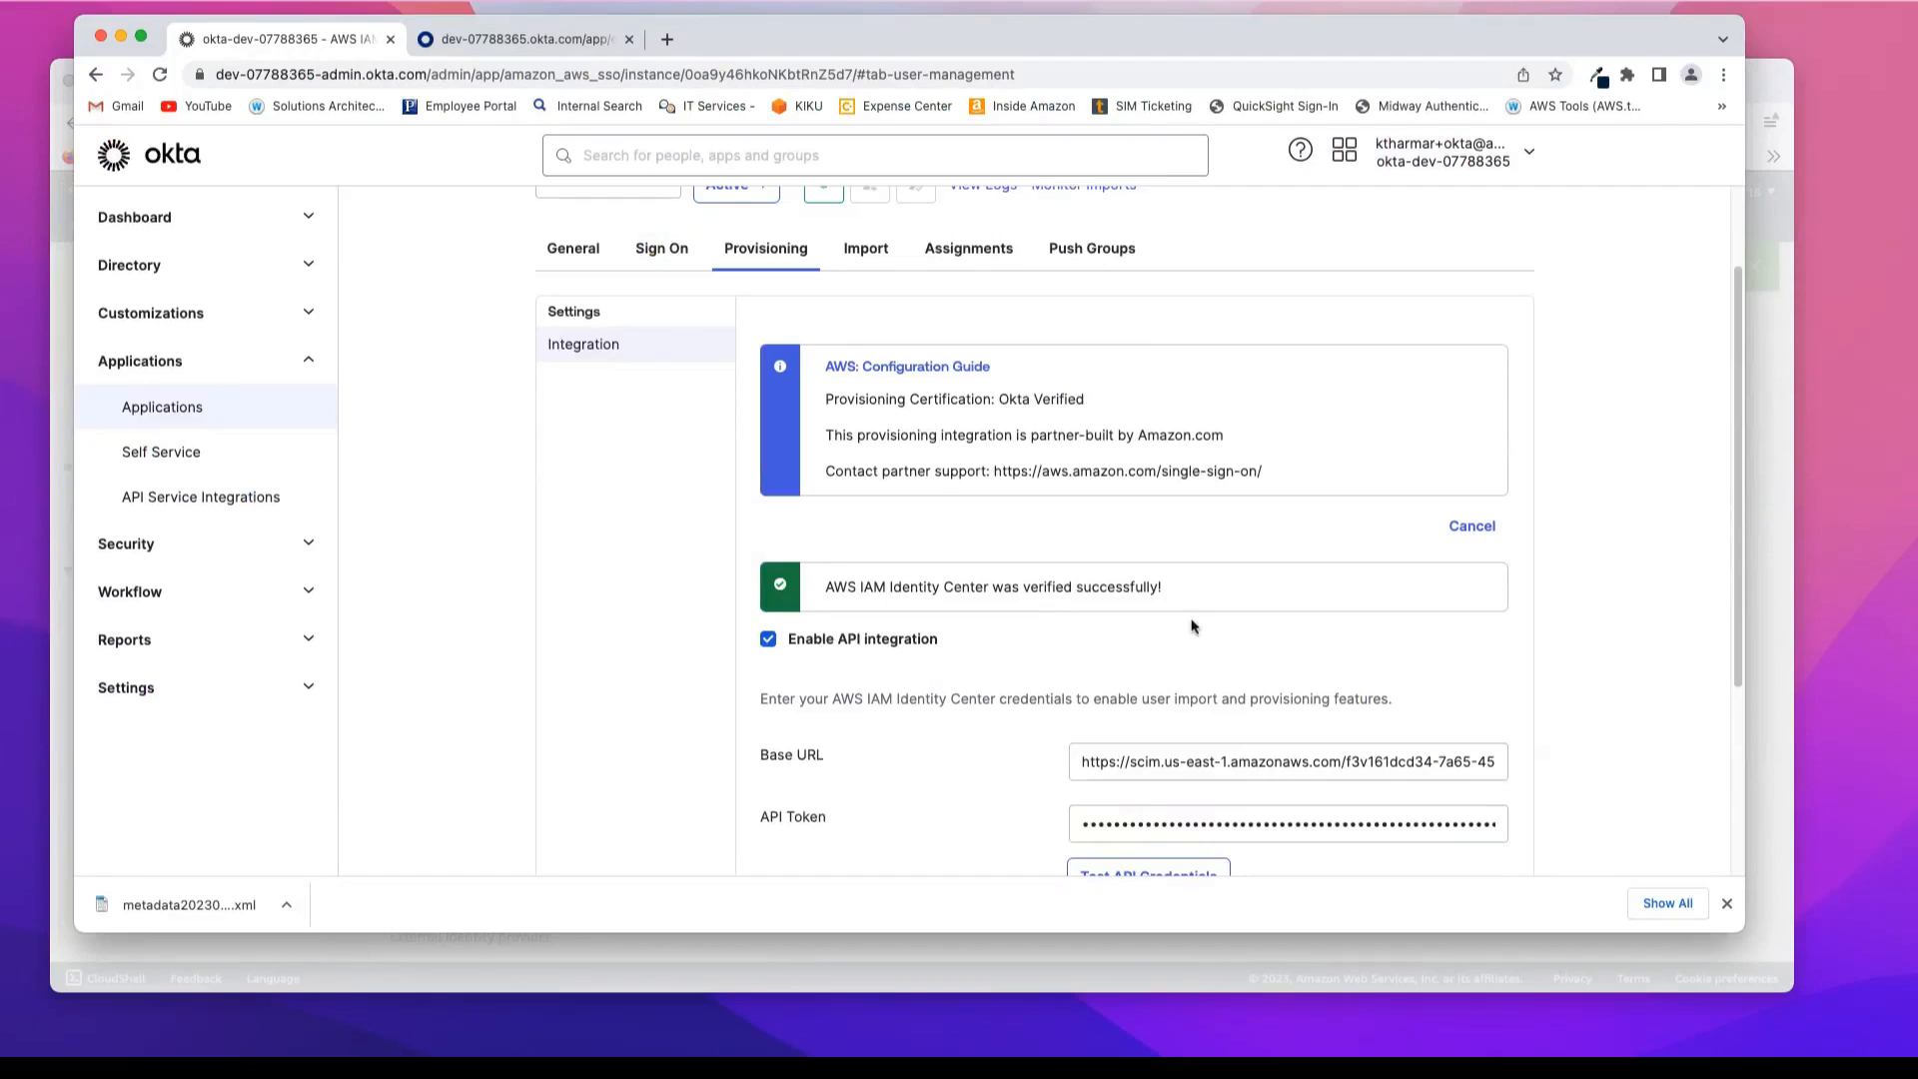
{"action": "scroll", "coordinate": [1538, 691], "scroll_direction": "down", "scroll_amount": 1}
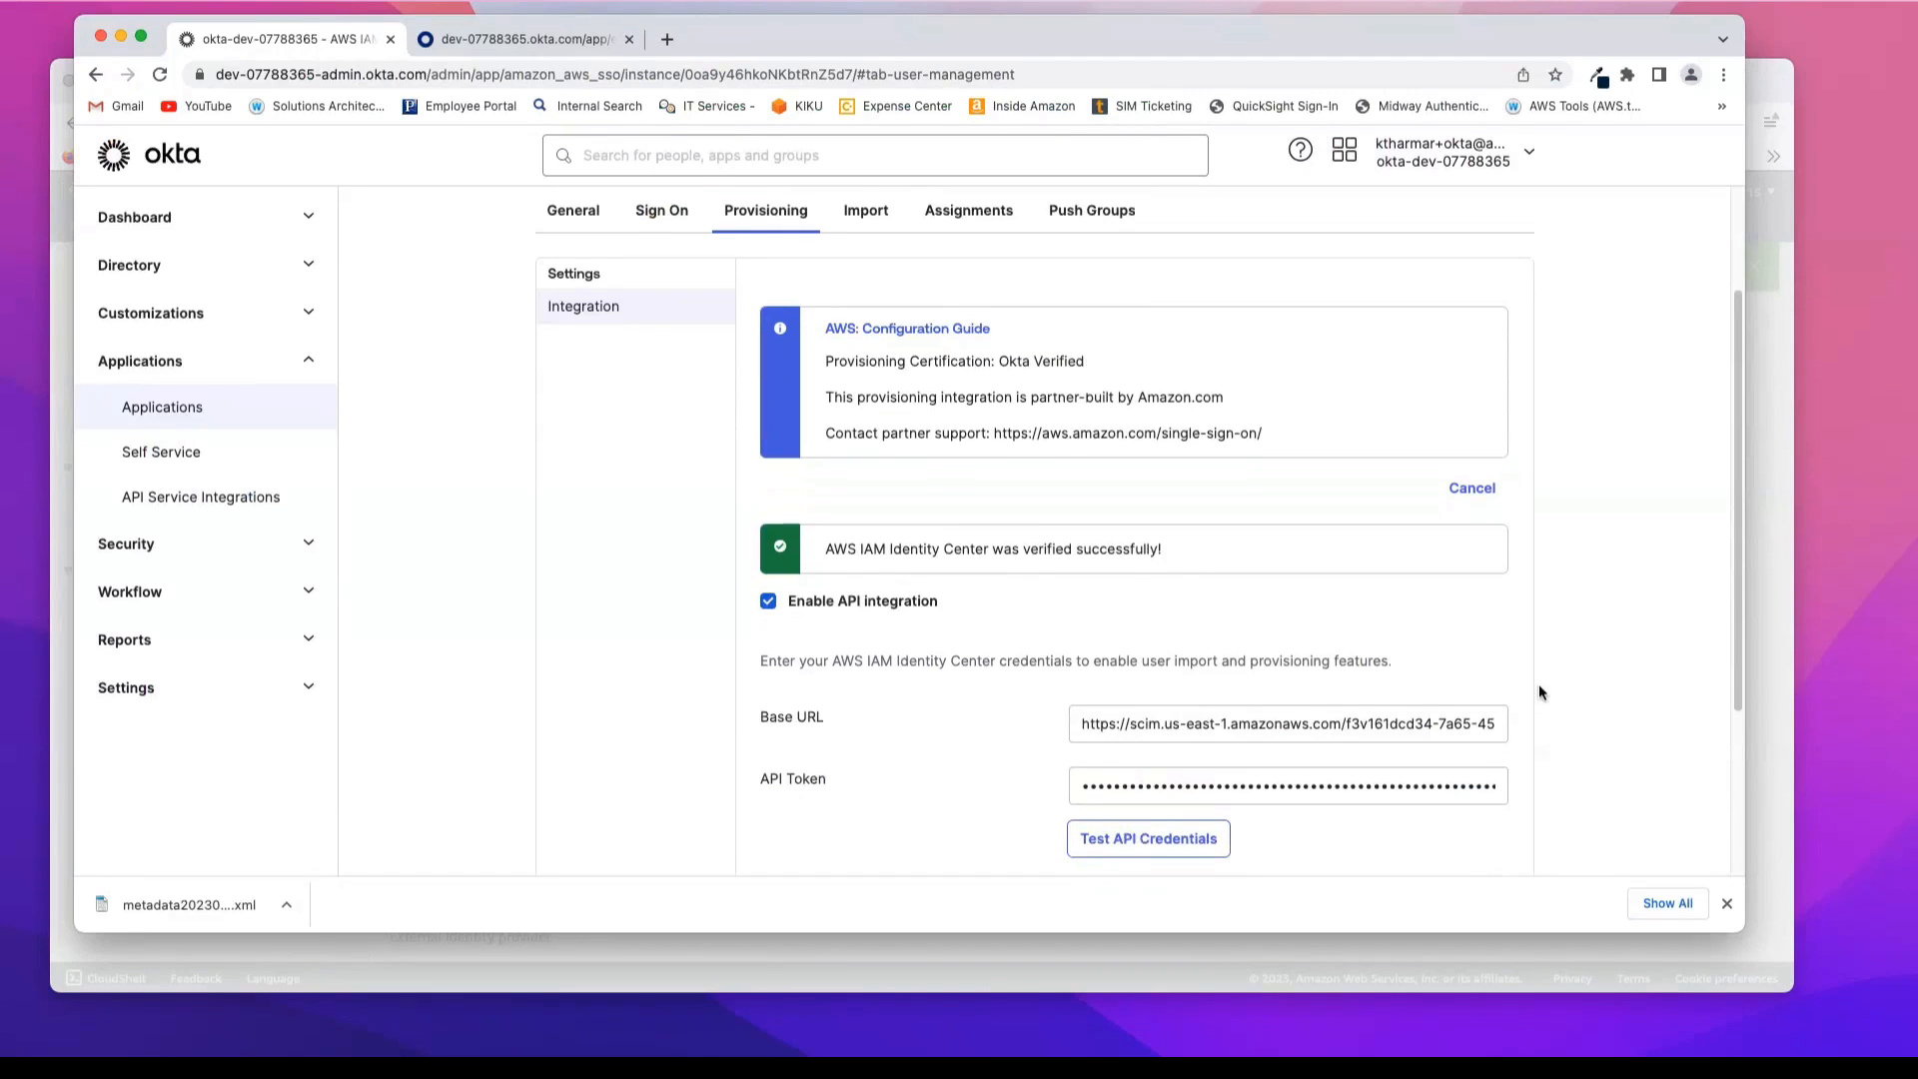
{"action": "scroll", "coordinate": [1538, 692], "scroll_direction": "down", "scroll_amount": 2}
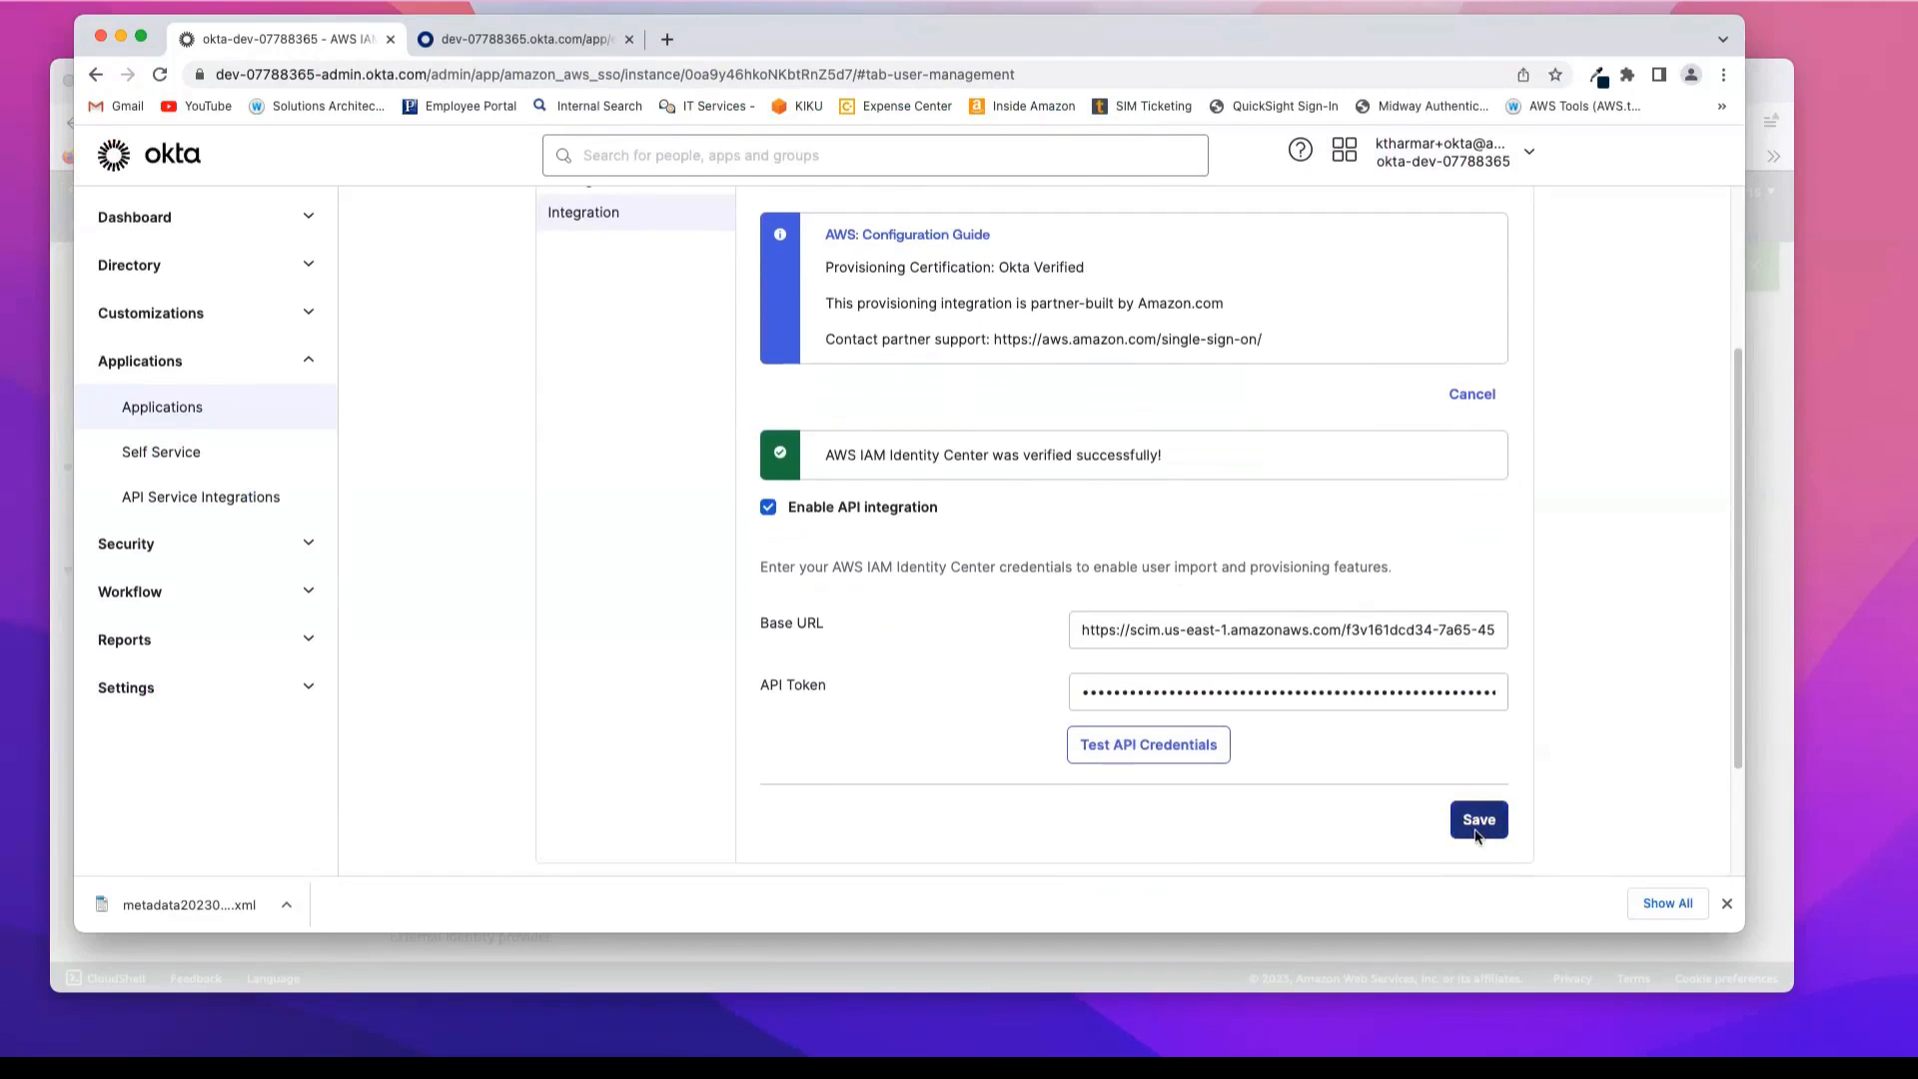
{"action": "left_click", "coordinate": [1477, 832]}
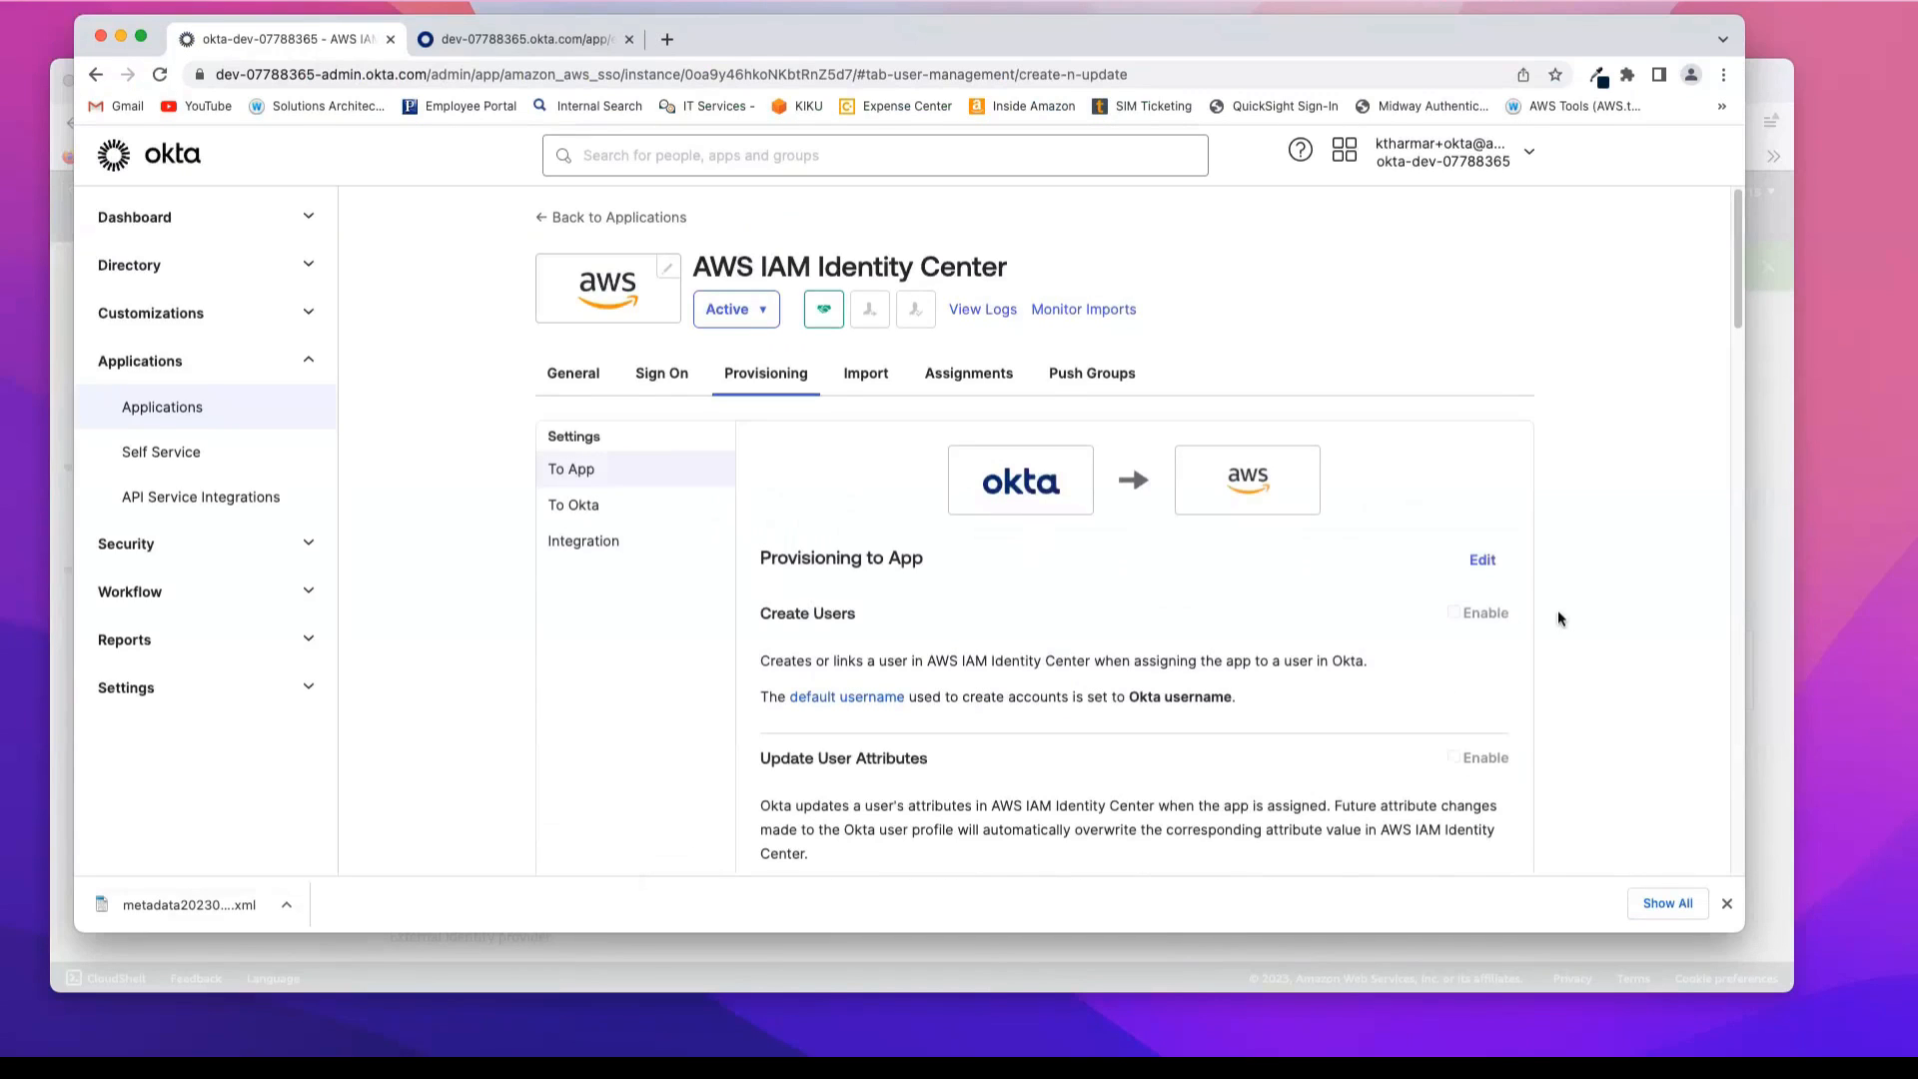
Step: Edit the Provisioning to App settings to enable Create Users, Update User Attributes and Deactivate Users
{"action": "scroll", "coordinate": [1549, 594], "scroll_direction": "down", "scroll_amount": 2}
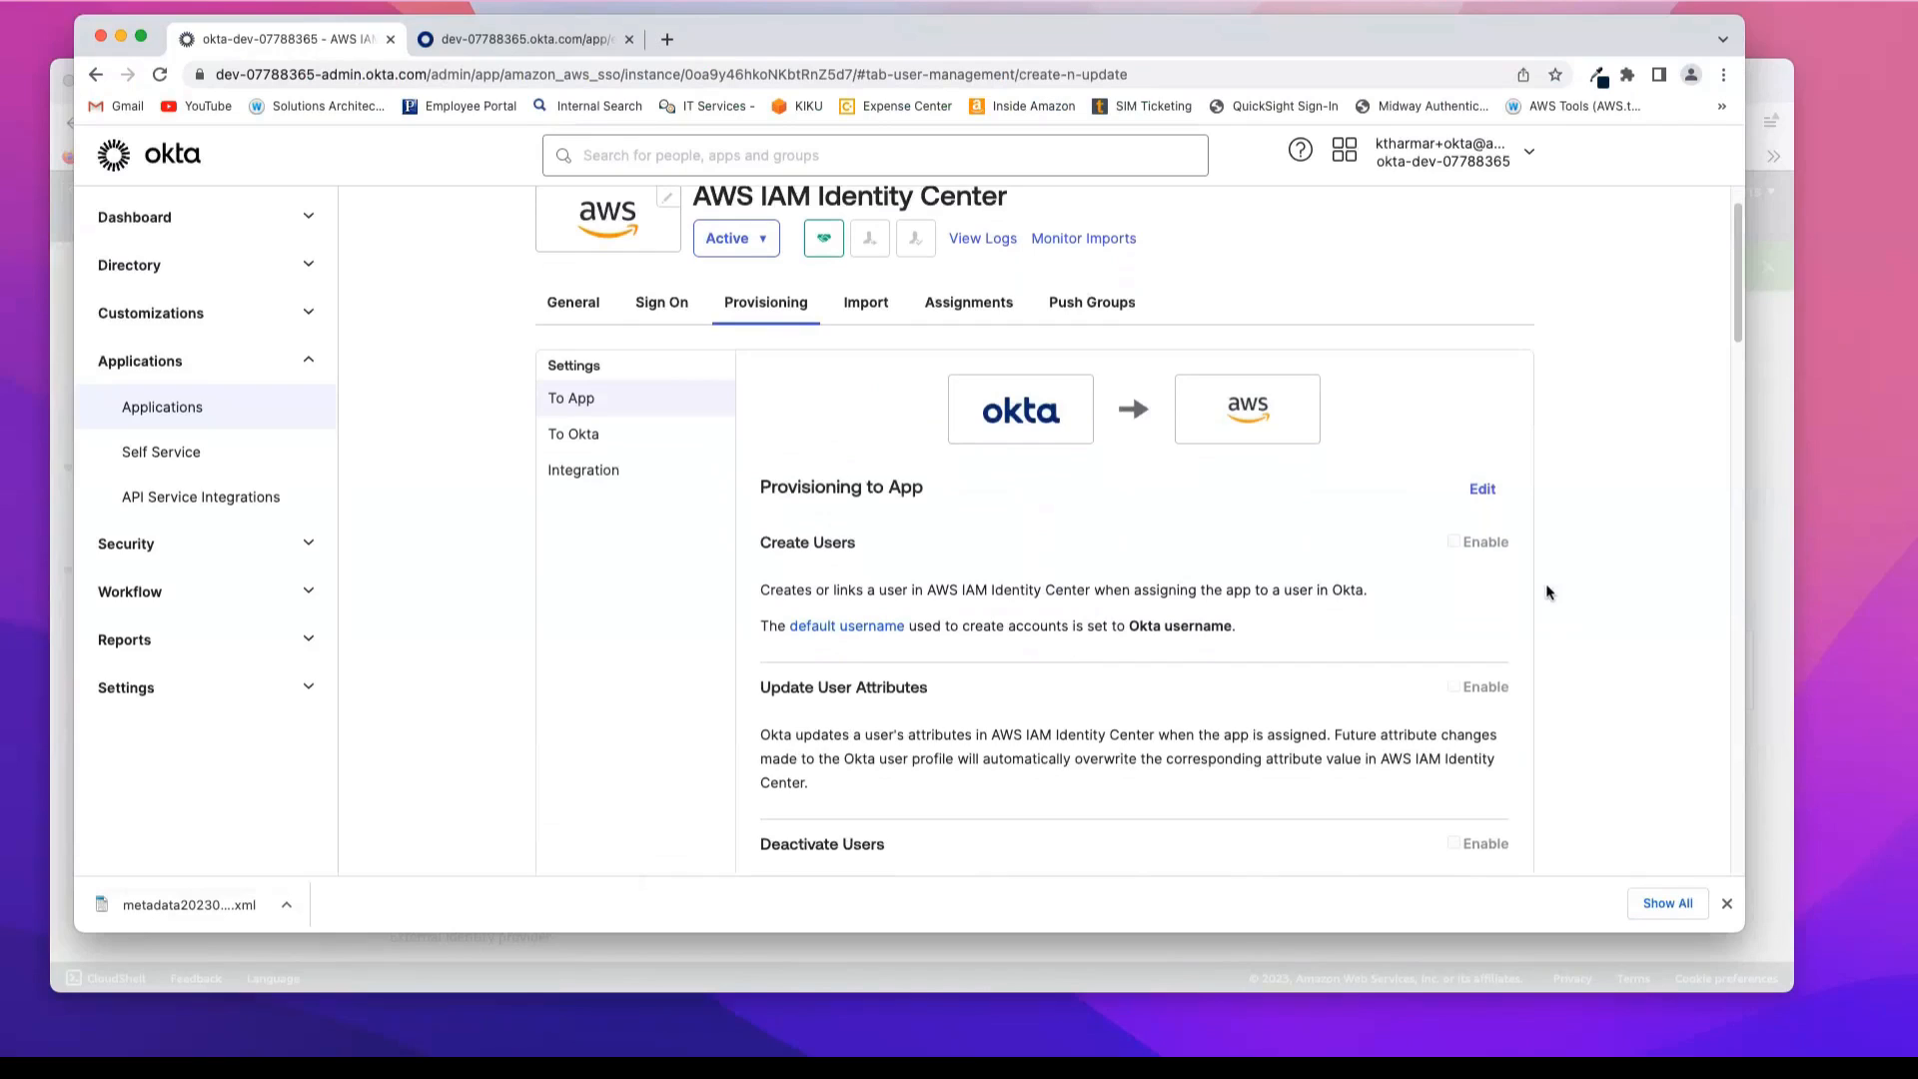
{"action": "scroll", "coordinate": [1547, 592], "scroll_direction": "down", "scroll_amount": 1}
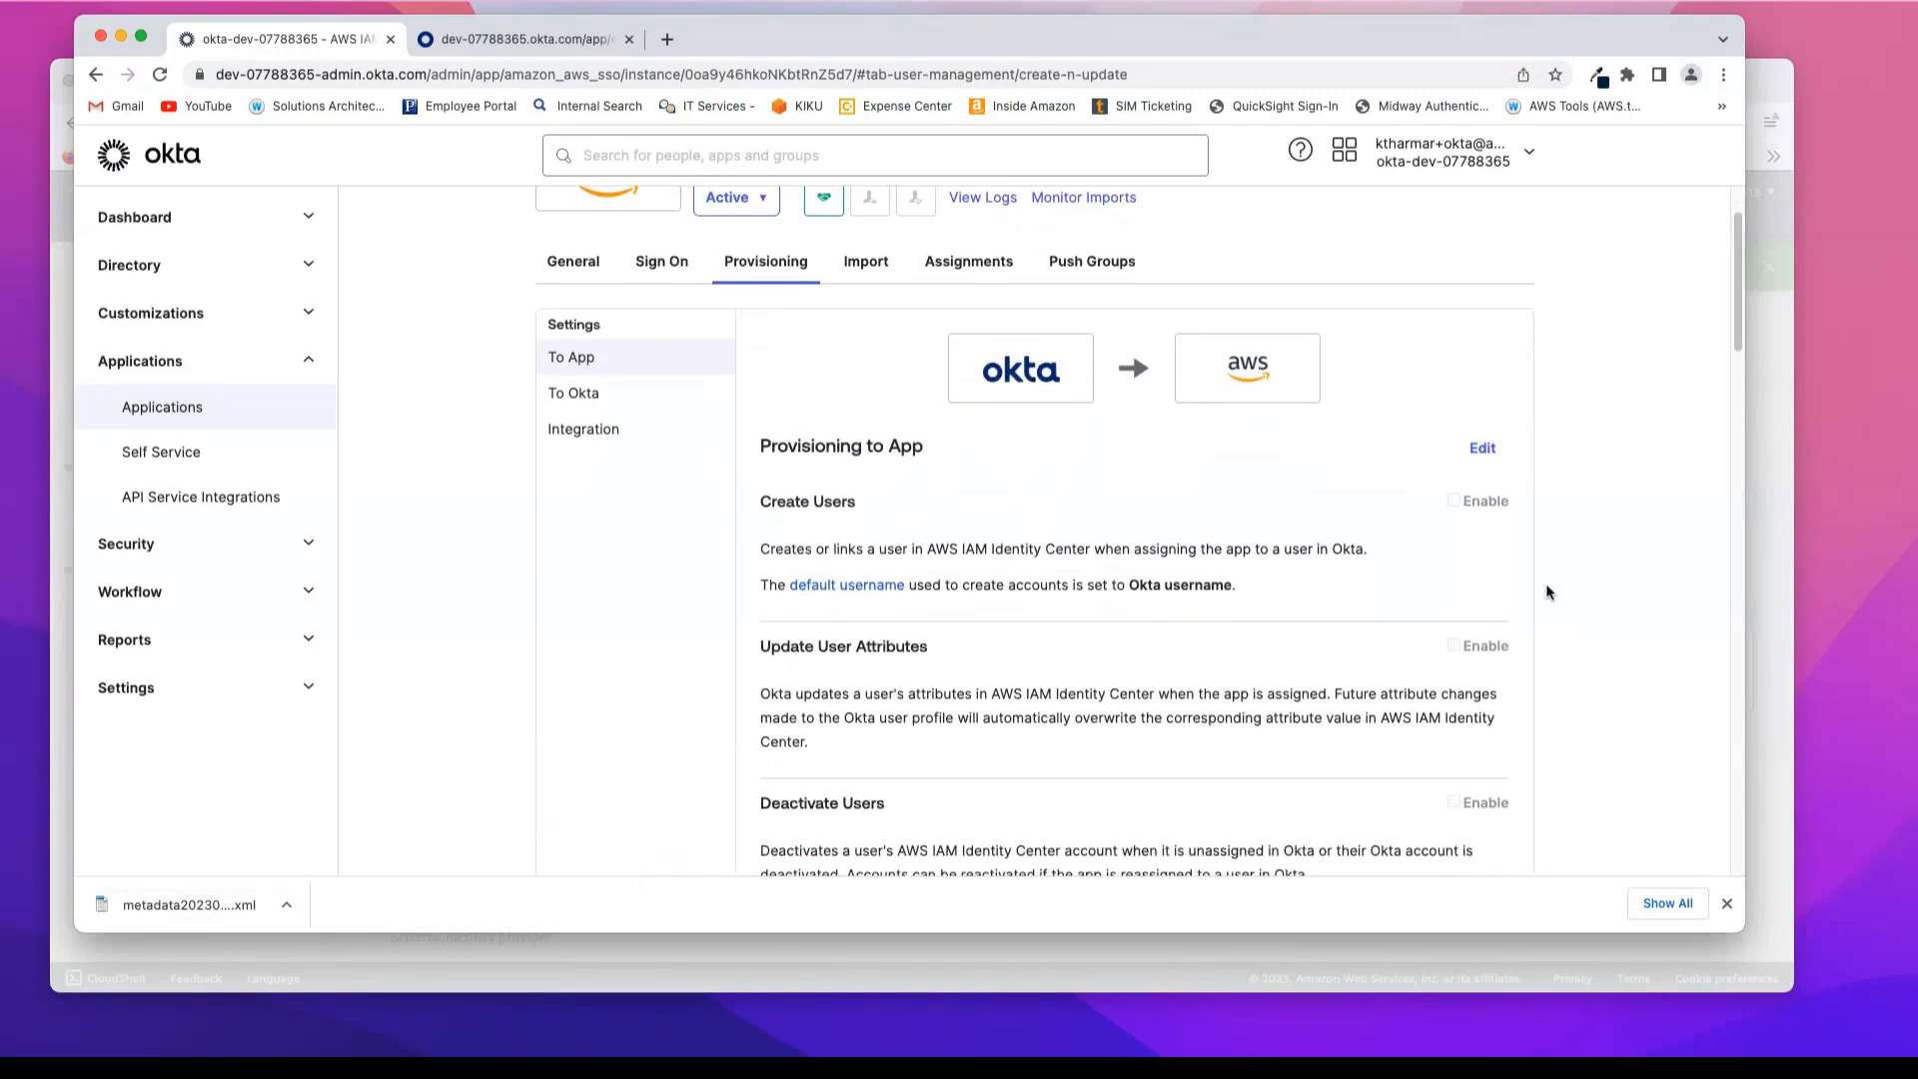
{"action": "scroll", "coordinate": [1546, 592], "scroll_direction": "down", "scroll_amount": 1}
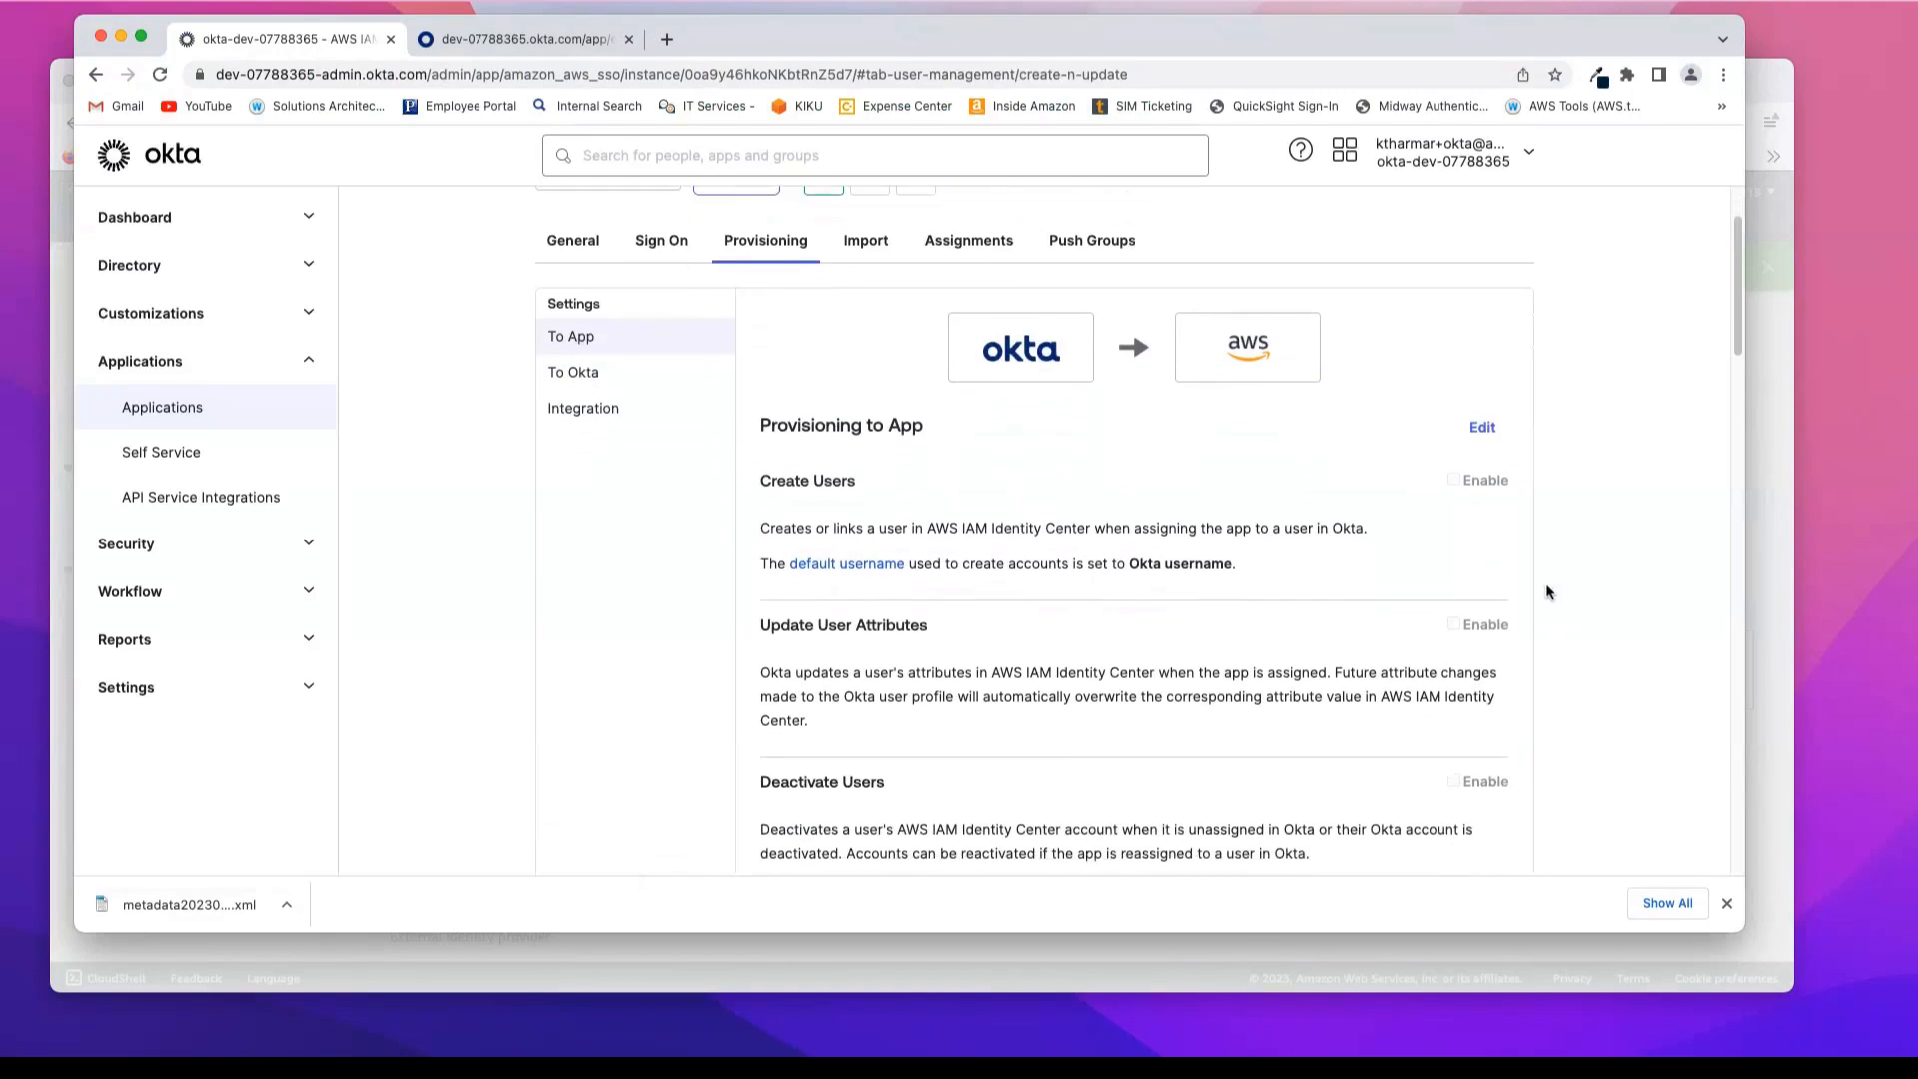
{"action": "left_click", "coordinate": [1482, 422]}
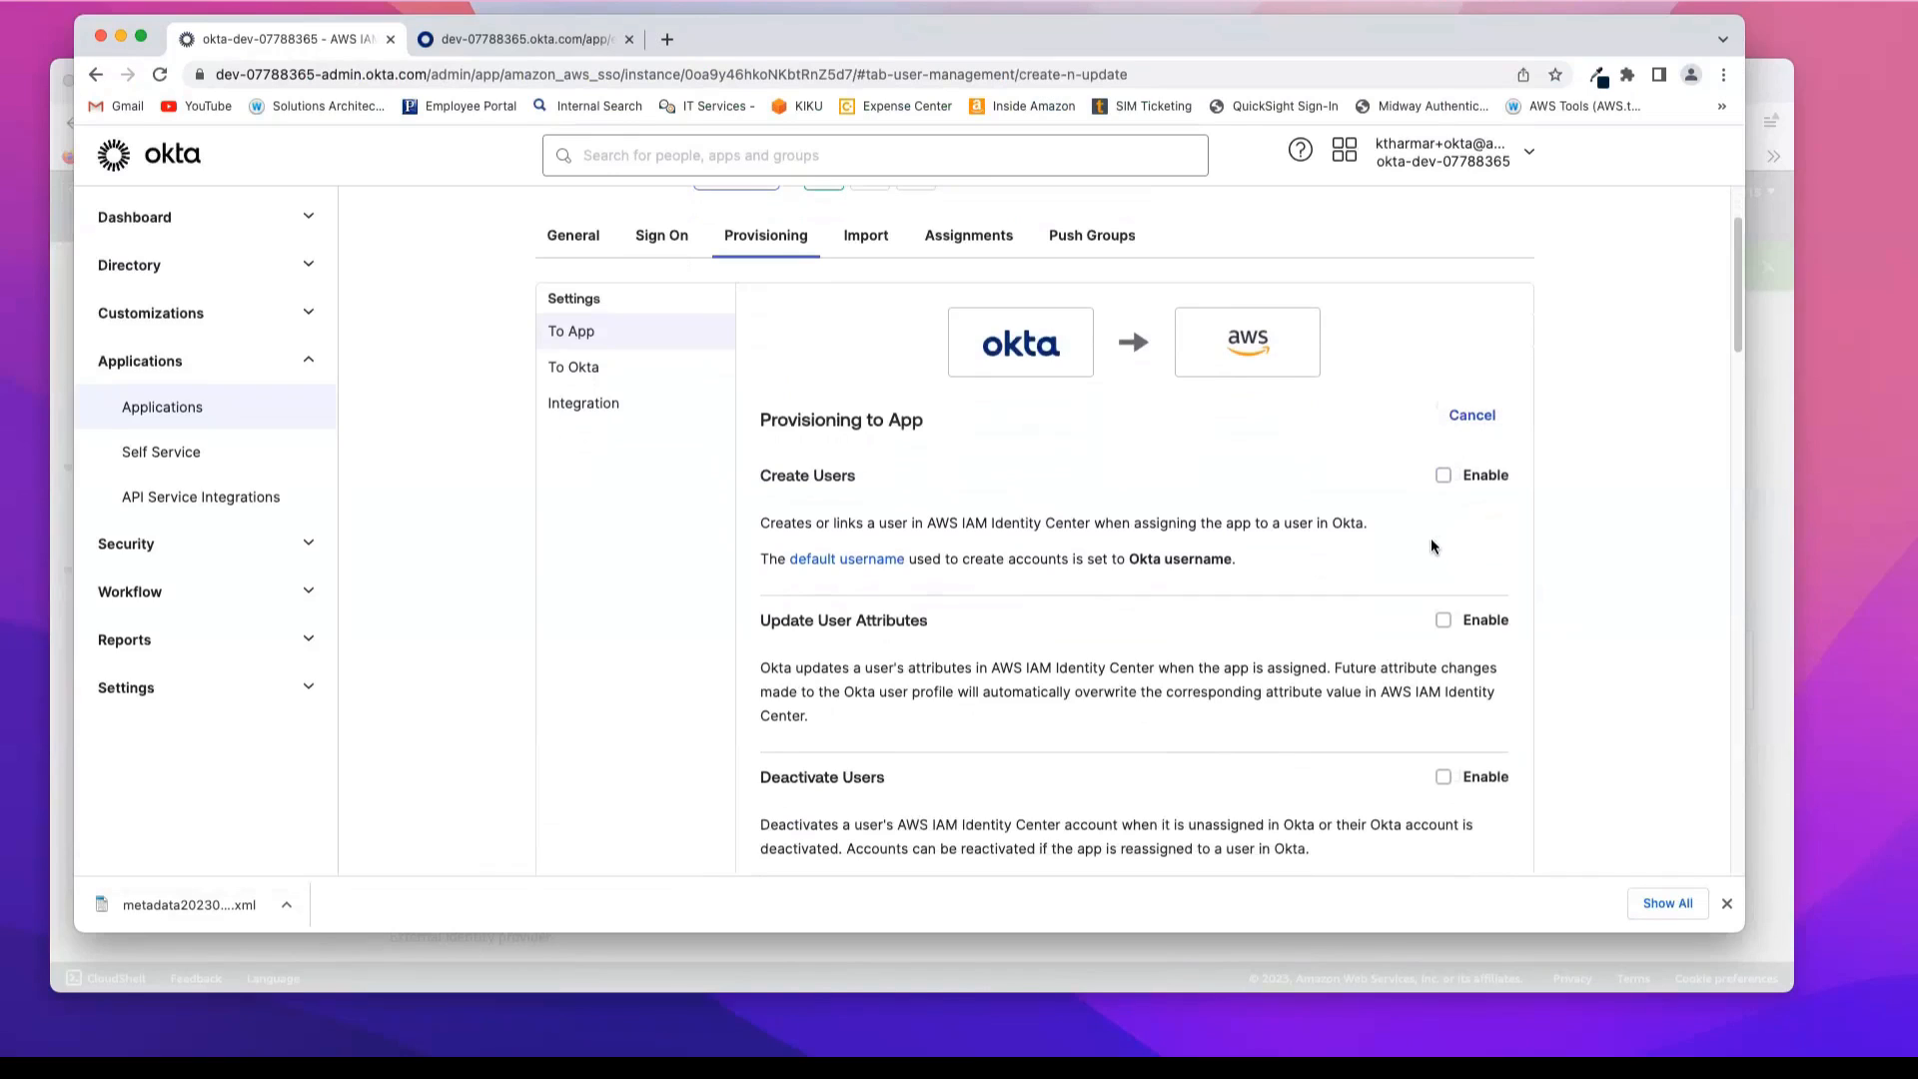
{"action": "scroll", "coordinate": [1432, 545], "scroll_direction": "down", "scroll_amount": 1}
{"action": "scroll", "coordinate": [1430, 541], "scroll_direction": "down", "scroll_amount": 2}
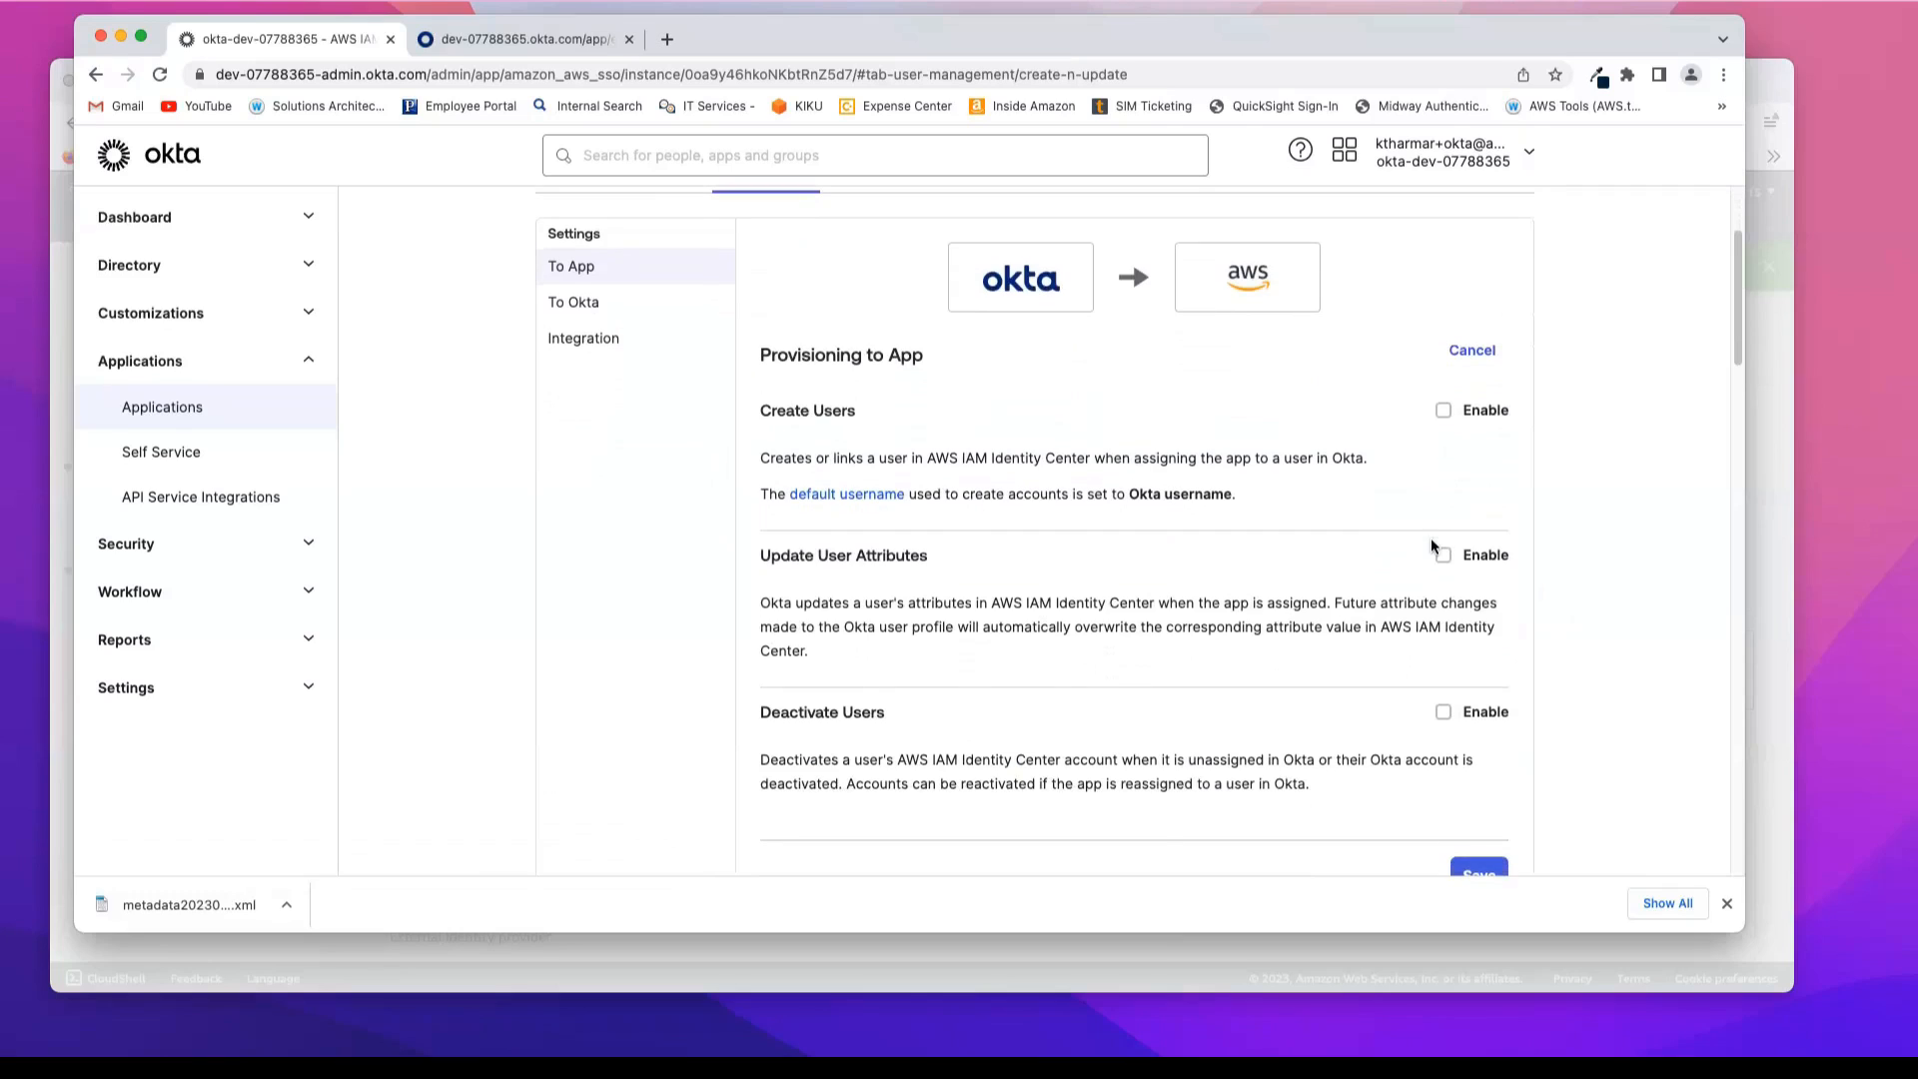
{"action": "left_click", "coordinate": [1444, 411]}
{"action": "scroll", "coordinate": [1371, 513], "scroll_direction": "down", "scroll_amount": 2}
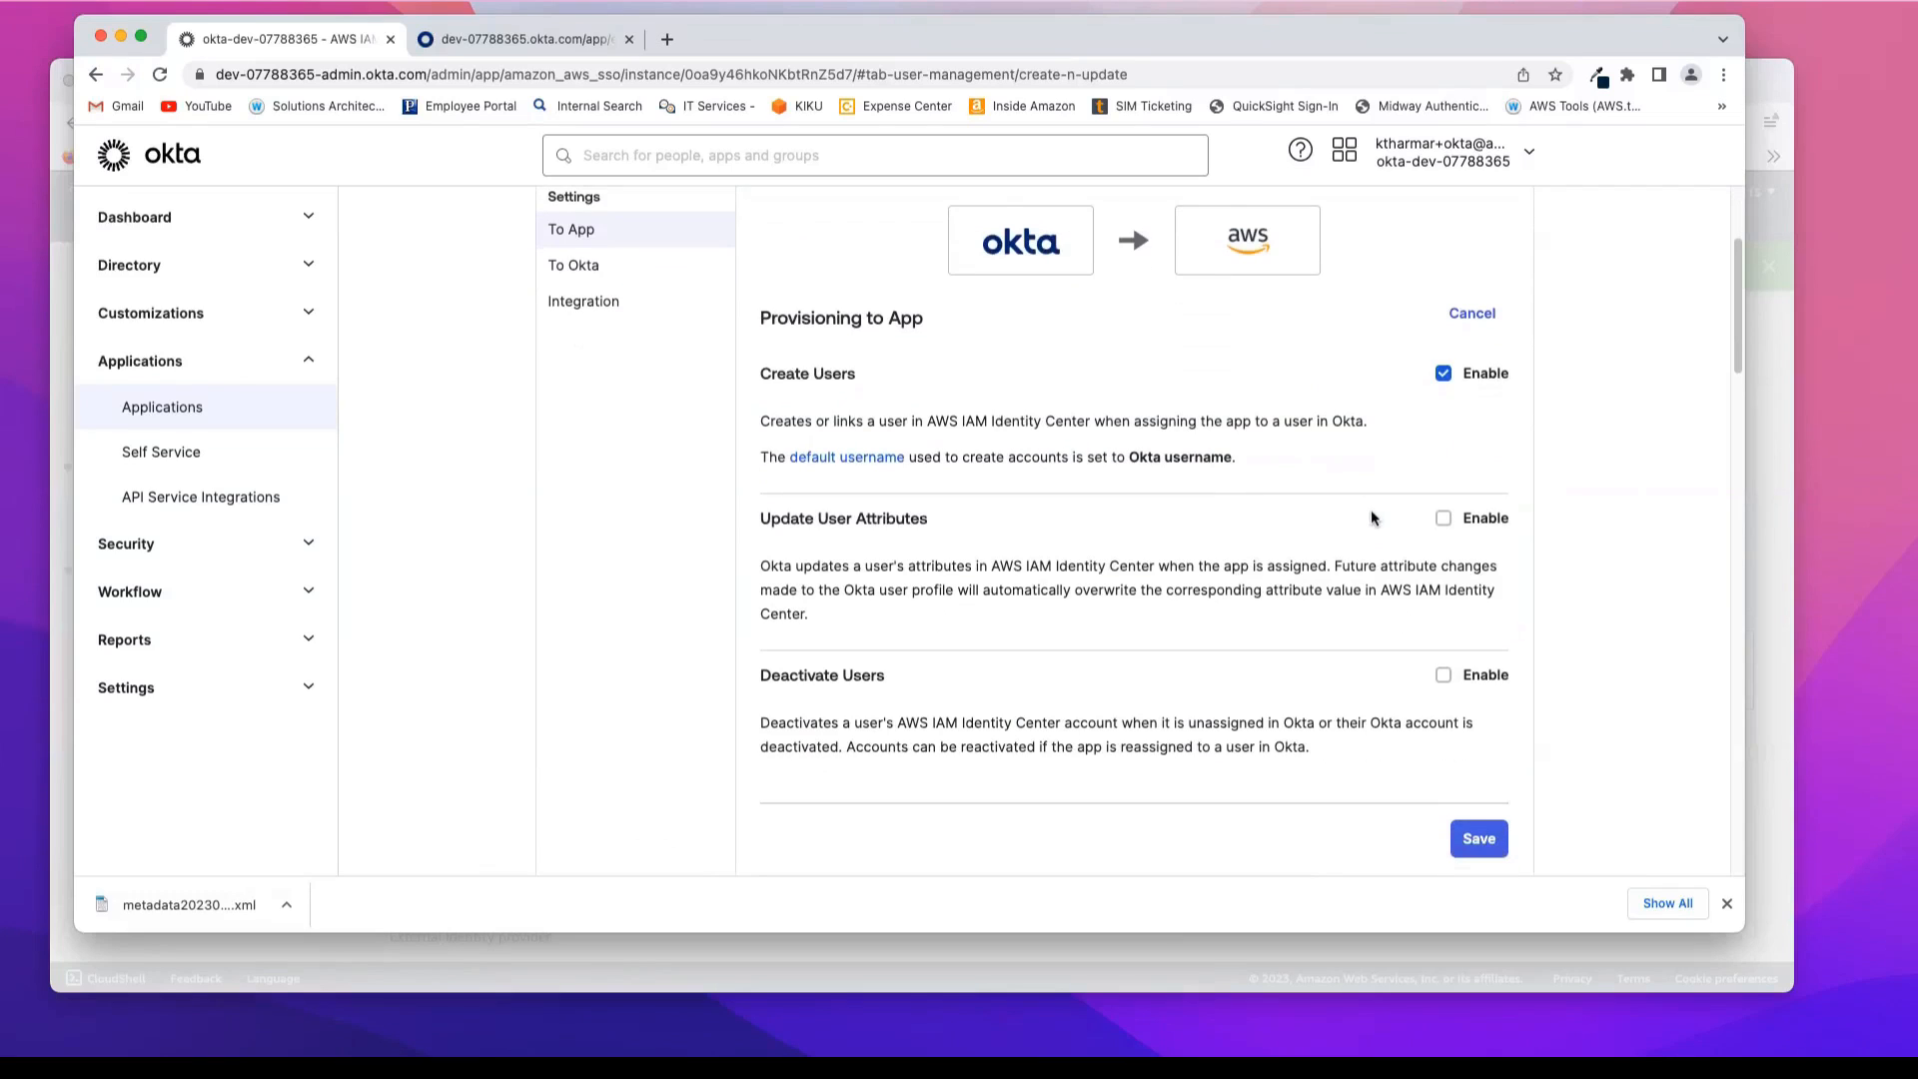
{"action": "left_click", "coordinate": [1443, 518]}
{"action": "scroll", "coordinate": [1397, 566], "scroll_direction": "down", "scroll_amount": 2}
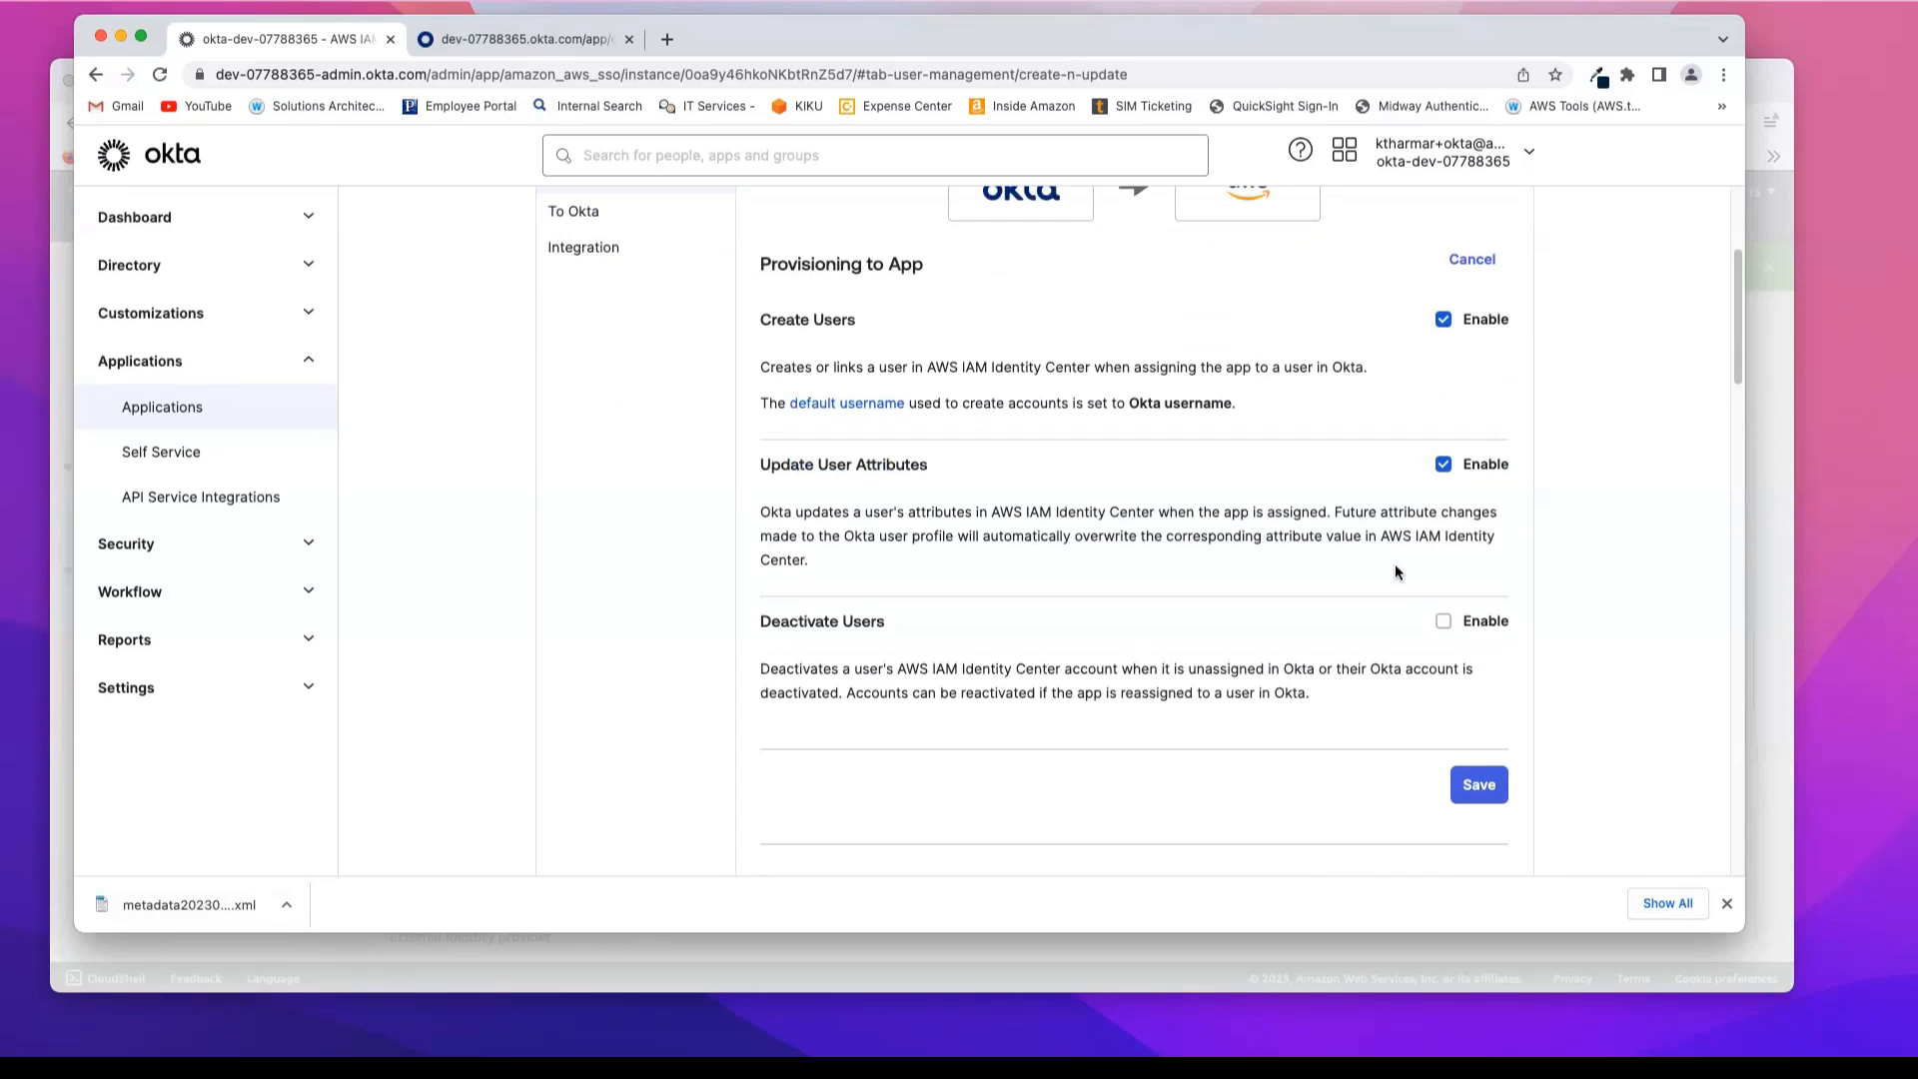
{"action": "left_click", "coordinate": [1443, 621]}
Step: Review the AWS IAM Identity Center attribute mappings and save the Provisioning to App settings
{"action": "scroll", "coordinate": [1399, 596], "scroll_direction": "up", "scroll_amount": 1}
{"action": "scroll", "coordinate": [1399, 595], "scroll_direction": "down", "scroll_amount": 2}
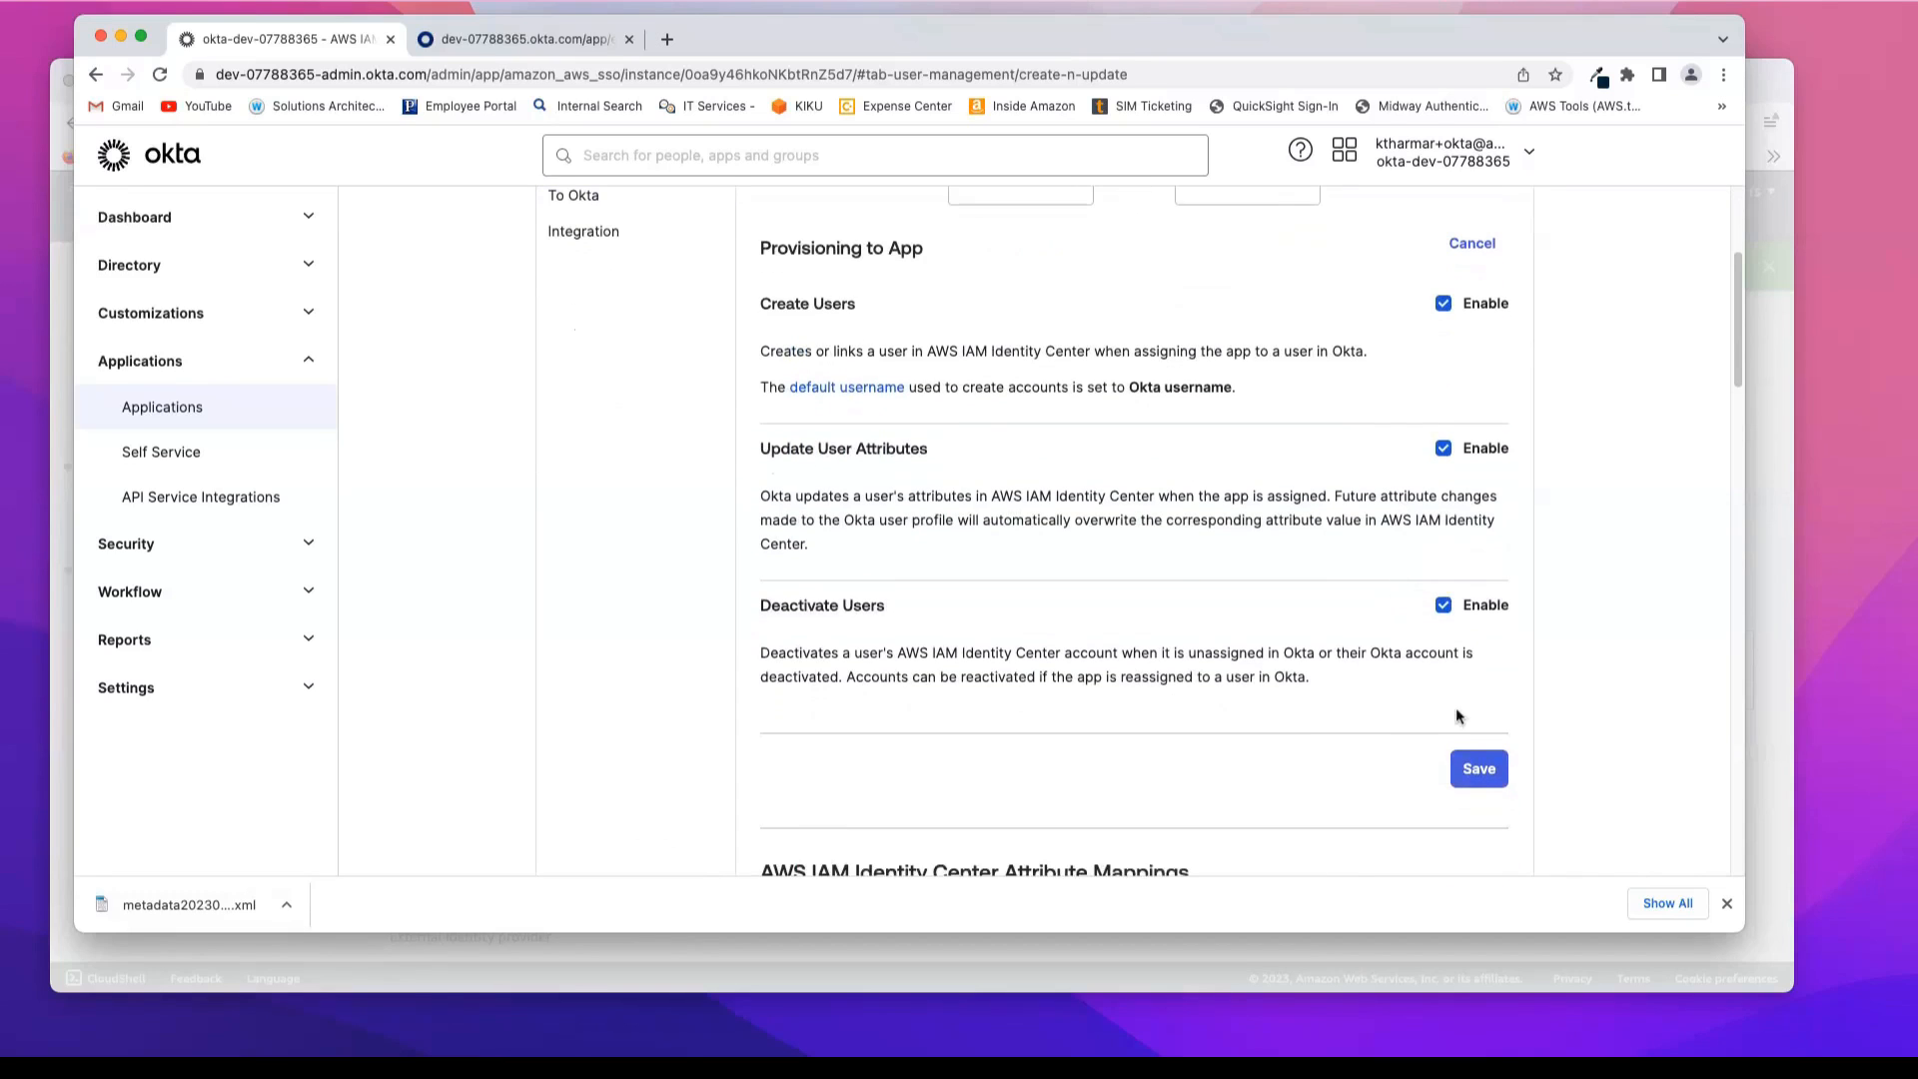
{"action": "scroll", "coordinate": [1401, 737], "scroll_direction": "down", "scroll_amount": 7}
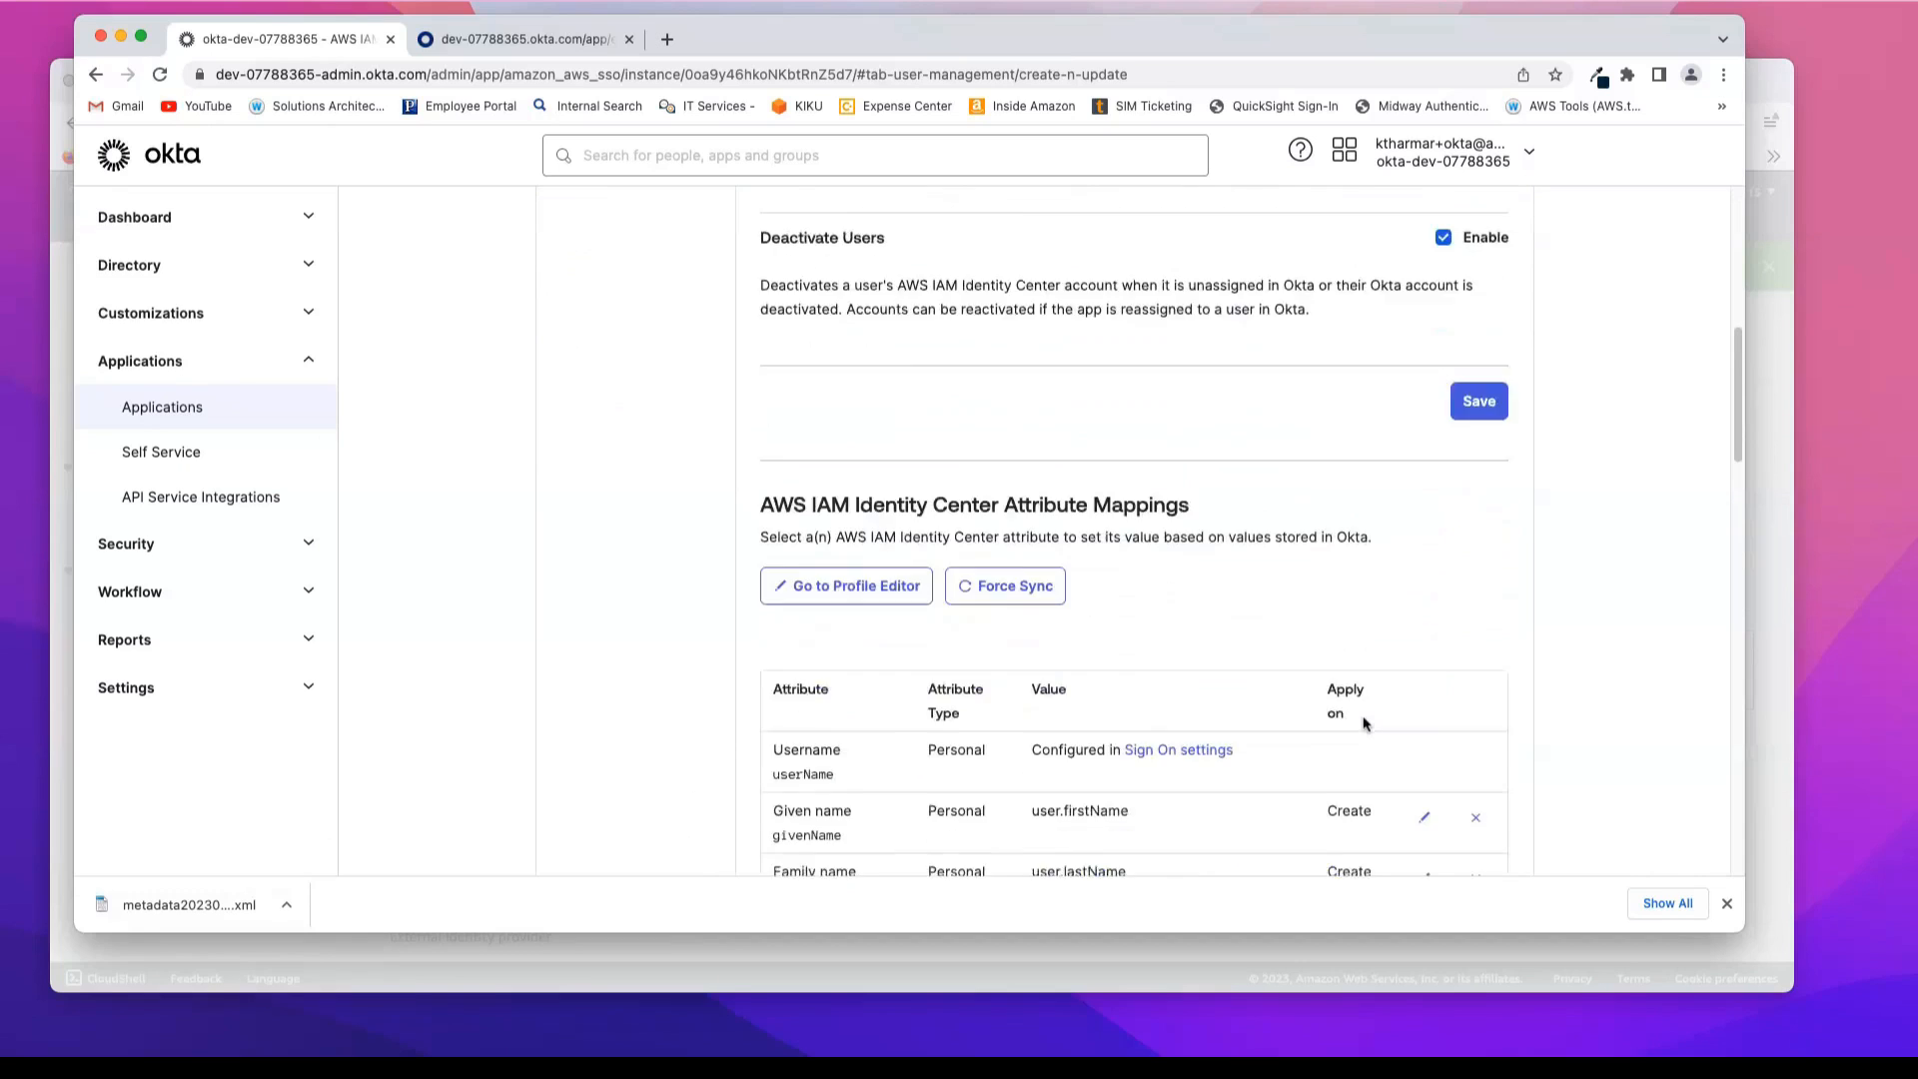
{"action": "scroll", "coordinate": [1364, 722], "scroll_direction": "down", "scroll_amount": 4}
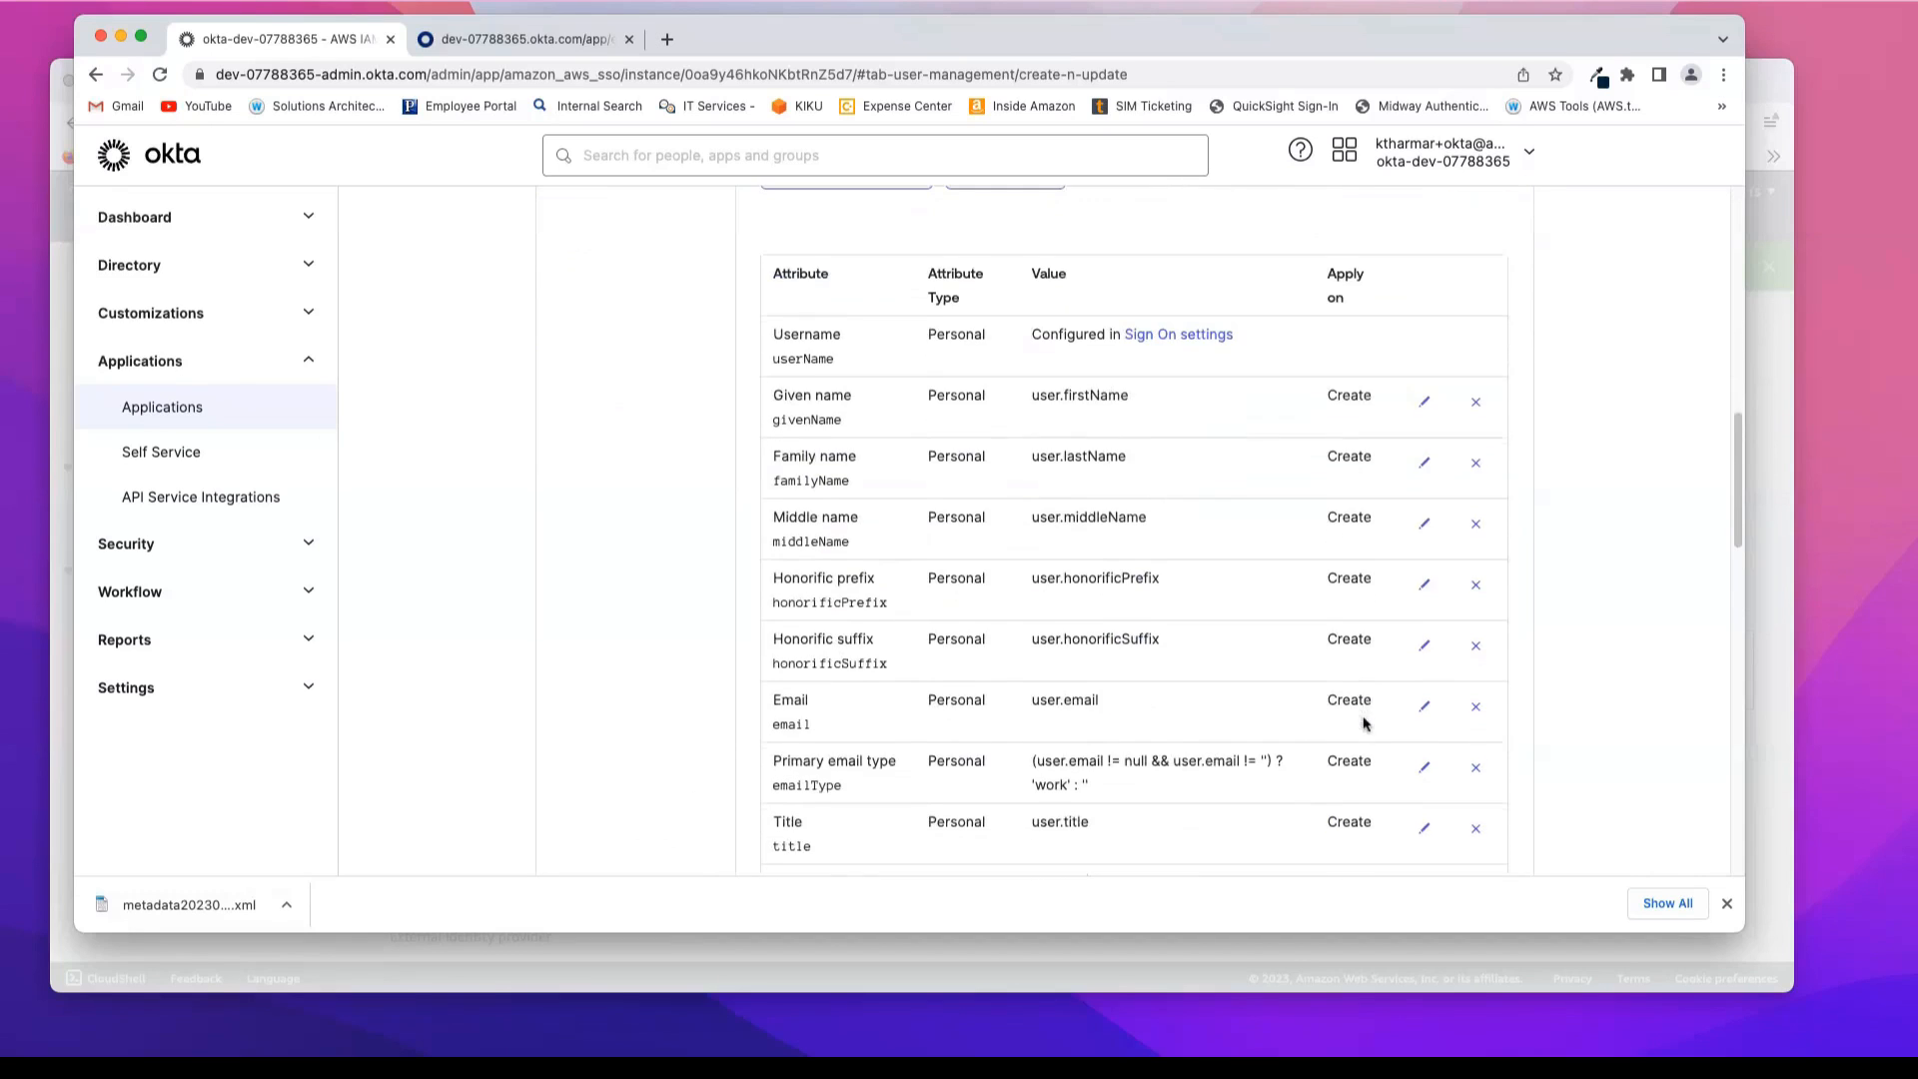
{"action": "scroll", "coordinate": [1364, 724], "scroll_direction": "up", "scroll_amount": 3}
{"action": "scroll", "coordinate": [1365, 723], "scroll_direction": "up", "scroll_amount": 6}
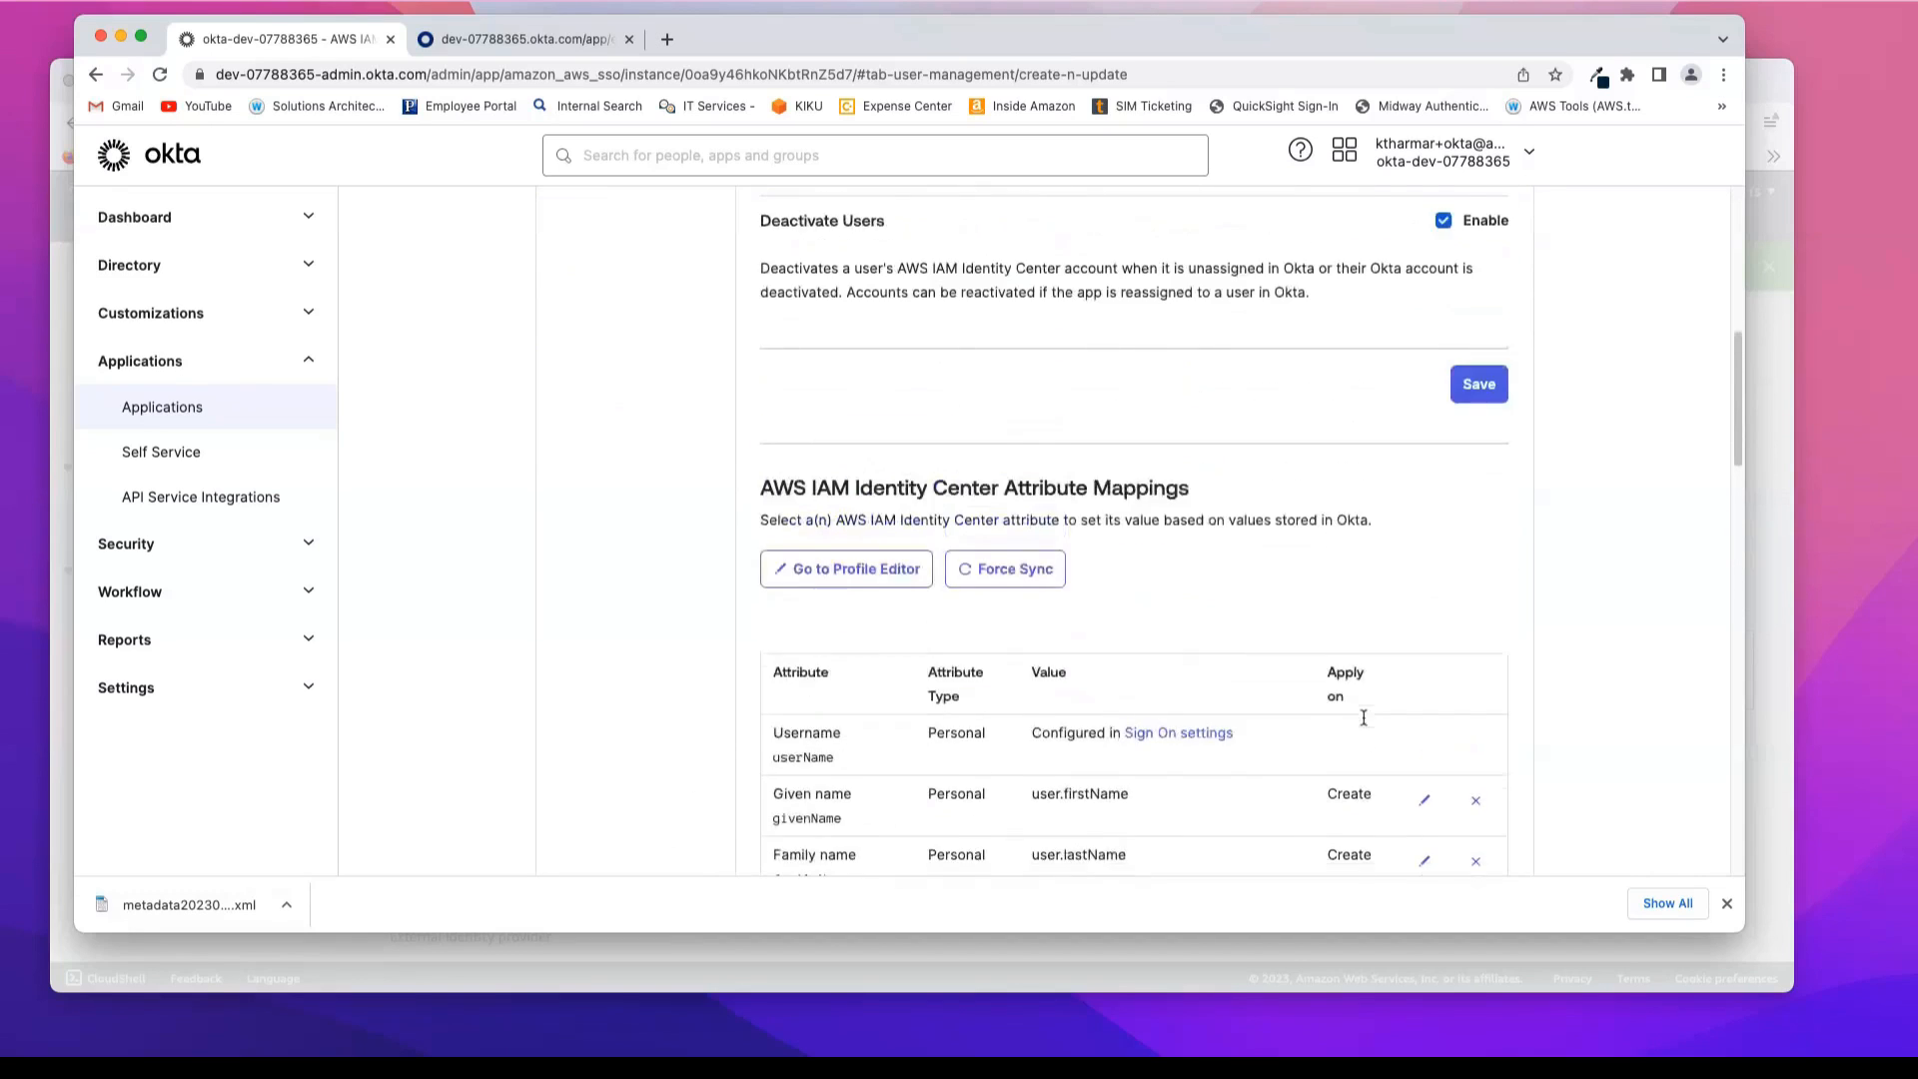
{"action": "left_click", "coordinate": [1480, 677]}
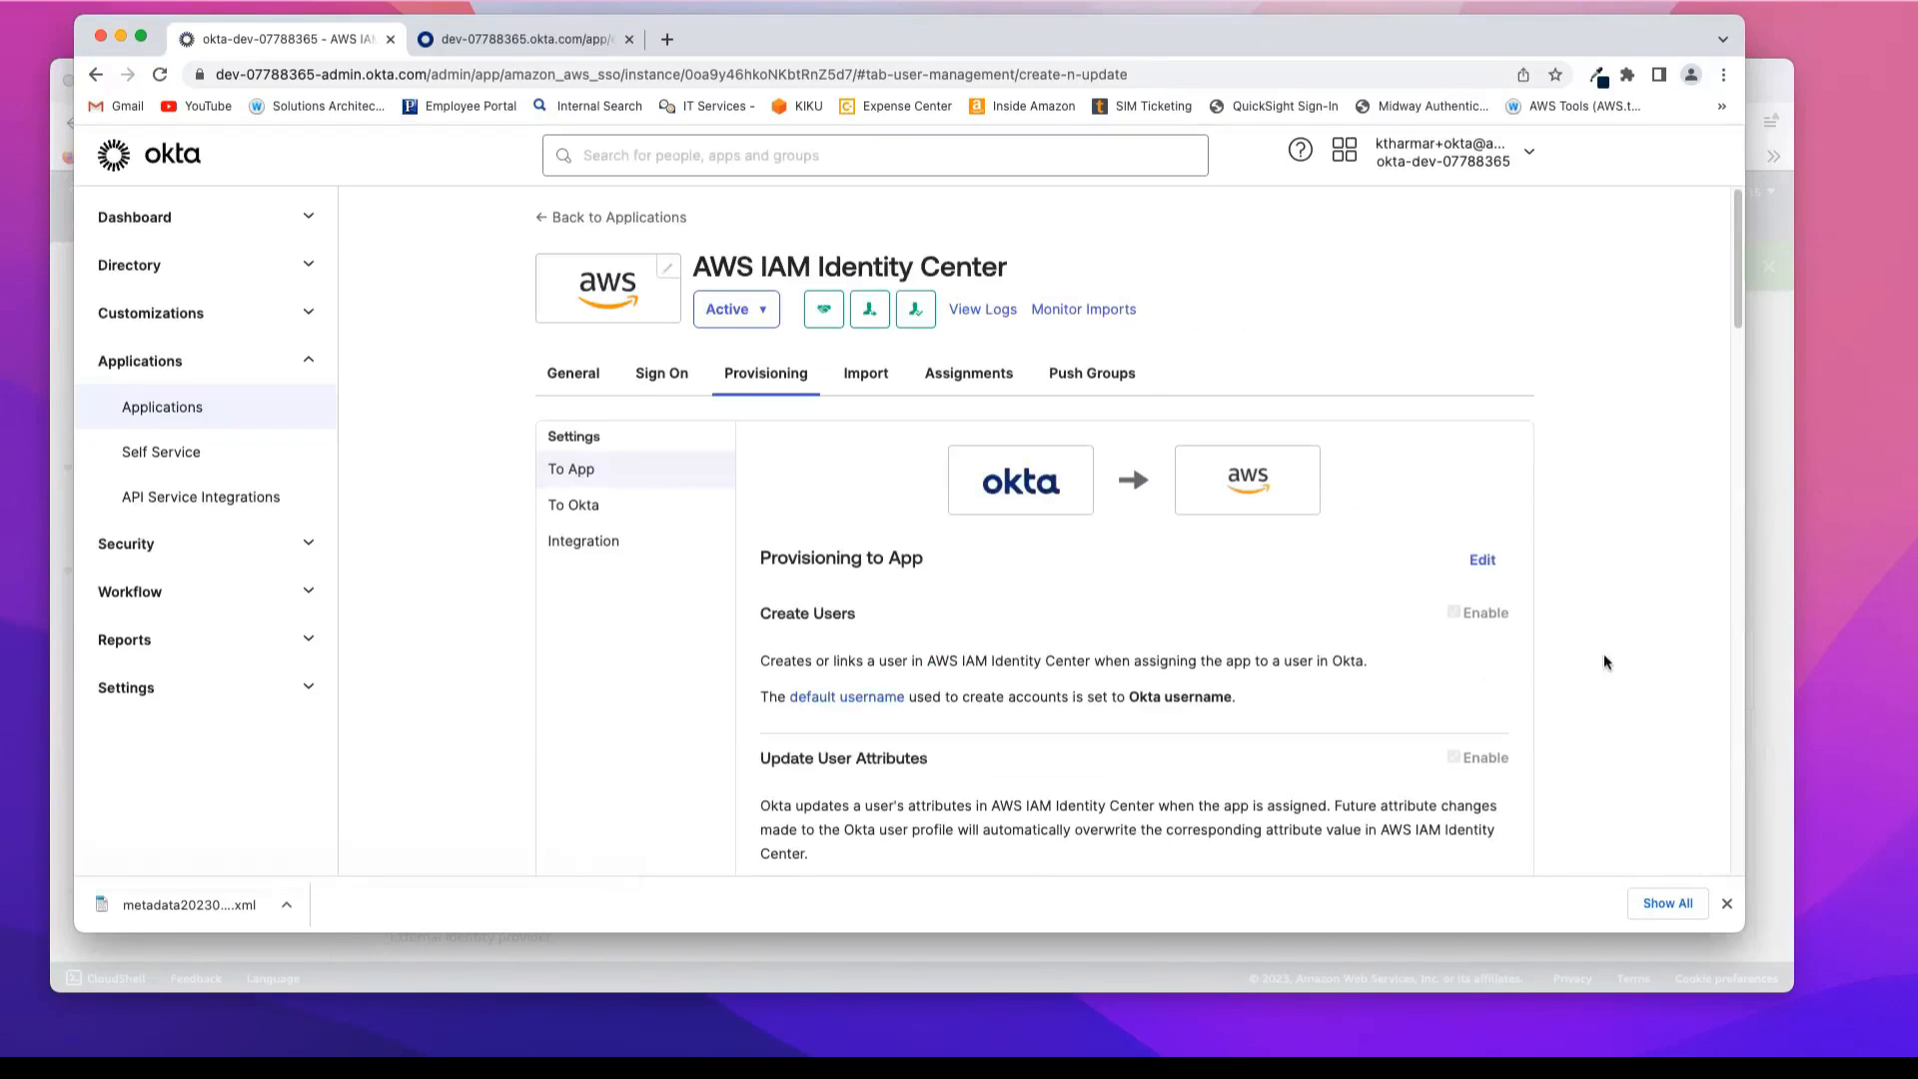
{"action": "scroll", "coordinate": [1615, 648], "scroll_direction": "down", "scroll_amount": 2}
{"action": "scroll", "coordinate": [1614, 648], "scroll_direction": "up", "scroll_amount": 1}
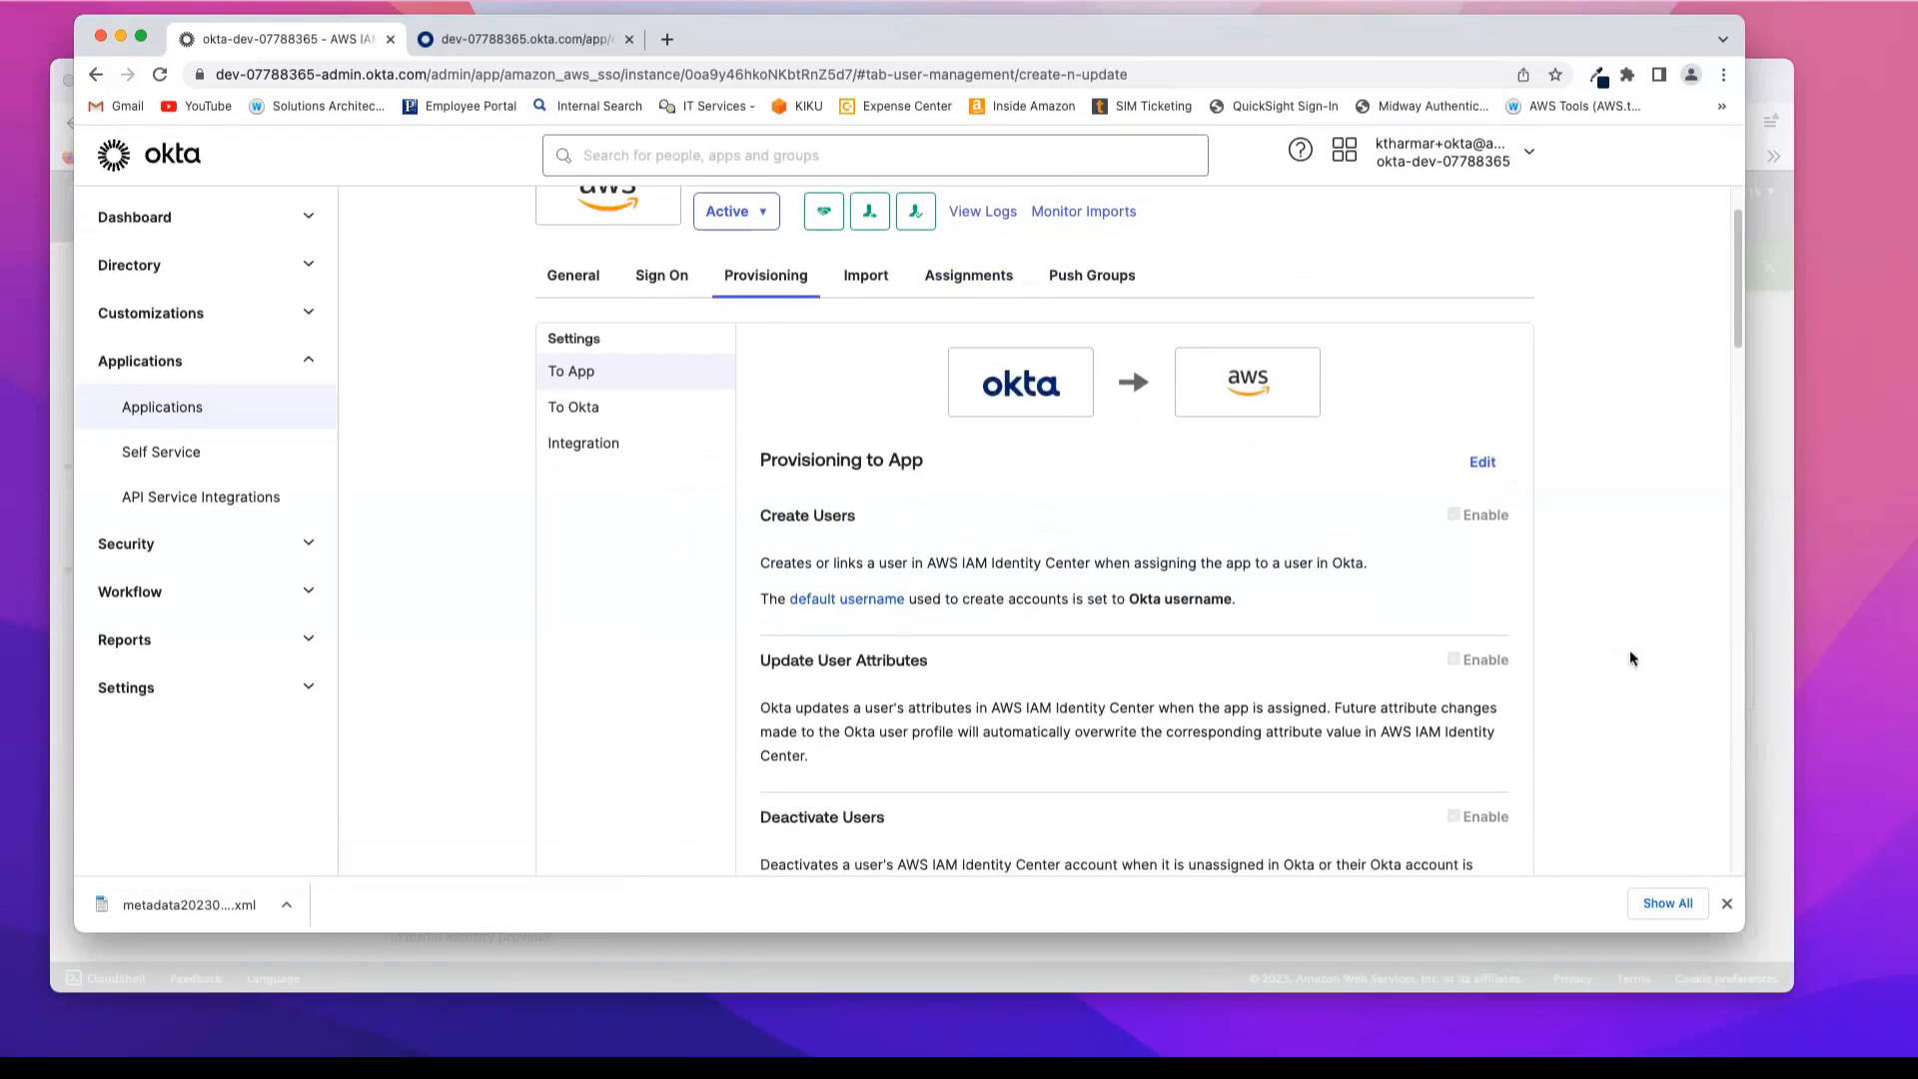
Step: Switch back to the AWS console, close the inbound automatic provisioning dialog and open the IAM Identity Center users list
{"action": "left_click", "coordinate": [1778, 747]}
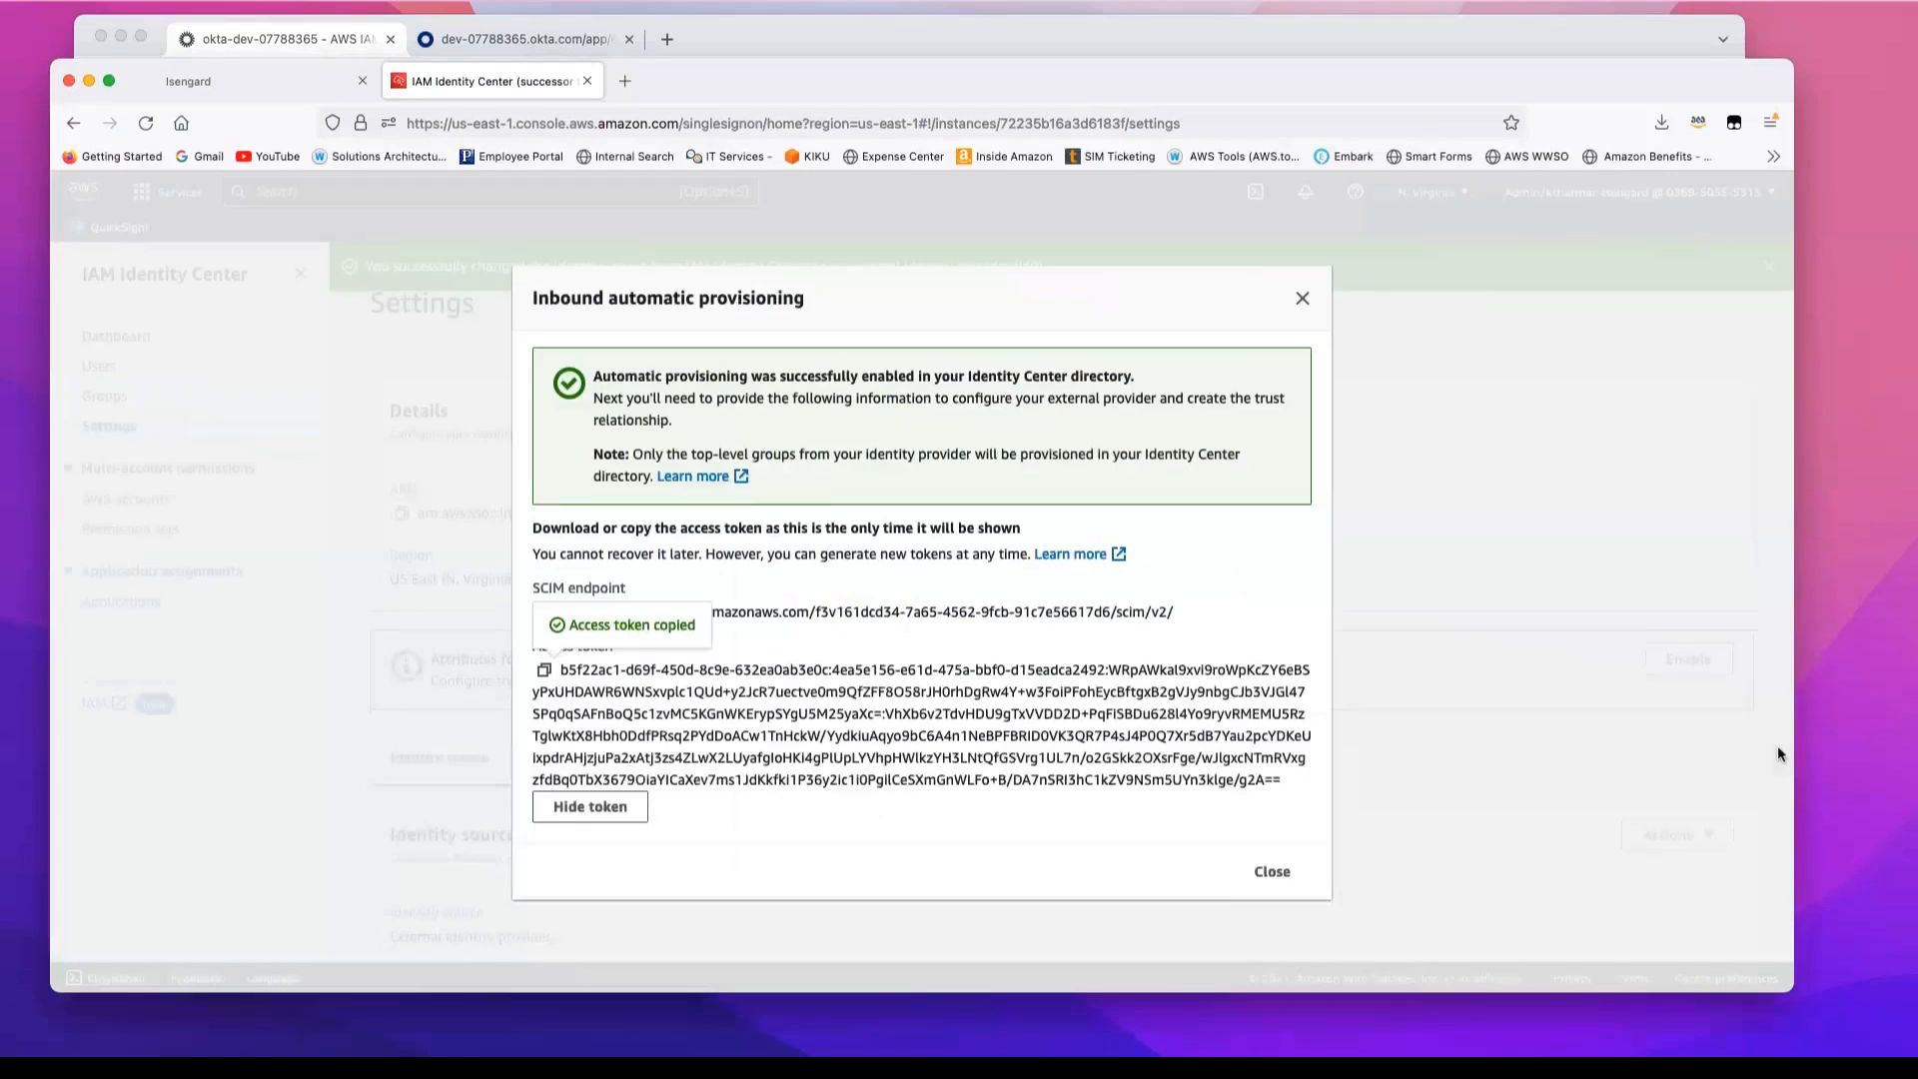
{"action": "left_click", "coordinate": [1273, 873]}
{"action": "scroll", "coordinate": [1413, 744], "scroll_direction": "down", "scroll_amount": 1}
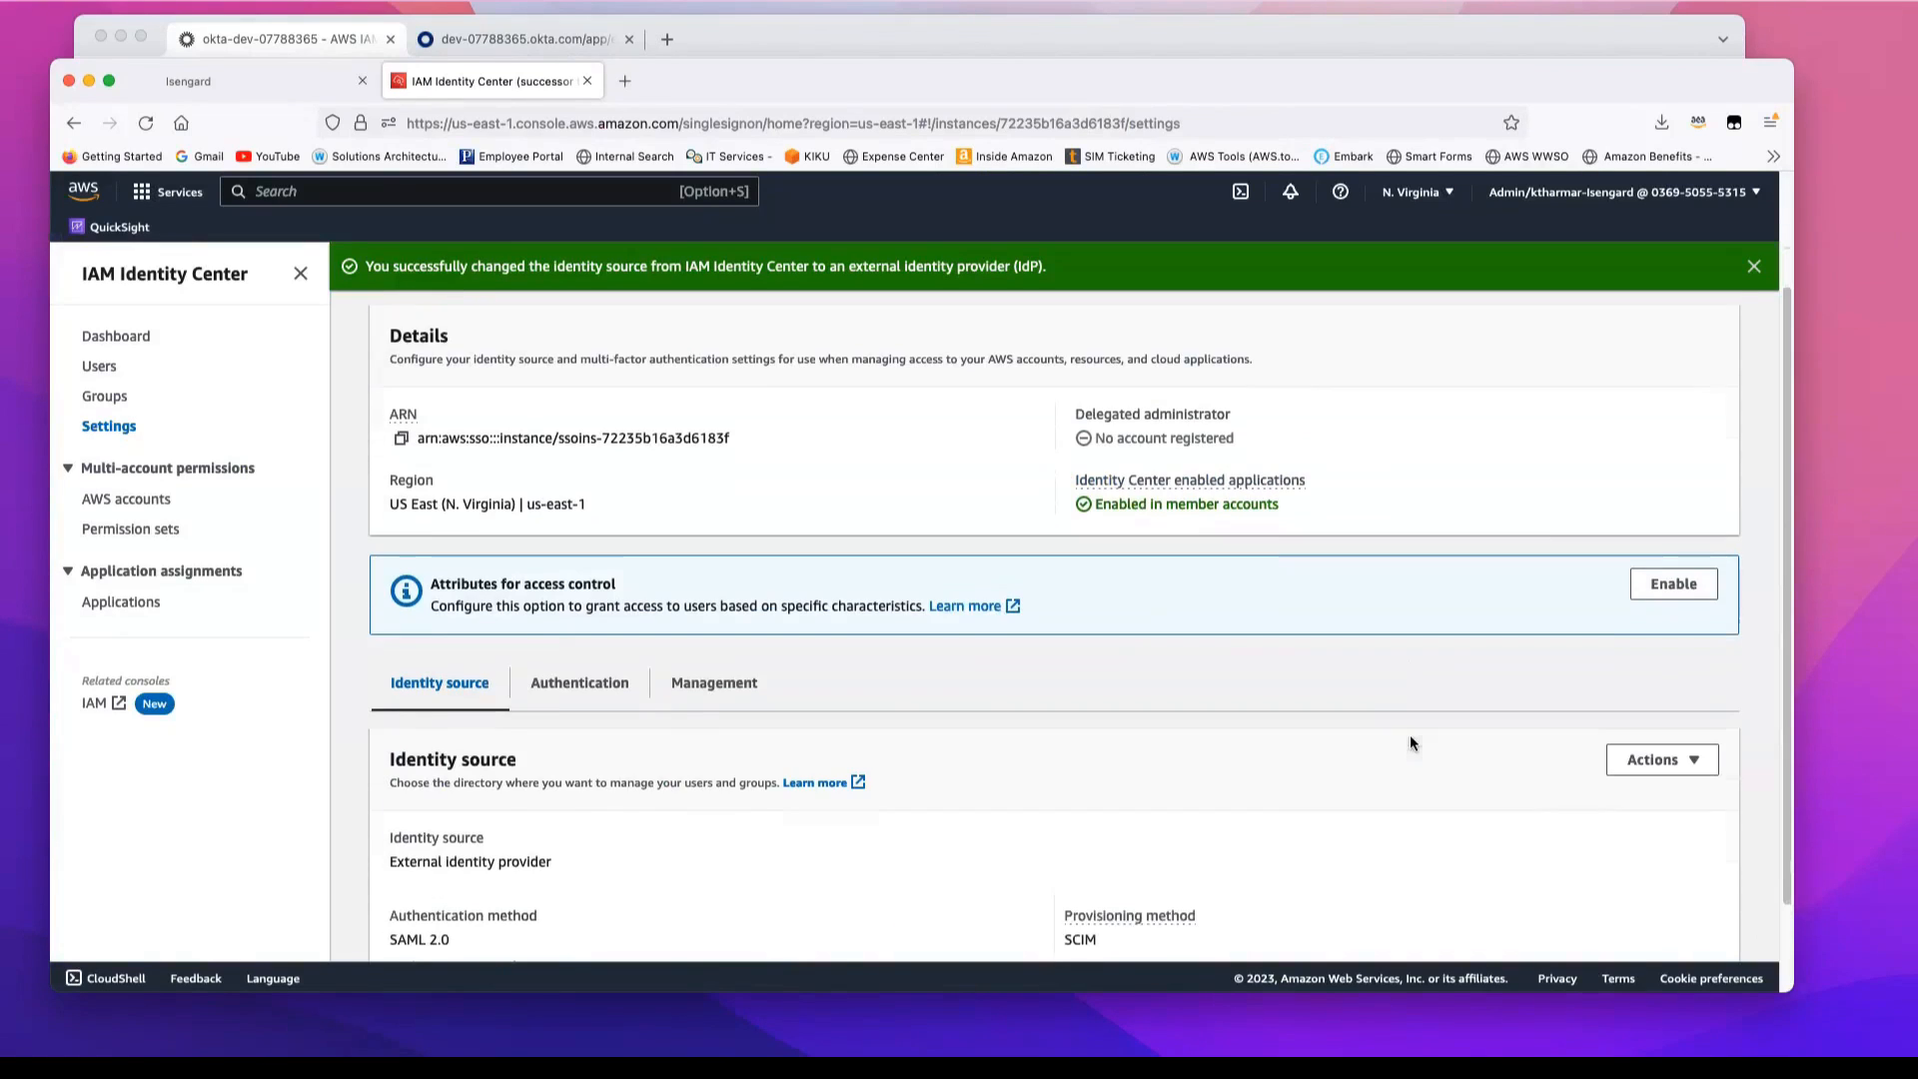
{"action": "scroll", "coordinate": [1412, 744], "scroll_direction": "up", "scroll_amount": 2}
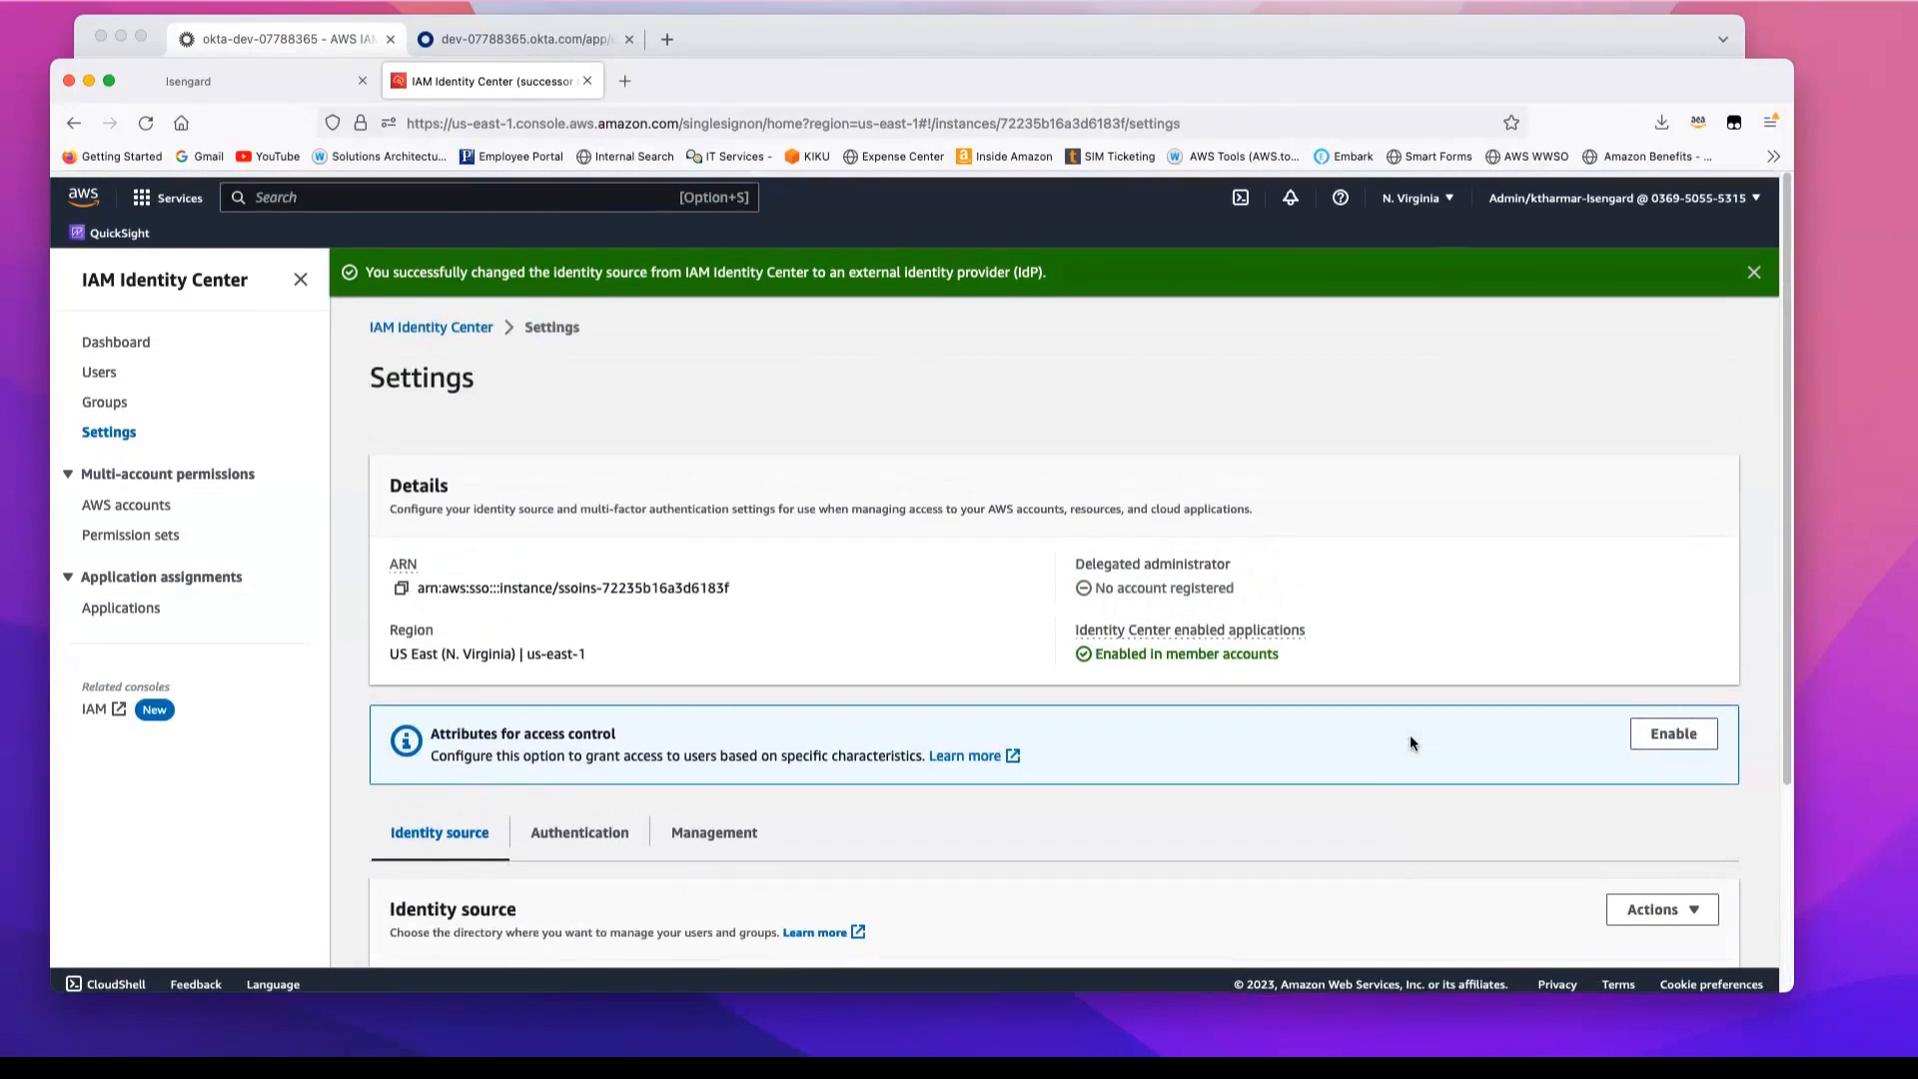
{"action": "left_click", "coordinate": [105, 368]}
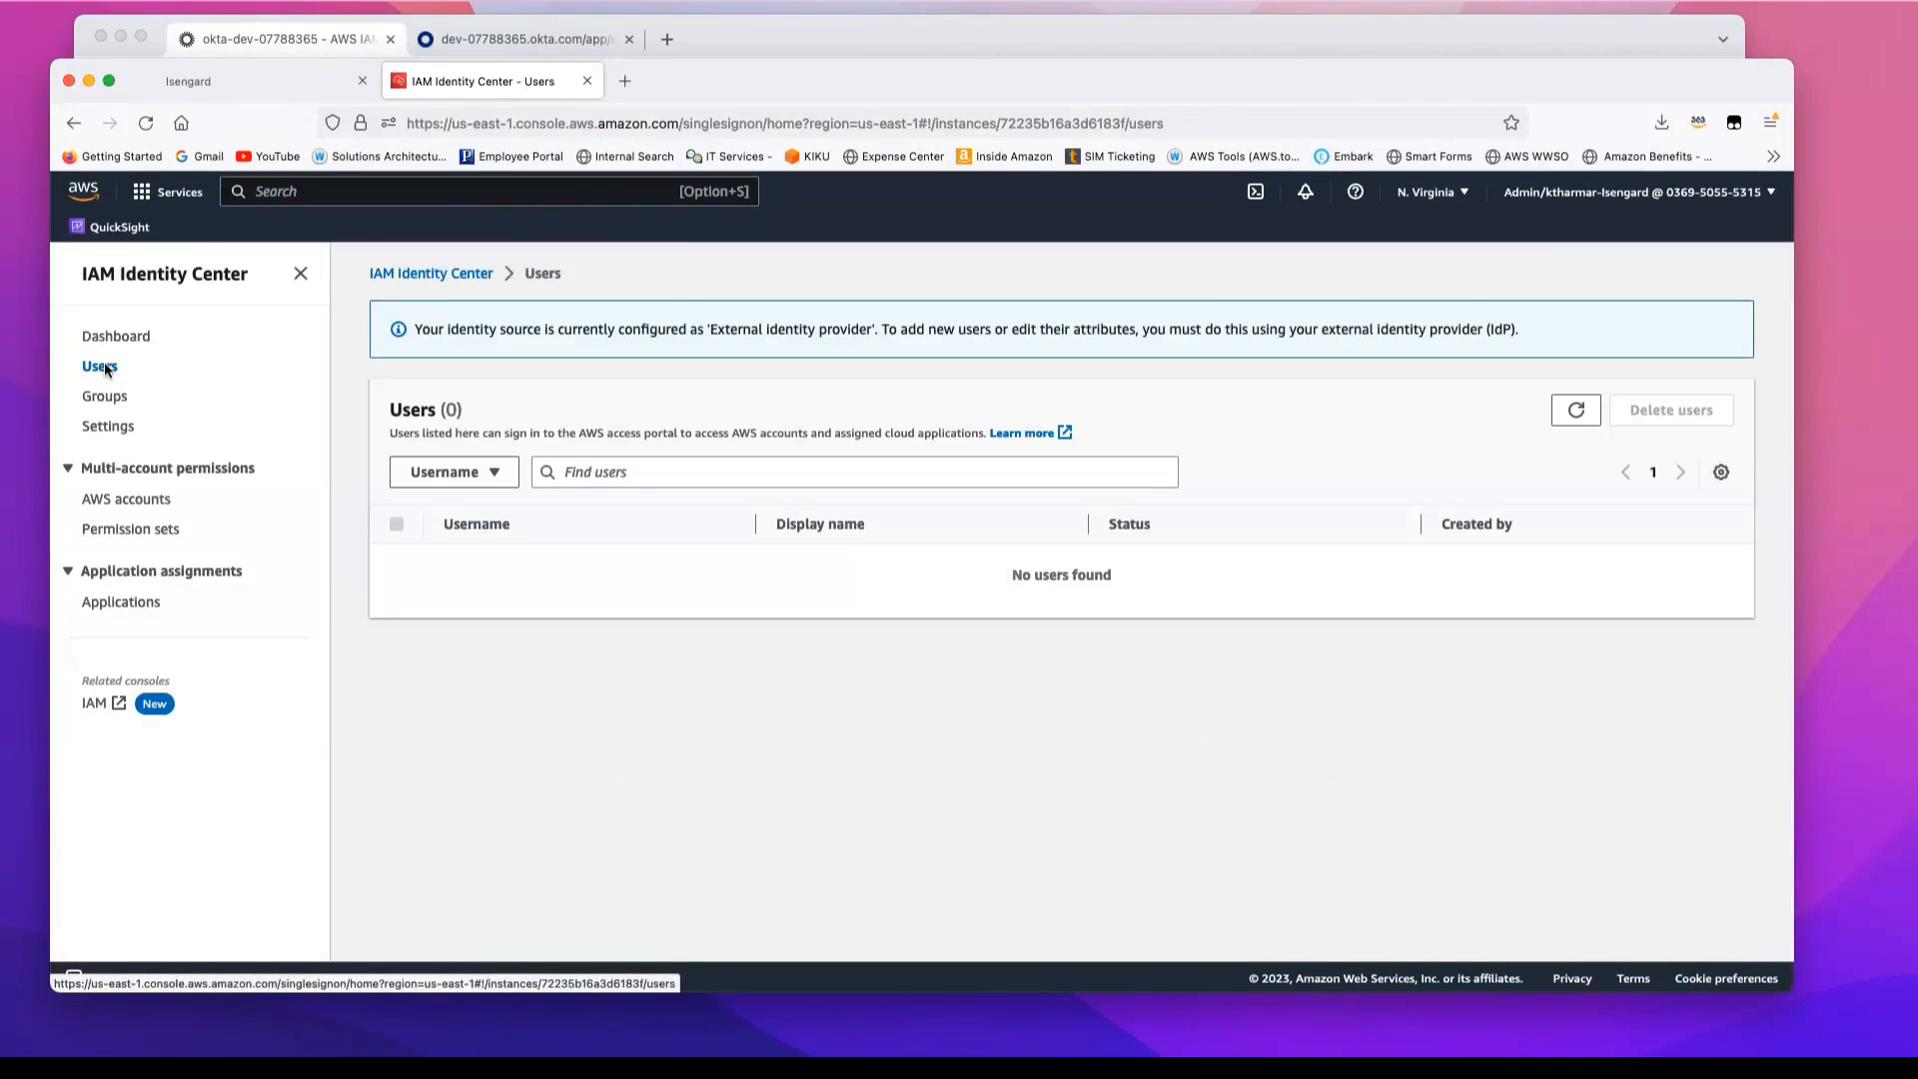
Step: Check the IAM Identity Center groups list in AWS, and switch back to Okta to view the AWS IAM Identity Center app's assignments
{"action": "left_click", "coordinate": [104, 396]}
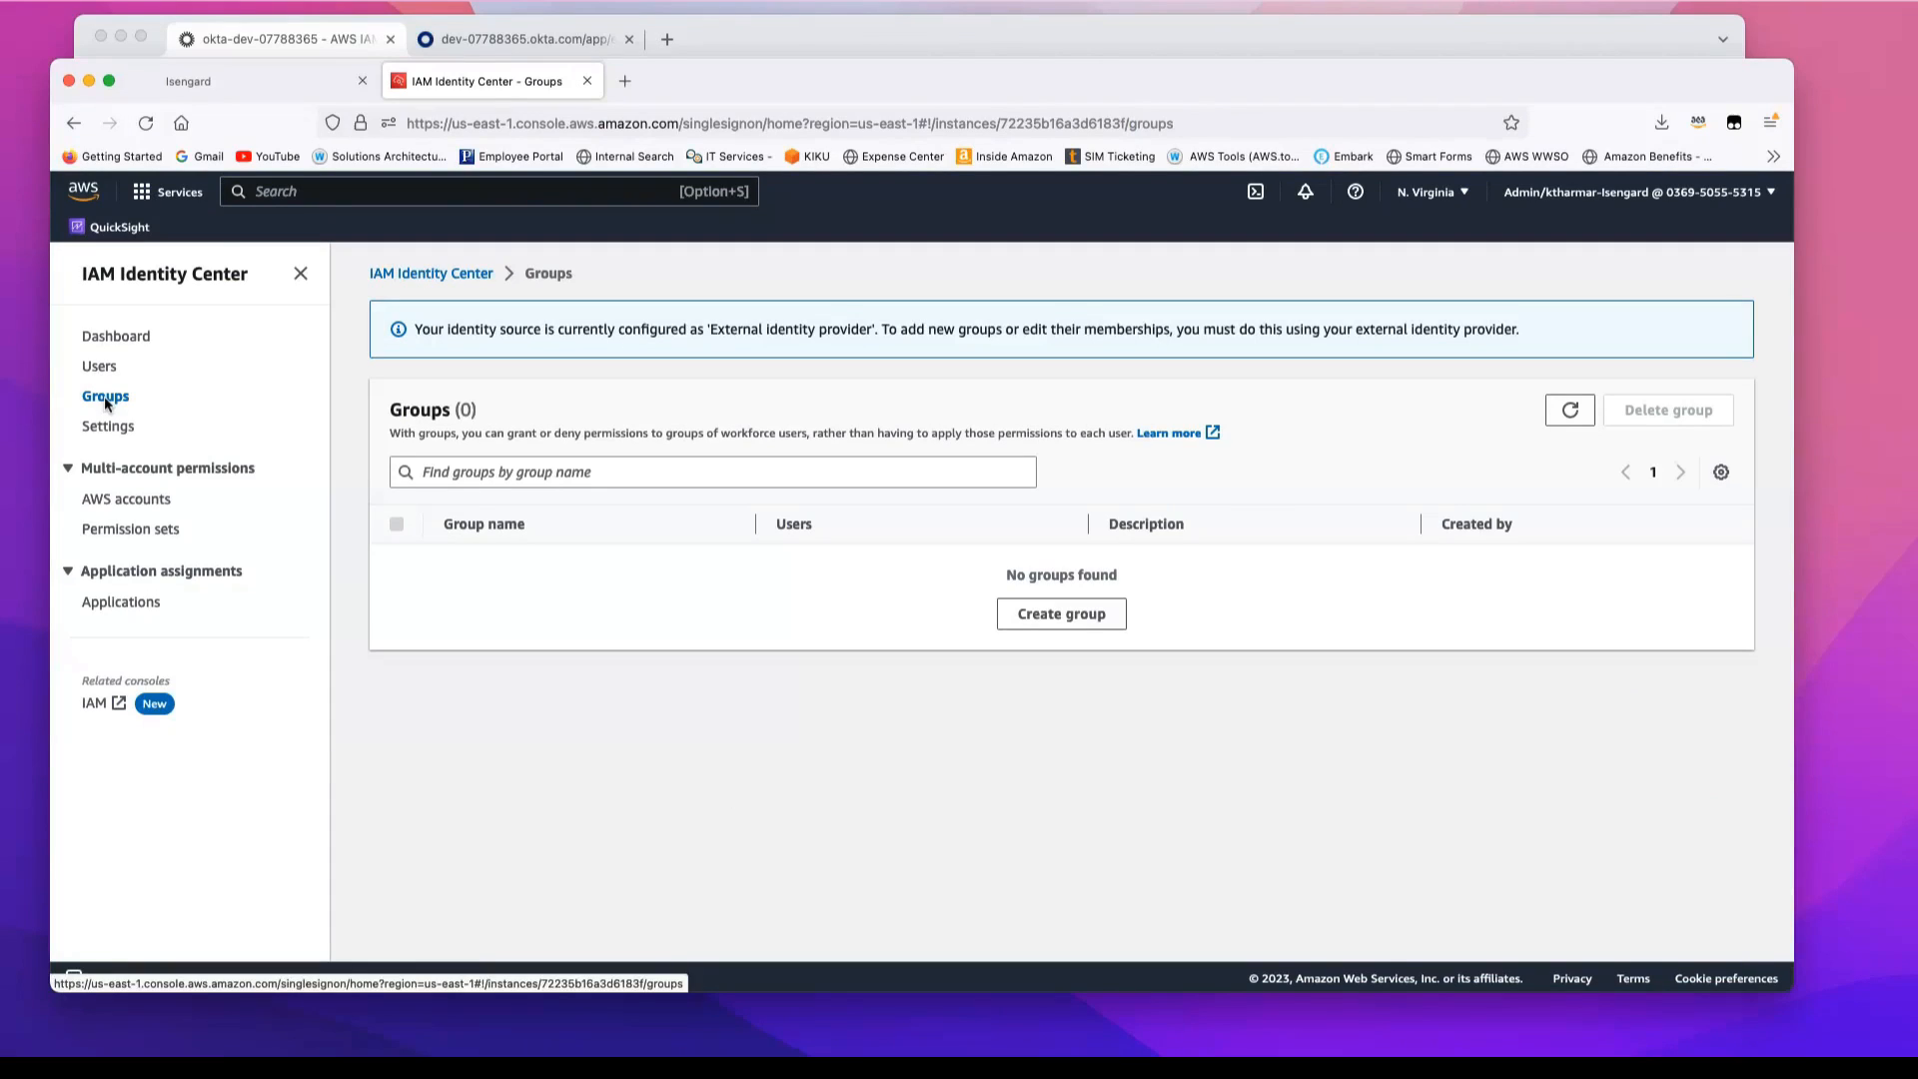
{"action": "left_click", "coordinate": [273, 38]}
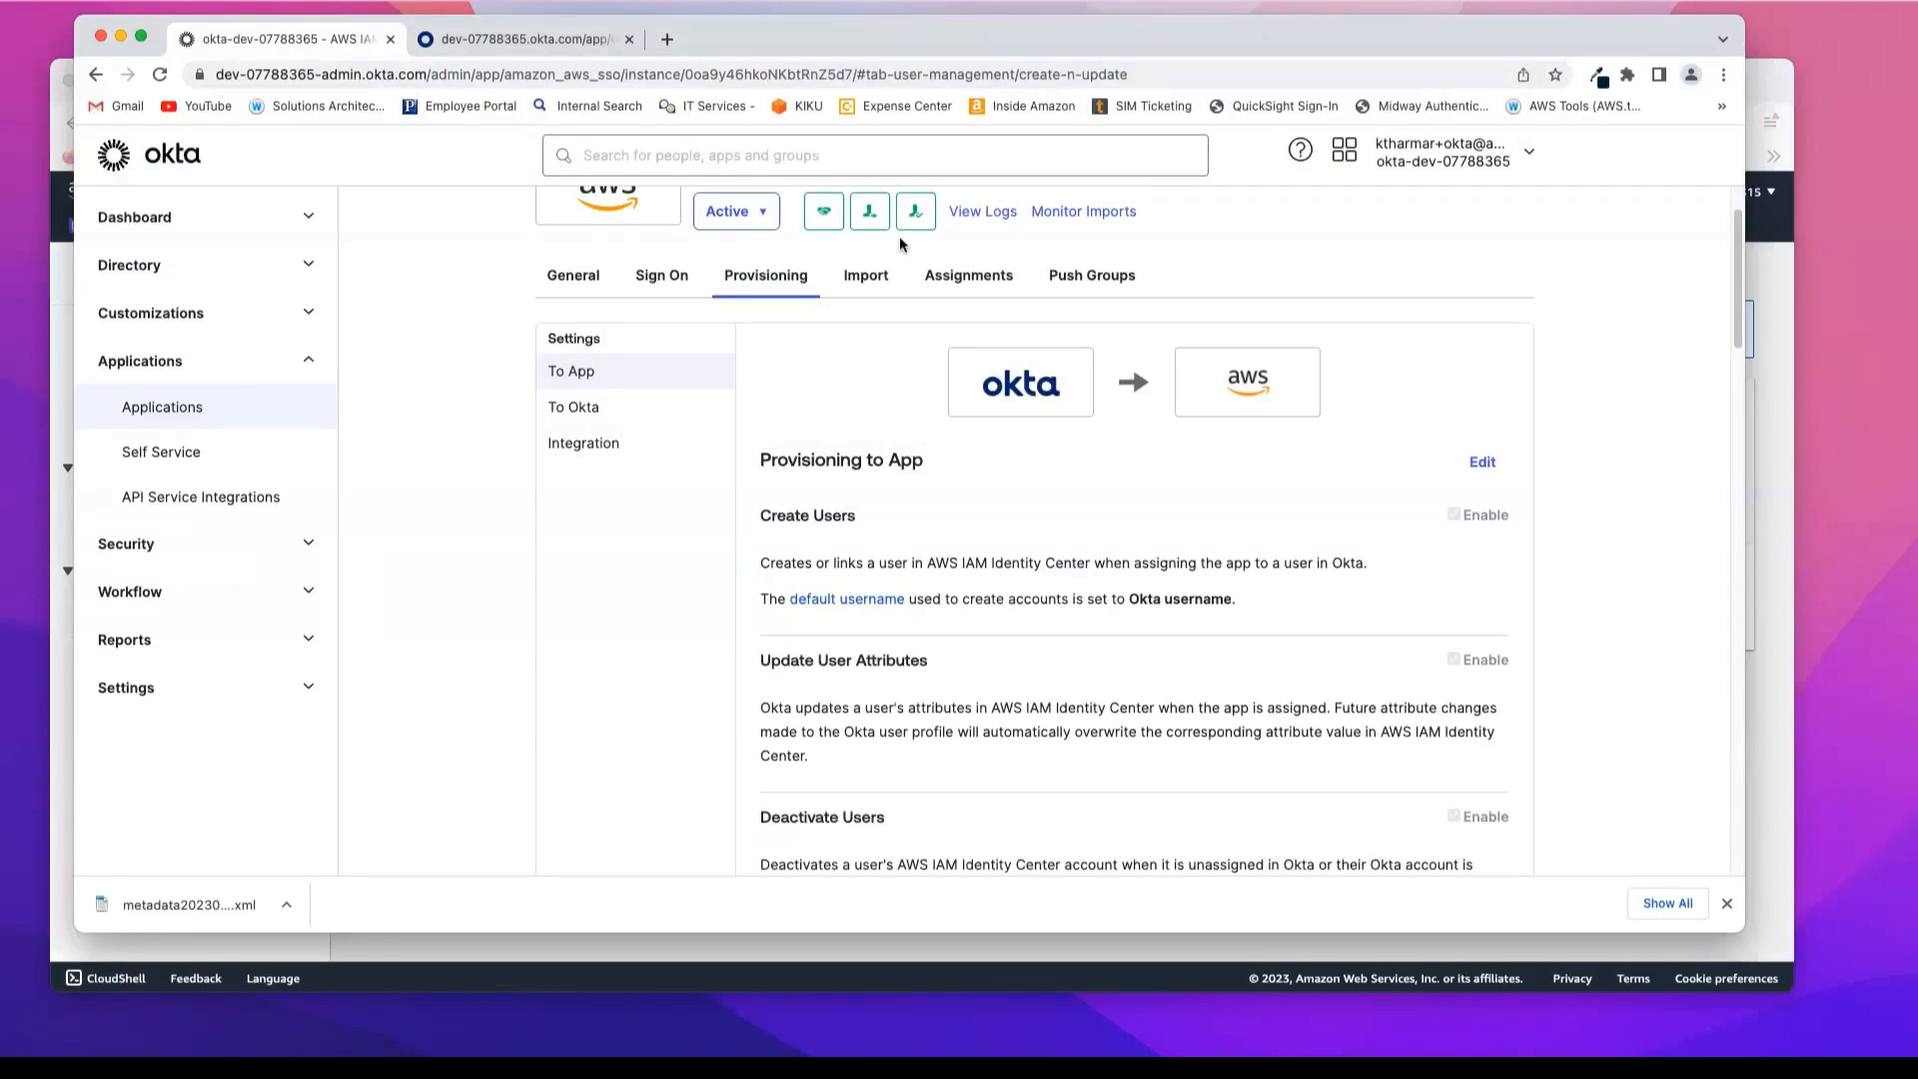
{"action": "scroll", "coordinate": [1610, 408], "scroll_direction": "down", "scroll_amount": 1}
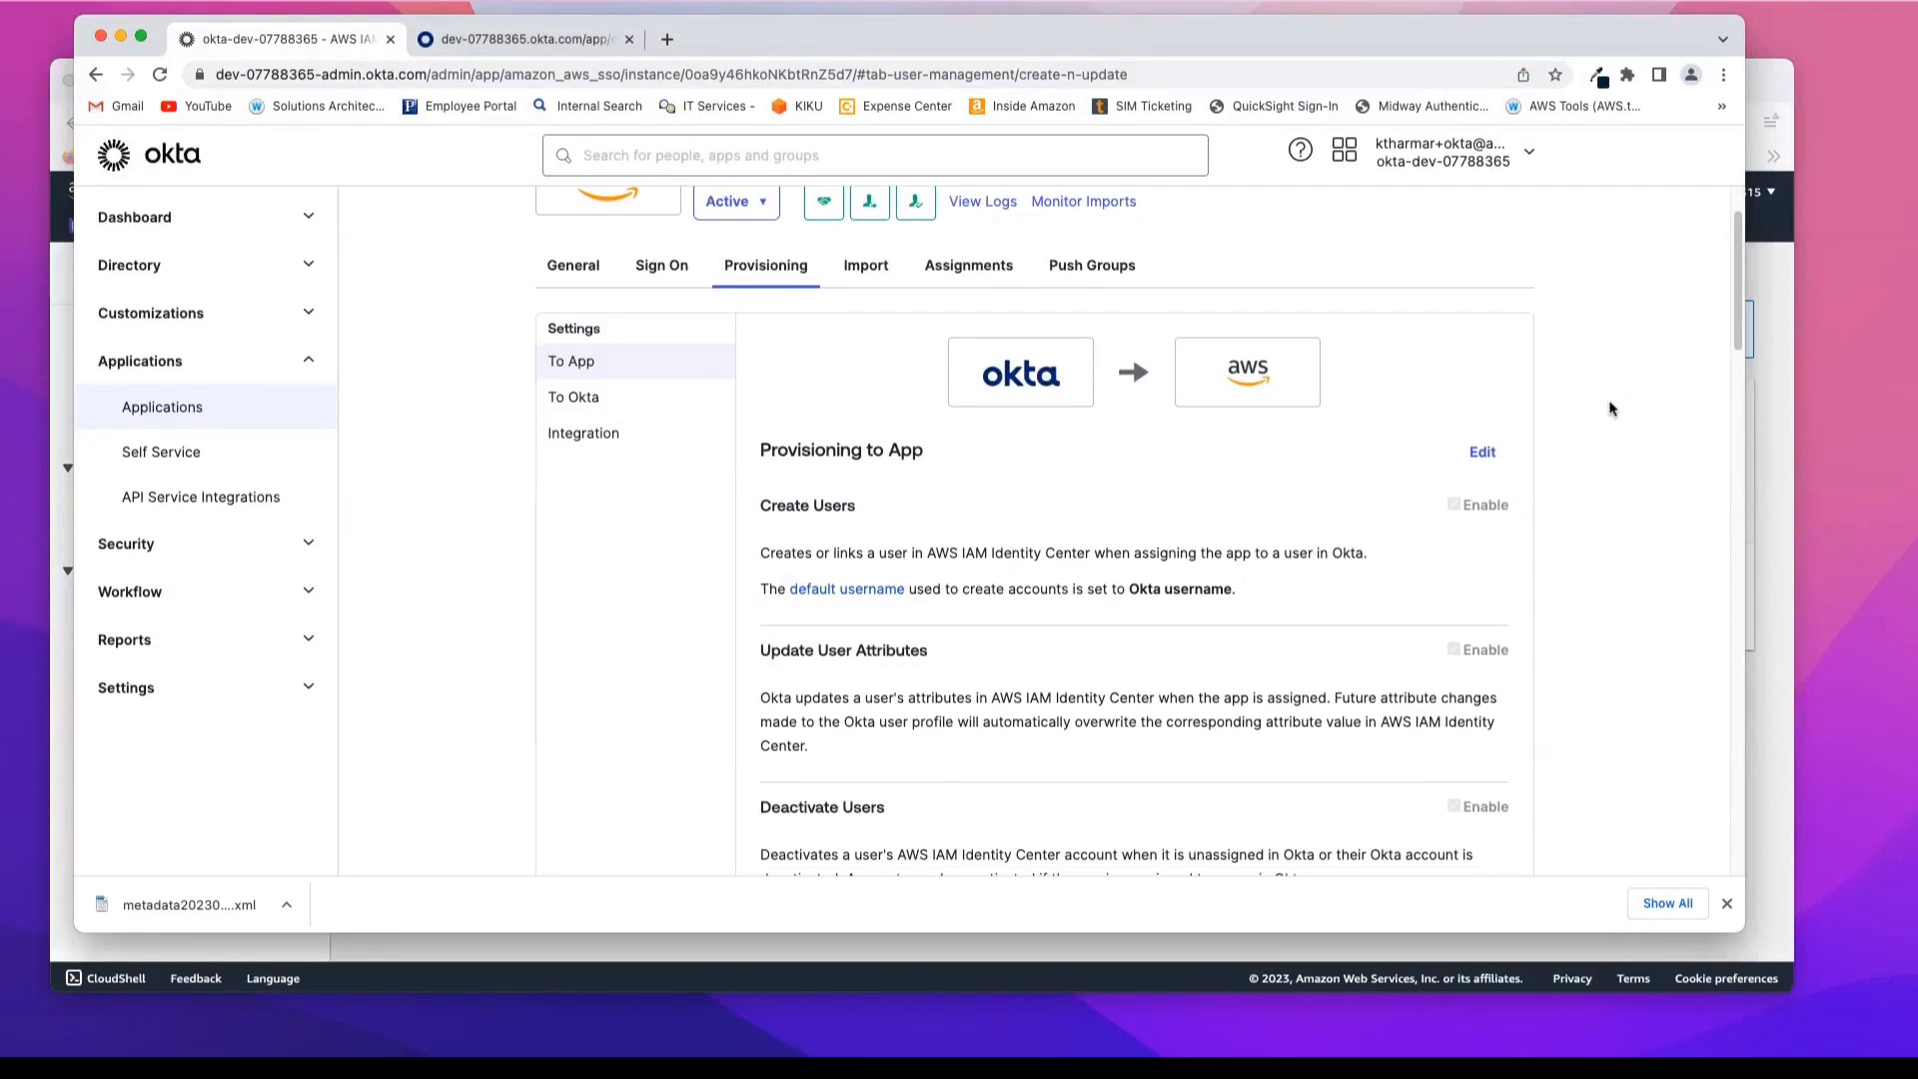
{"action": "left_click", "coordinate": [977, 264]}
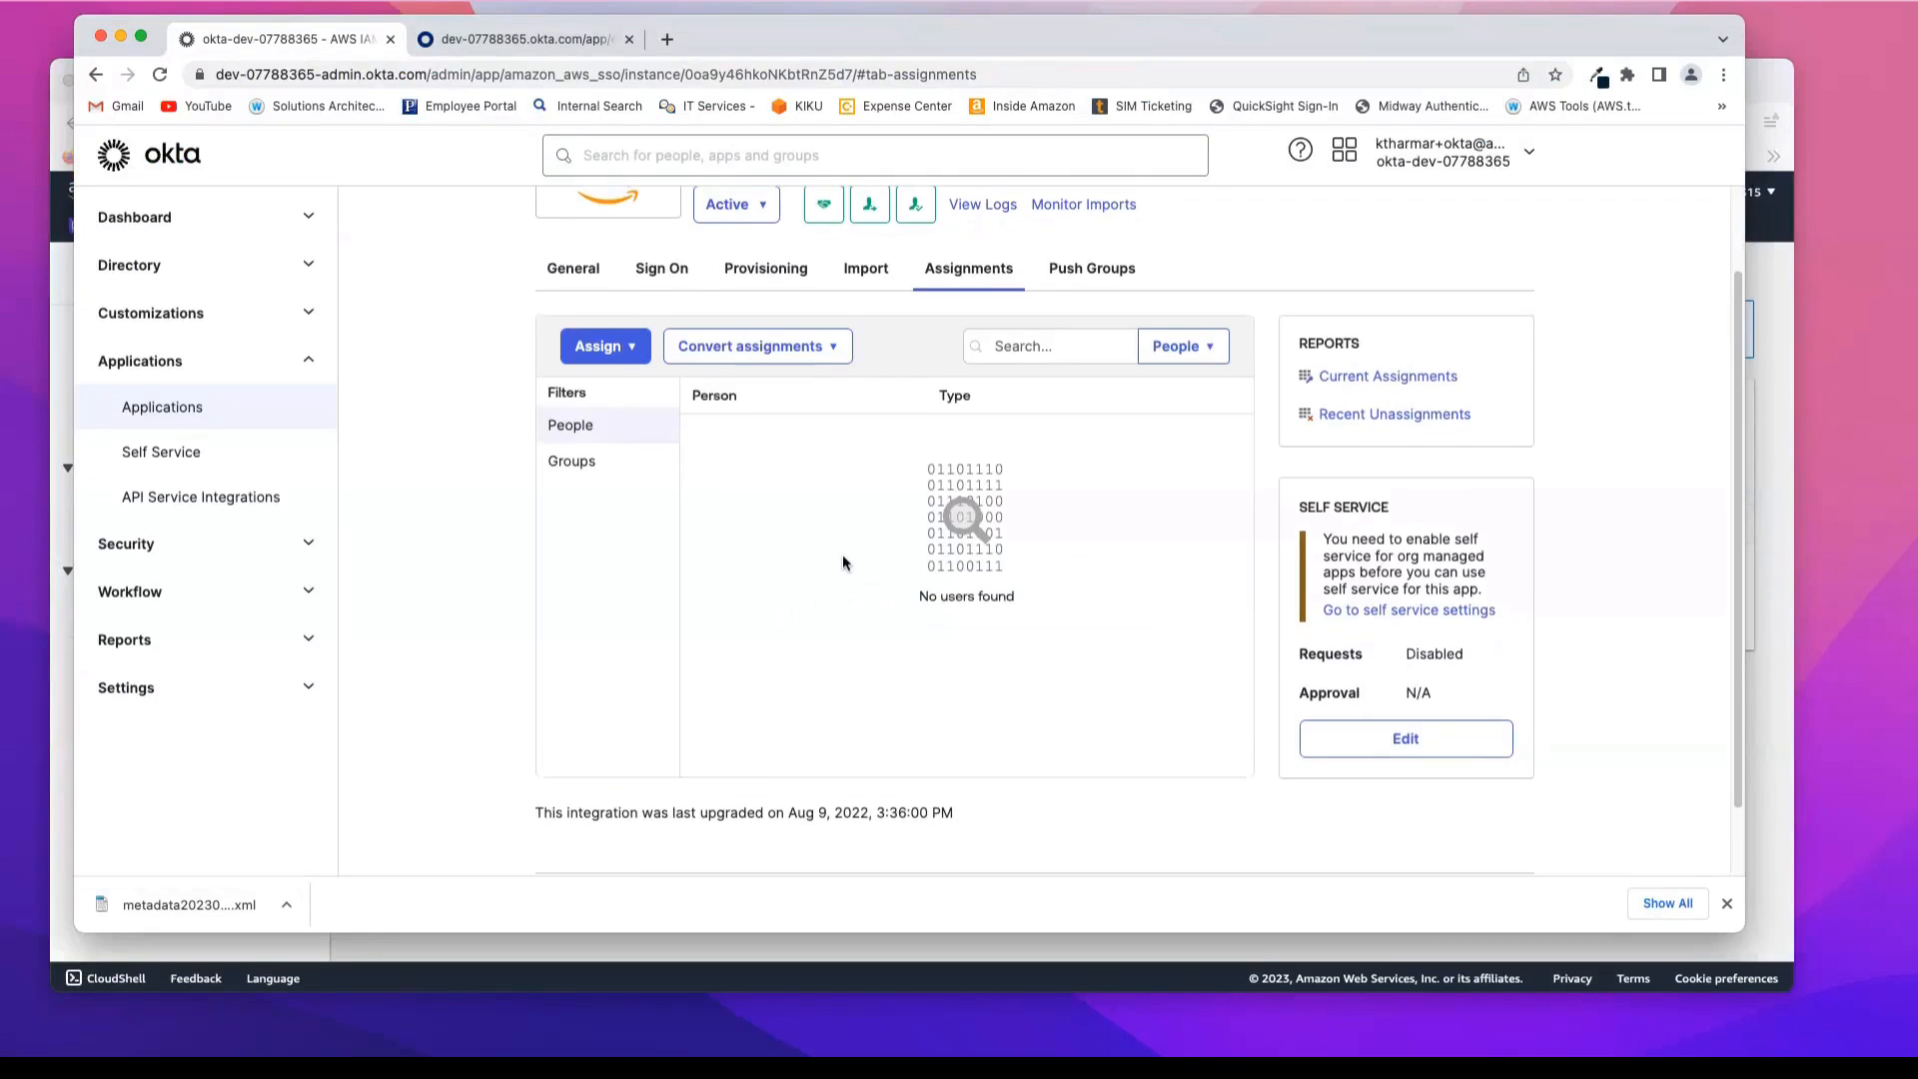
{"action": "scroll", "coordinate": [842, 563], "scroll_direction": "up", "scroll_amount": 2}
{"action": "scroll", "coordinate": [842, 563], "scroll_direction": "down", "scroll_amount": 1}
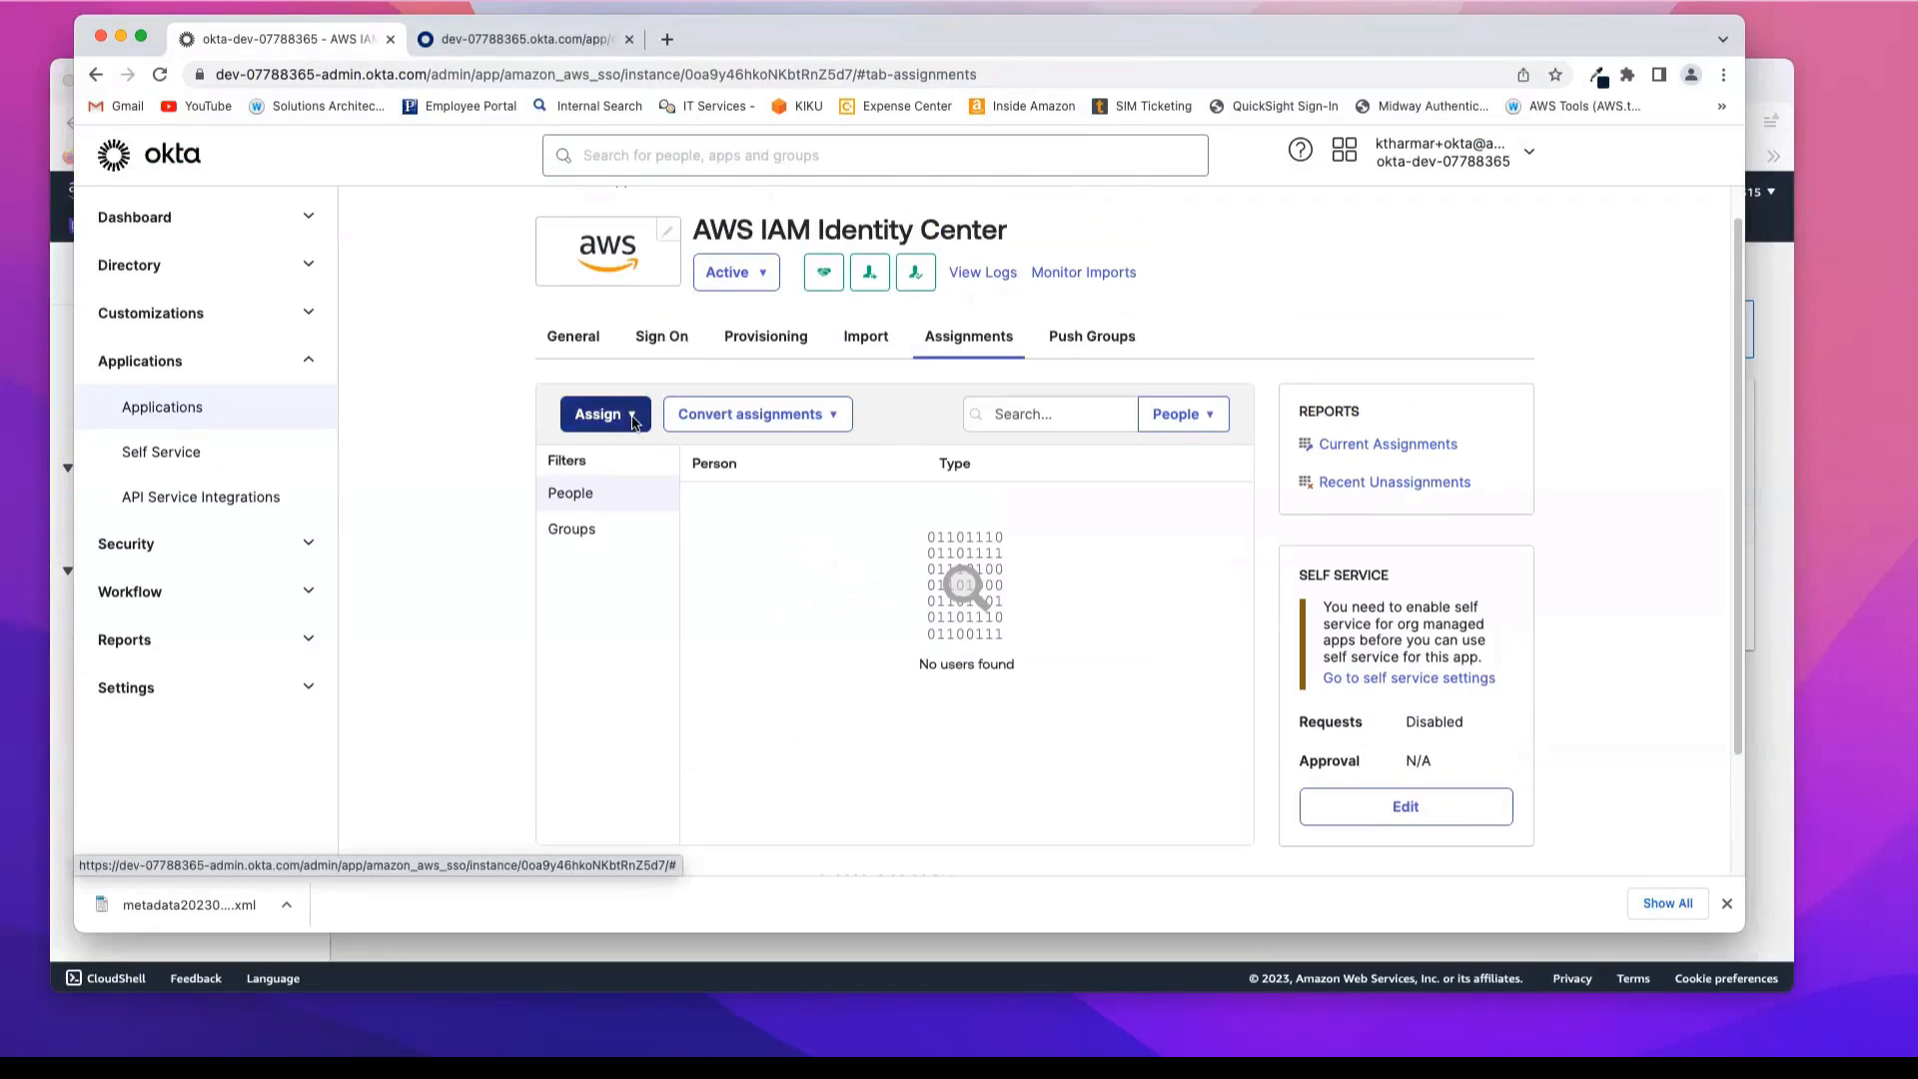
{"action": "scroll", "coordinate": [425, 499], "scroll_direction": "up", "scroll_amount": 1}
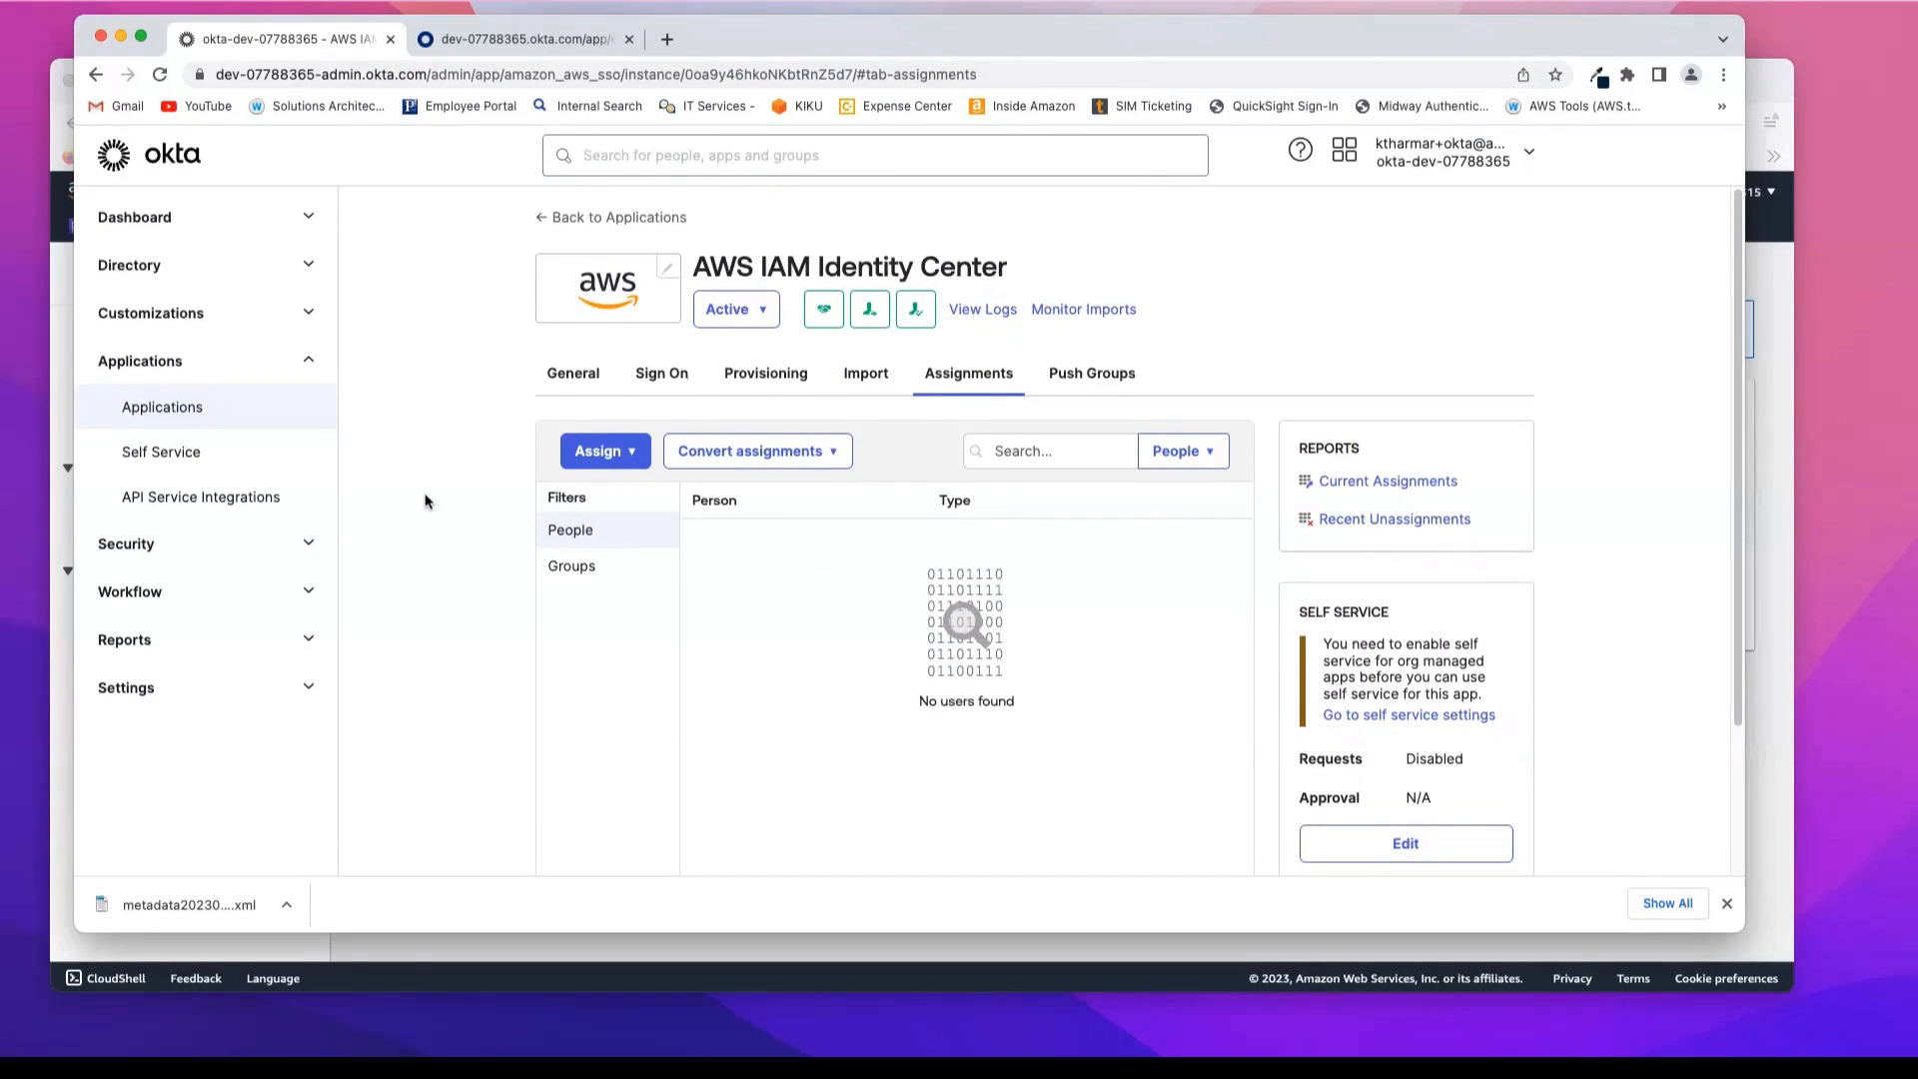
Step: Assign the Demo Reader user to qsreadergroup in the Okta directory and return to the groups list
{"action": "left_click", "coordinate": [136, 270]}
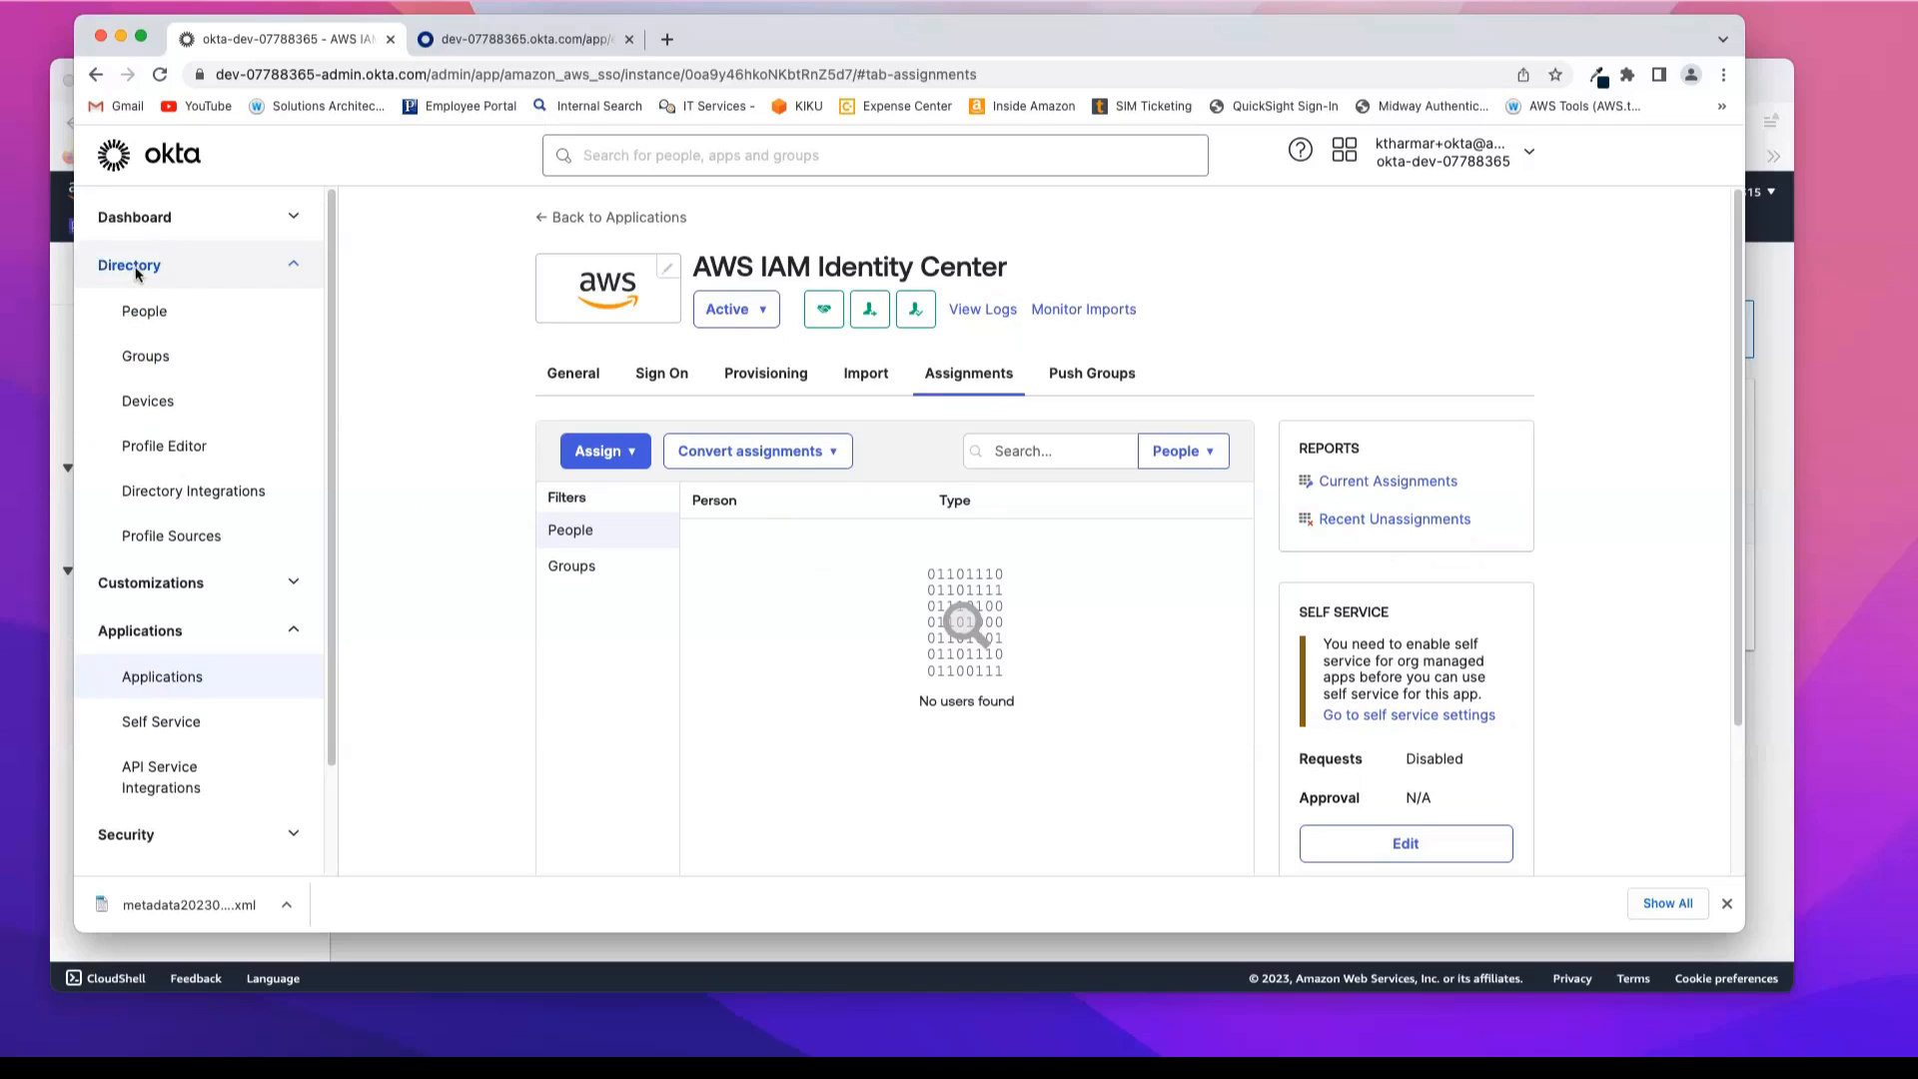
{"action": "left_click", "coordinate": [157, 360]}
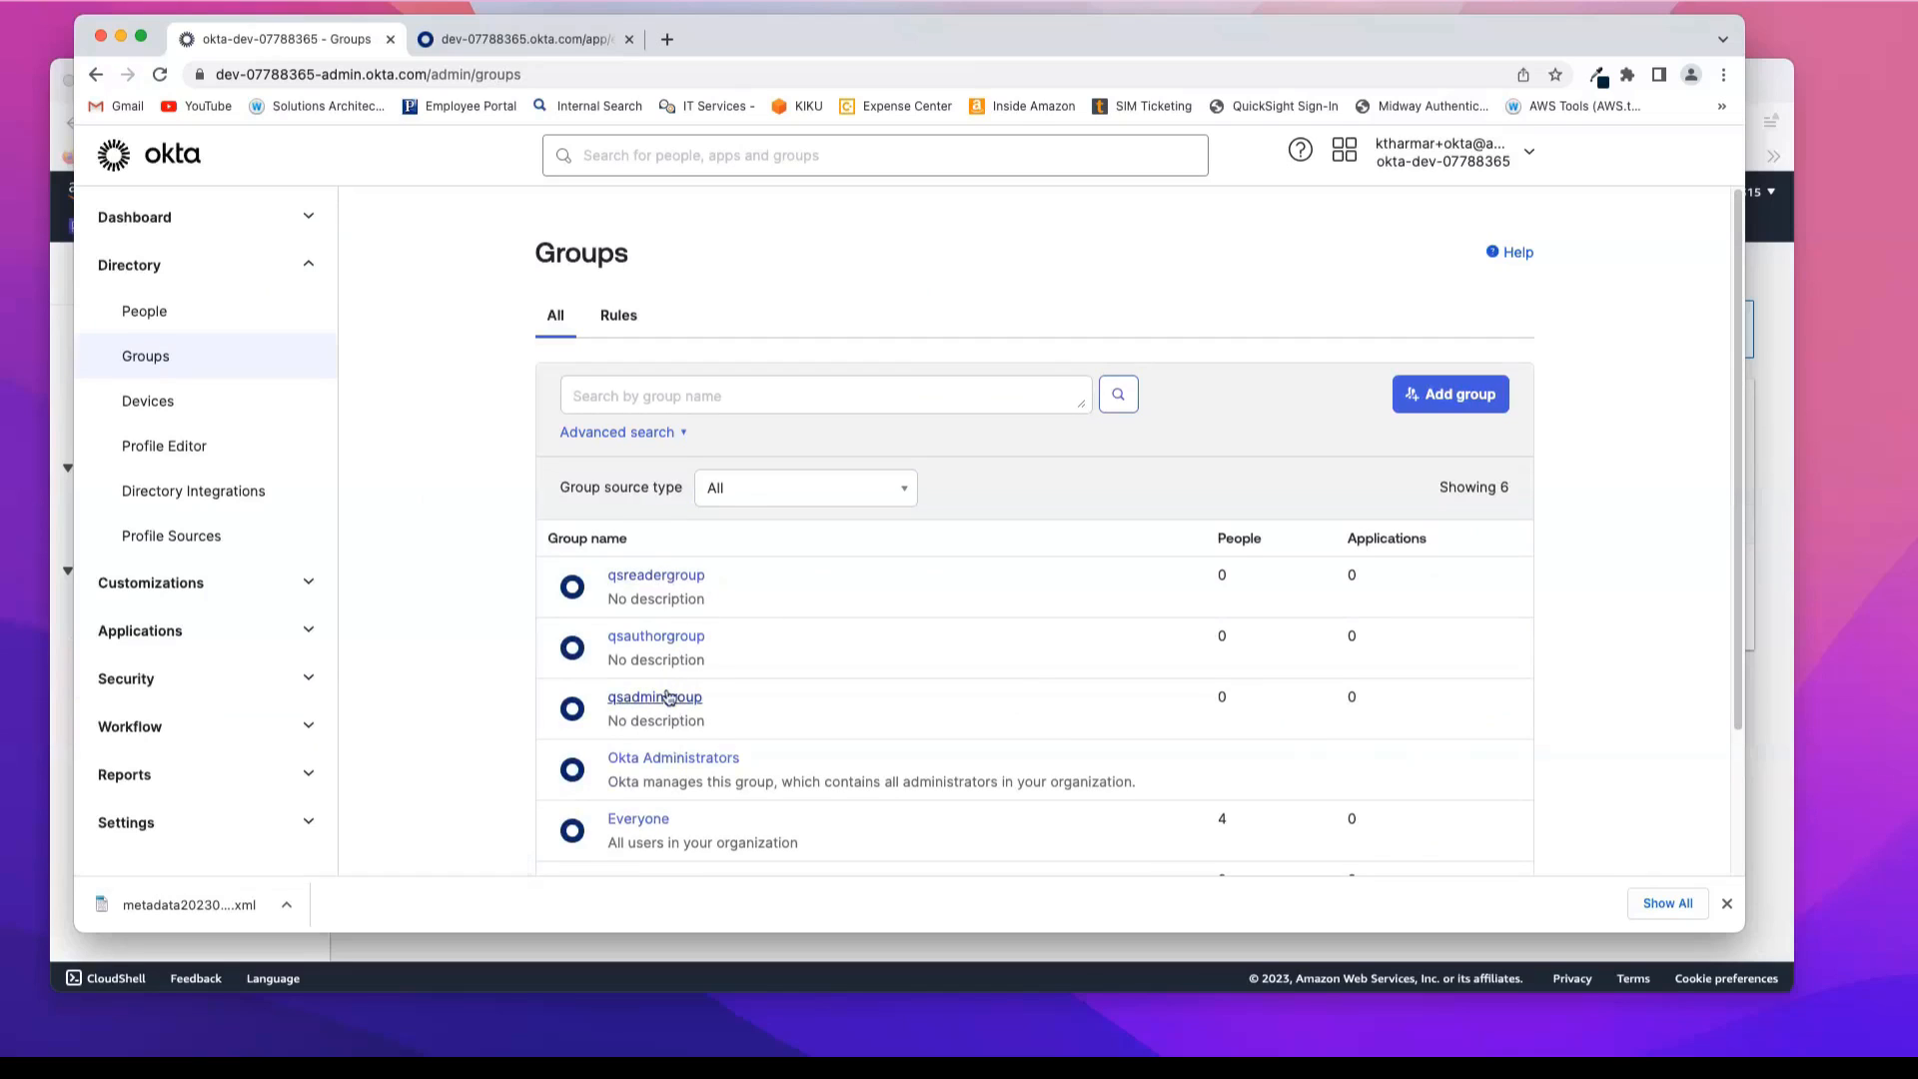
{"action": "left_click", "coordinate": [660, 576]}
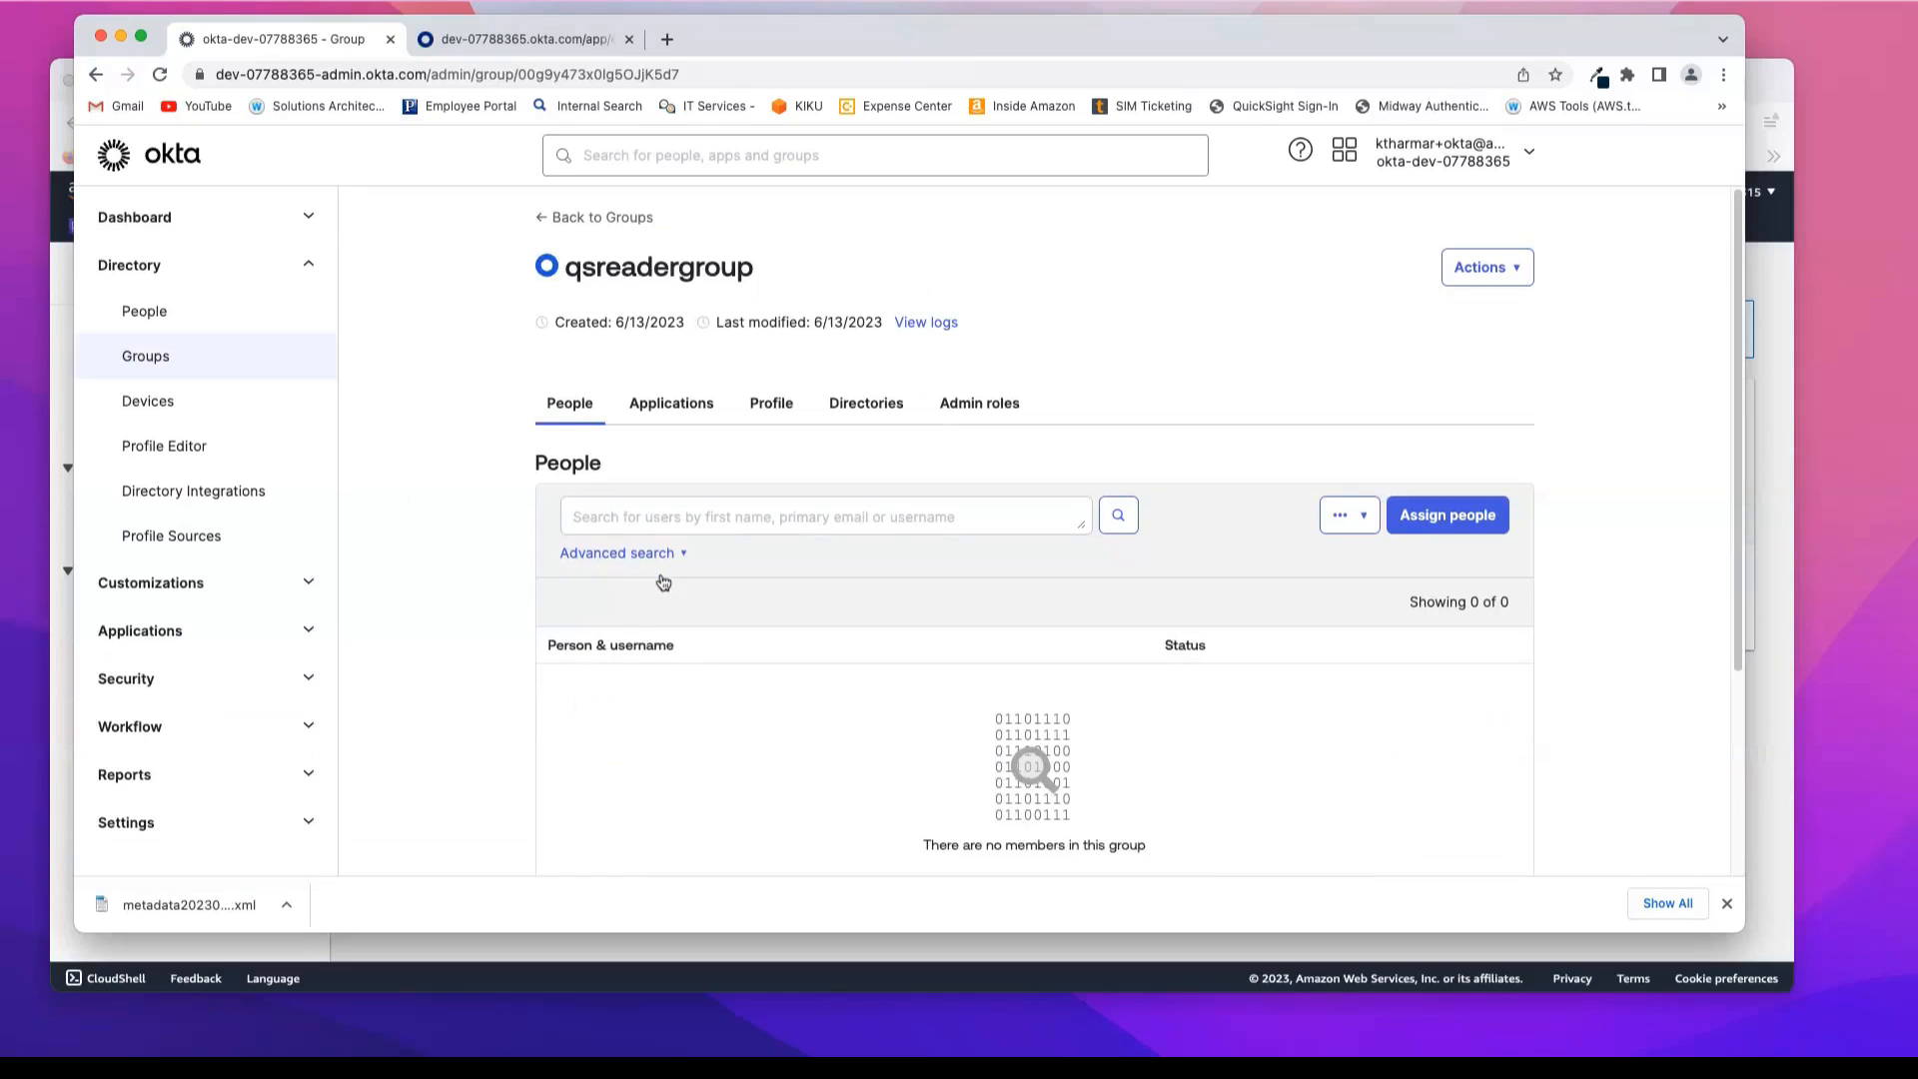
{"action": "left_click", "coordinate": [1448, 516]}
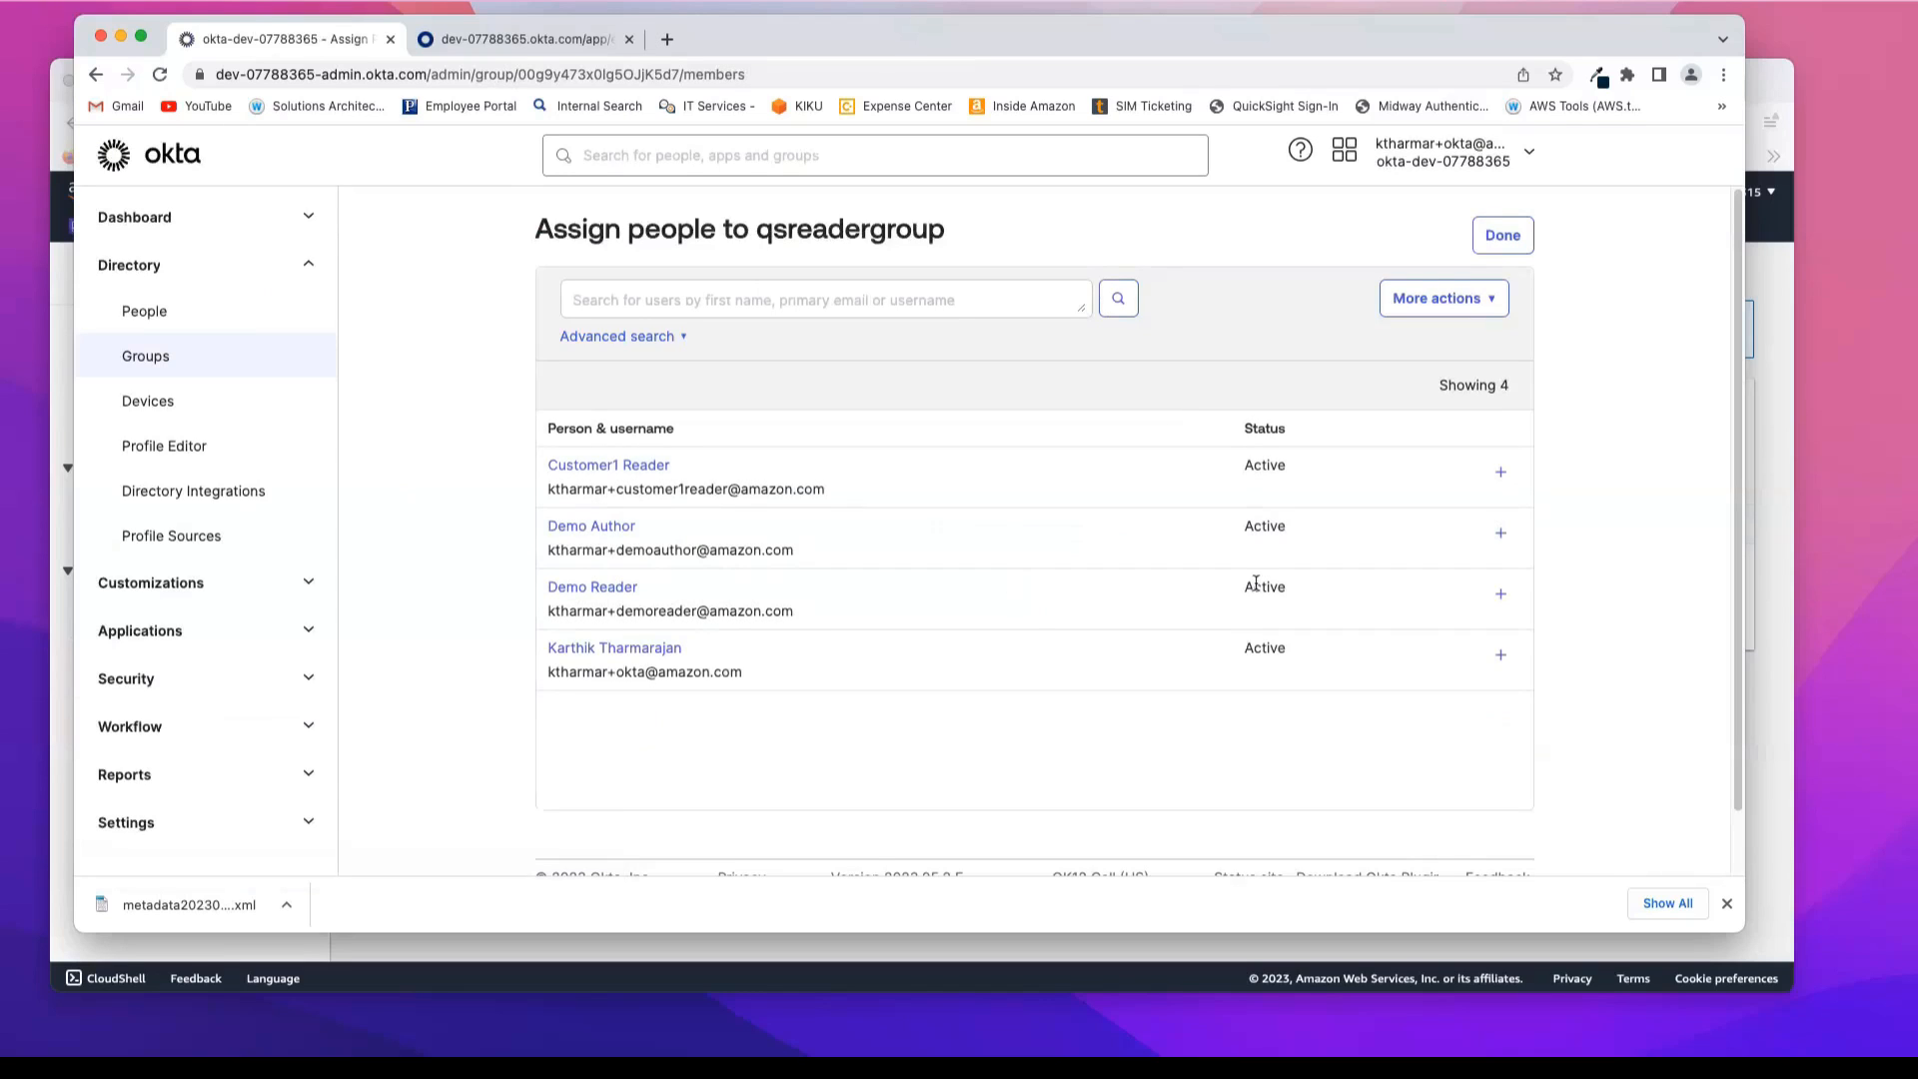
{"action": "left_click", "coordinate": [1500, 596]}
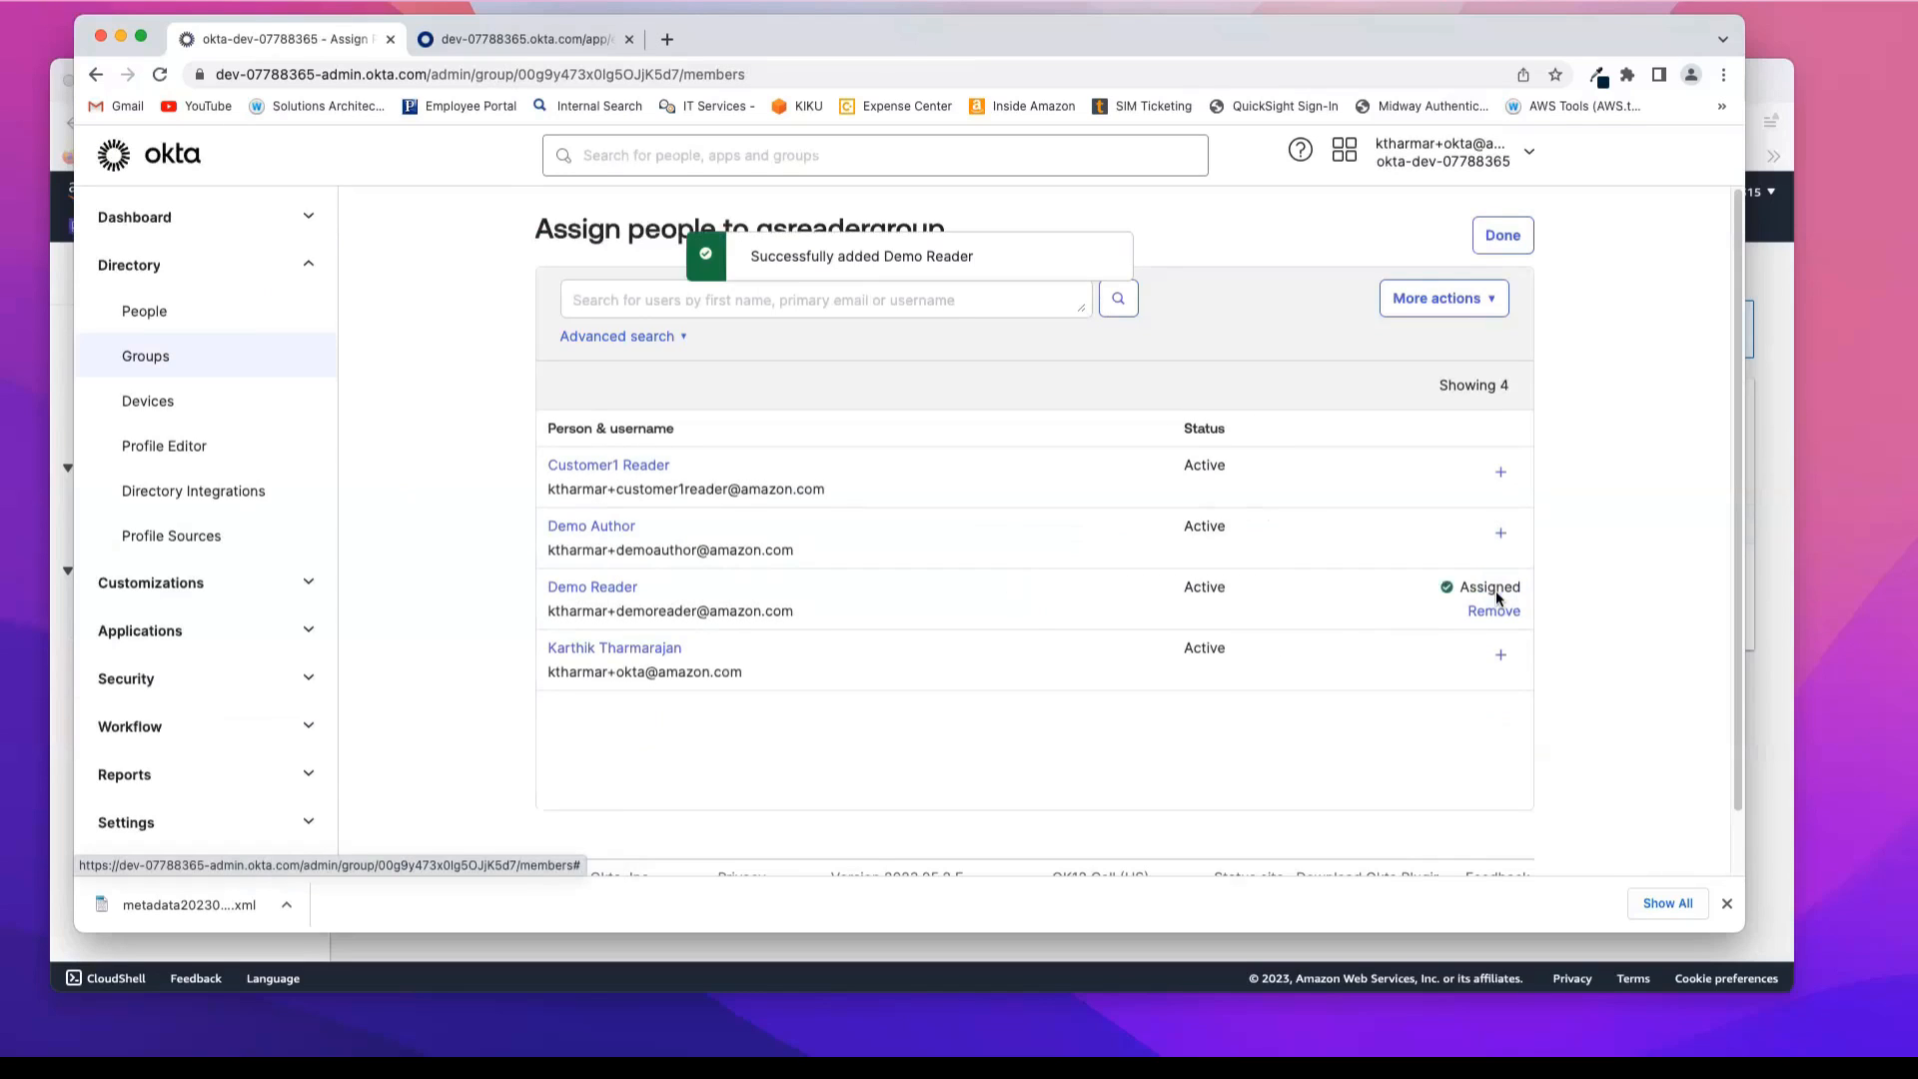
{"action": "left_click", "coordinate": [1506, 245]}
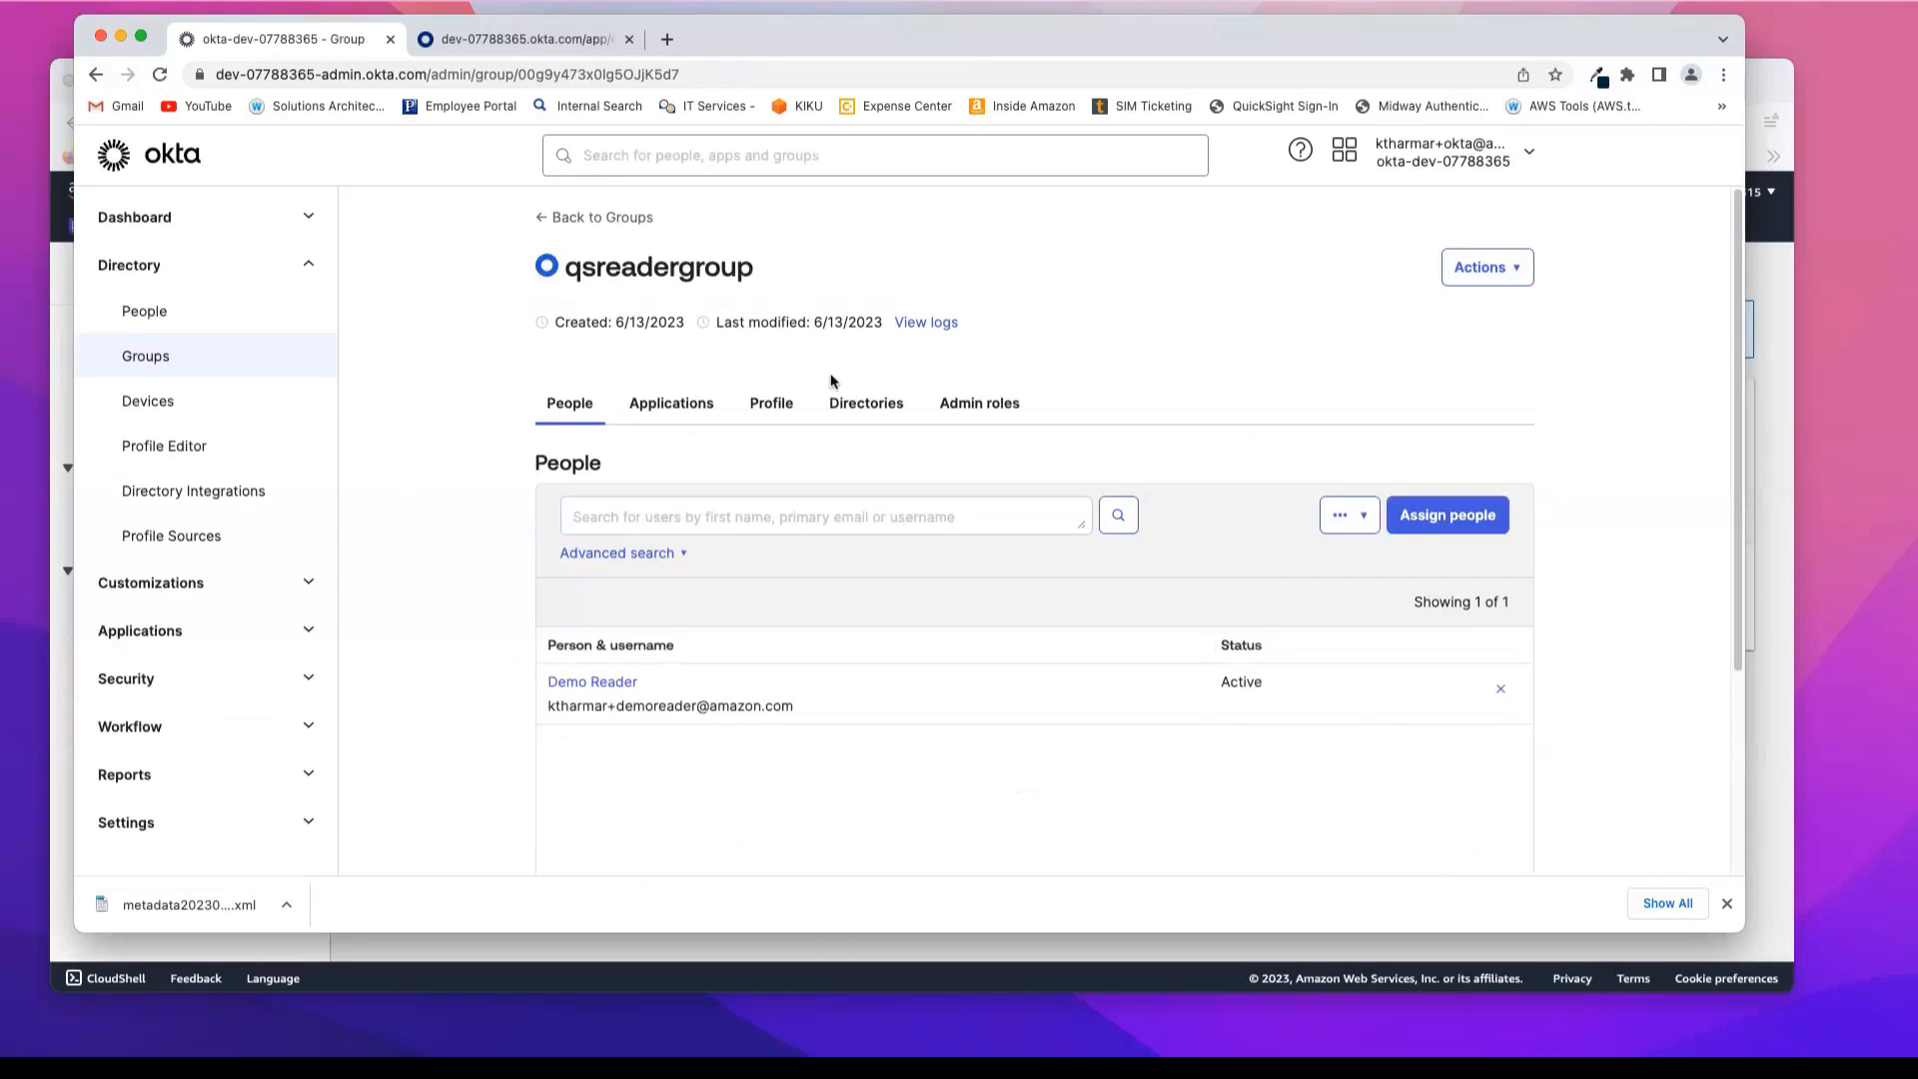
{"action": "left_click", "coordinate": [617, 218]}
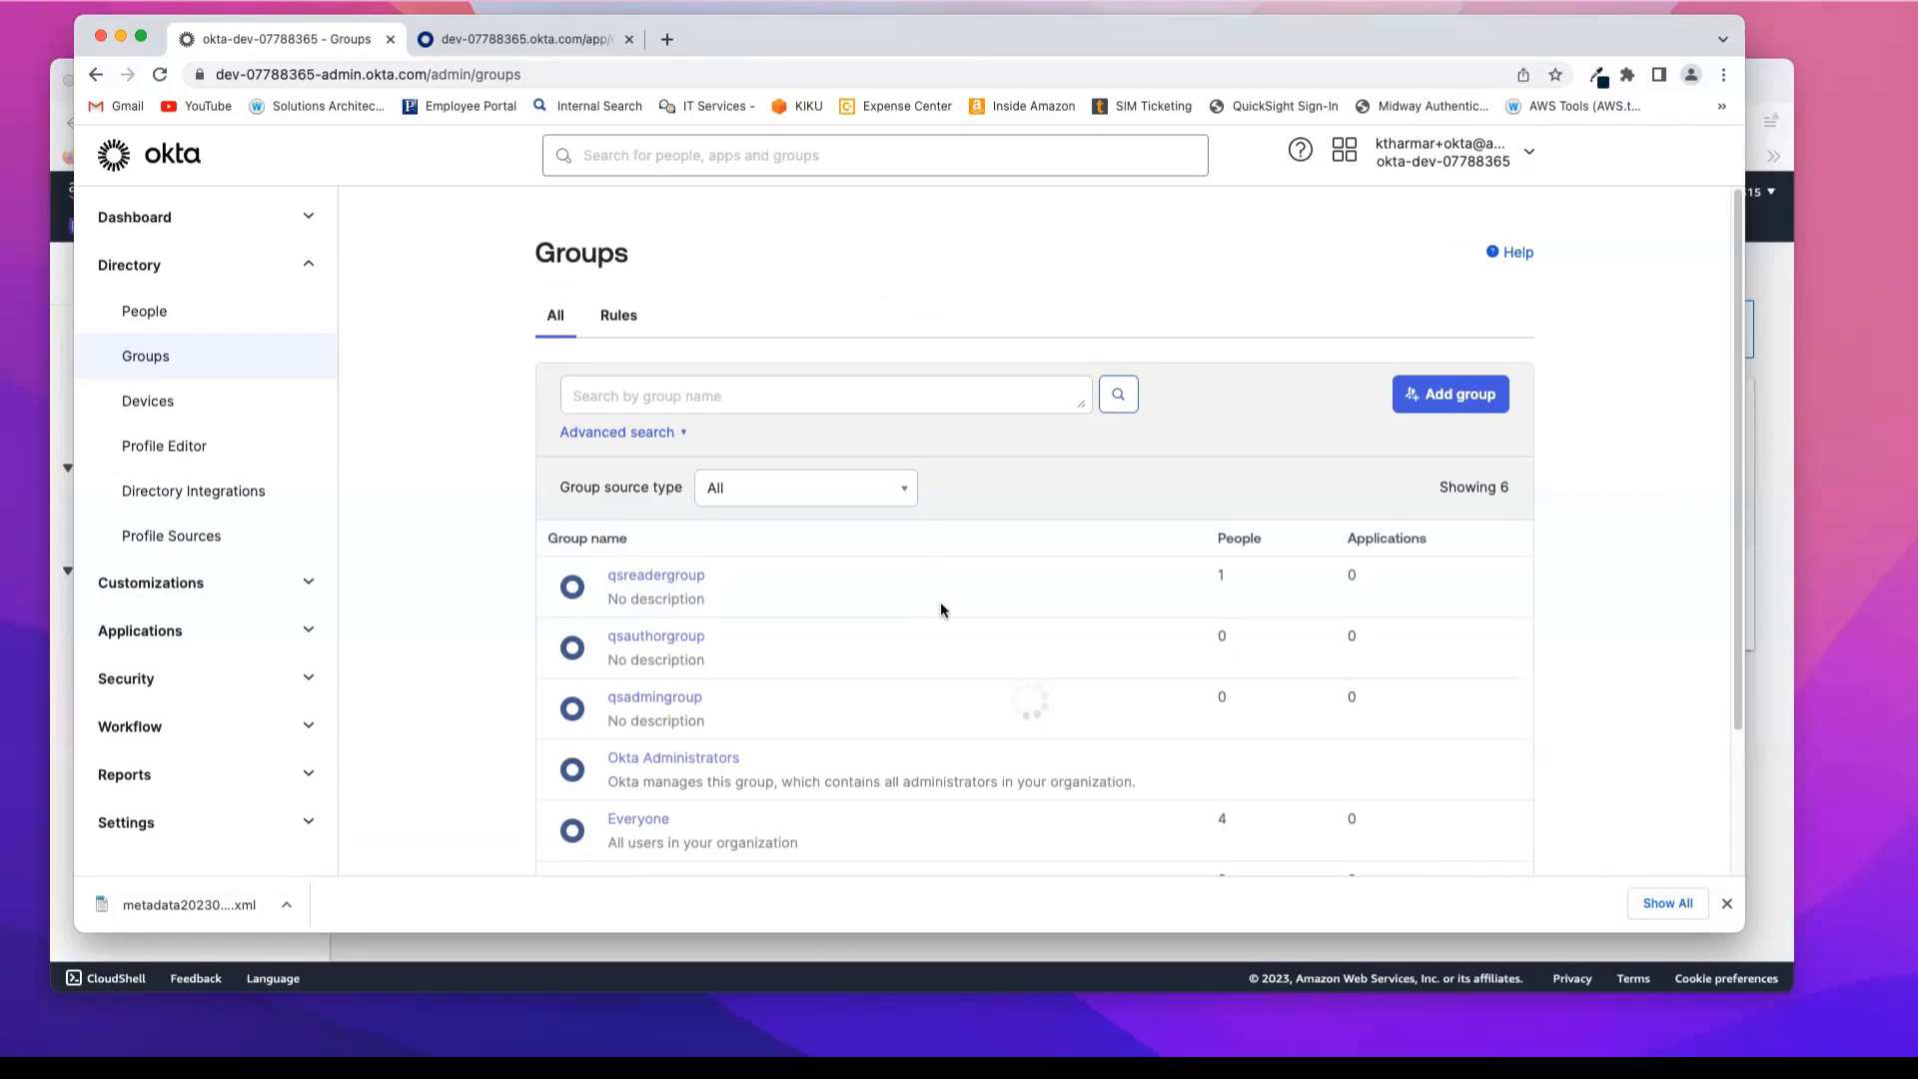
Step: Assign the Demo Author user to qsauthorgroup and return to the groups list
{"action": "scroll", "coordinate": [940, 604], "scroll_direction": "down", "scroll_amount": 1}
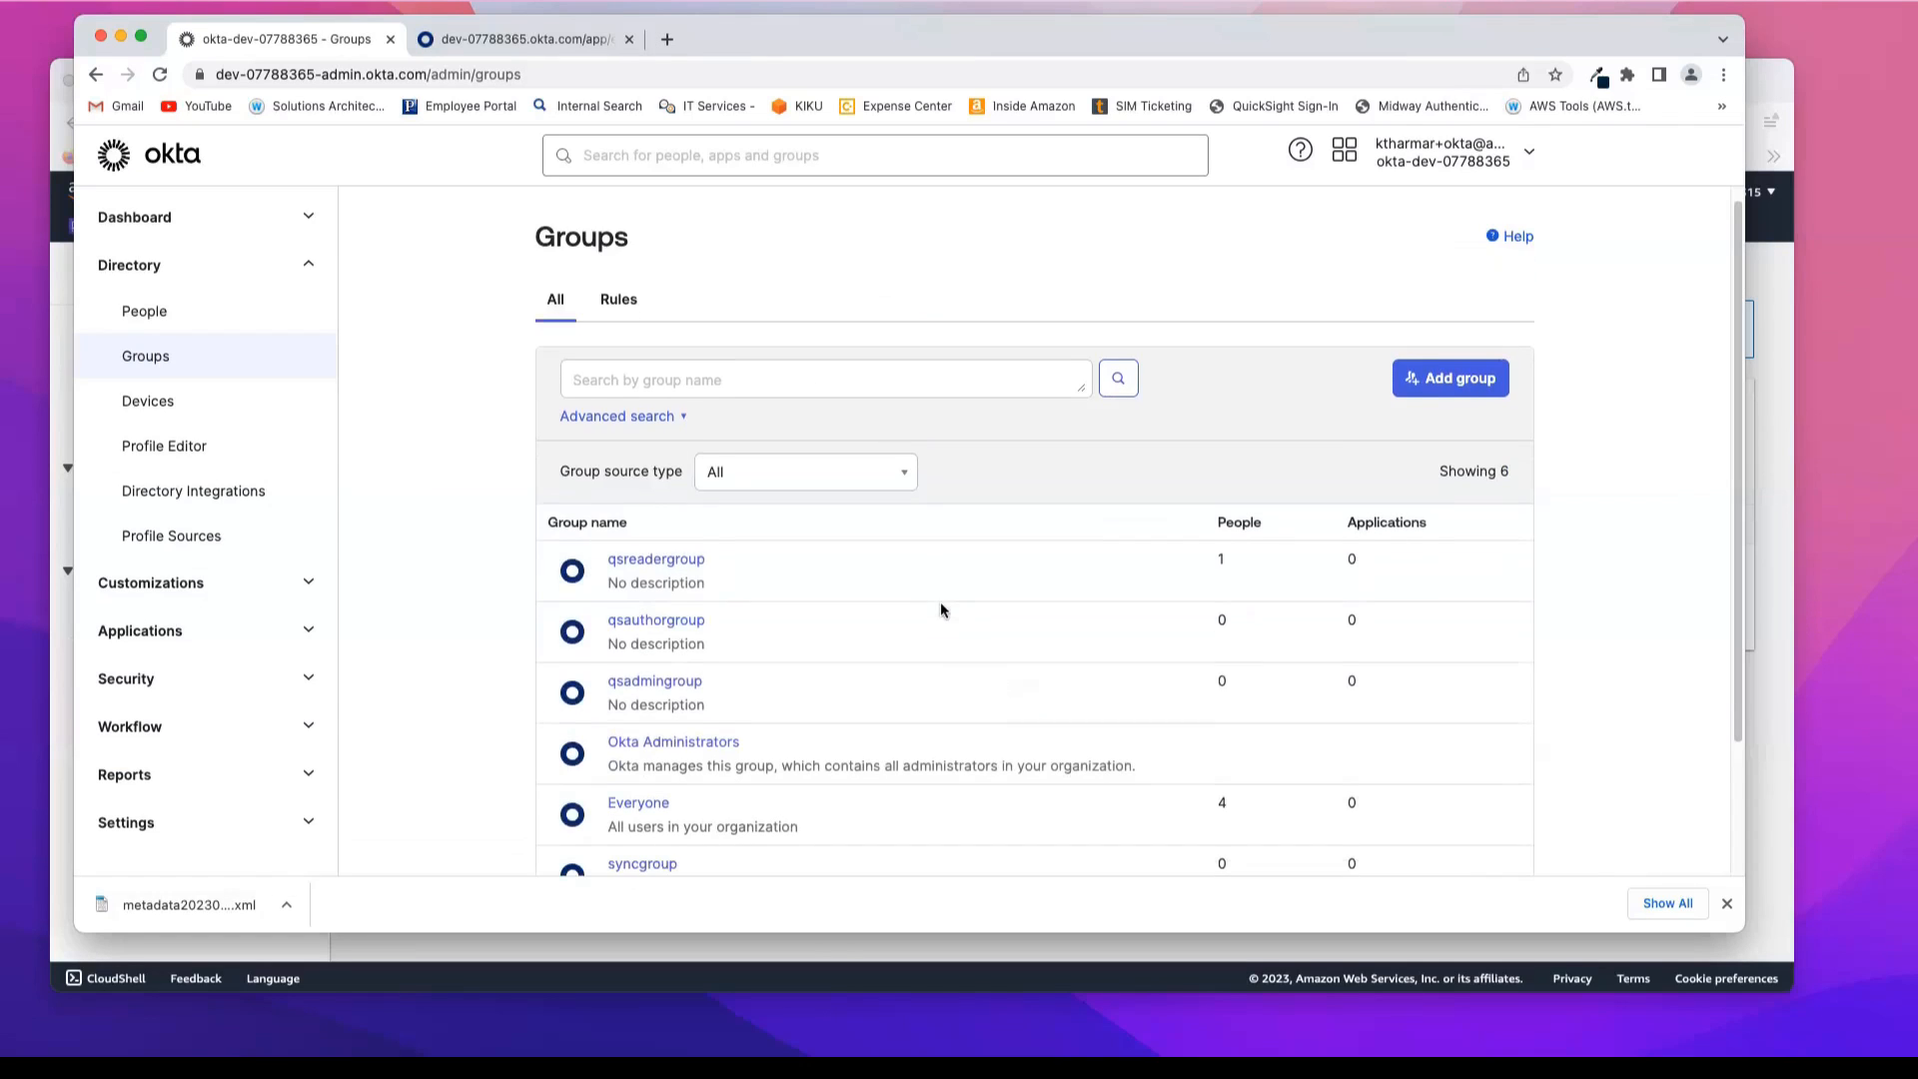
{"action": "left_click", "coordinate": [641, 620]}
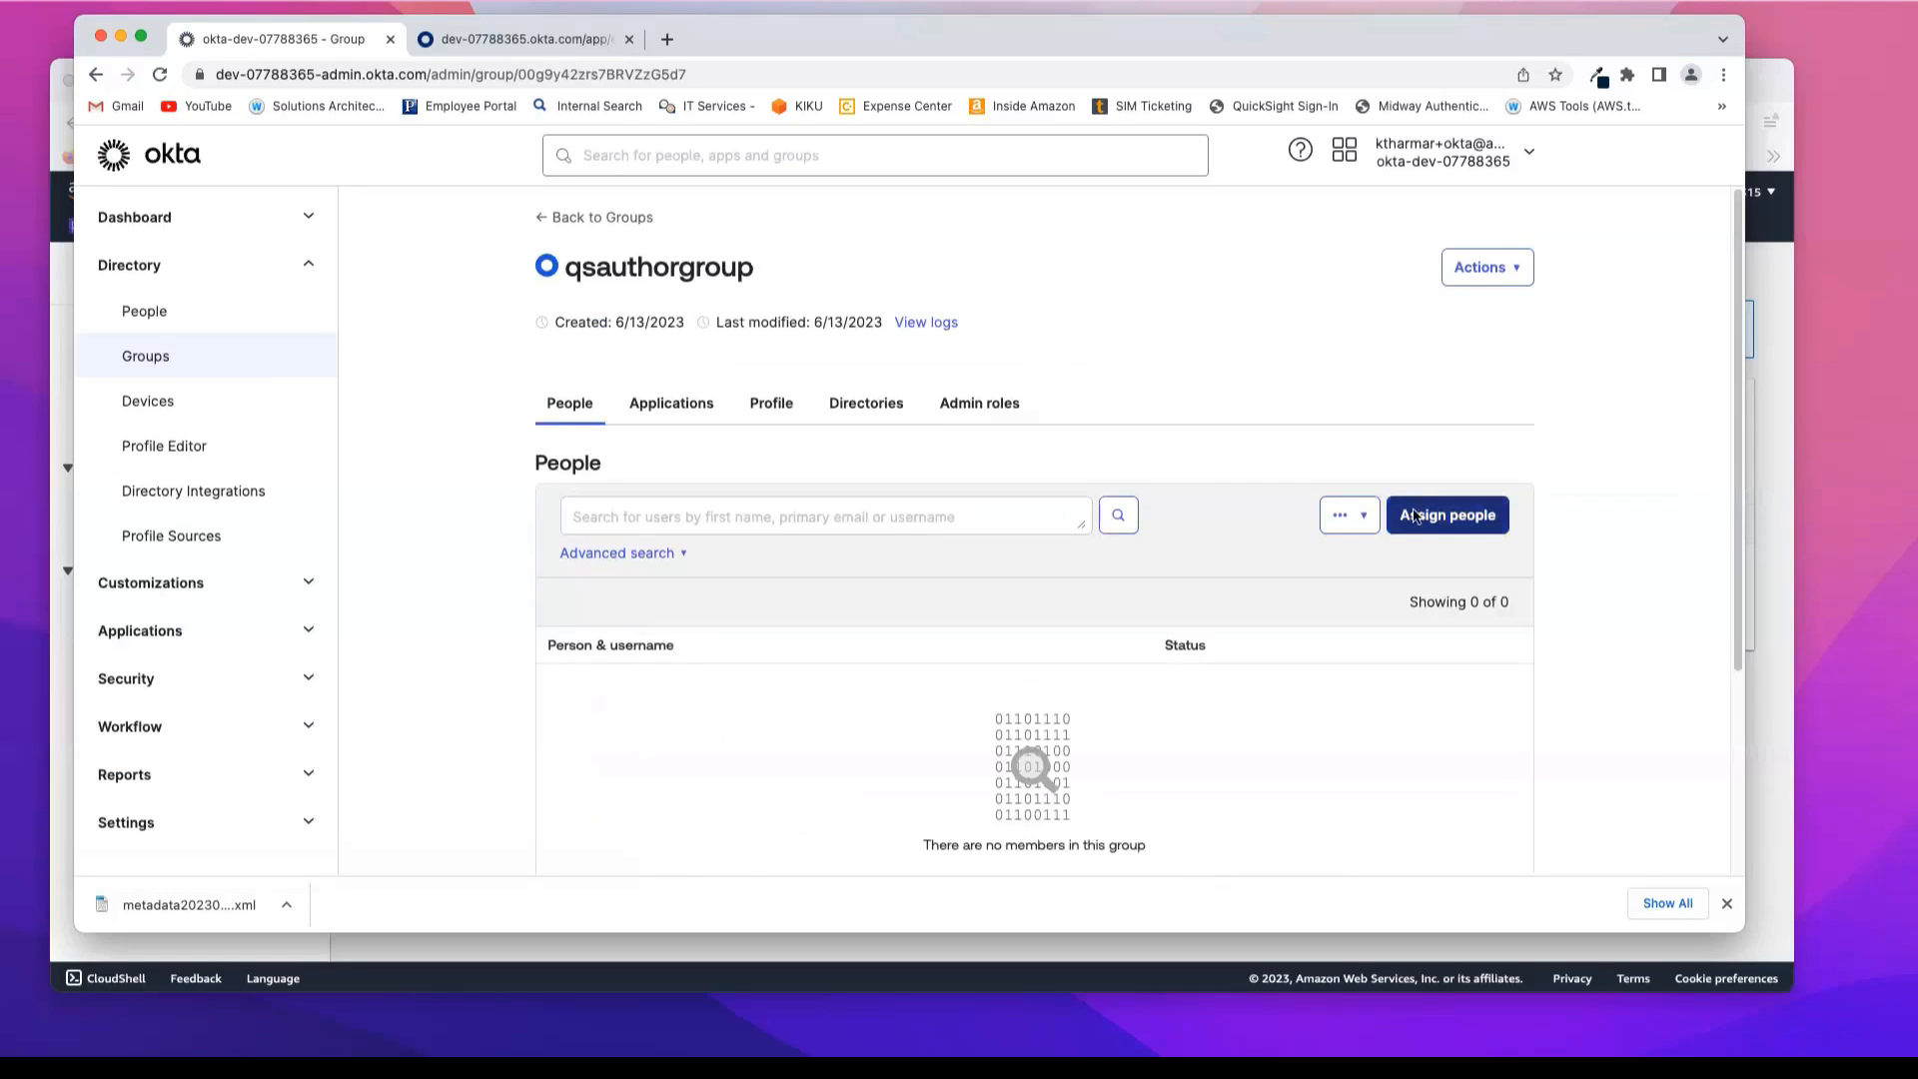
{"action": "left_click", "coordinate": [1414, 515]}
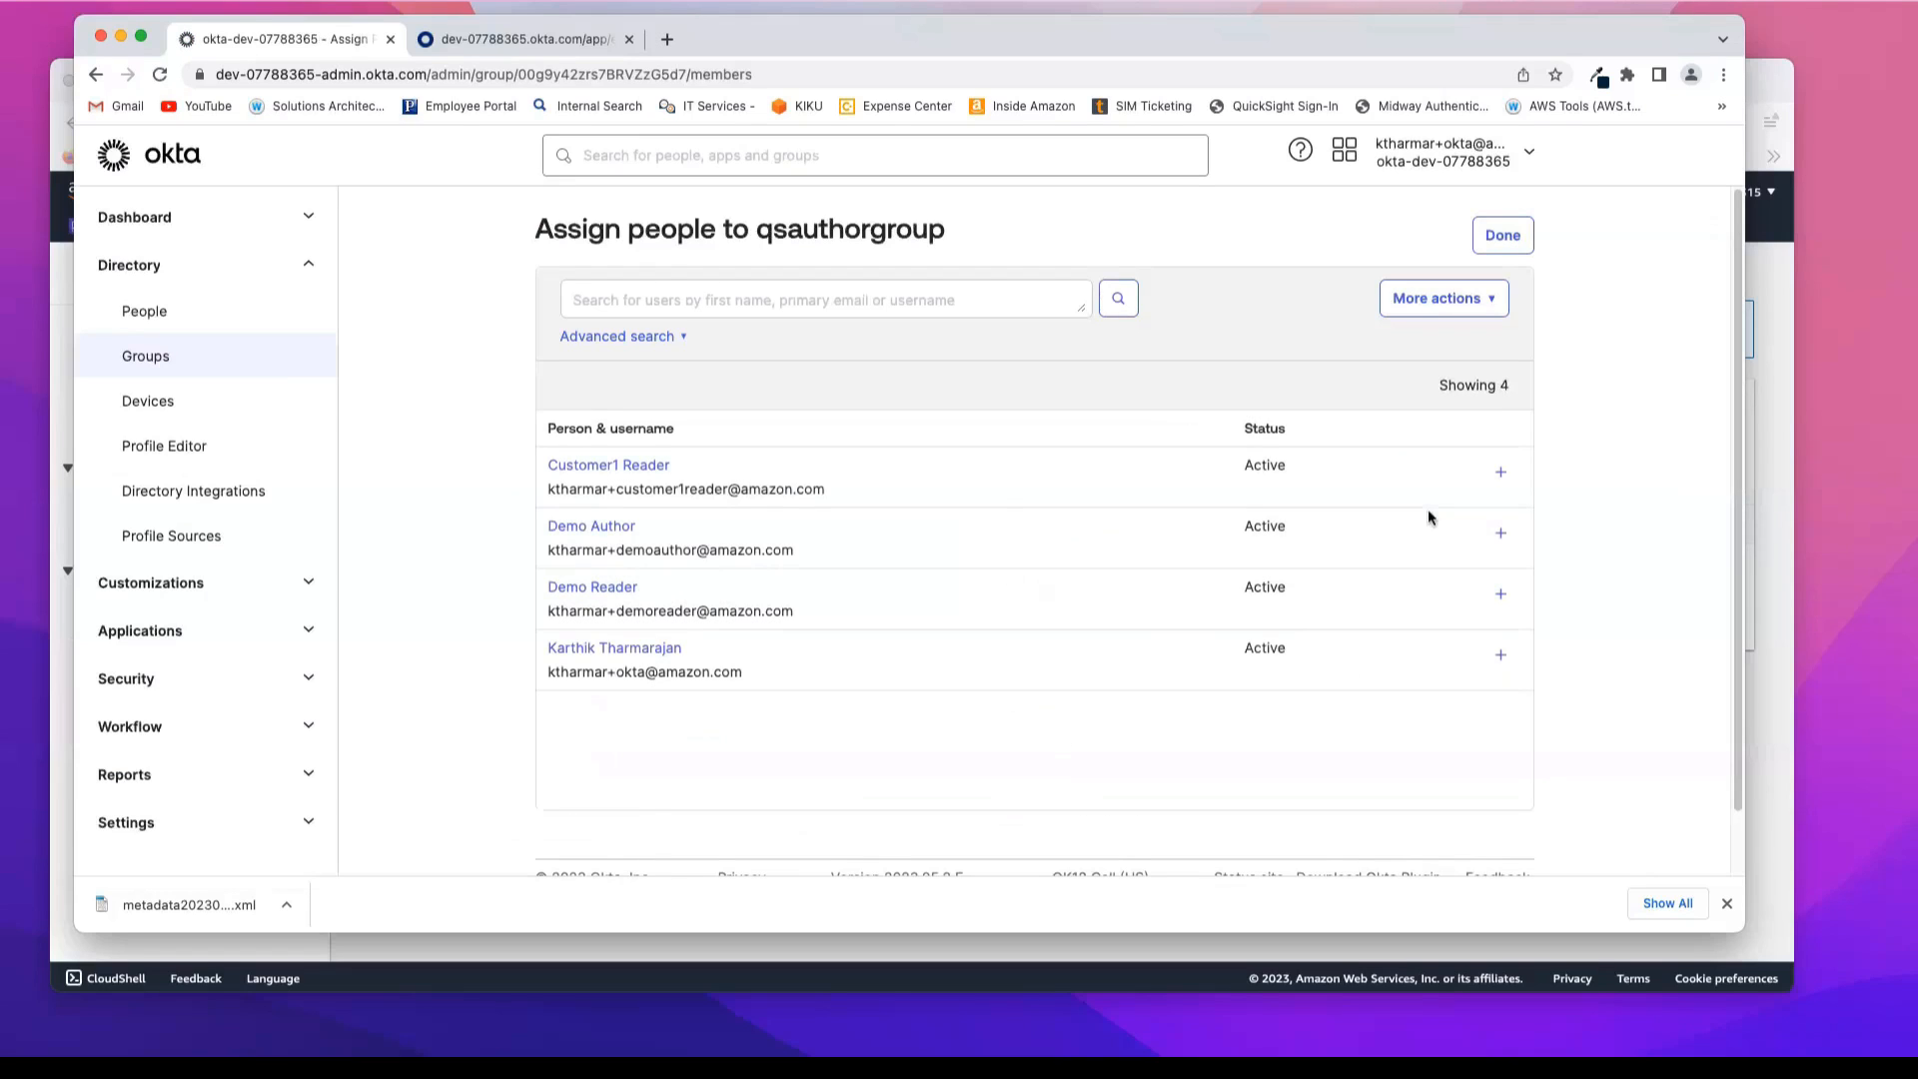
{"action": "left_click", "coordinate": [1501, 536]}
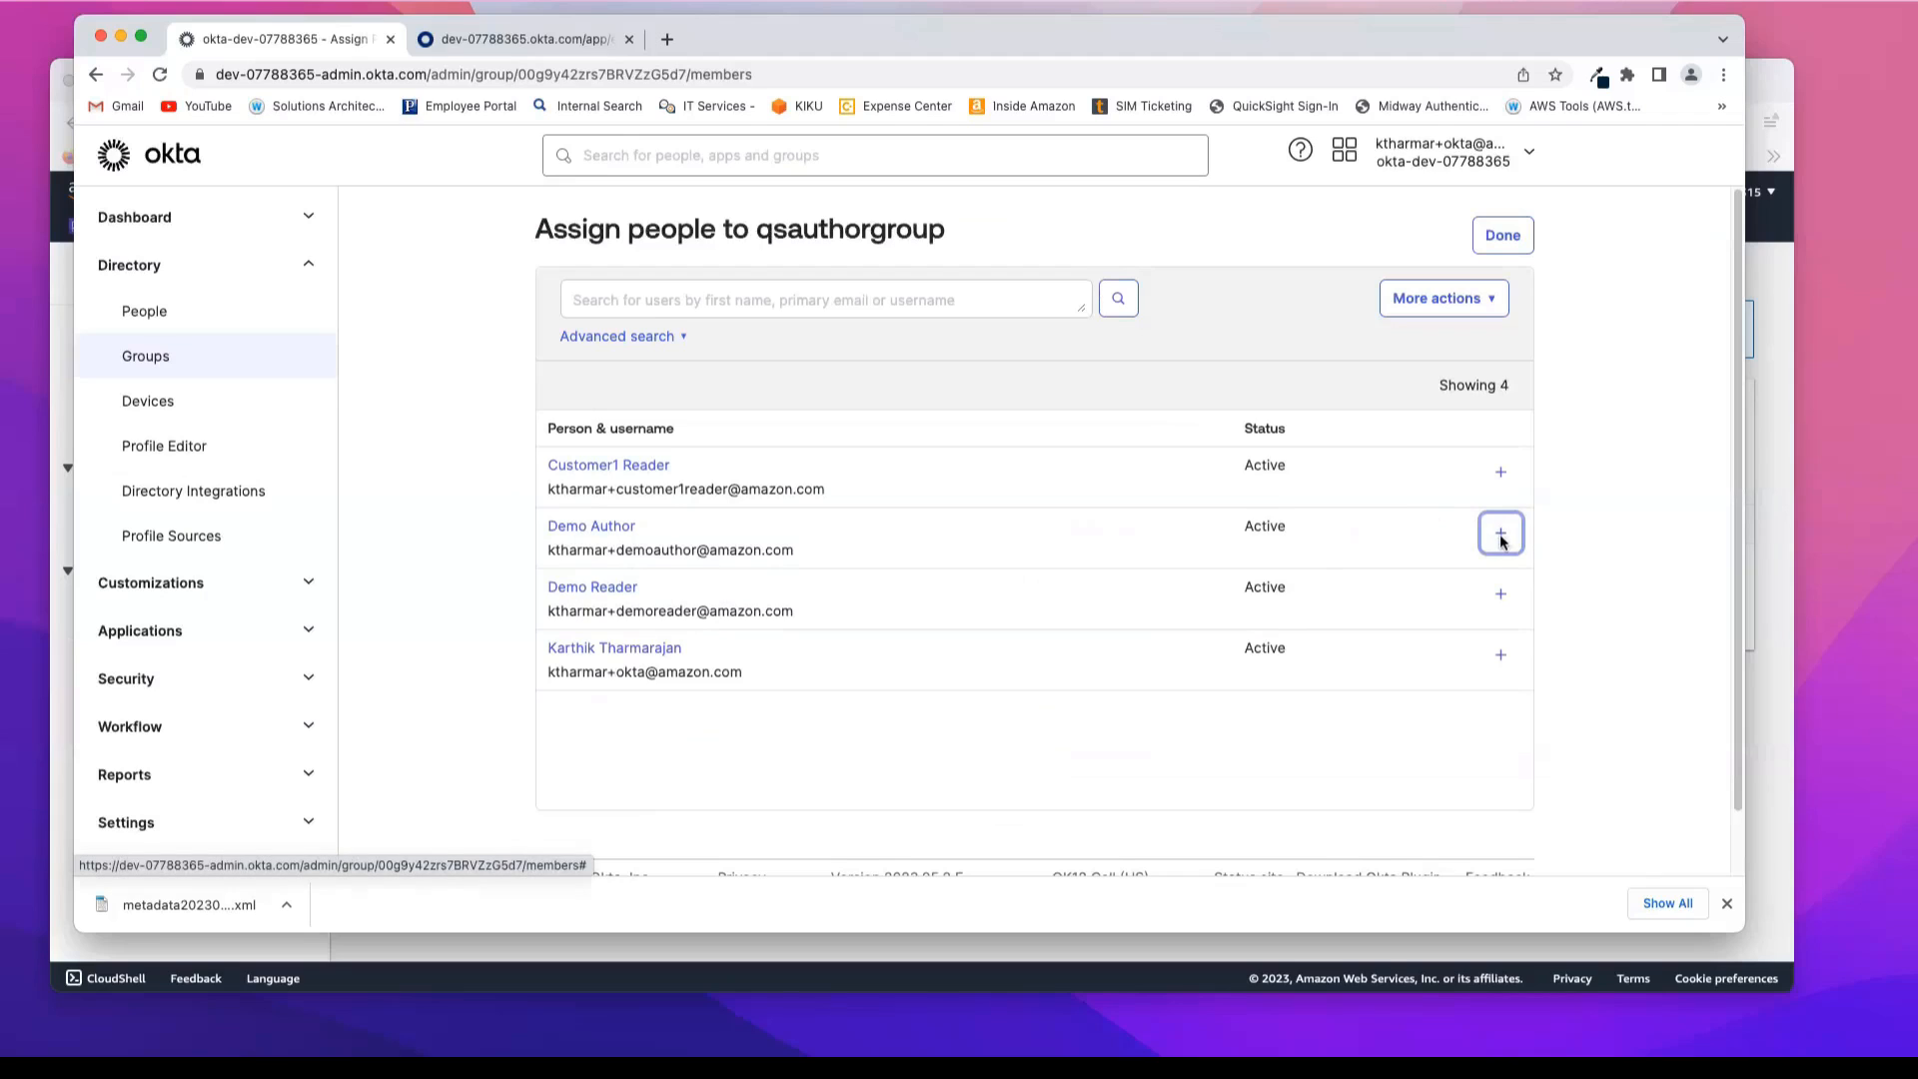
{"action": "left_click", "coordinate": [1503, 237]}
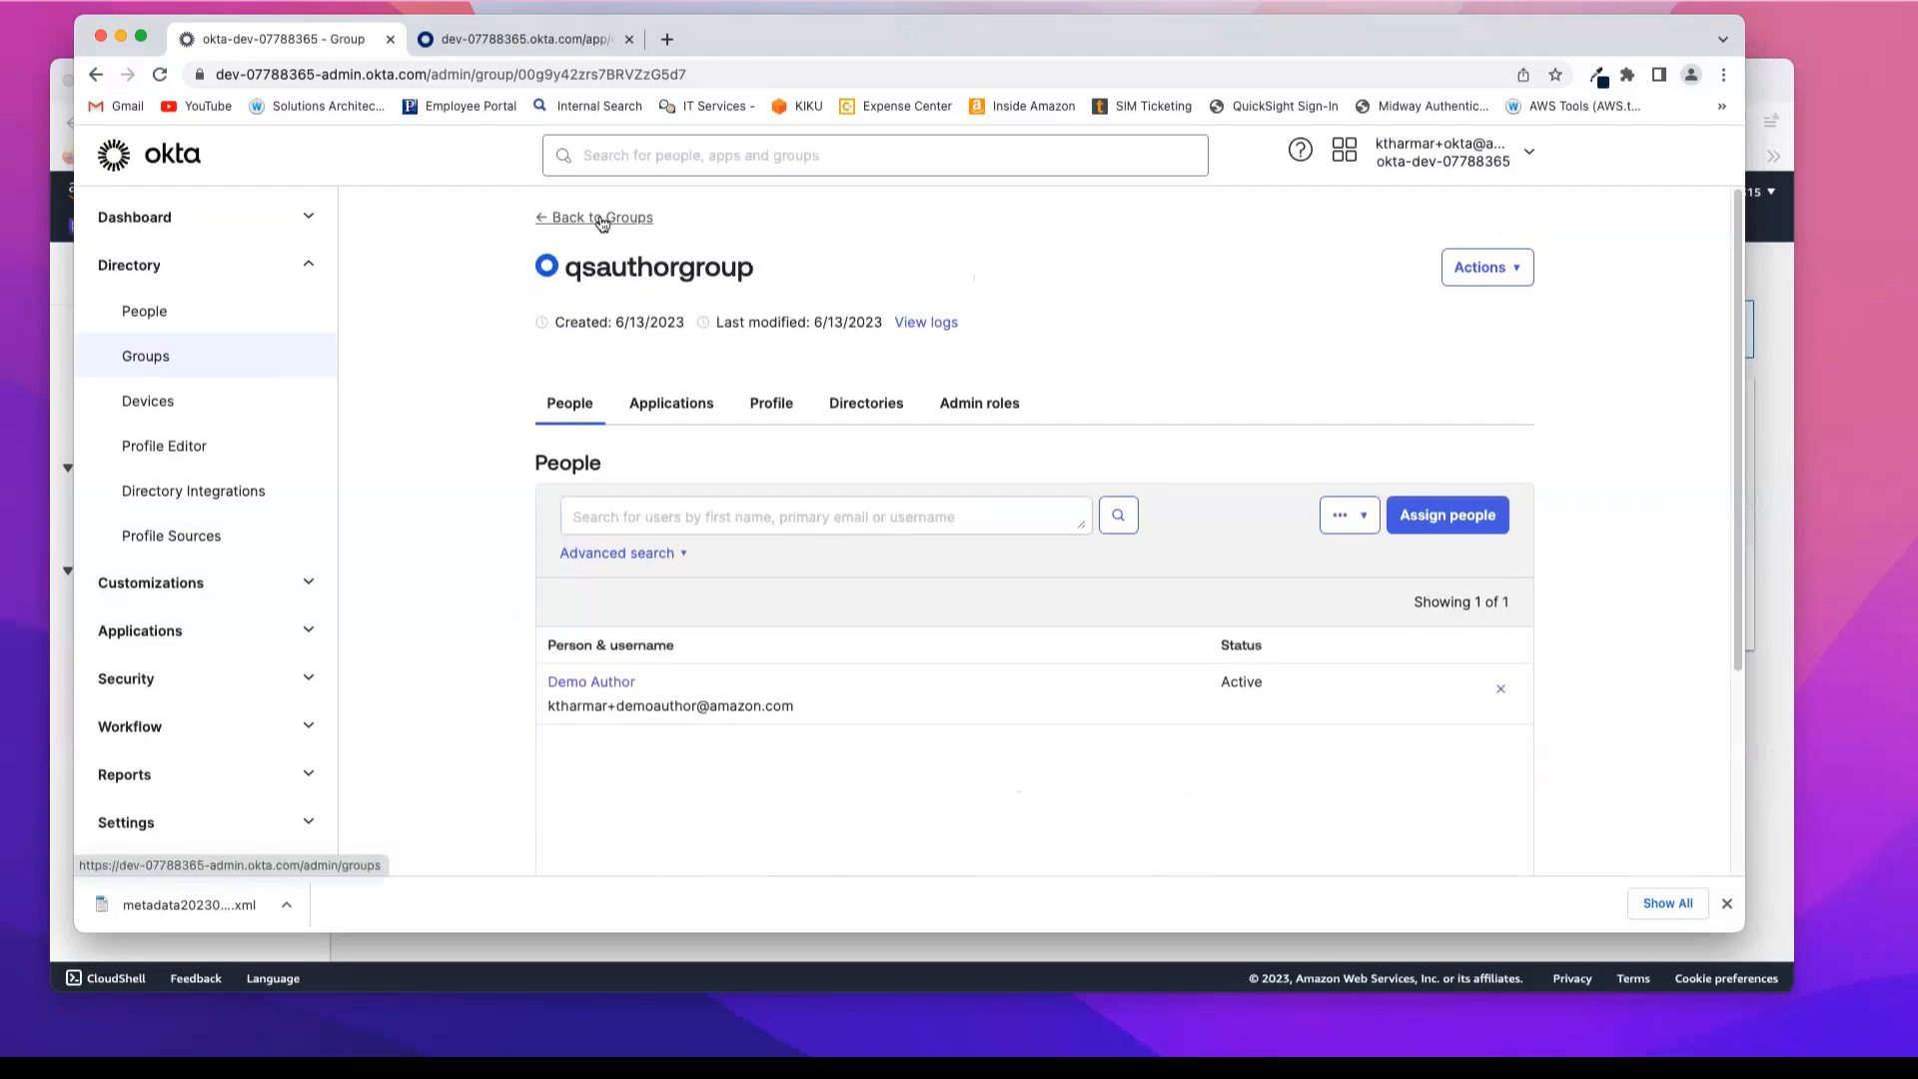
{"action": "left_click", "coordinate": [603, 219]}
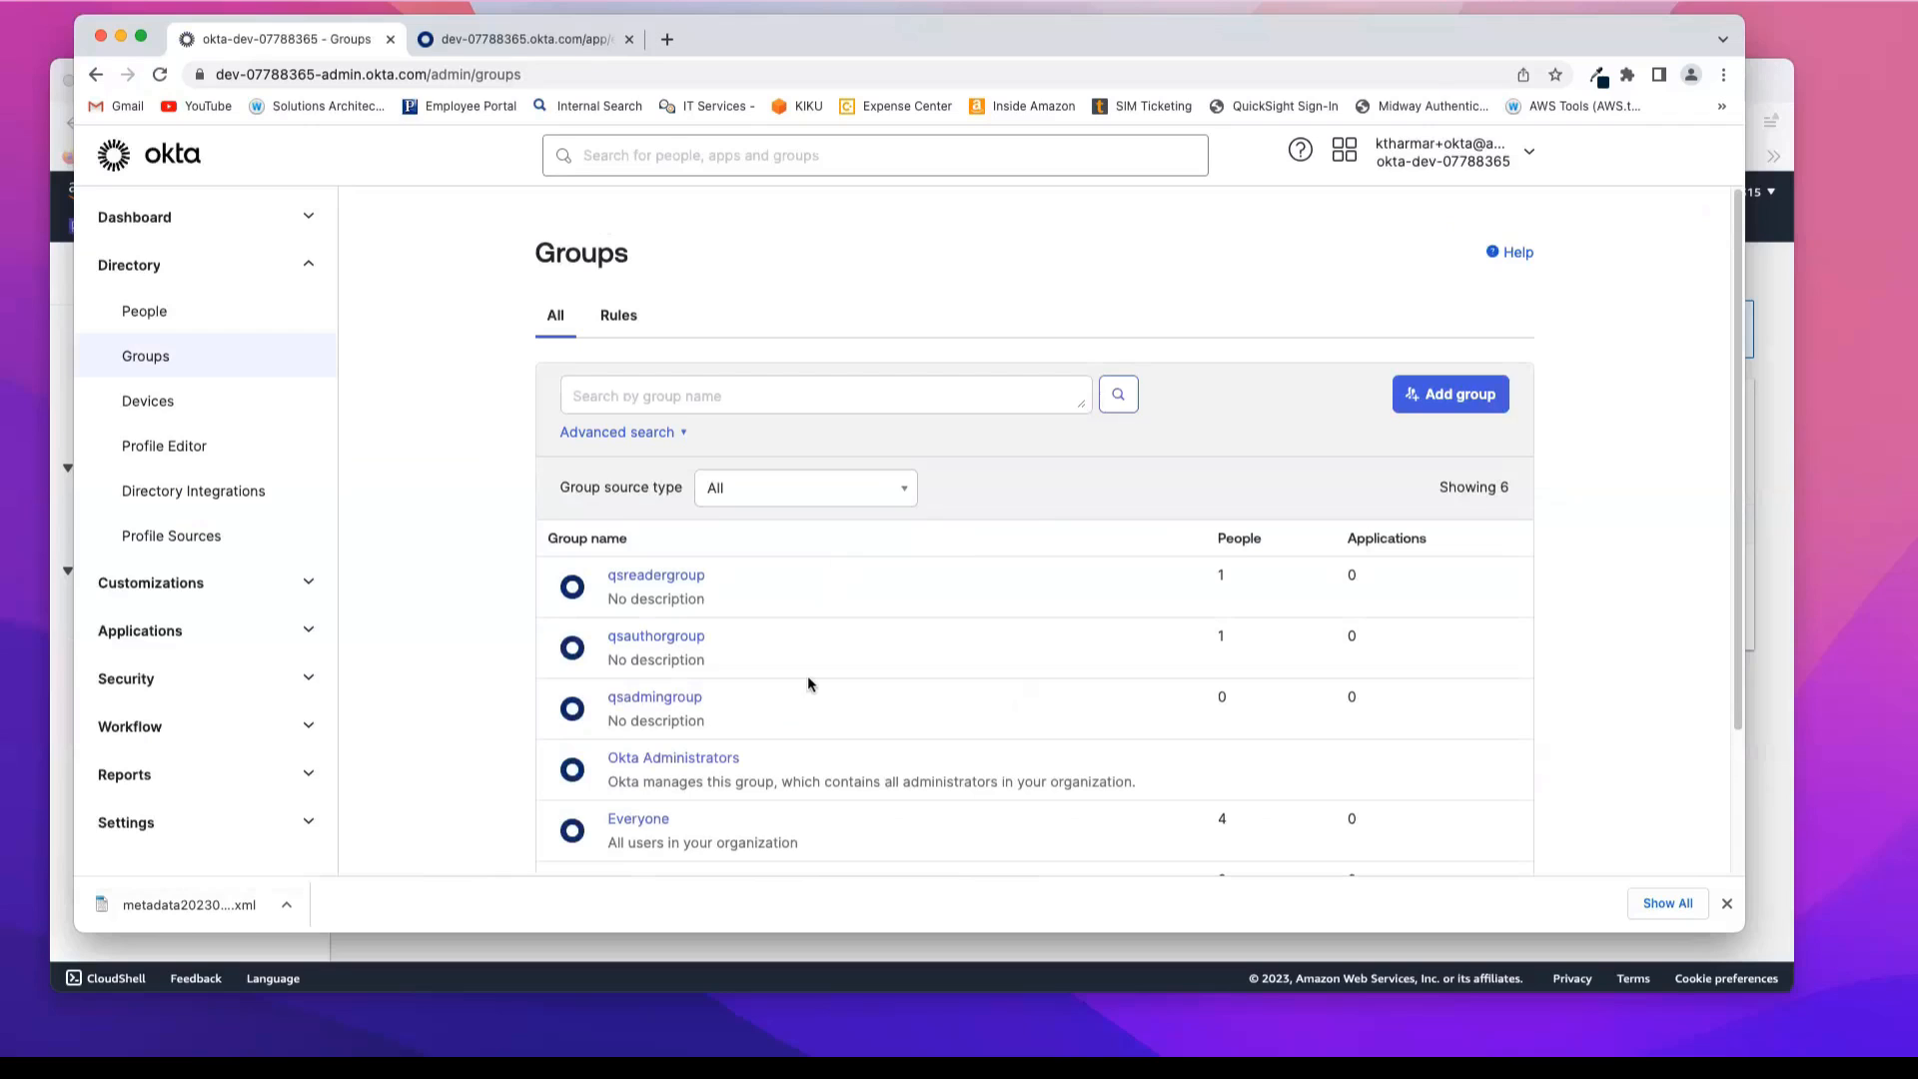
Step: Assign the signed-in administrator's own user to qsadmingroup and return to the groups list
{"action": "left_click", "coordinate": [657, 700]}
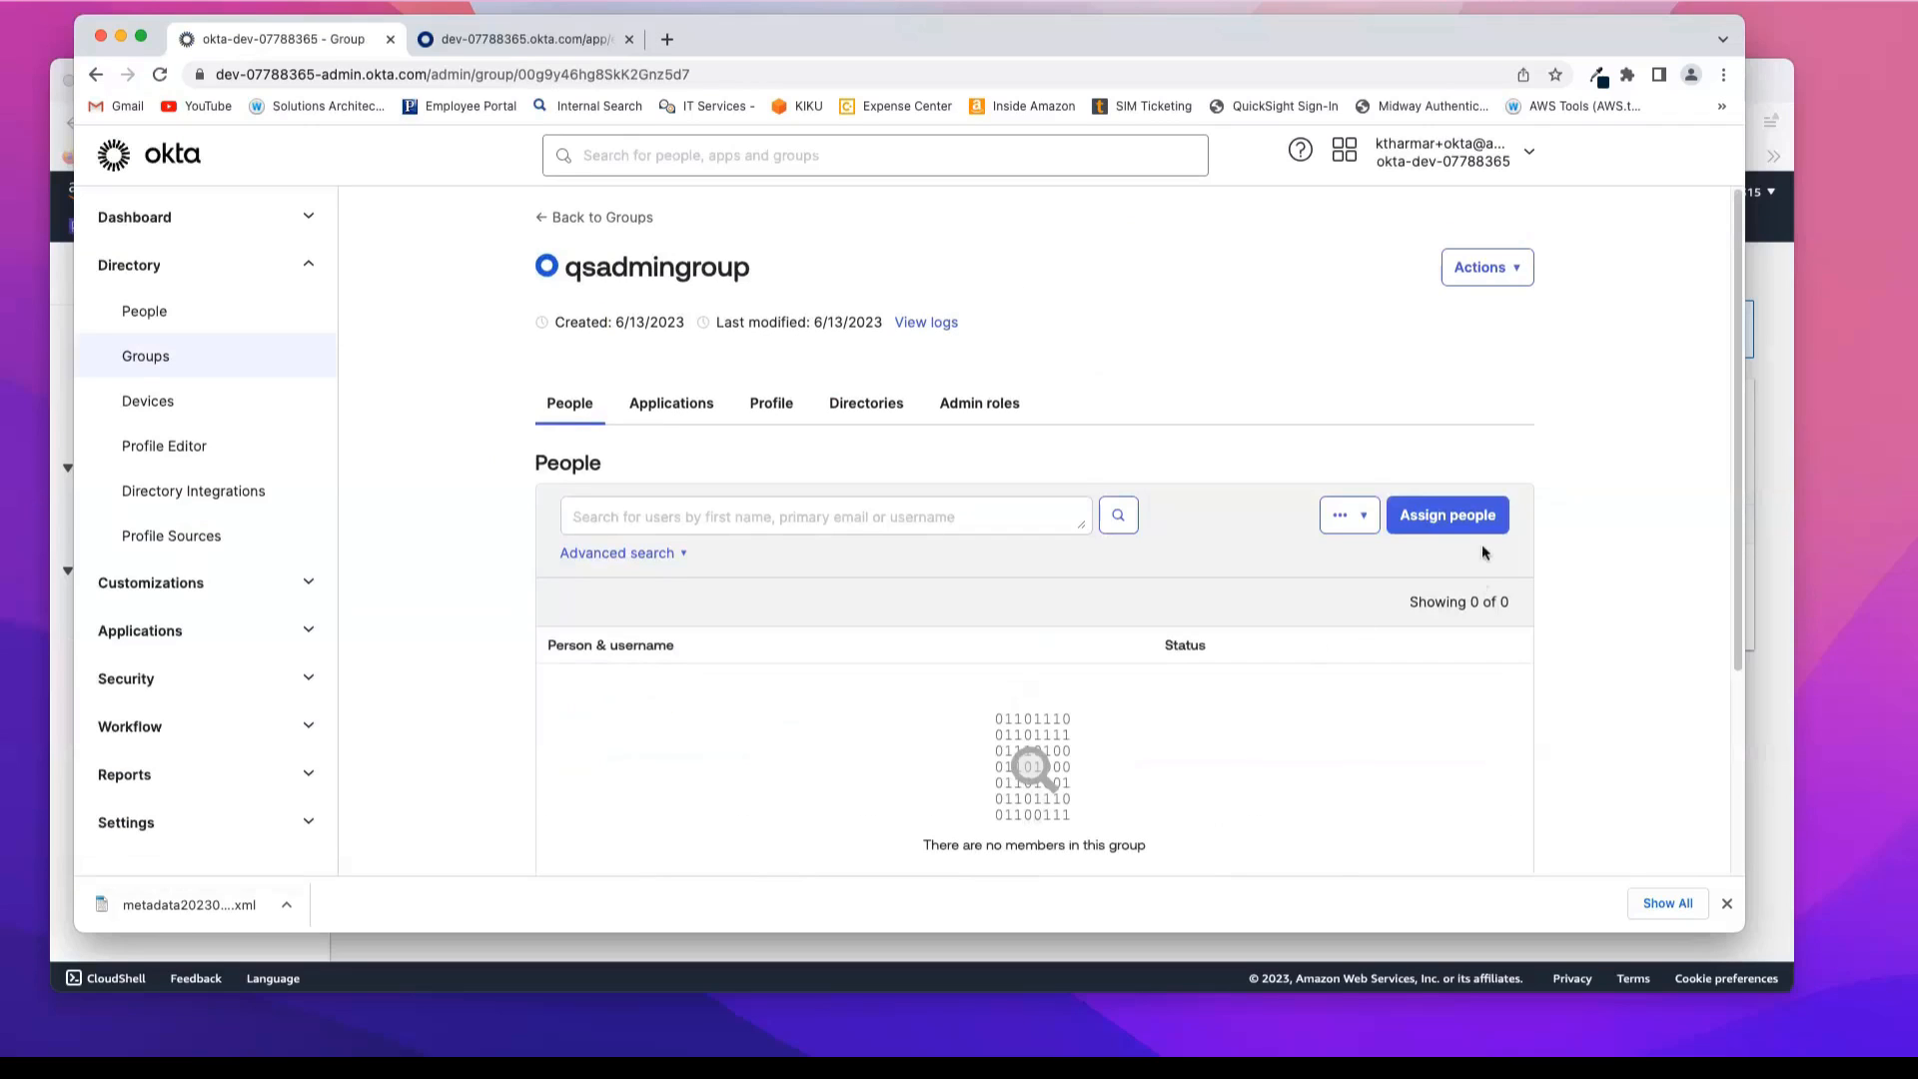
{"action": "left_click", "coordinate": [1477, 518]}
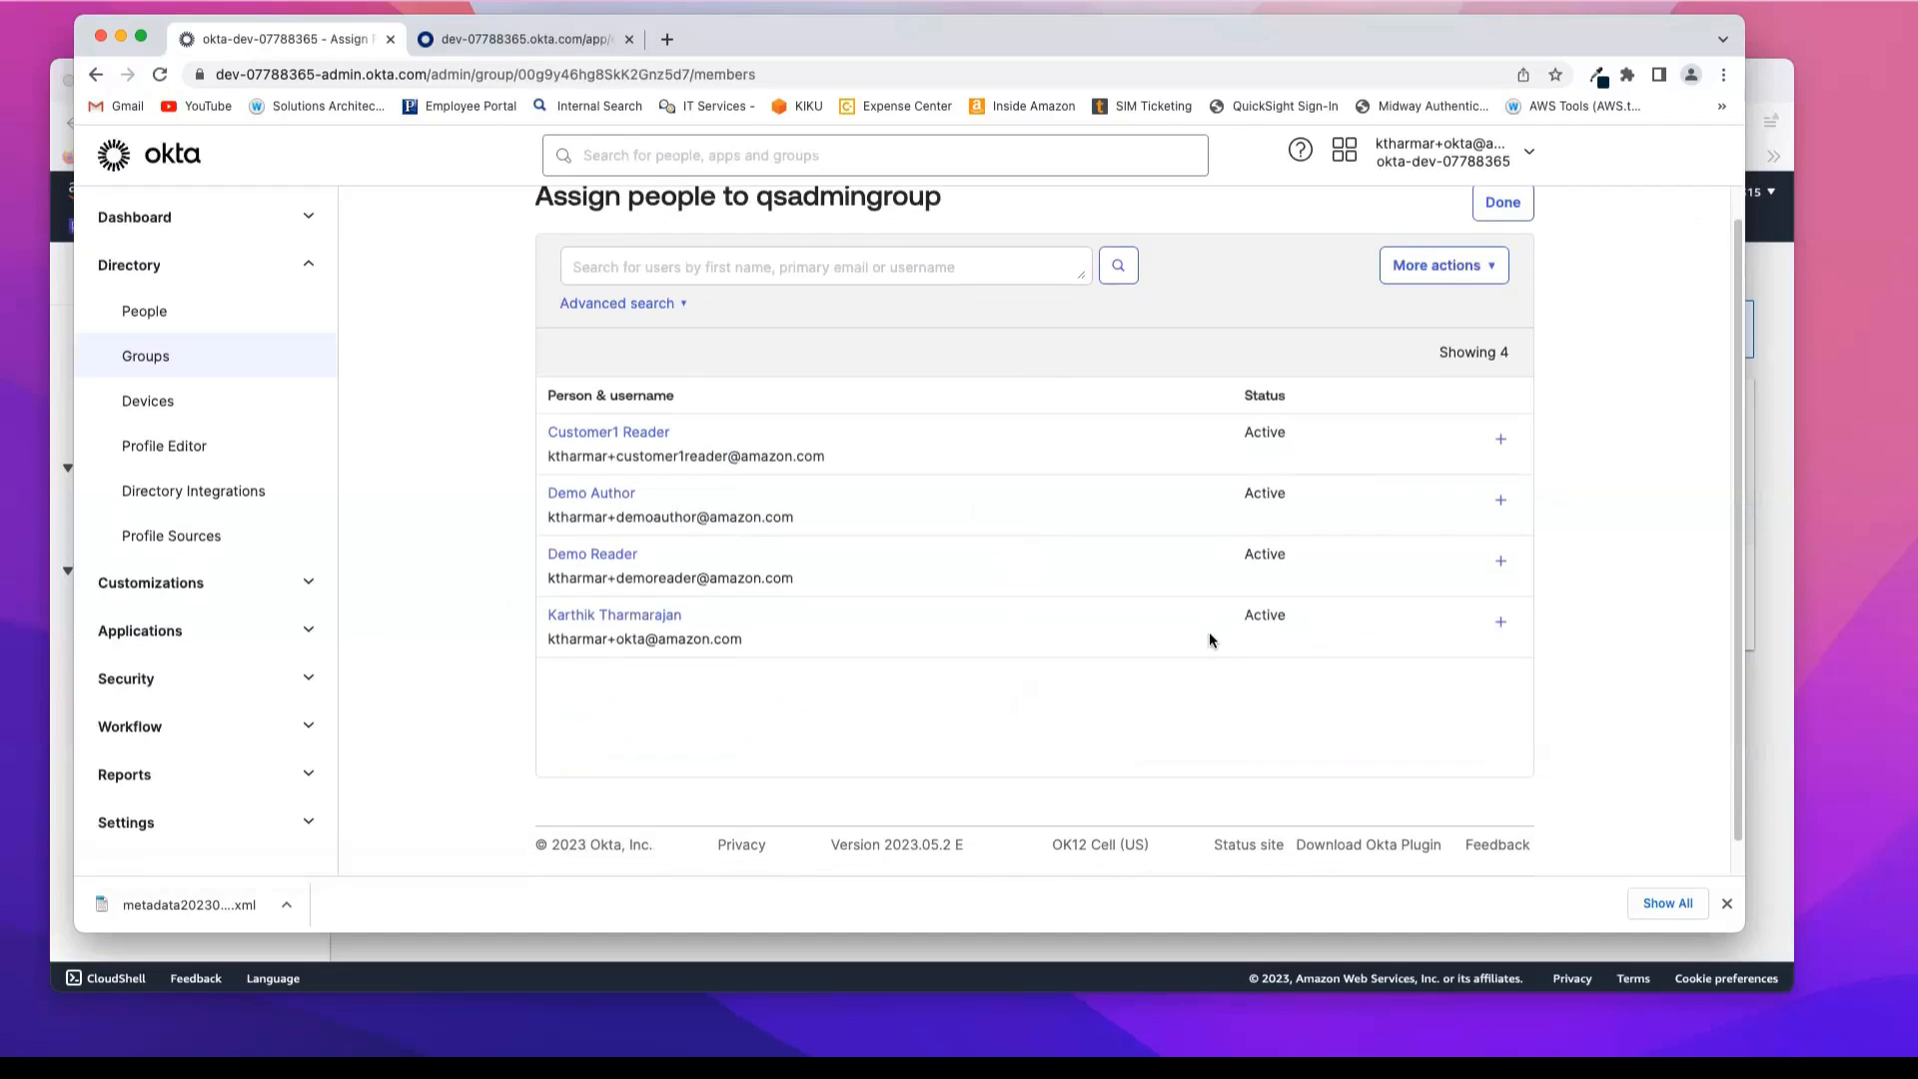
{"action": "left_click", "coordinate": [1499, 622]}
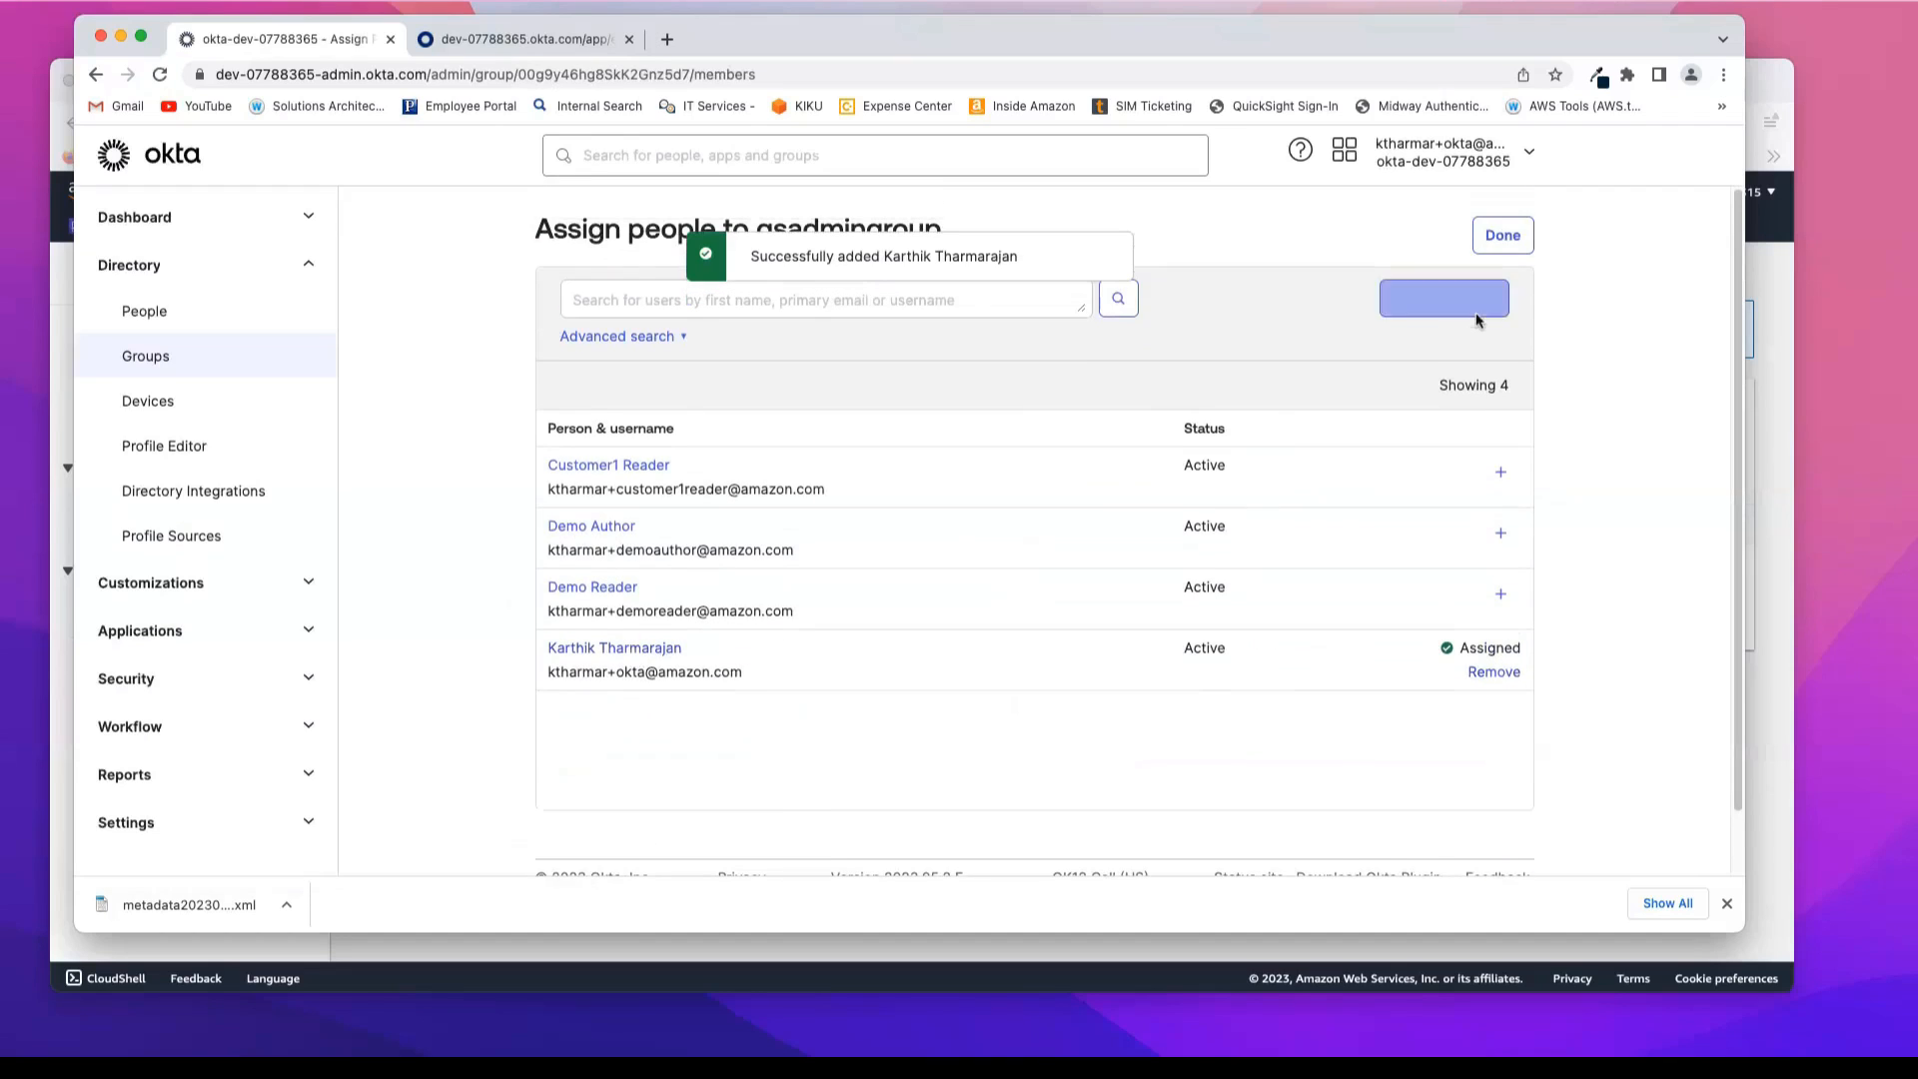
{"action": "left_click", "coordinate": [1502, 238]}
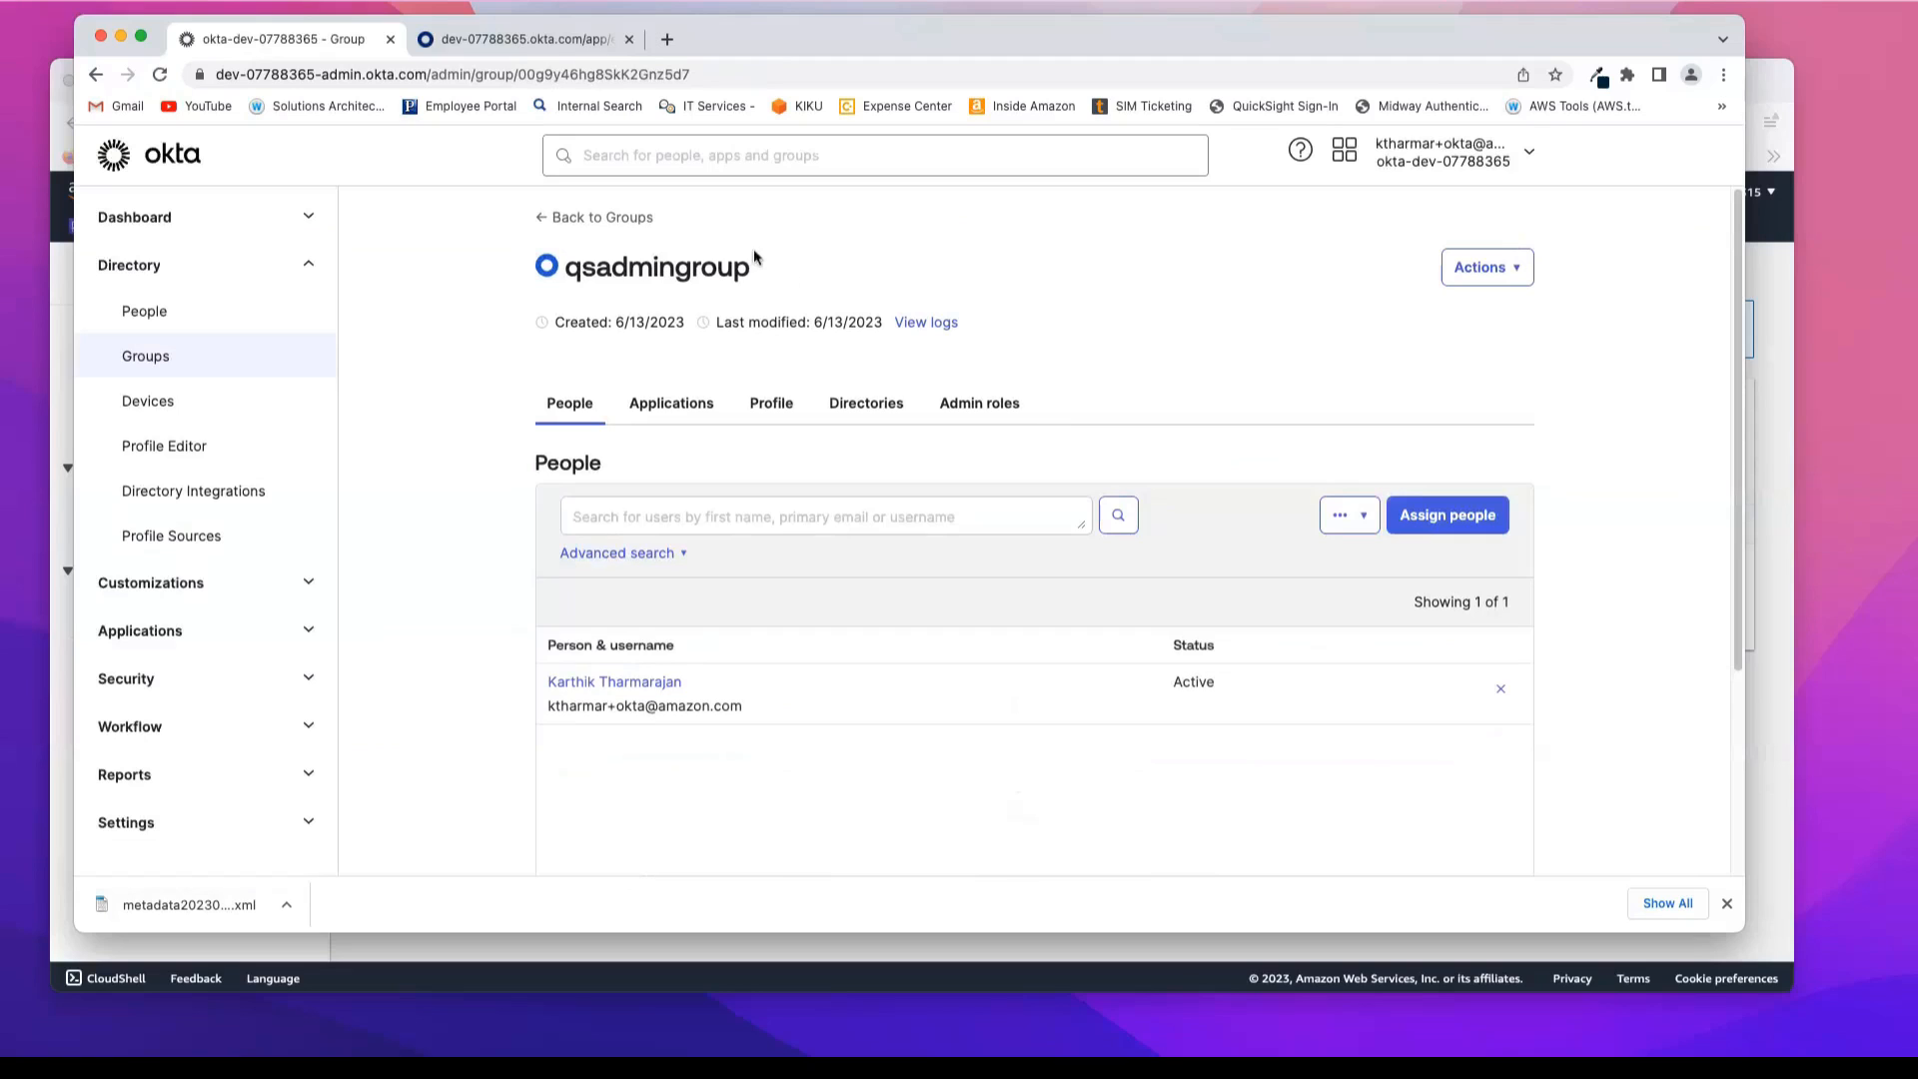
{"action": "left_click", "coordinate": [622, 218]}
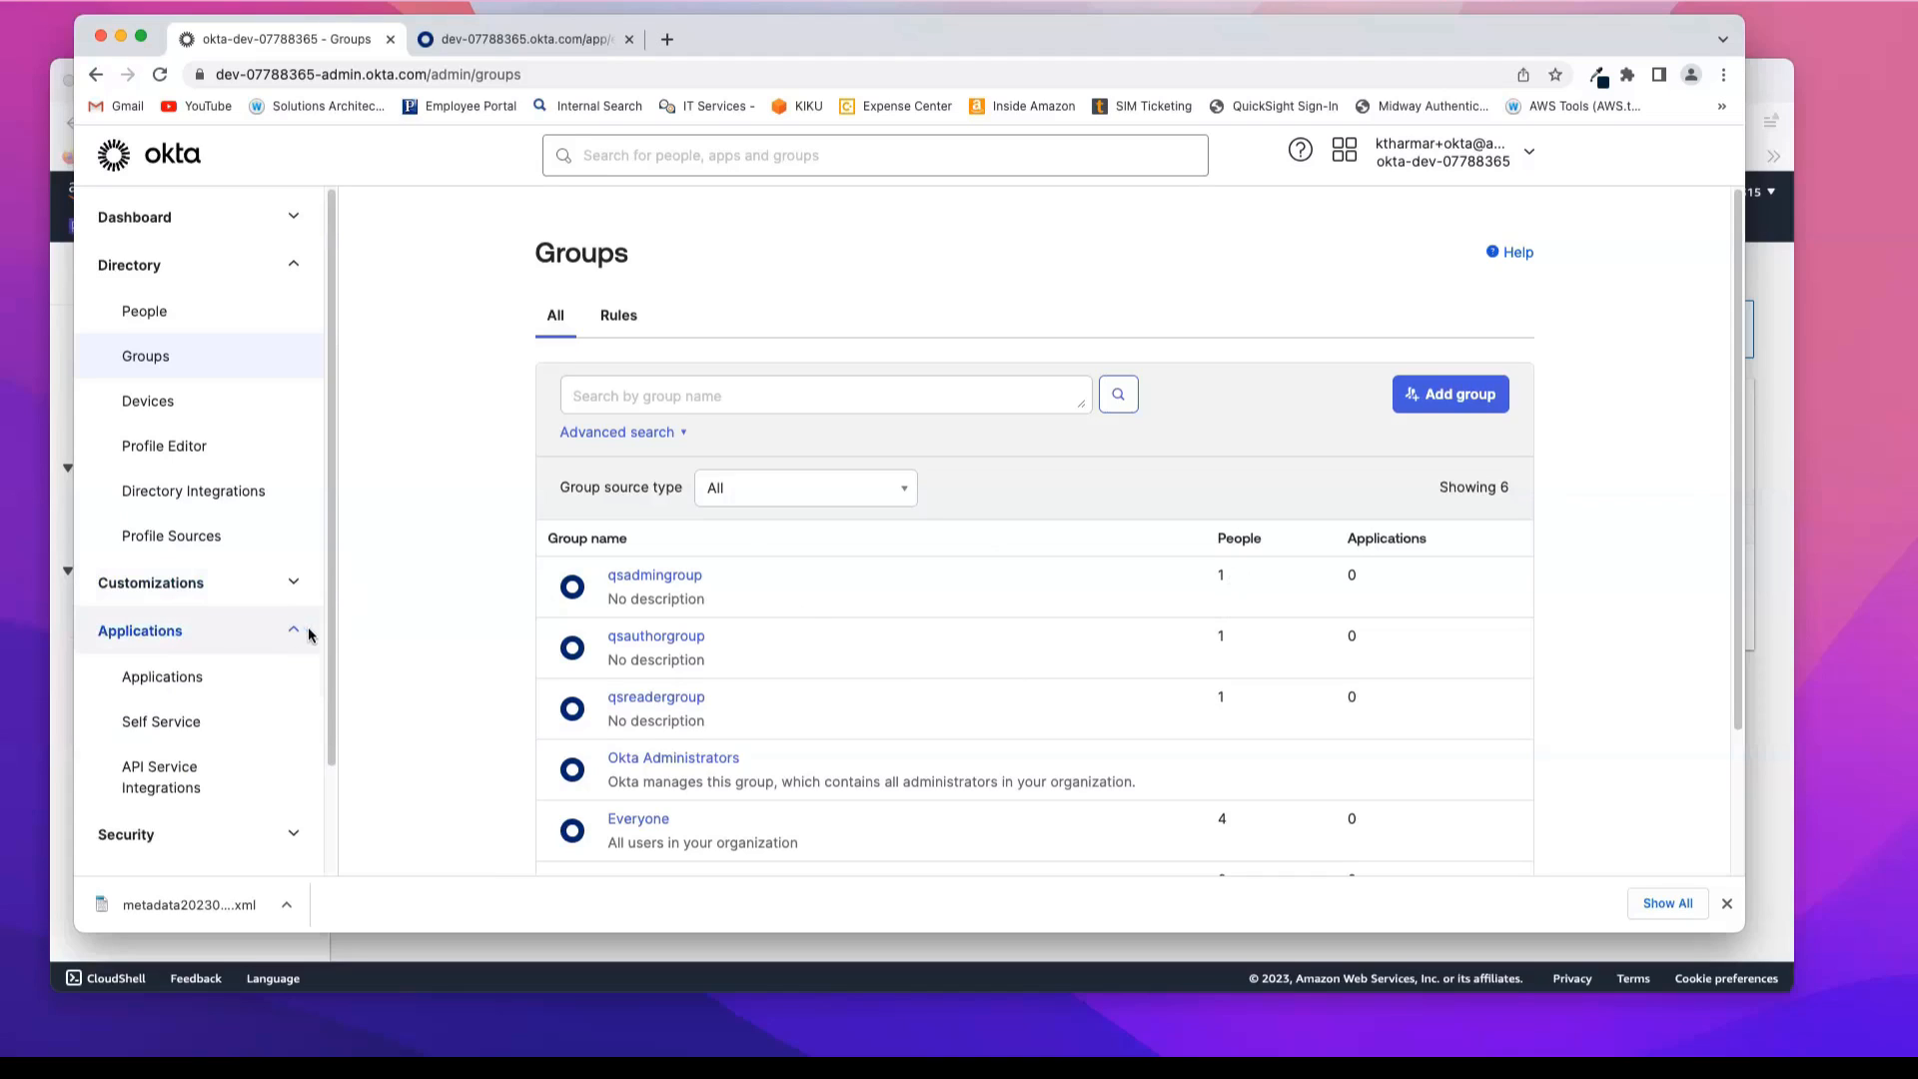
Step: Assign the AWS IAM Identity Center application to qsadmingroup, saving with the extra attributes left blank
{"action": "left_click", "coordinate": [186, 679]}
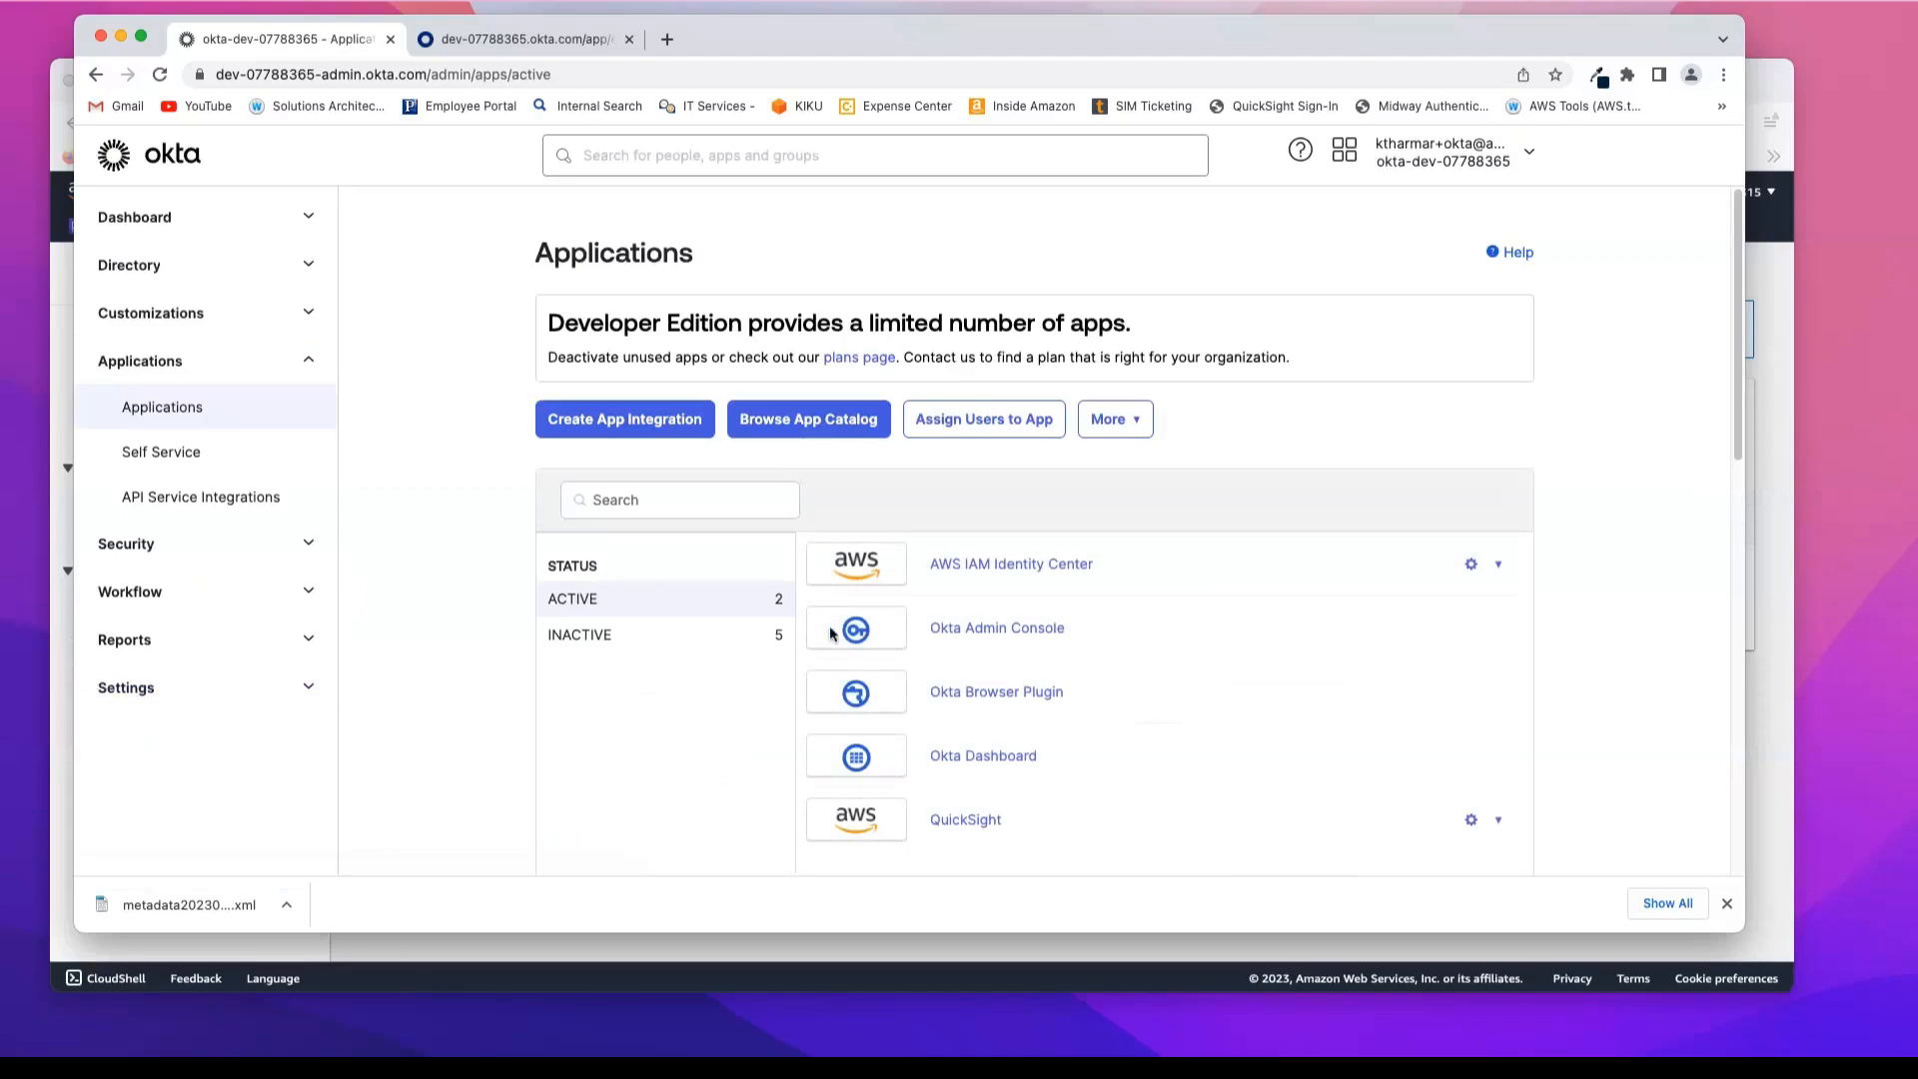
{"action": "left_click", "coordinate": [1042, 566]}
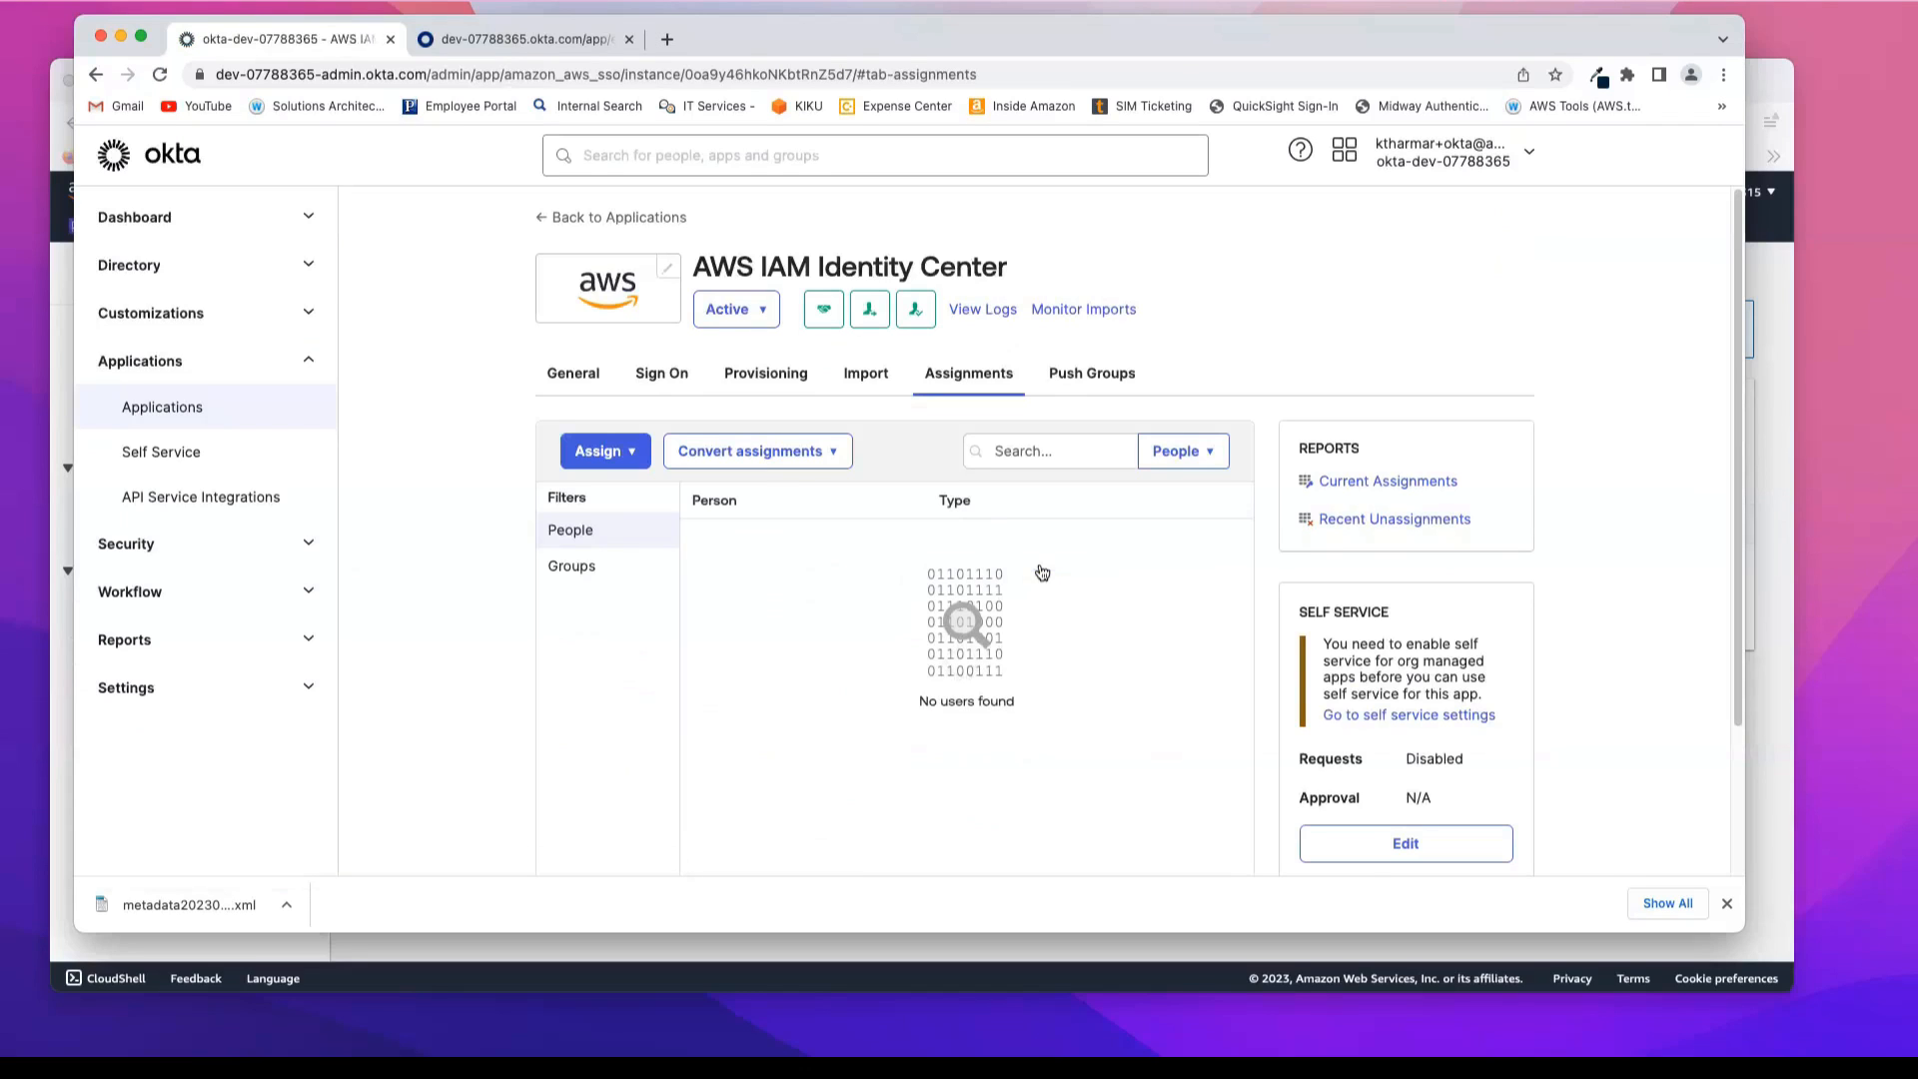
{"action": "scroll", "coordinate": [1615, 516], "scroll_direction": "down", "scroll_amount": 1}
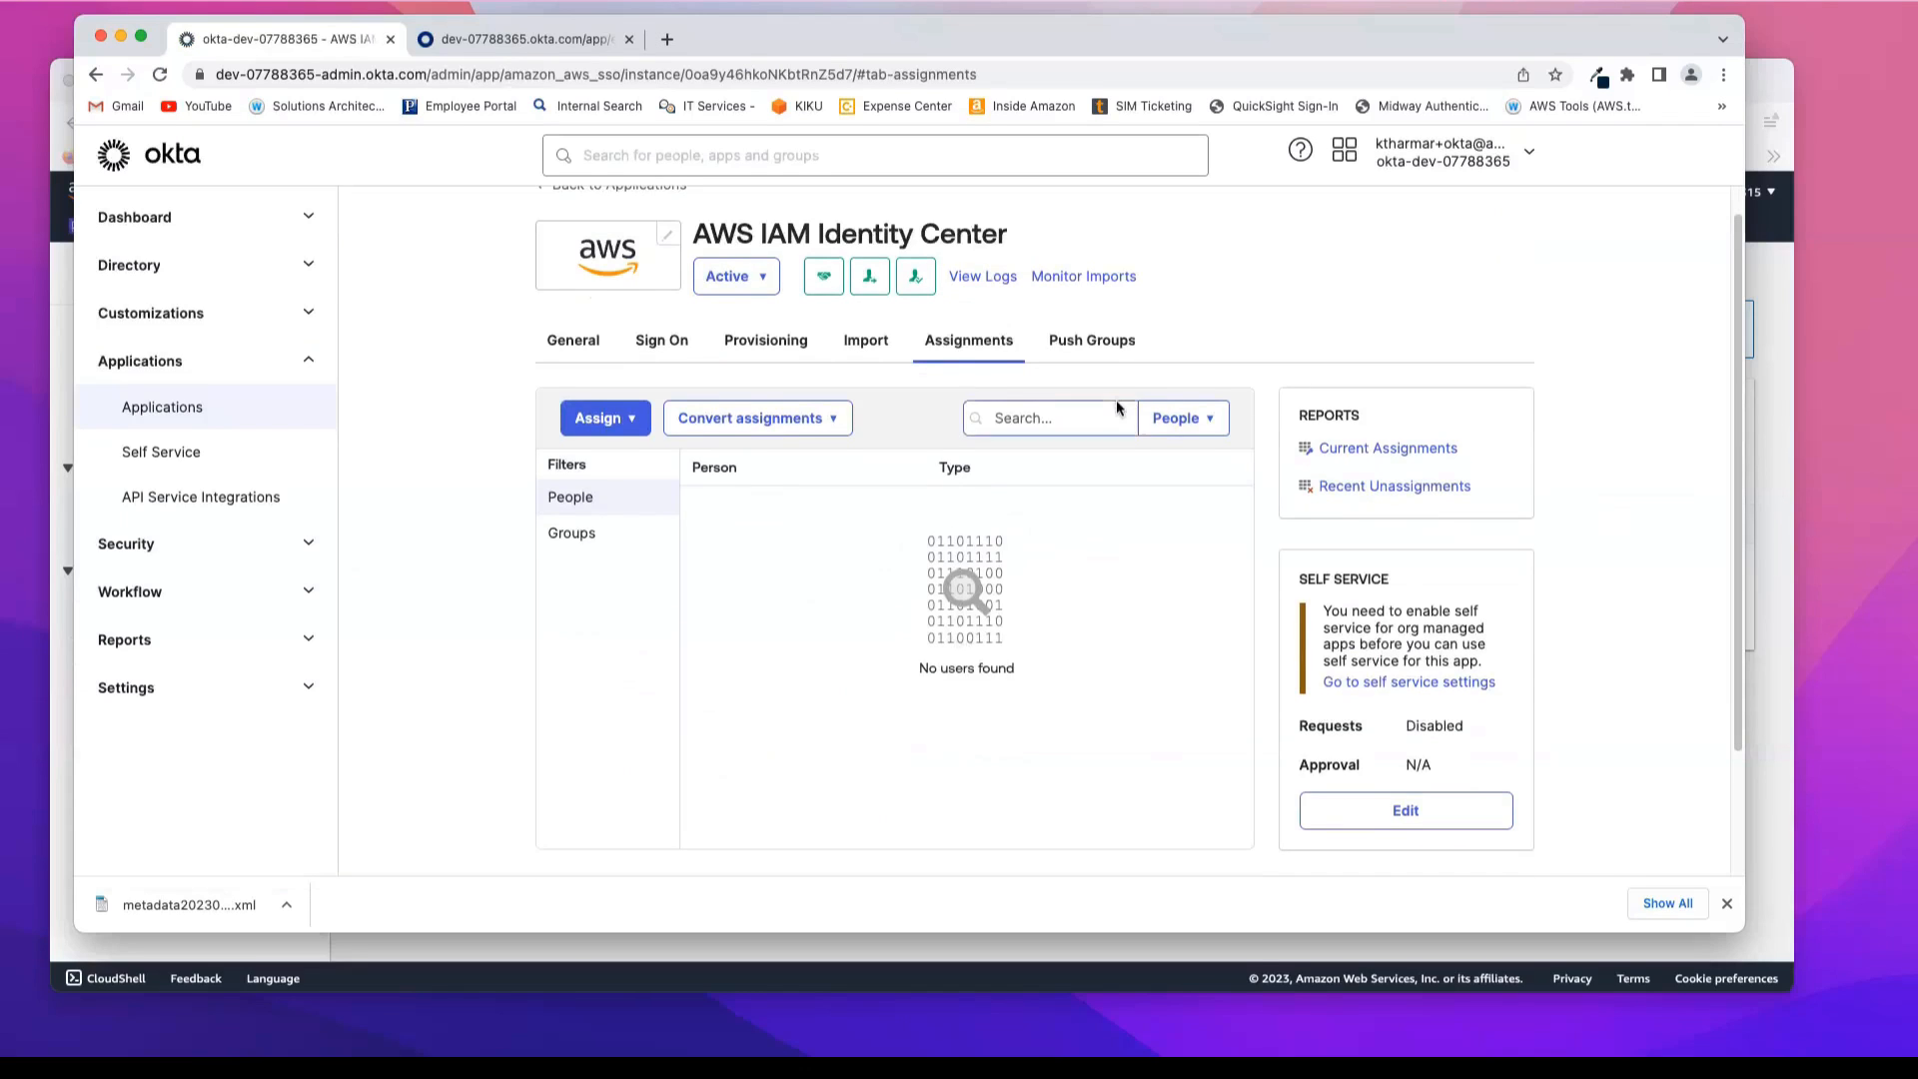
{"action": "left_click", "coordinate": [632, 424]}
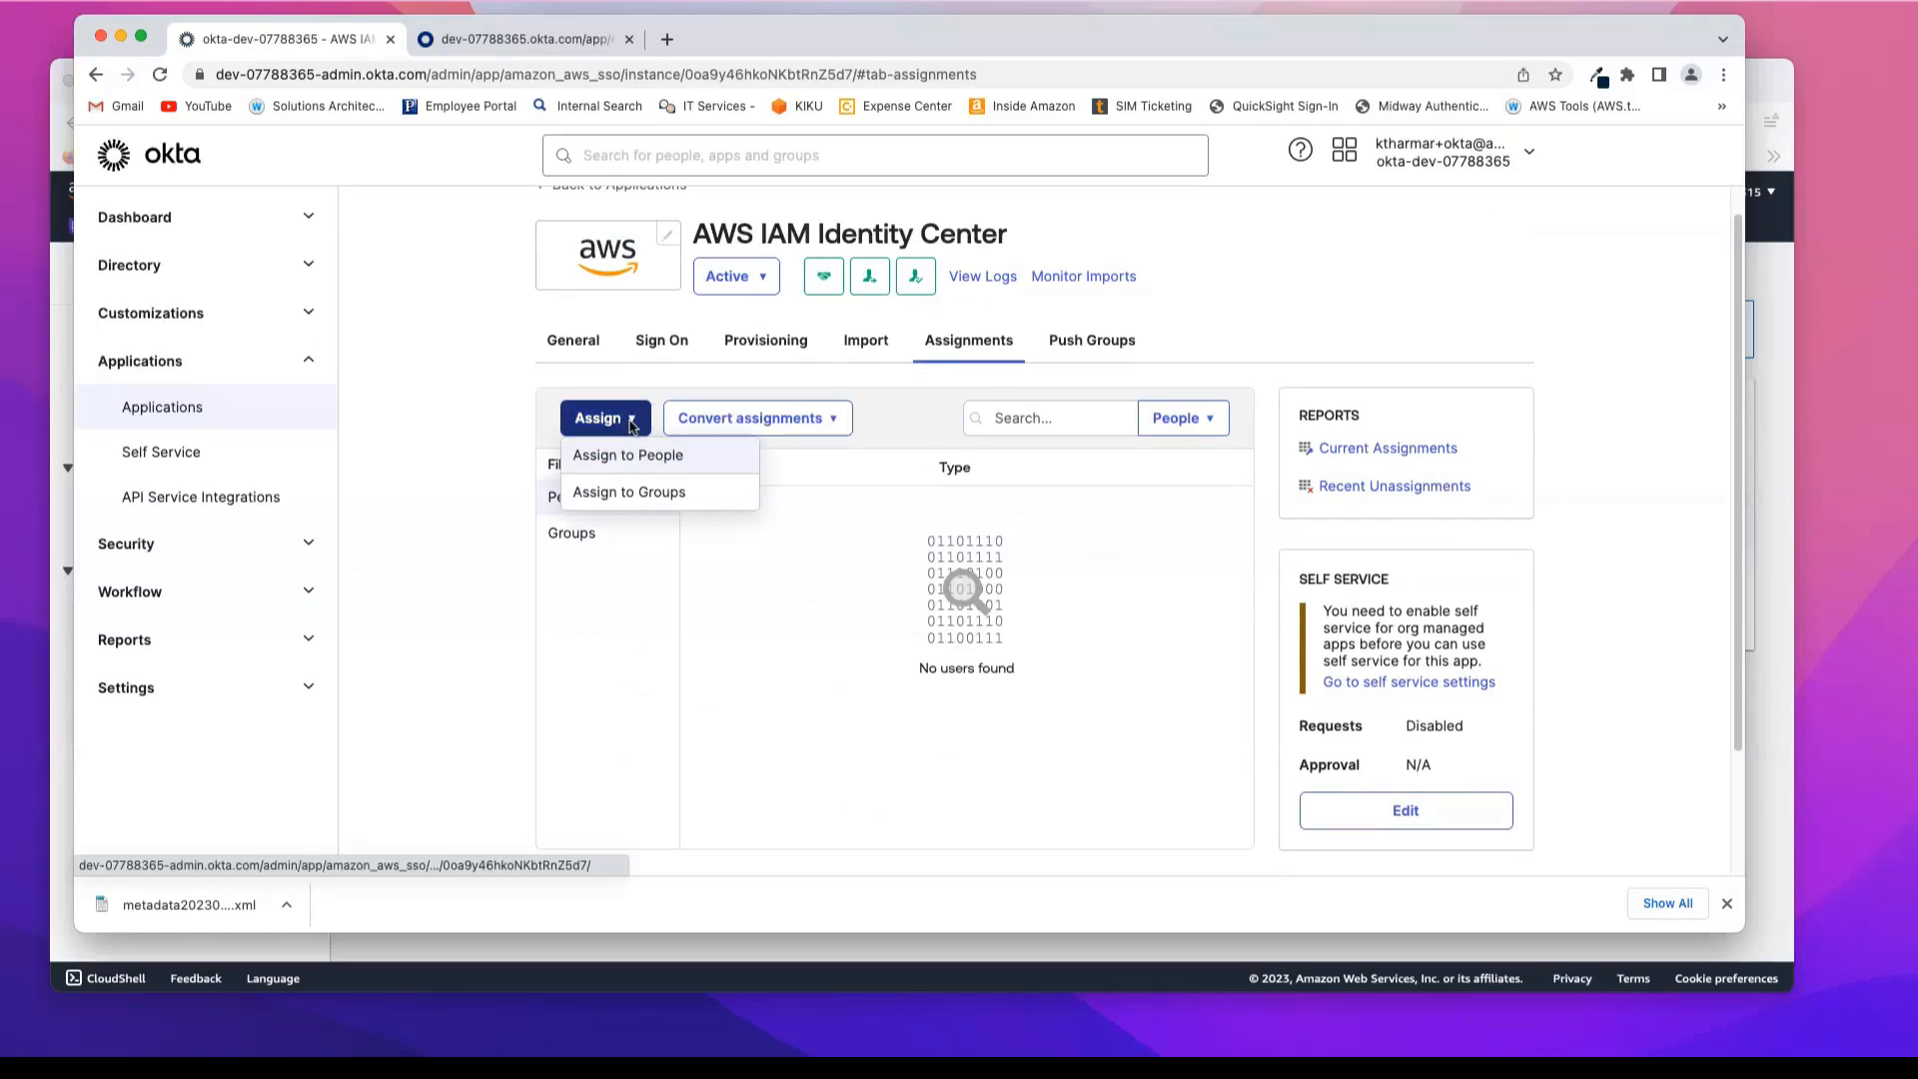
{"action": "left_click", "coordinate": [657, 493]}
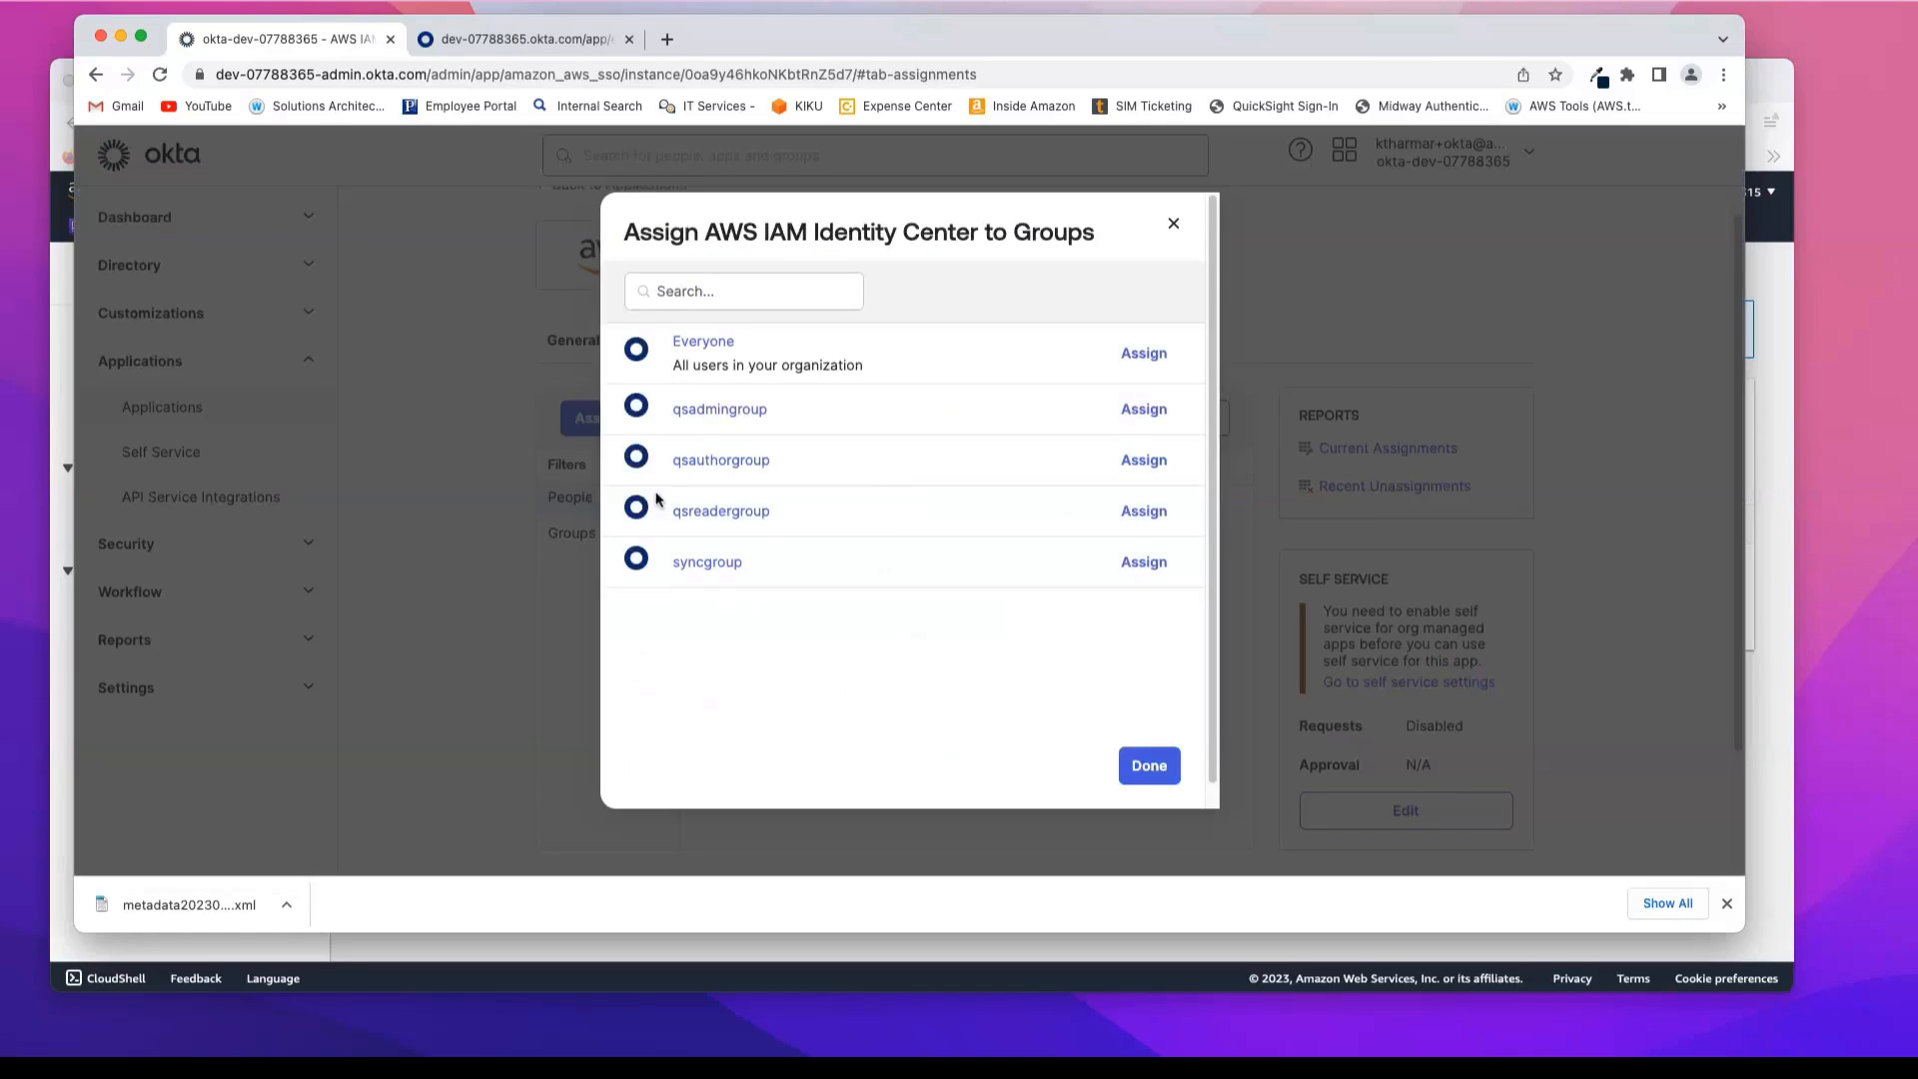
{"action": "left_click", "coordinate": [1146, 409]}
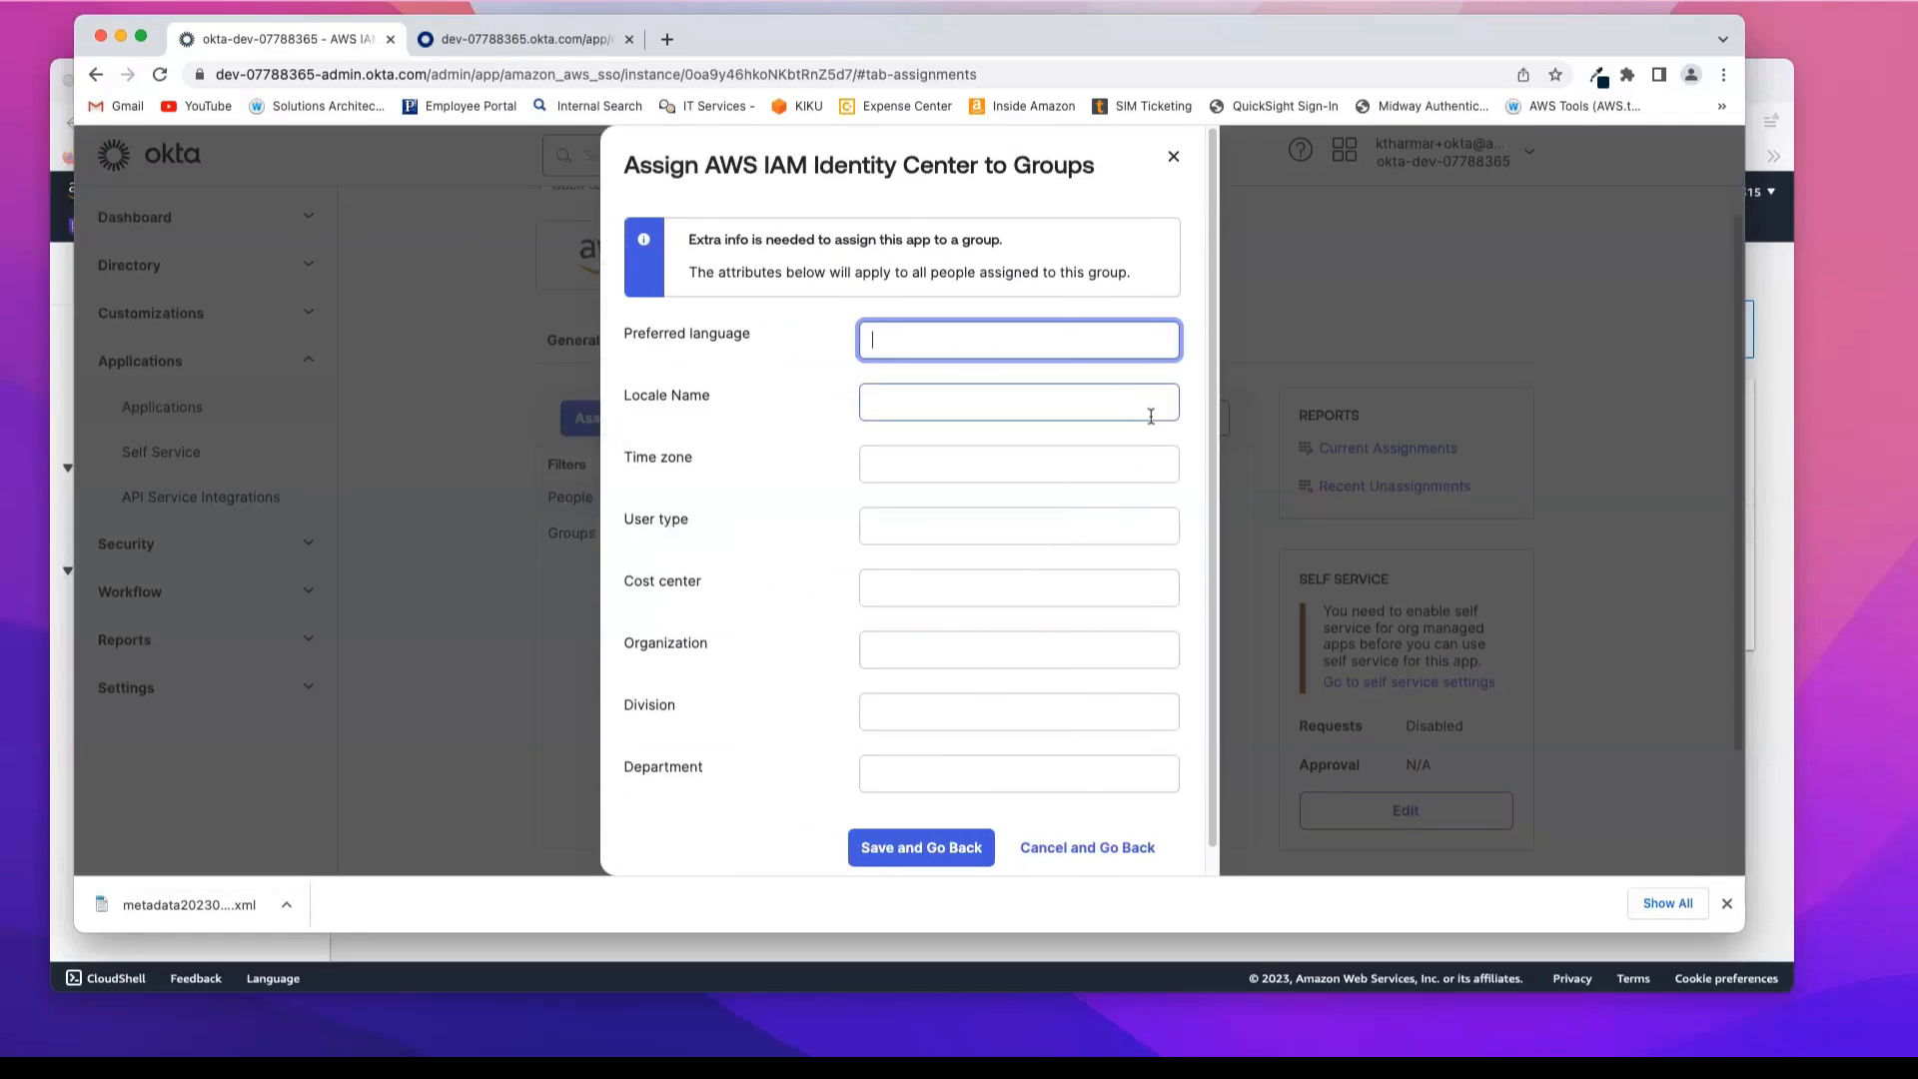
{"action": "left_click", "coordinate": [974, 845]}
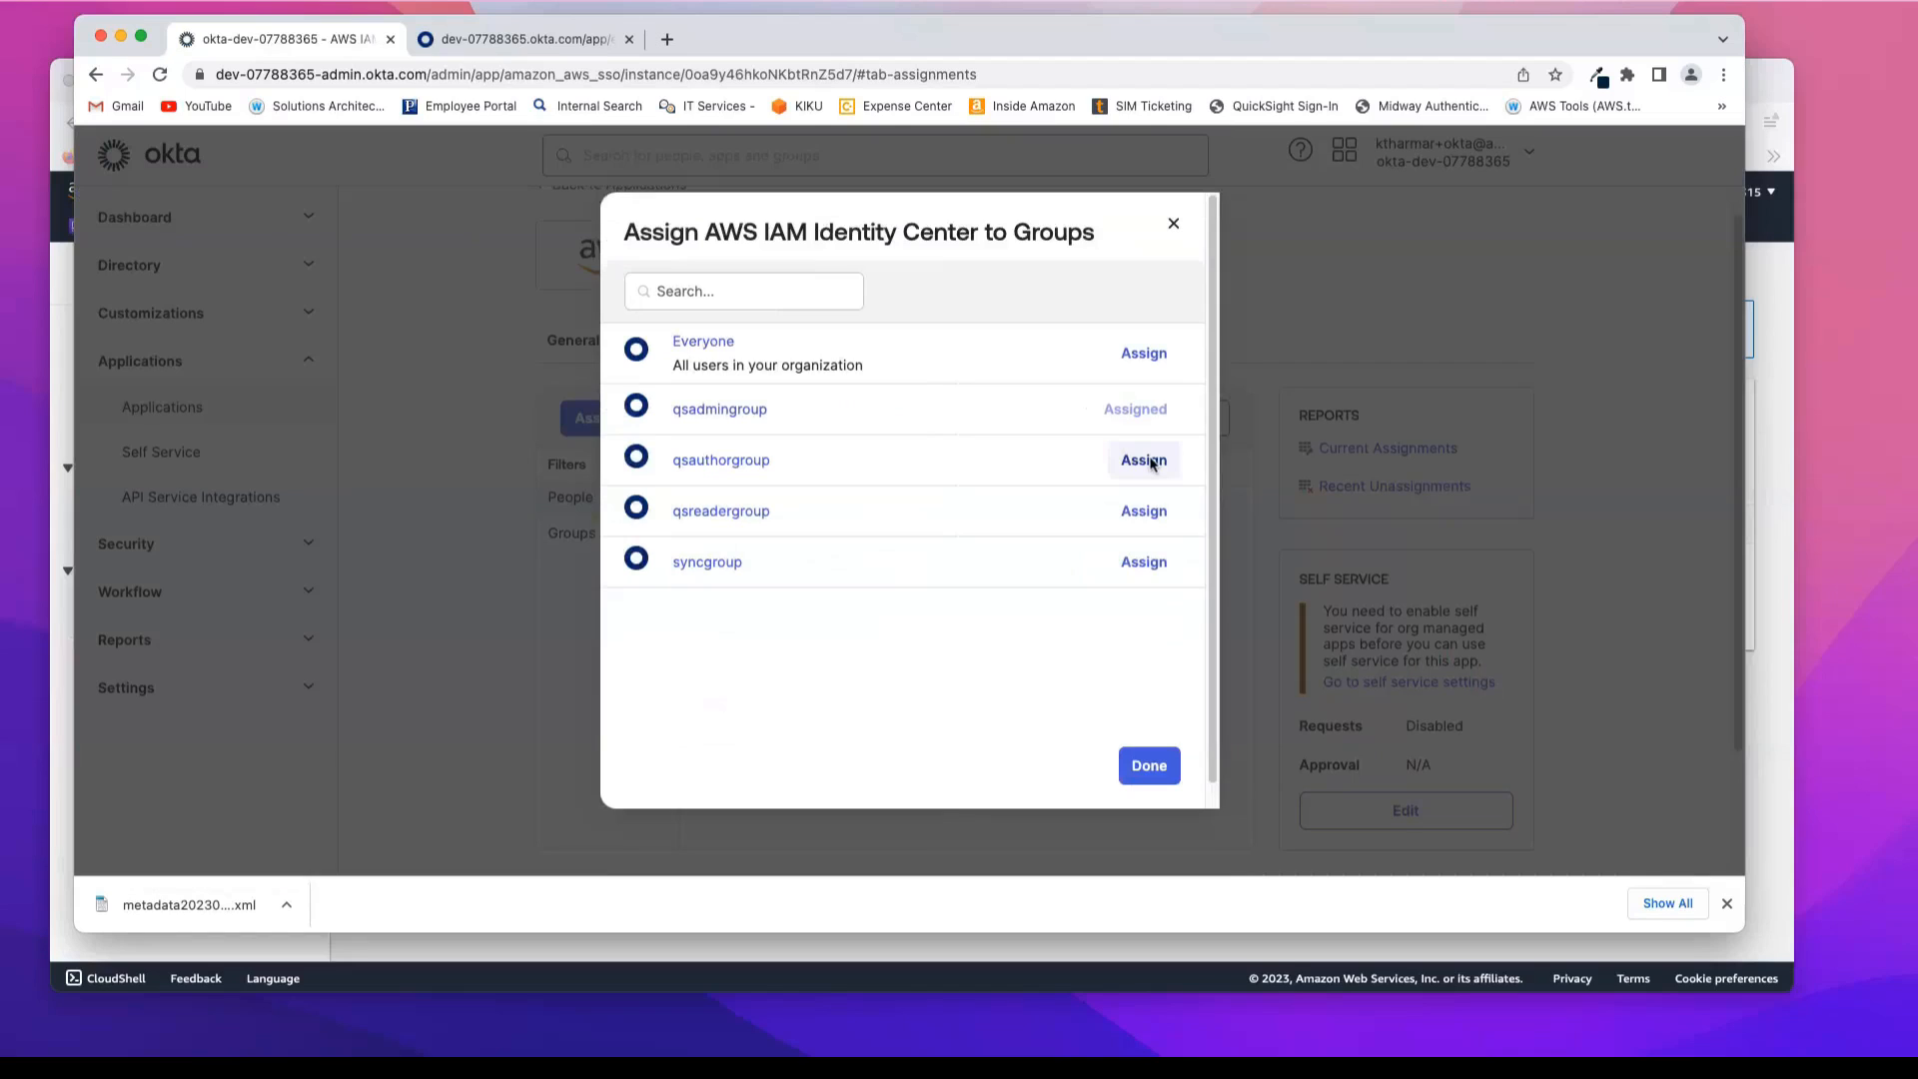
Step: Assign the AWS IAM Identity Center application to qsauthorgroup and qsreadergroup, leaving their extra attributes blank
{"action": "left_click", "coordinate": [1147, 460]}
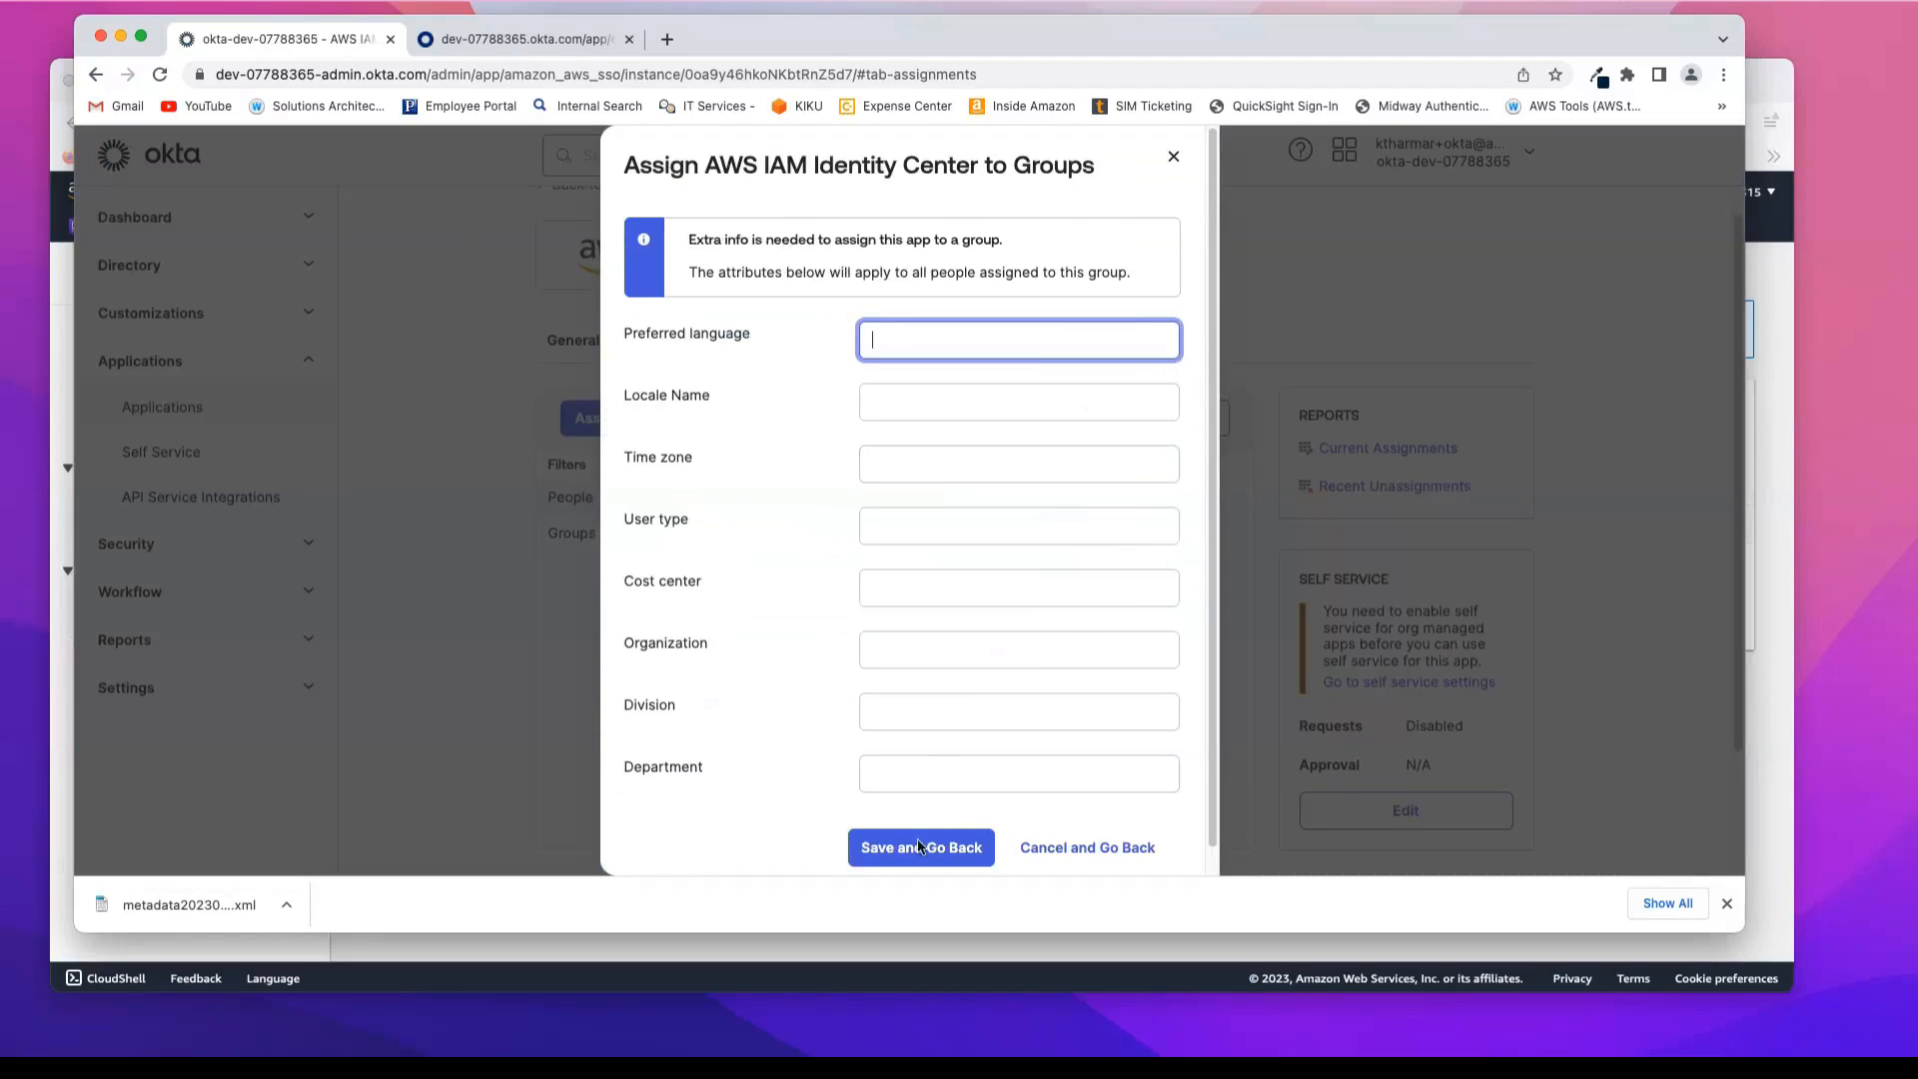
{"action": "left_click", "coordinate": [918, 846]}
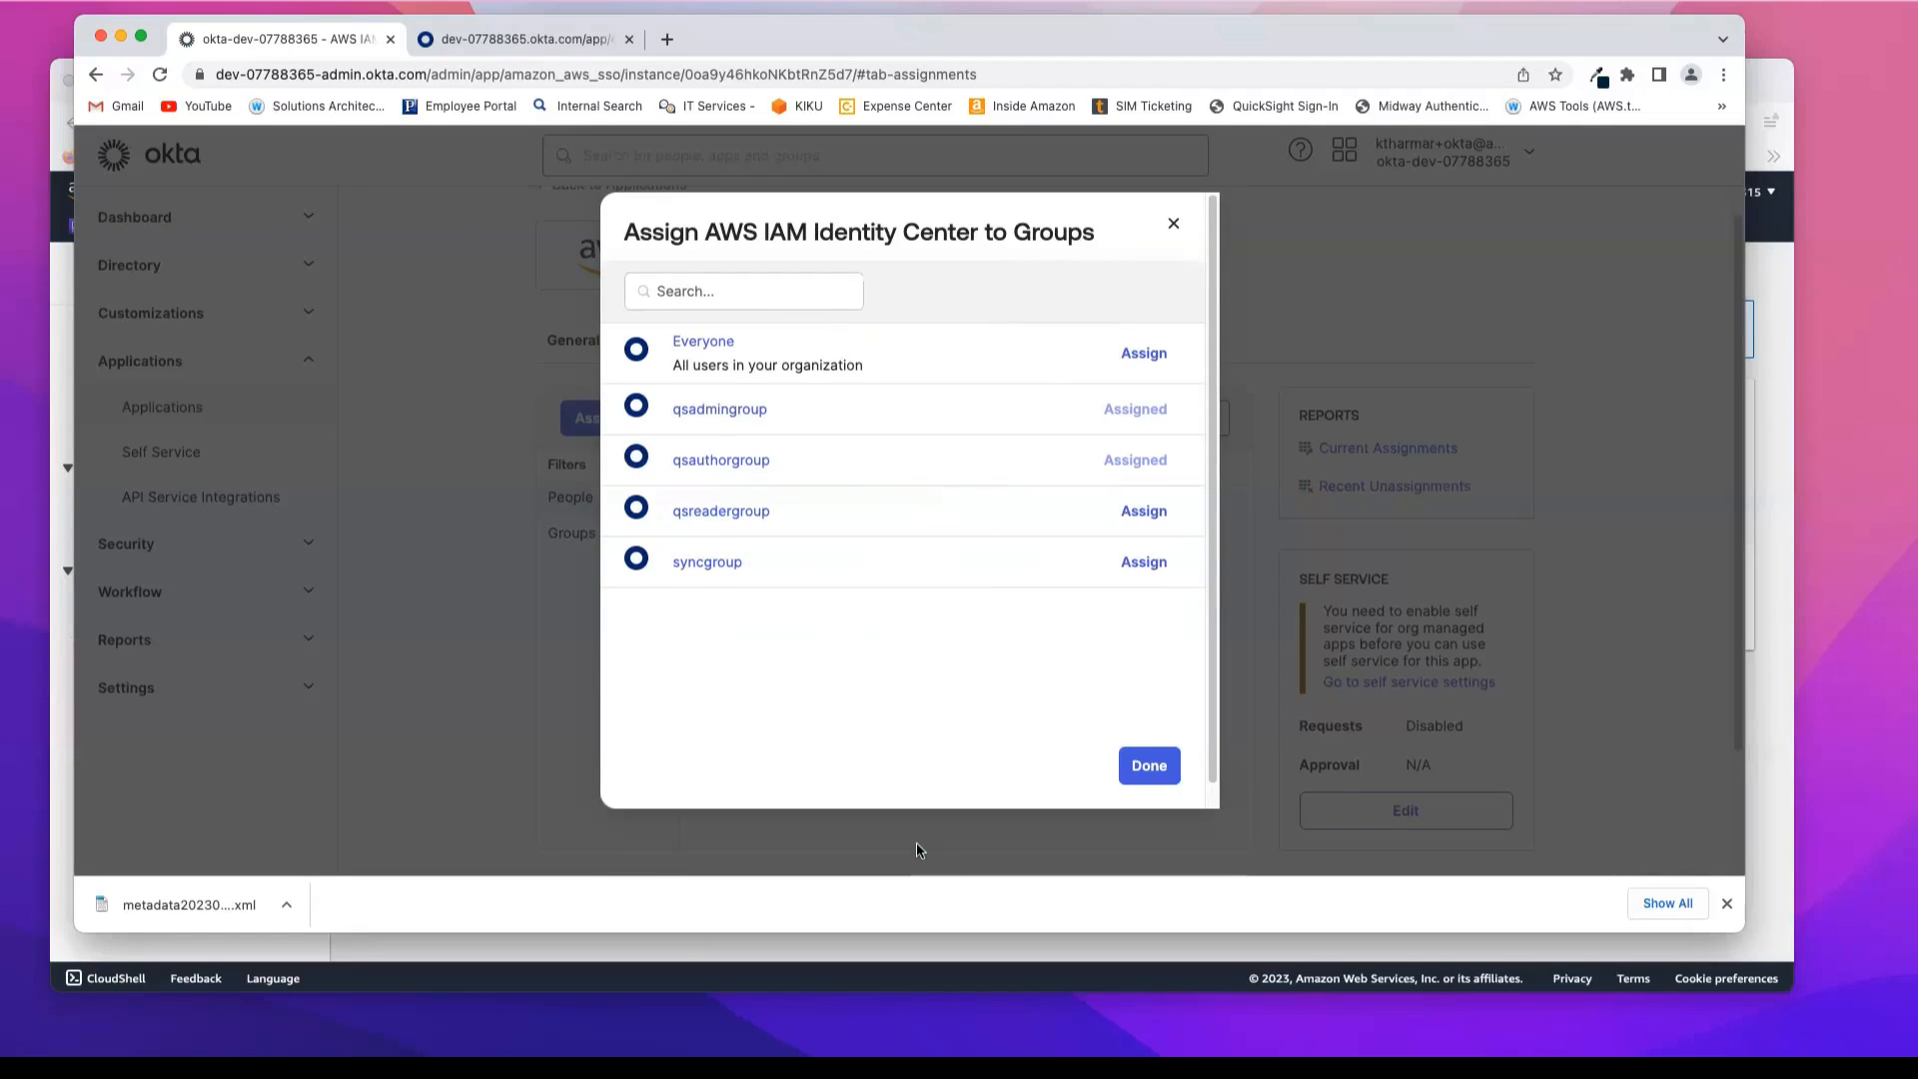
{"action": "left_click", "coordinate": [1147, 511]}
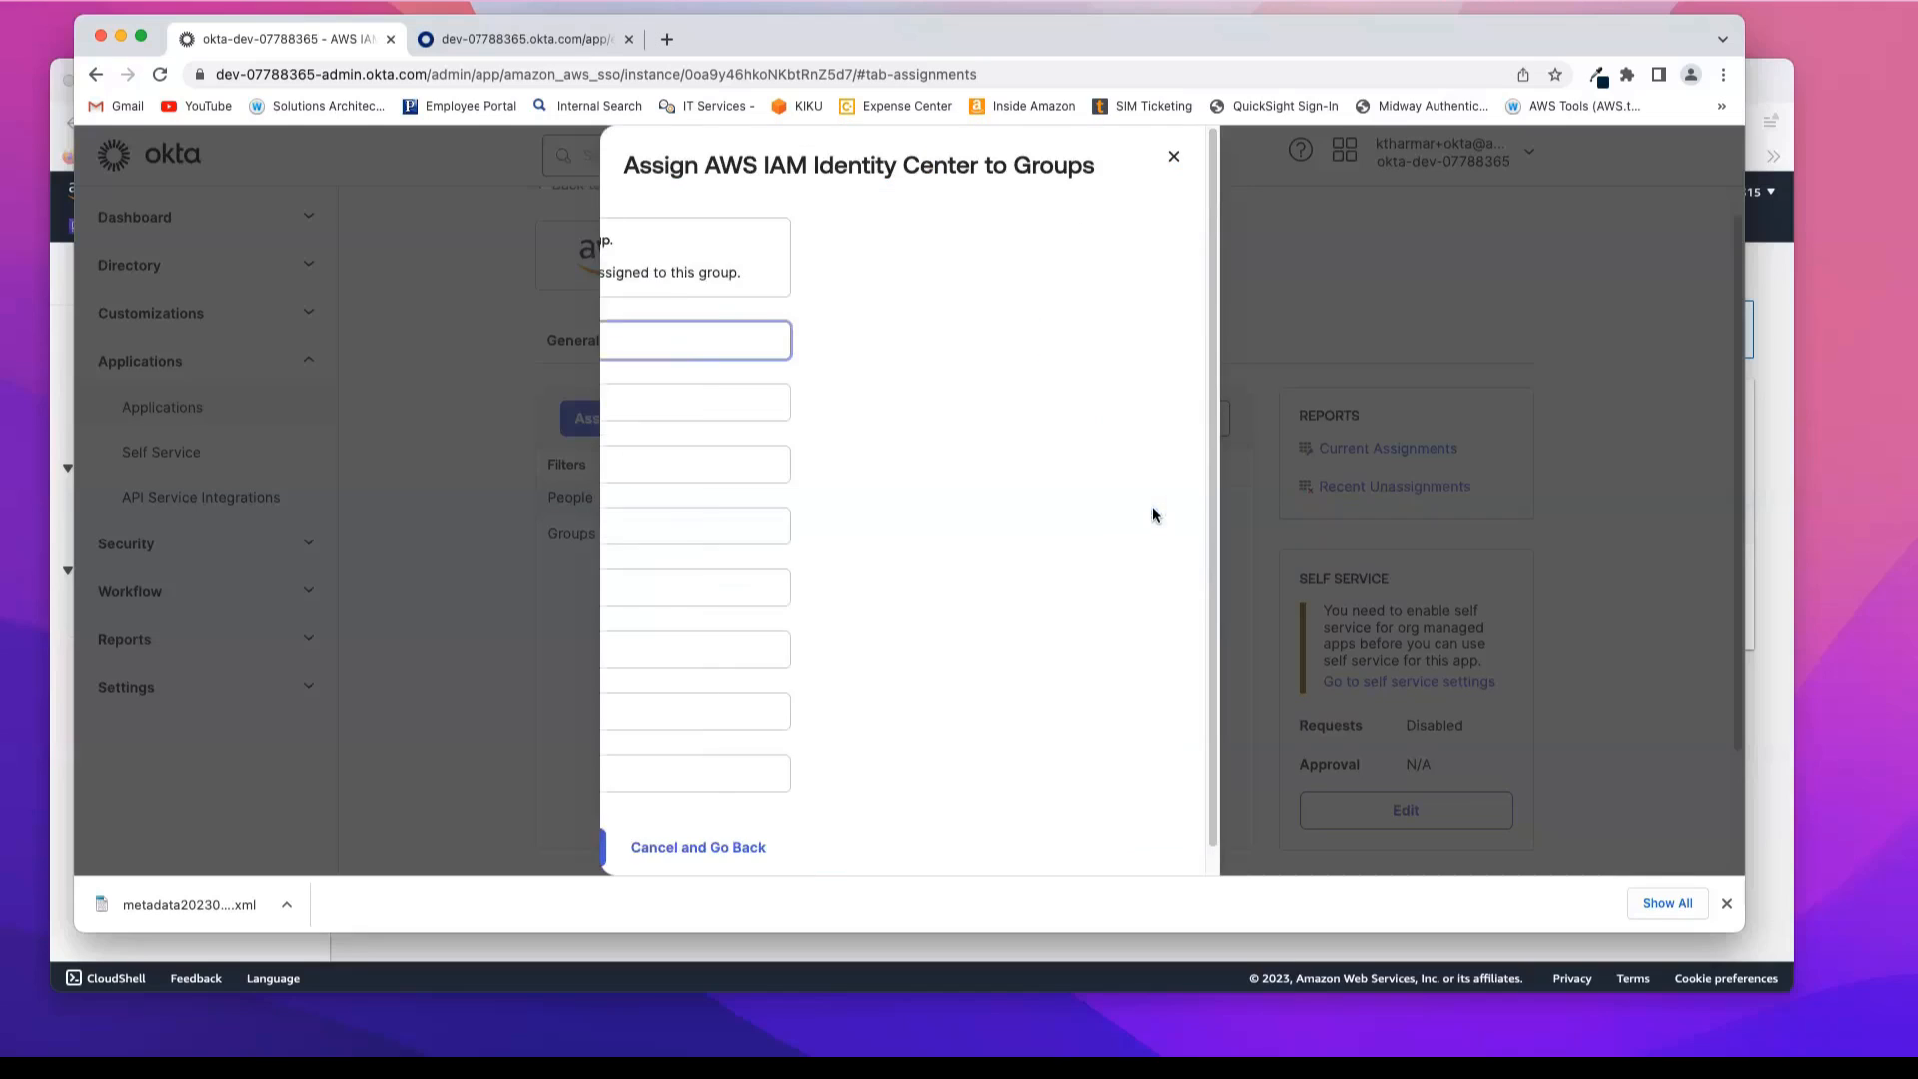
{"action": "left_click", "coordinate": [923, 849]}
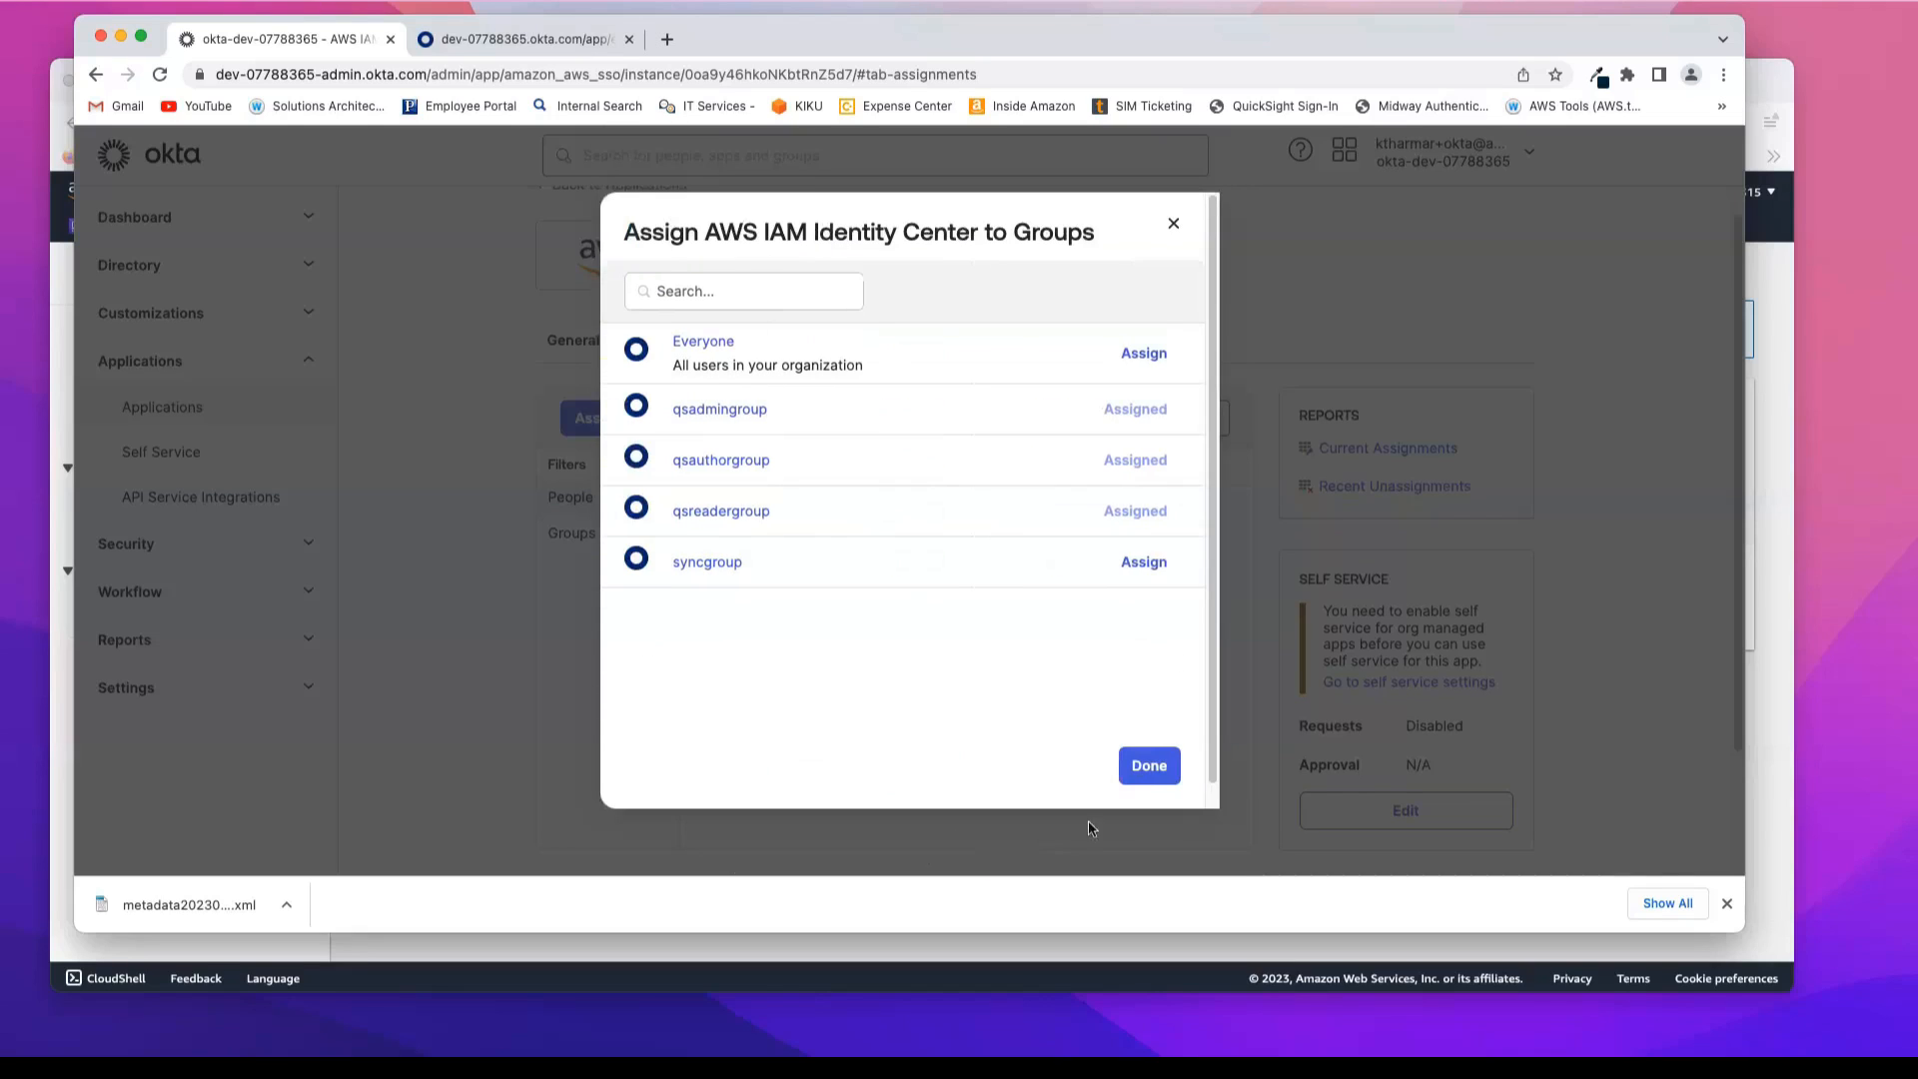
Step: Finish the group assignment and review the people and groups assigned to the AWS IAM Identity Center application
{"action": "left_click", "coordinate": [1162, 769]}
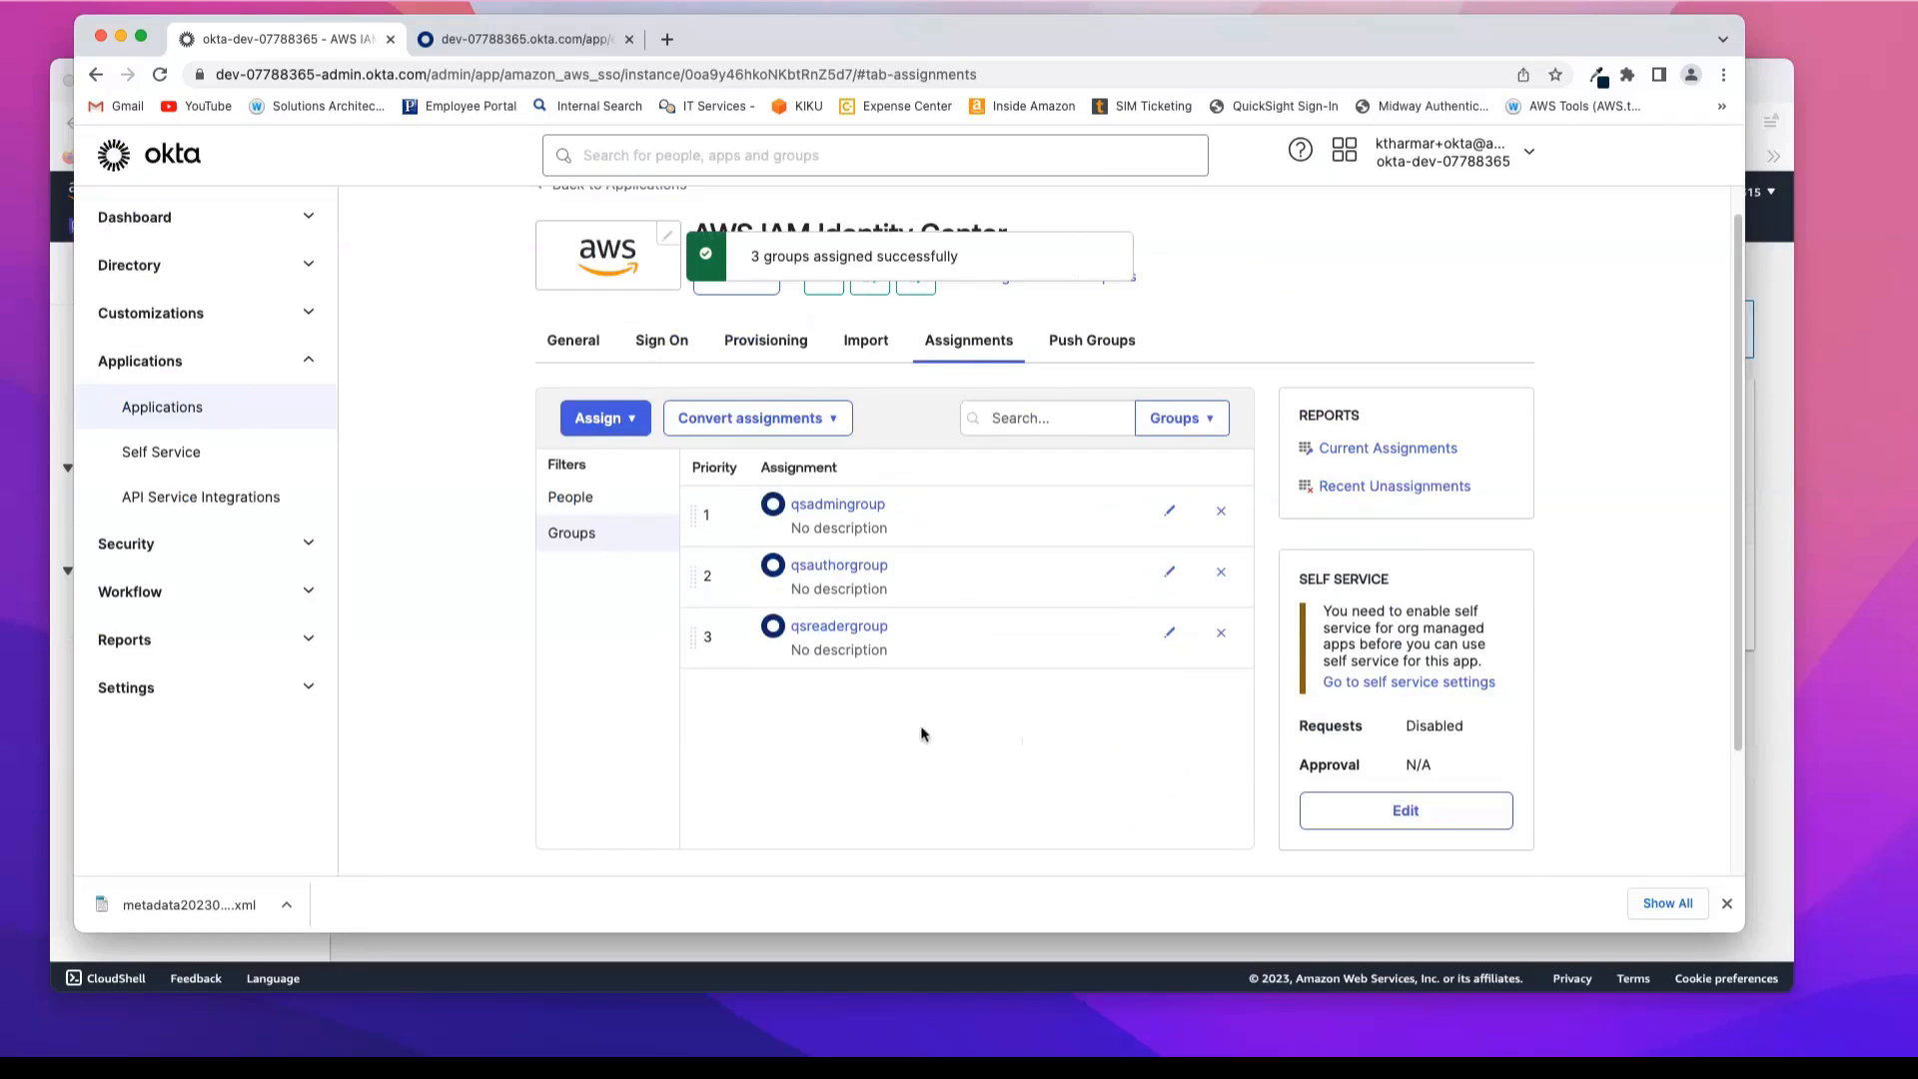
{"action": "scroll", "coordinate": [922, 735], "scroll_direction": "up", "scroll_amount": 1}
{"action": "scroll", "coordinate": [921, 734], "scroll_direction": "down", "scroll_amount": 1}
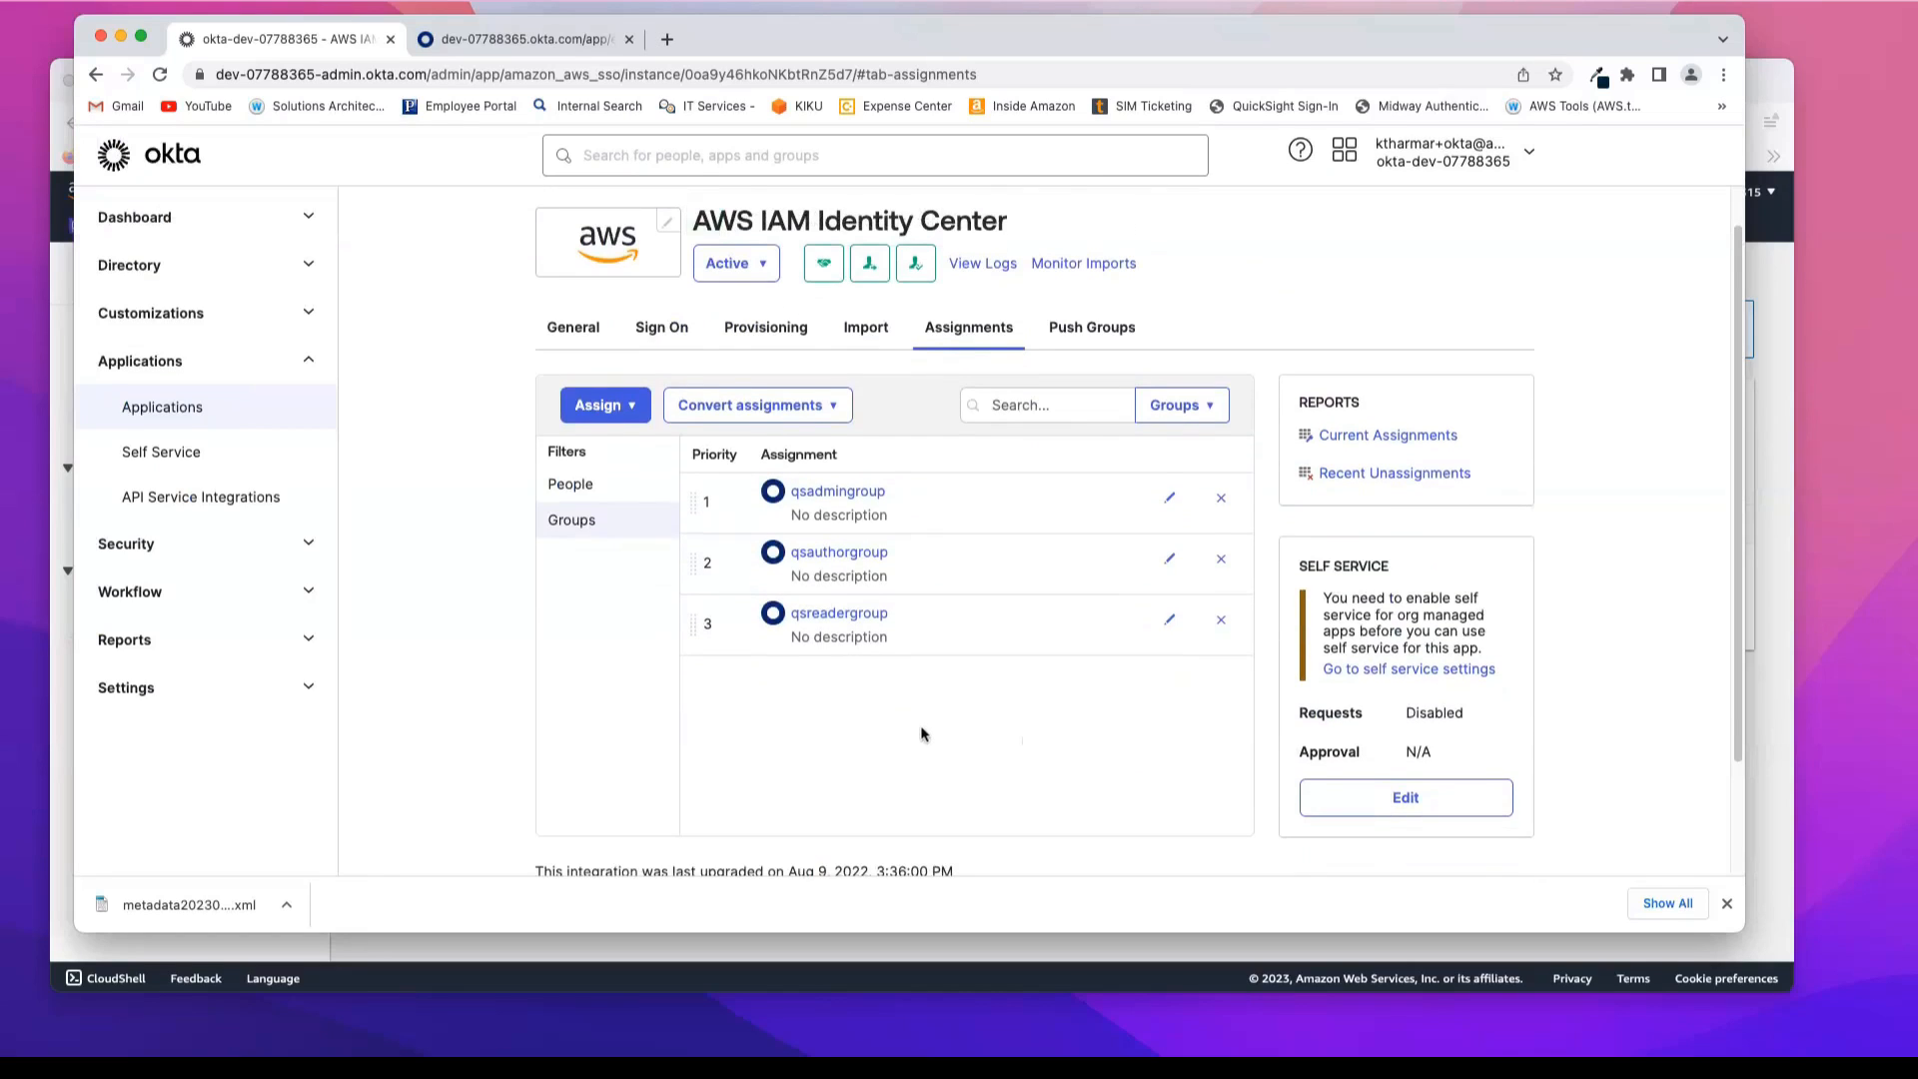
{"action": "left_click", "coordinate": [580, 488]}
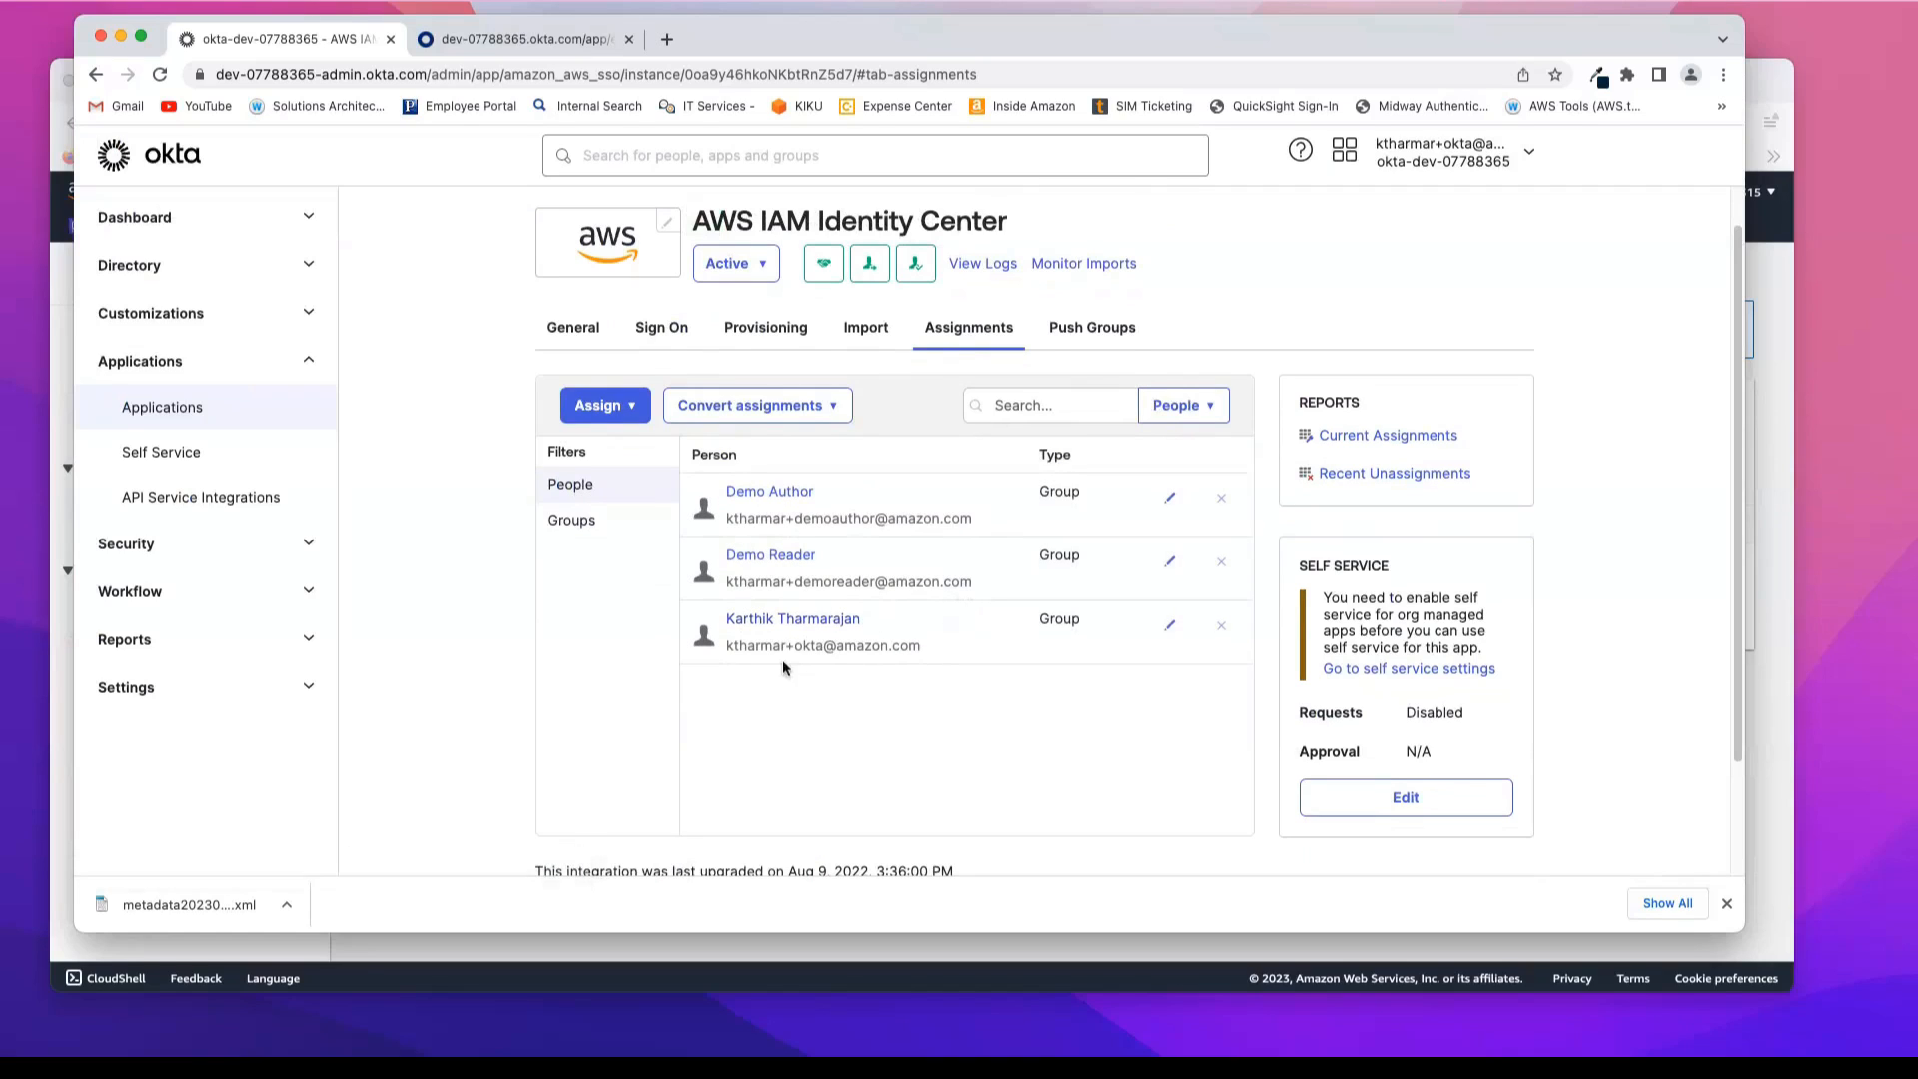
{"action": "left_click", "coordinate": [574, 523]}
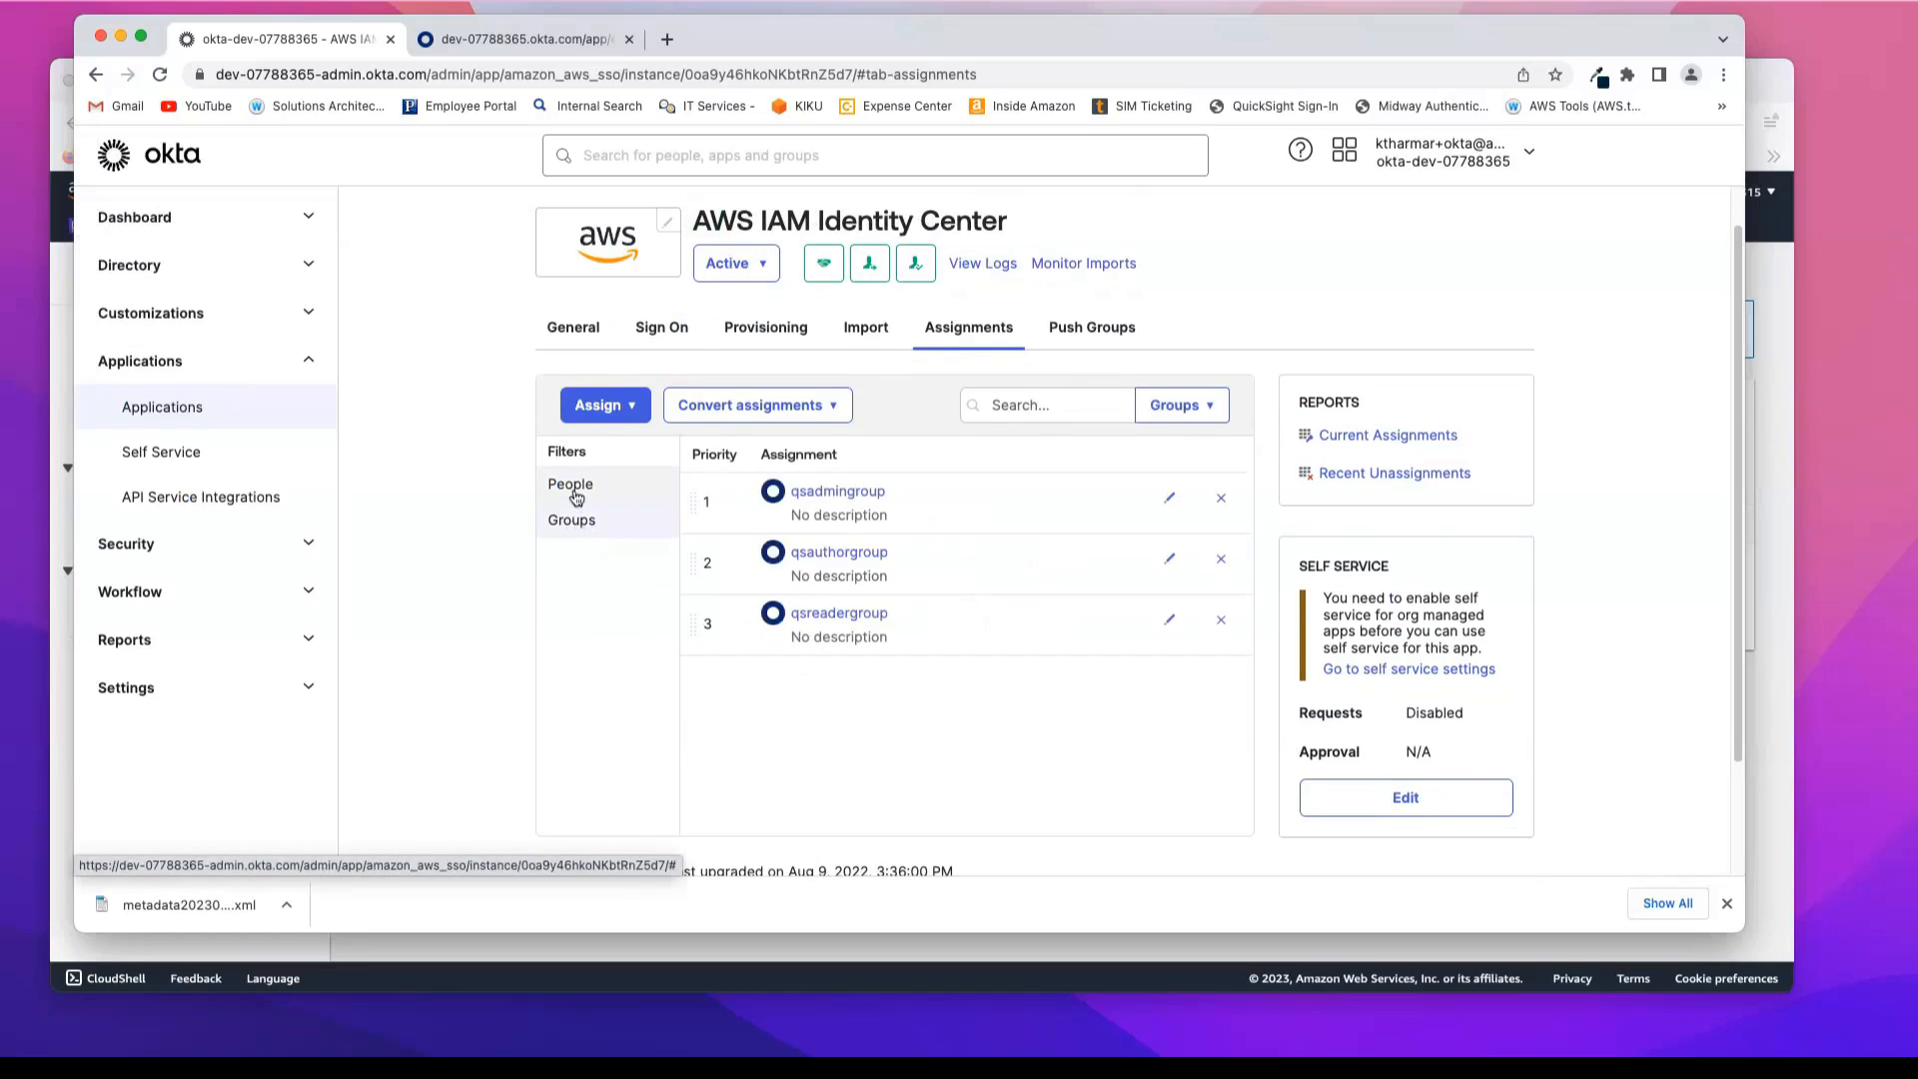
{"action": "left_click", "coordinate": [571, 488]}
{"action": "left_click", "coordinate": [582, 529]}
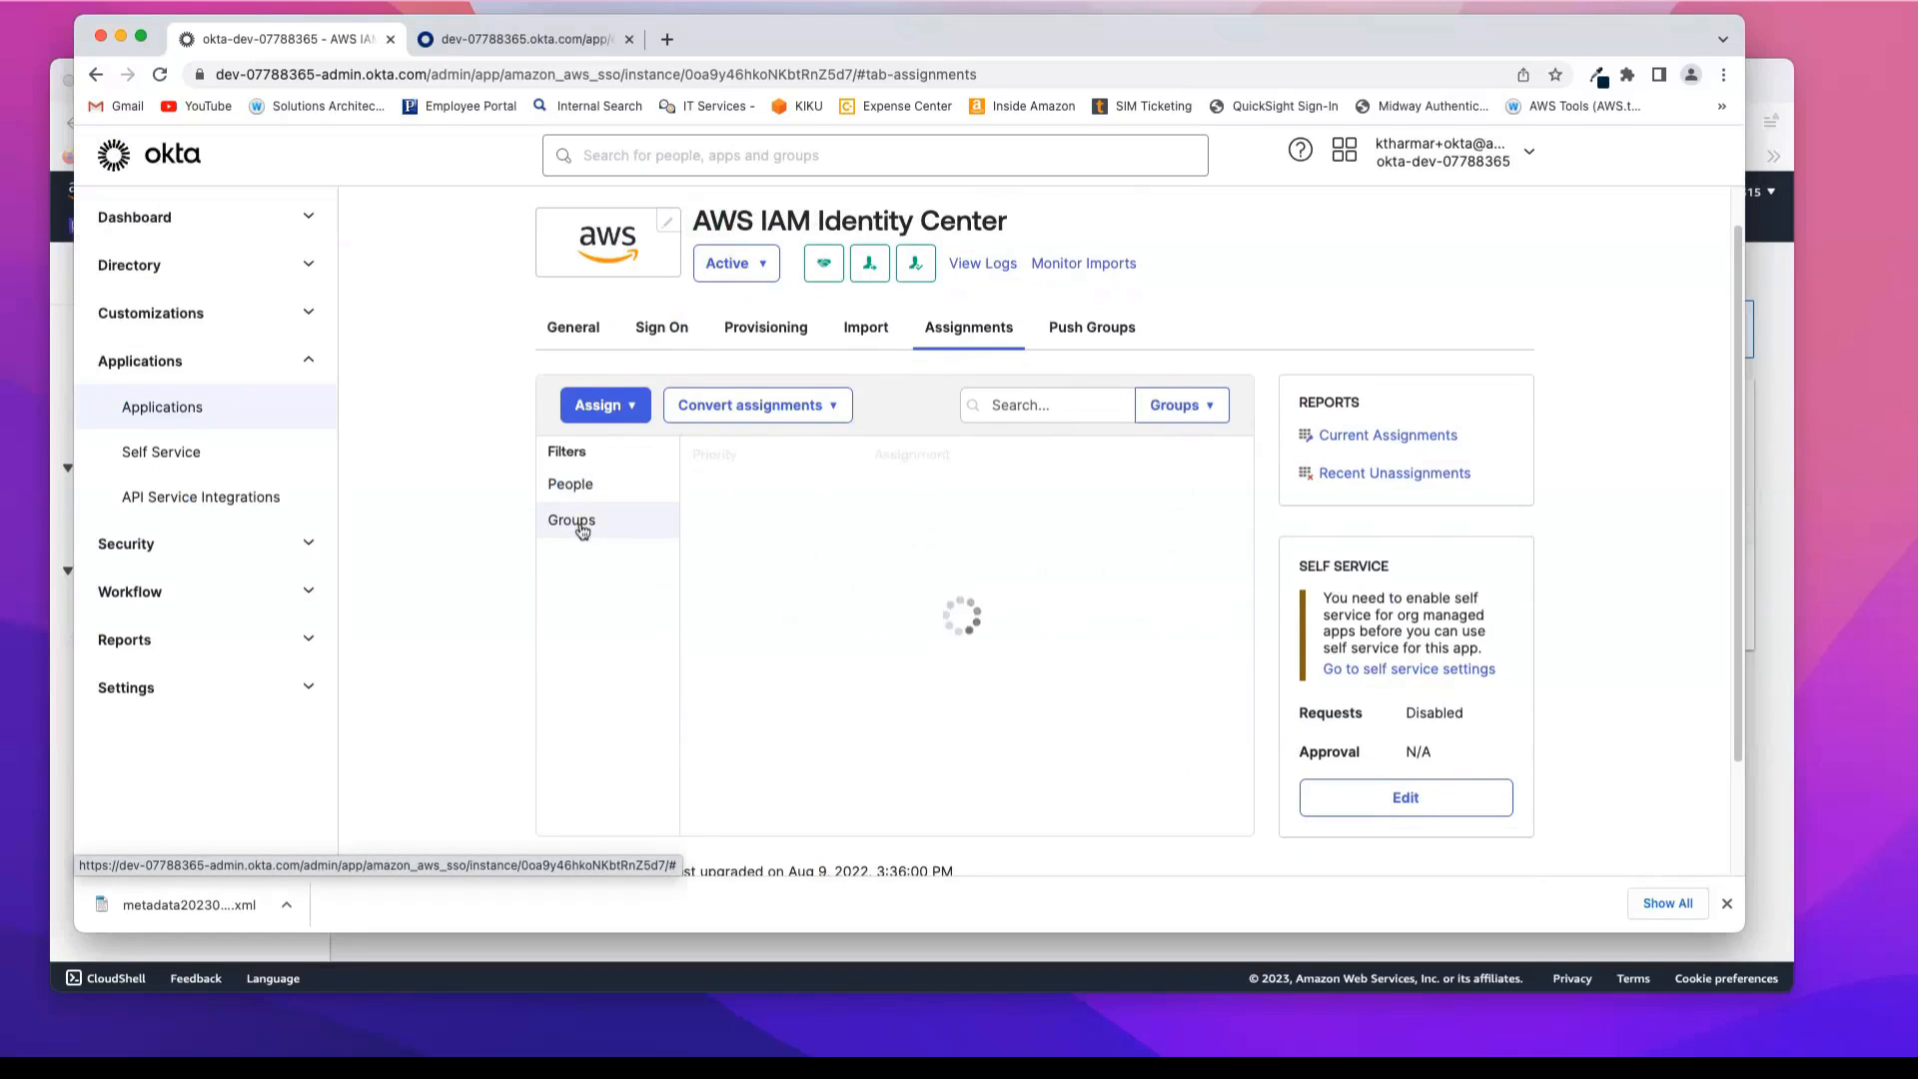
Step: Push qsadmingroup by name to AWS IAM Identity Center as a new group, pushing its memberships immediately
{"action": "left_click", "coordinate": [1091, 335]}
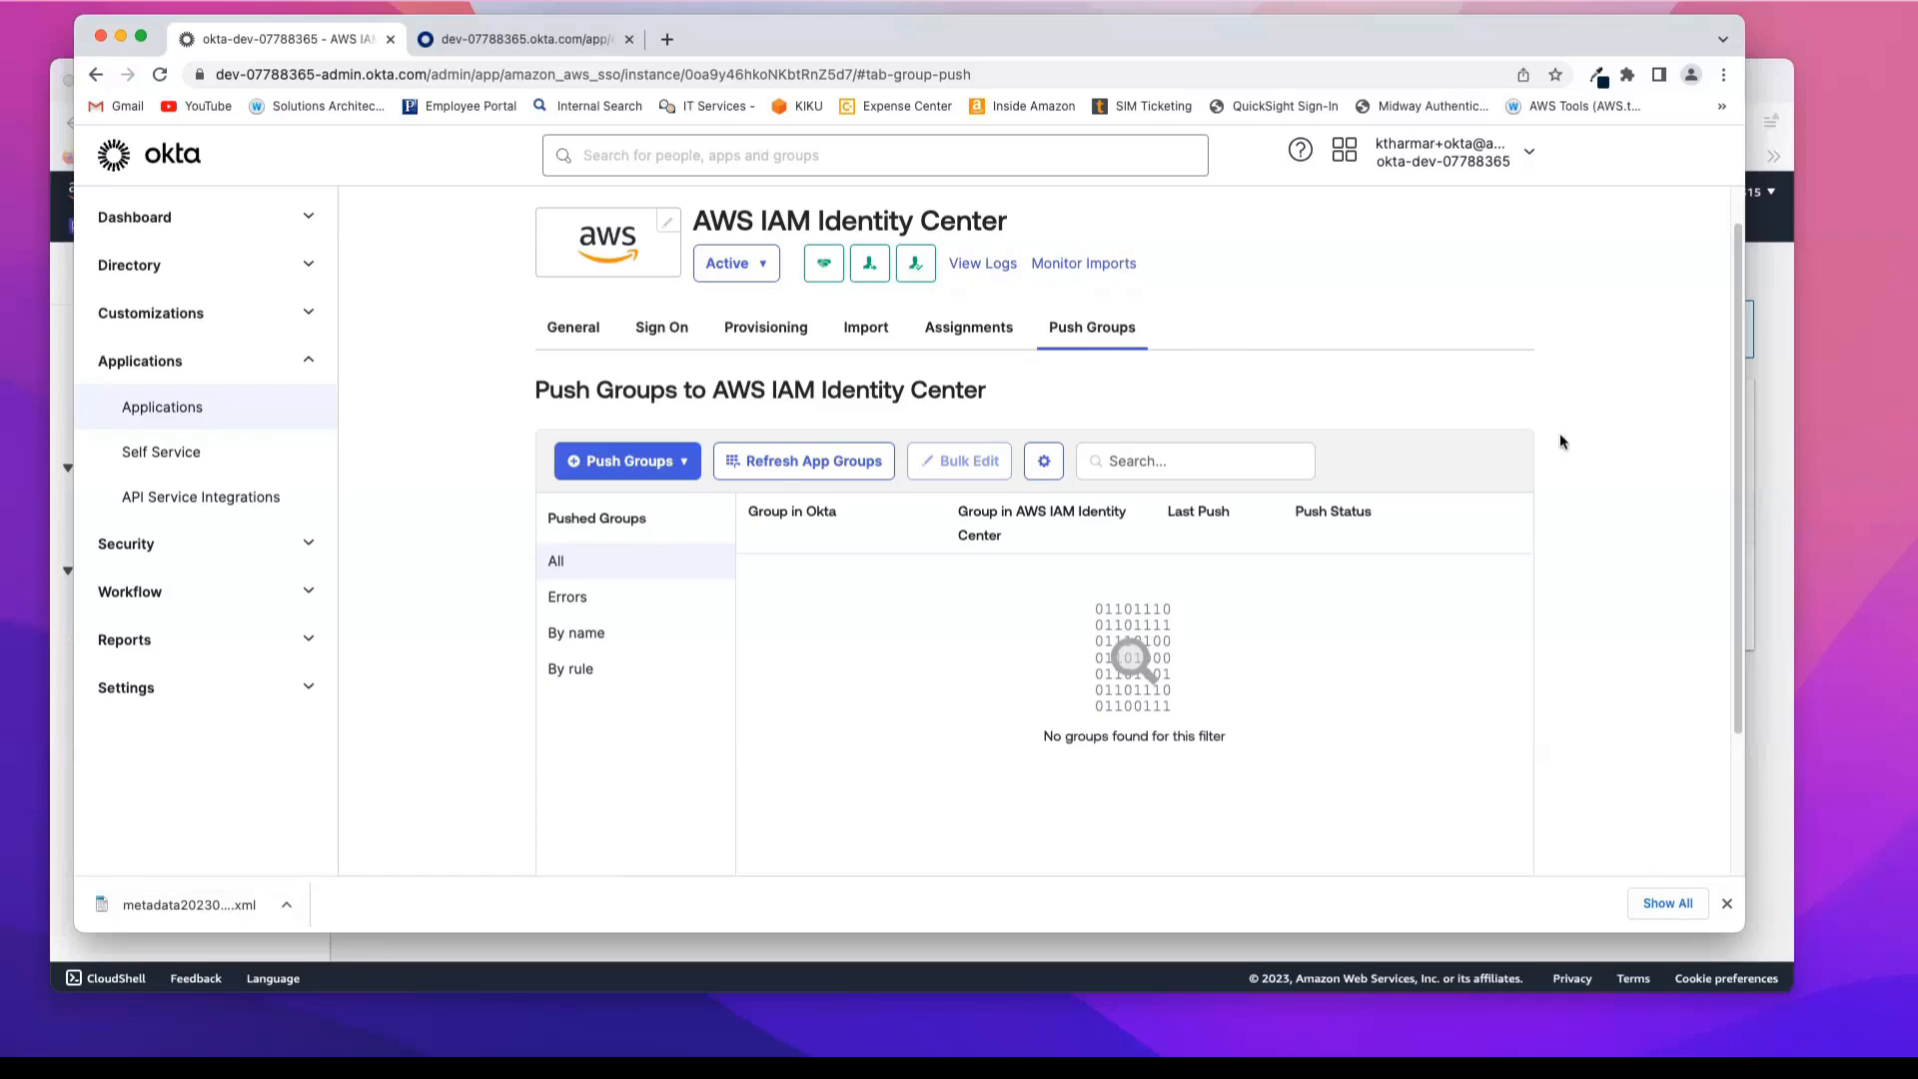
{"action": "left_click", "coordinate": [683, 467]}
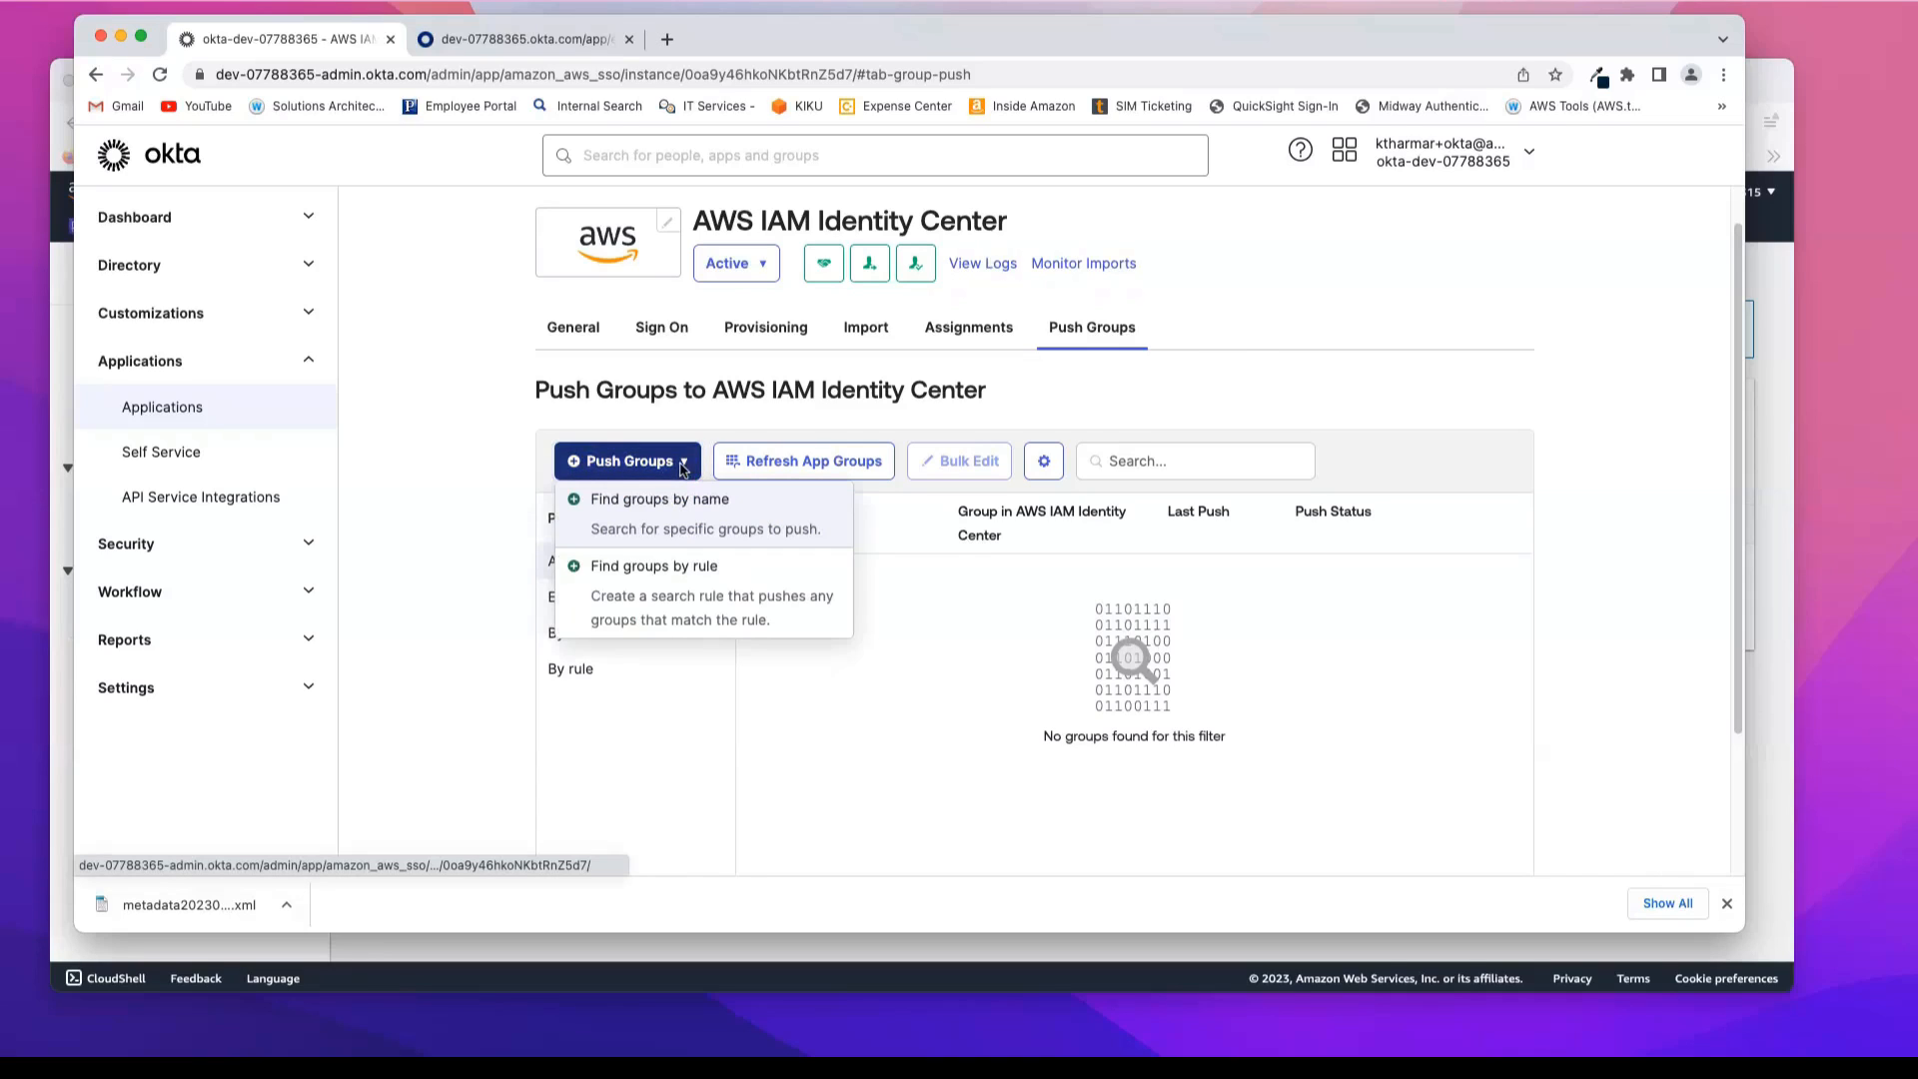
{"action": "left_click", "coordinate": [671, 518]}
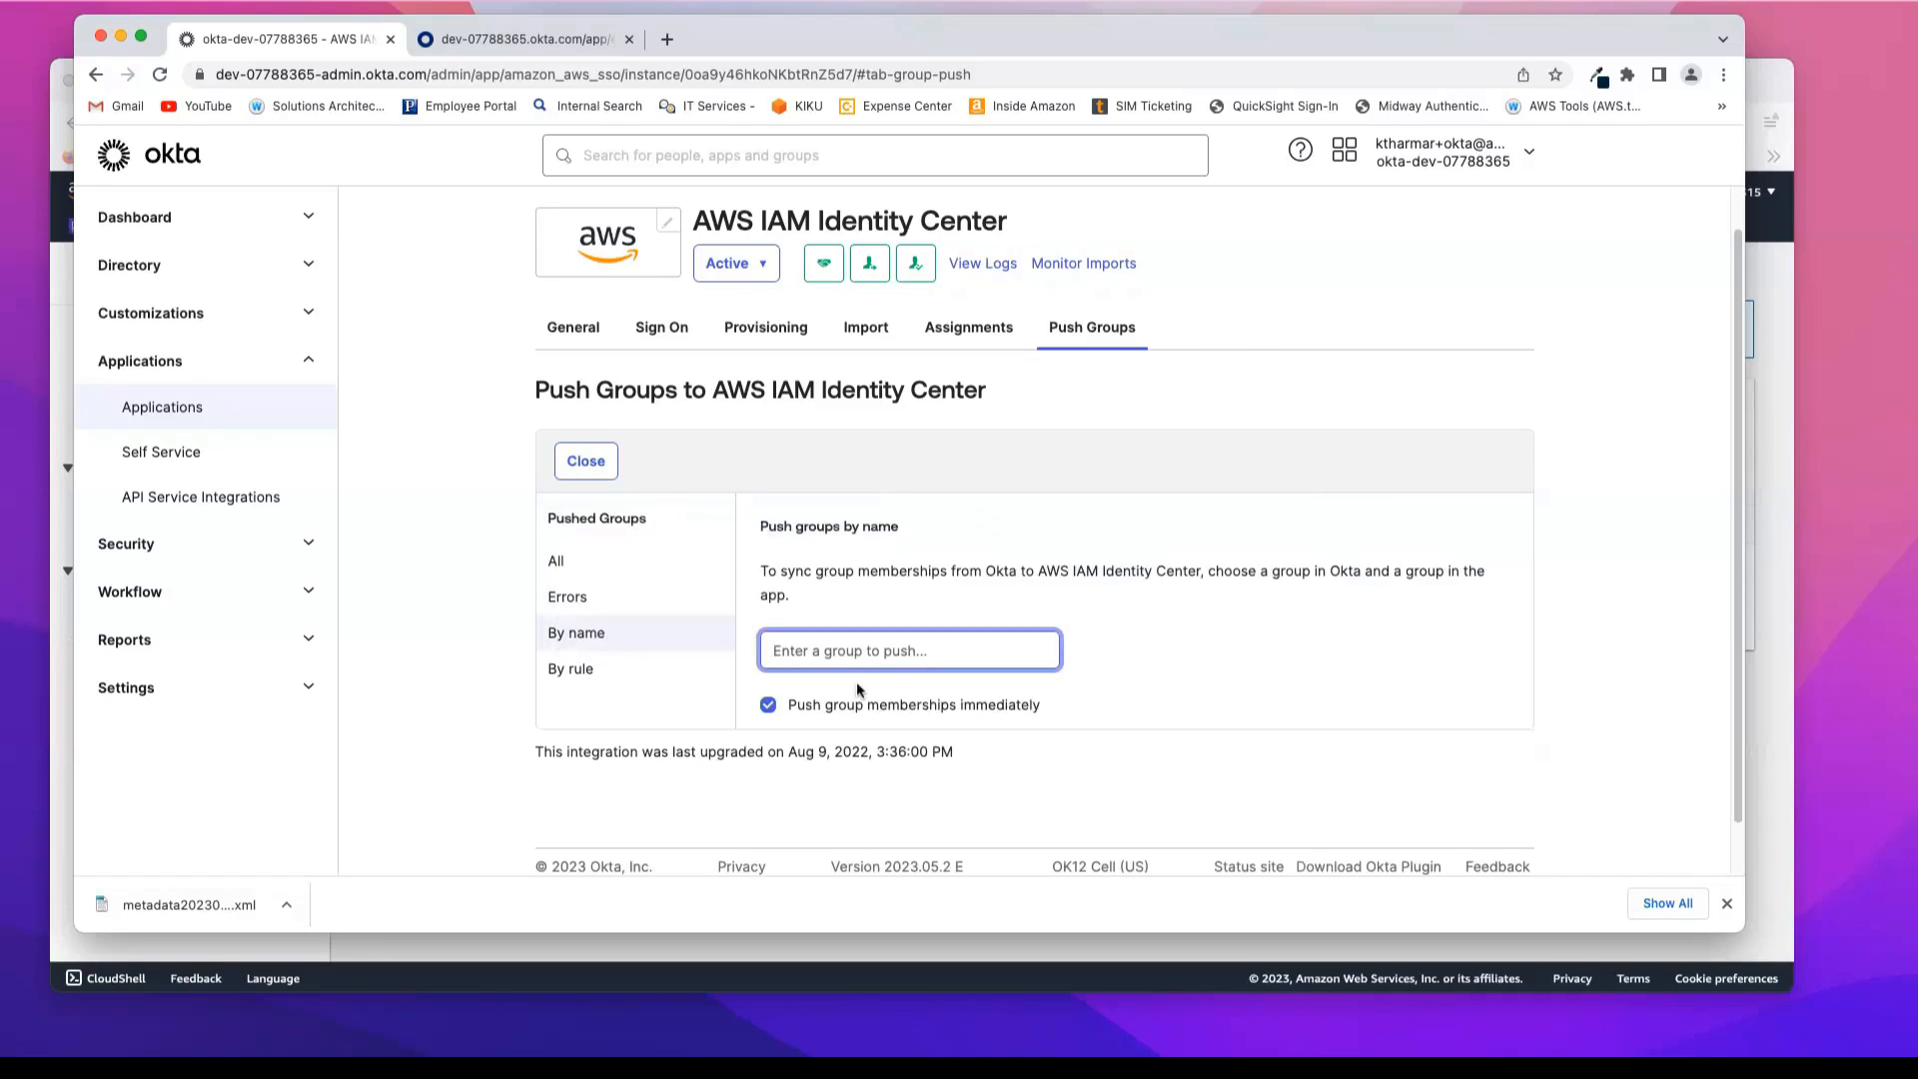
{"action": "type", "text": "qsad"}
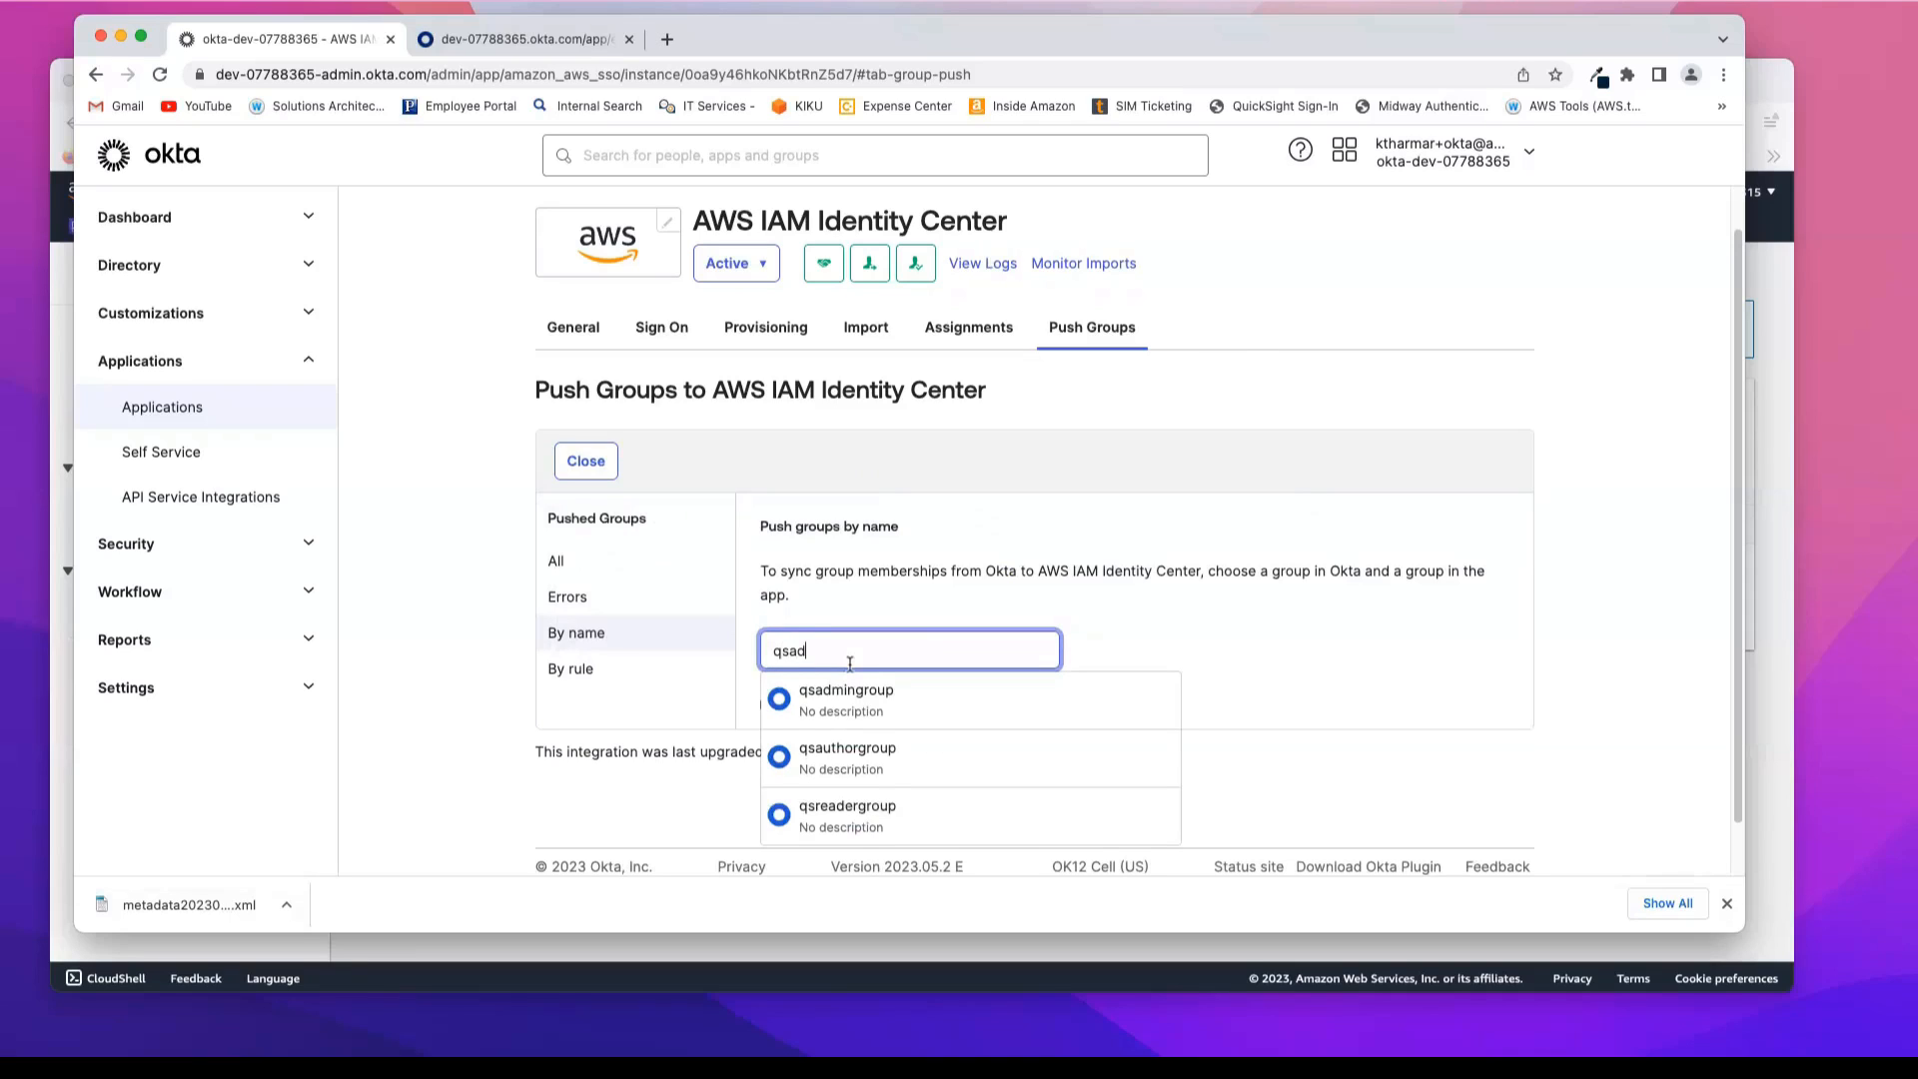
{"action": "left_click", "coordinate": [870, 698]}
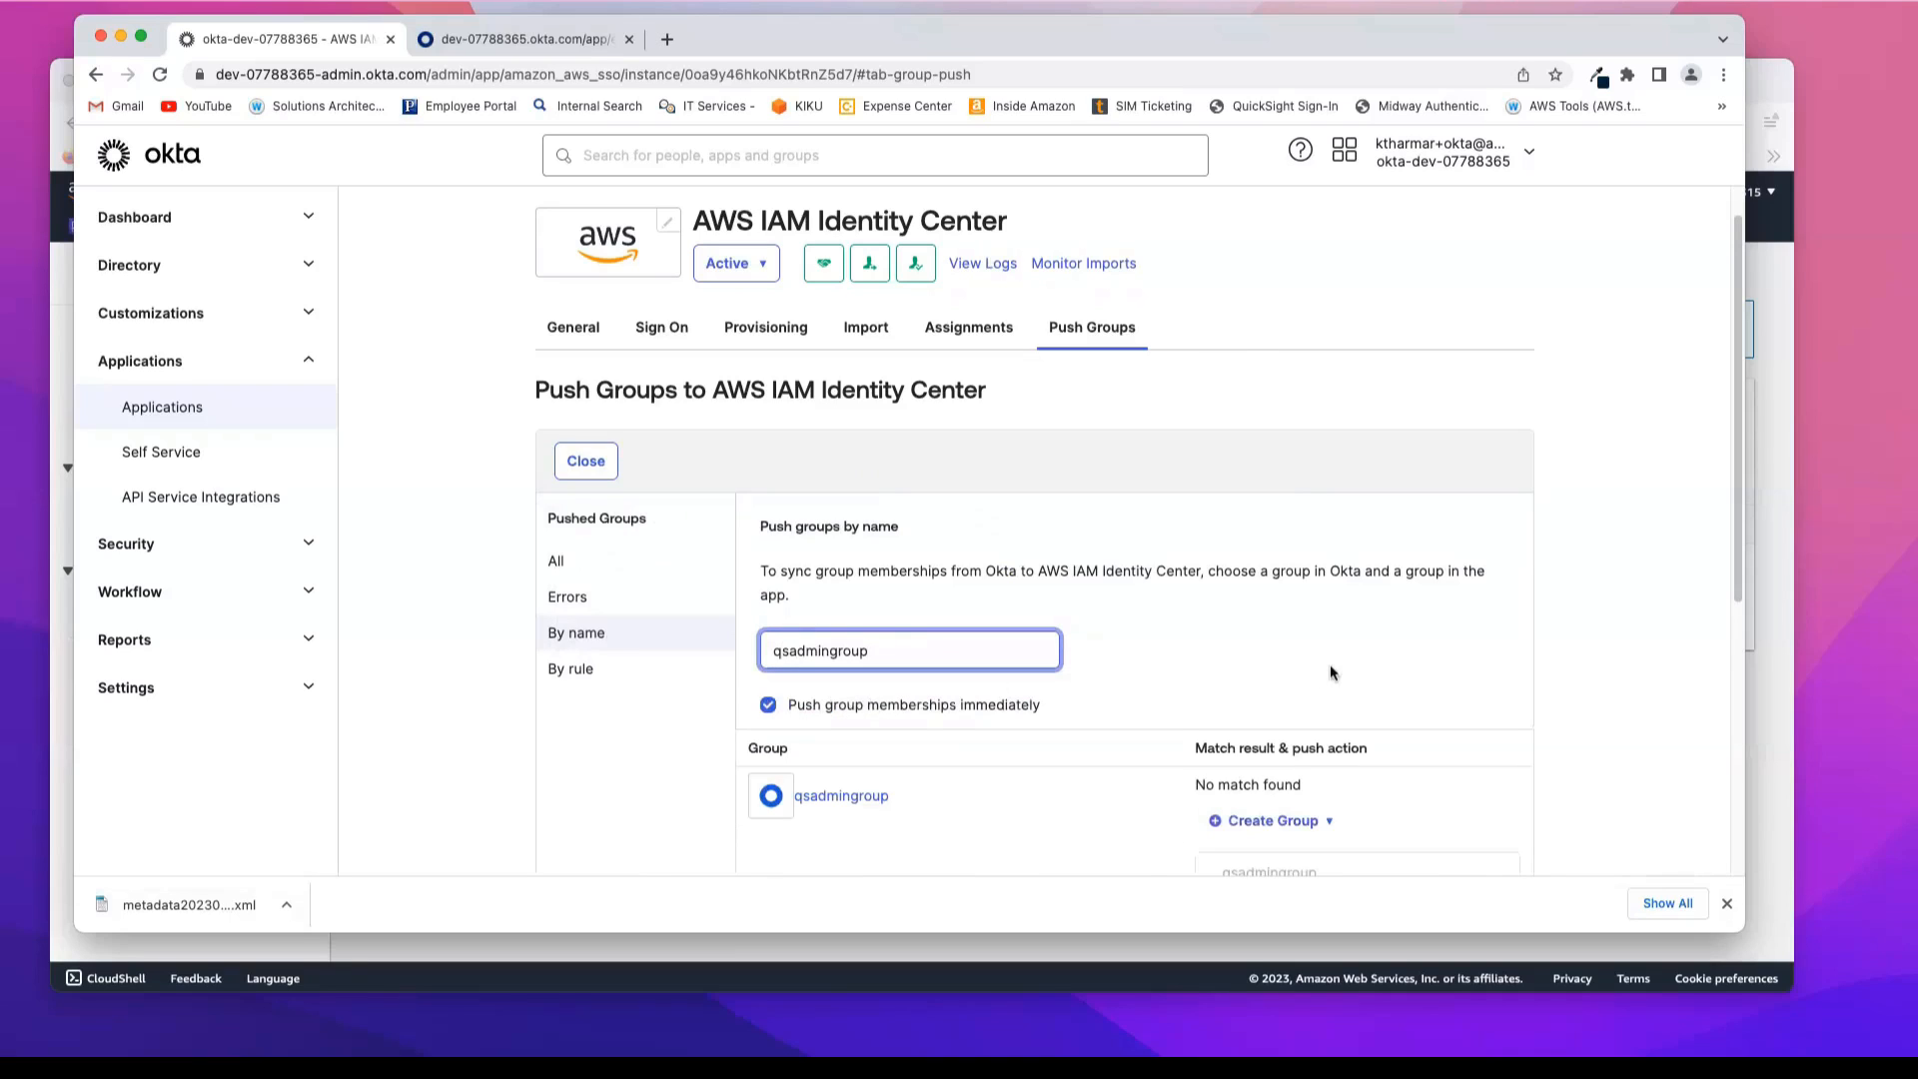
{"action": "scroll", "coordinate": [1329, 663], "scroll_direction": "down", "scroll_amount": 2}
{"action": "scroll", "coordinate": [1329, 664], "scroll_direction": "down", "scroll_amount": 2}
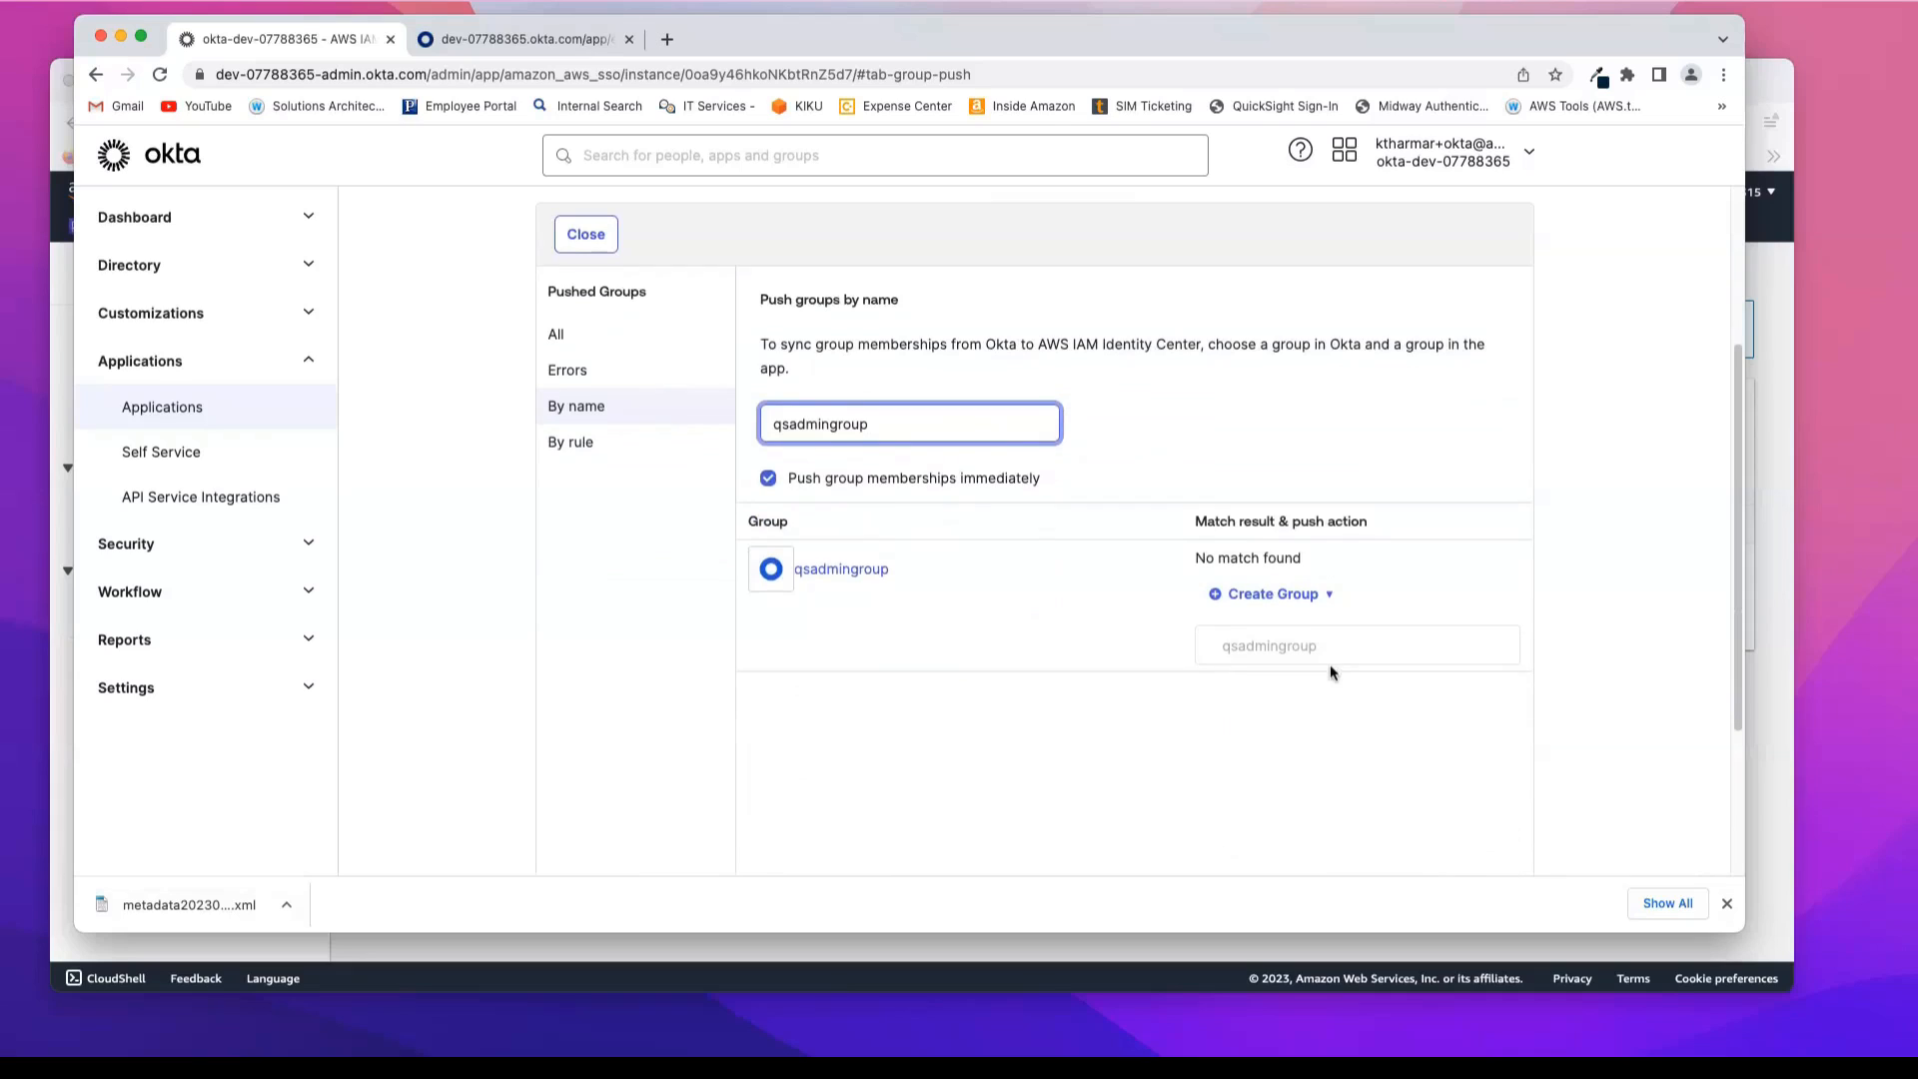
{"action": "scroll", "coordinate": [1328, 664], "scroll_direction": "down", "scroll_amount": 1}
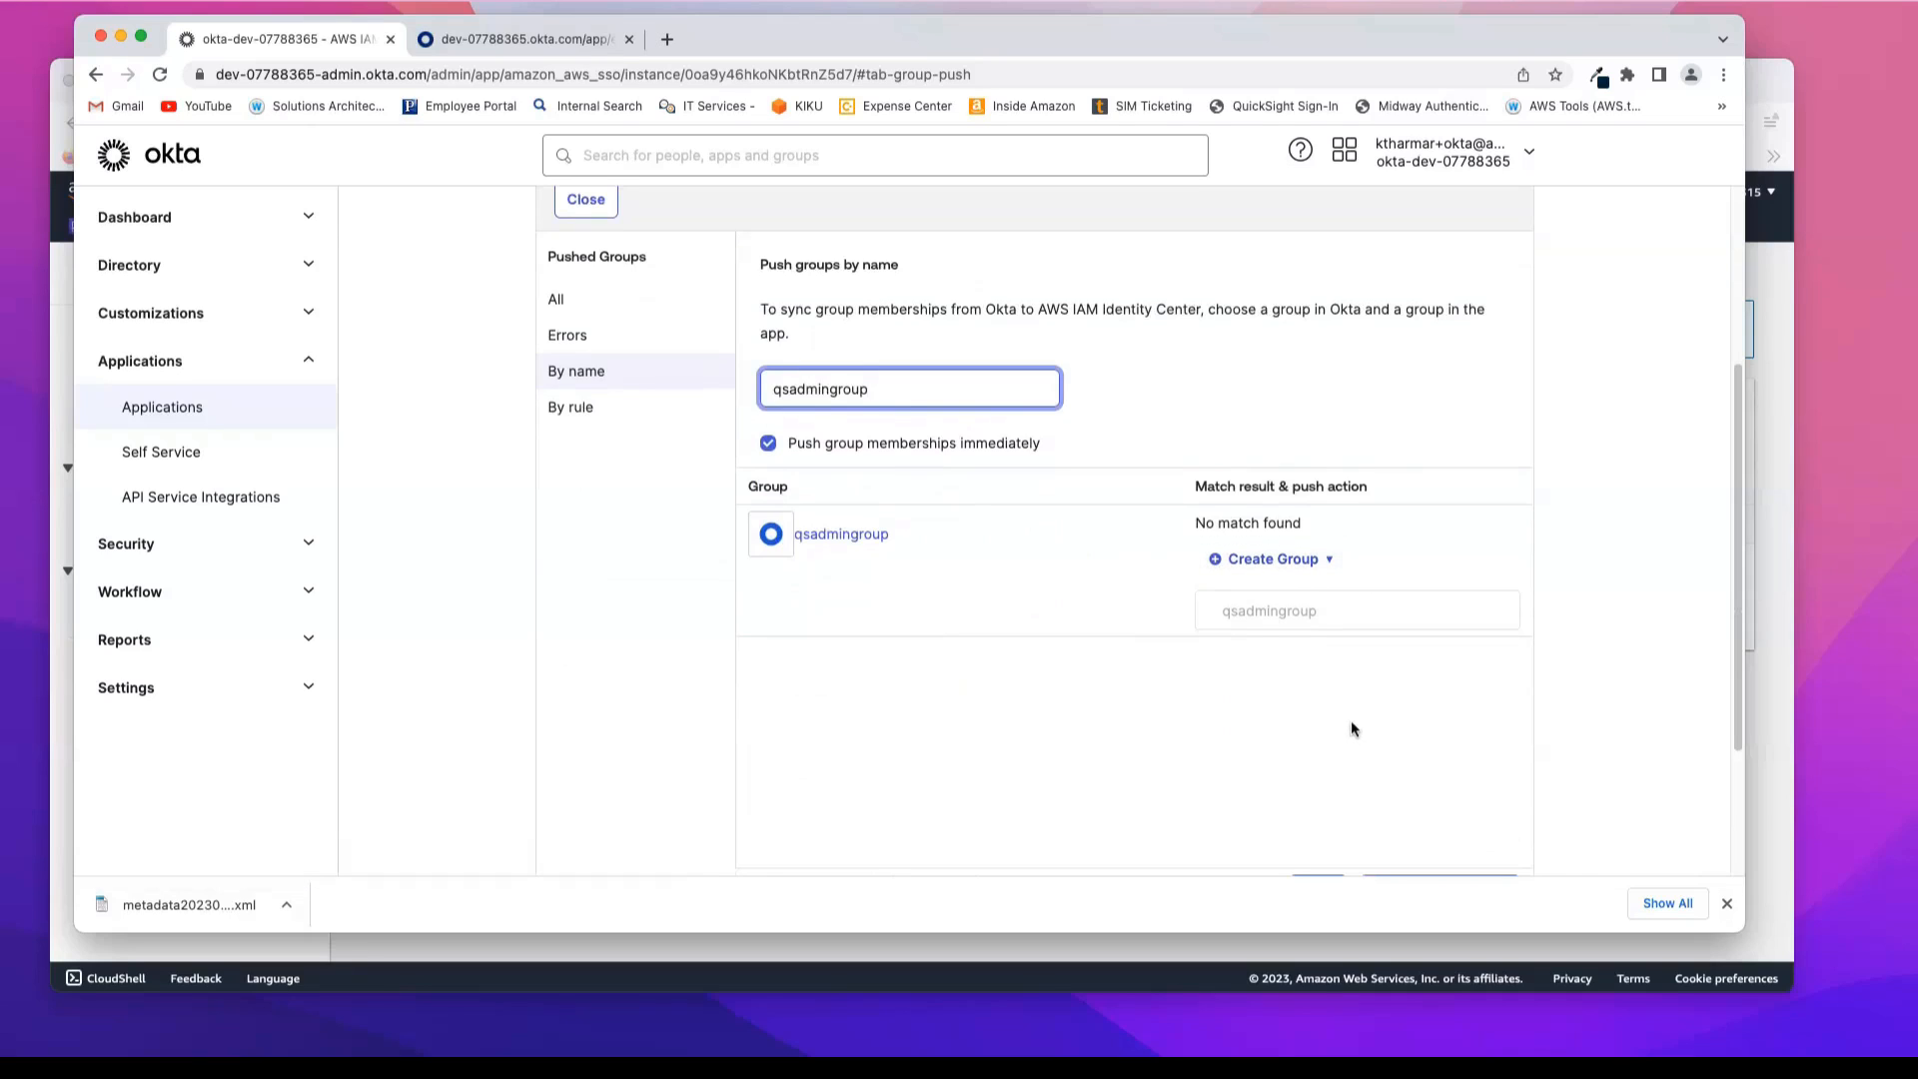
{"action": "scroll", "coordinate": [1351, 729], "scroll_direction": "down", "scroll_amount": 2}
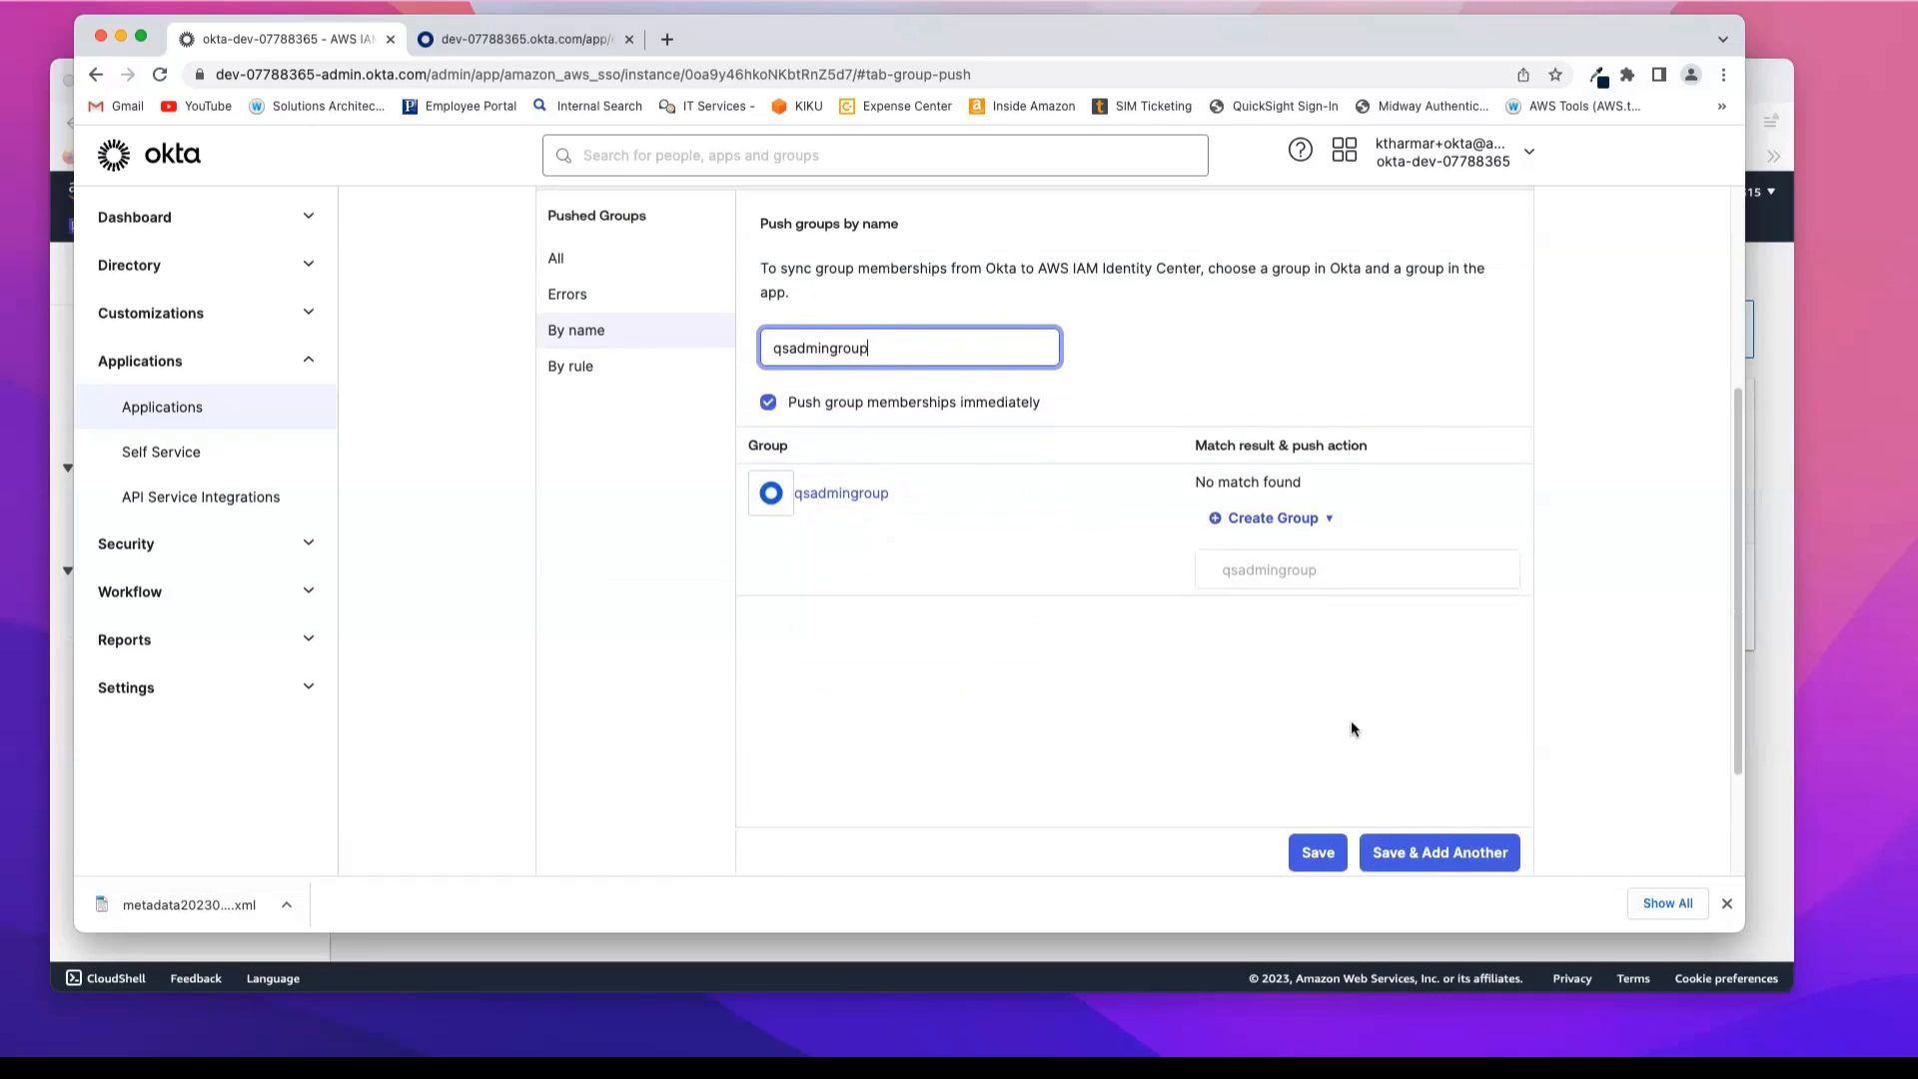
{"action": "left_click", "coordinate": [1319, 835]}
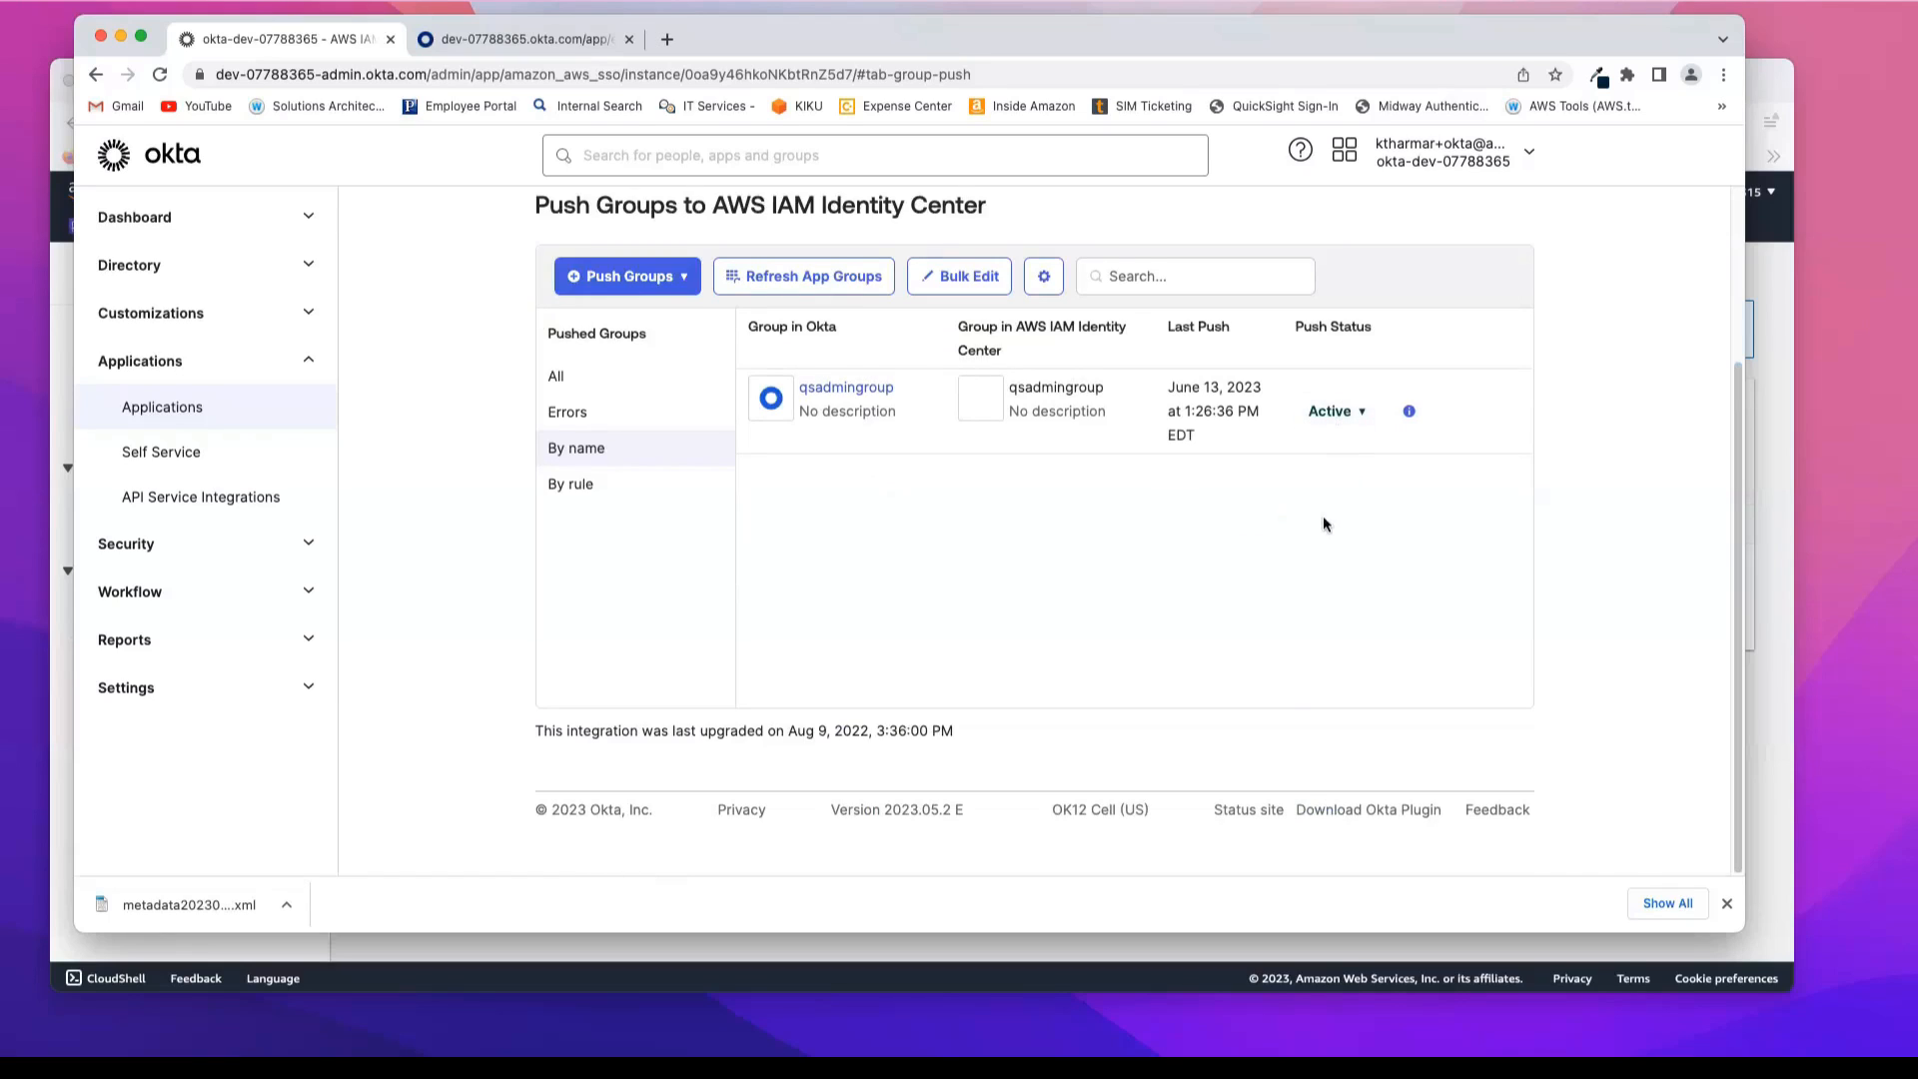
Step: Push qsauthorgroup by name to AWS IAM Identity Center as a new group with immediate membership push
{"action": "left_click", "coordinate": [684, 282]}
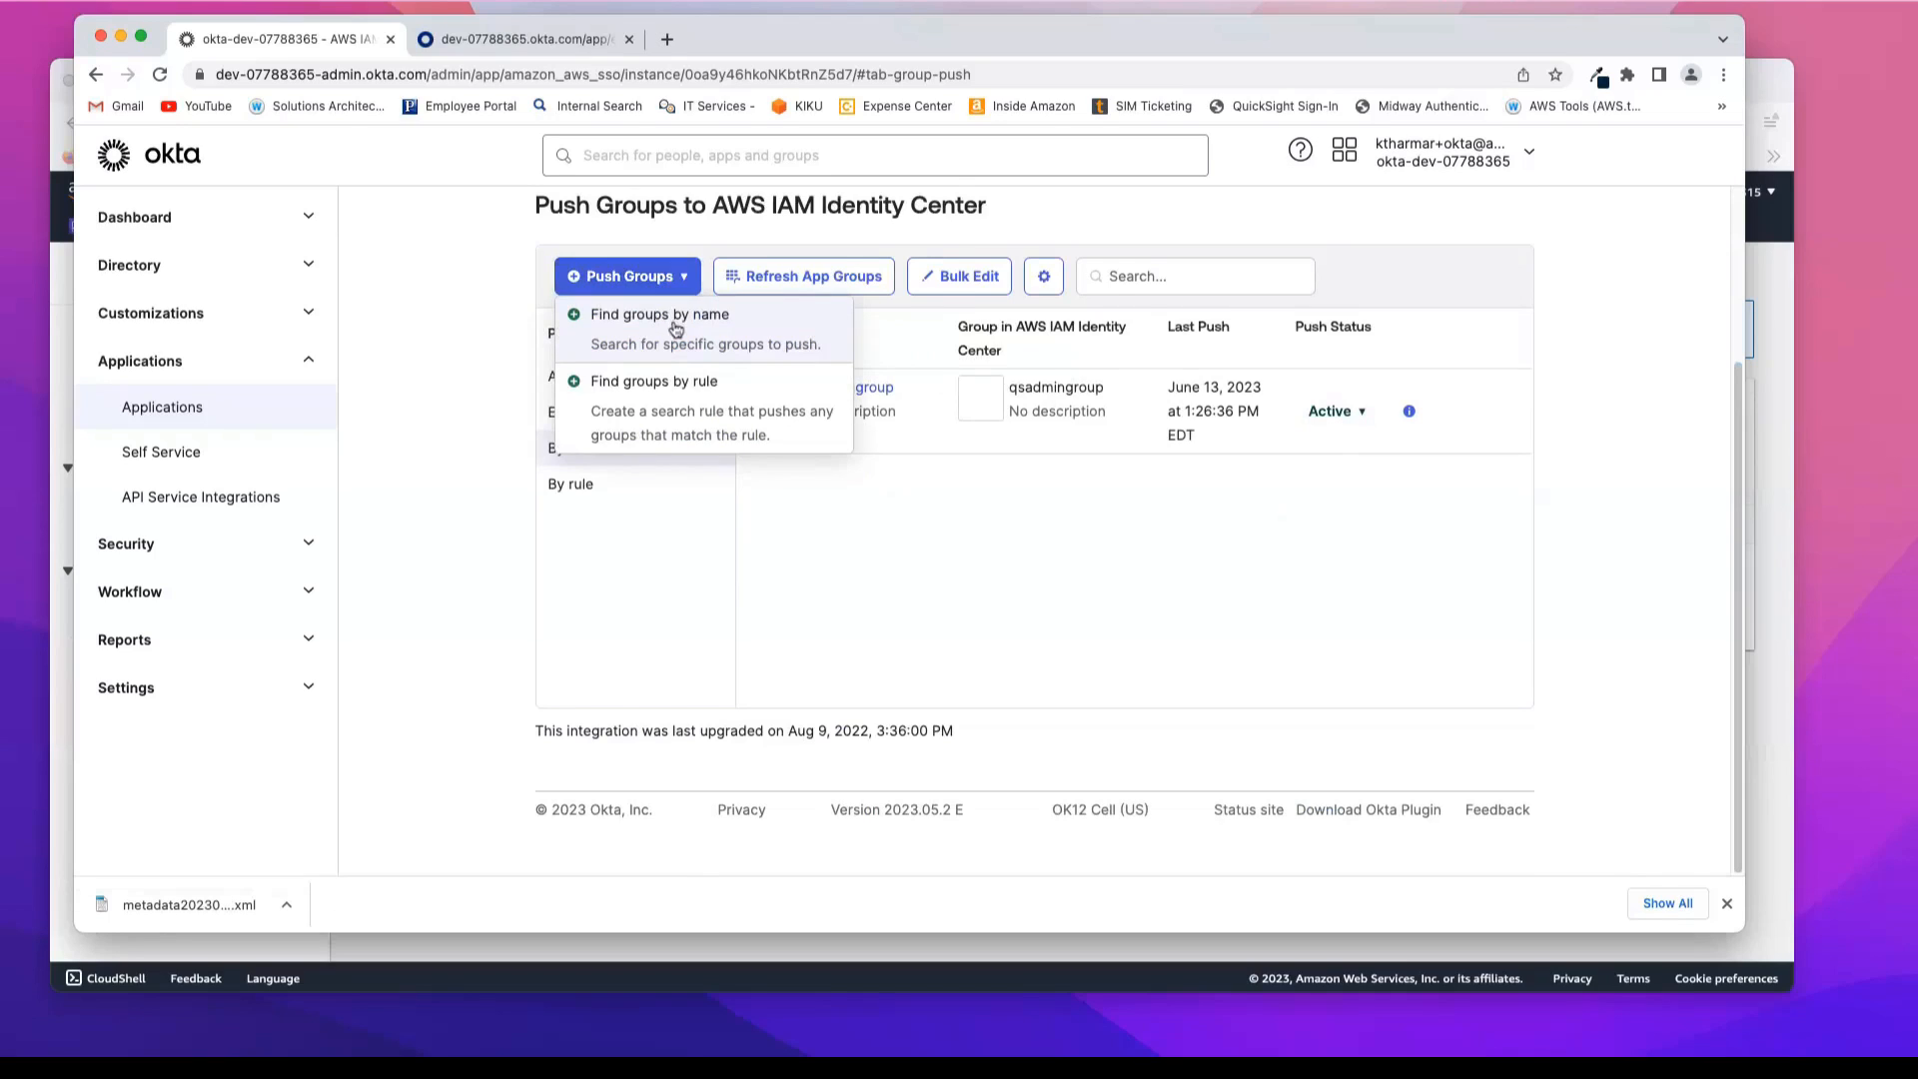
{"action": "left_click", "coordinate": [676, 329]}
{"action": "type", "text": "qs"}
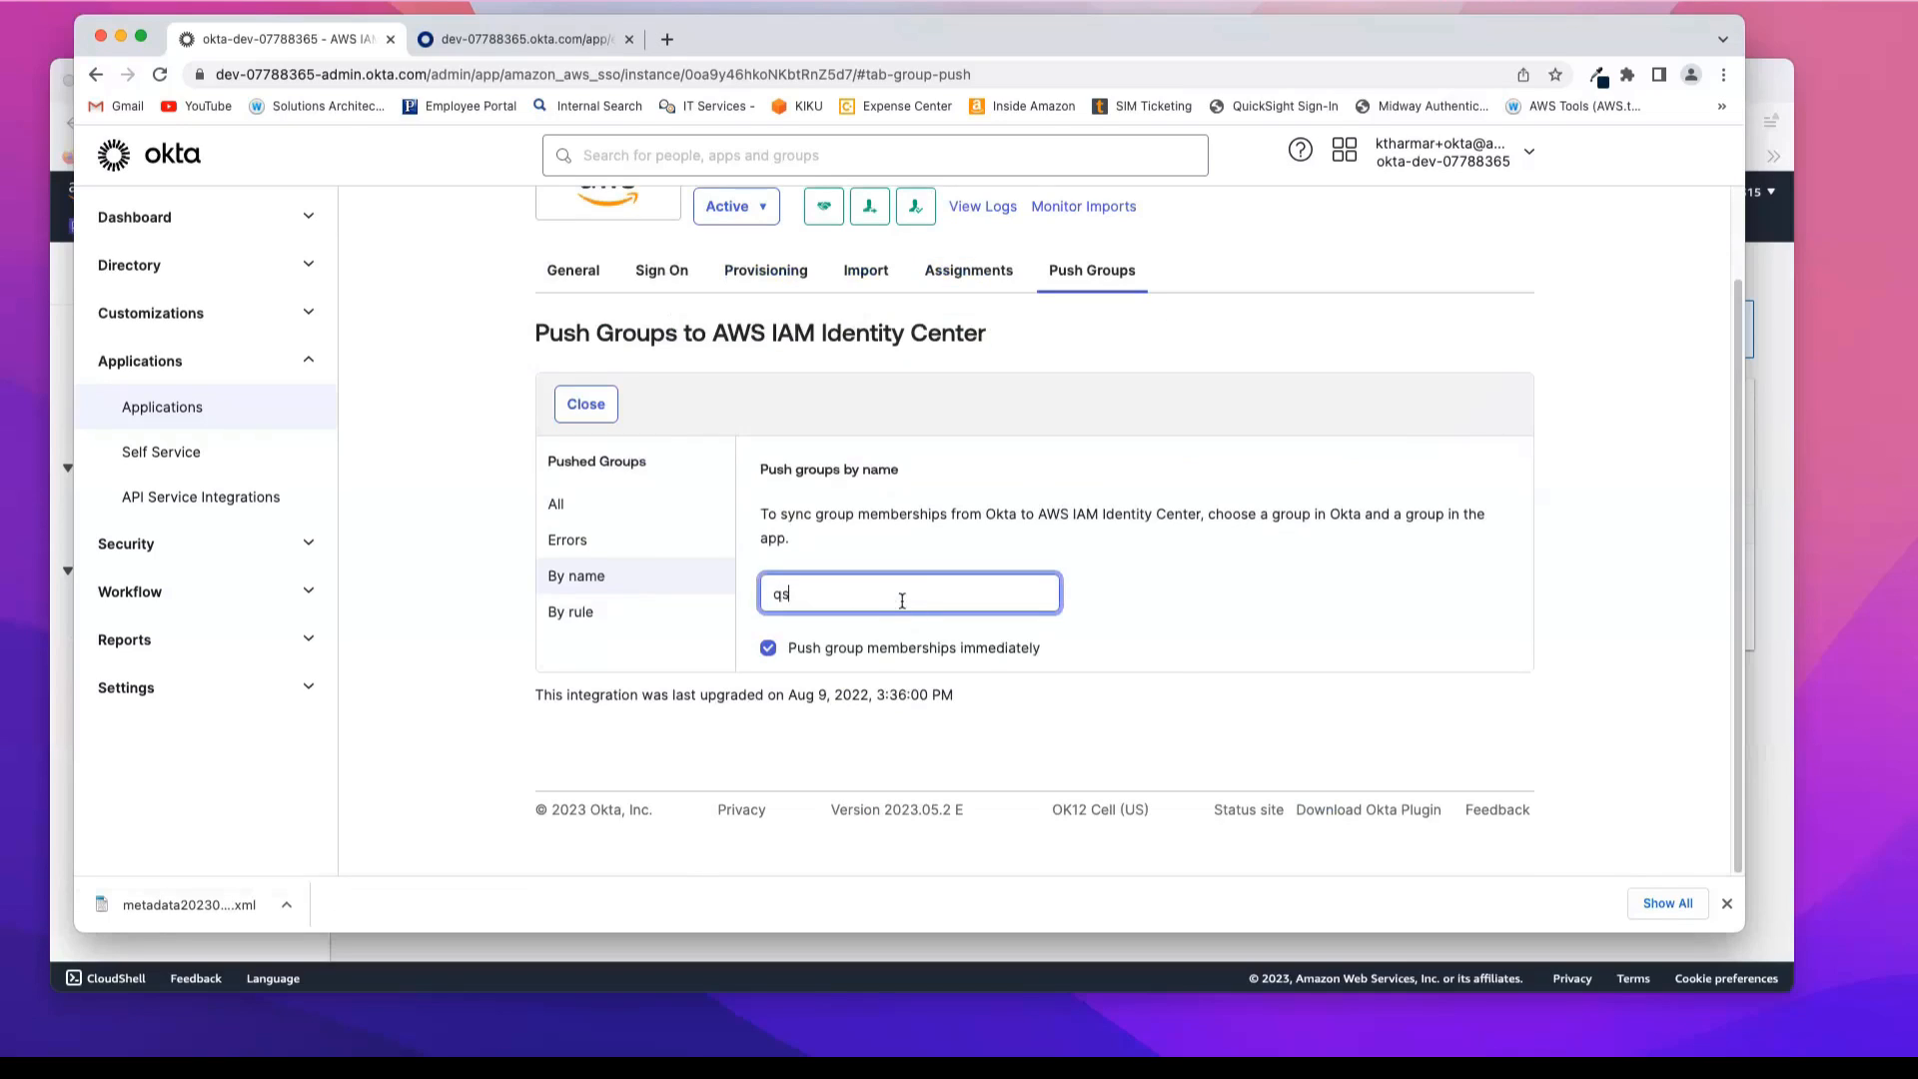
{"action": "left_click", "coordinate": [929, 648]}
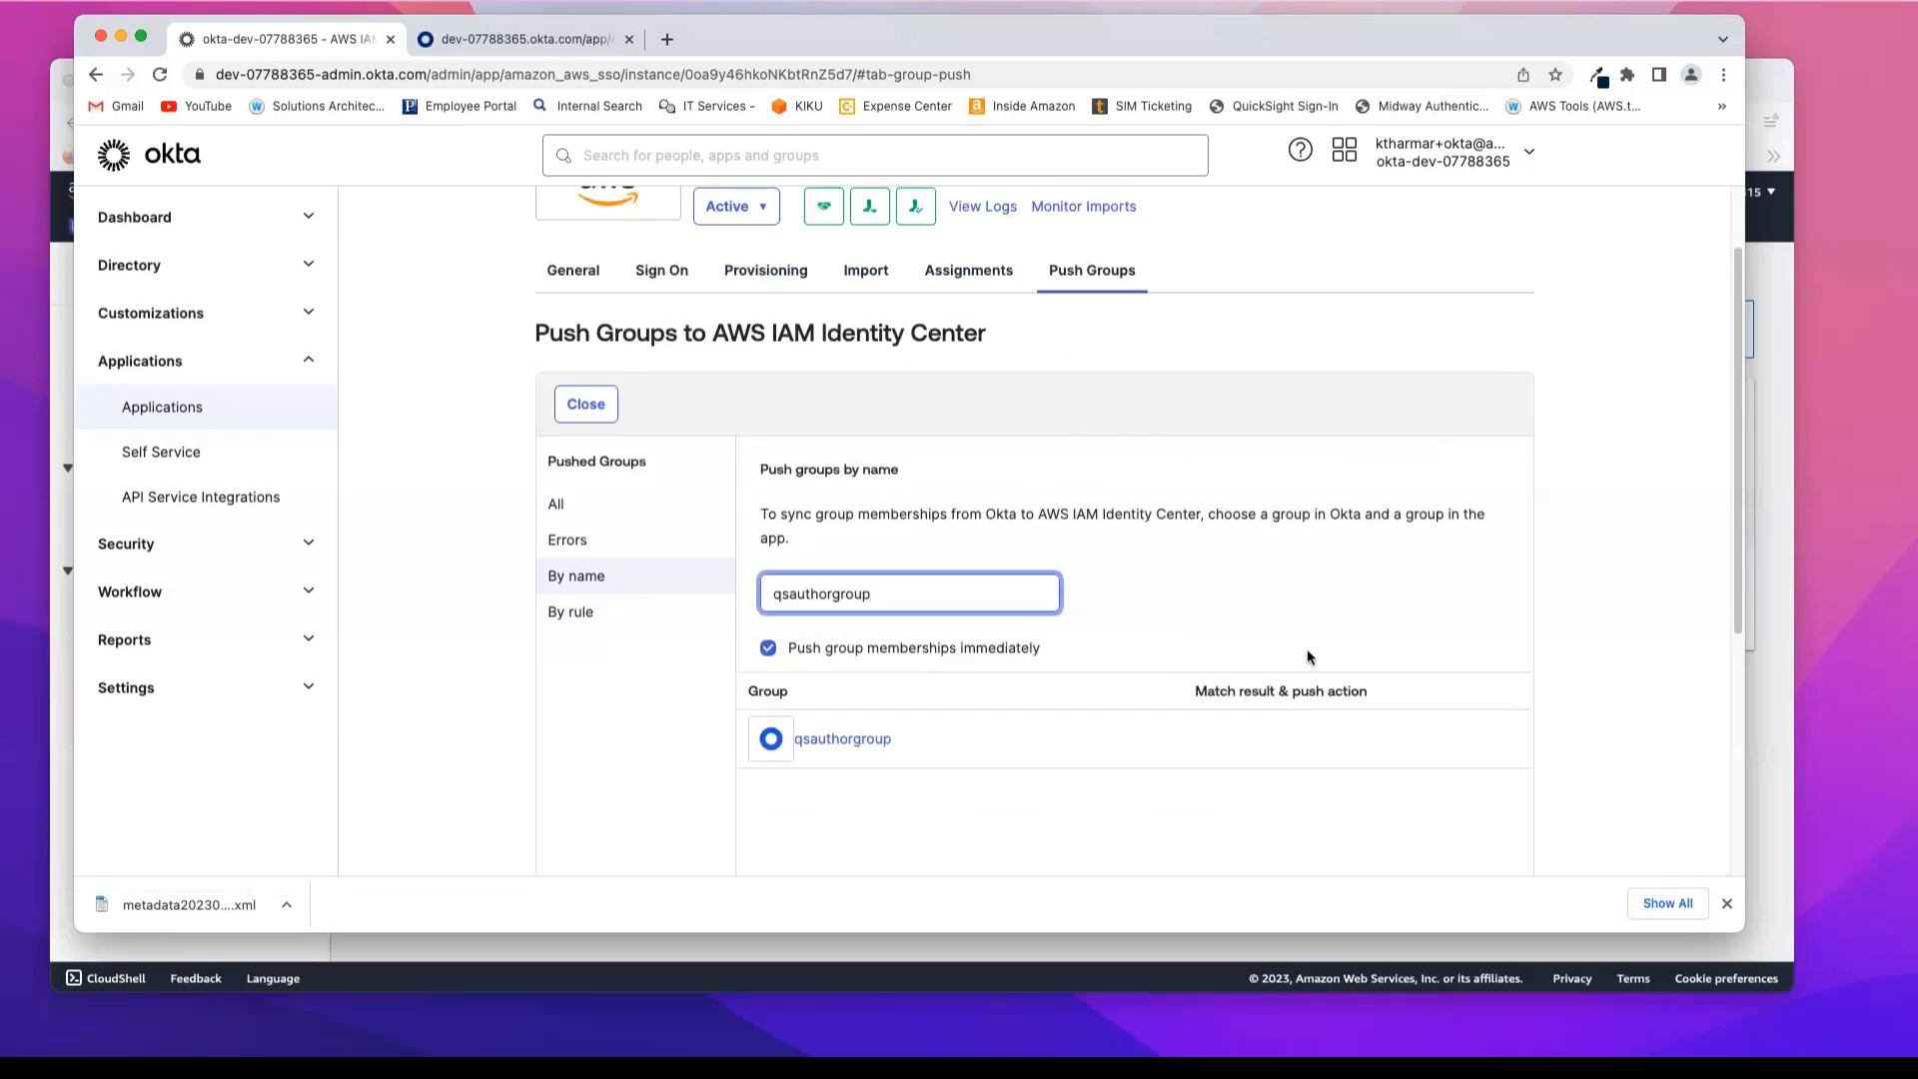
{"action": "scroll", "coordinate": [1311, 649], "scroll_direction": "down", "scroll_amount": 5}
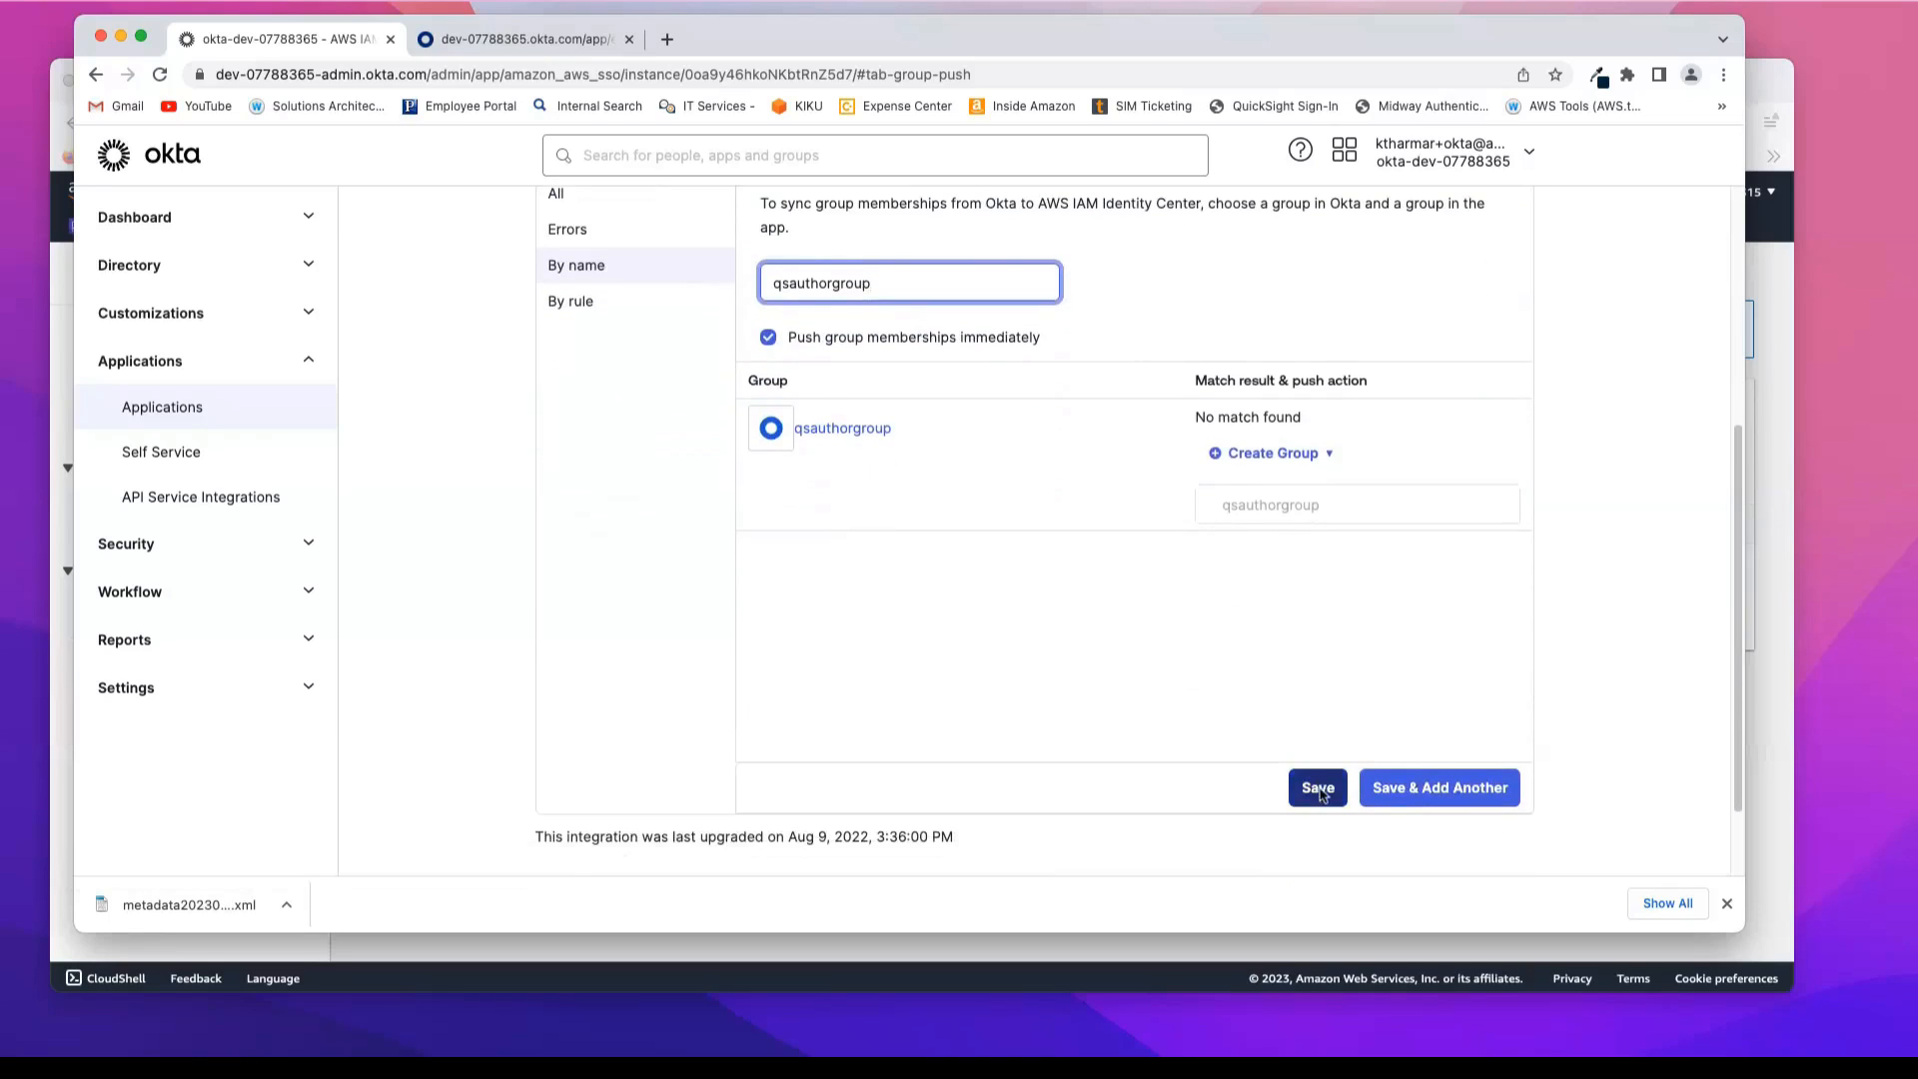
{"action": "left_click", "coordinate": [1318, 790]}
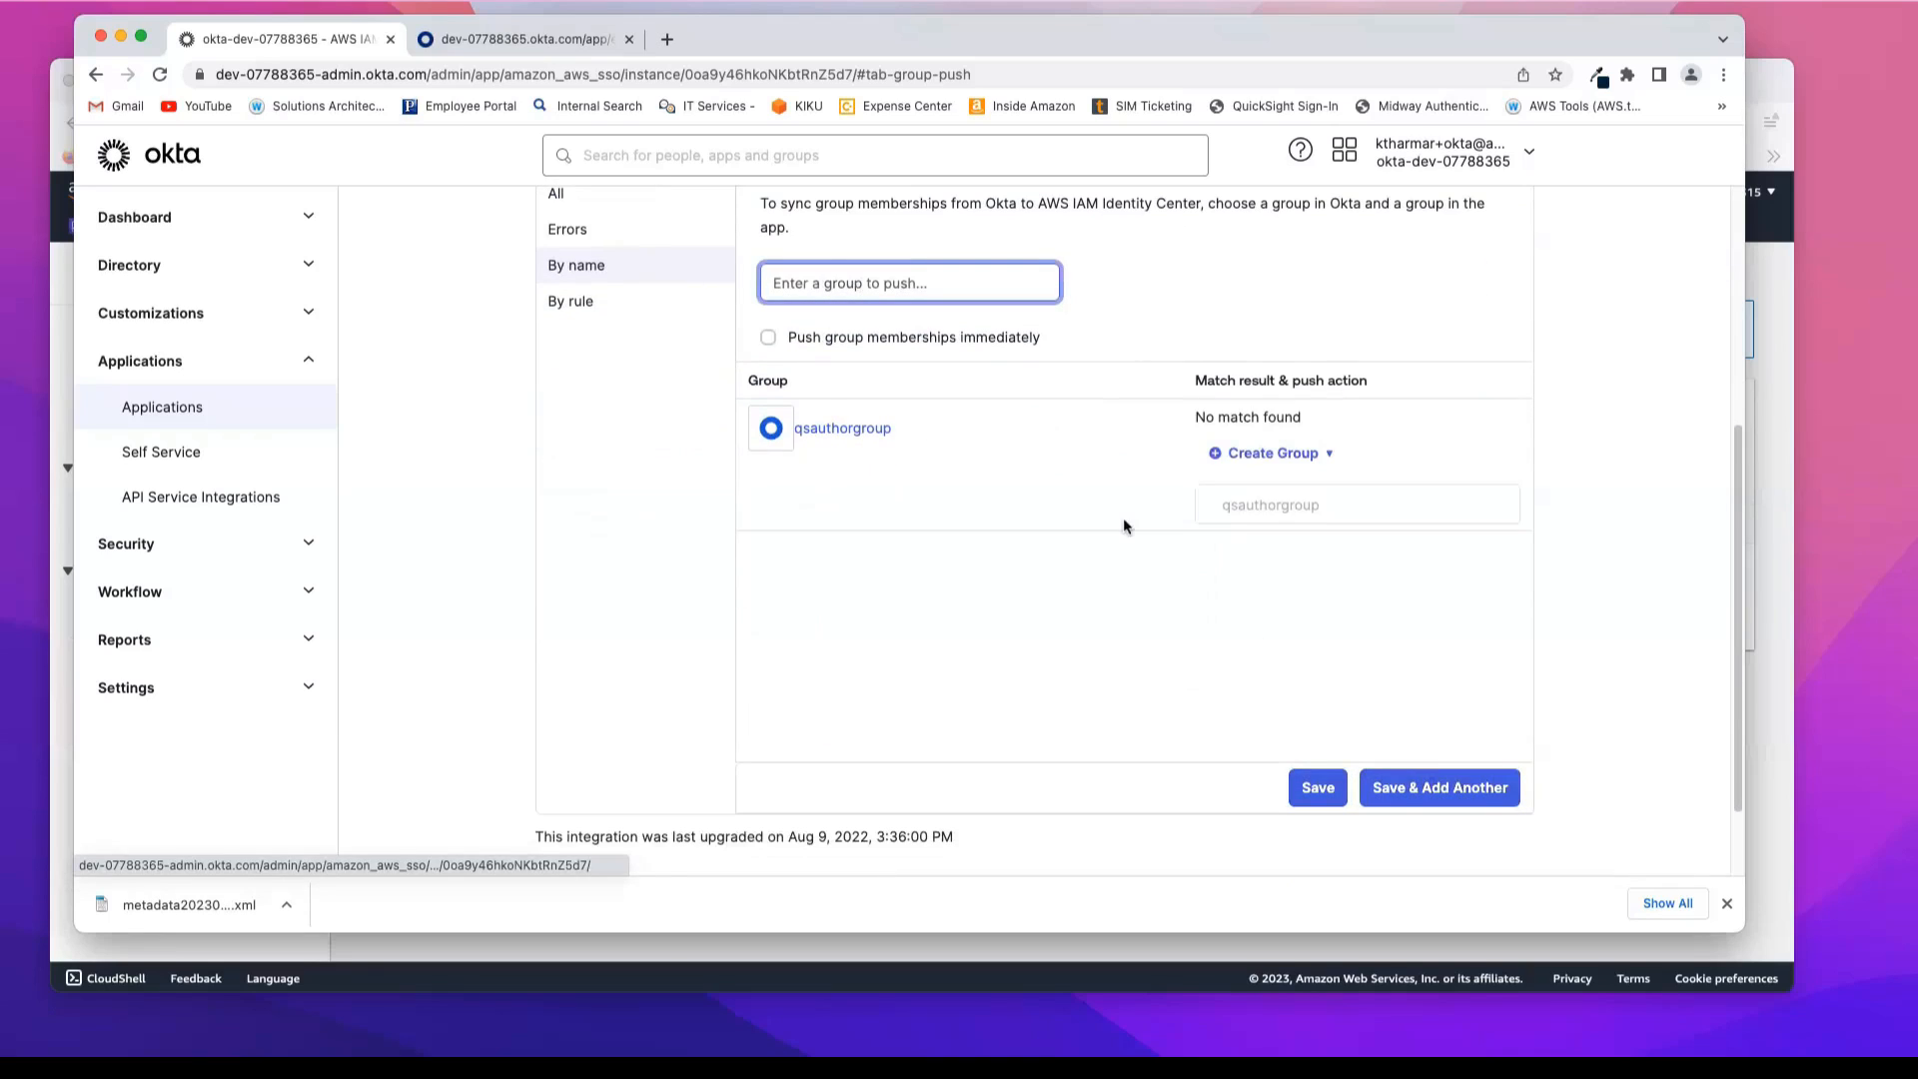
Step: Push qsreadergroup by name to AWS IAM Identity Center as a new group and check the pushed groups list
{"action": "left_click", "coordinate": [854, 292]}
{"action": "type", "text": "qsr"}
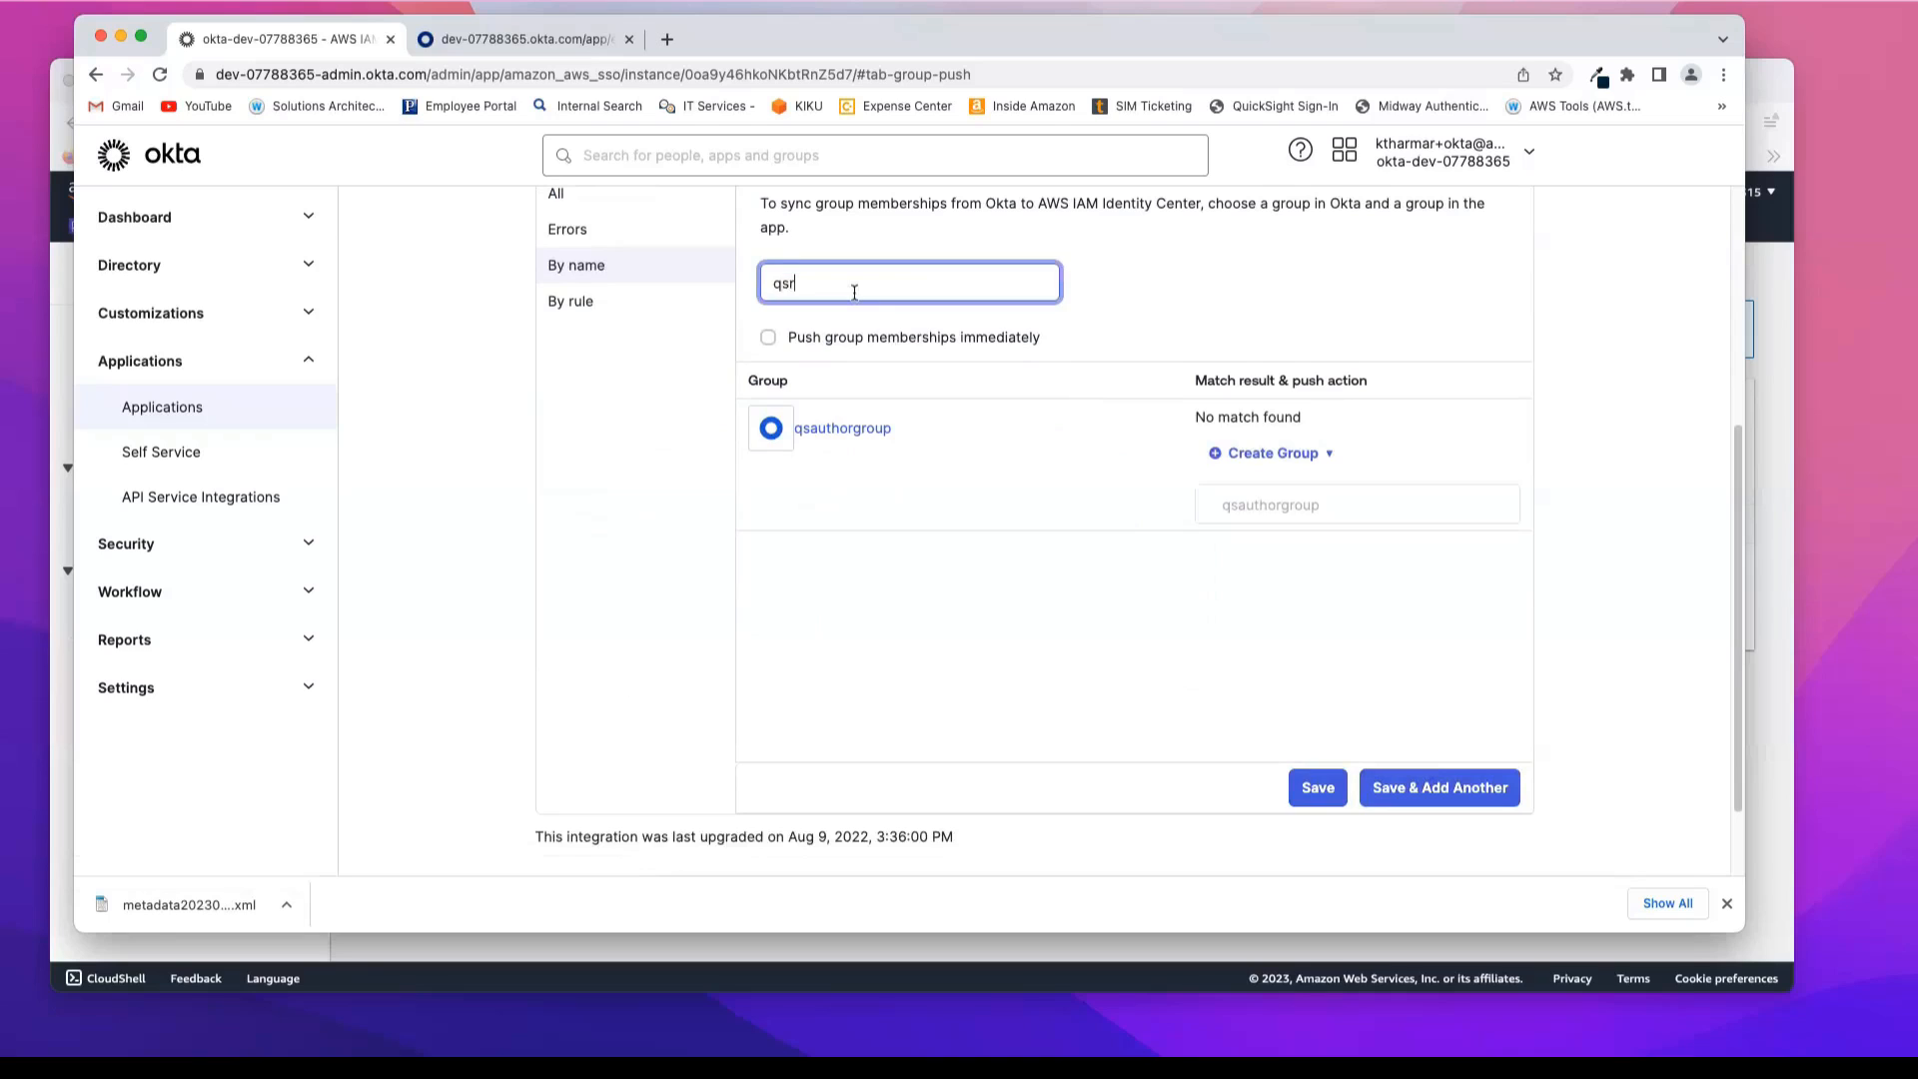
{"action": "type", "text": "e"}
{"action": "left_click", "coordinate": [832, 335]}
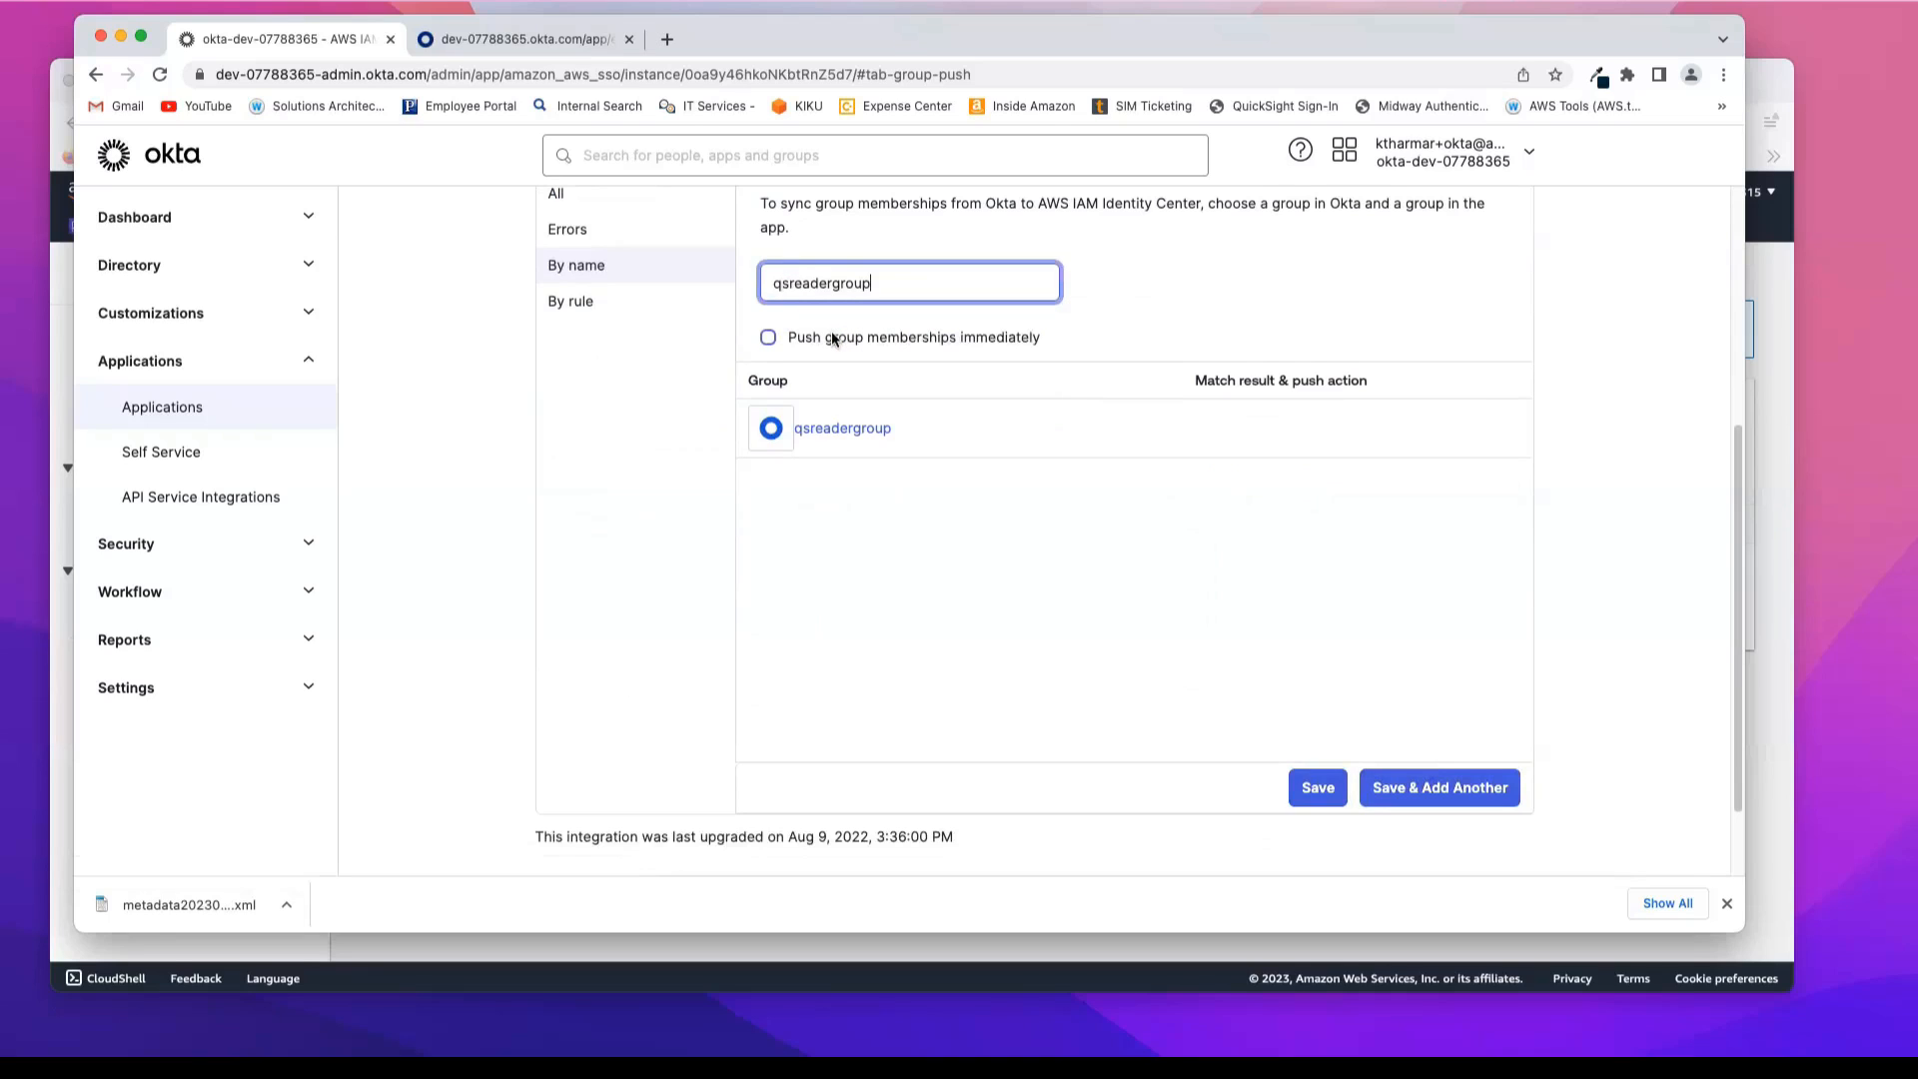
{"action": "left_click", "coordinate": [1318, 786]}
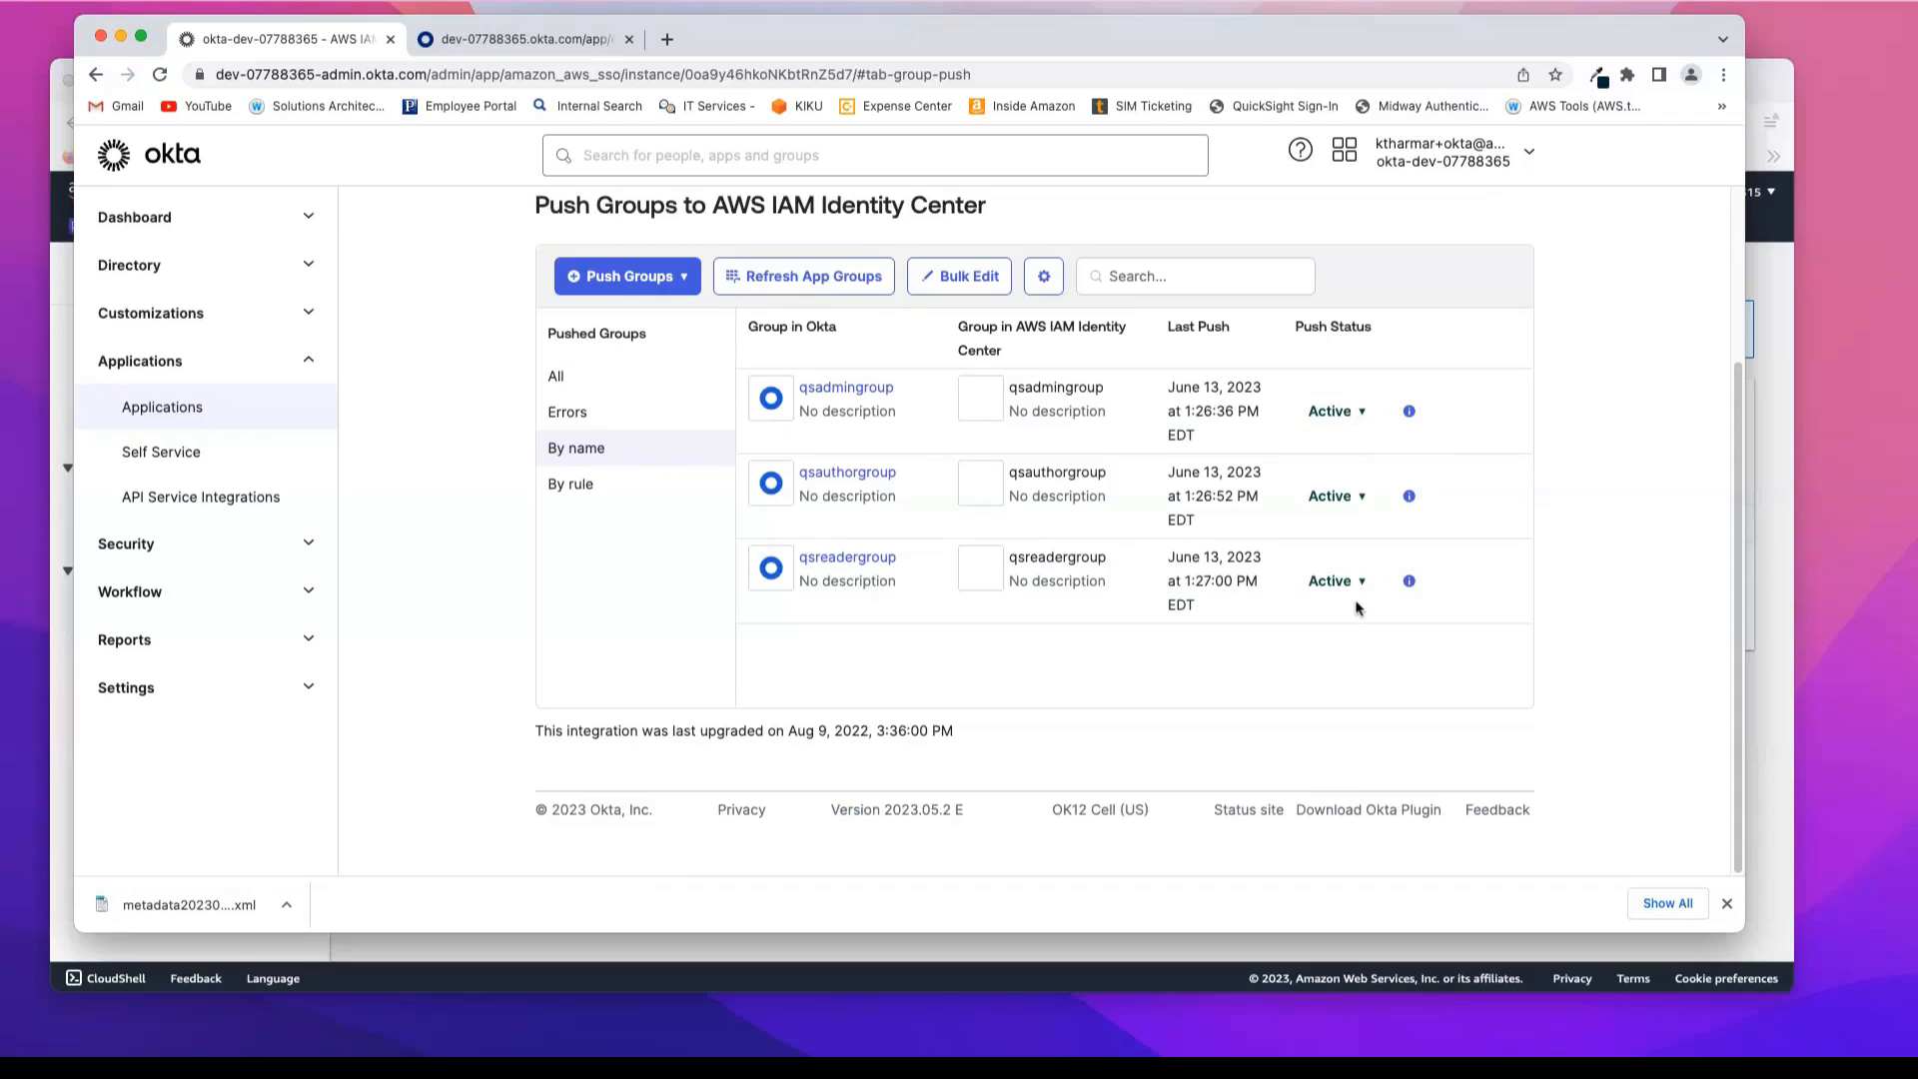
{"action": "scroll", "coordinate": [1583, 514], "scroll_direction": "up", "scroll_amount": 4}
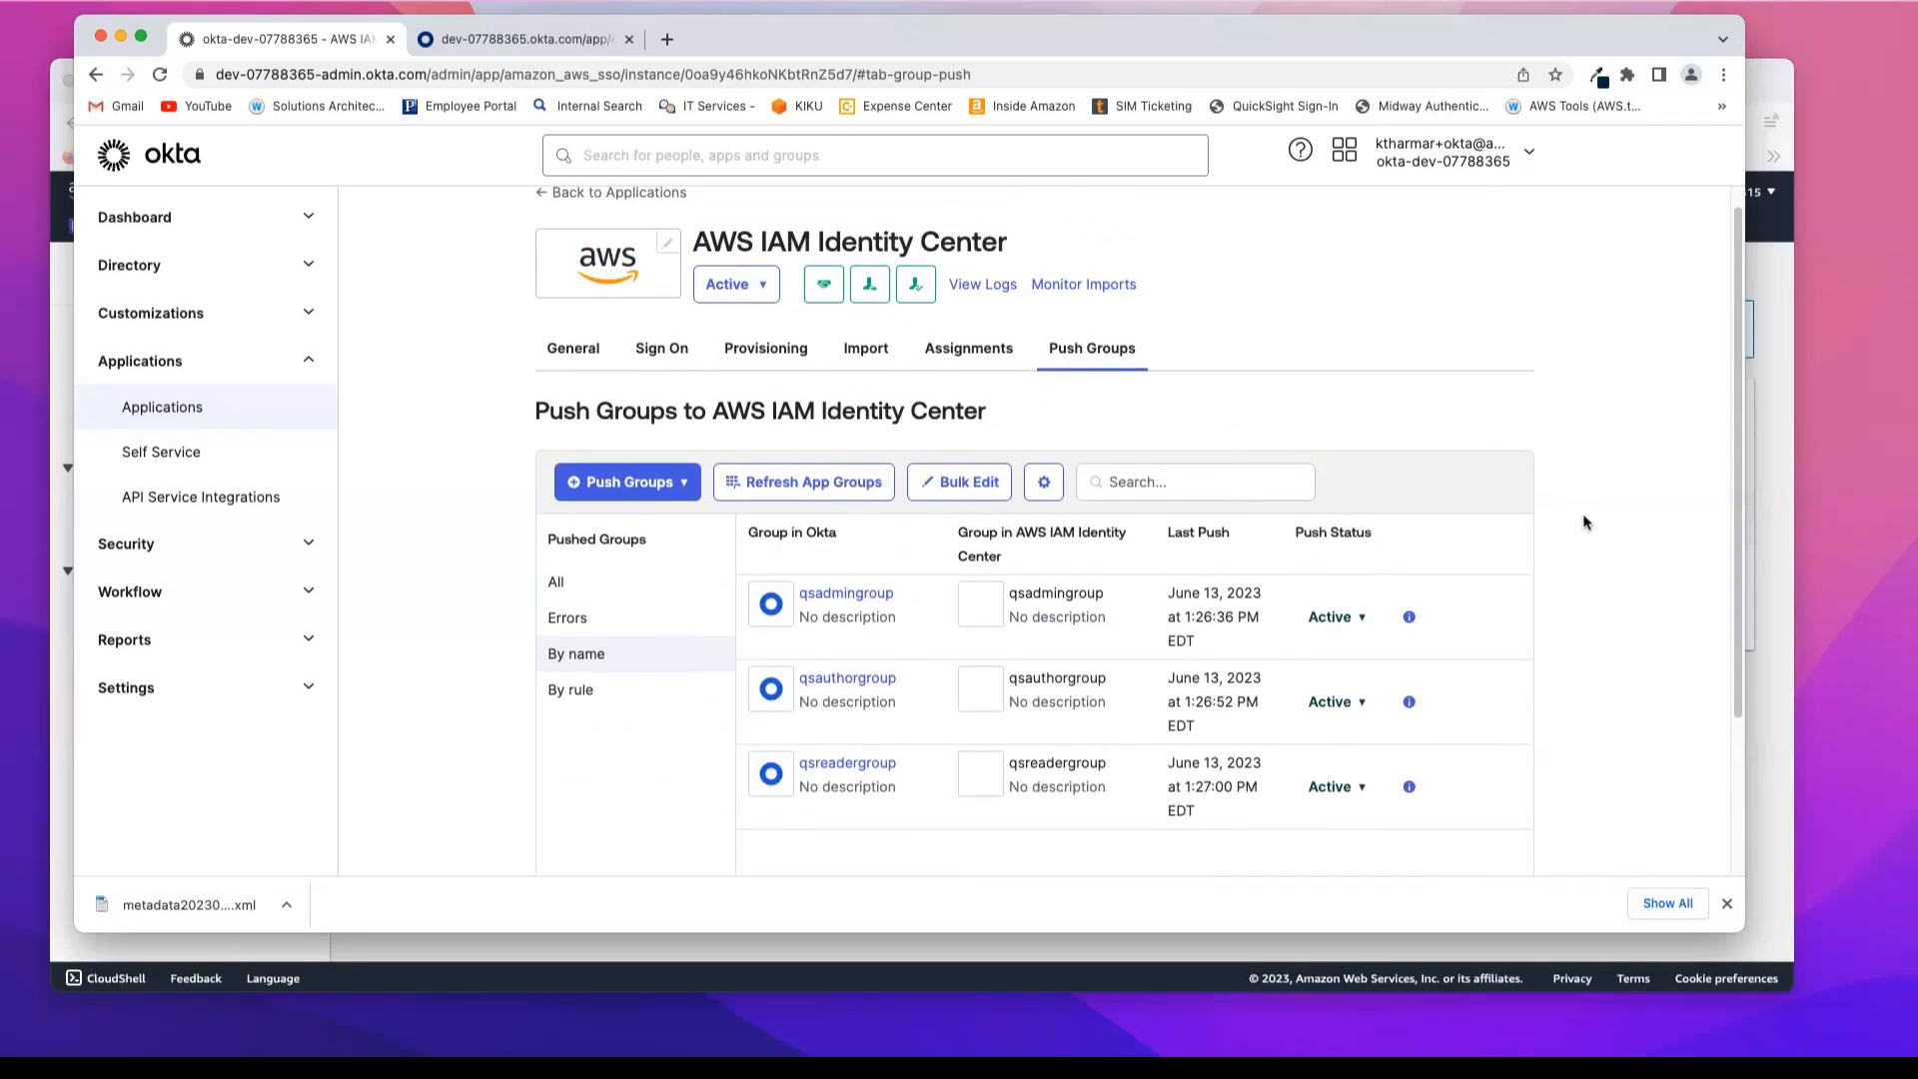
{"action": "scroll", "coordinate": [1583, 521], "scroll_direction": "down", "scroll_amount": 1}
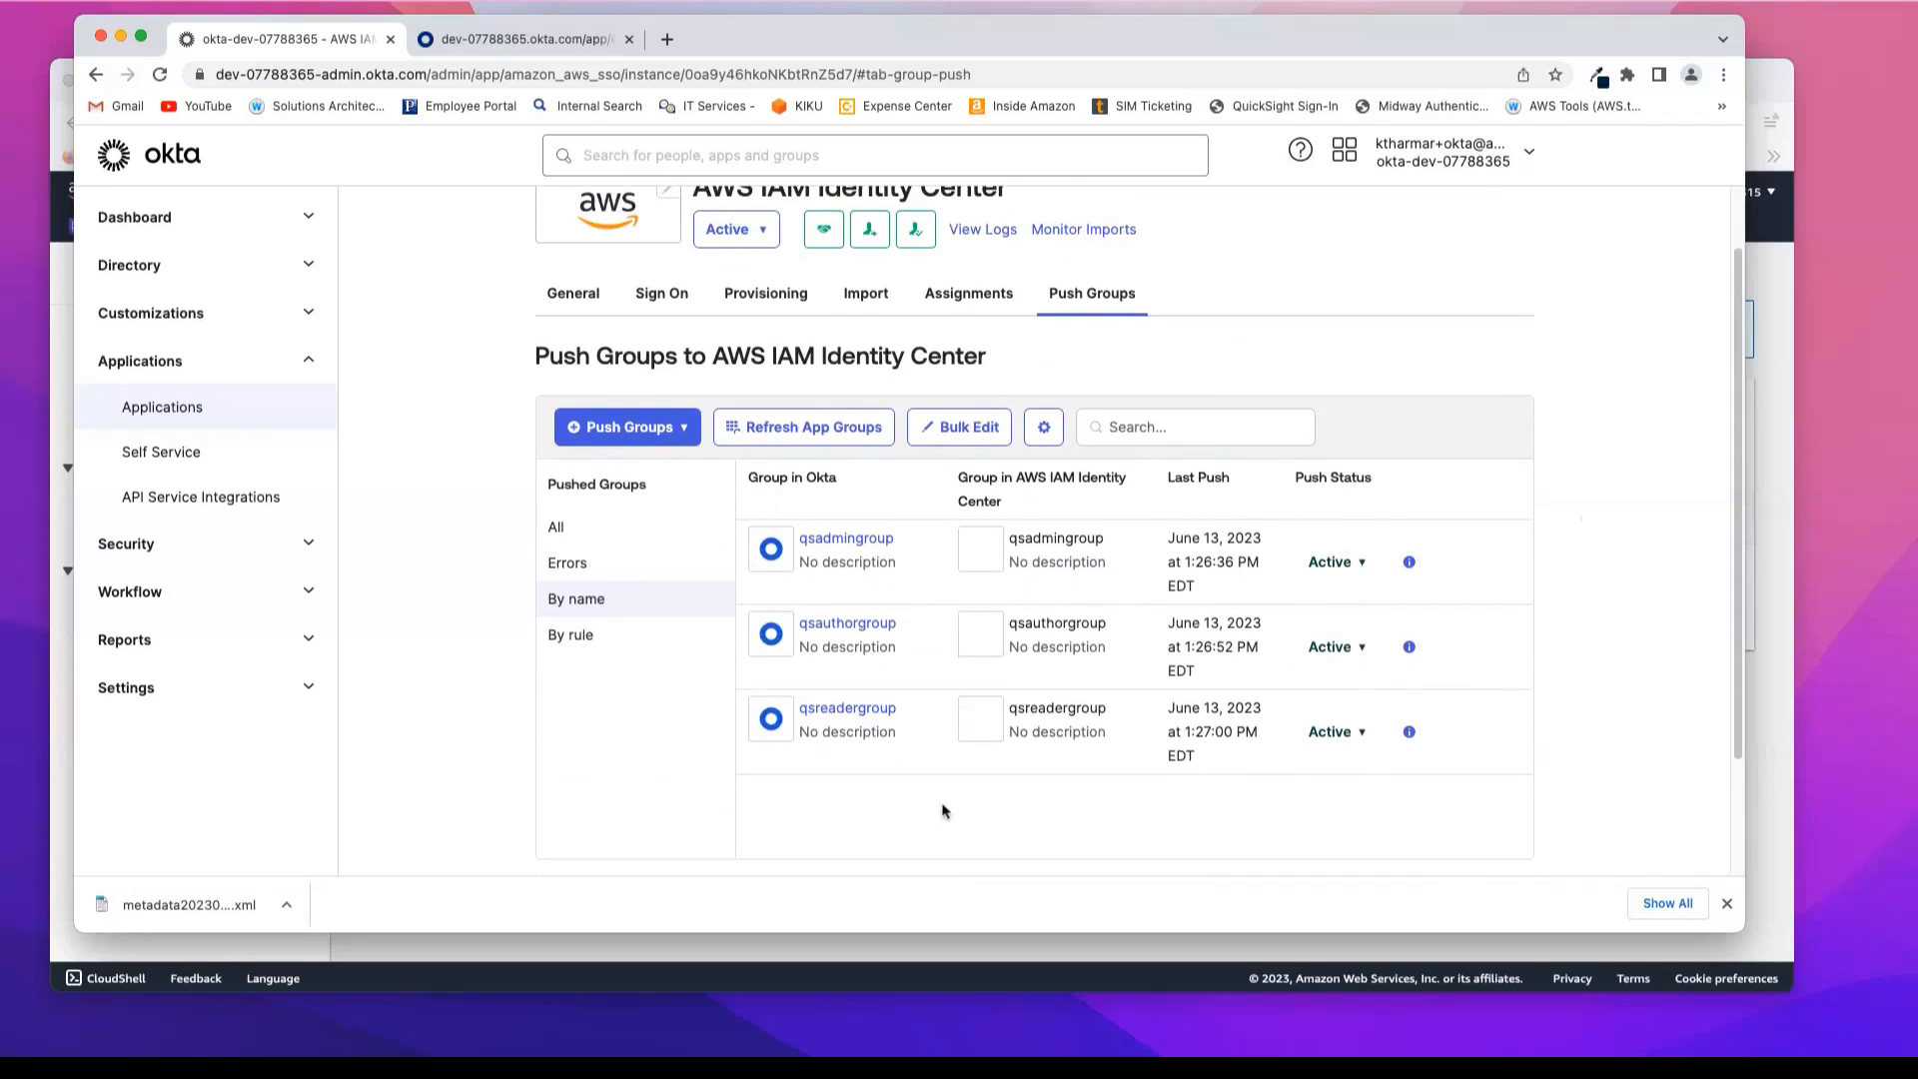
Step: Switch to the AWS console, refresh the IAM Identity Center groups list and examine the synced groups and users
{"action": "left_click", "coordinate": [642, 954]}
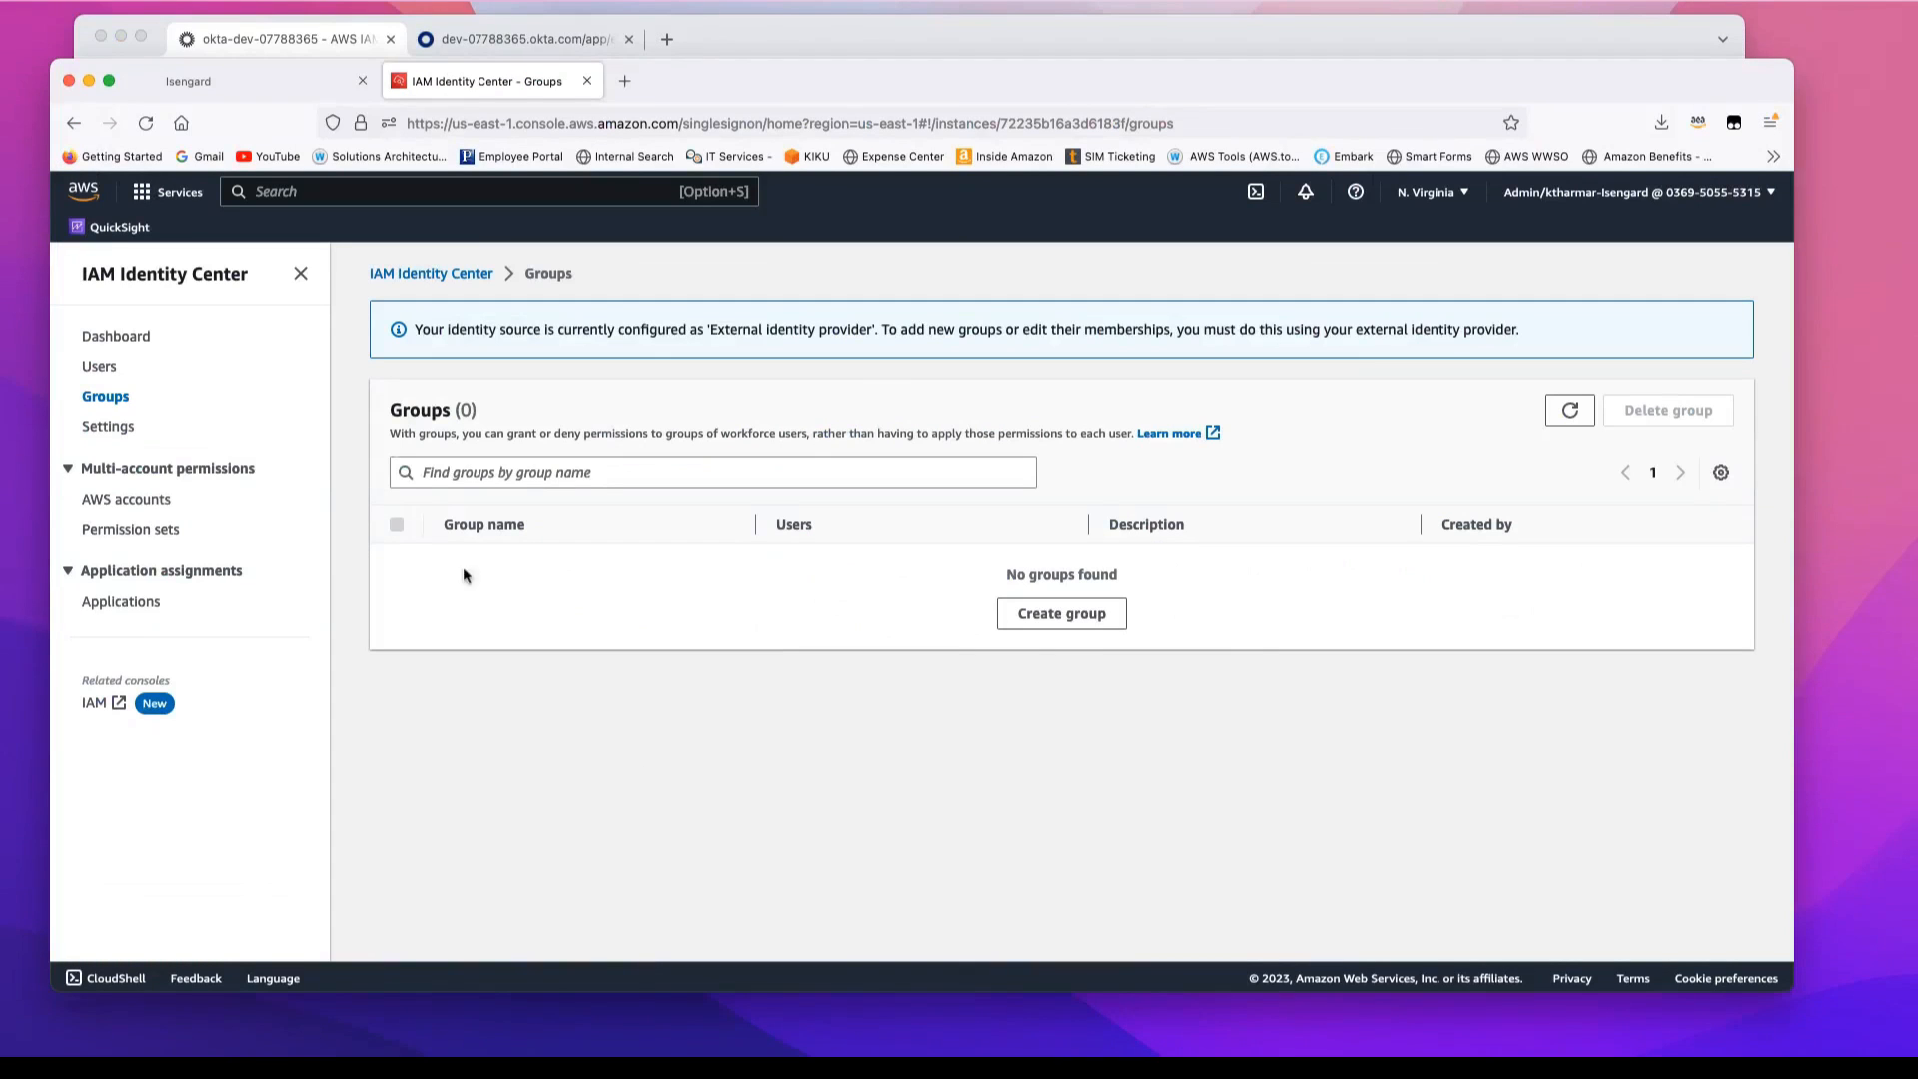
{"action": "left_click", "coordinate": [146, 123]}
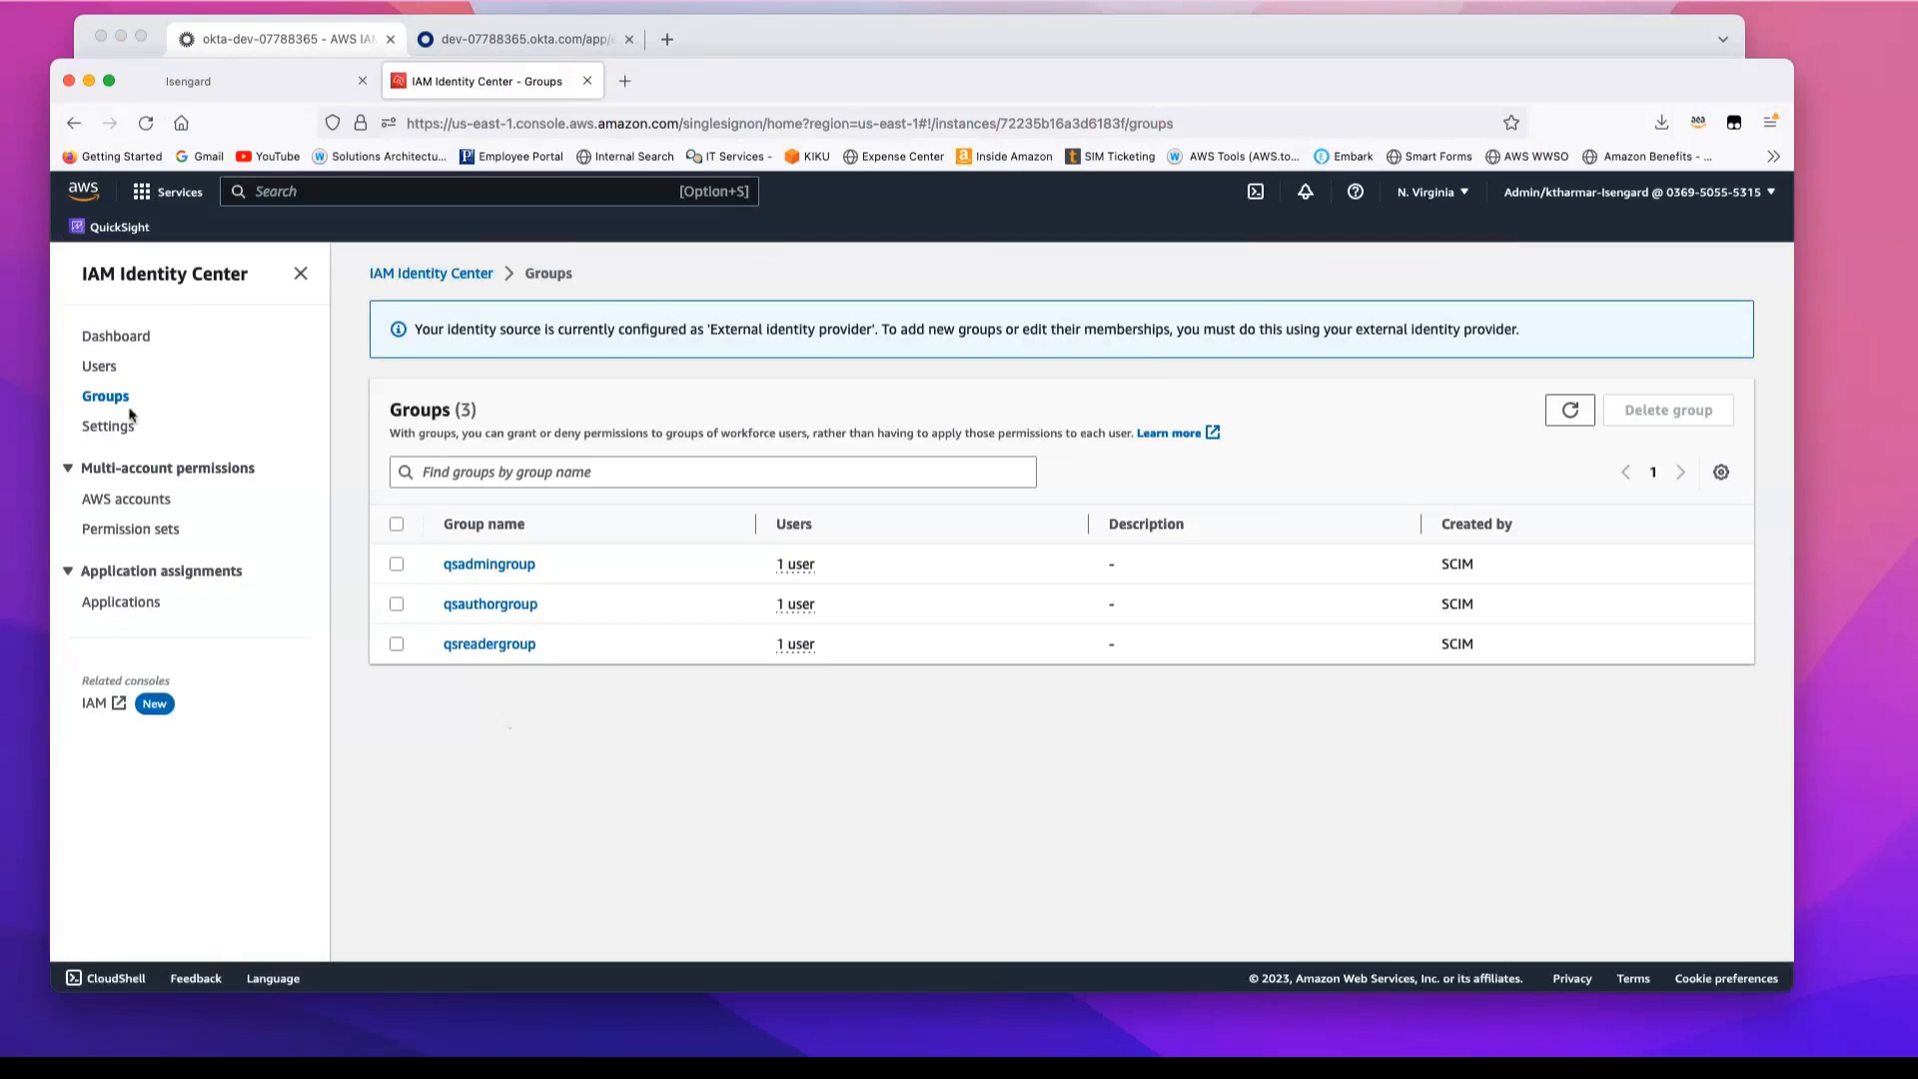
{"action": "left_click", "coordinate": [99, 369]}
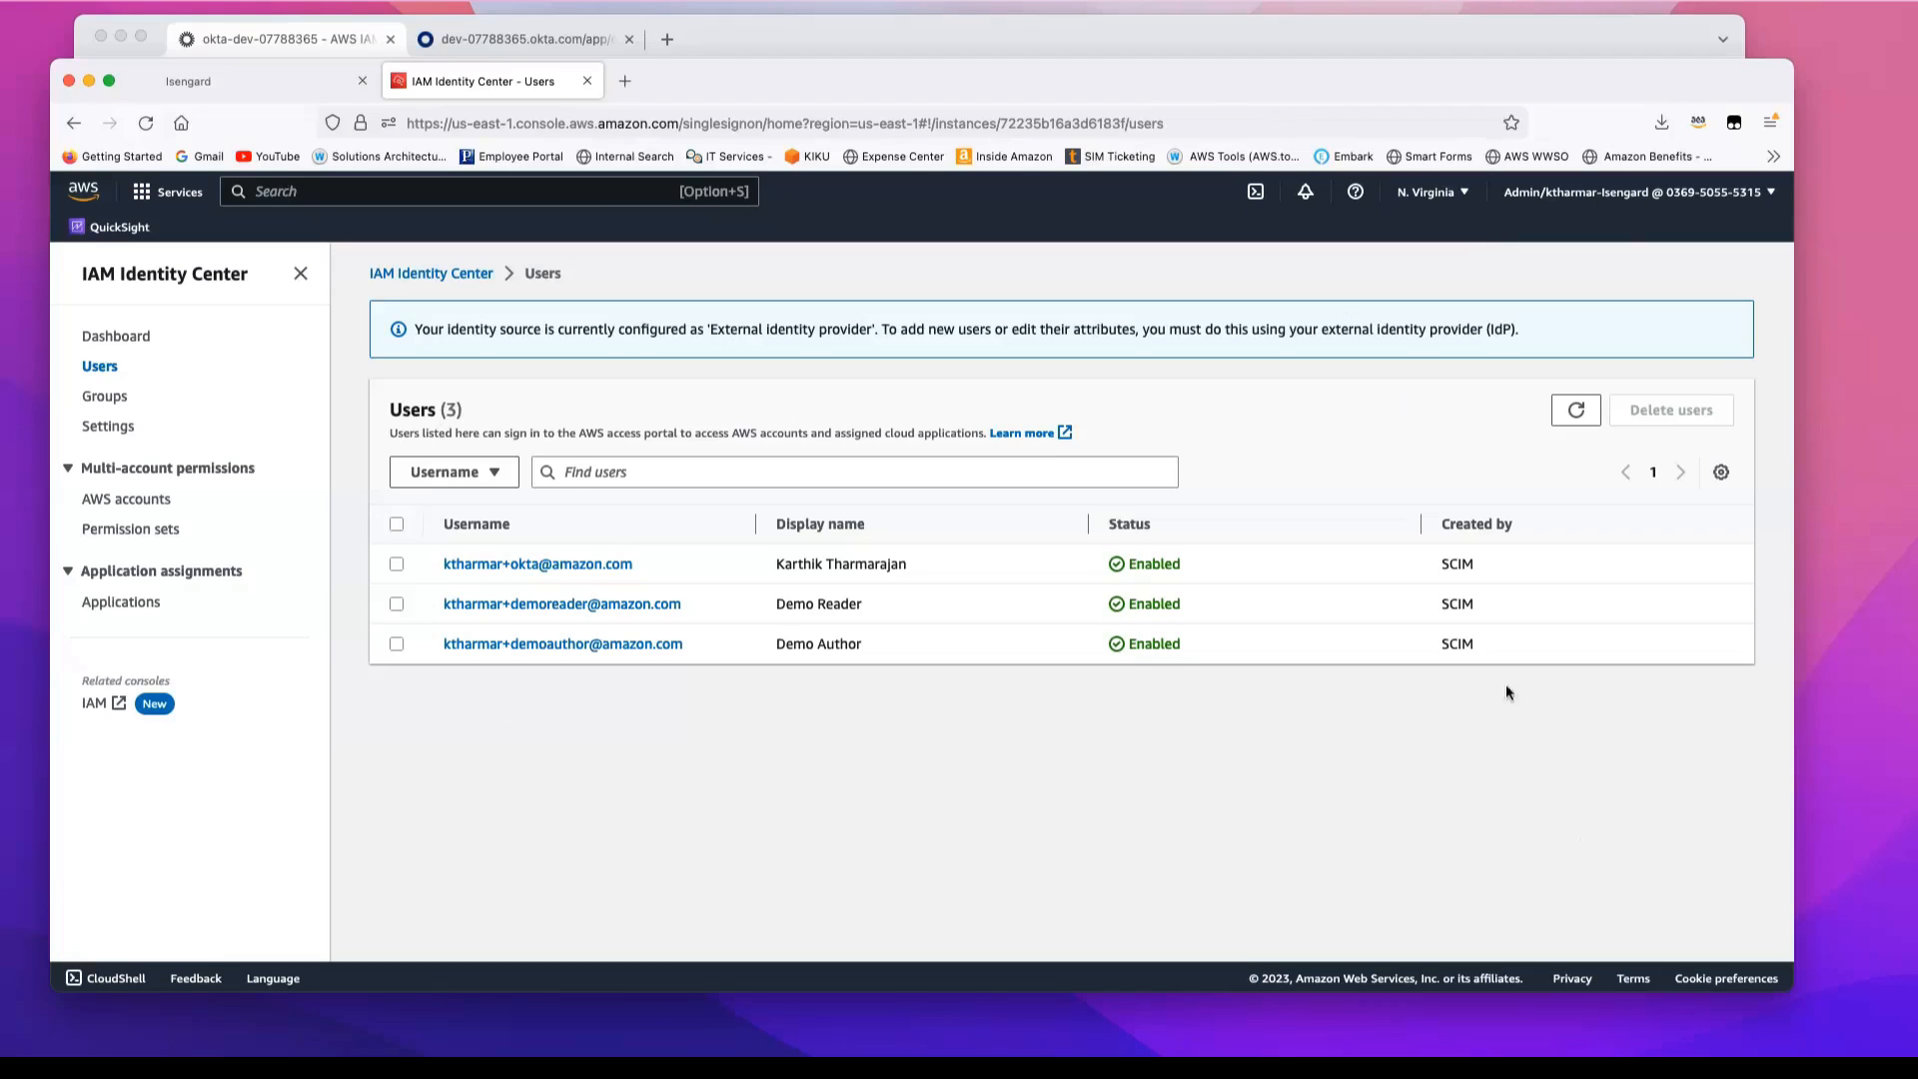
Step: In CloudShell, enter aws quicksight create-account-subscription with ENTERPRISE, us-east-1, IAM_IDENTITY_CENTER, the account ID, qsidentitycenterdemo, the notification email, qsadmingroup, qsauthorgroup and qsreadergroup
{"action": "left_click", "coordinate": [1256, 192]}
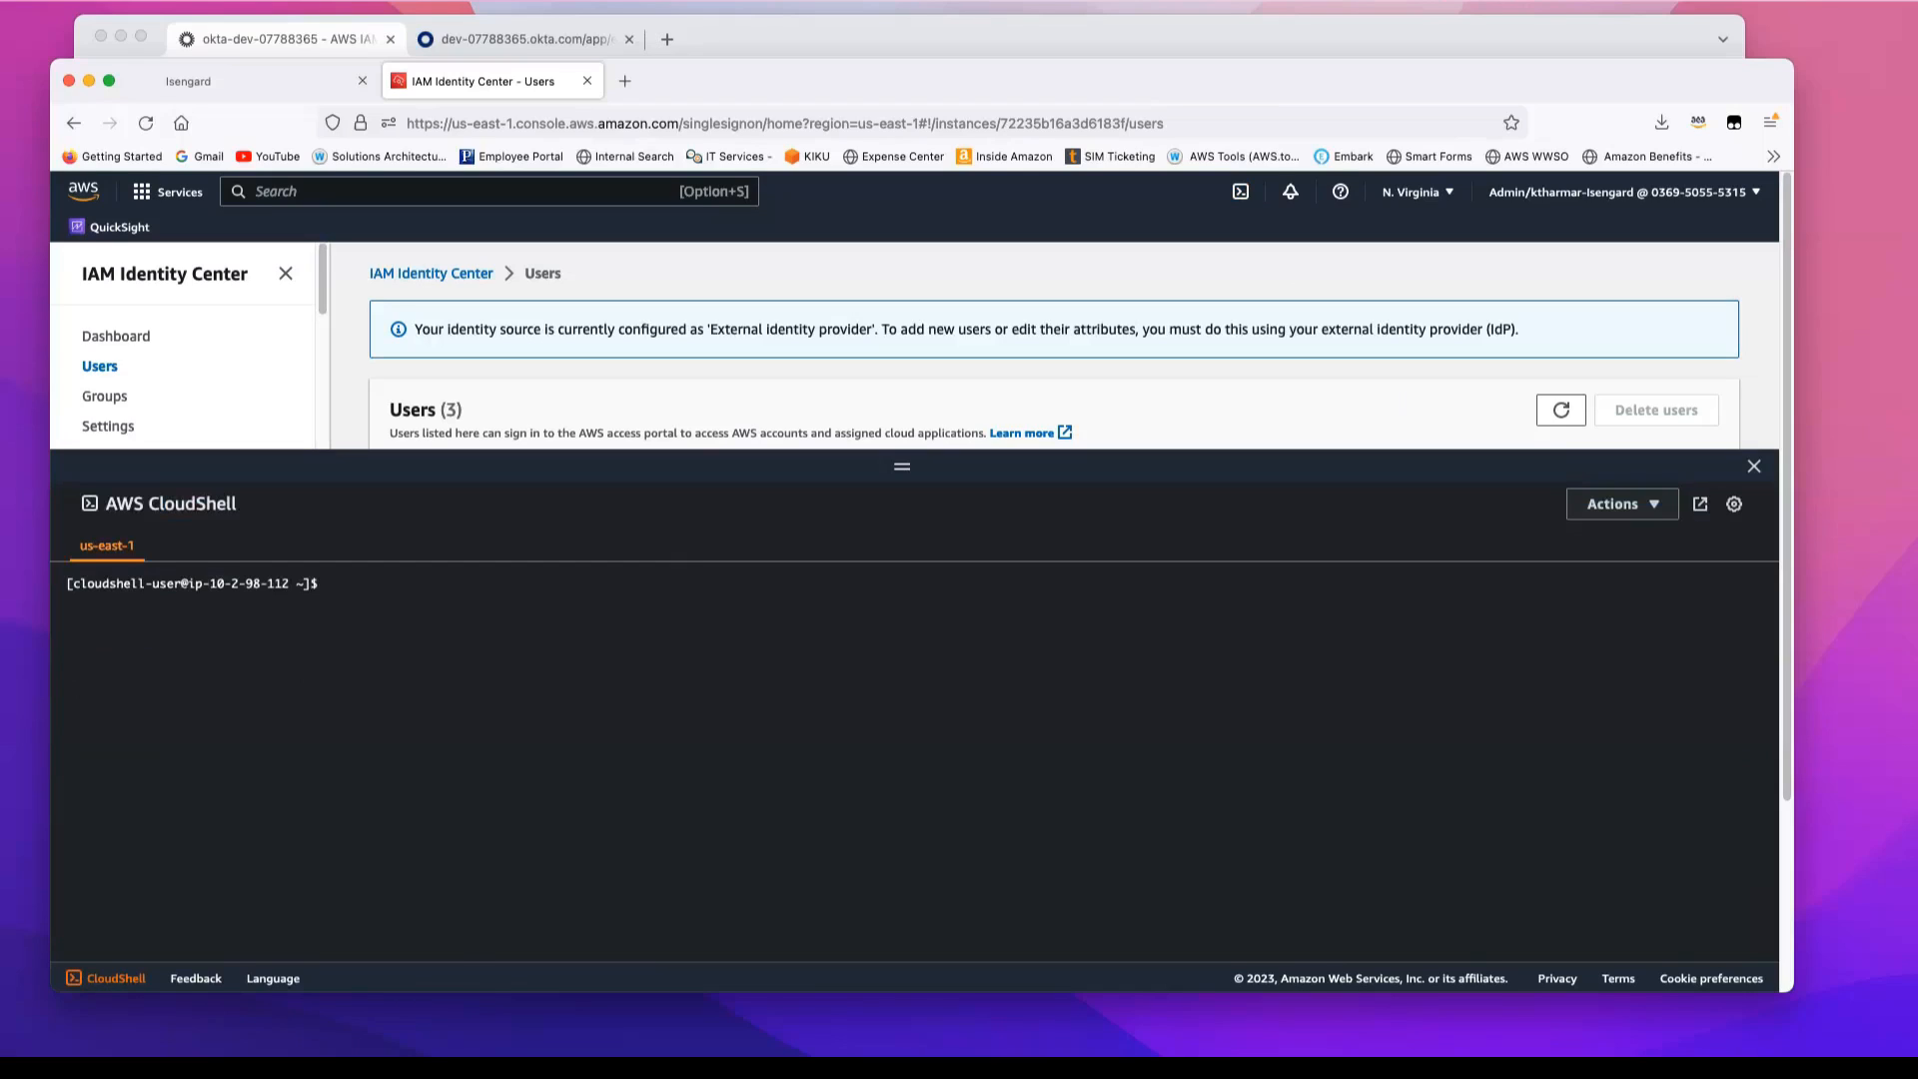
{"action": "key", "text": "super+Tab"}
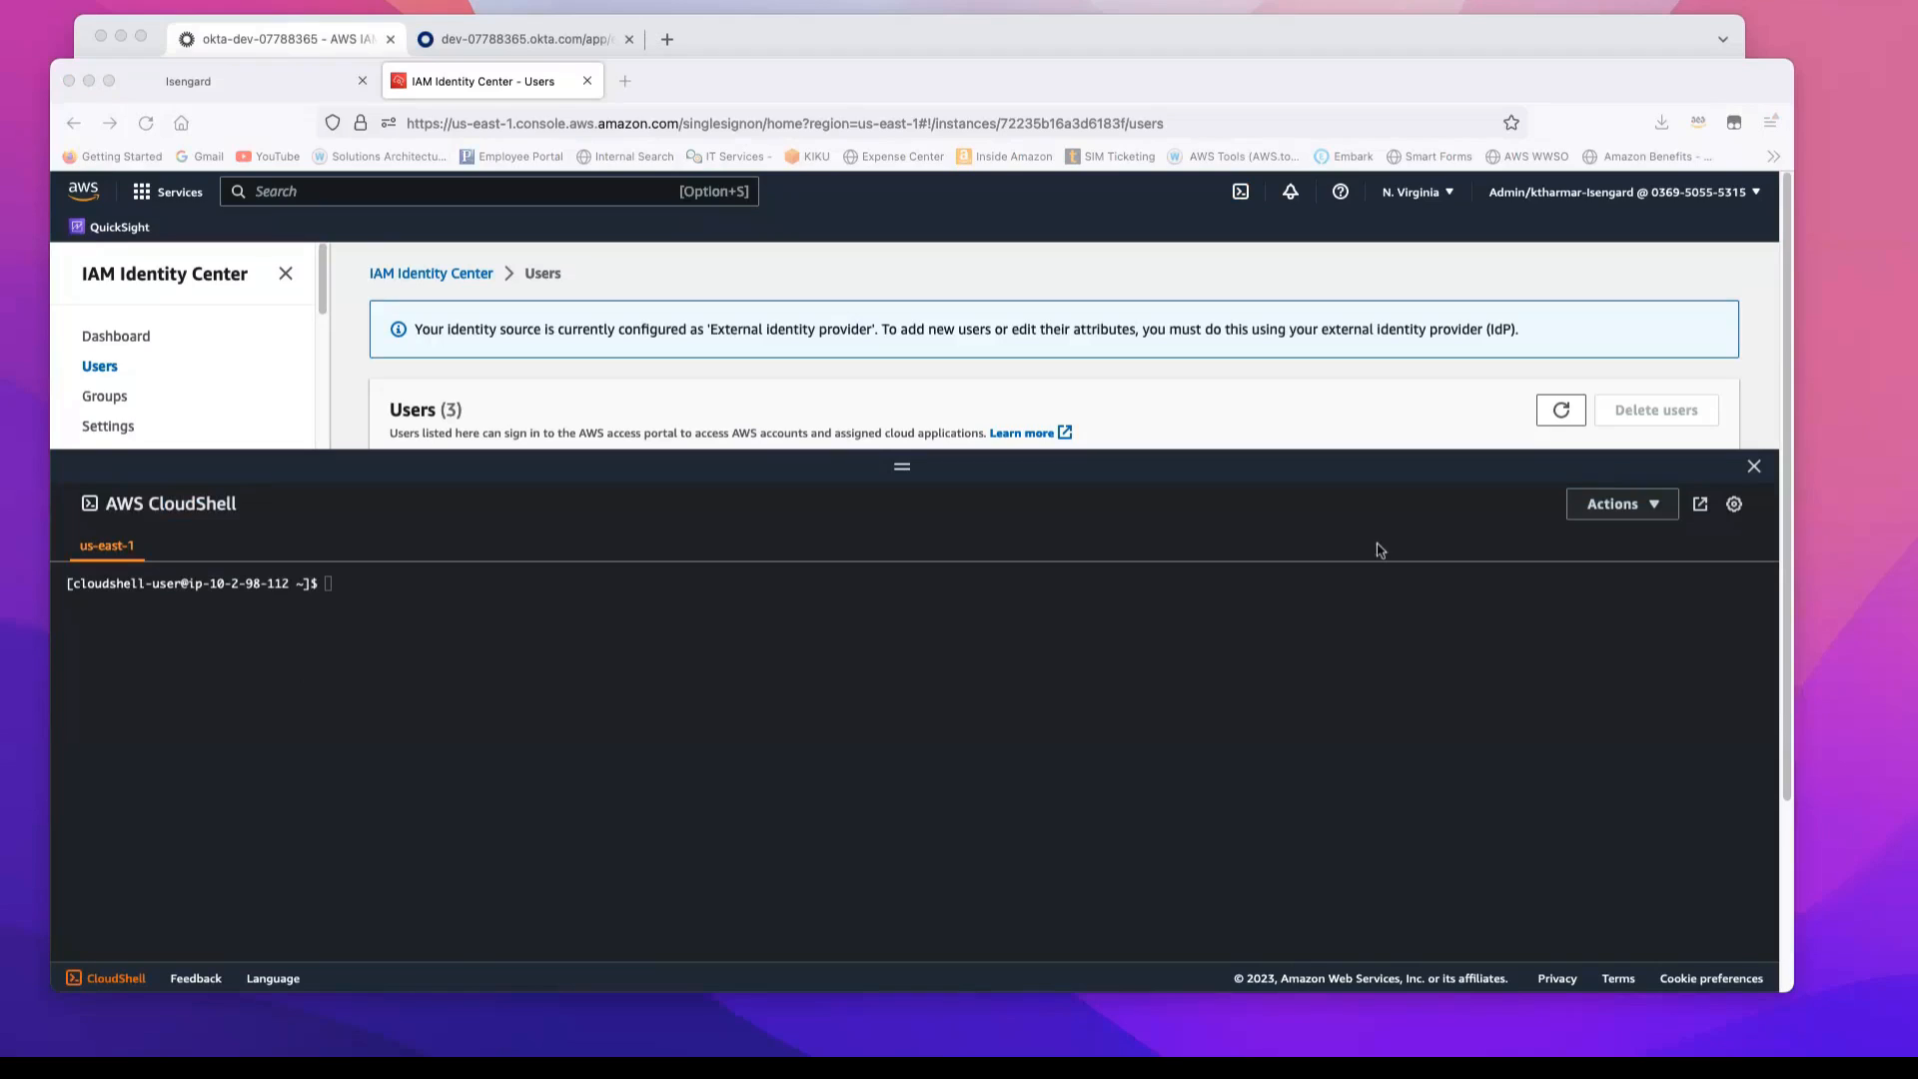
{"action": "left_click", "coordinate": [333, 591]}
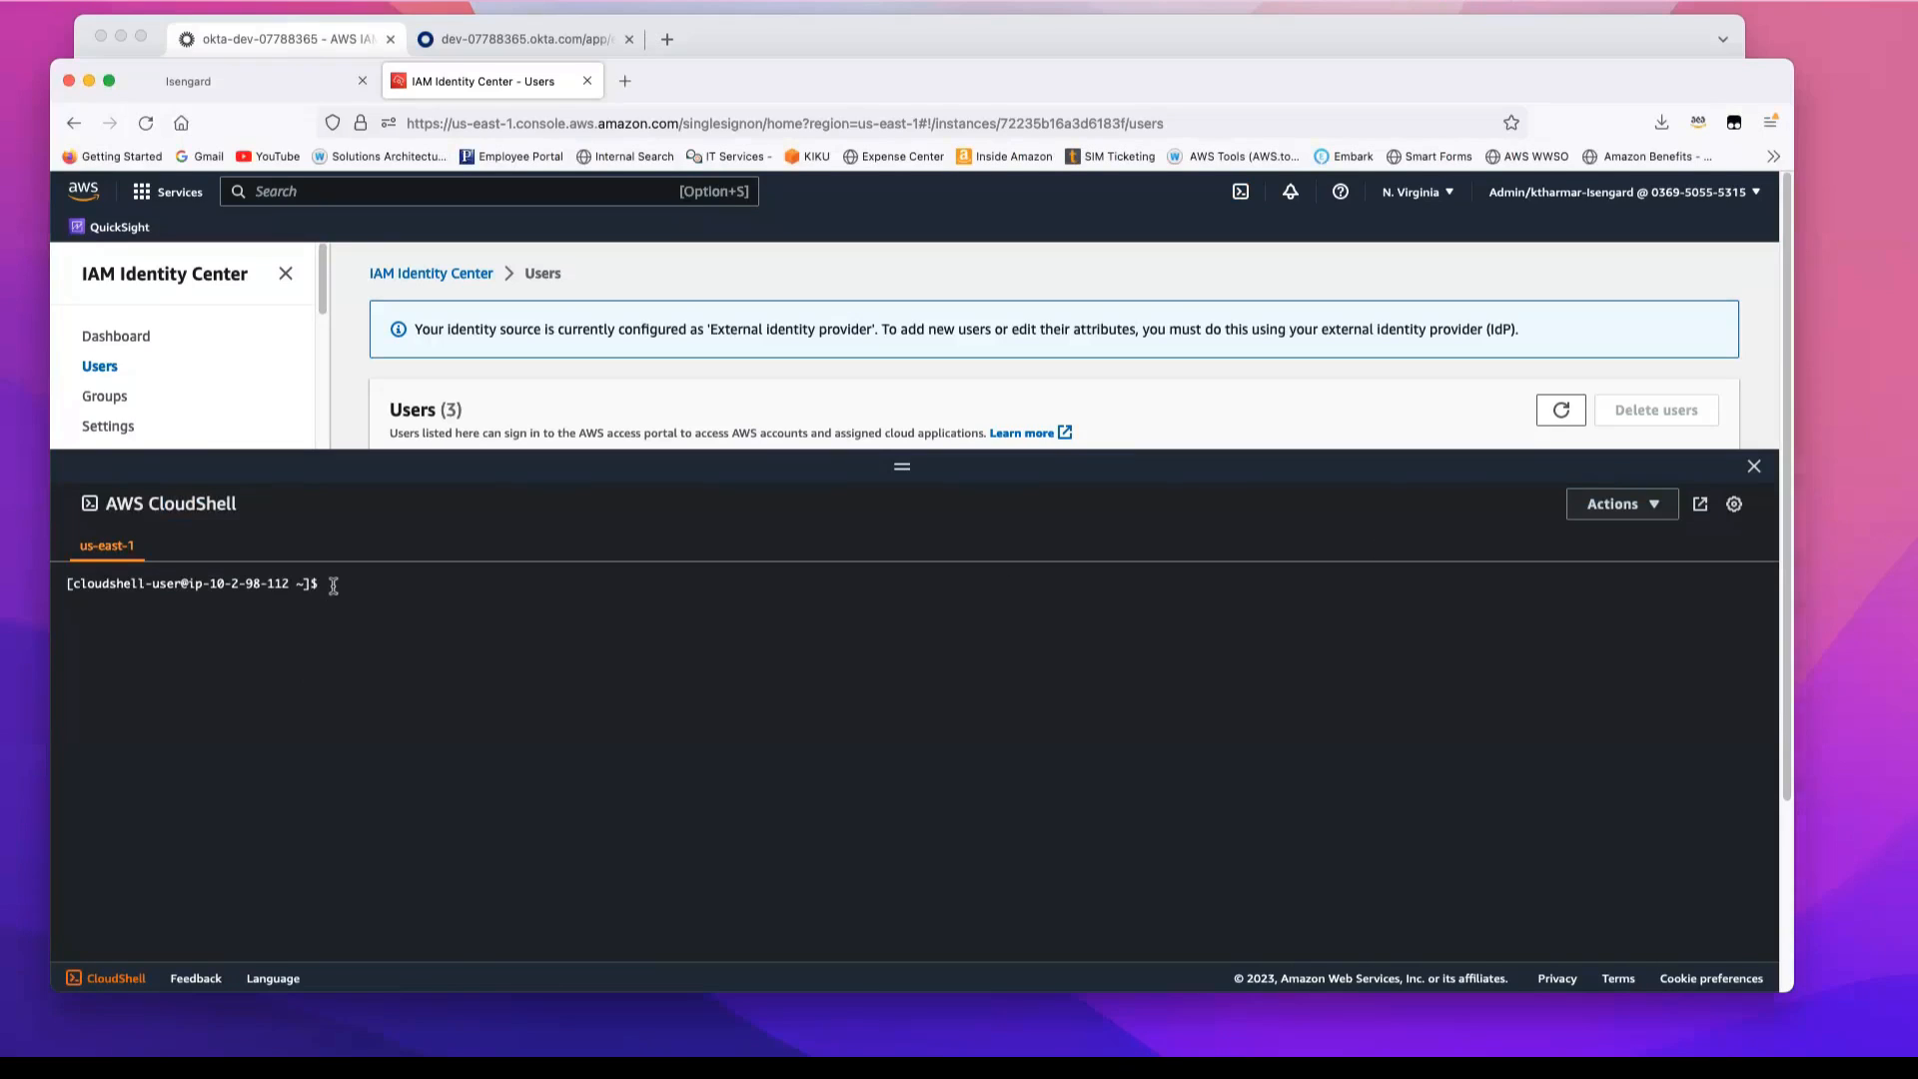
{"action": "key", "text": "super+v"}
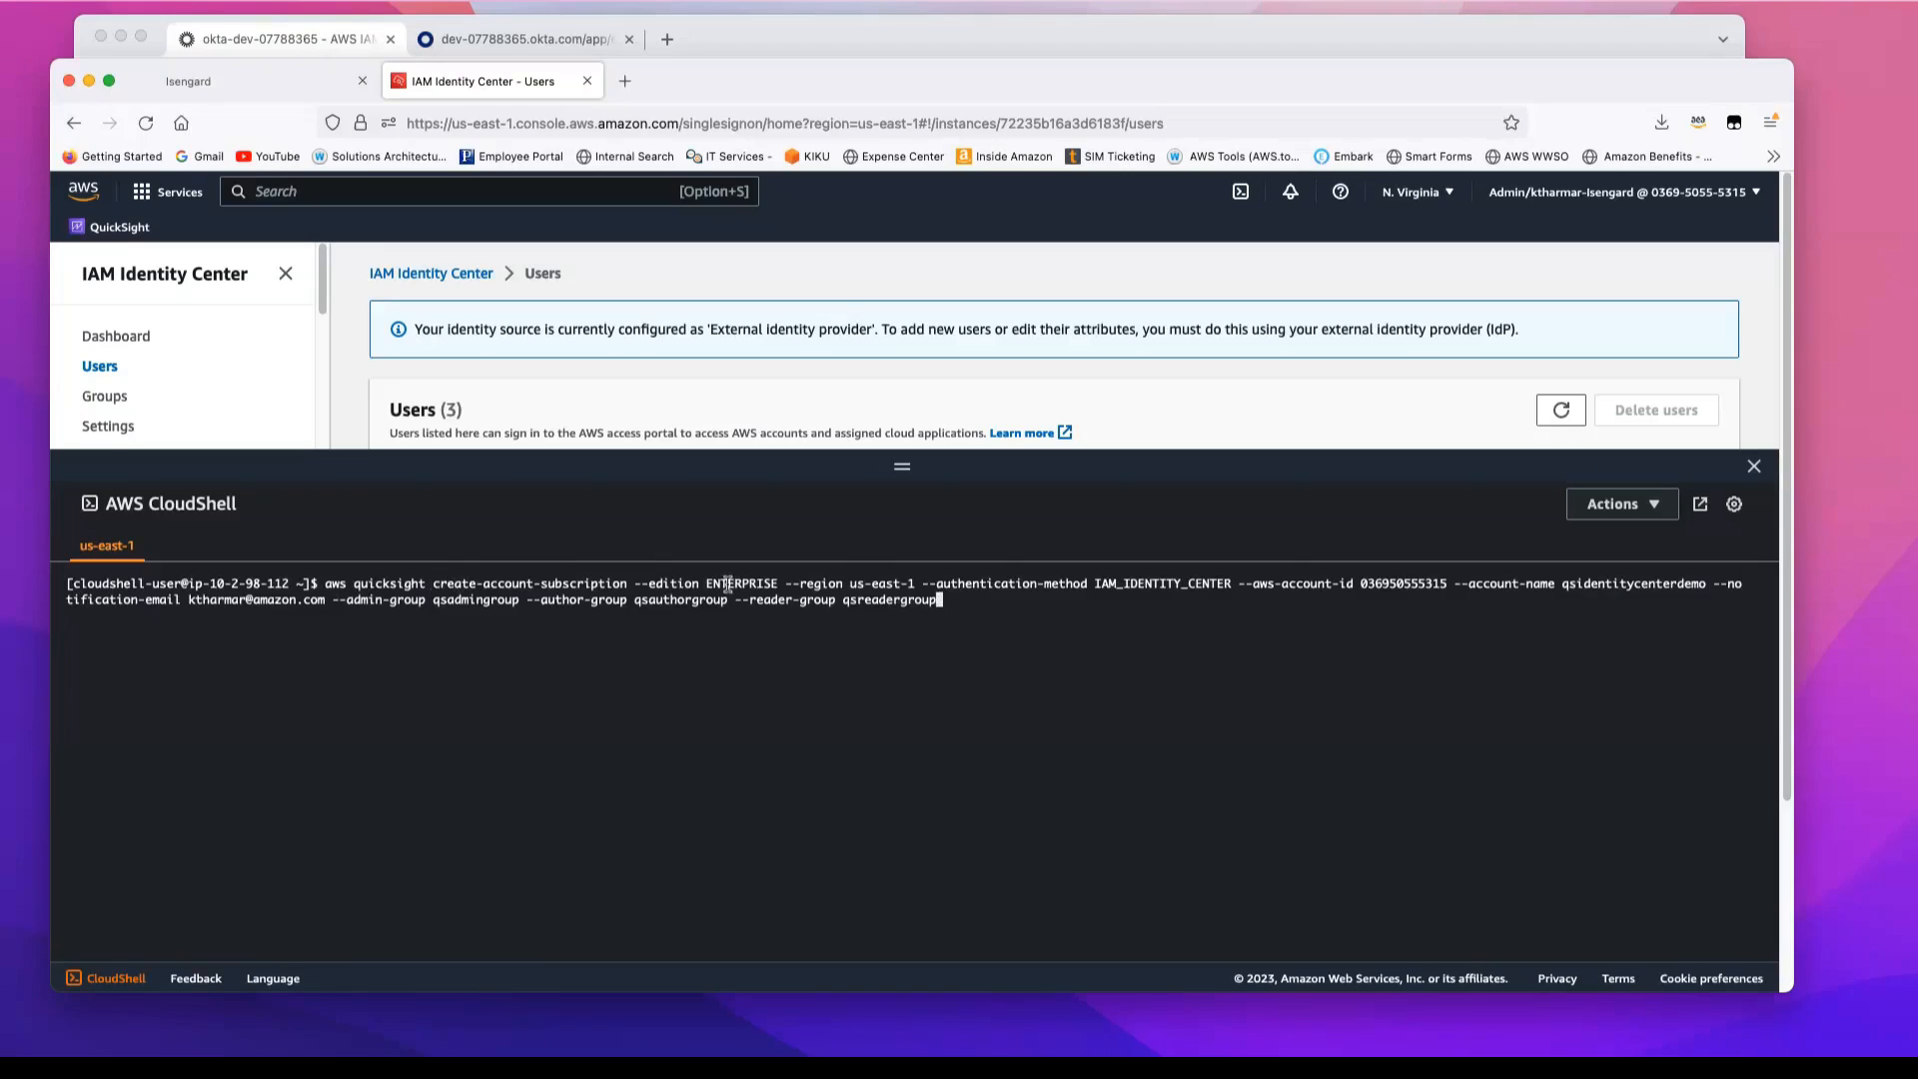
{"action": "left_click_drag", "start_coordinate": [708, 583], "coordinate": [902, 584]}
{"action": "left_click_drag", "start_coordinate": [1096, 583], "coordinate": [1230, 589]}
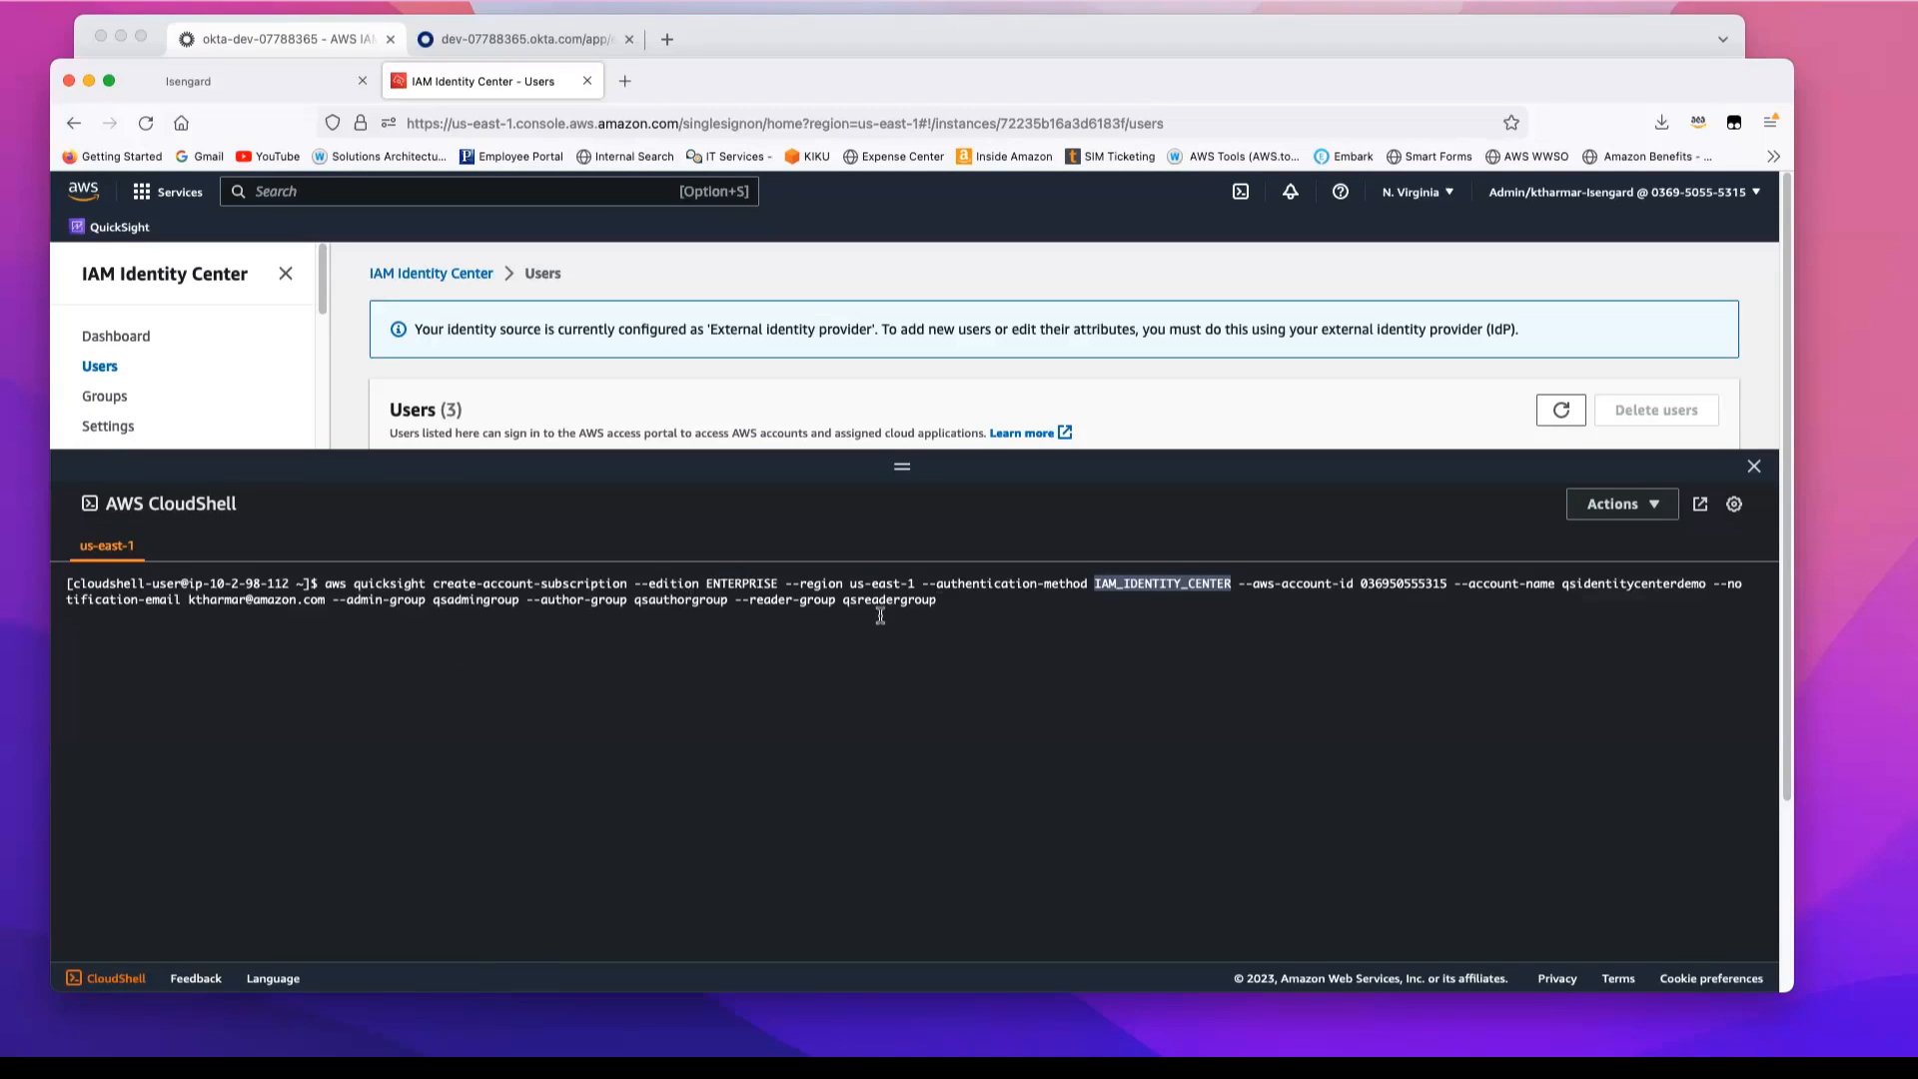
Step: Run the QuickSight account subscription command and shrink the CloudShell pane to uncover the users list
{"action": "left_click", "coordinate": [956, 600]}
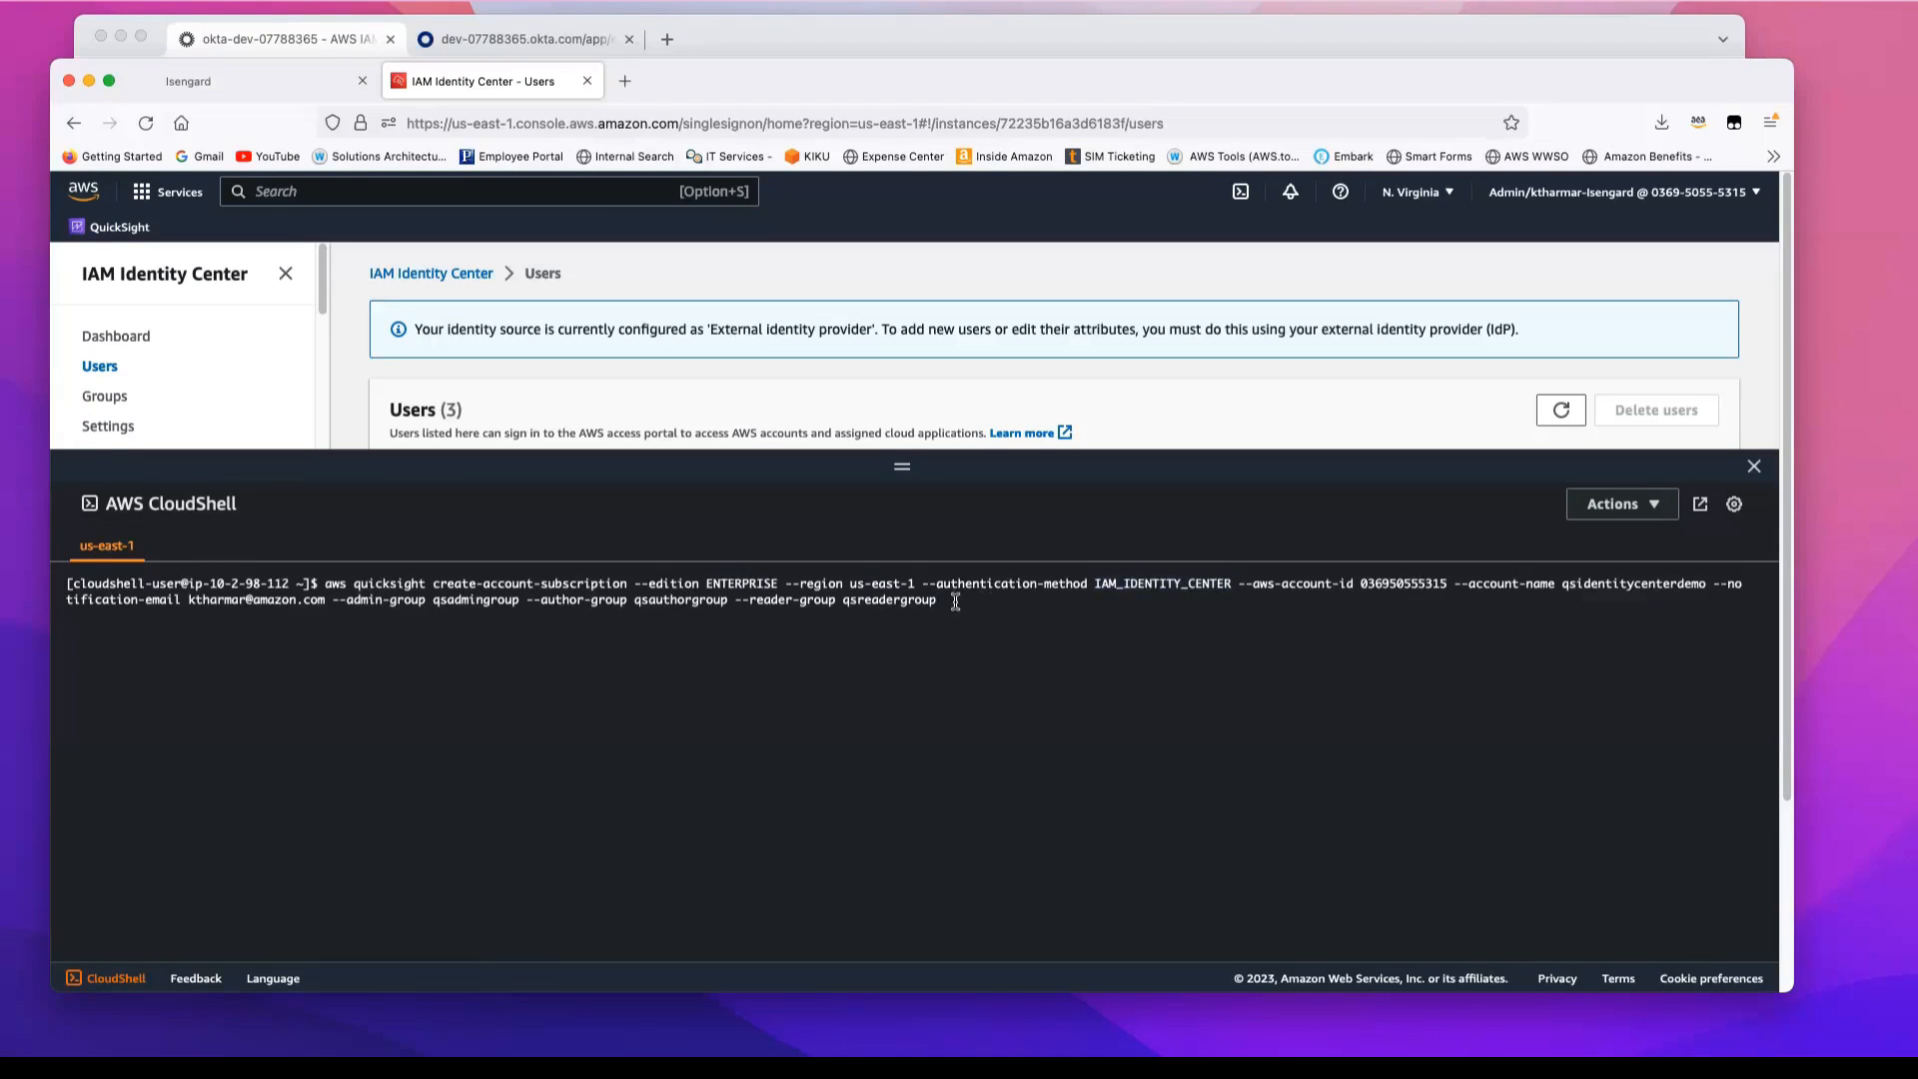
{"action": "key", "text": "Return"}
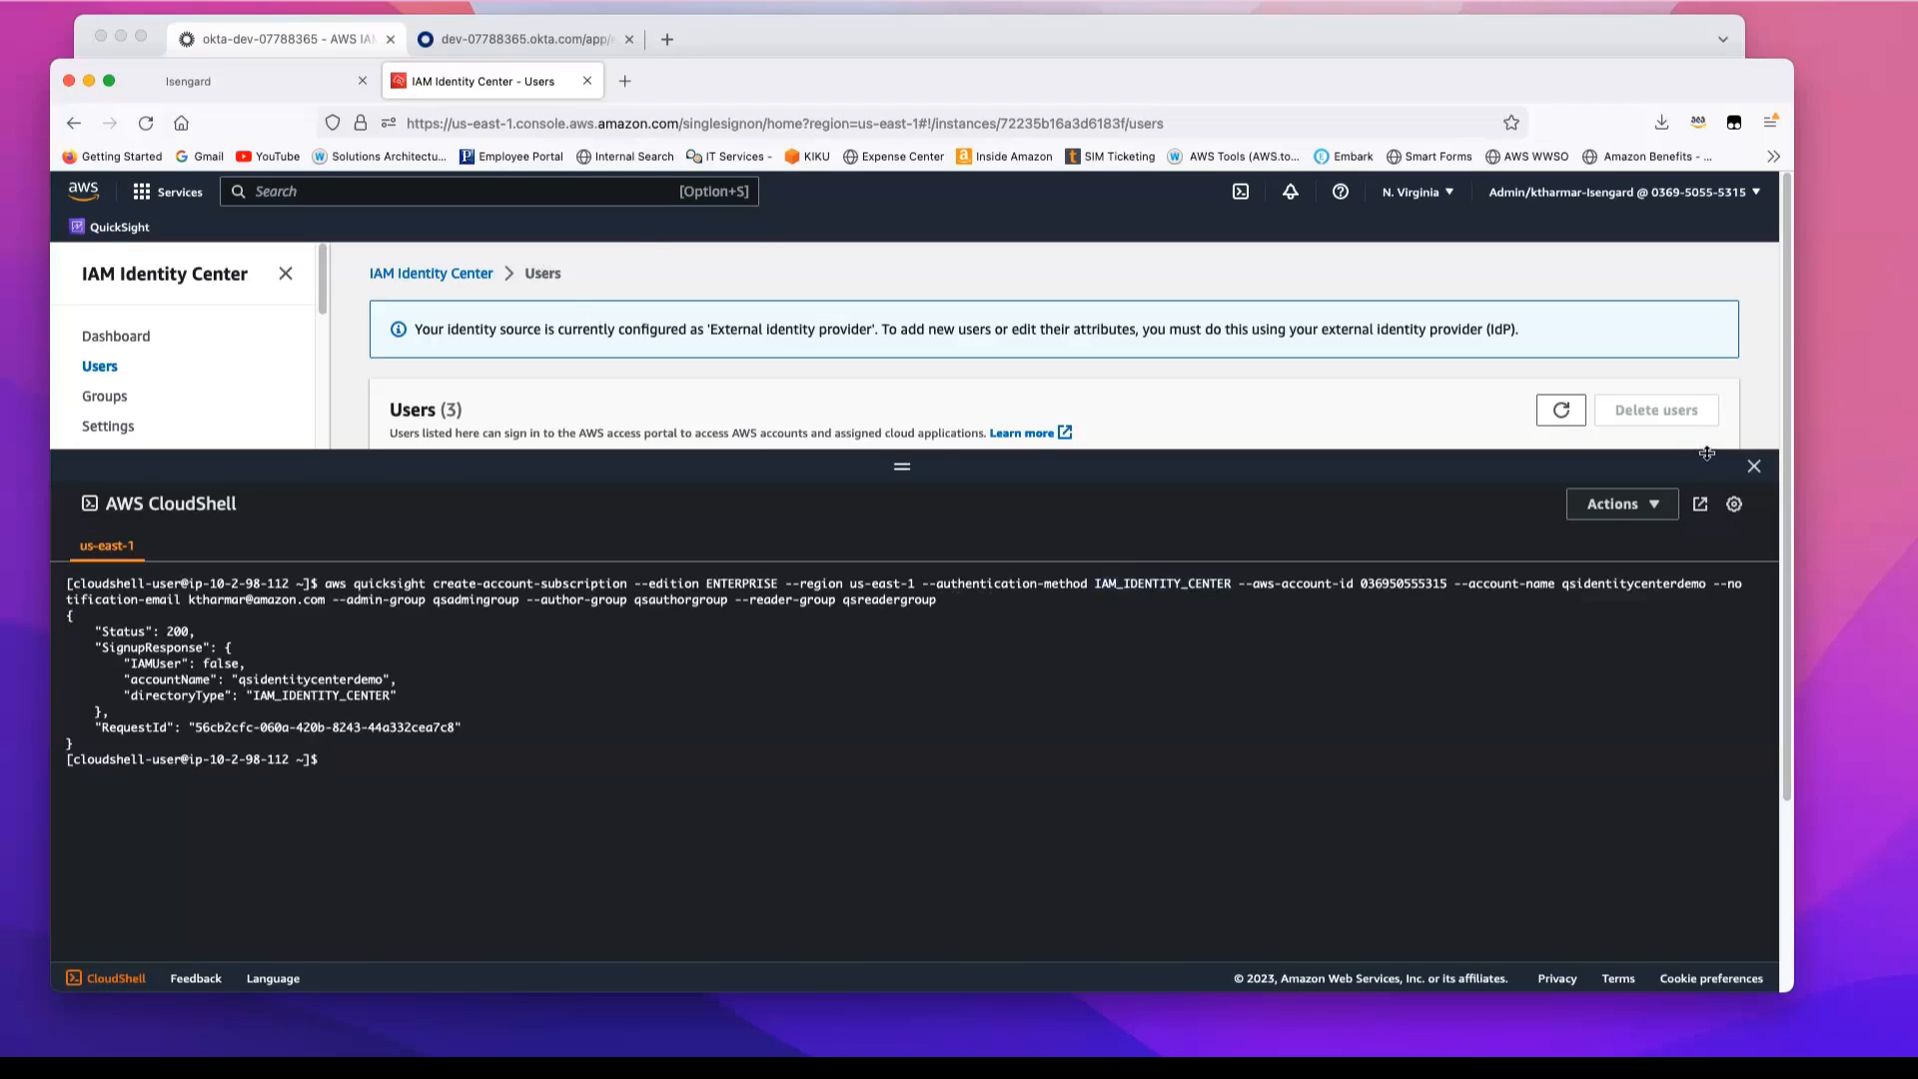
{"action": "left_click_drag", "start_coordinate": [900, 465], "coordinate": [926, 759]}
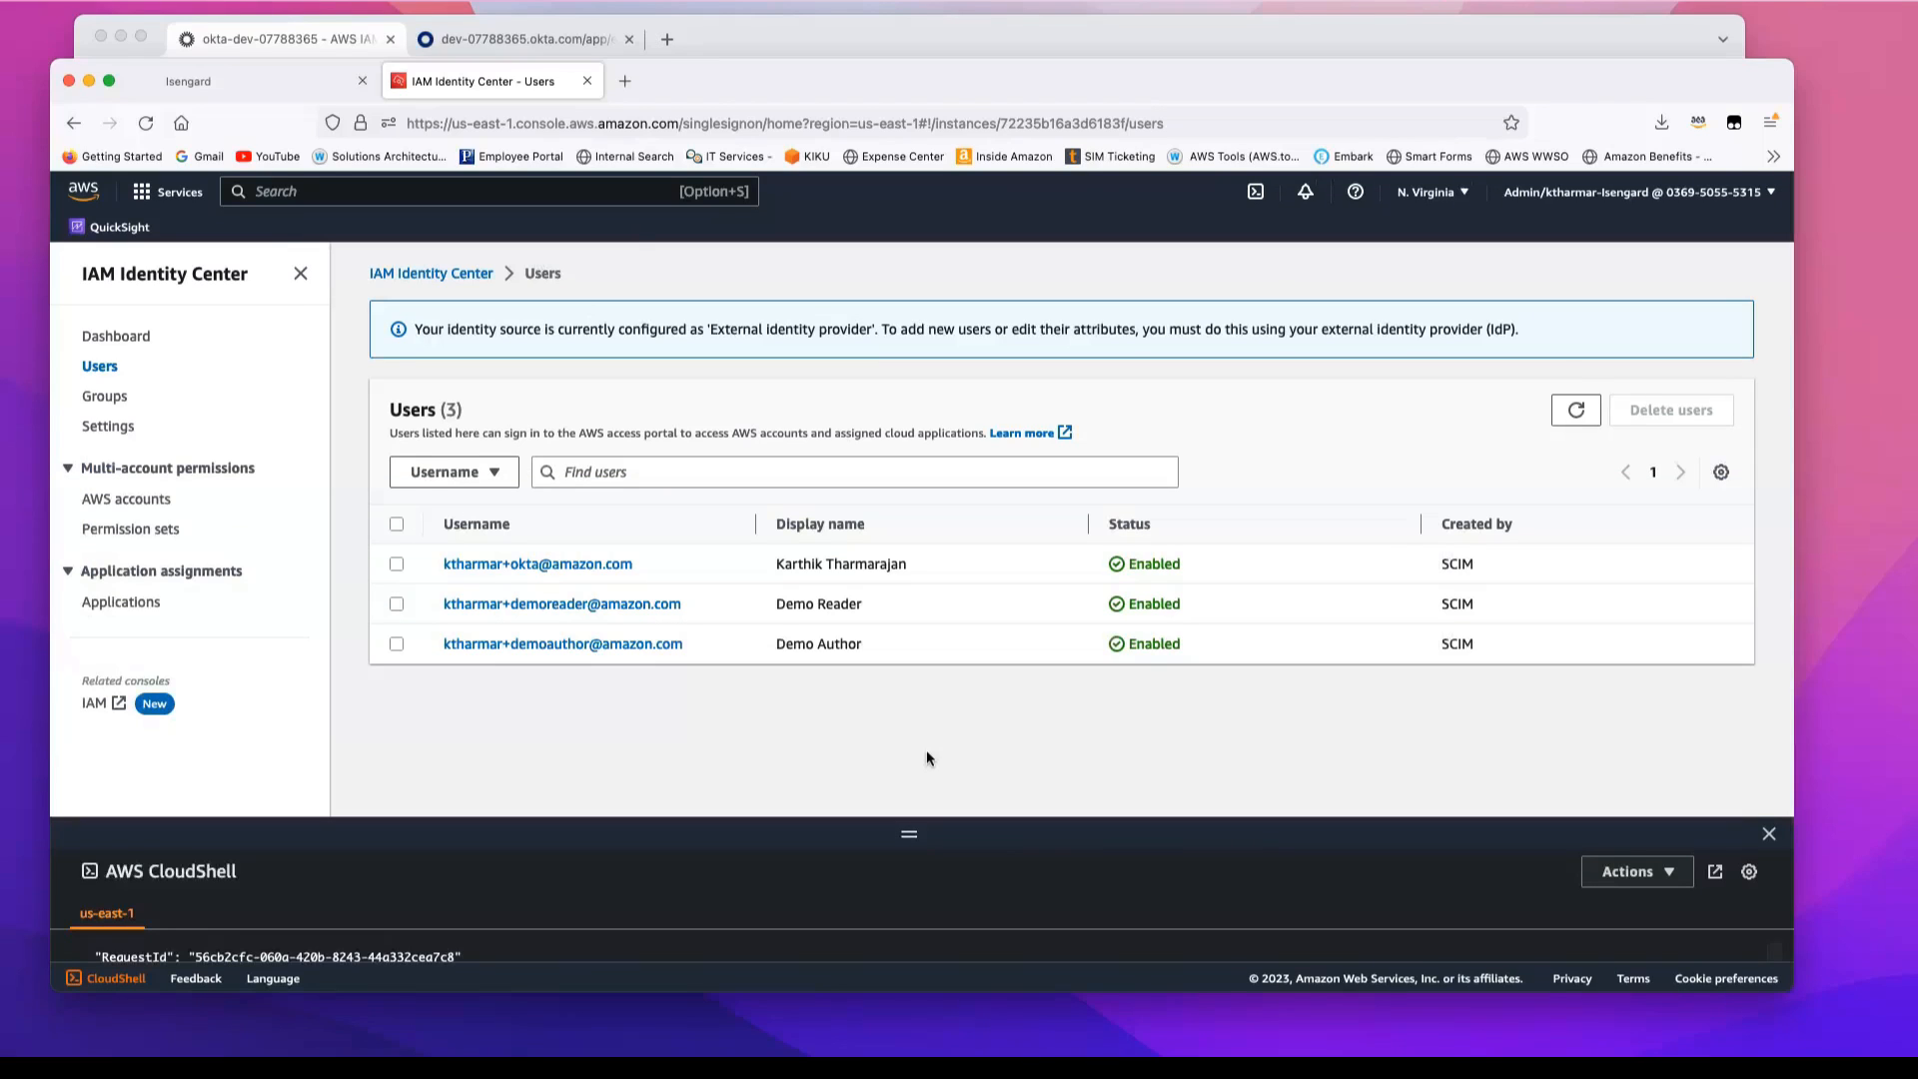
Step: Refresh the users page, open the qsidentitycenterdemo application in IAM Identity Center and close CloudShell to examine its assigned groups
{"action": "left_click", "coordinate": [145, 123]}
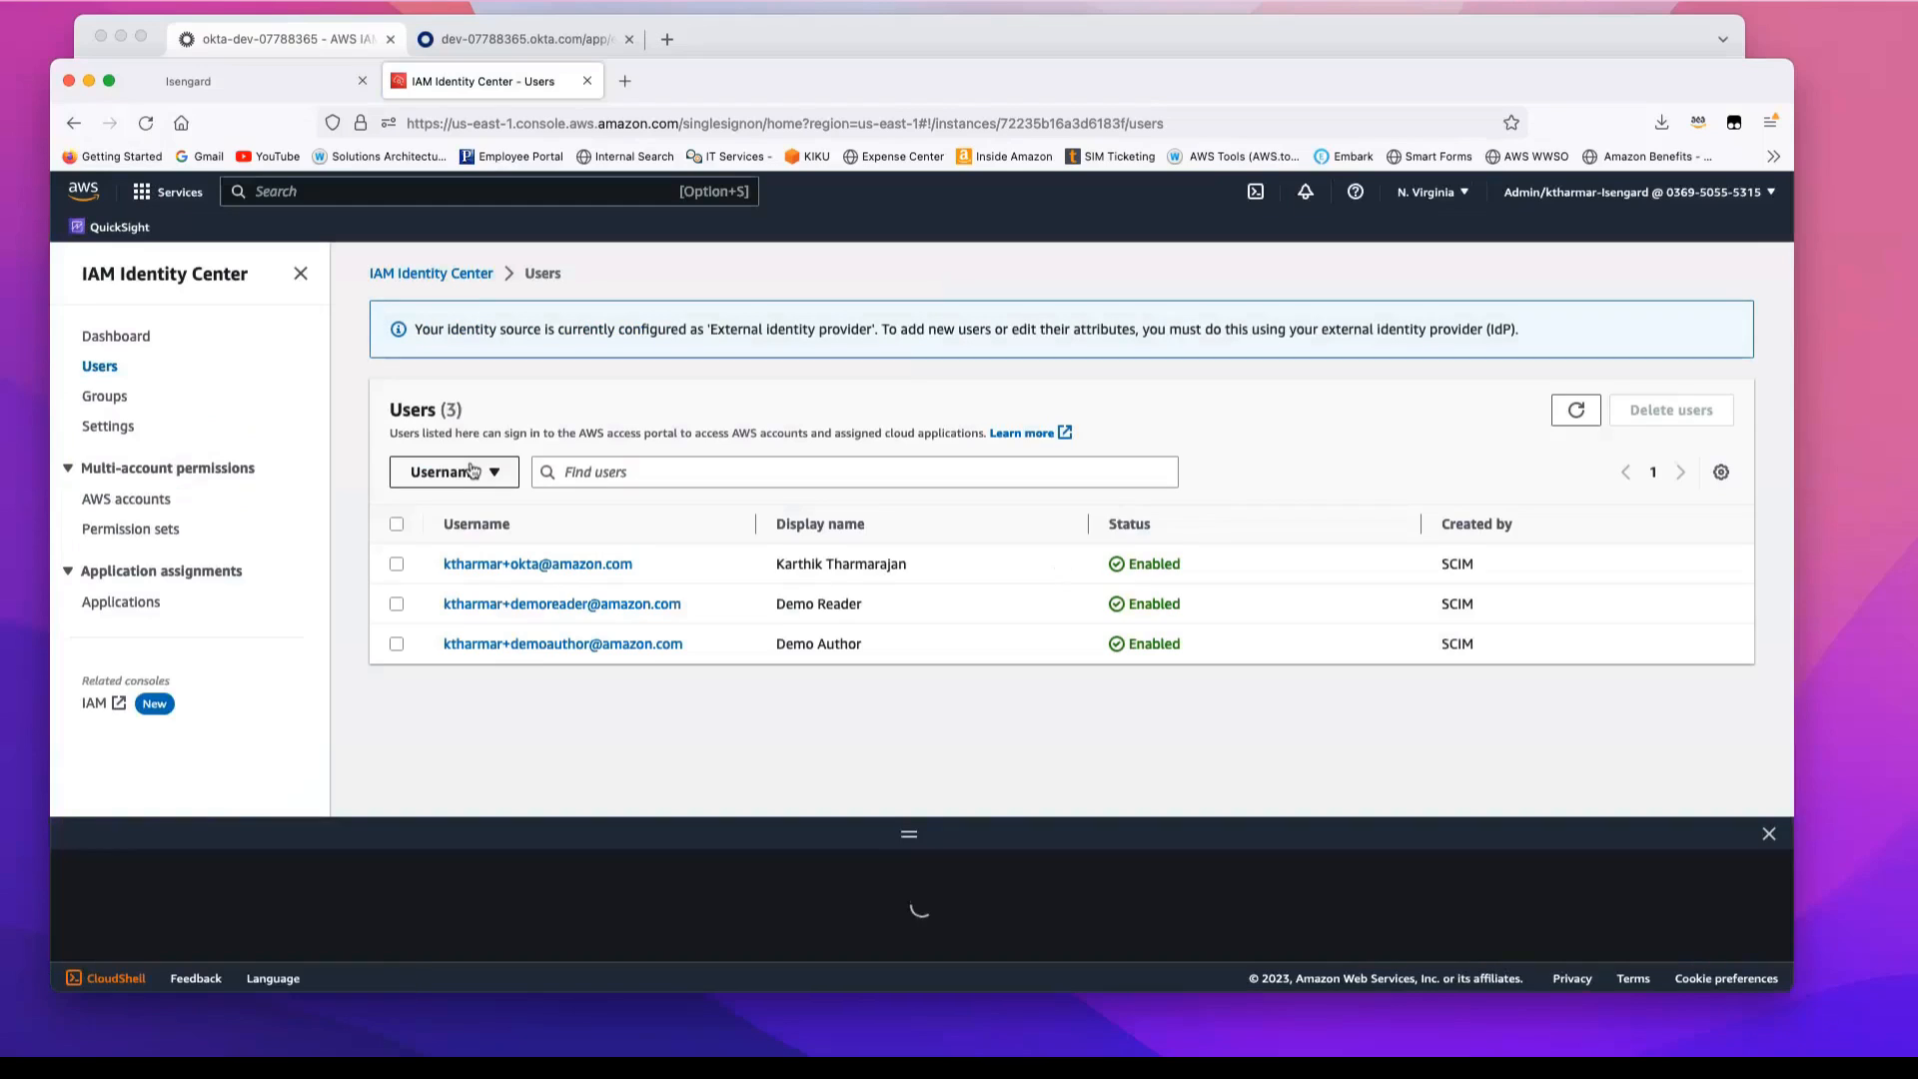
{"action": "left_click", "coordinate": [138, 606]}
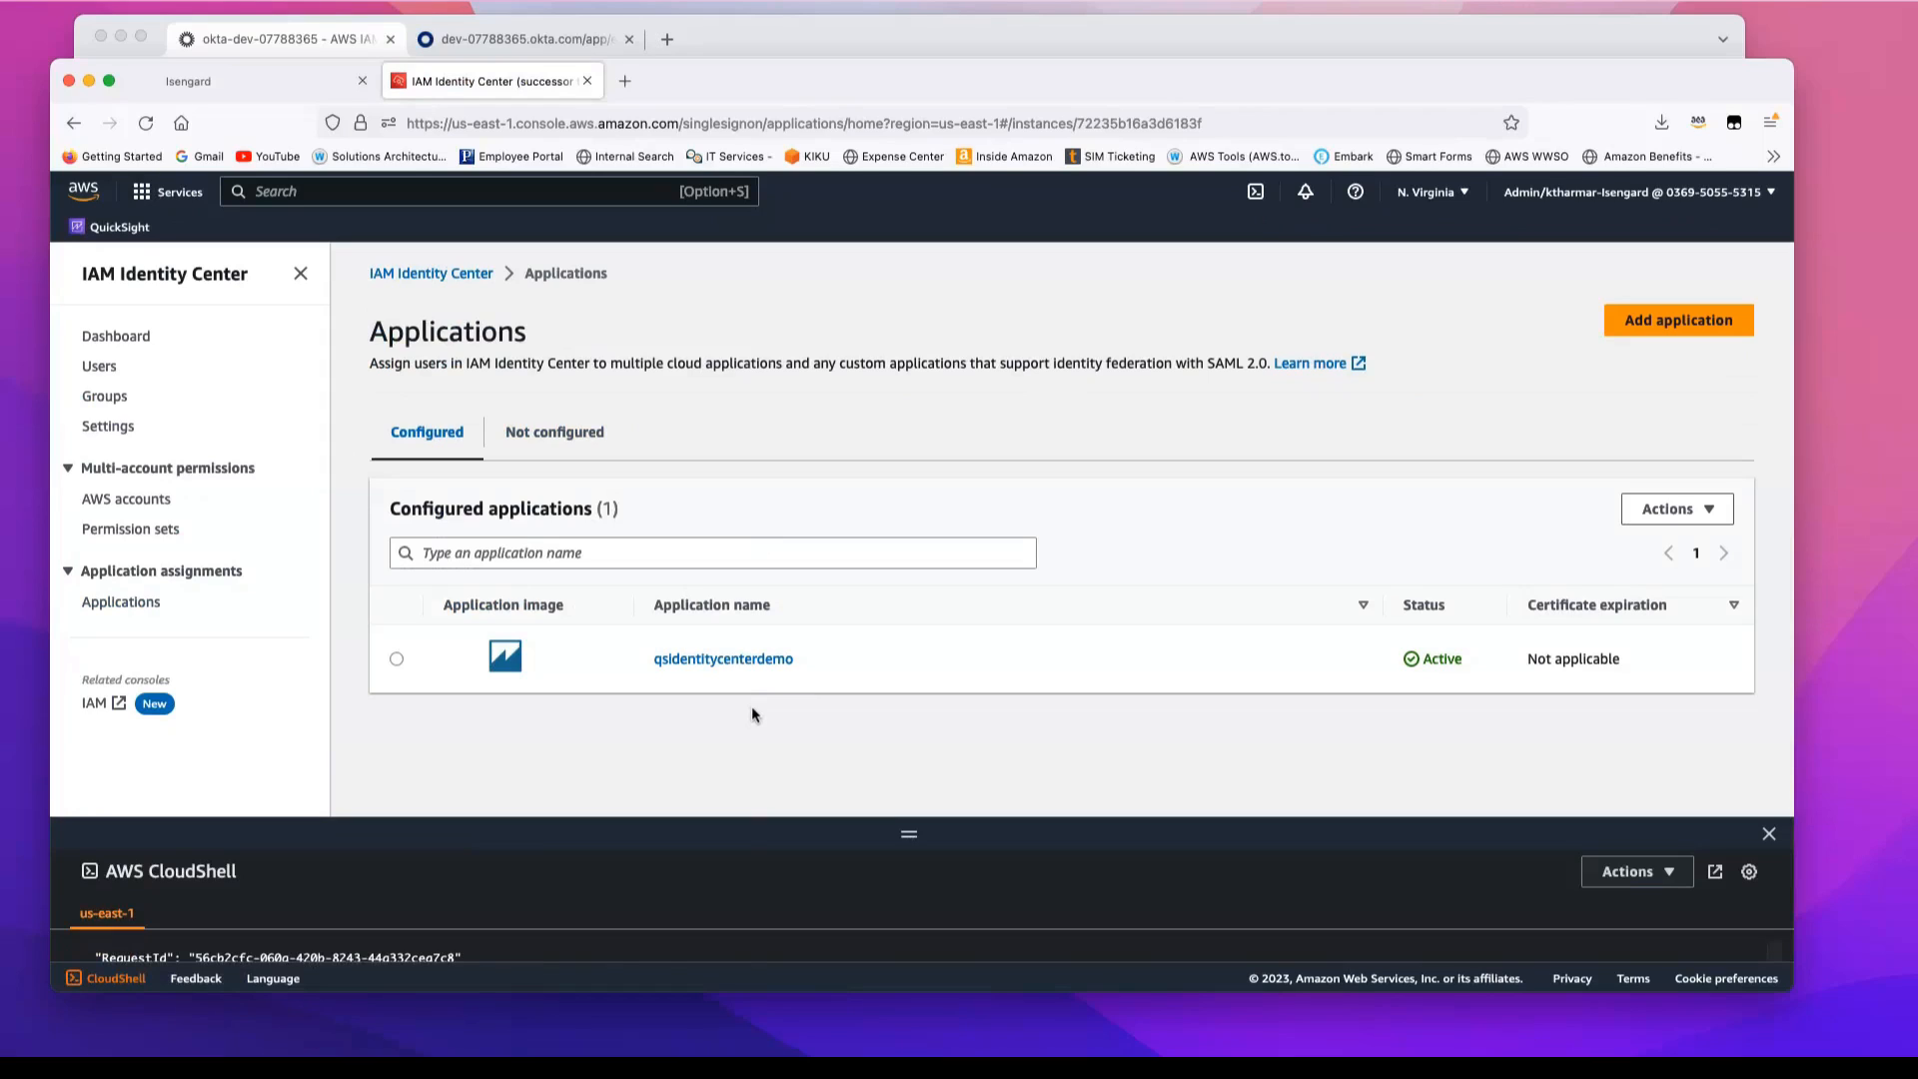
{"action": "left_click", "coordinate": [101, 401]}
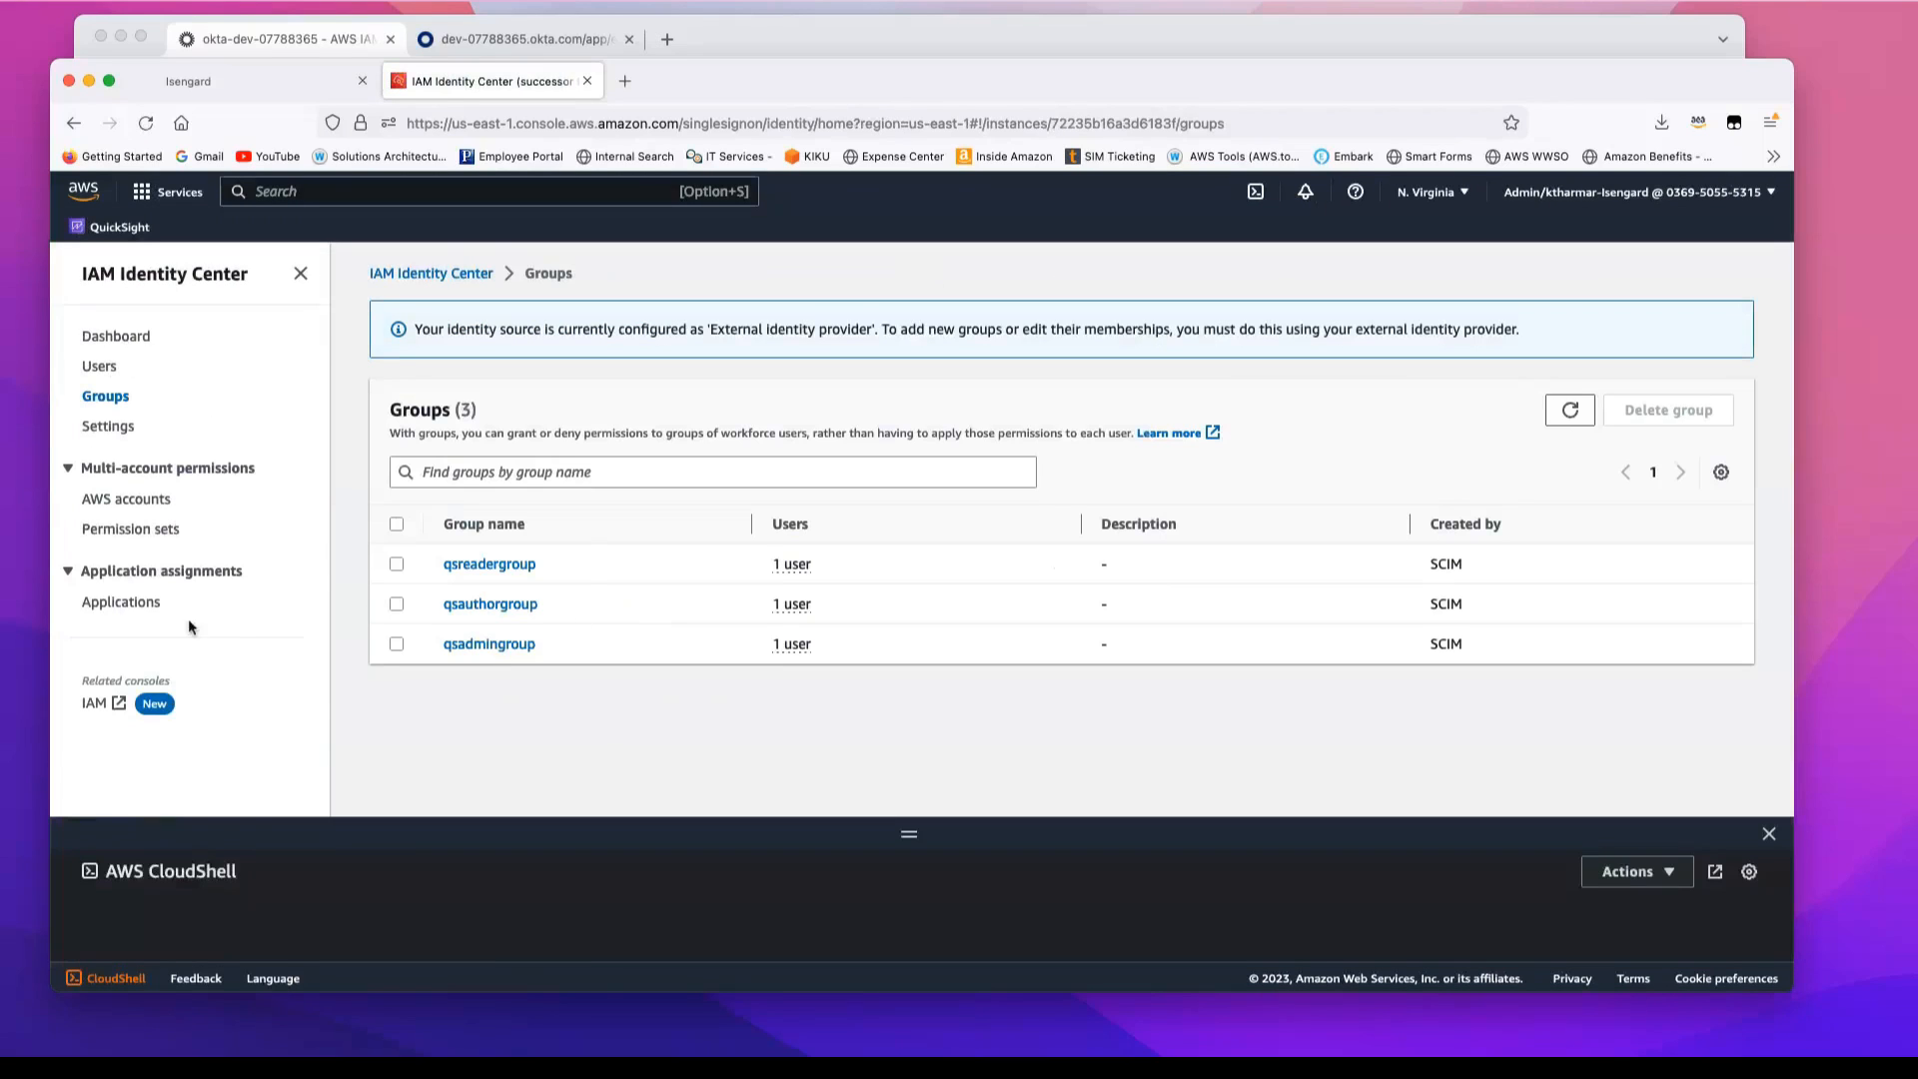
{"action": "left_click", "coordinate": [121, 601]}
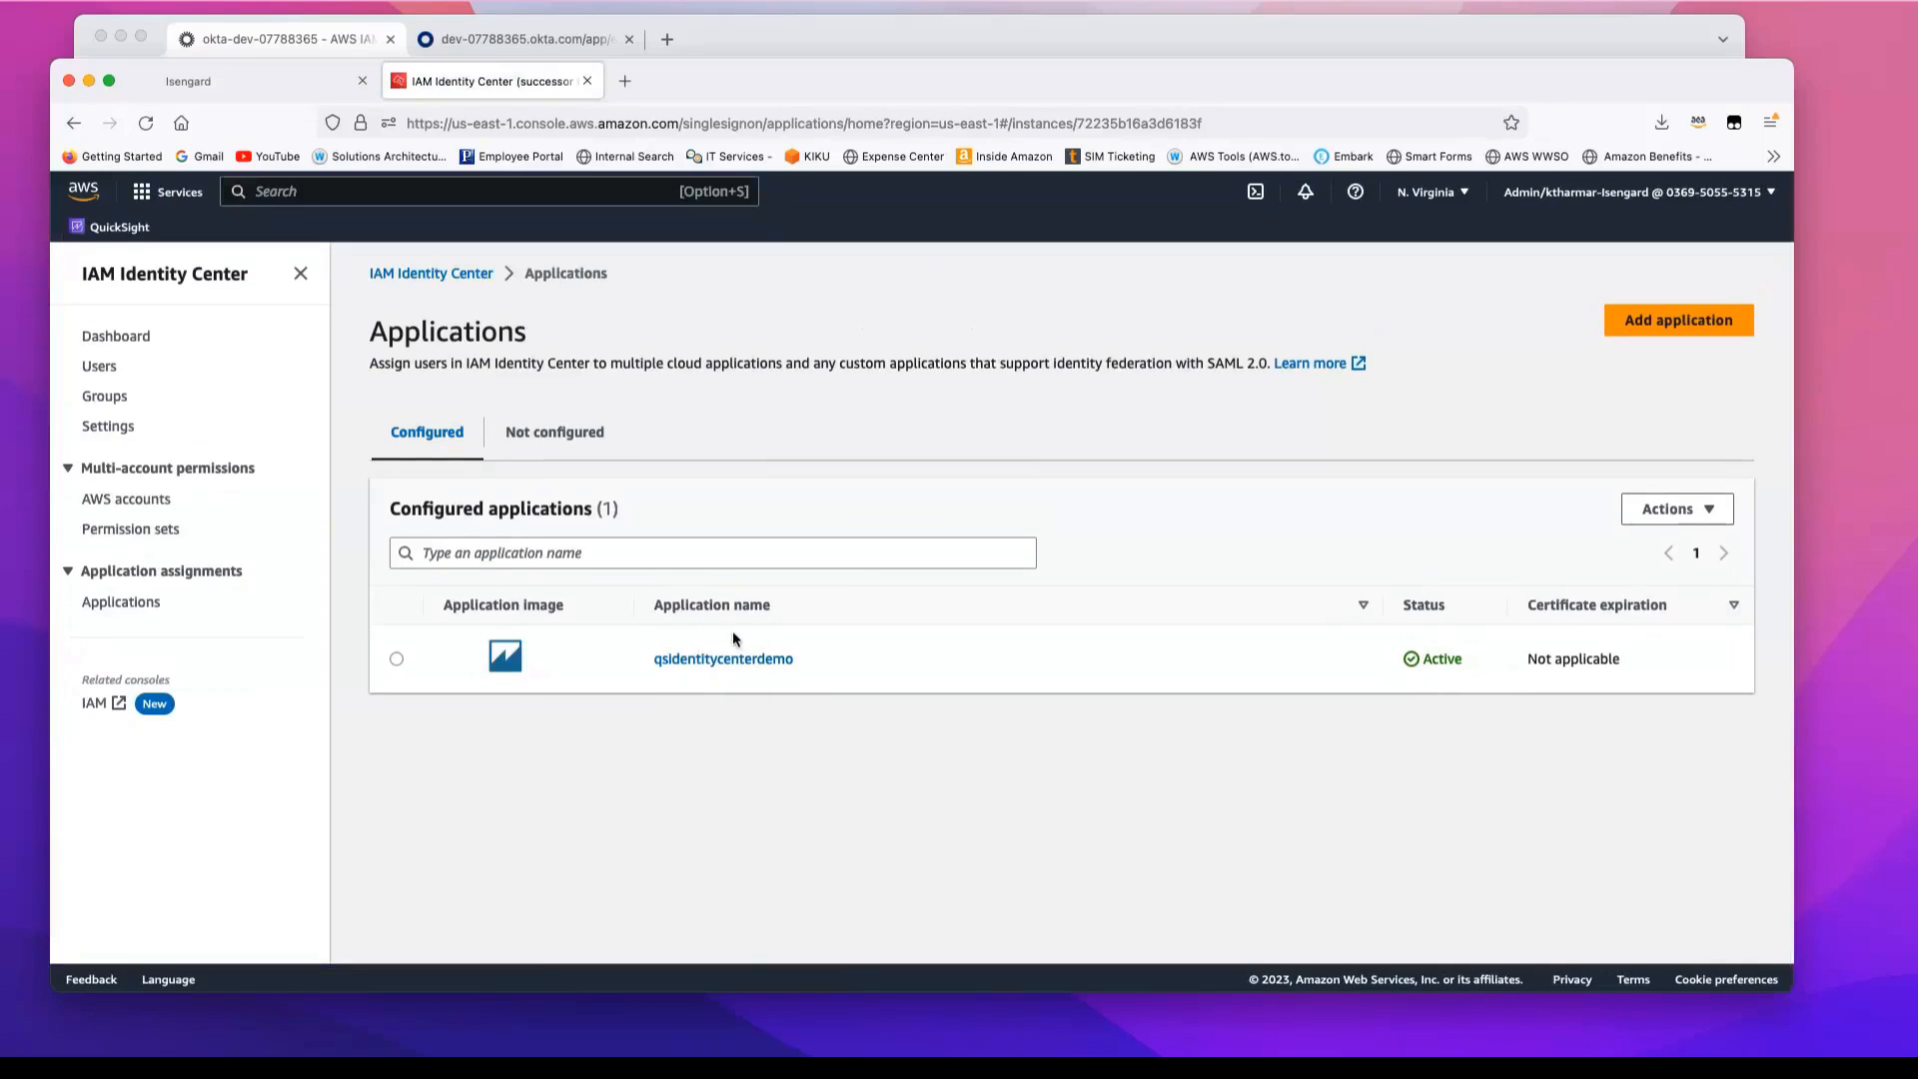
{"action": "left_click", "coordinate": [734, 662]}
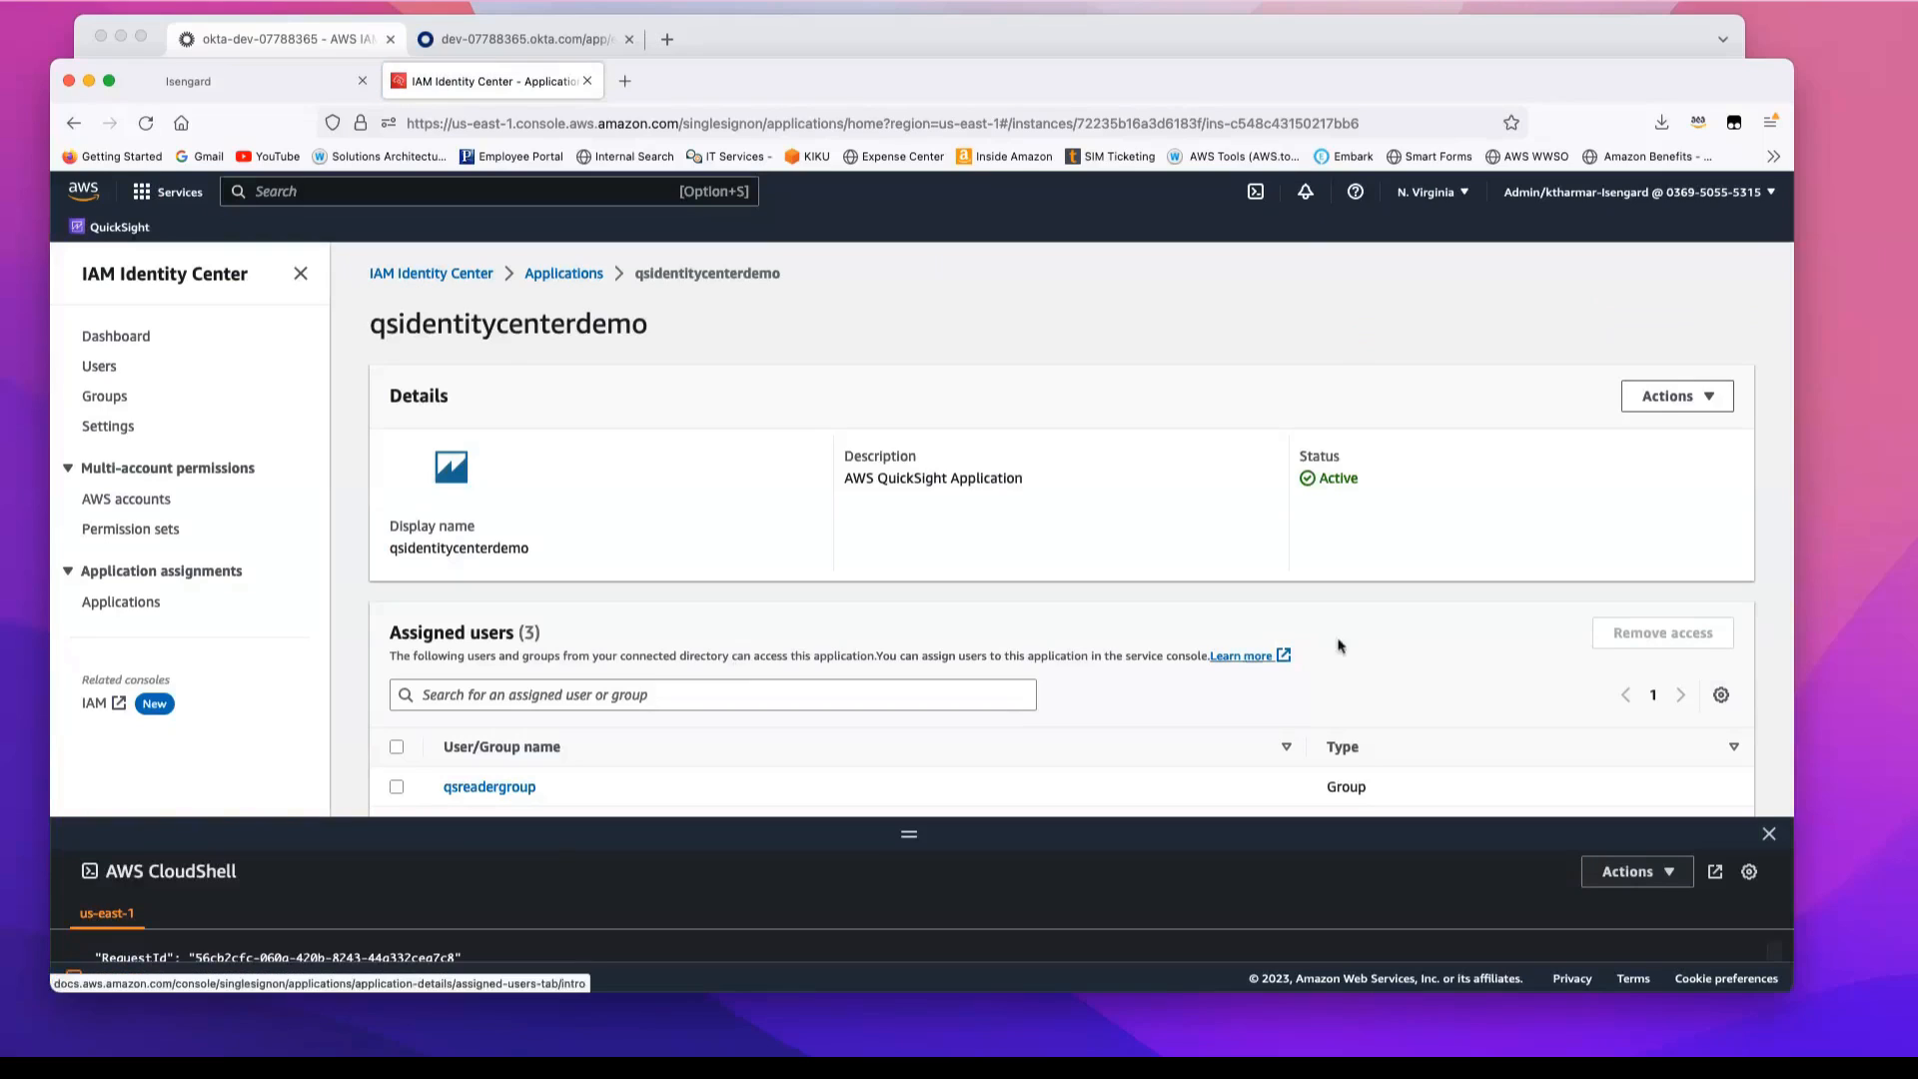
{"action": "left_click", "coordinate": [1768, 835]}
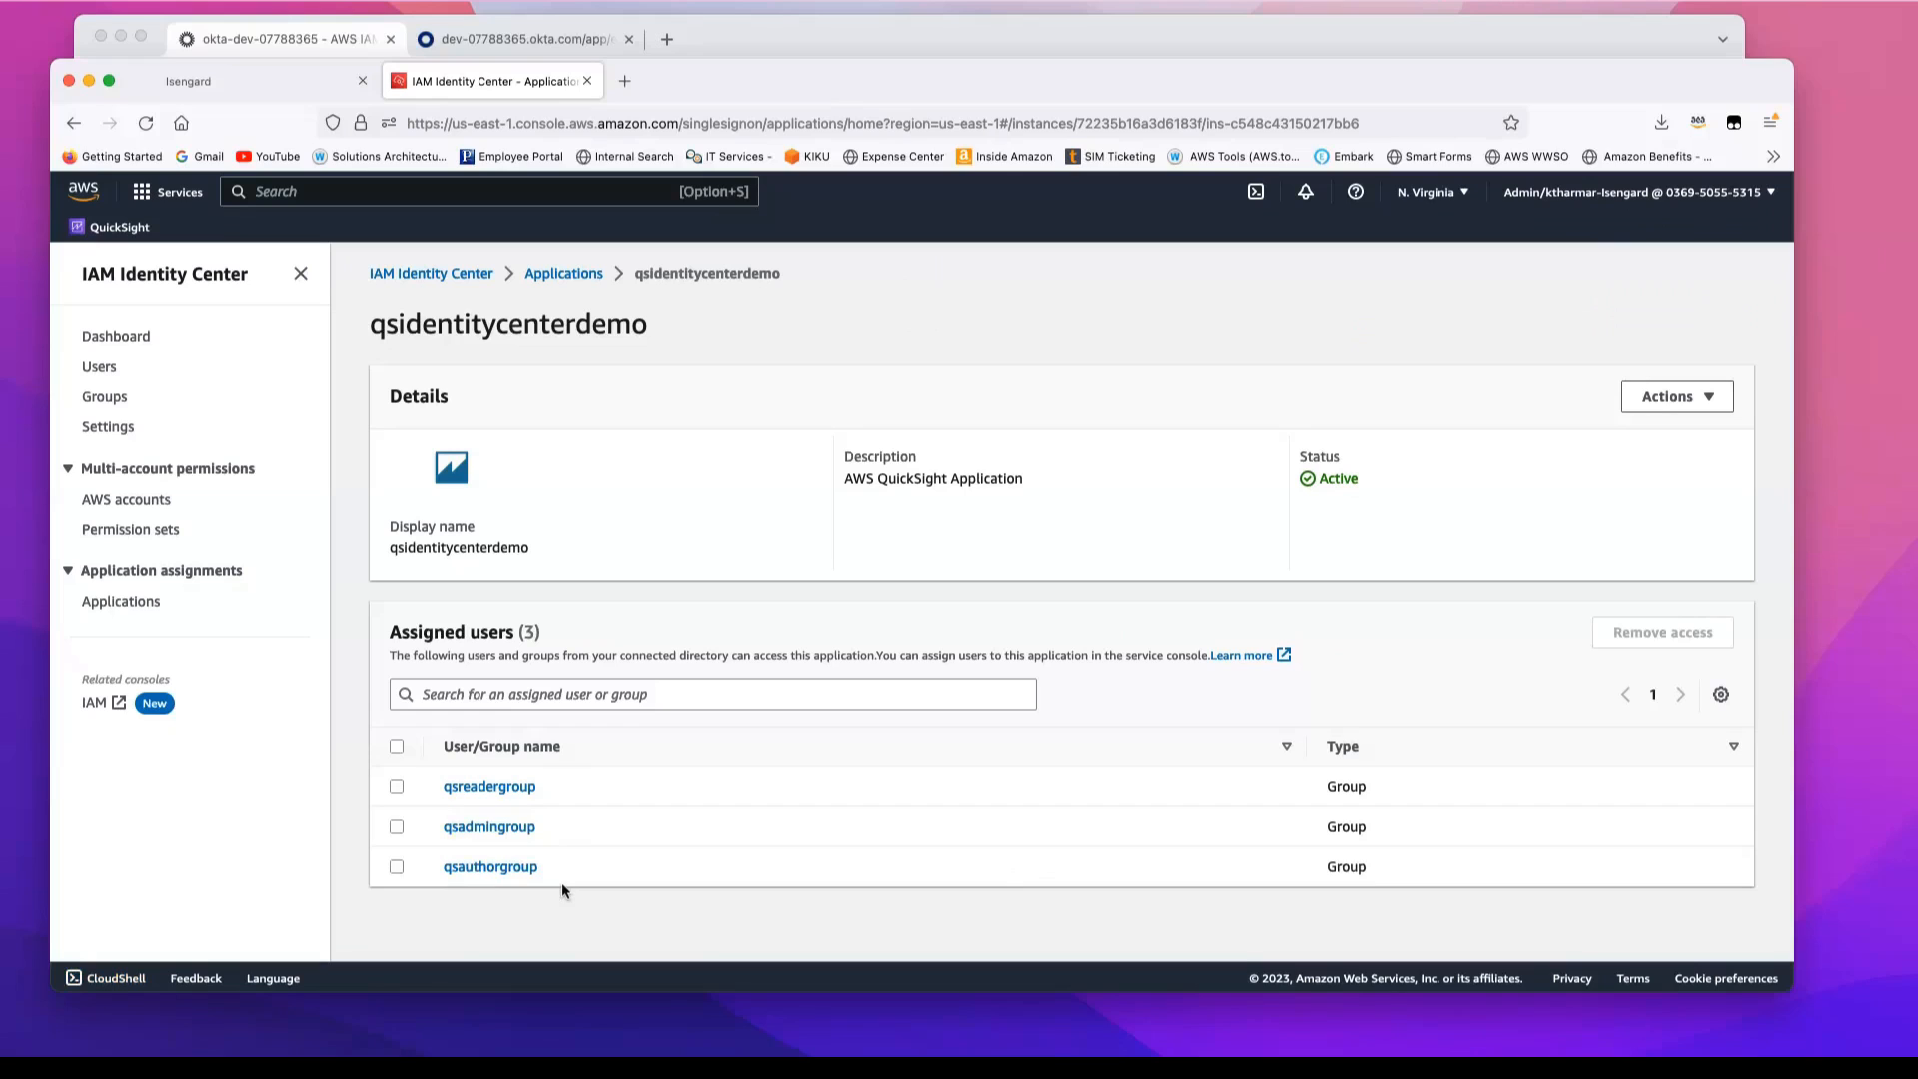
Step: Switch to the Okta admin console and open the end user dashboard in a new browser tab
{"action": "left_click", "coordinate": [517, 38]}
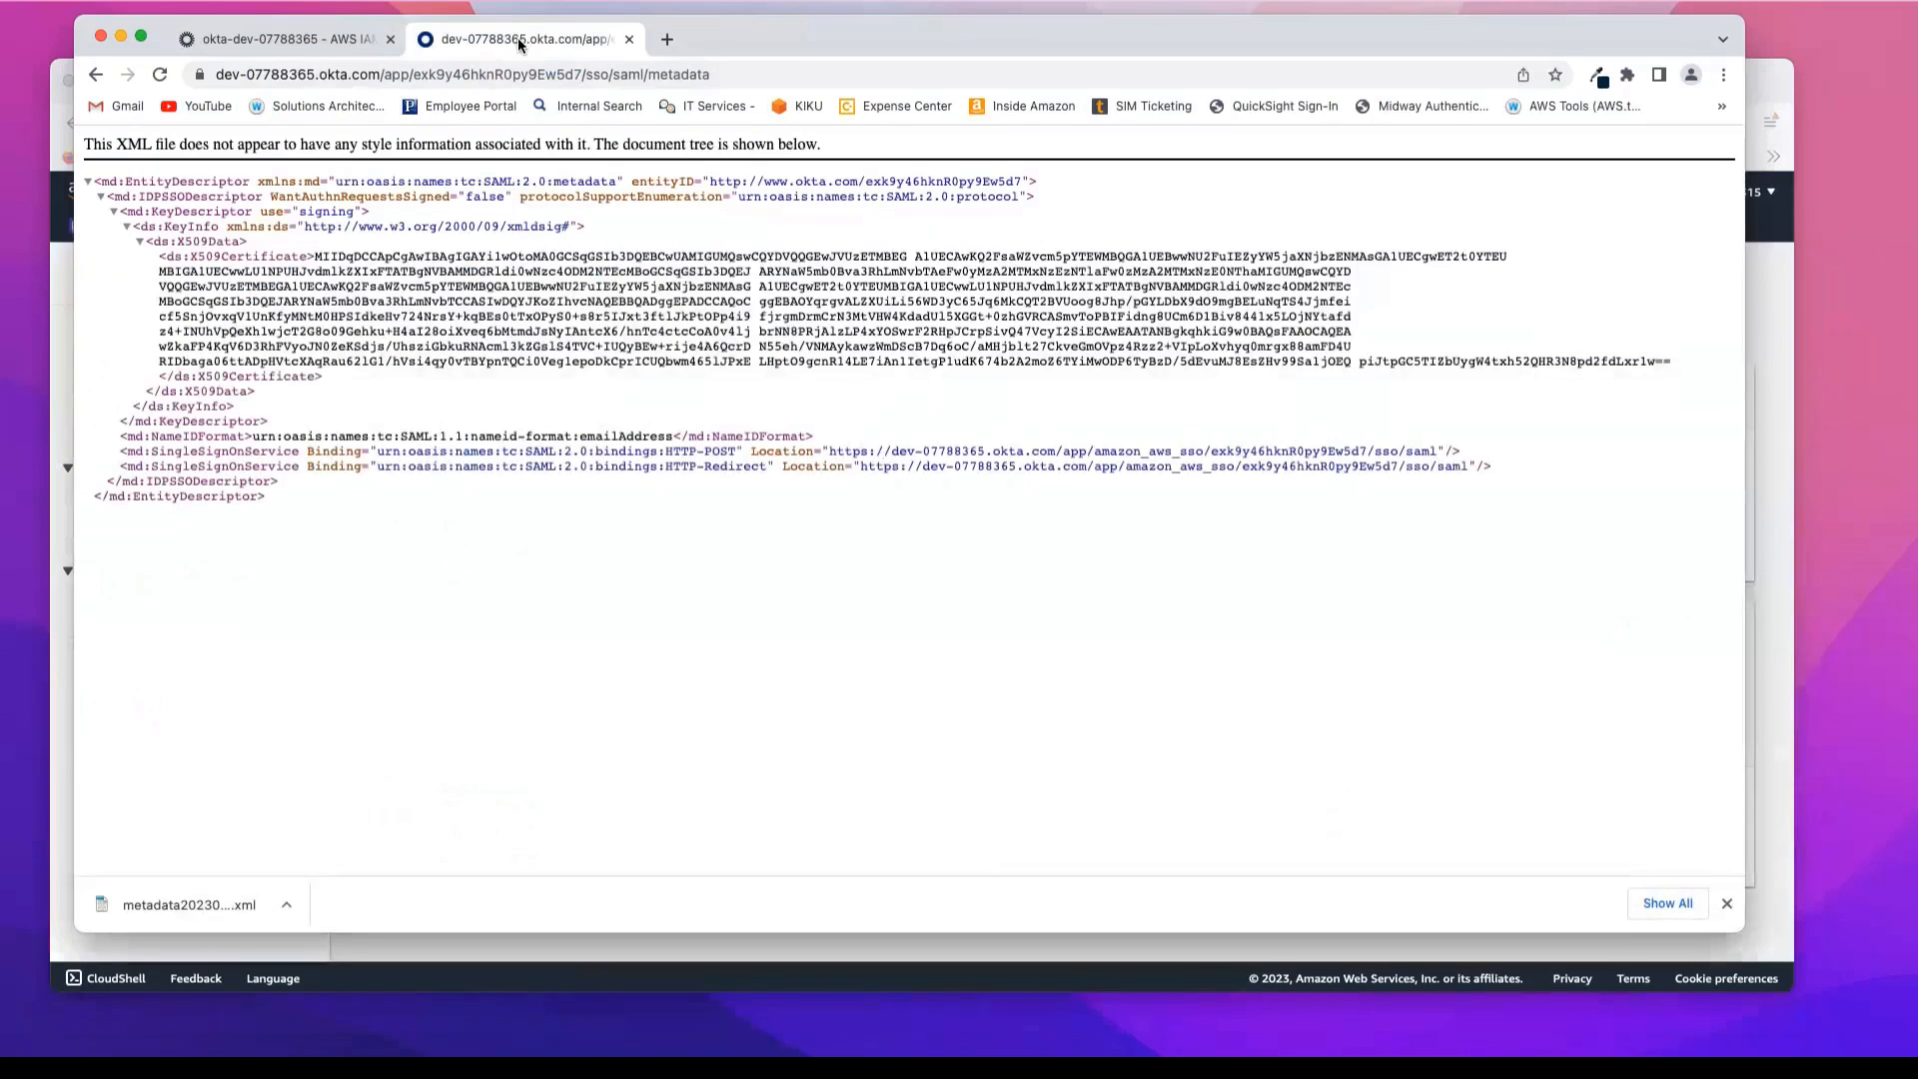
{"action": "left_click", "coordinate": [300, 40]}
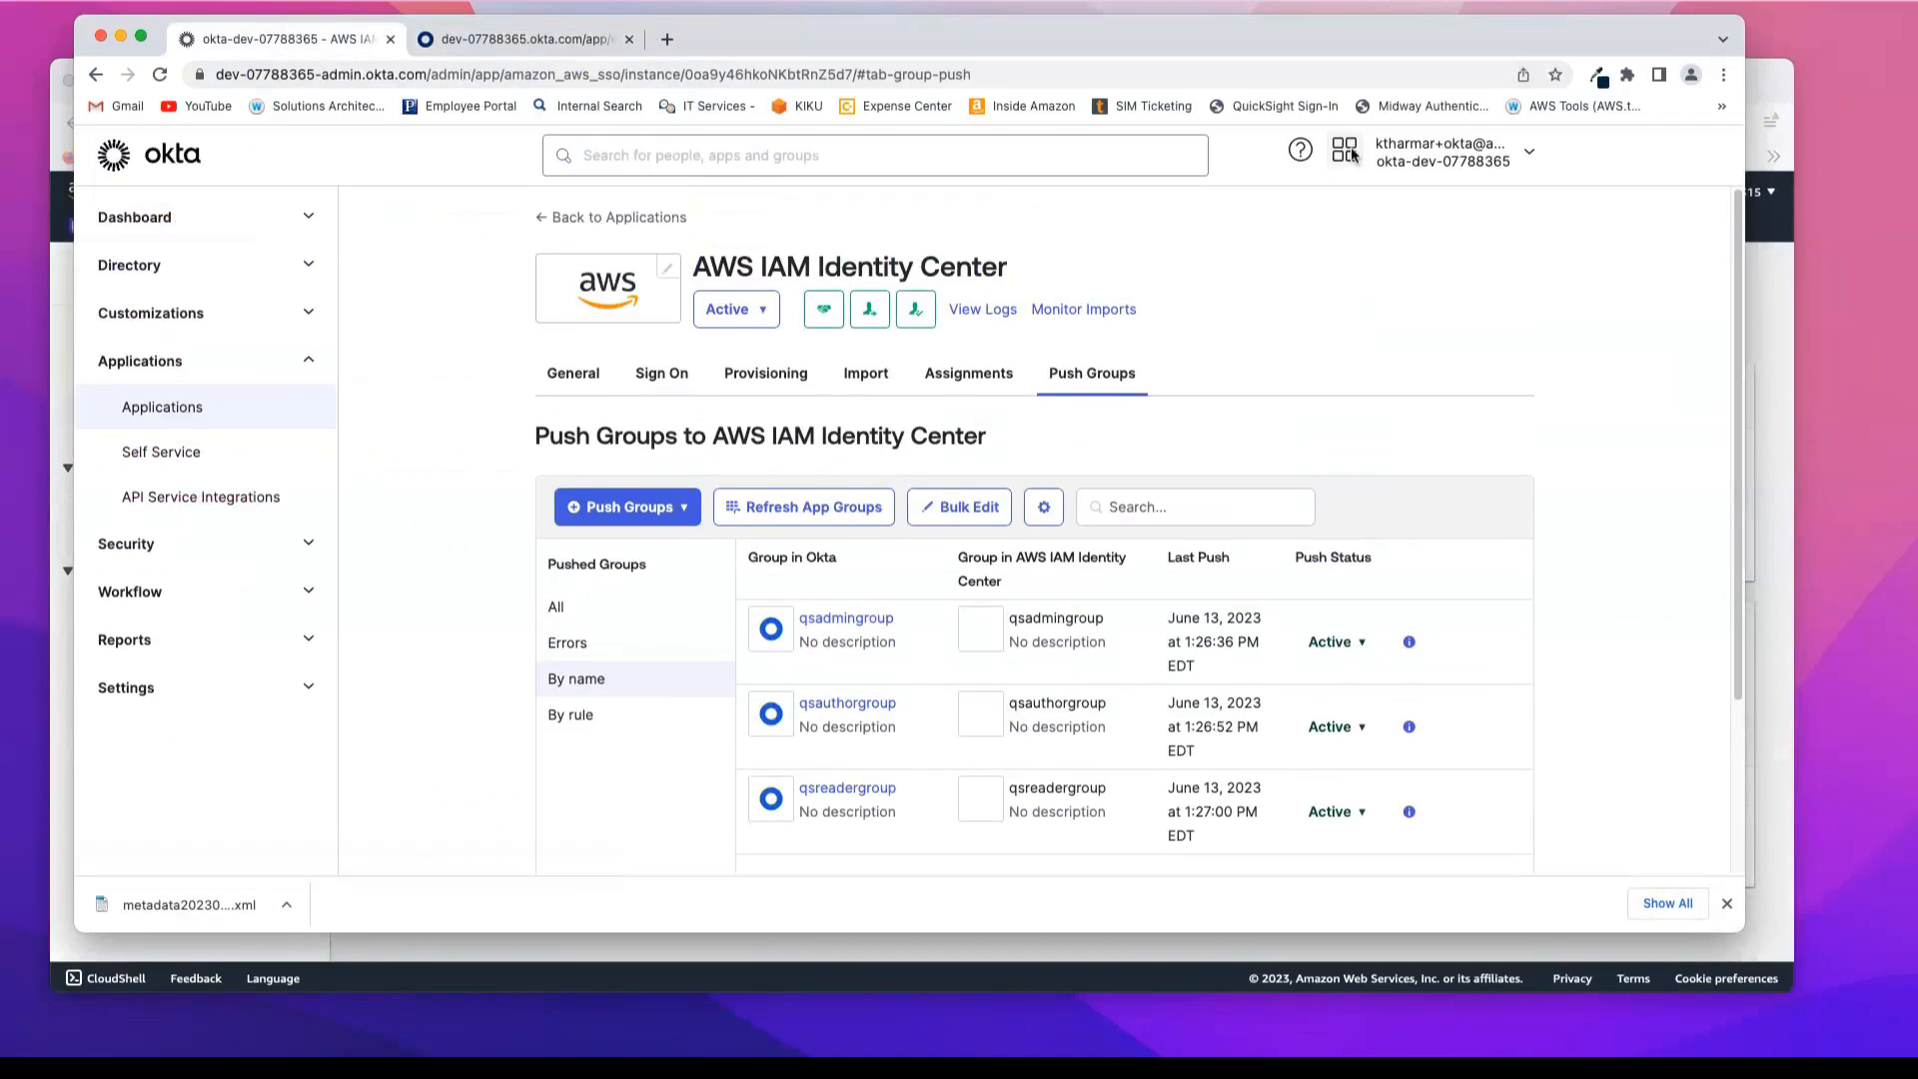
{"action": "right_click", "coordinate": [1344, 160]}
{"action": "key", "text": "Escape"}
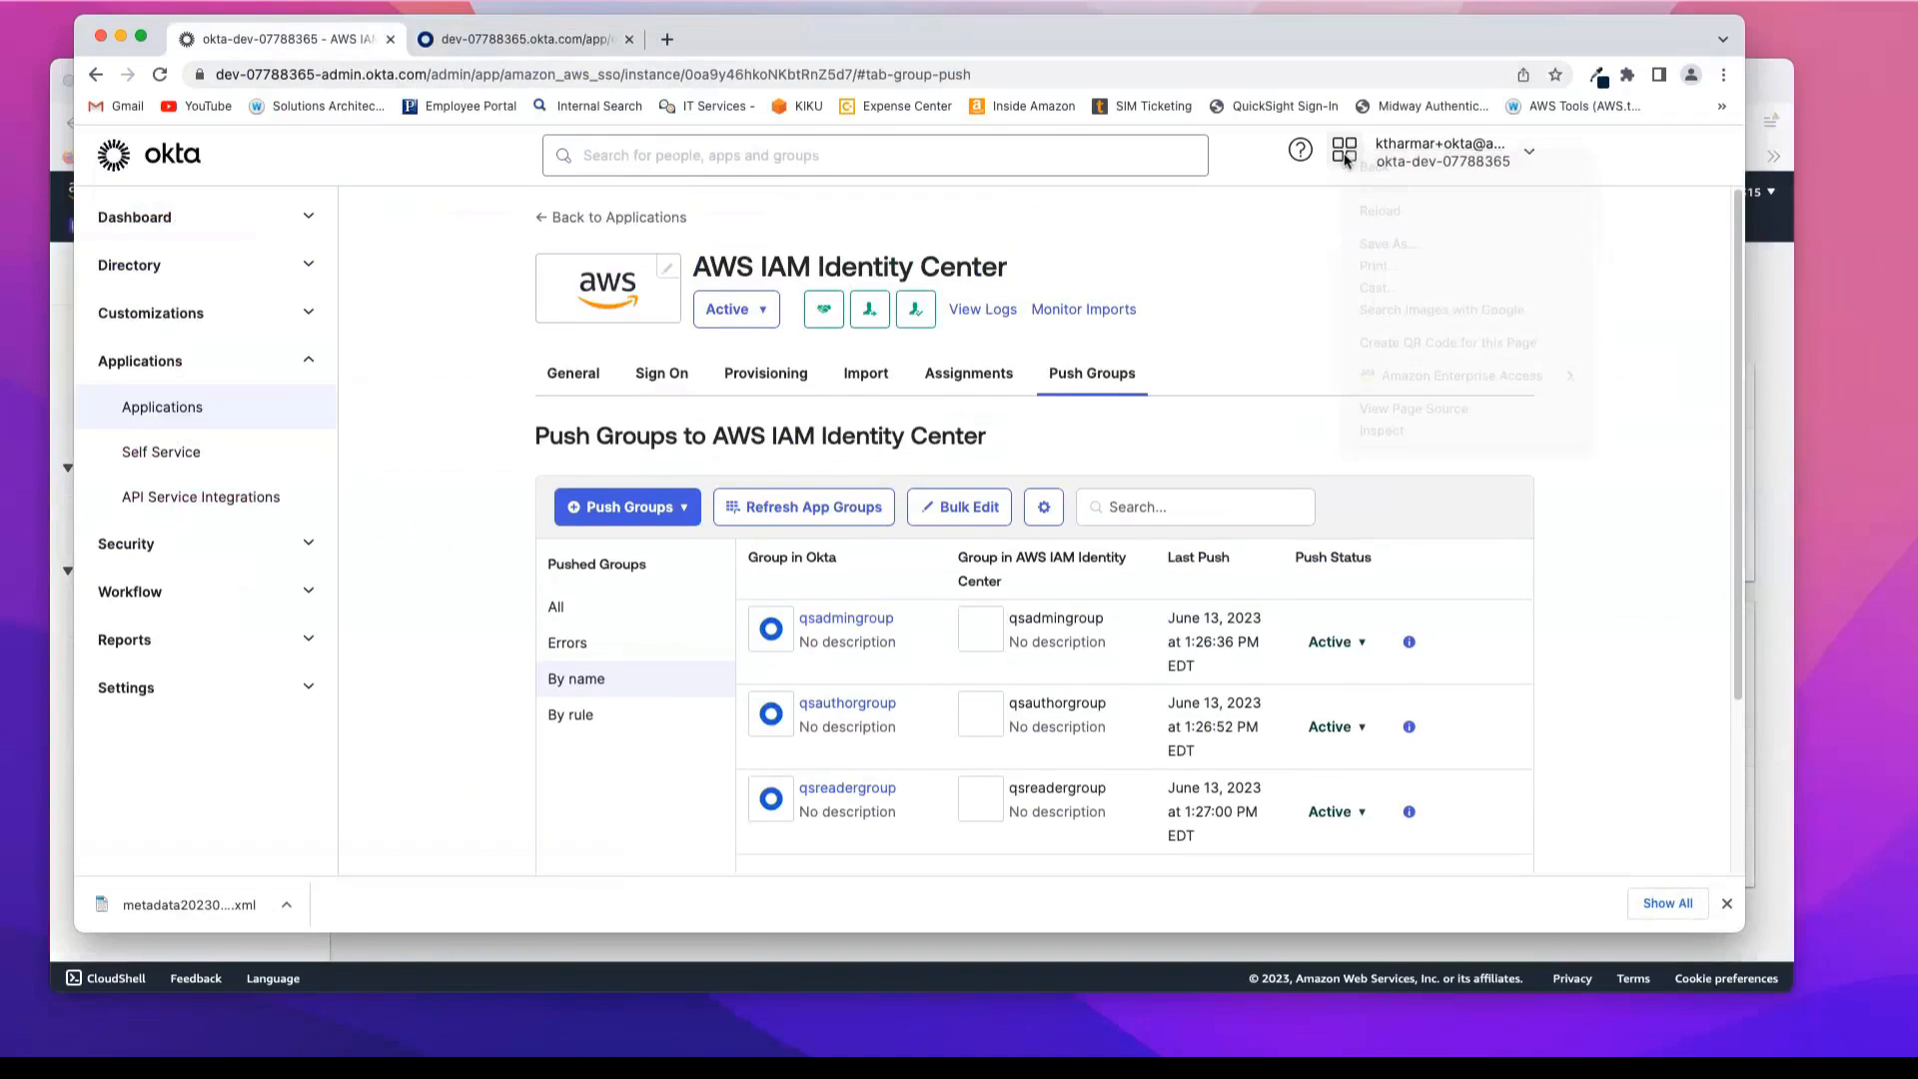
{"action": "left_click", "coordinate": [1344, 151]}
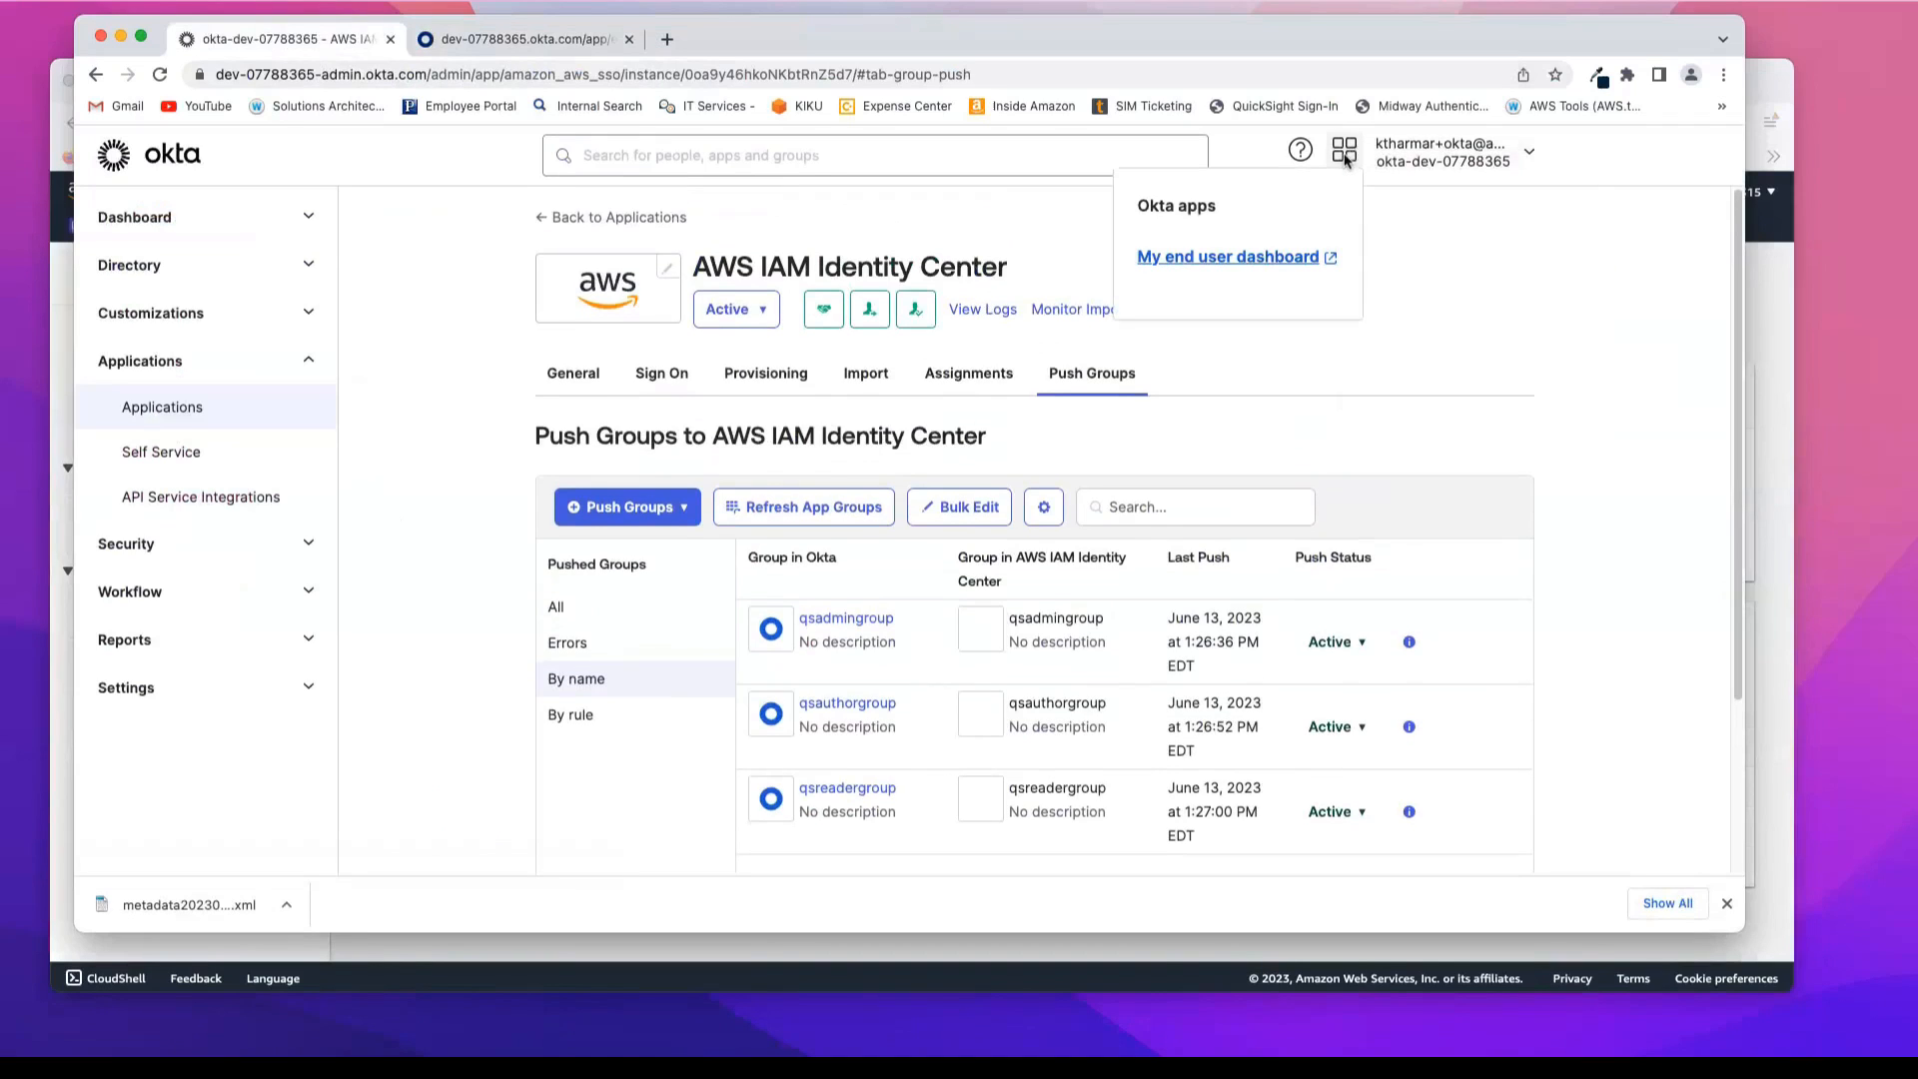
{"action": "right_click", "coordinate": [1234, 258]}
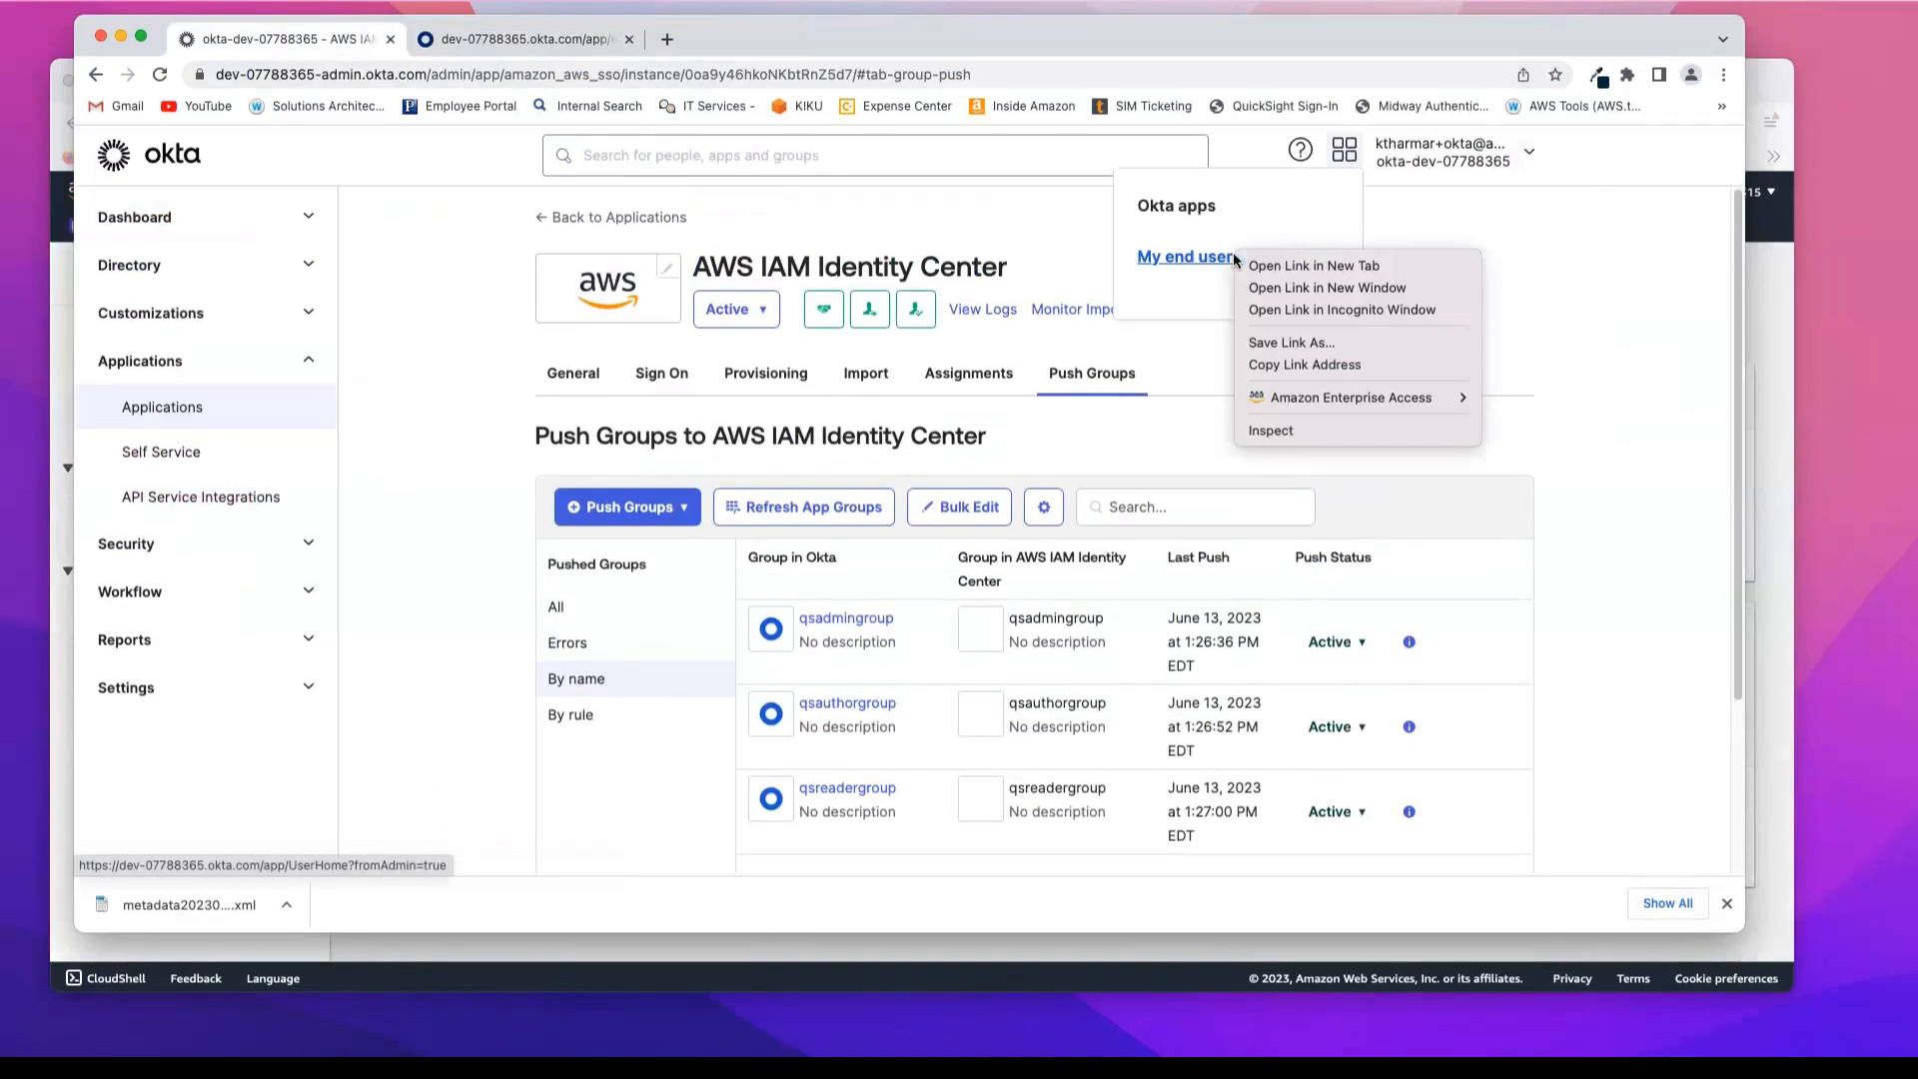
{"action": "left_click", "coordinate": [1288, 268]}
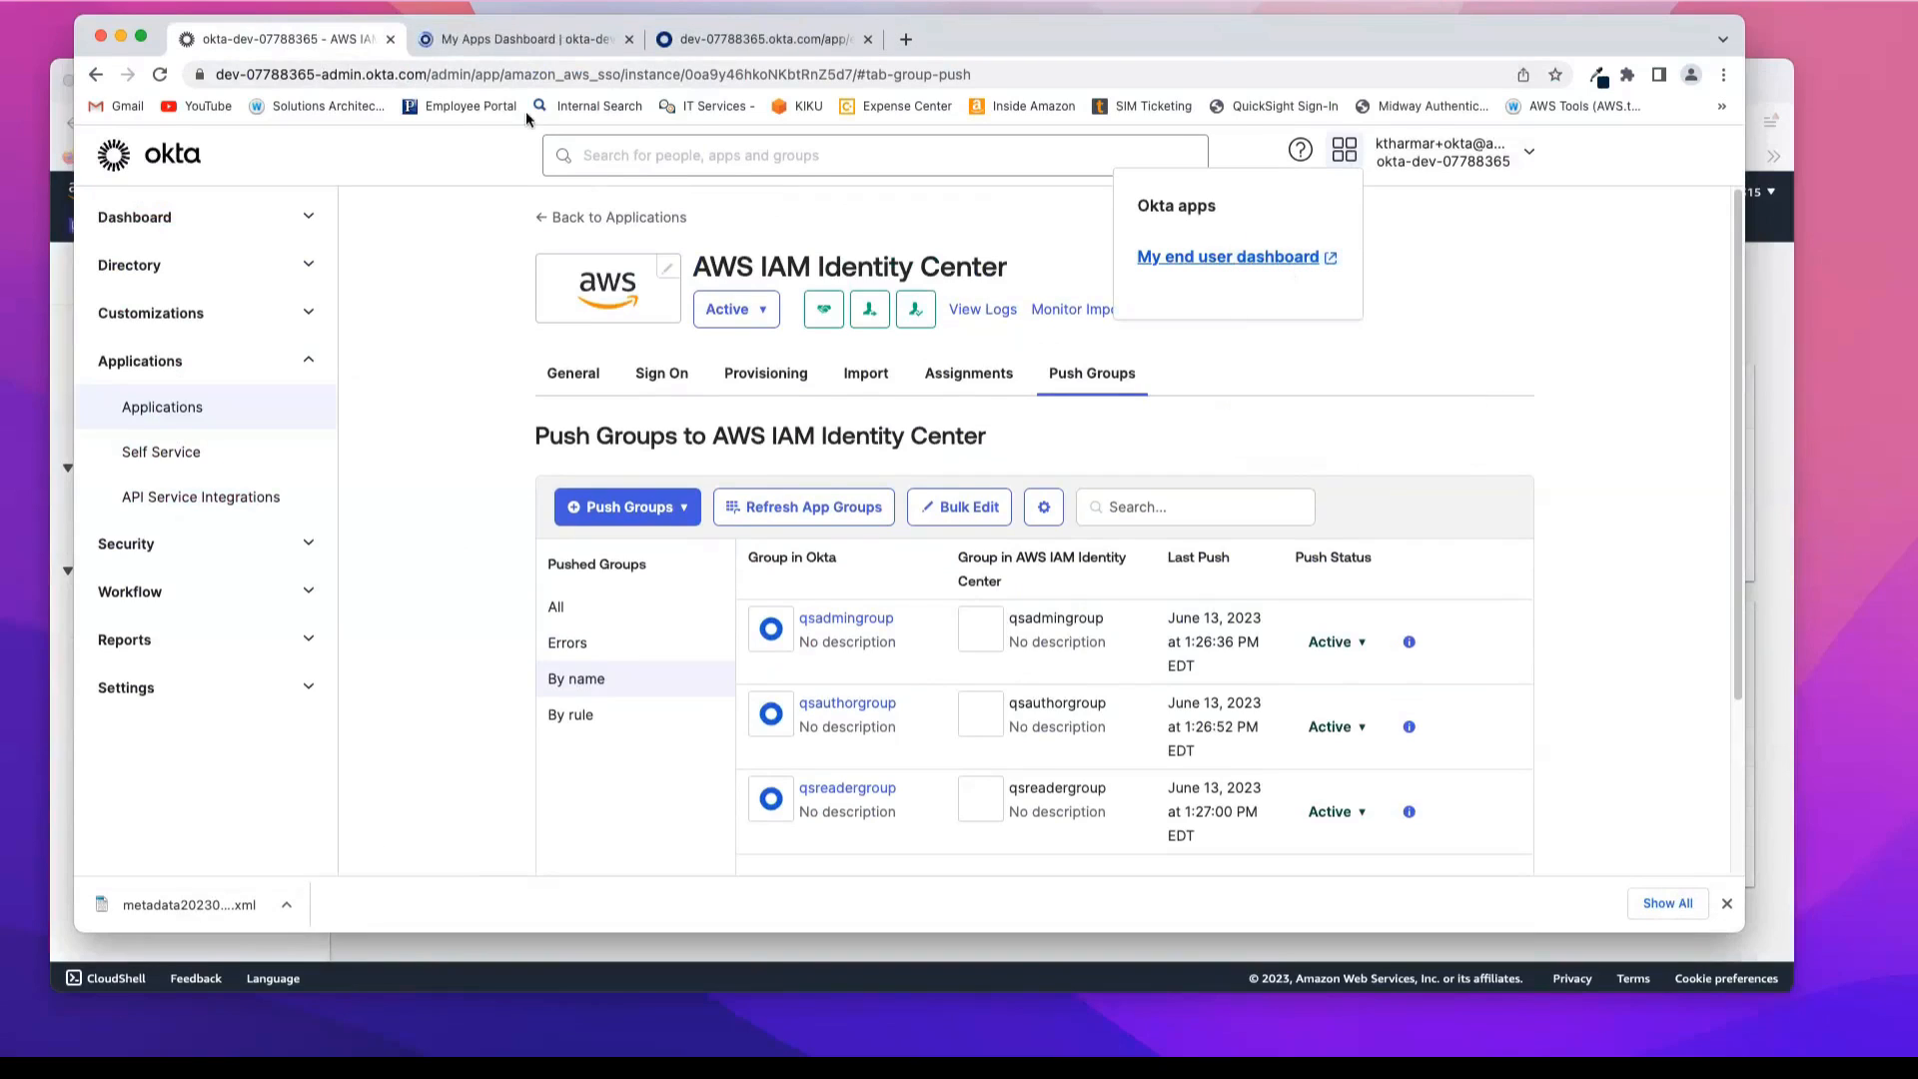
{"action": "left_click", "coordinate": [517, 43]}
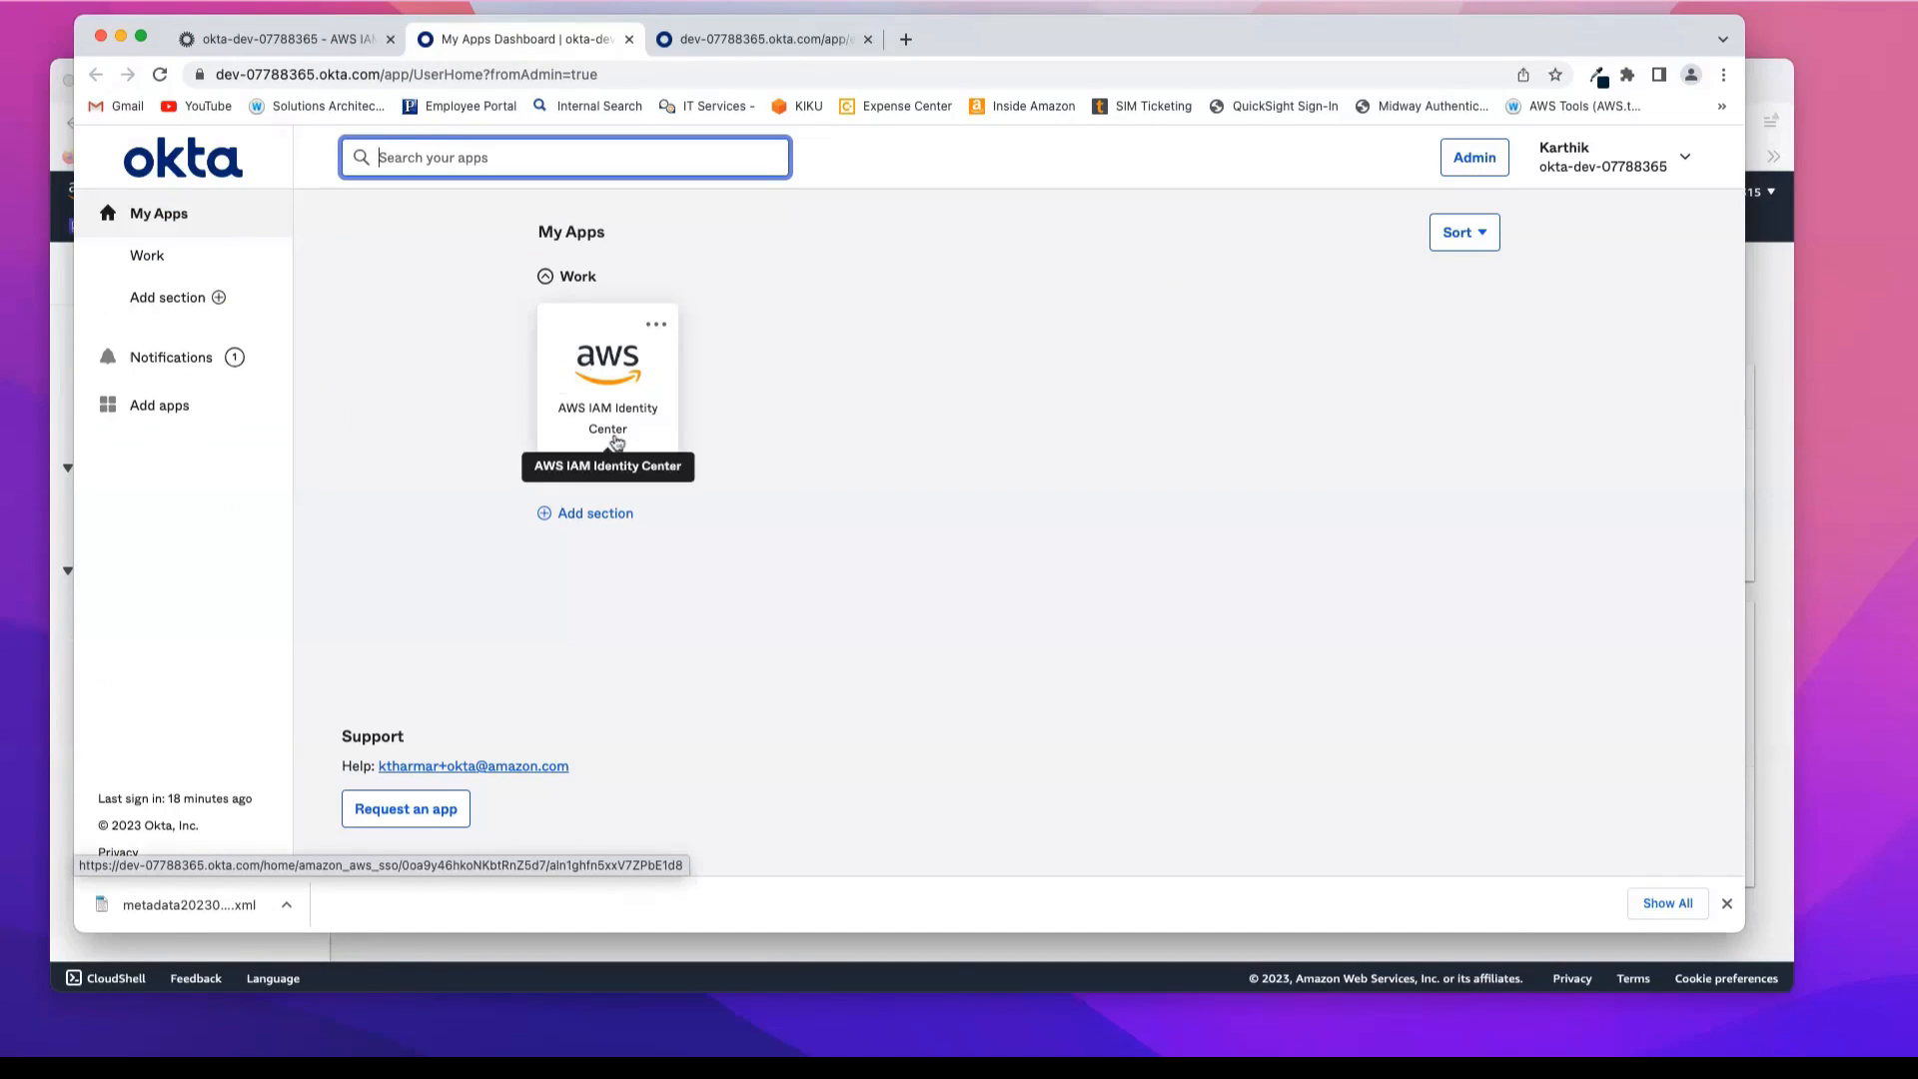
Step: Launch AWS IAM Identity Center from the Okta apps, open qsidentitycenterdemo in QuickSight and dismiss the browser's download bar
{"action": "left_click", "coordinate": [613, 386]}
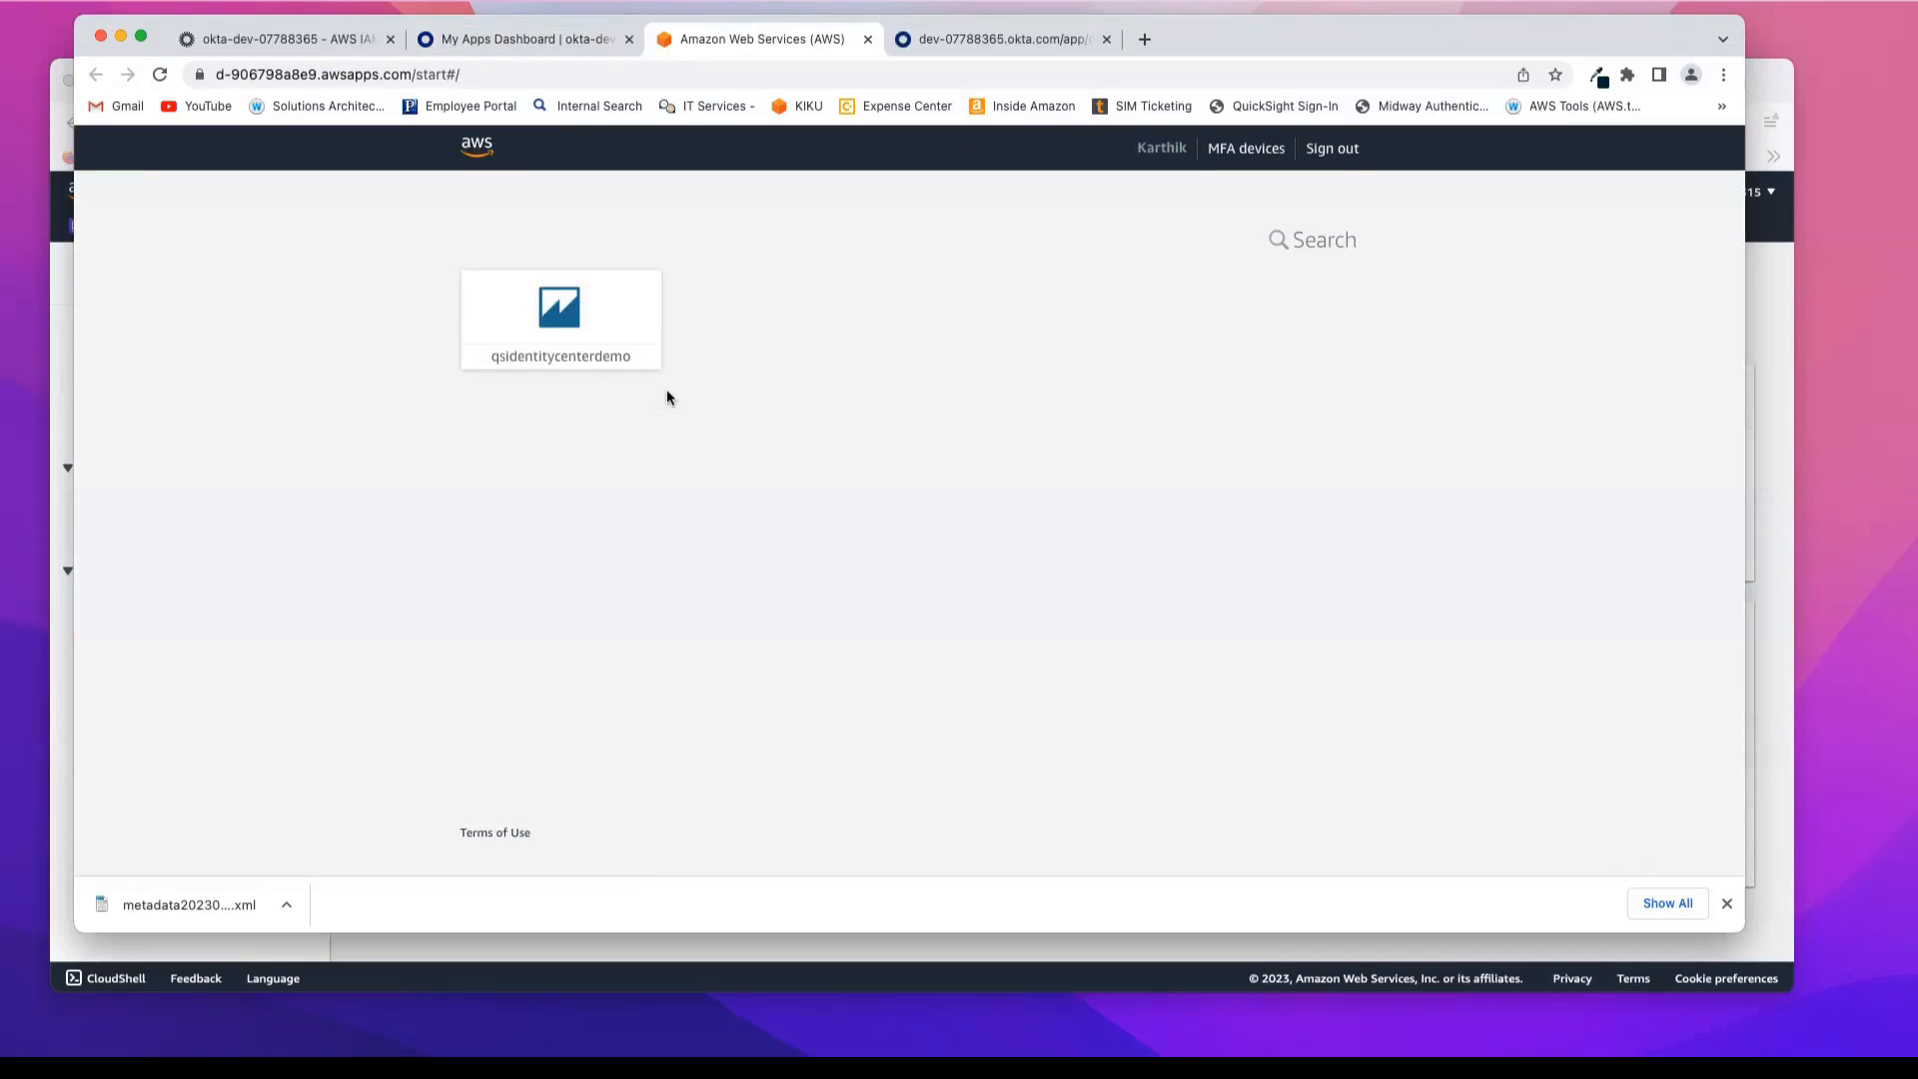
{"action": "left_click", "coordinate": [593, 327]}
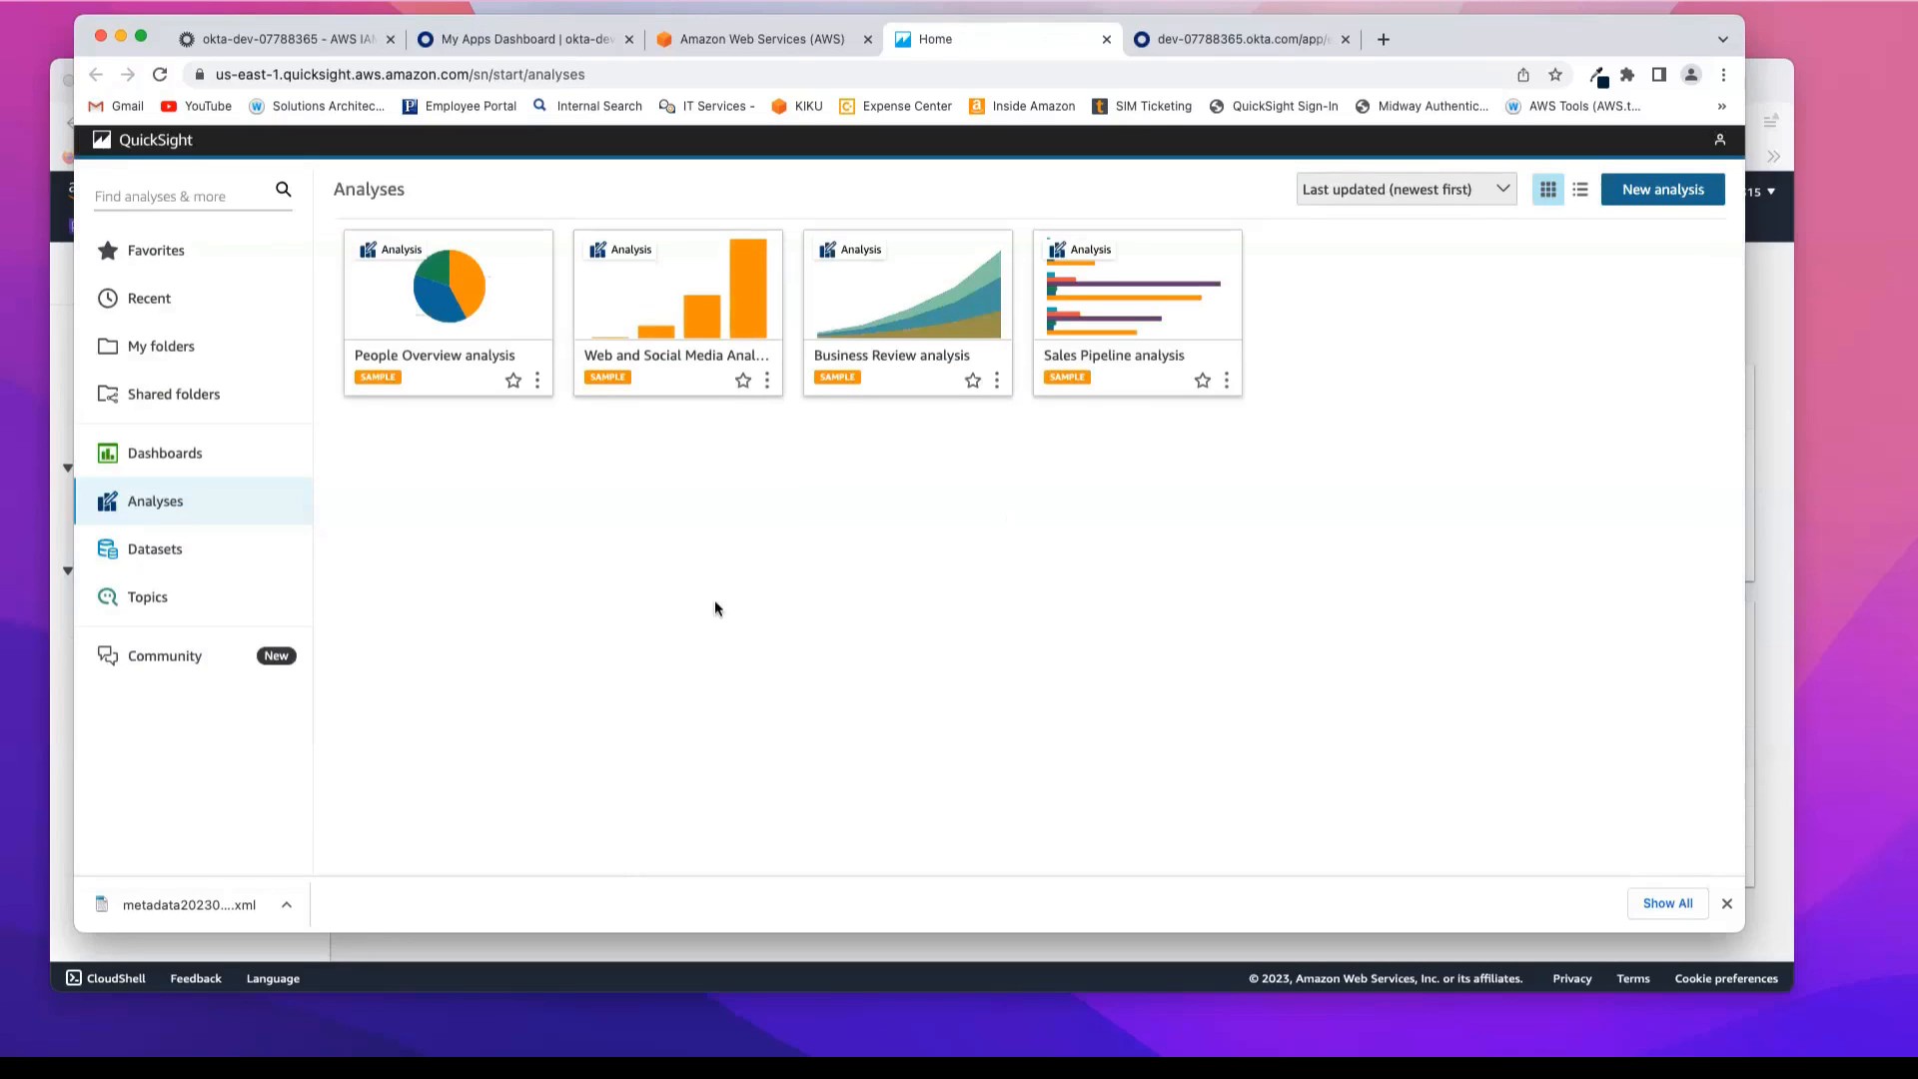
{"action": "left_click", "coordinate": [1727, 903]}
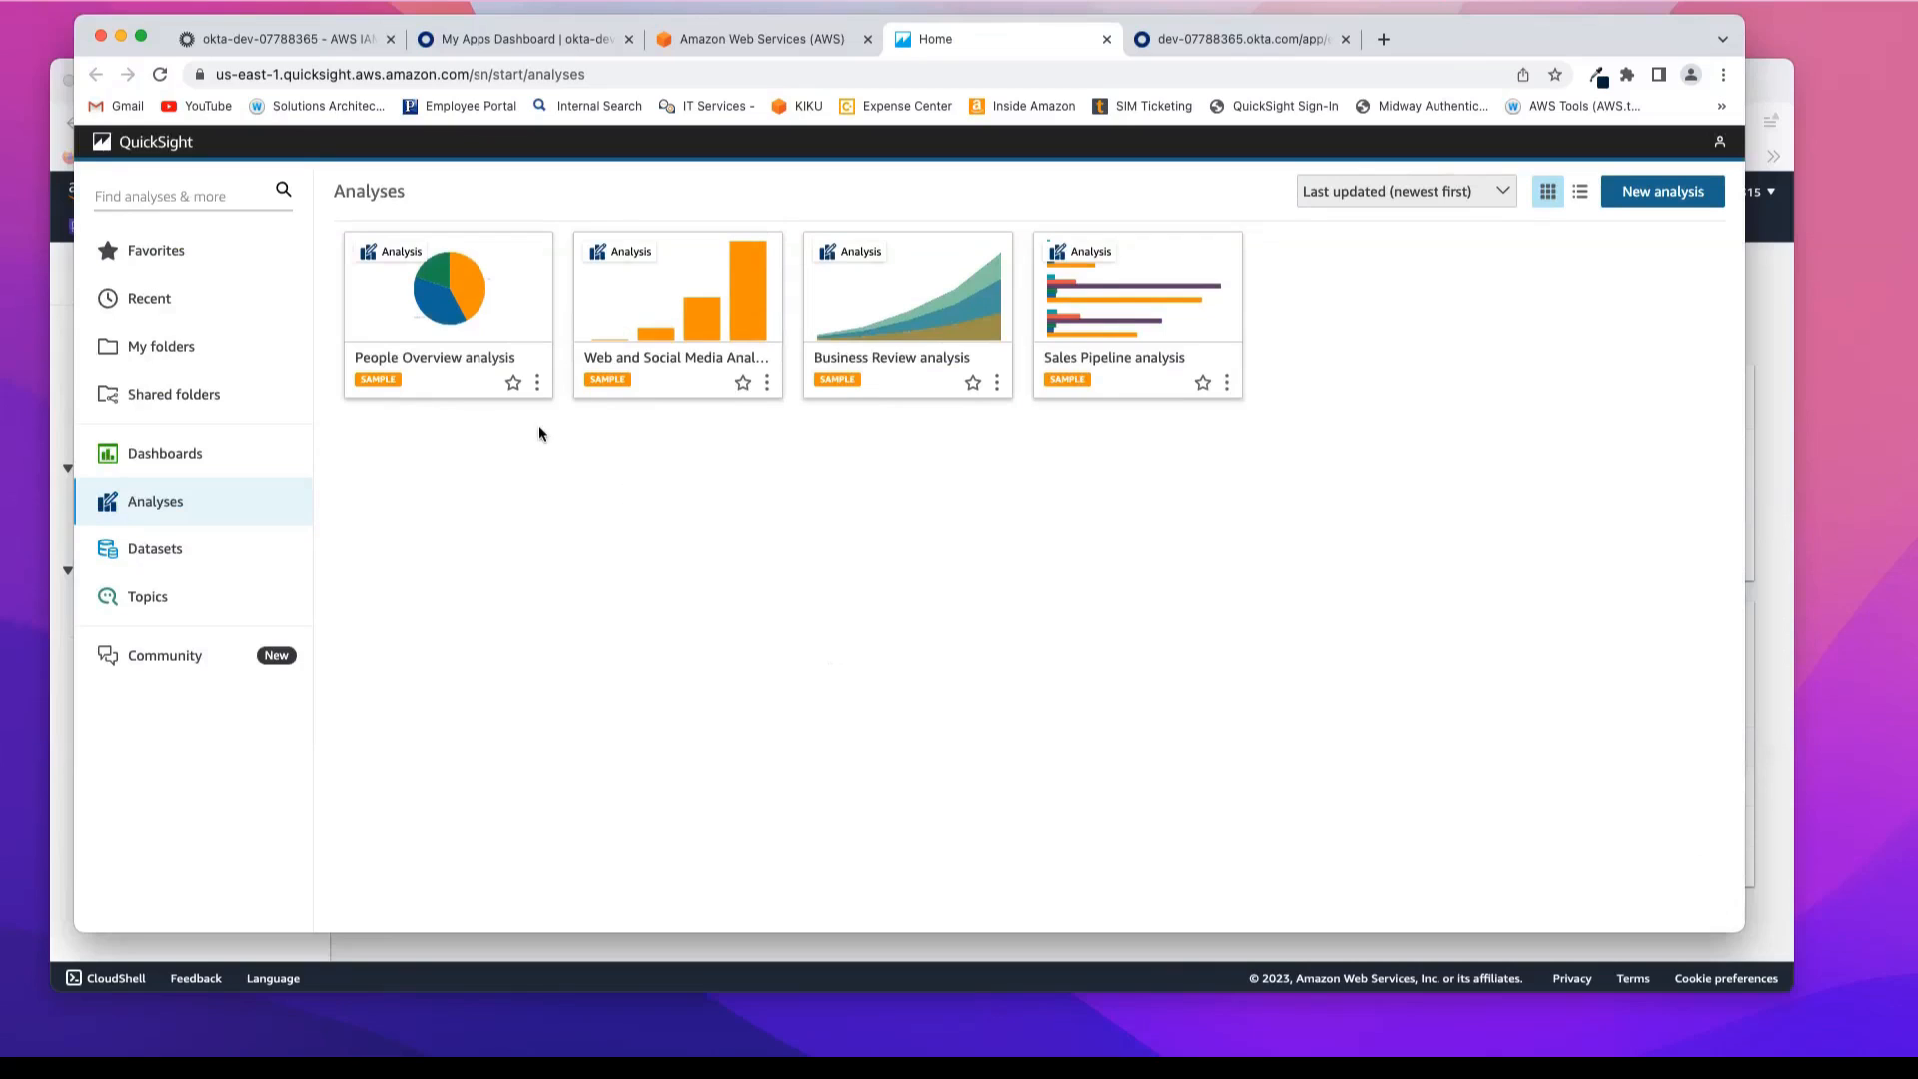
Step: Open the Business Review analysis and publish it as a new dashboard named Business Review Dashboard
{"action": "left_click", "coordinate": [908, 300]}
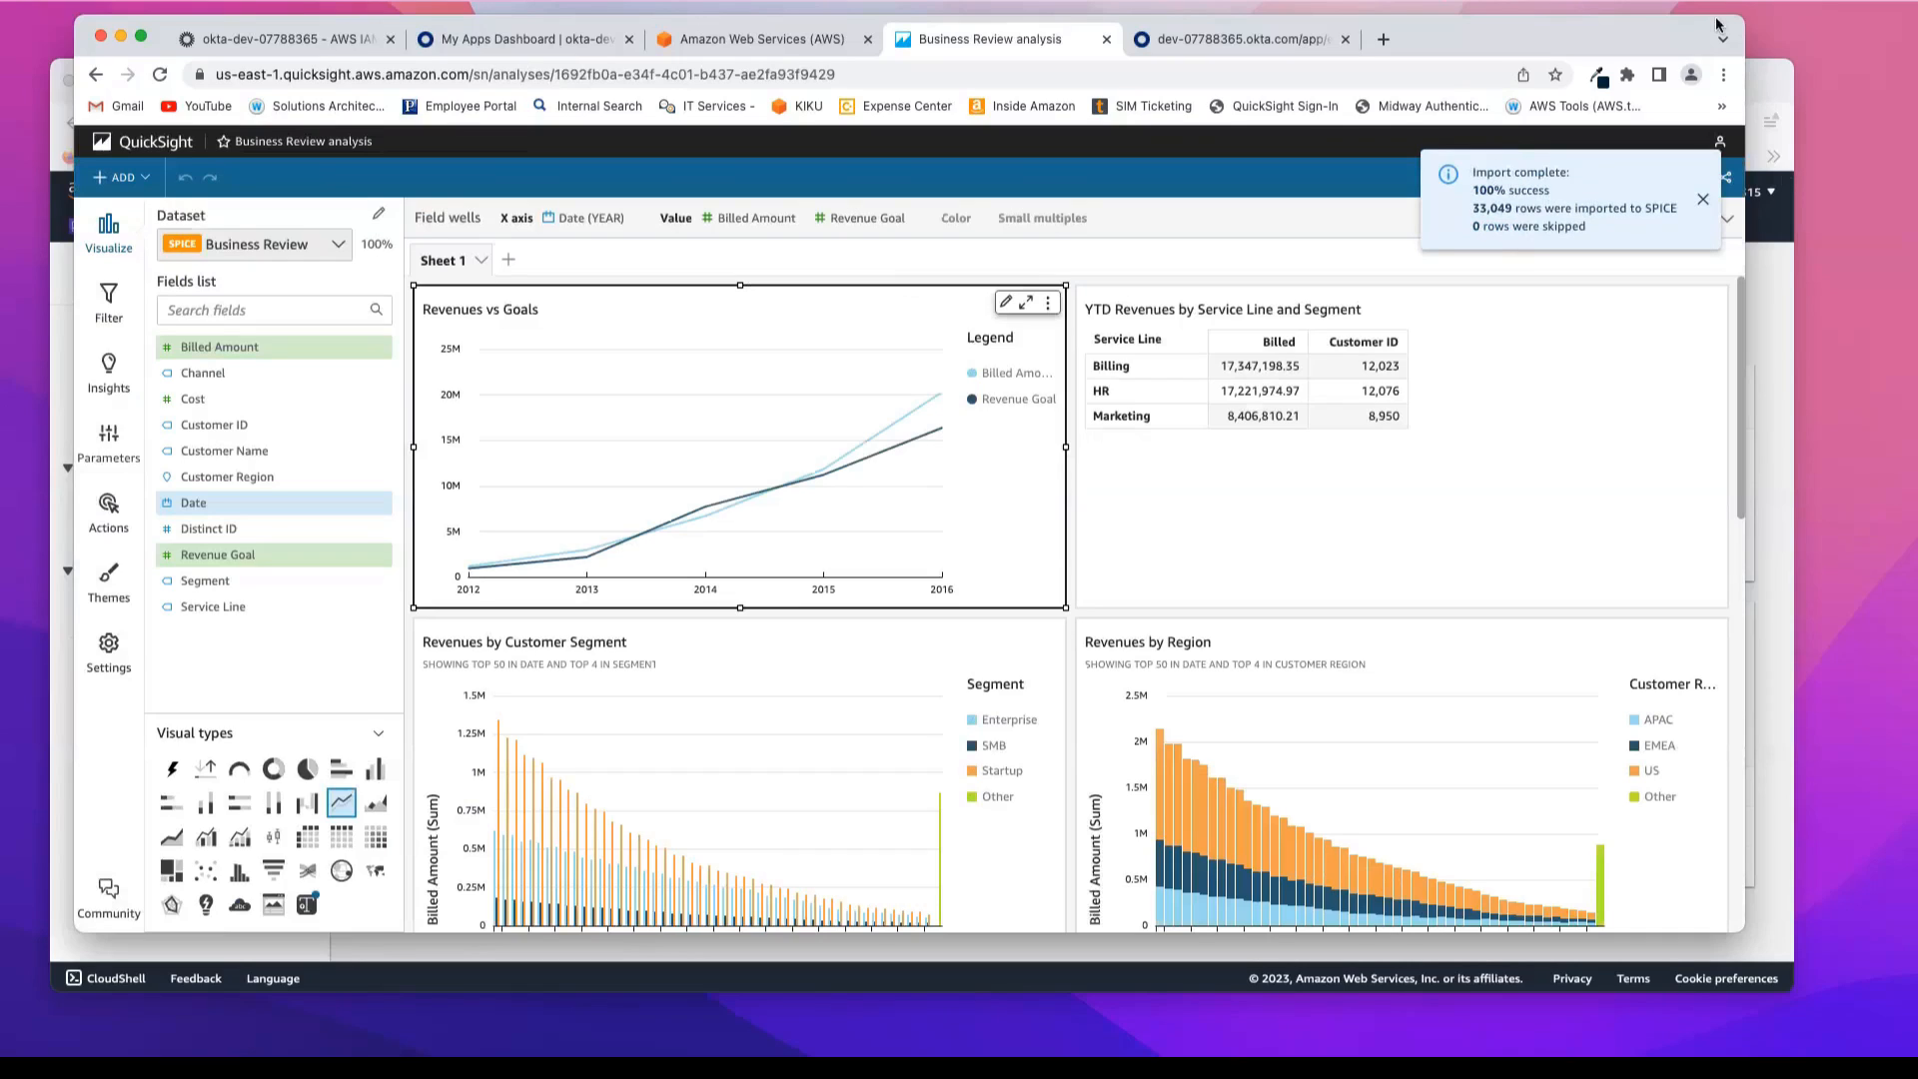
{"action": "left_click", "coordinate": [1723, 182]}
{"action": "left_click", "coordinate": [1644, 201]}
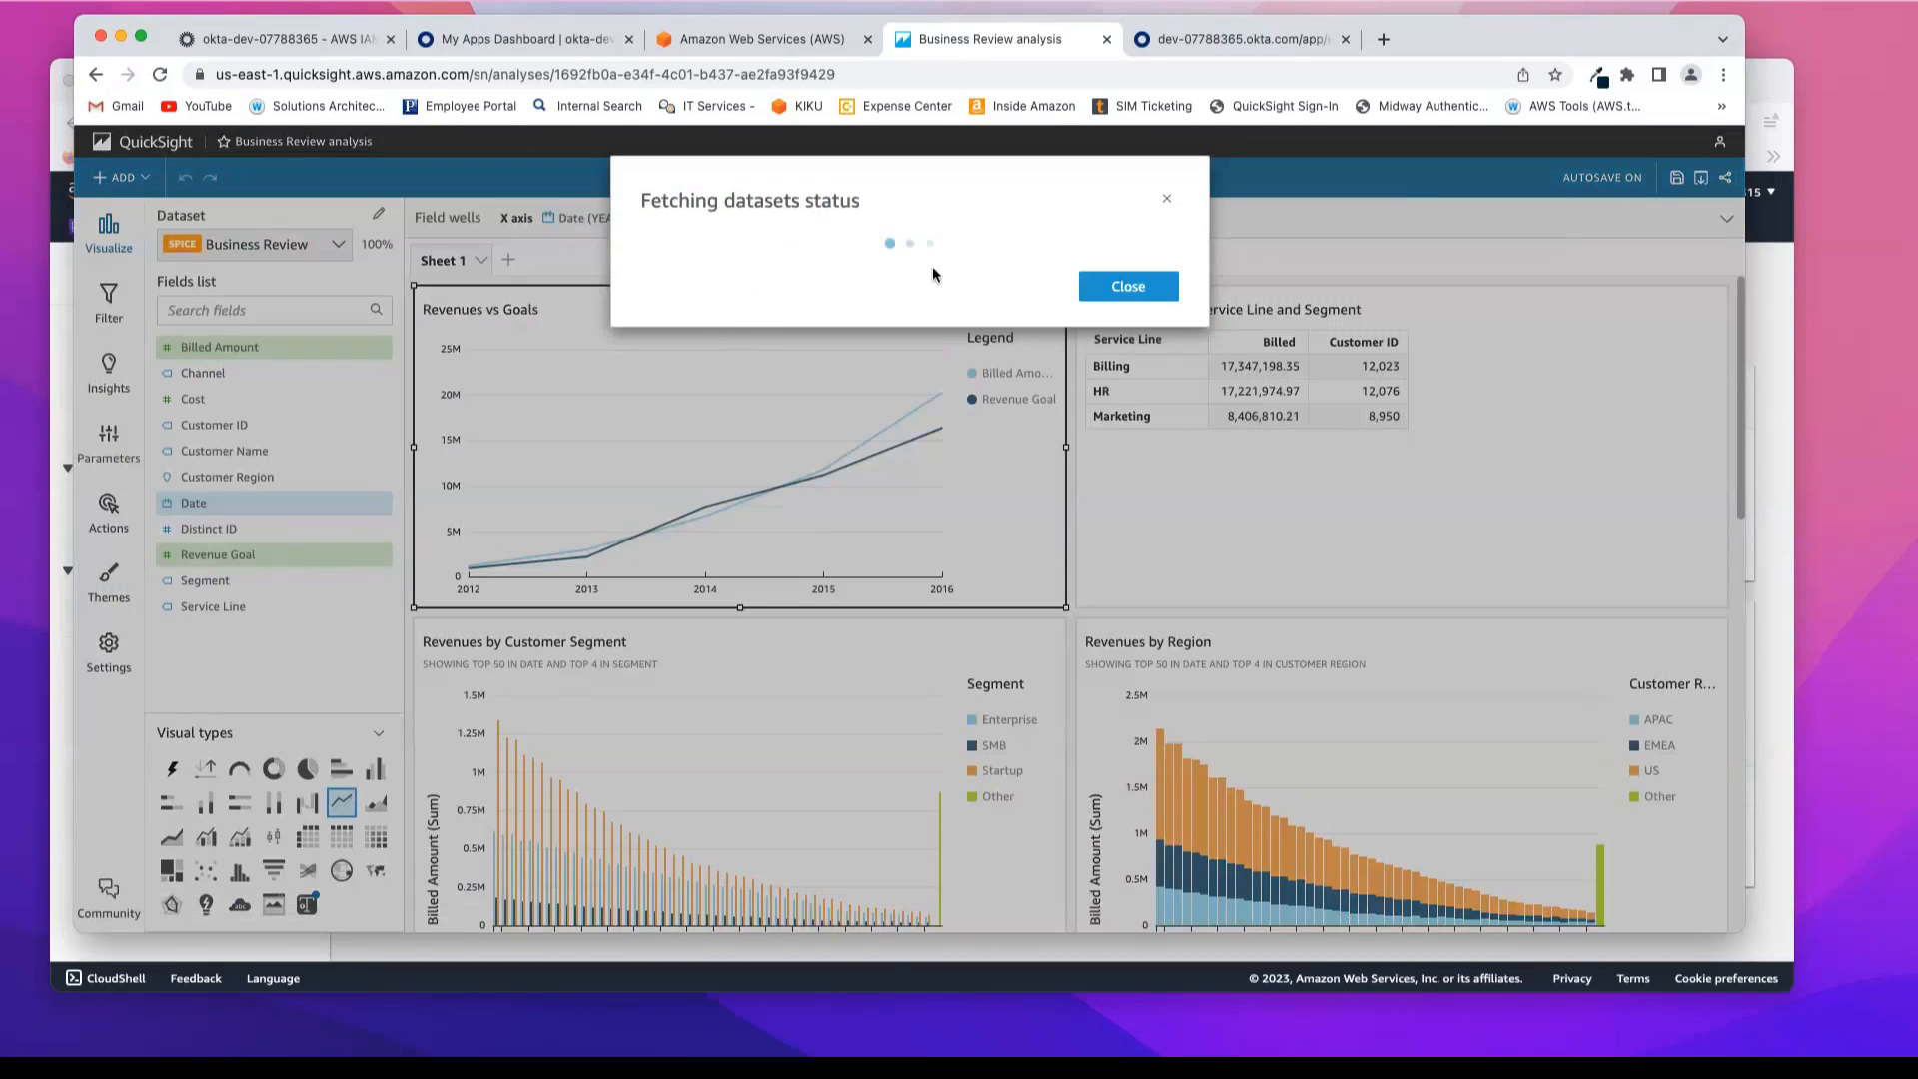
{"action": "left_click", "coordinate": [723, 278]}
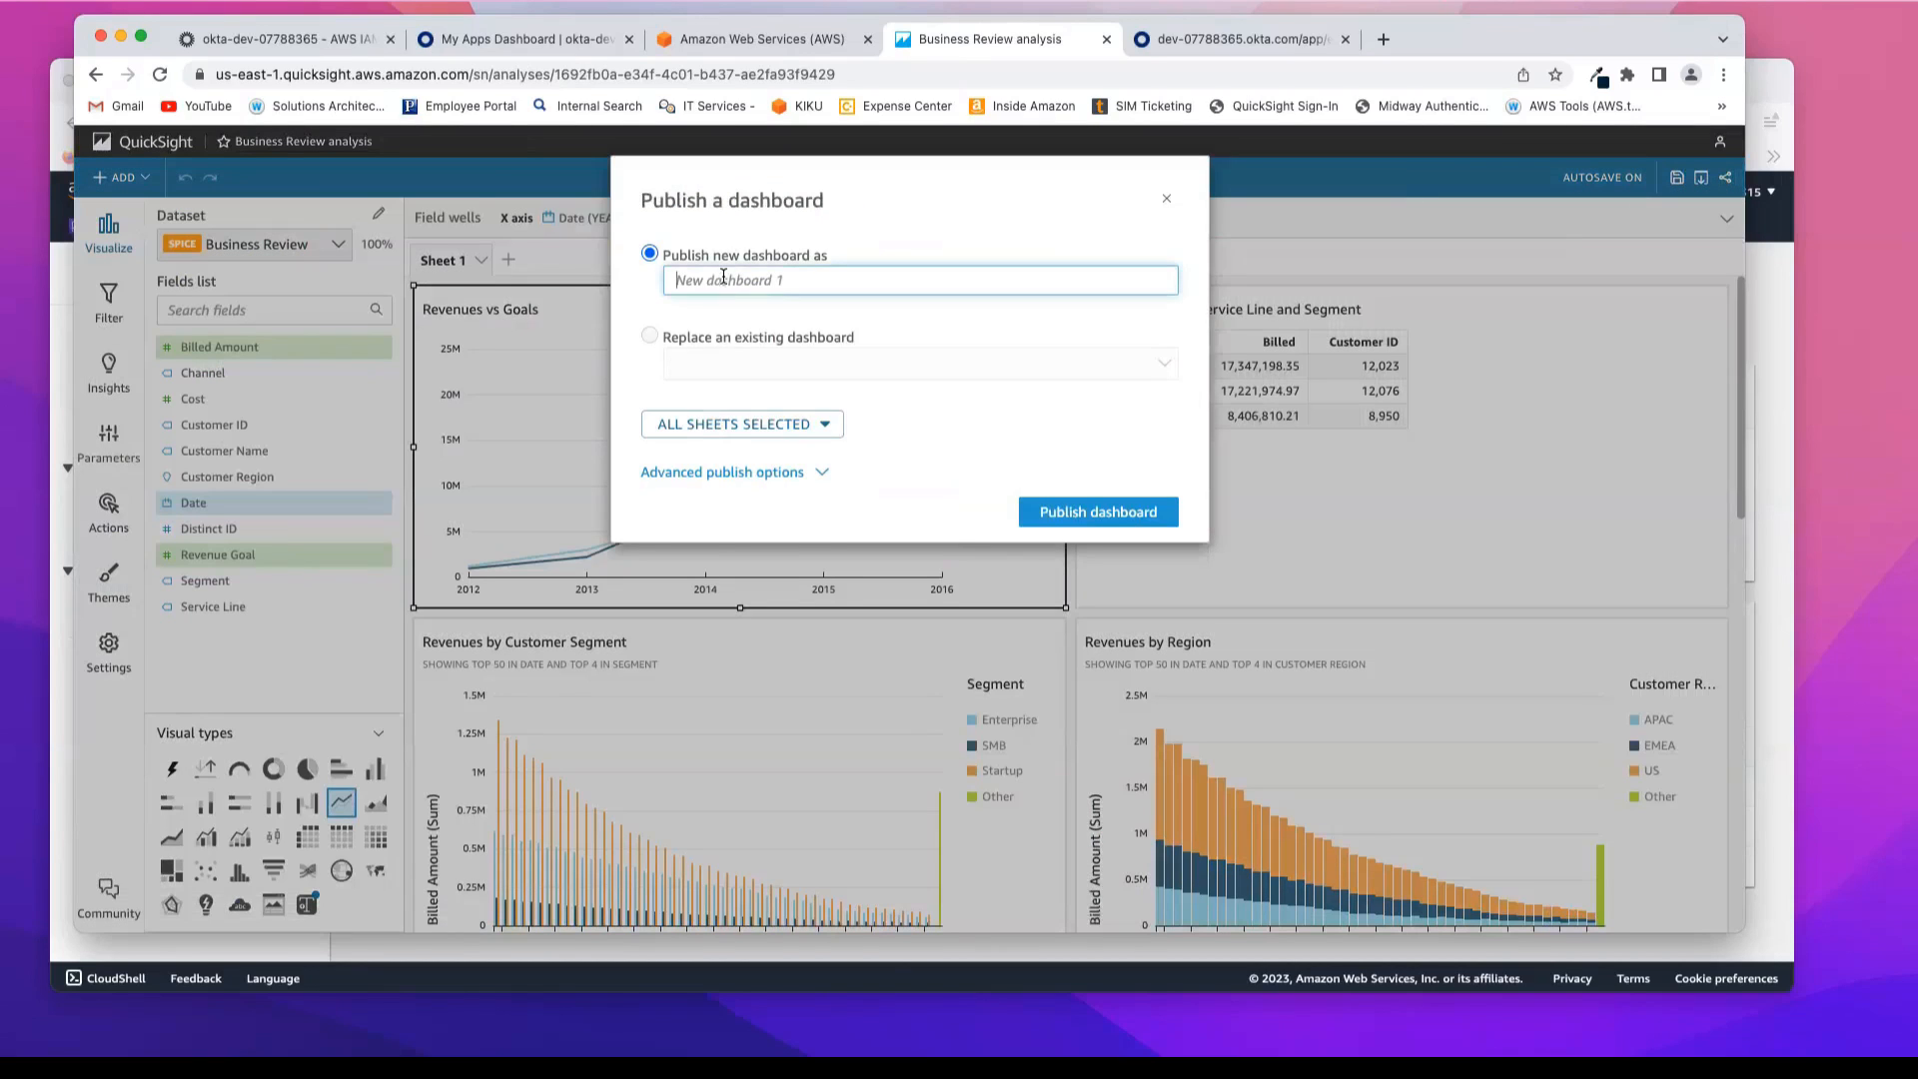
{"action": "type", "text": "Business Review Dashboard"}
{"action": "left_click", "coordinate": [1117, 512]}
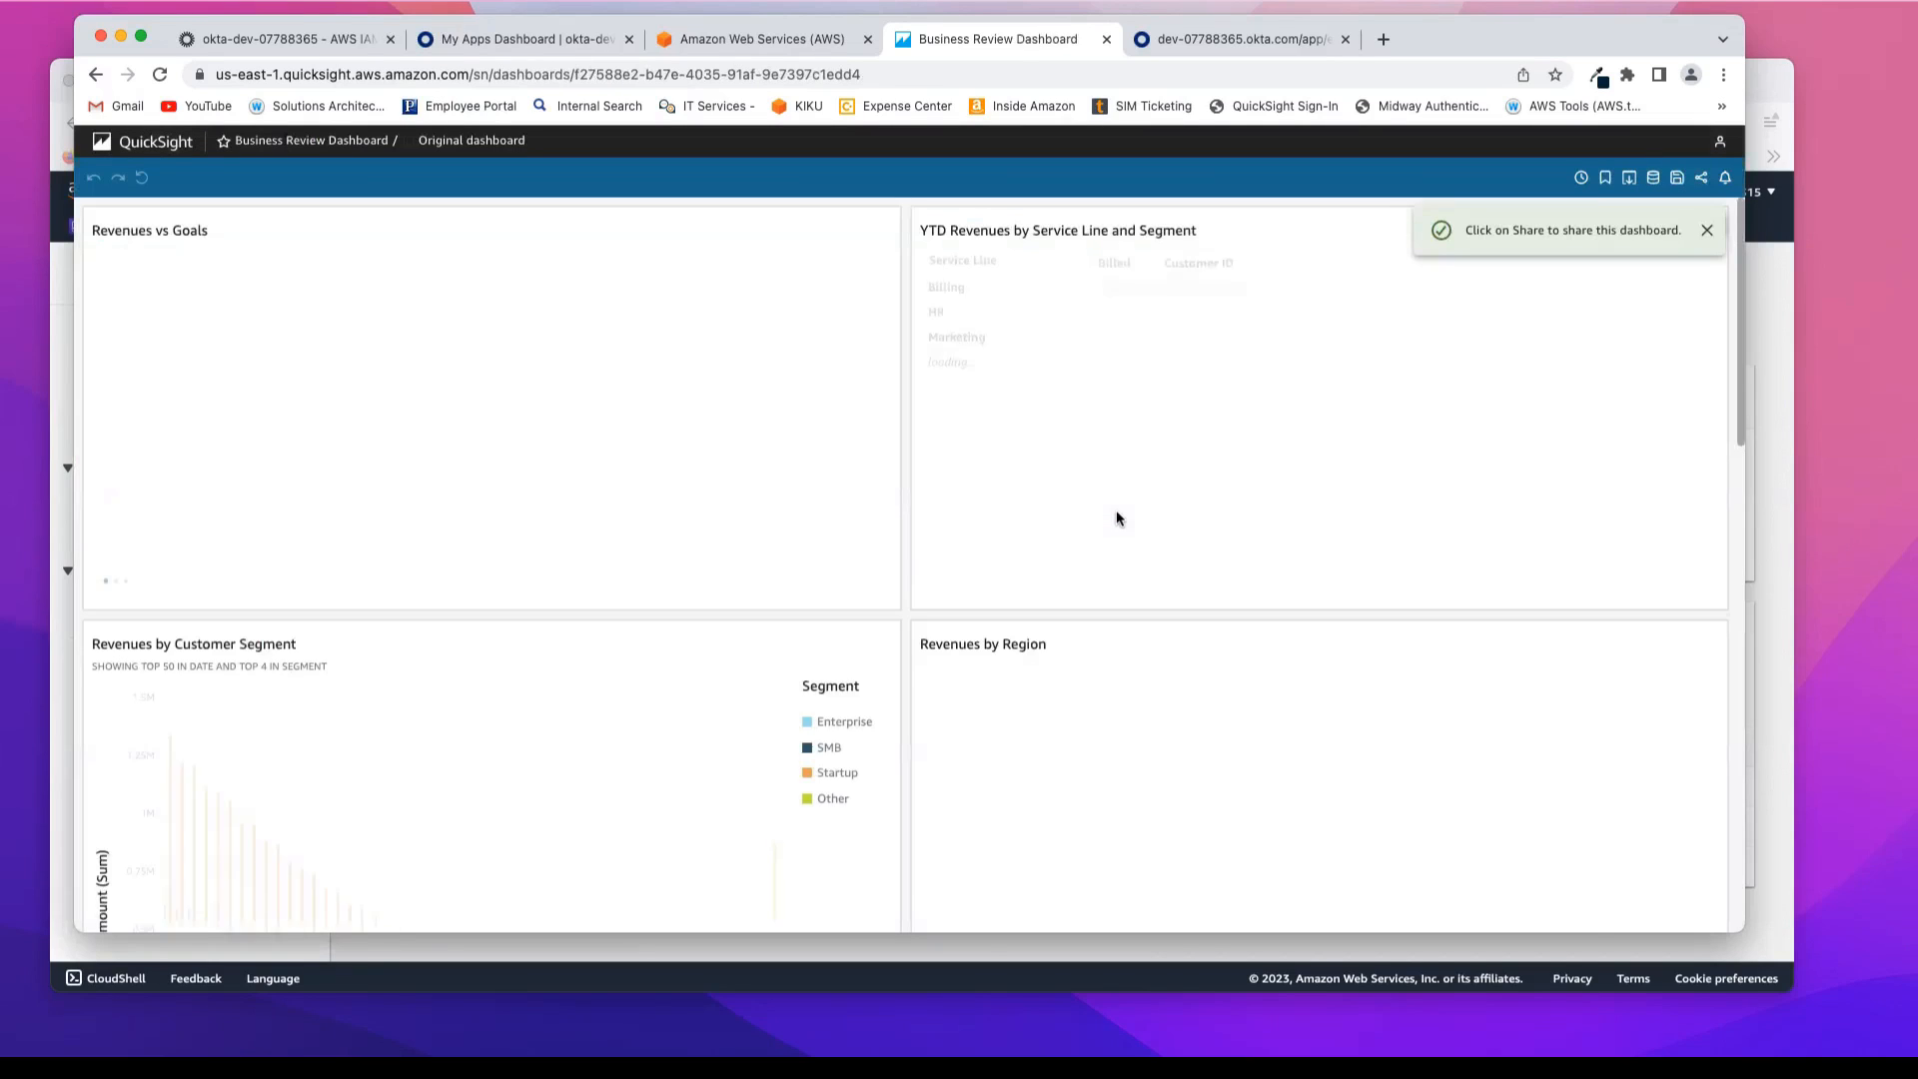
Step: Share the Business Review Dashboard with qsauthorgroup as Co-owner
{"action": "left_click", "coordinate": [1705, 231]}
{"action": "left_click", "coordinate": [1701, 177]}
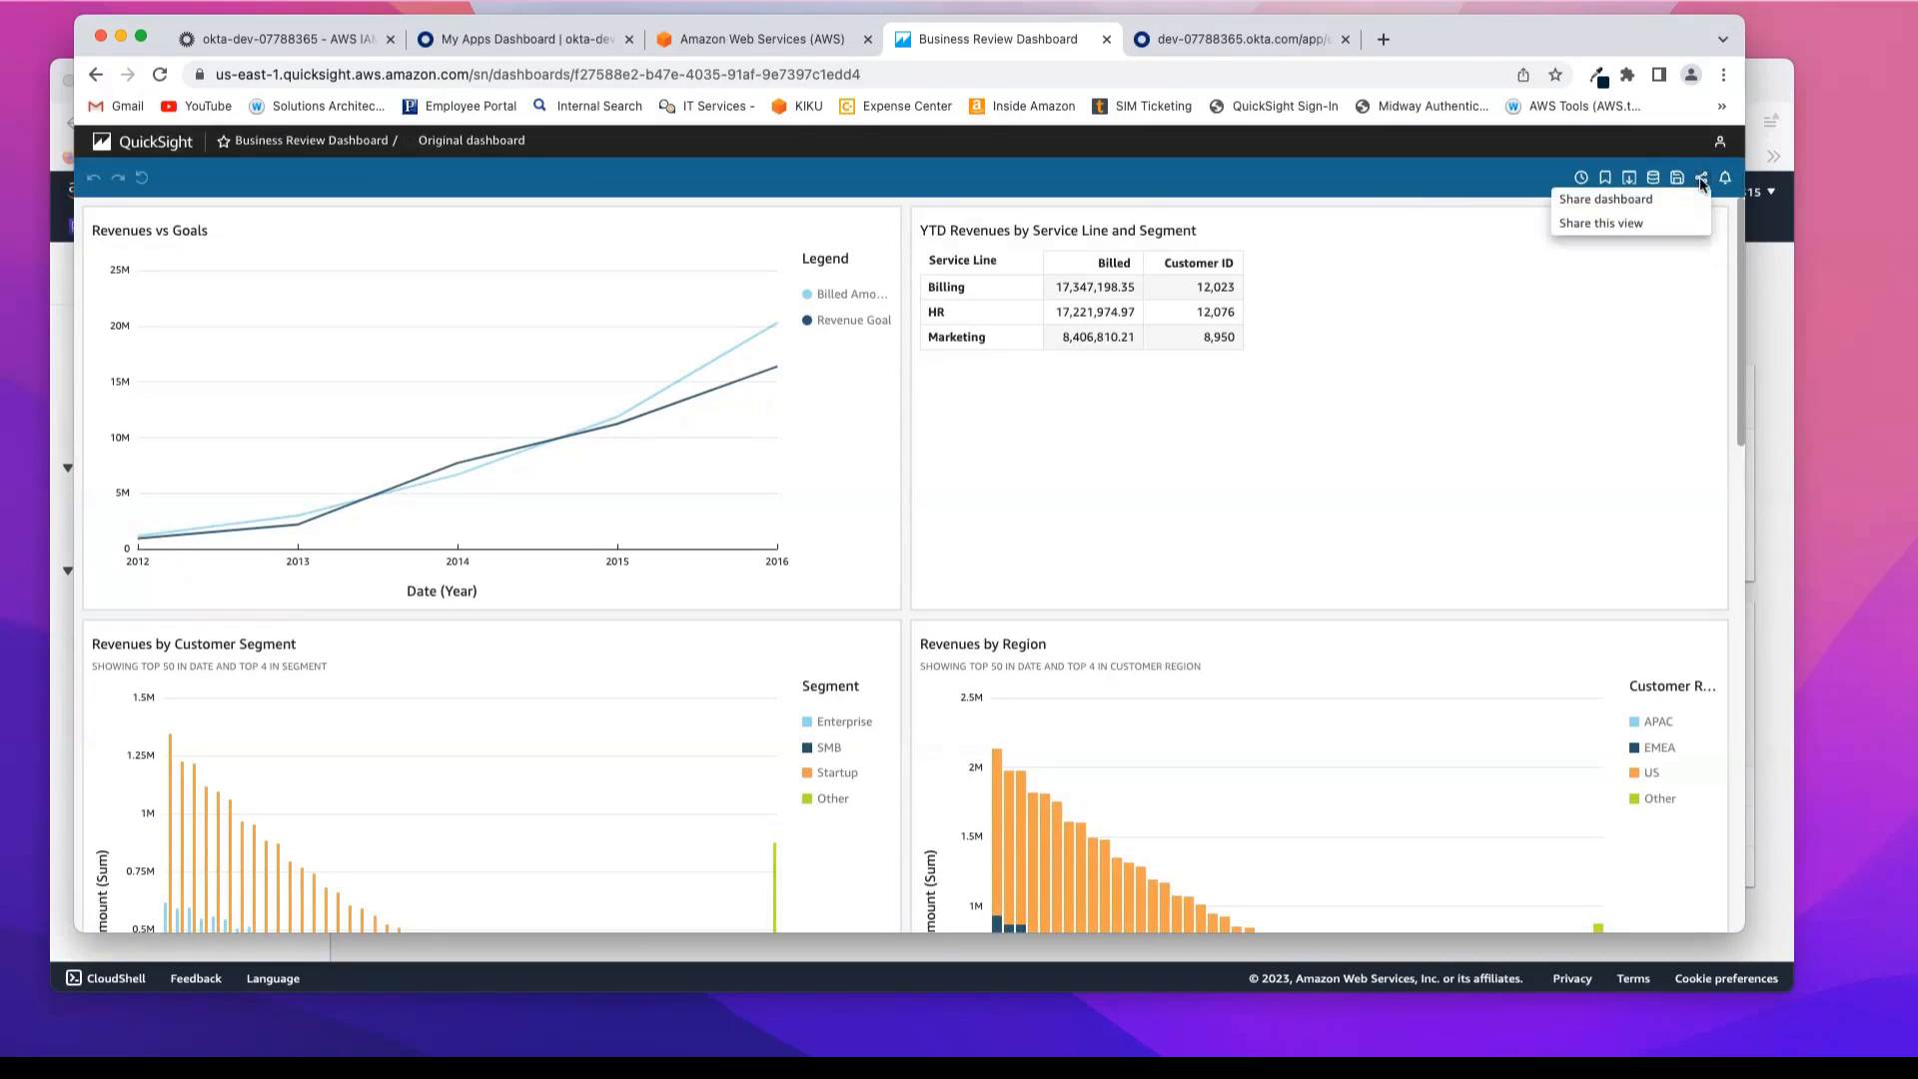
{"action": "left_click", "coordinate": [1638, 202]}
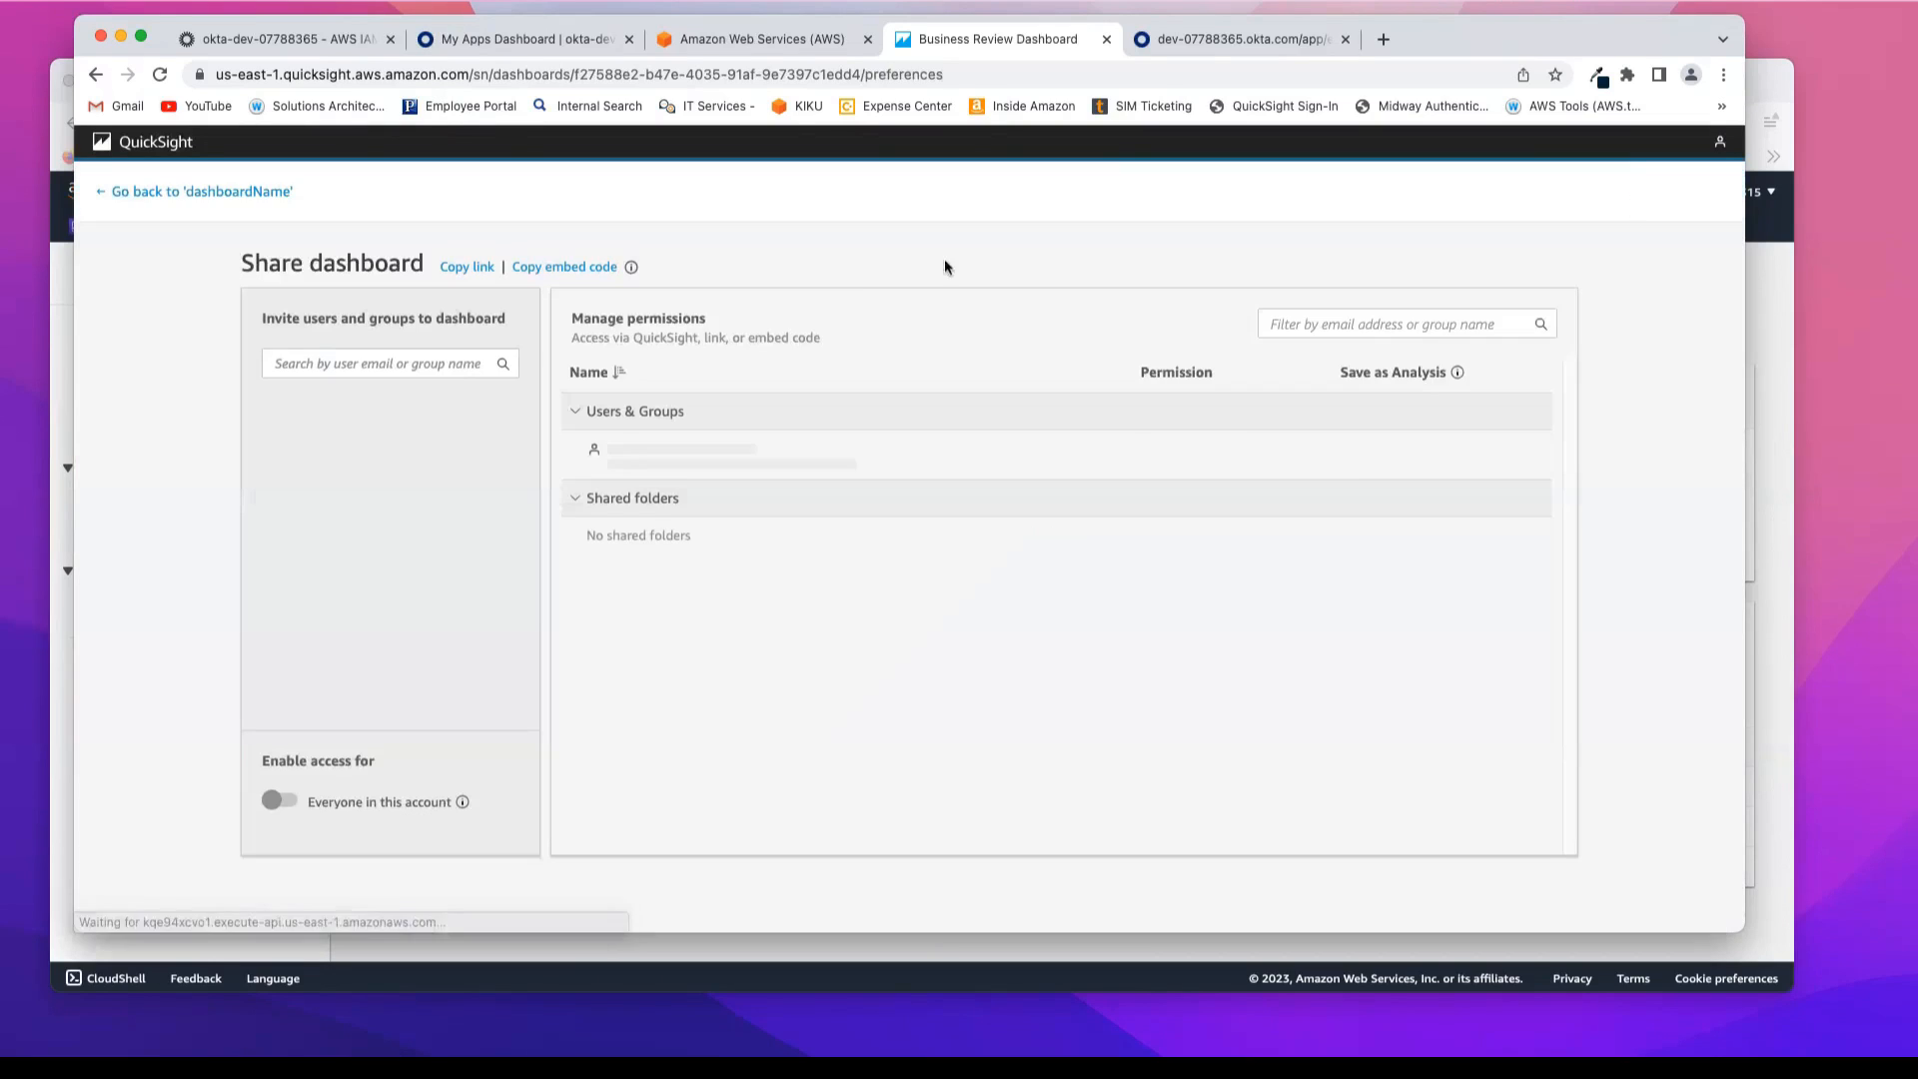
{"action": "left_click", "coordinate": [374, 361]}
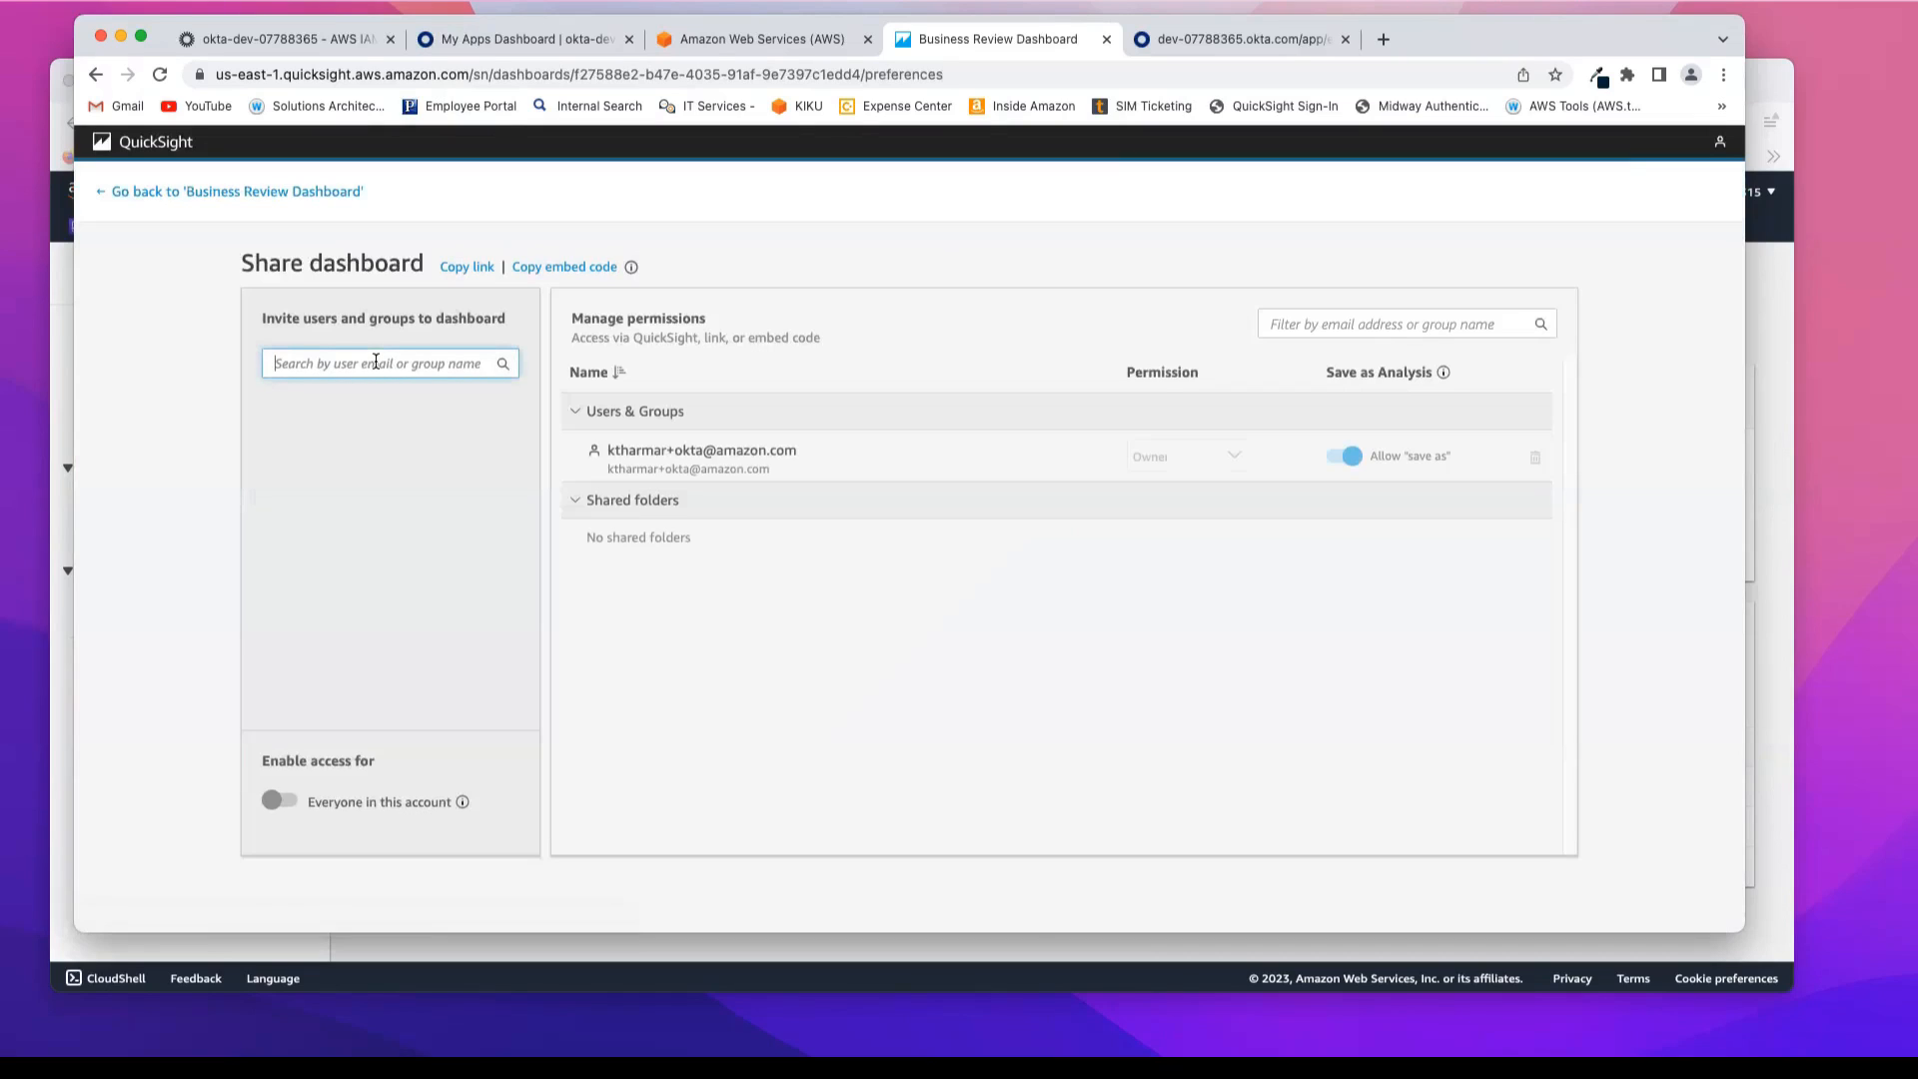
{"action": "type", "text": "qsau"}
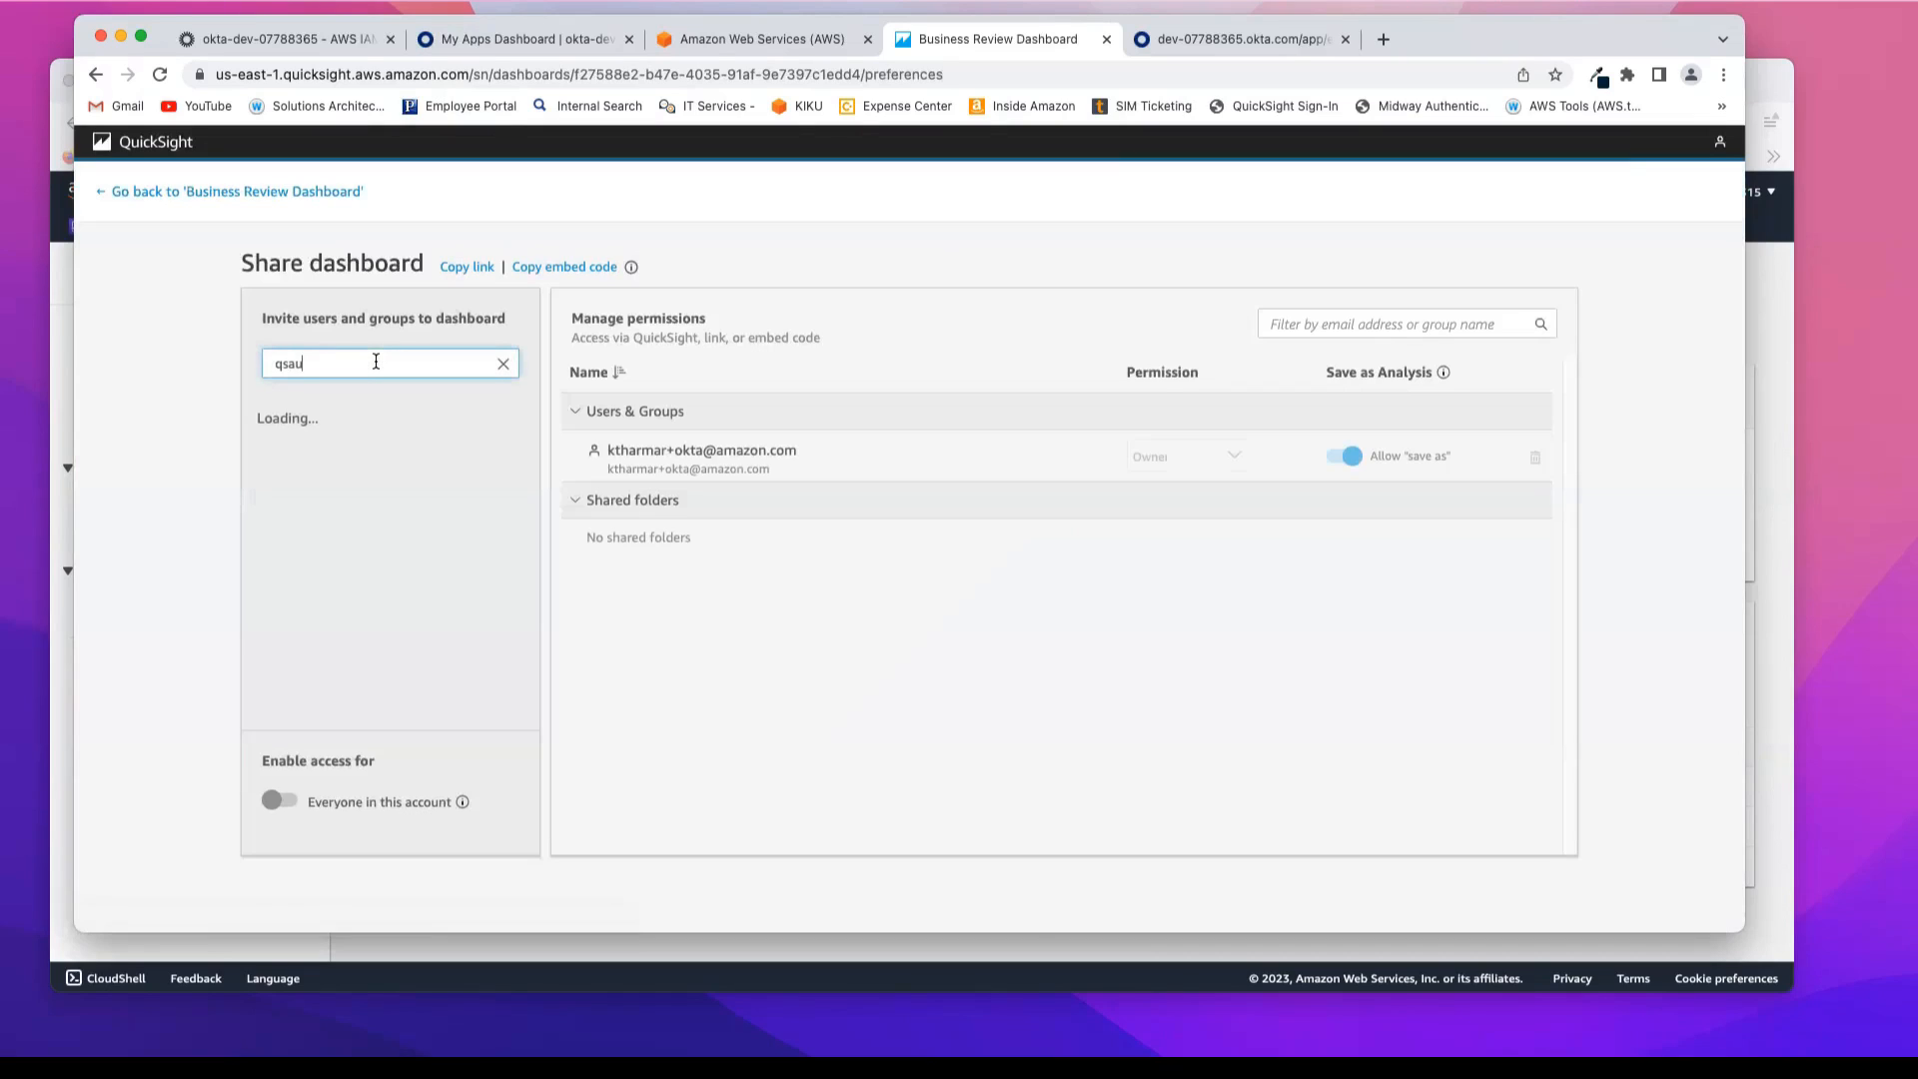
{"action": "type", "text": "th"}
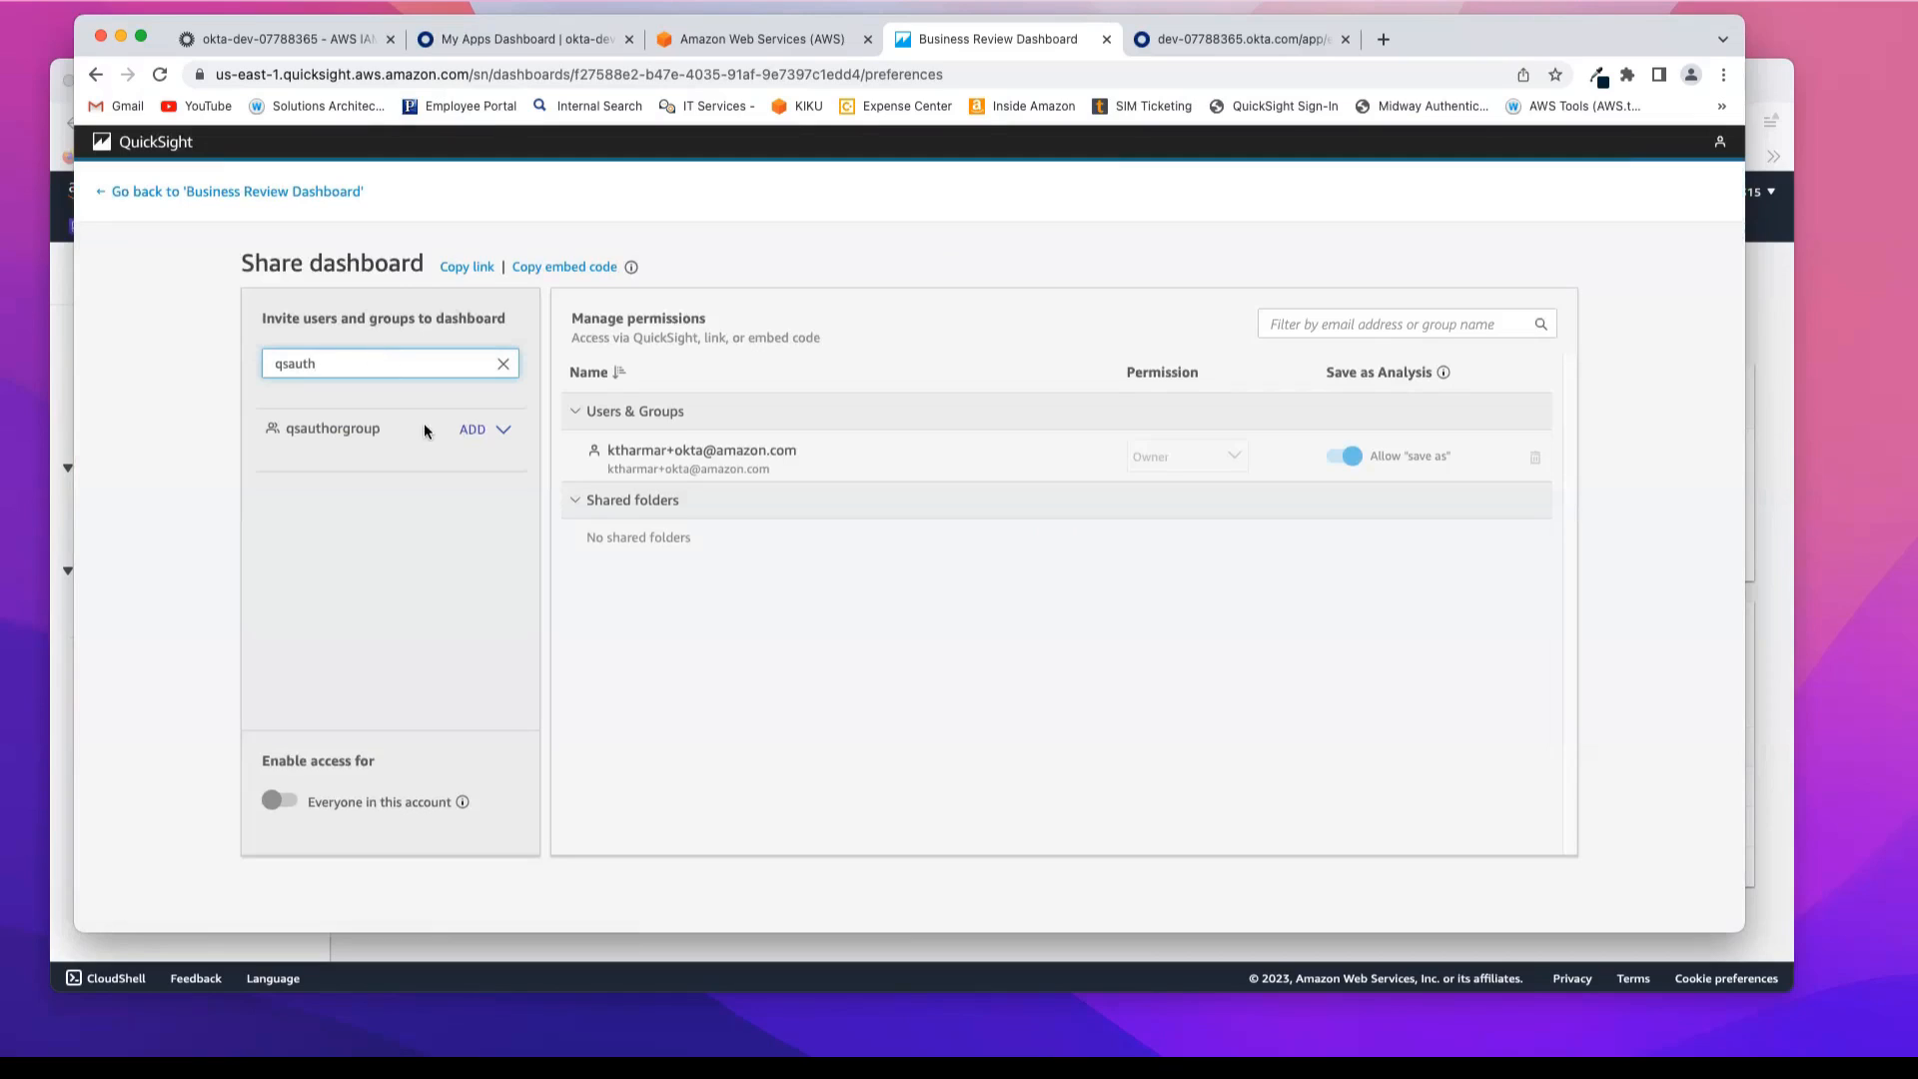
{"action": "left_click", "coordinate": [504, 429]}
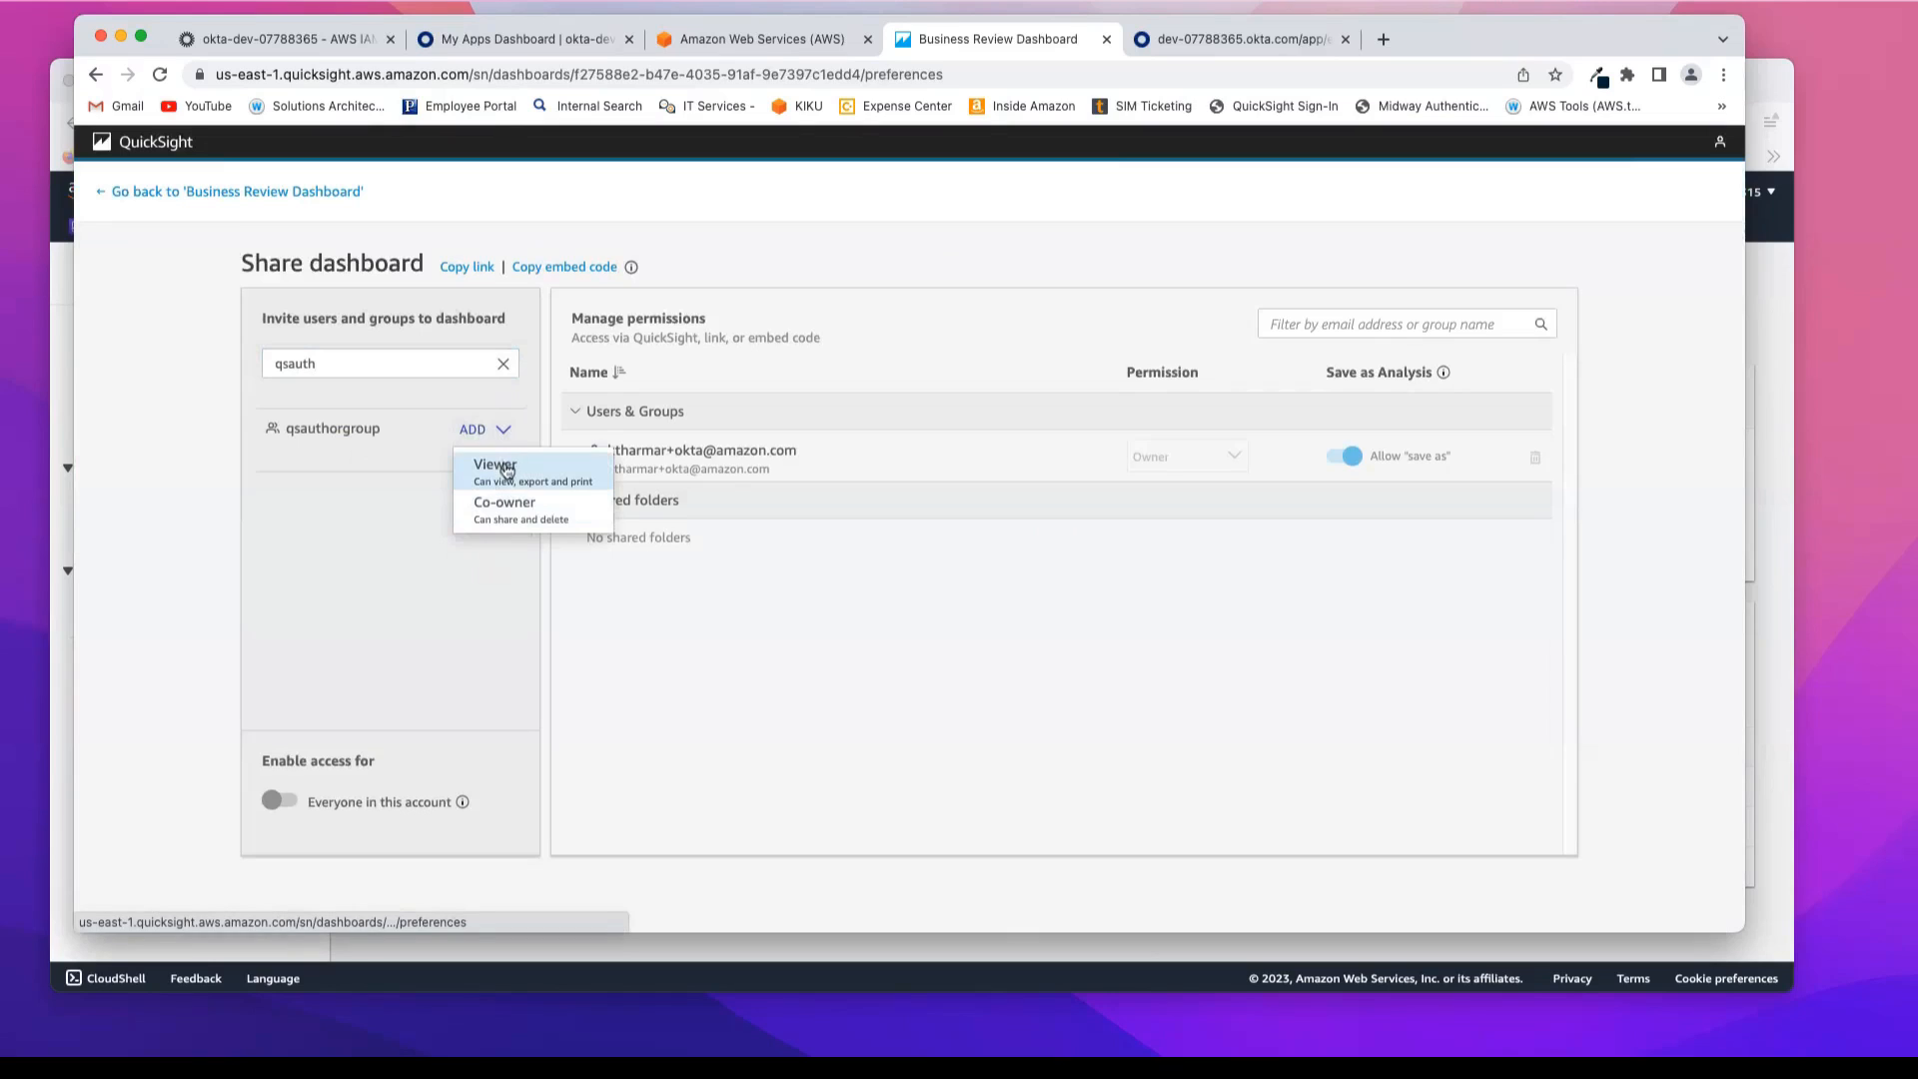
{"action": "left_click", "coordinate": [510, 515]}
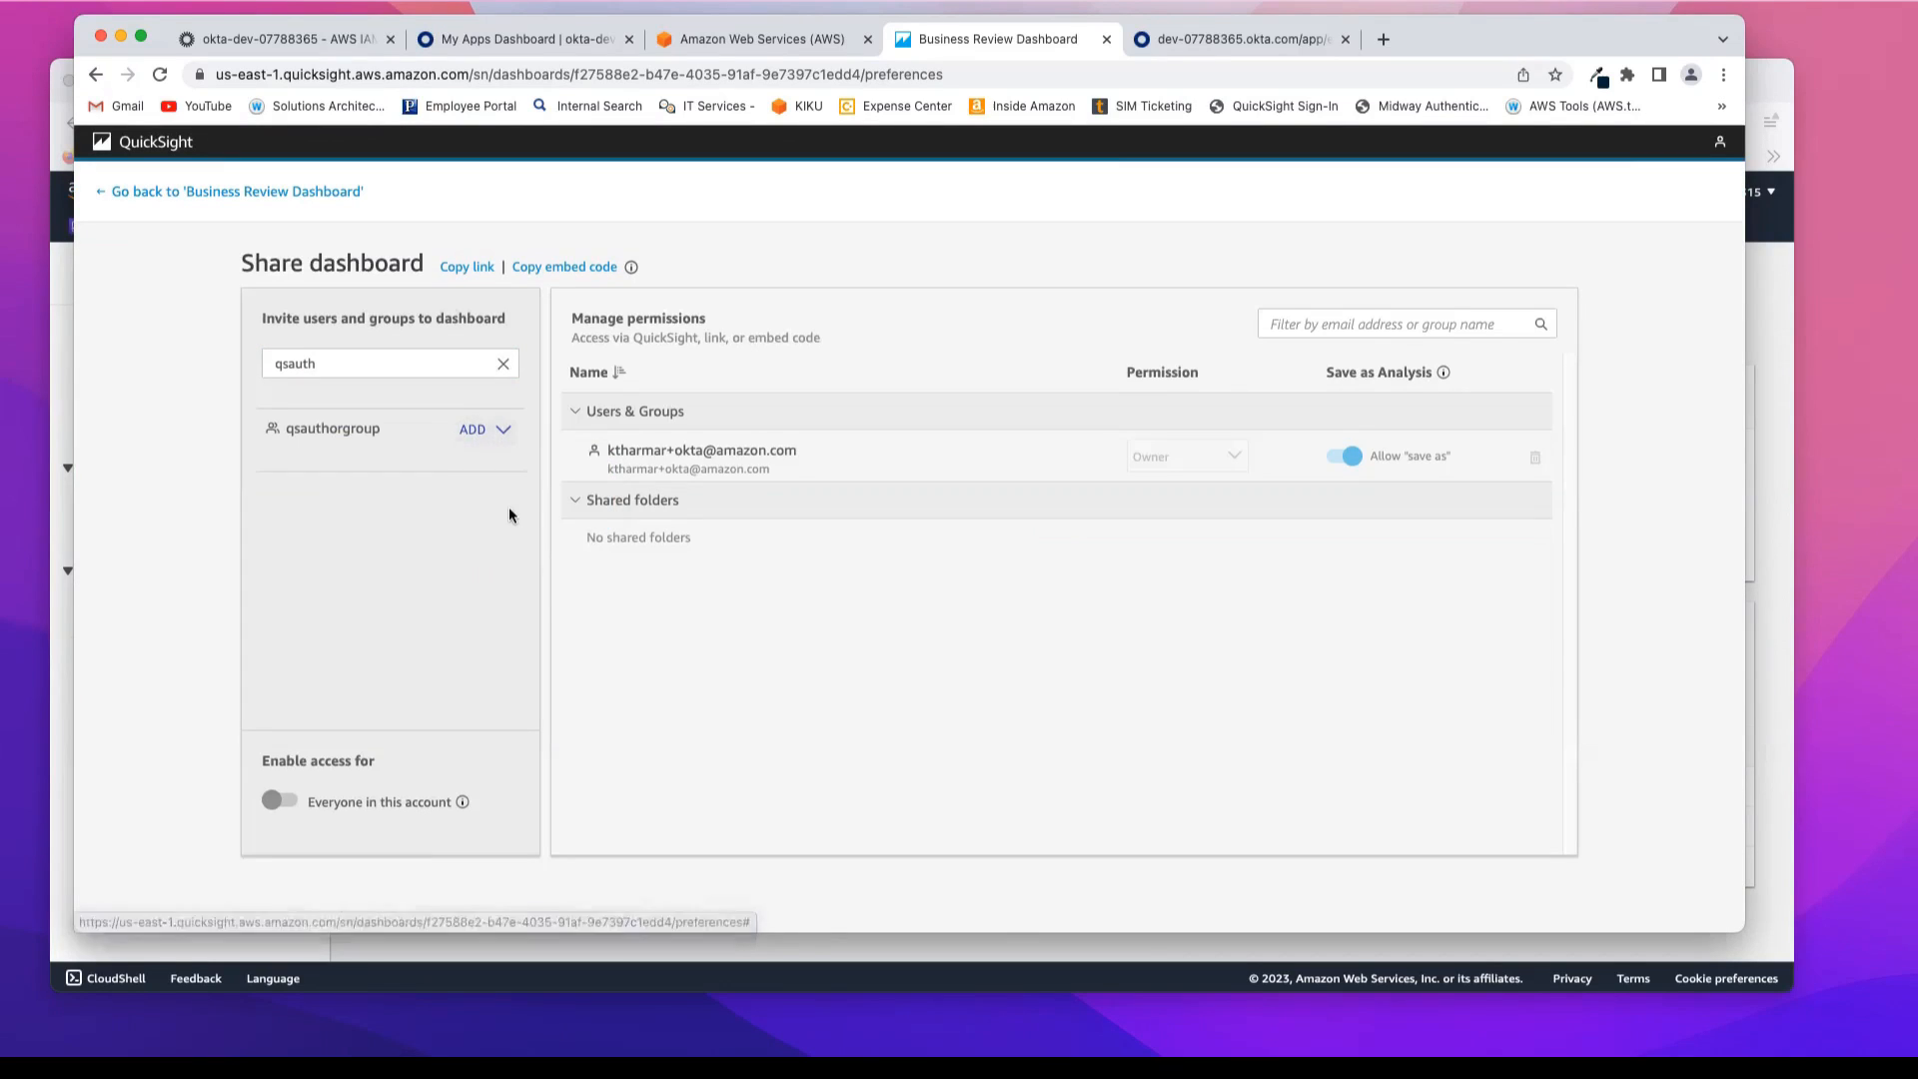
Step: Share the dashboard with qsreadergroup as Viewer and return to the Business Review Dashboard
{"action": "left_click", "coordinate": [417, 366]}
{"action": "key", "text": "BackSpace"}
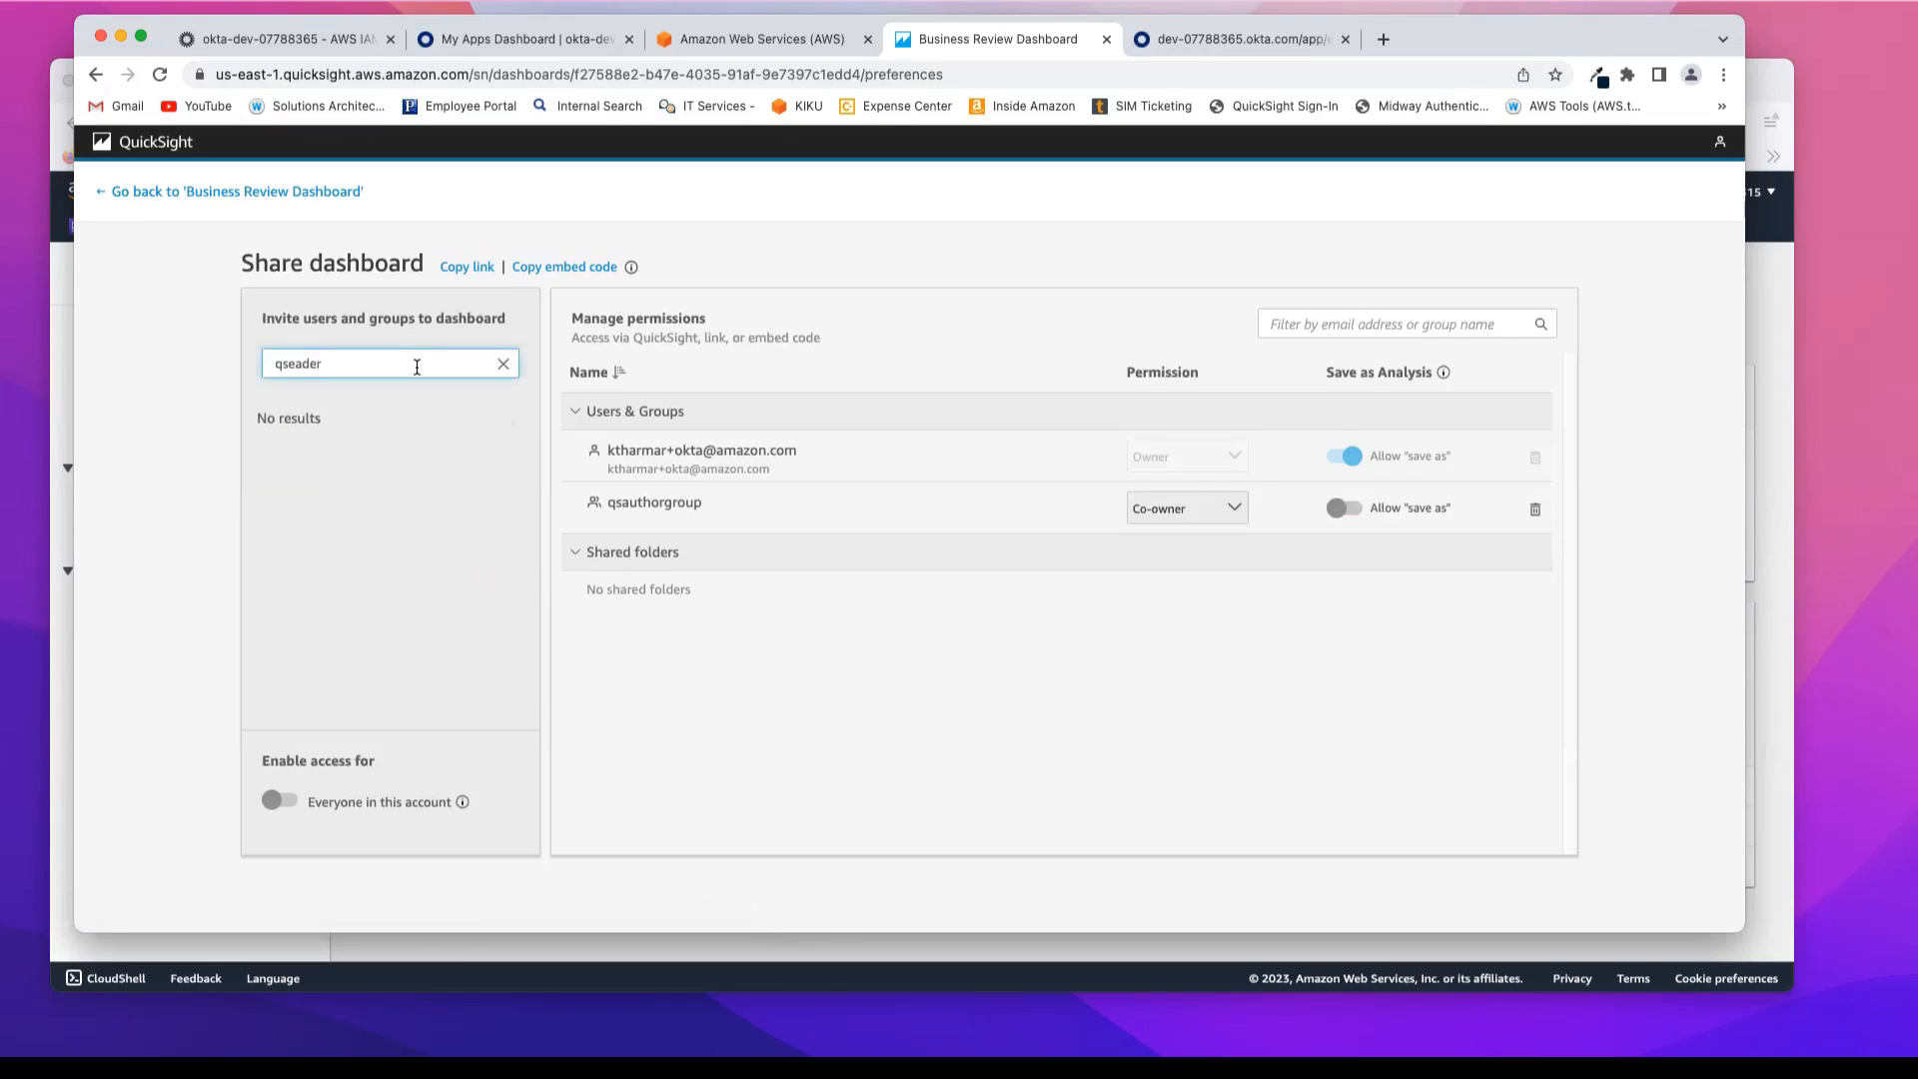
{"action": "type", "text": "read"}
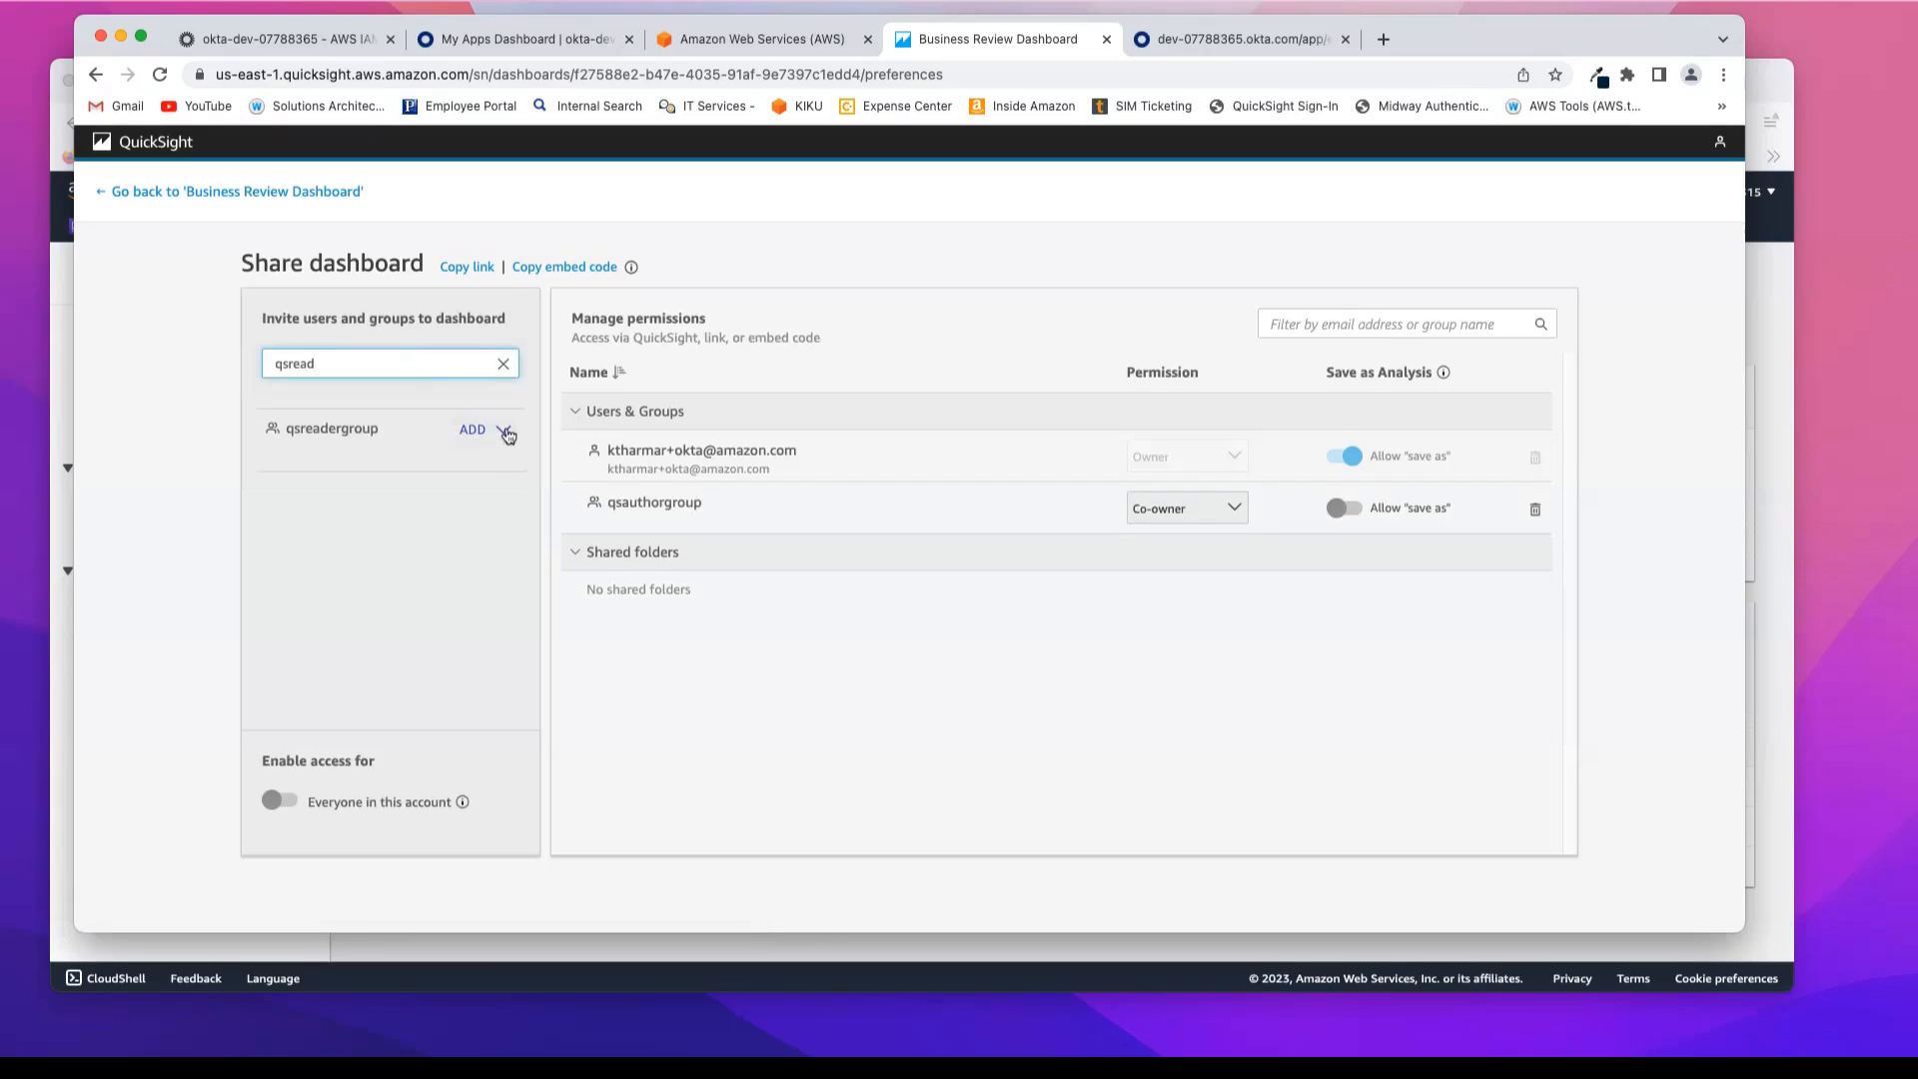
{"action": "left_click", "coordinate": [505, 430]}
{"action": "left_click", "coordinate": [500, 465]}
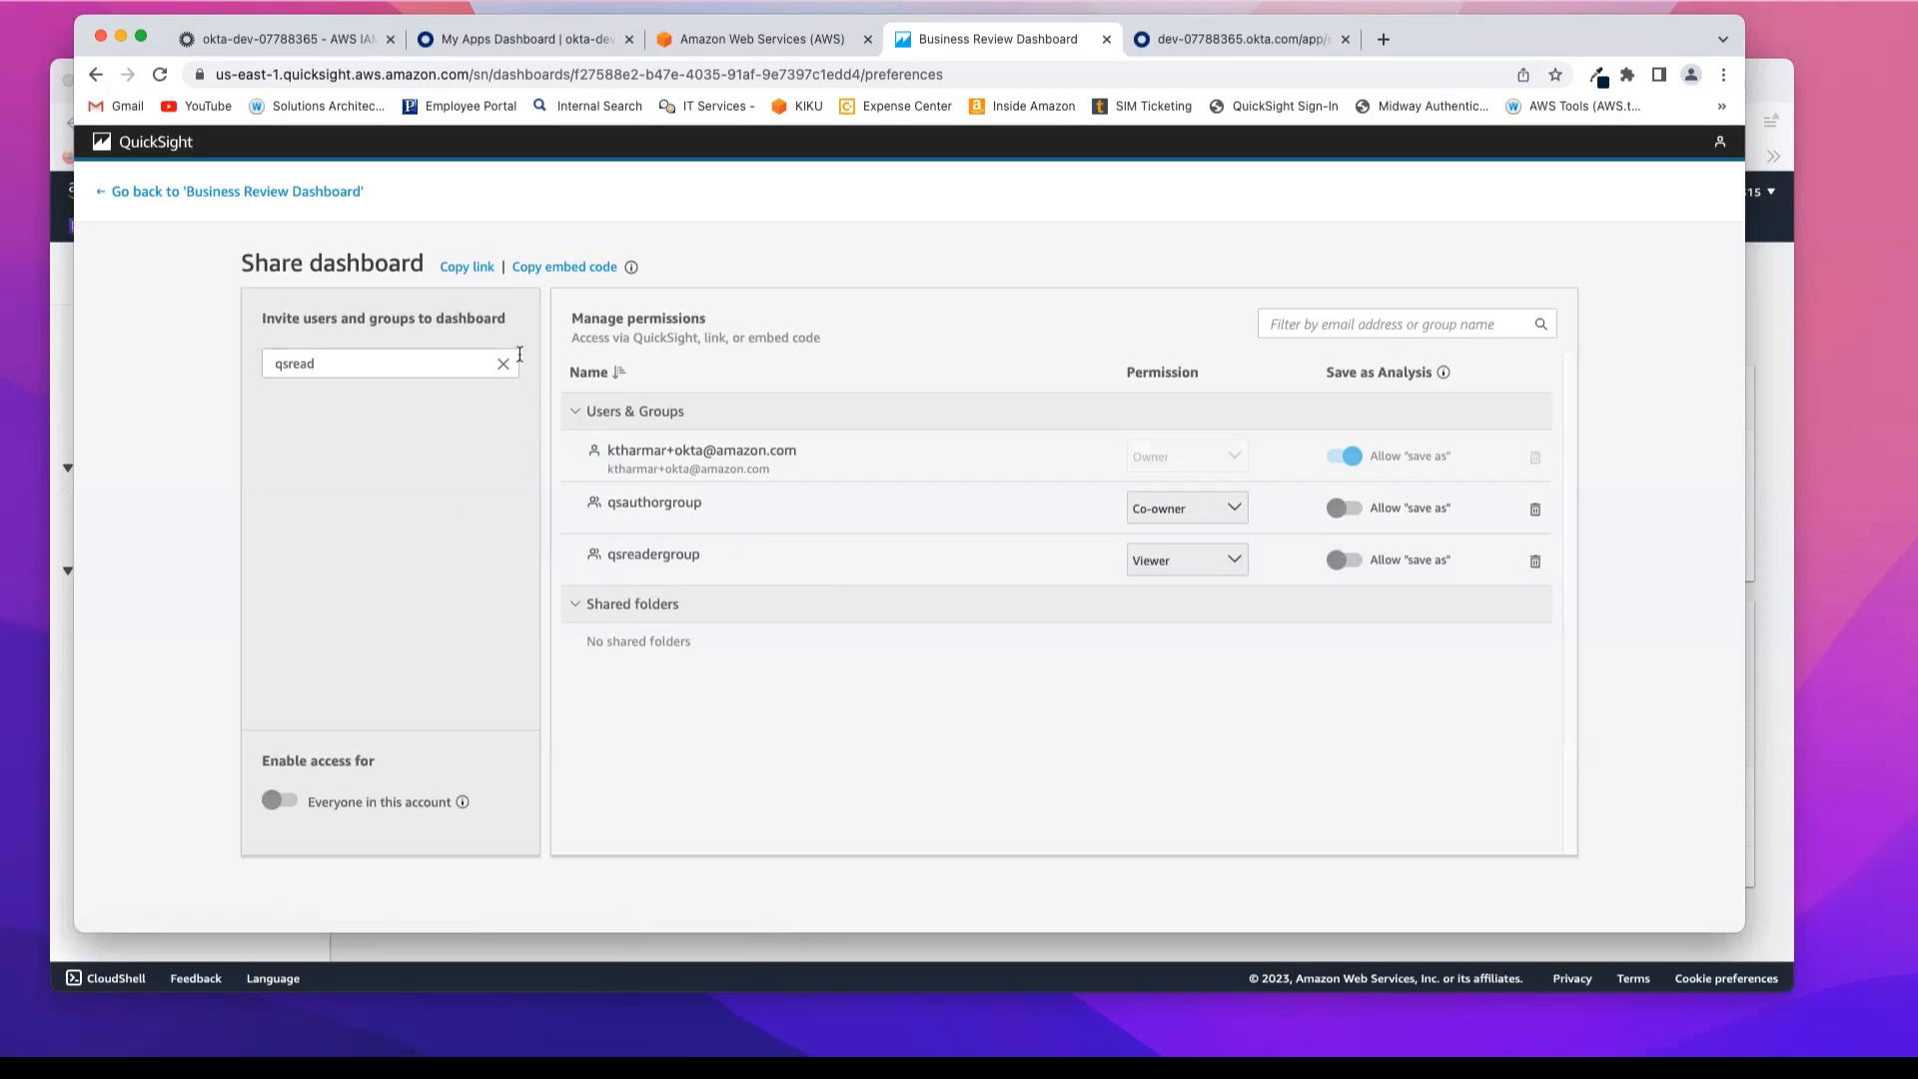
{"action": "left_click", "coordinate": [189, 190]}
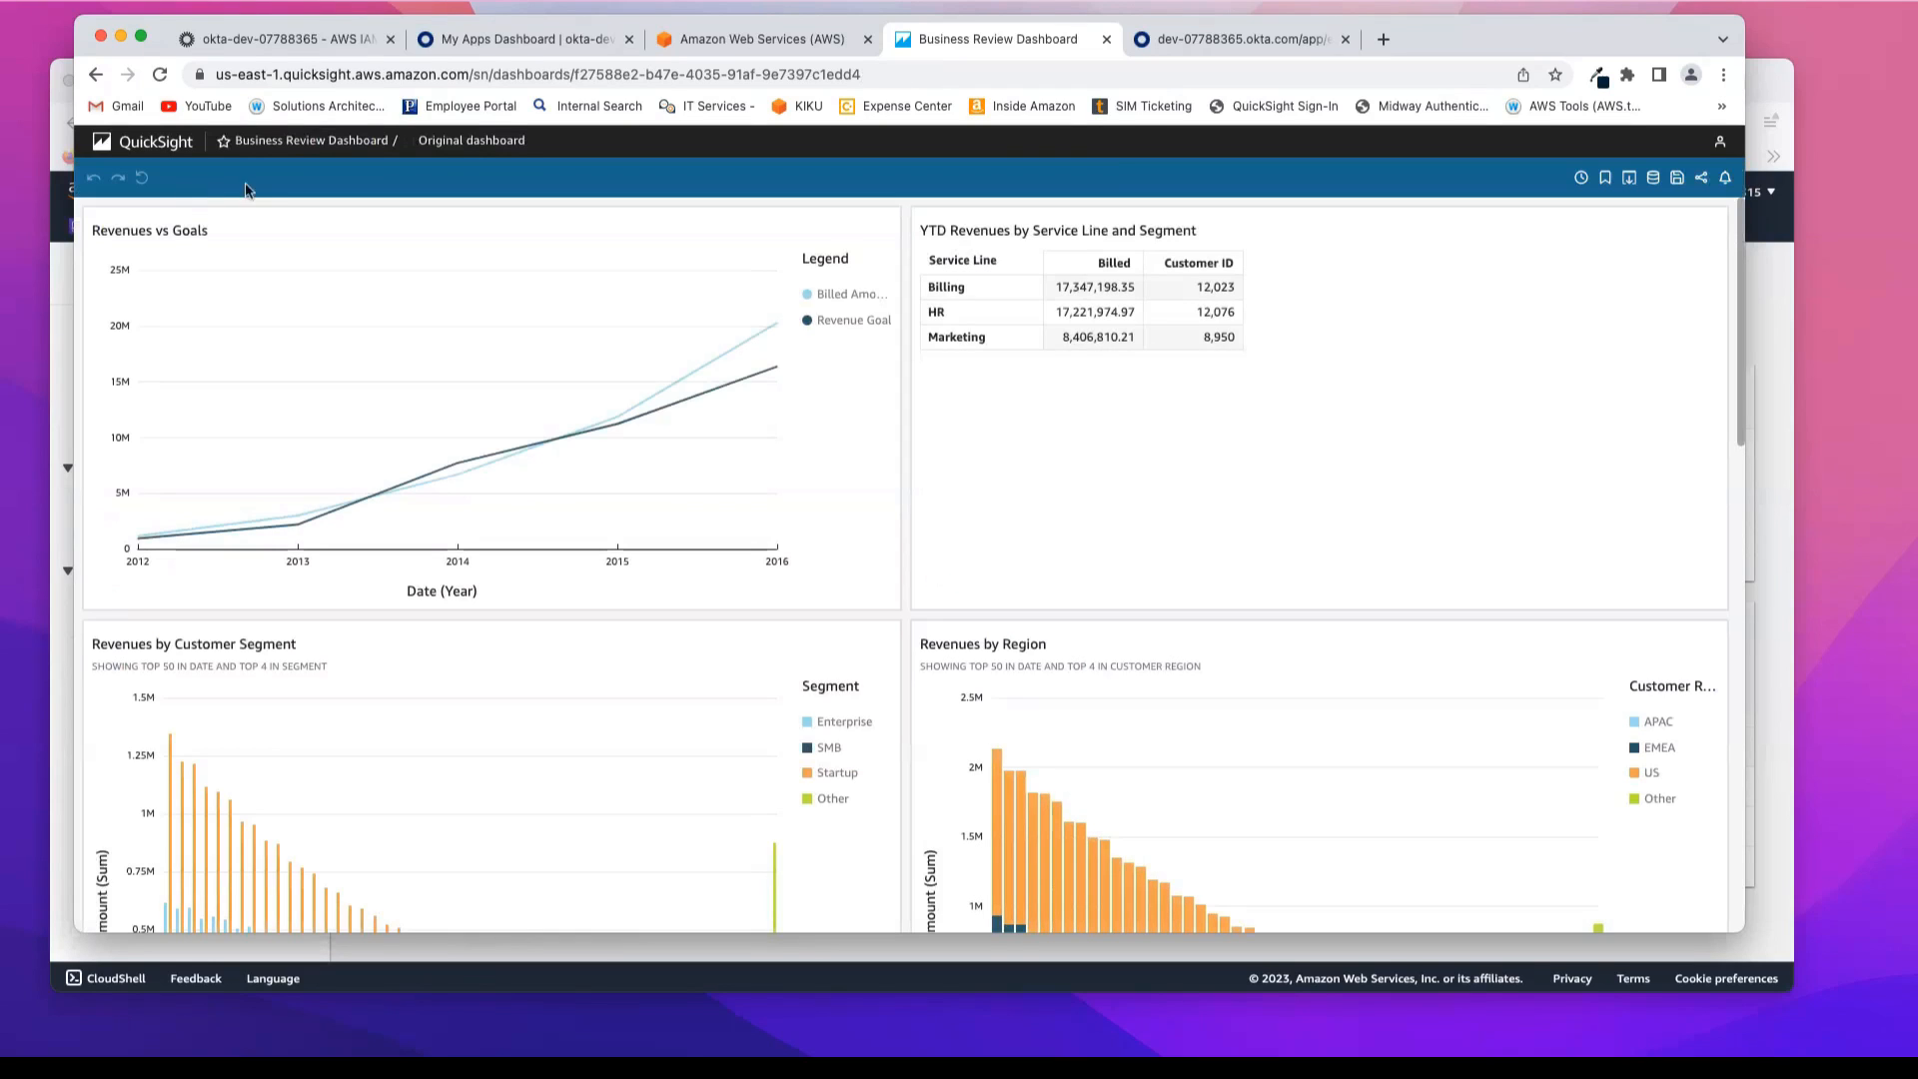
Step: Copy the Okta end user dashboard's address and load it in a new incognito window to reach the sign-in page
{"action": "left_click", "coordinate": [511, 37]}
{"action": "left_click", "coordinate": [630, 74]}
{"action": "key", "text": "super+c"}
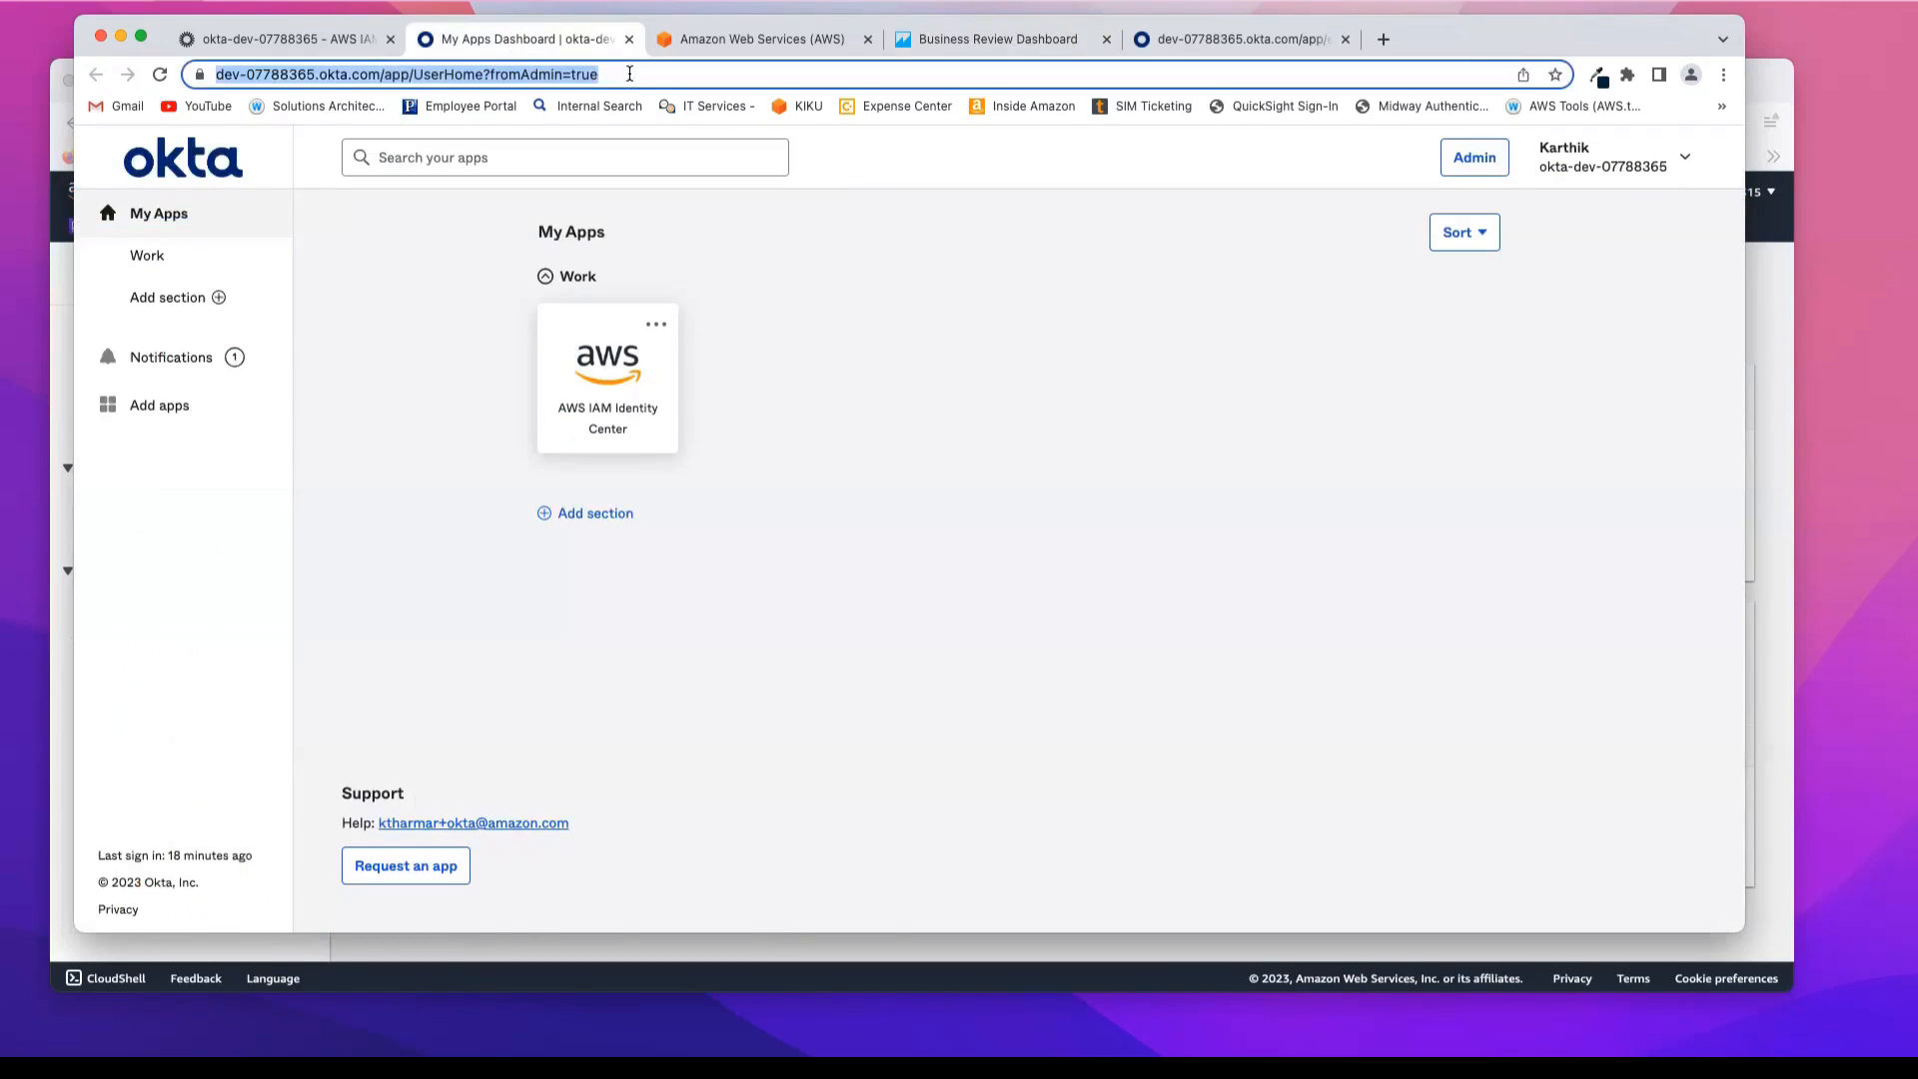
{"action": "left_click", "coordinate": [931, 40]}
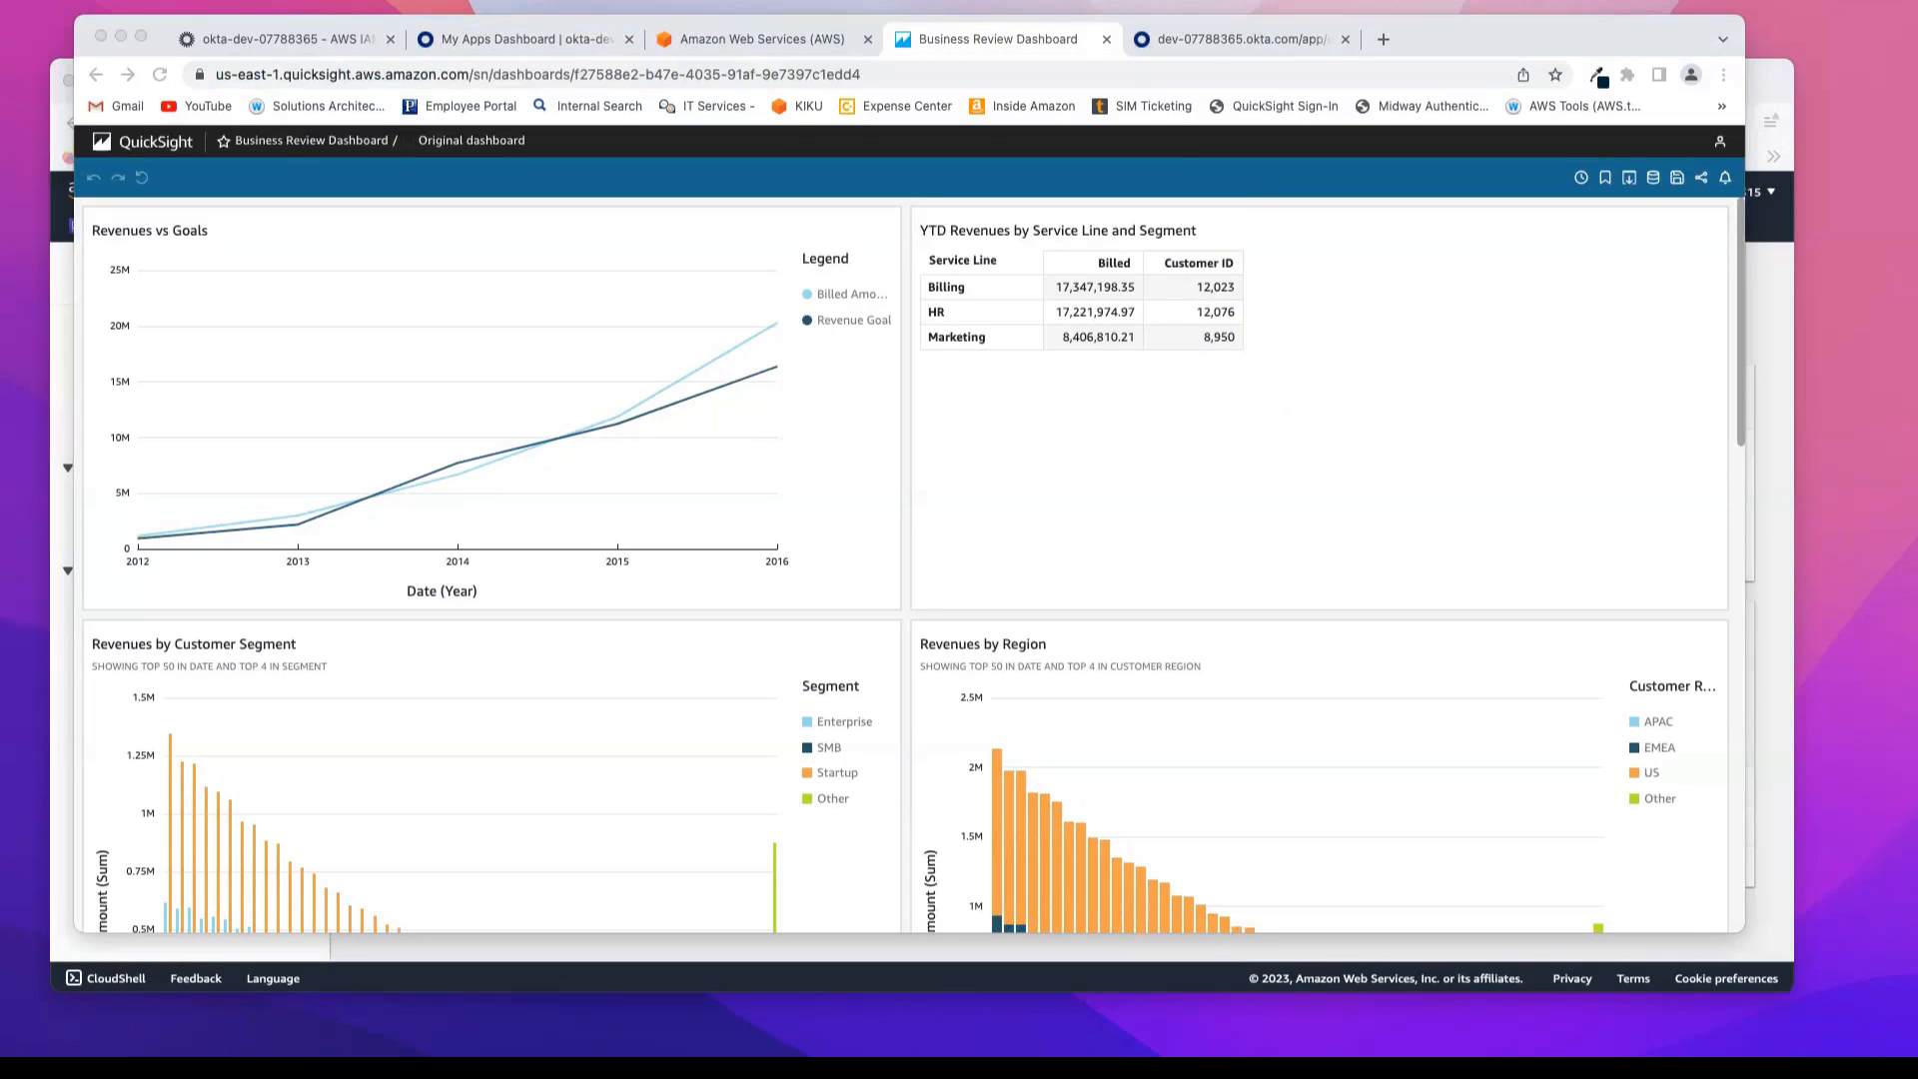
{"action": "left_click_drag", "start_coordinate": [1917, 30], "coordinate": [1308, 66]}
{"action": "key", "text": "super+v"}
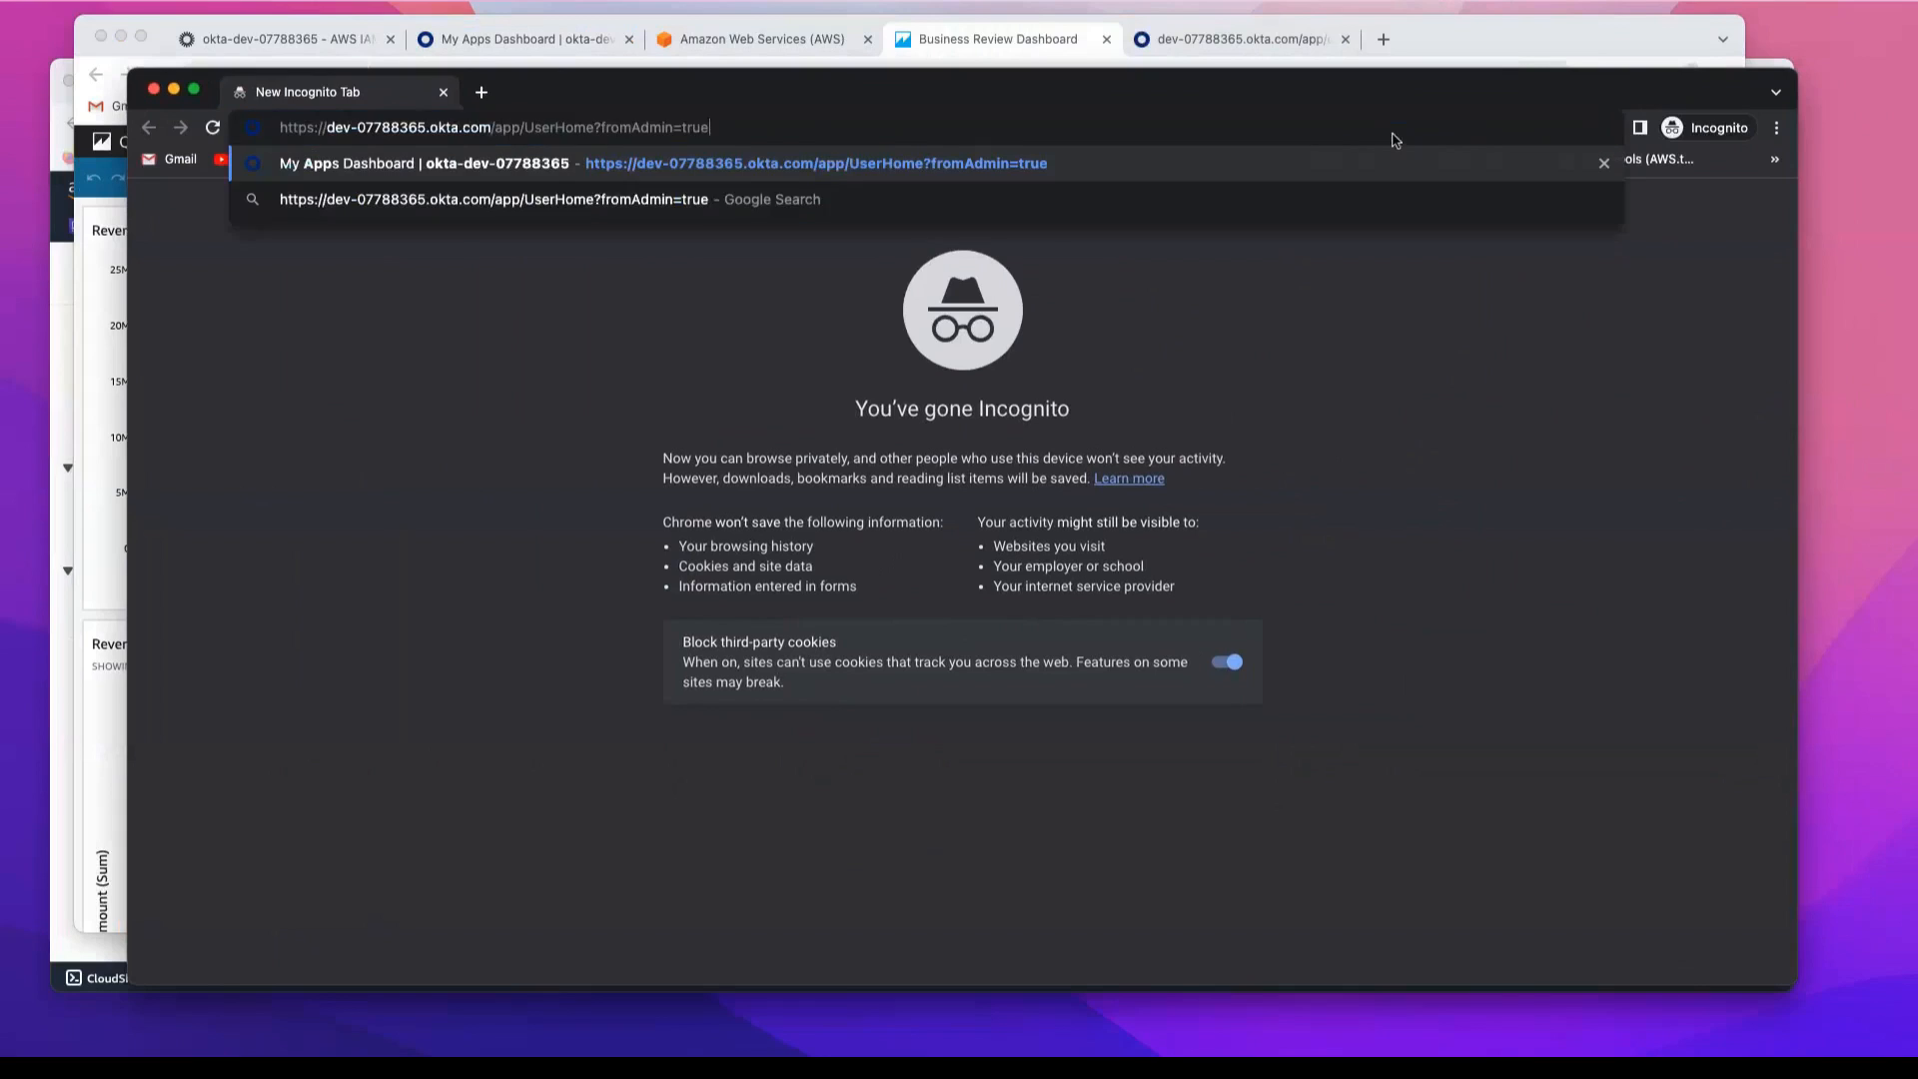
{"action": "key", "text": "Return"}
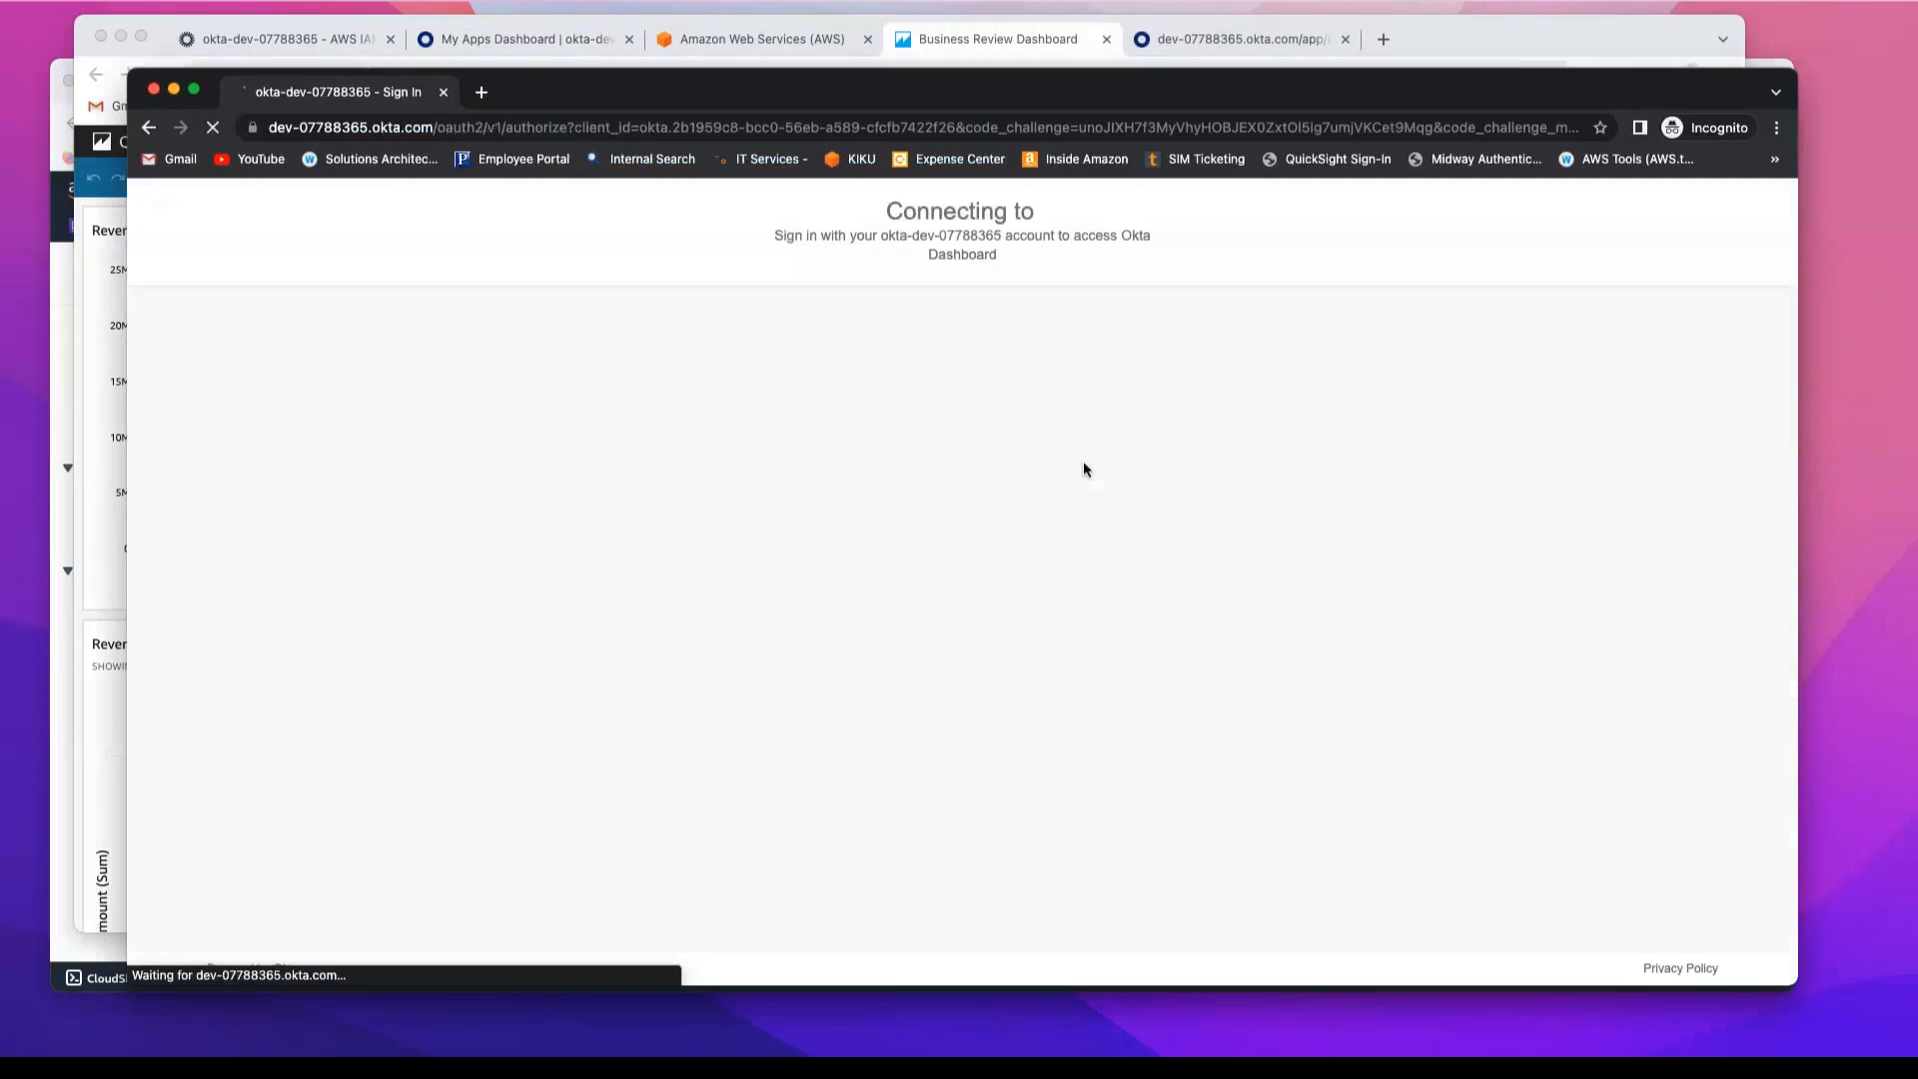
Step: Sign in to Okta with the demo reader account's username and password
{"action": "left_click", "coordinate": [905, 610]}
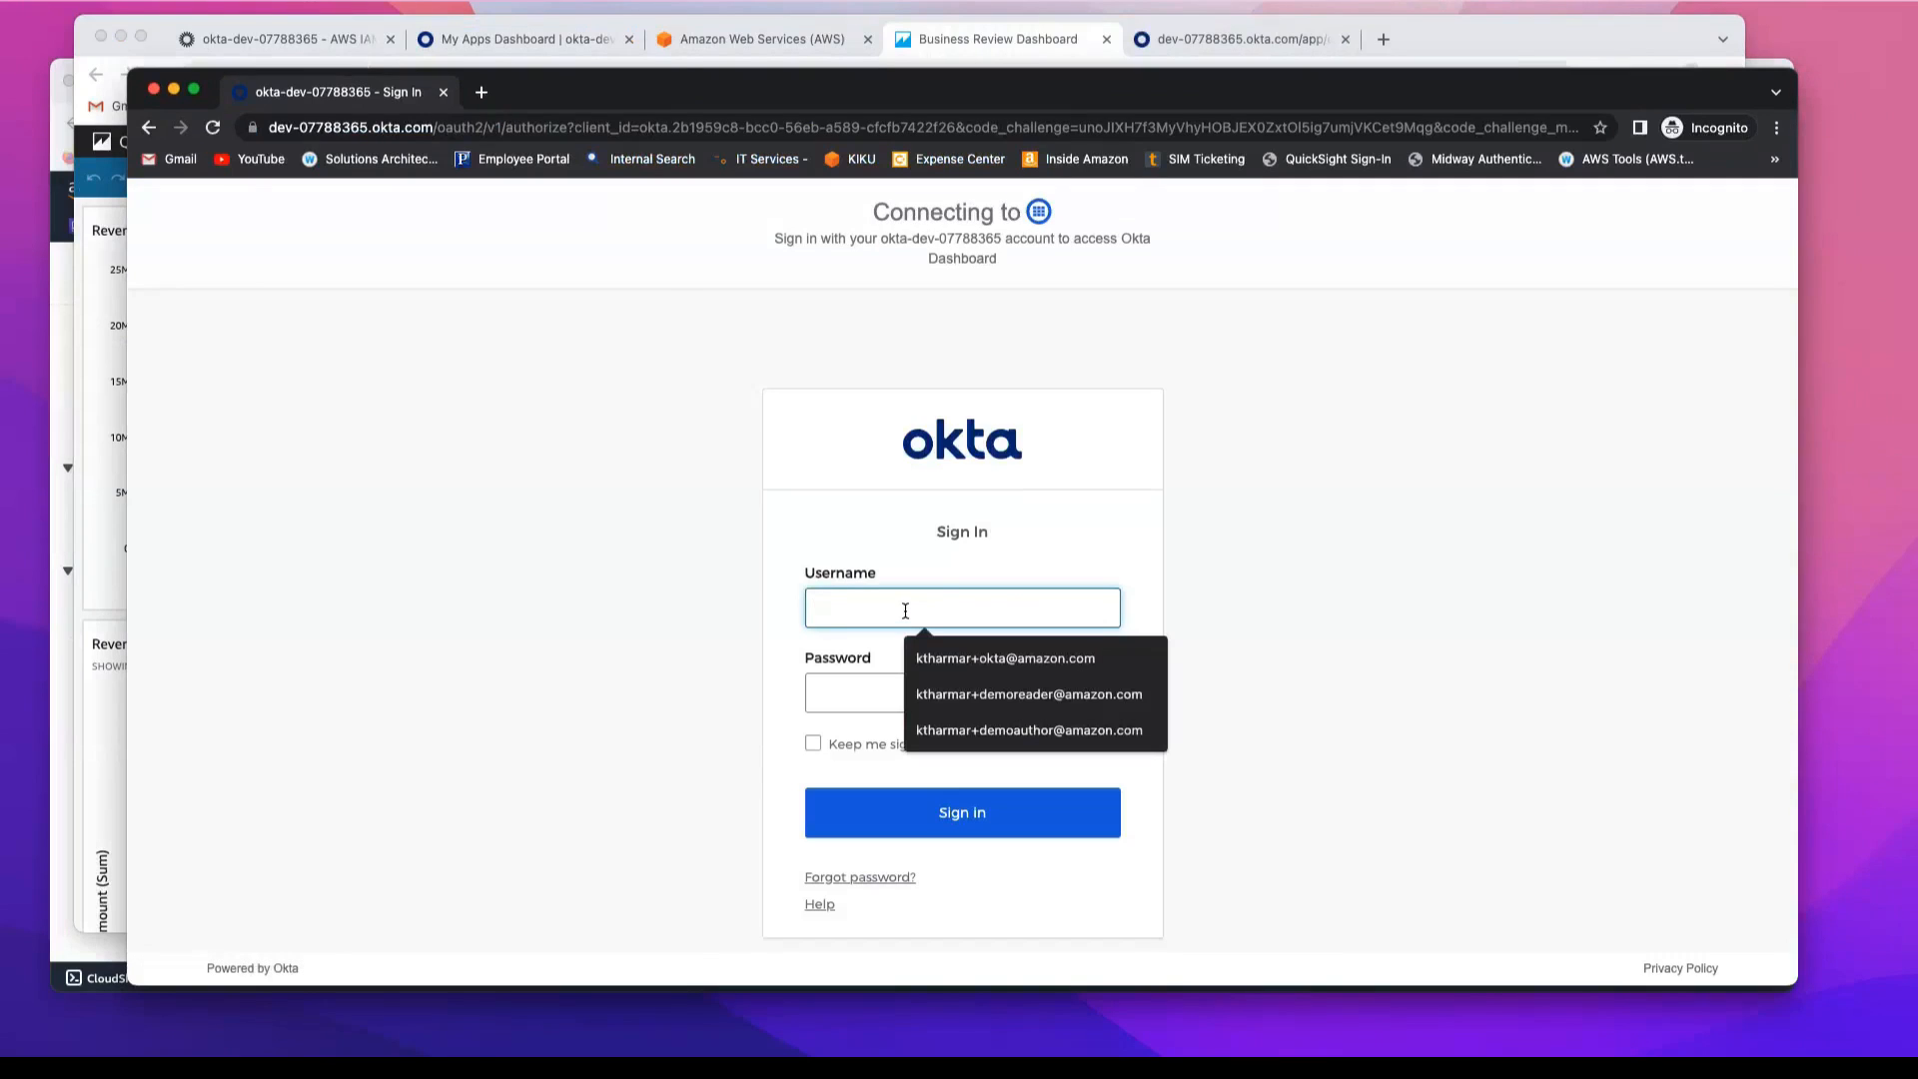
{"action": "left_click", "coordinate": [974, 694]}
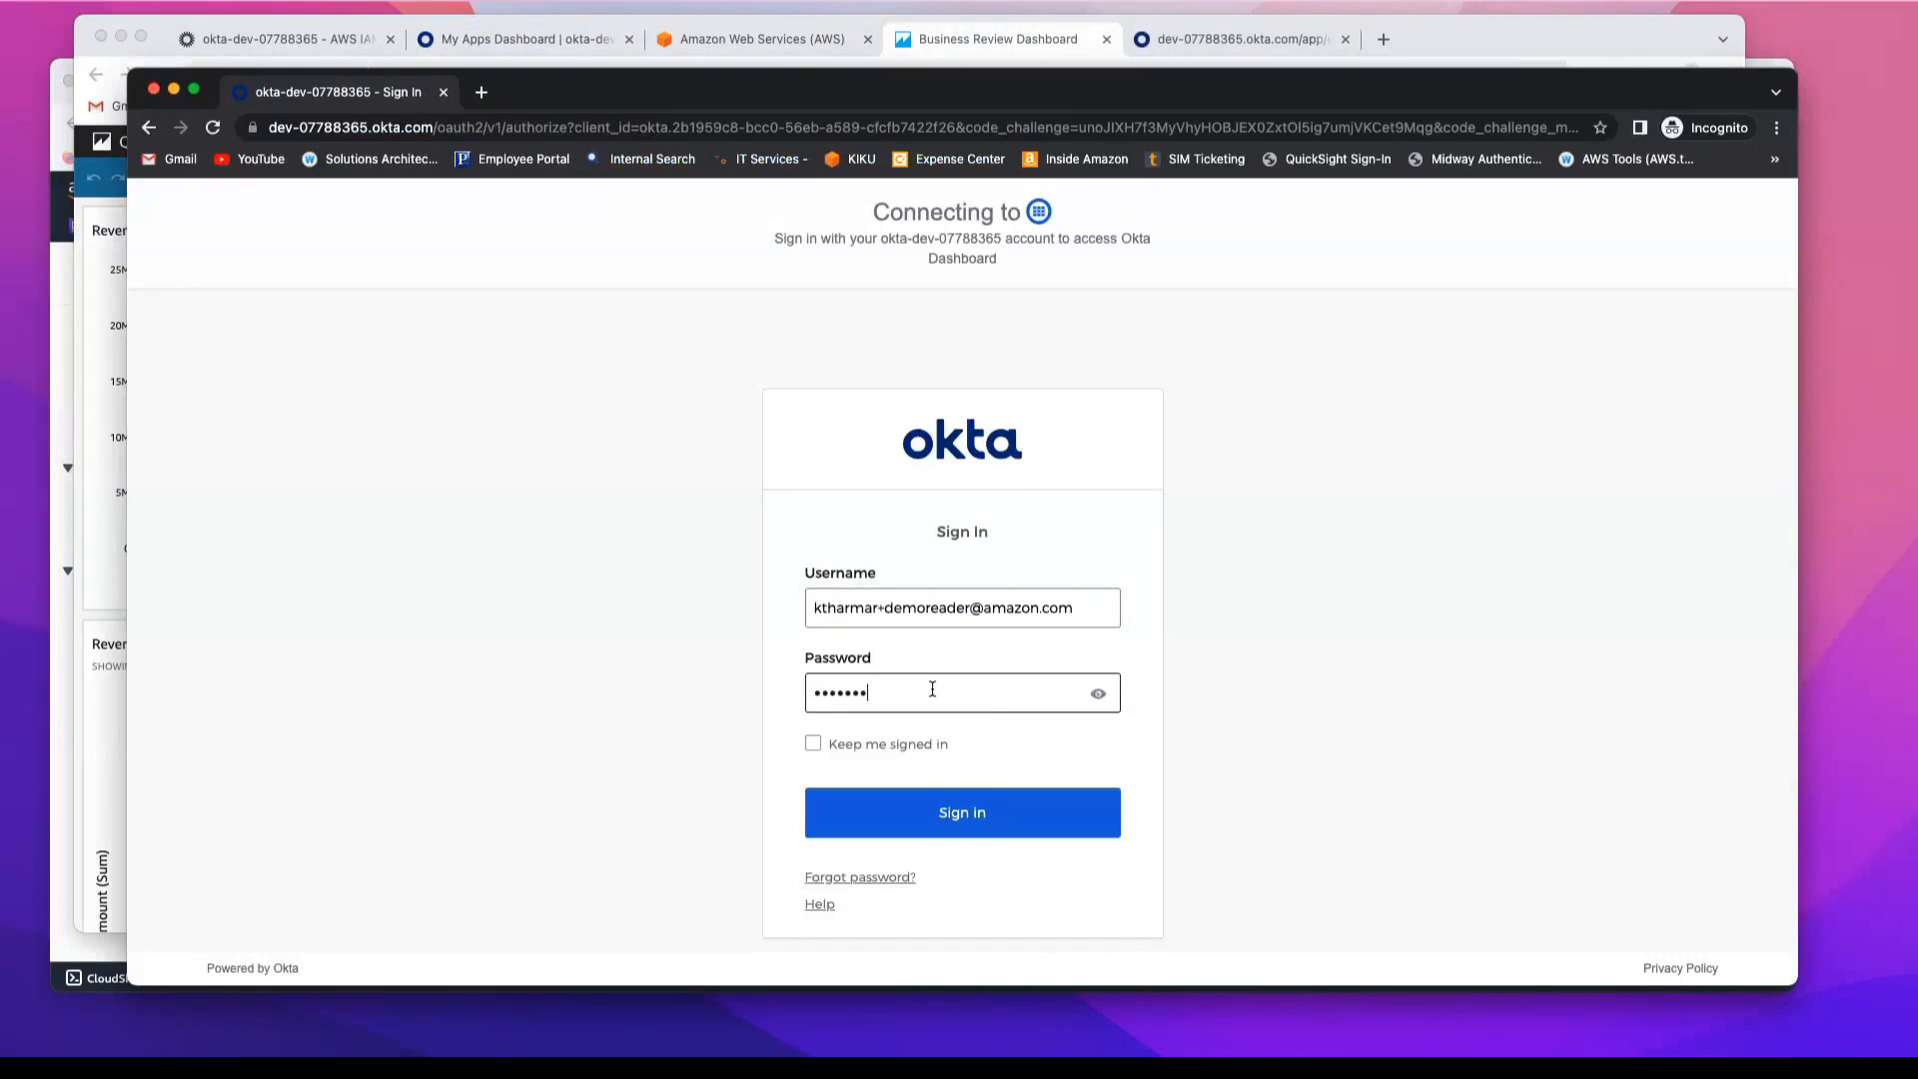
{"action": "left_click", "coordinate": [985, 815]}
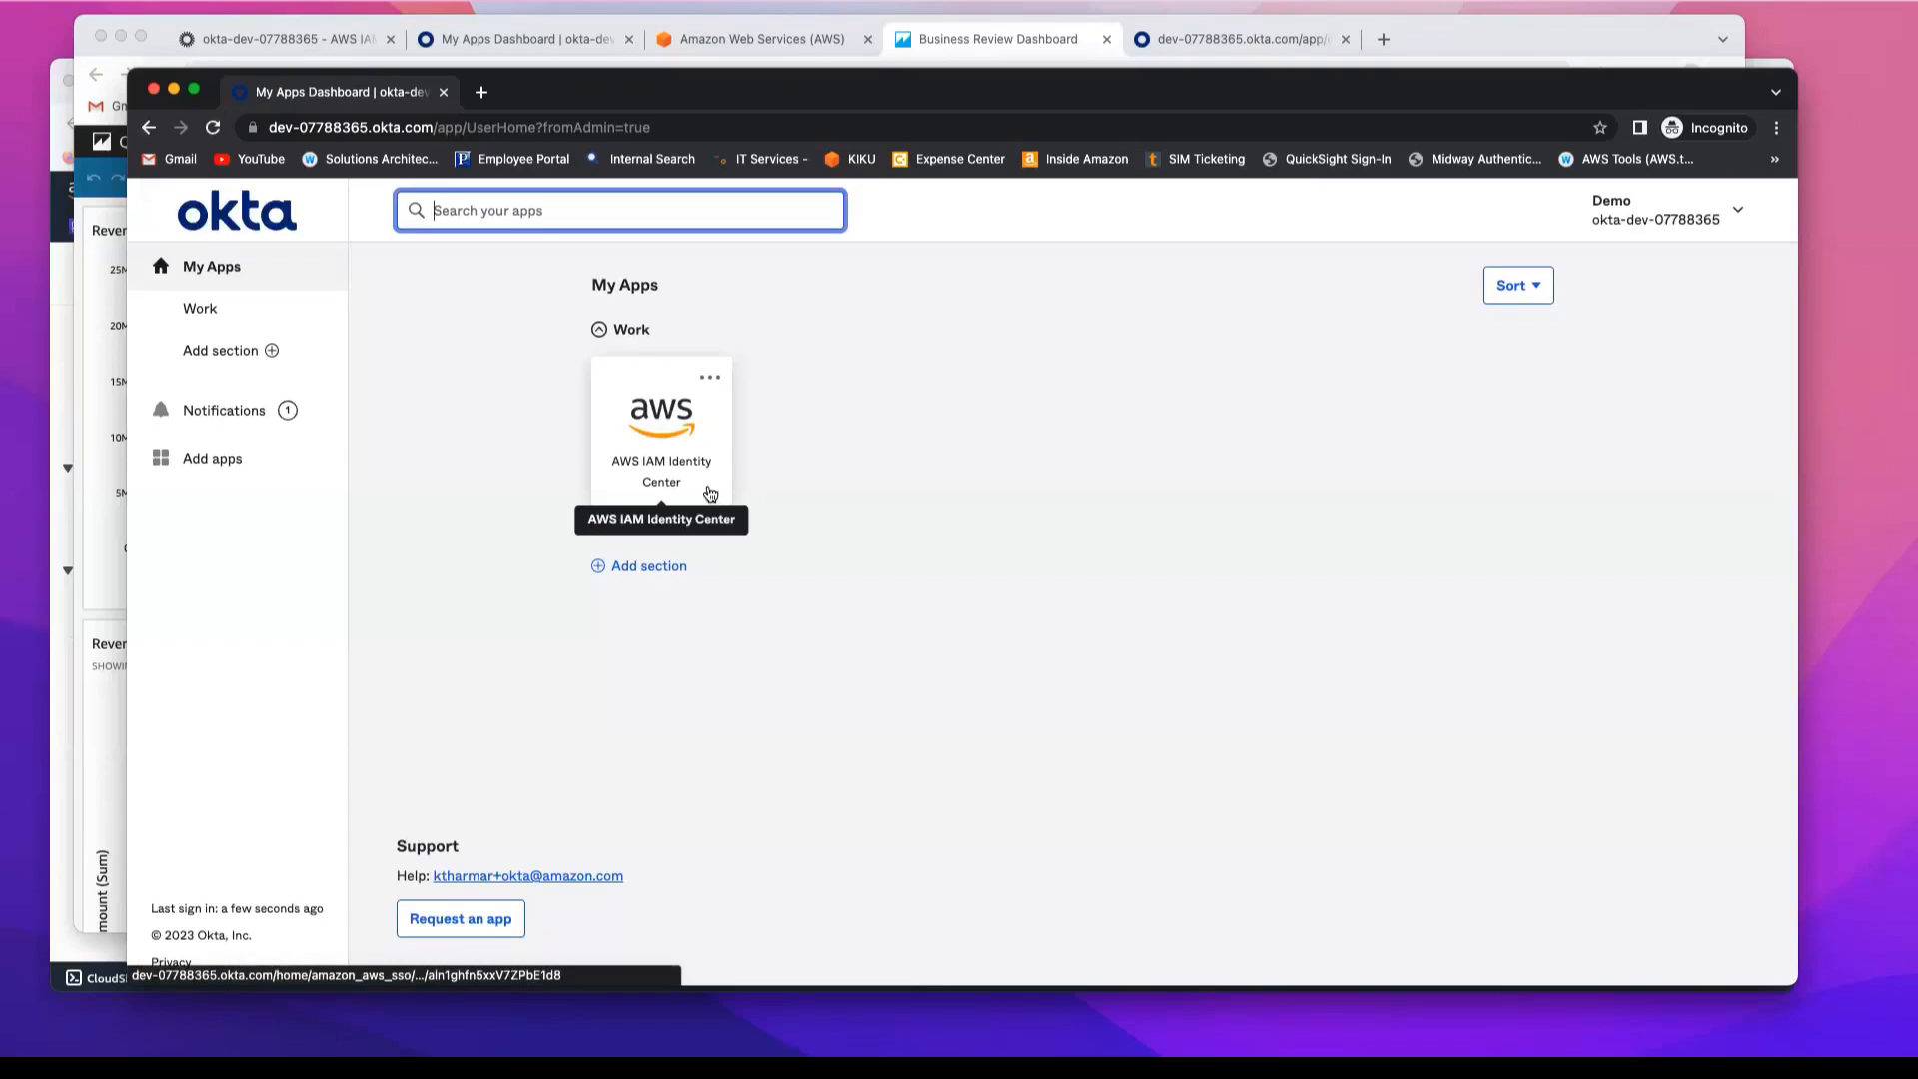
Step: Launch qsidentitycenterdemo through the AWS IAM Identity Center app, dismiss the QuickSight welcome video and view the Business Review Dashboard as the reader
{"action": "left_click", "coordinate": [707, 488]}
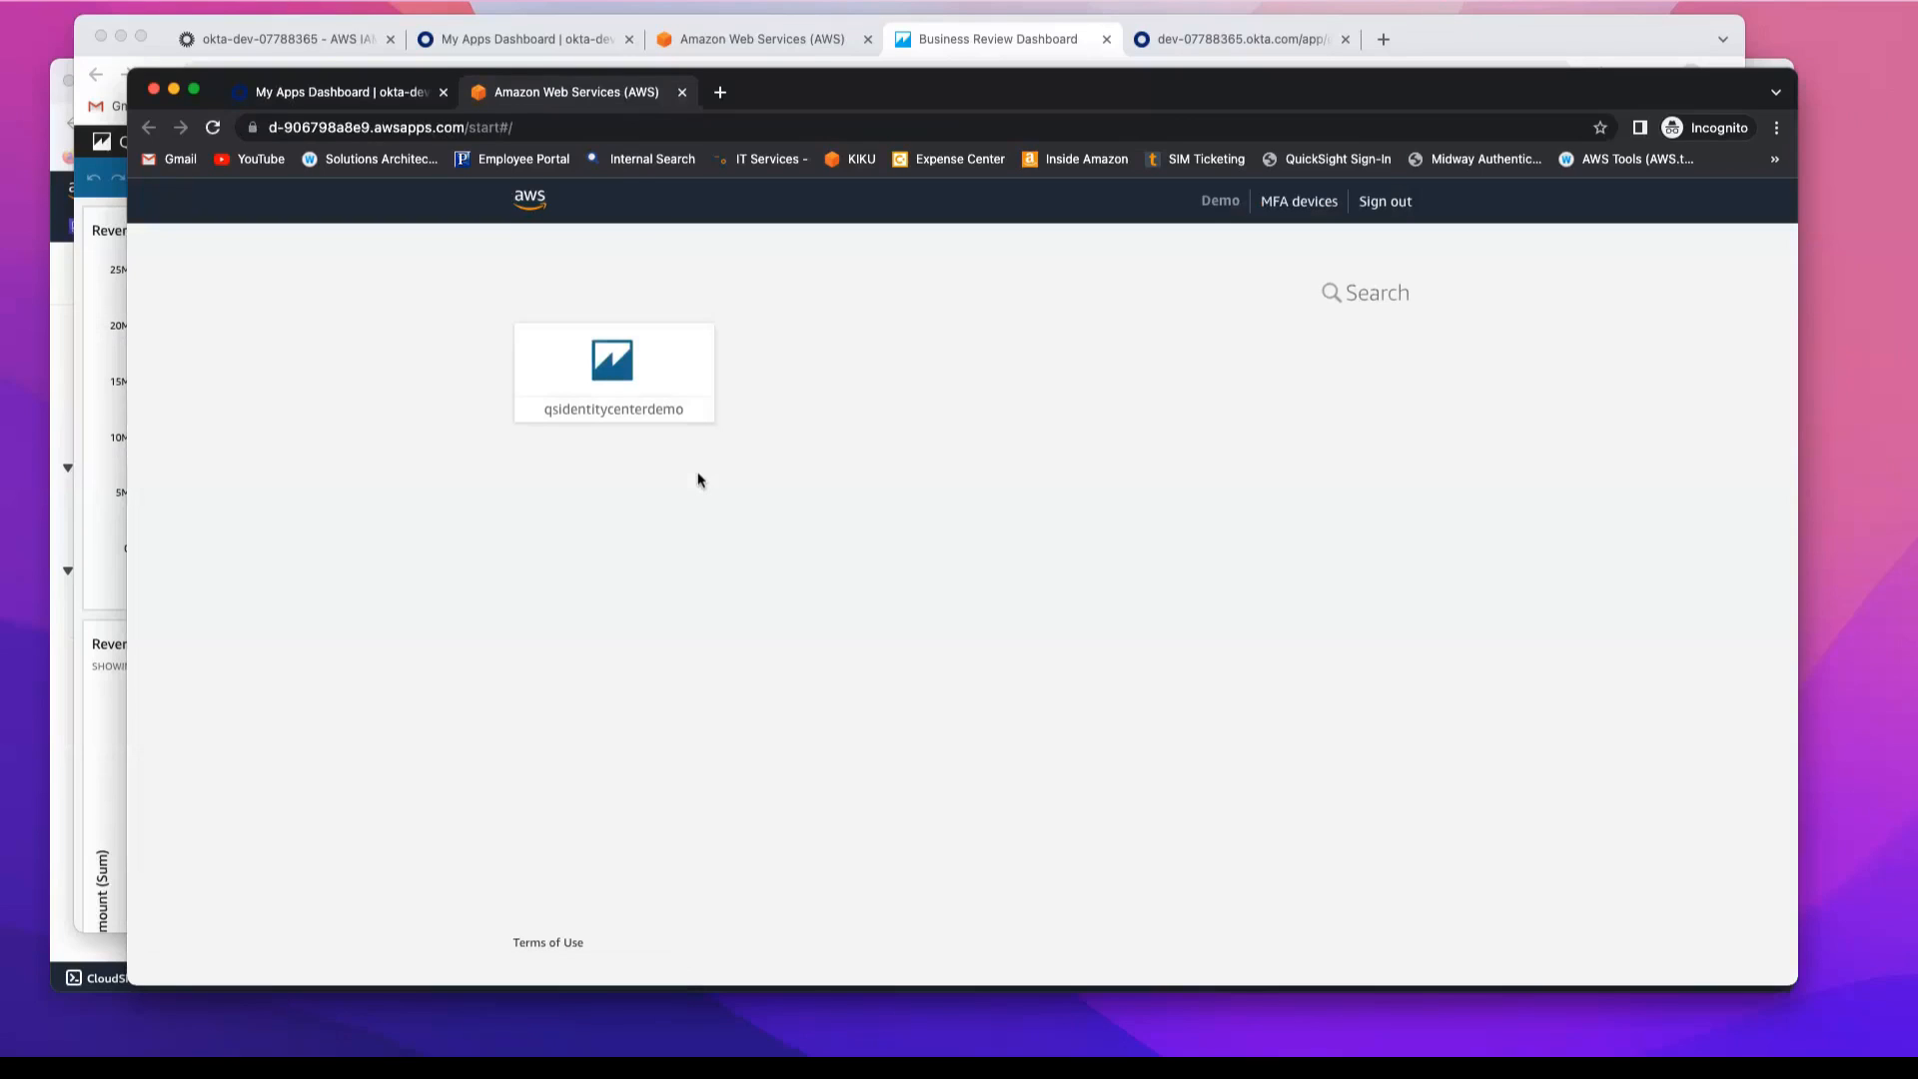
{"action": "left_click", "coordinate": [682, 396]}
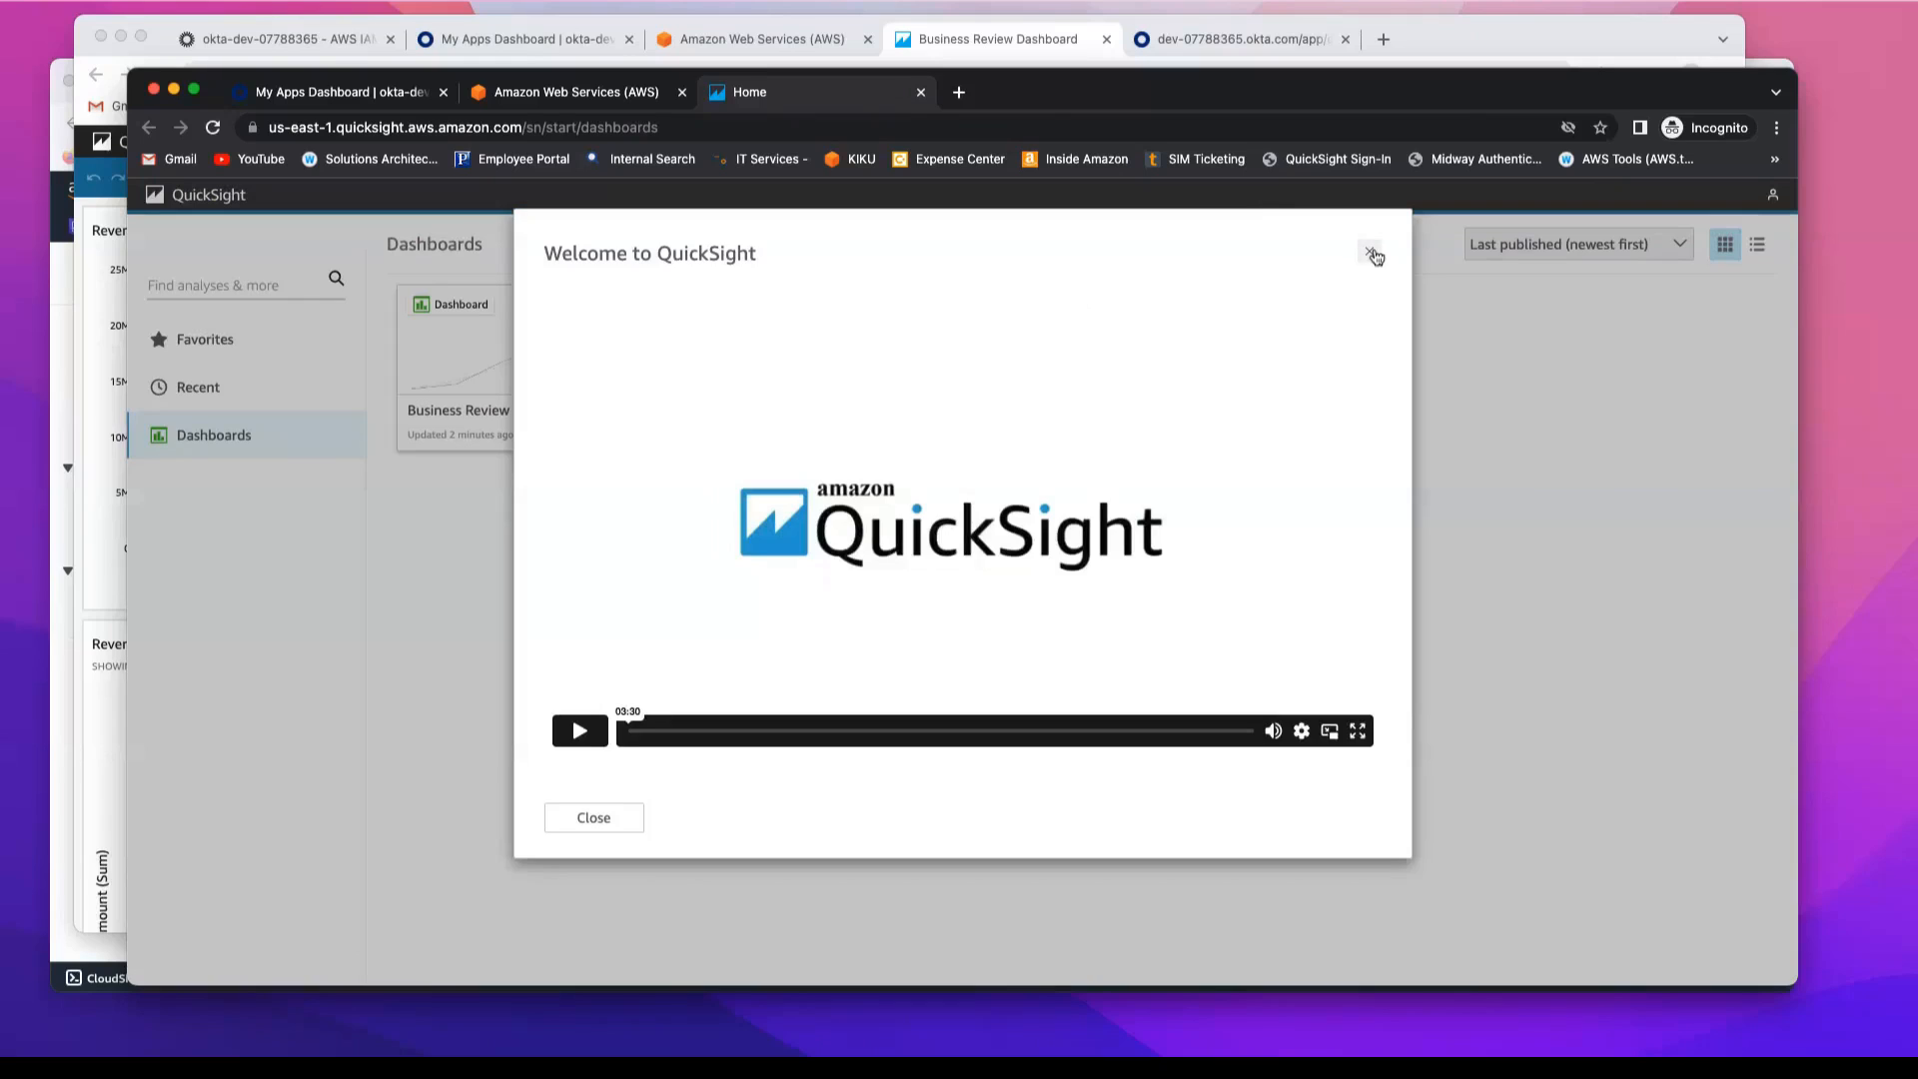
{"action": "left_click", "coordinate": [1369, 251]}
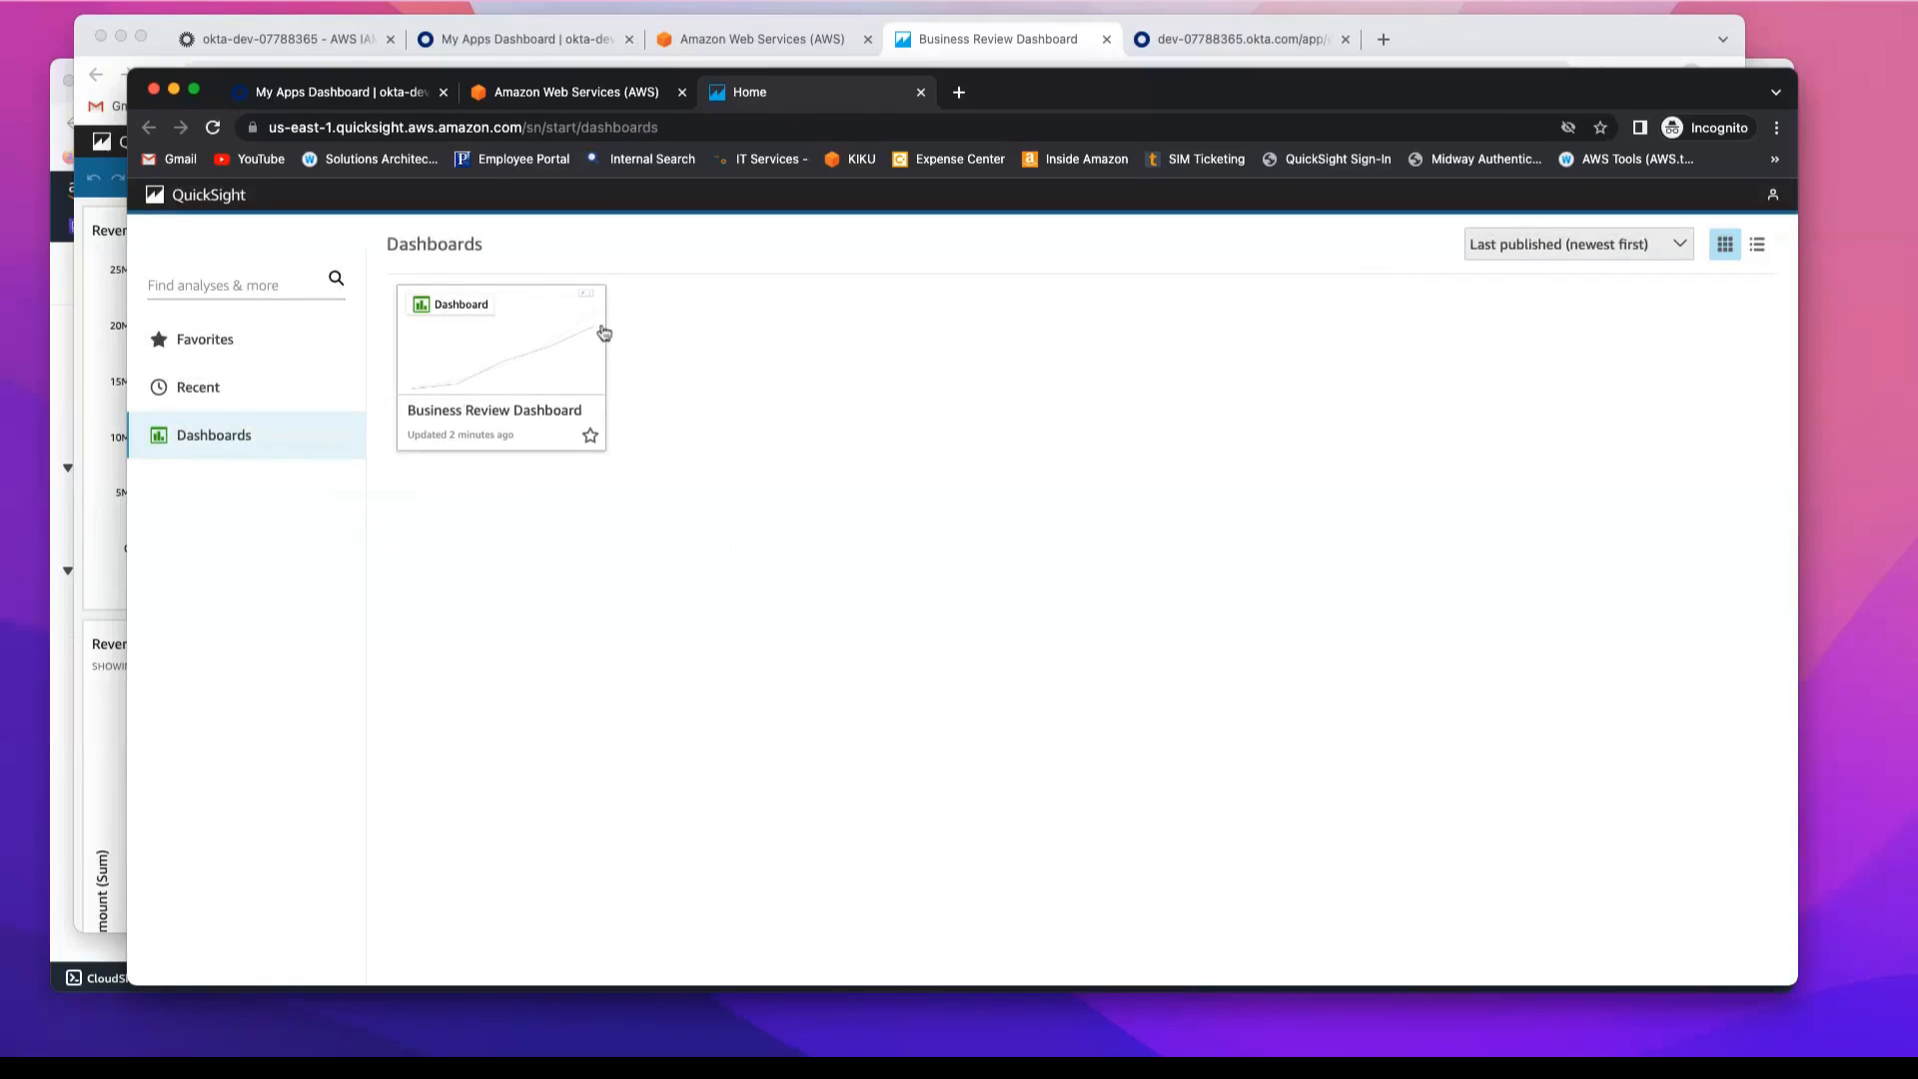
{"action": "left_click", "coordinate": [506, 384]}
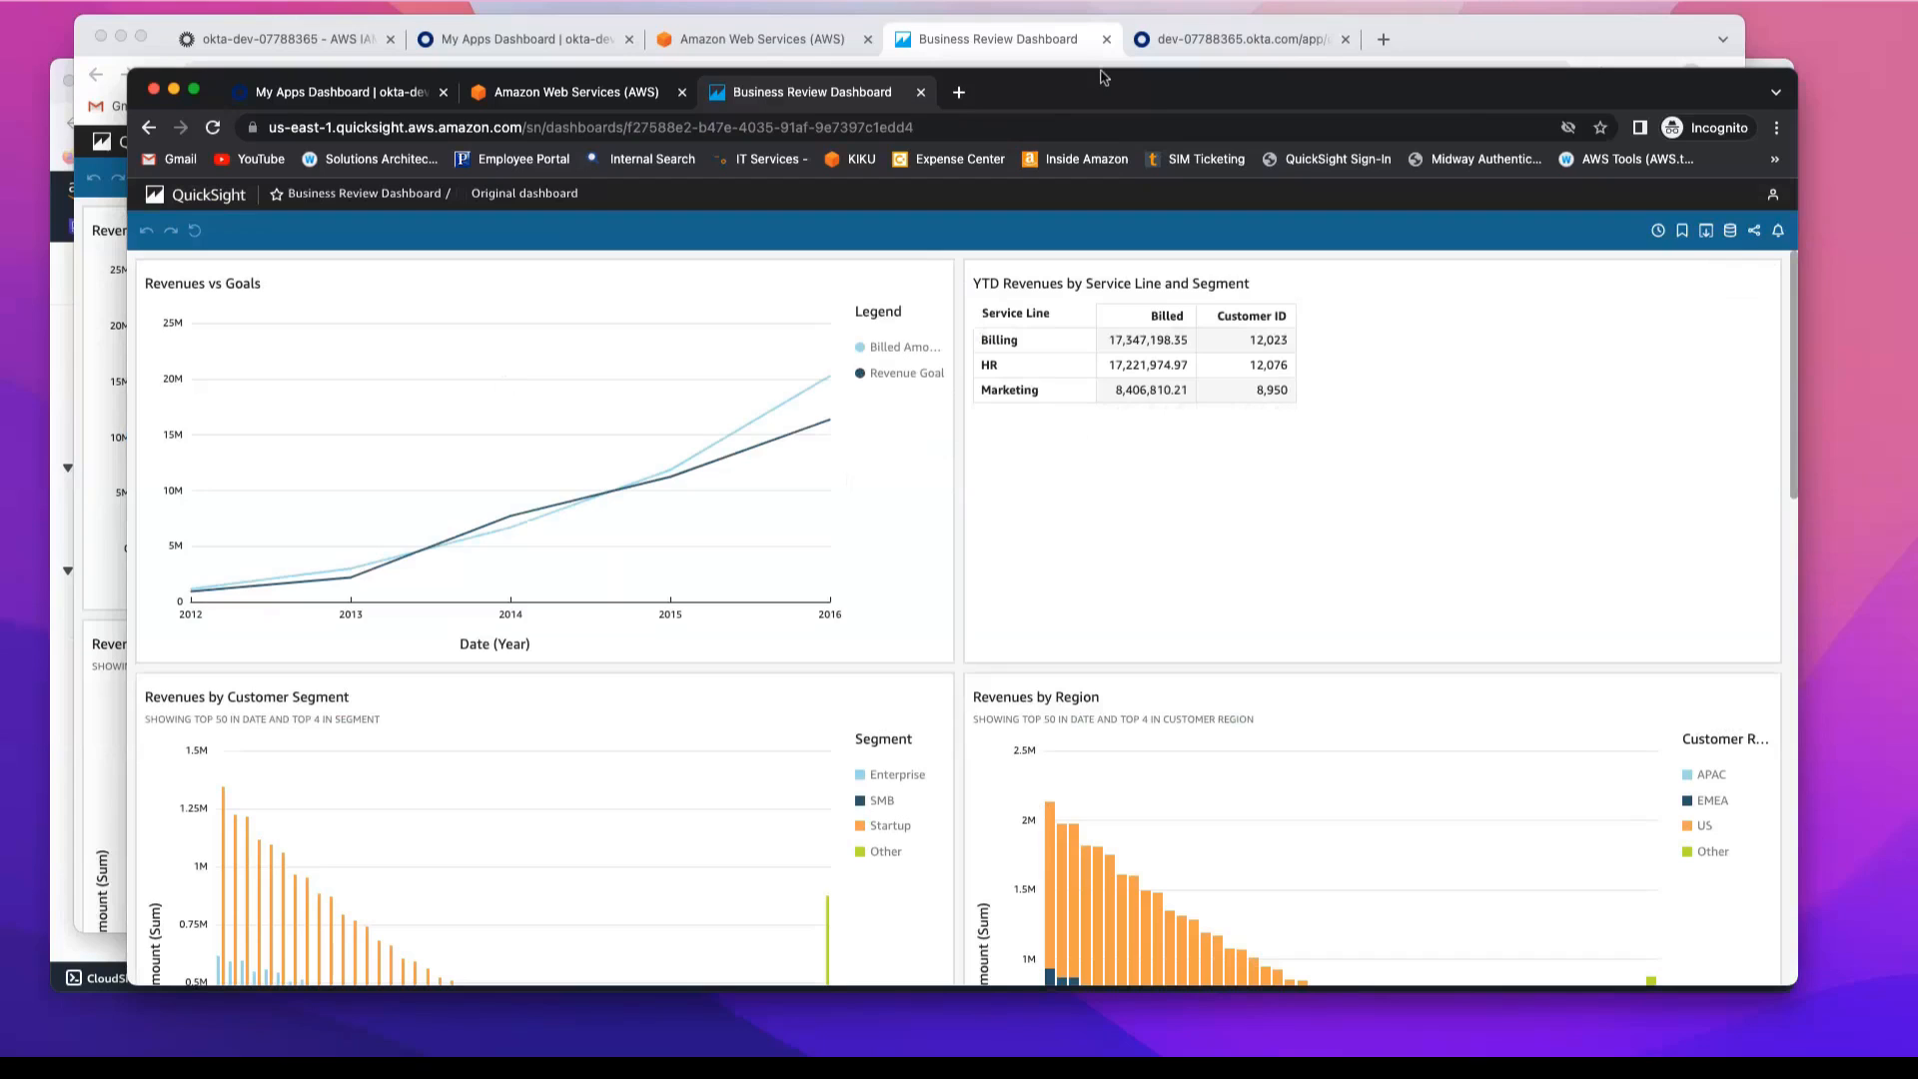
Step: Close the reader's QuickSight and AWS access portal pages and sign the reader out of Okta
{"action": "left_click_drag", "start_coordinate": [1102, 77], "coordinate": [1172, 84]}
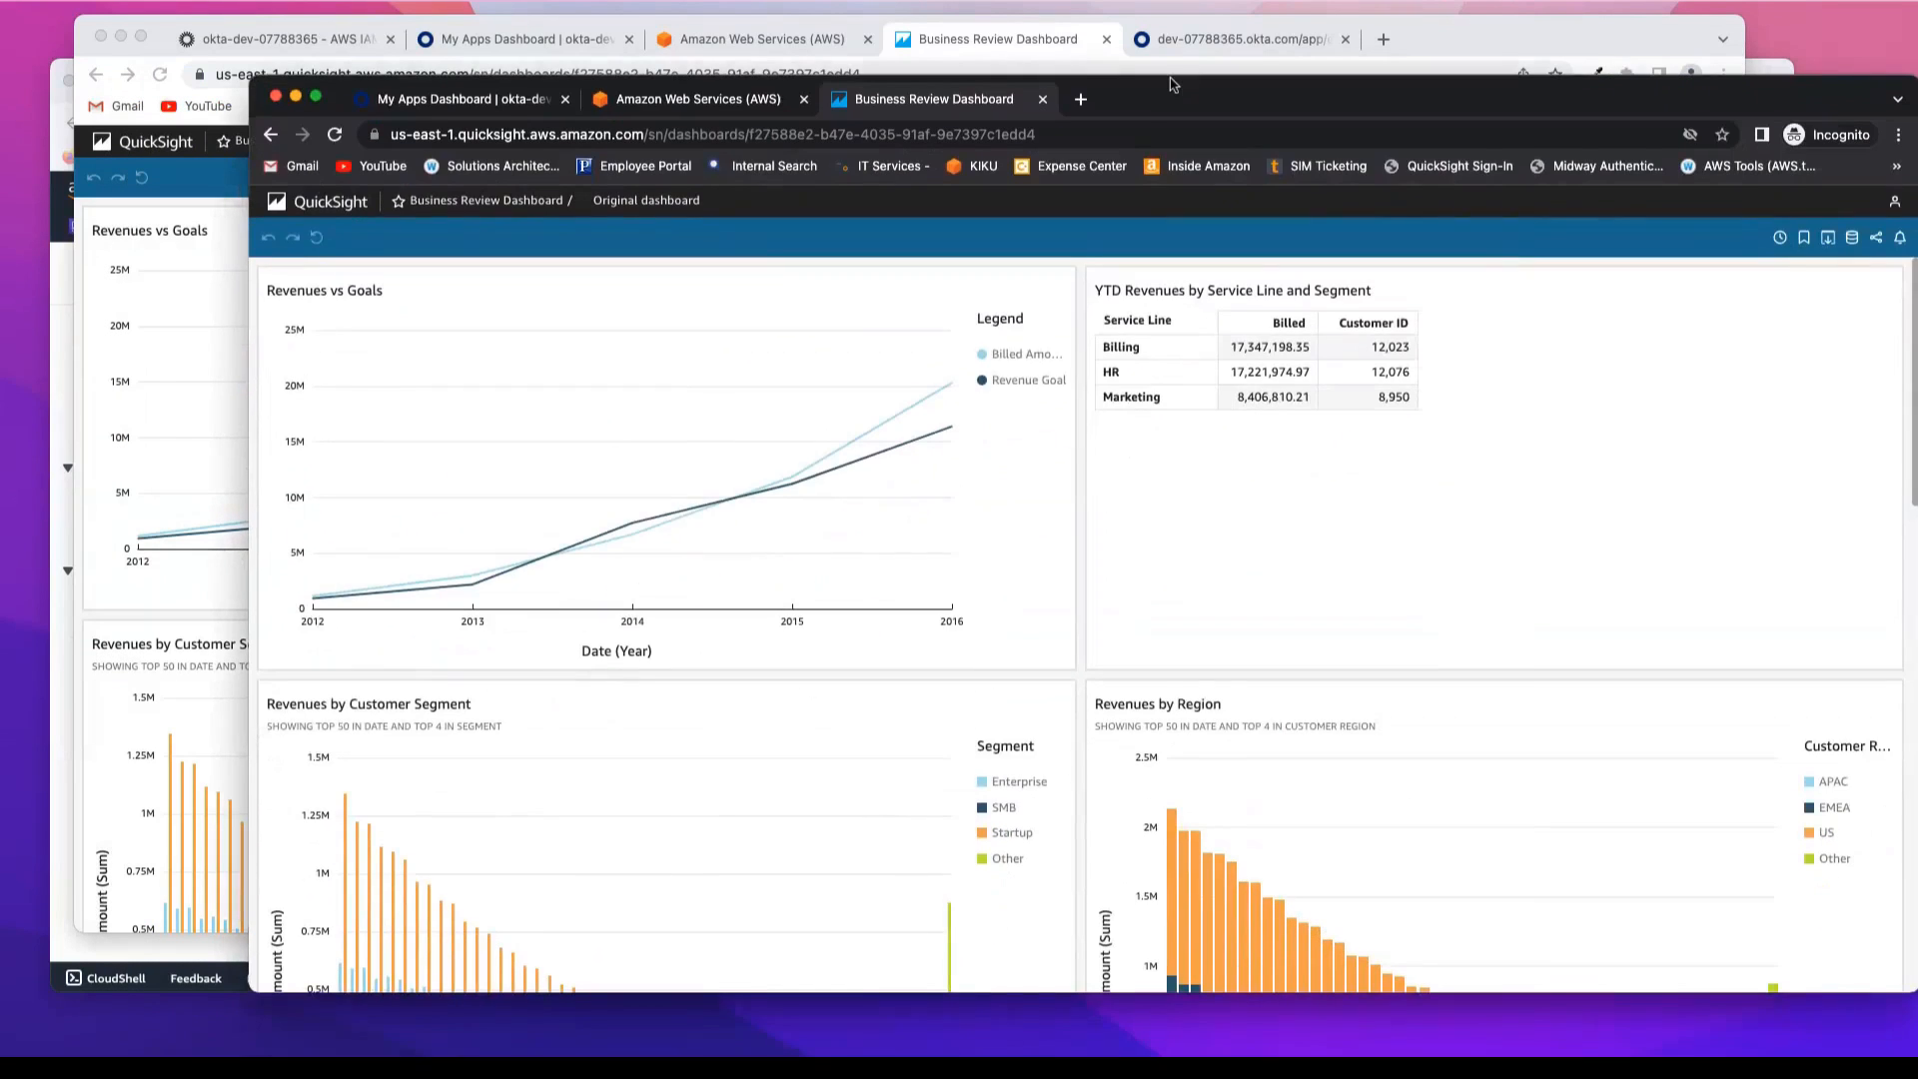
{"action": "left_click", "coordinate": [1042, 99]}
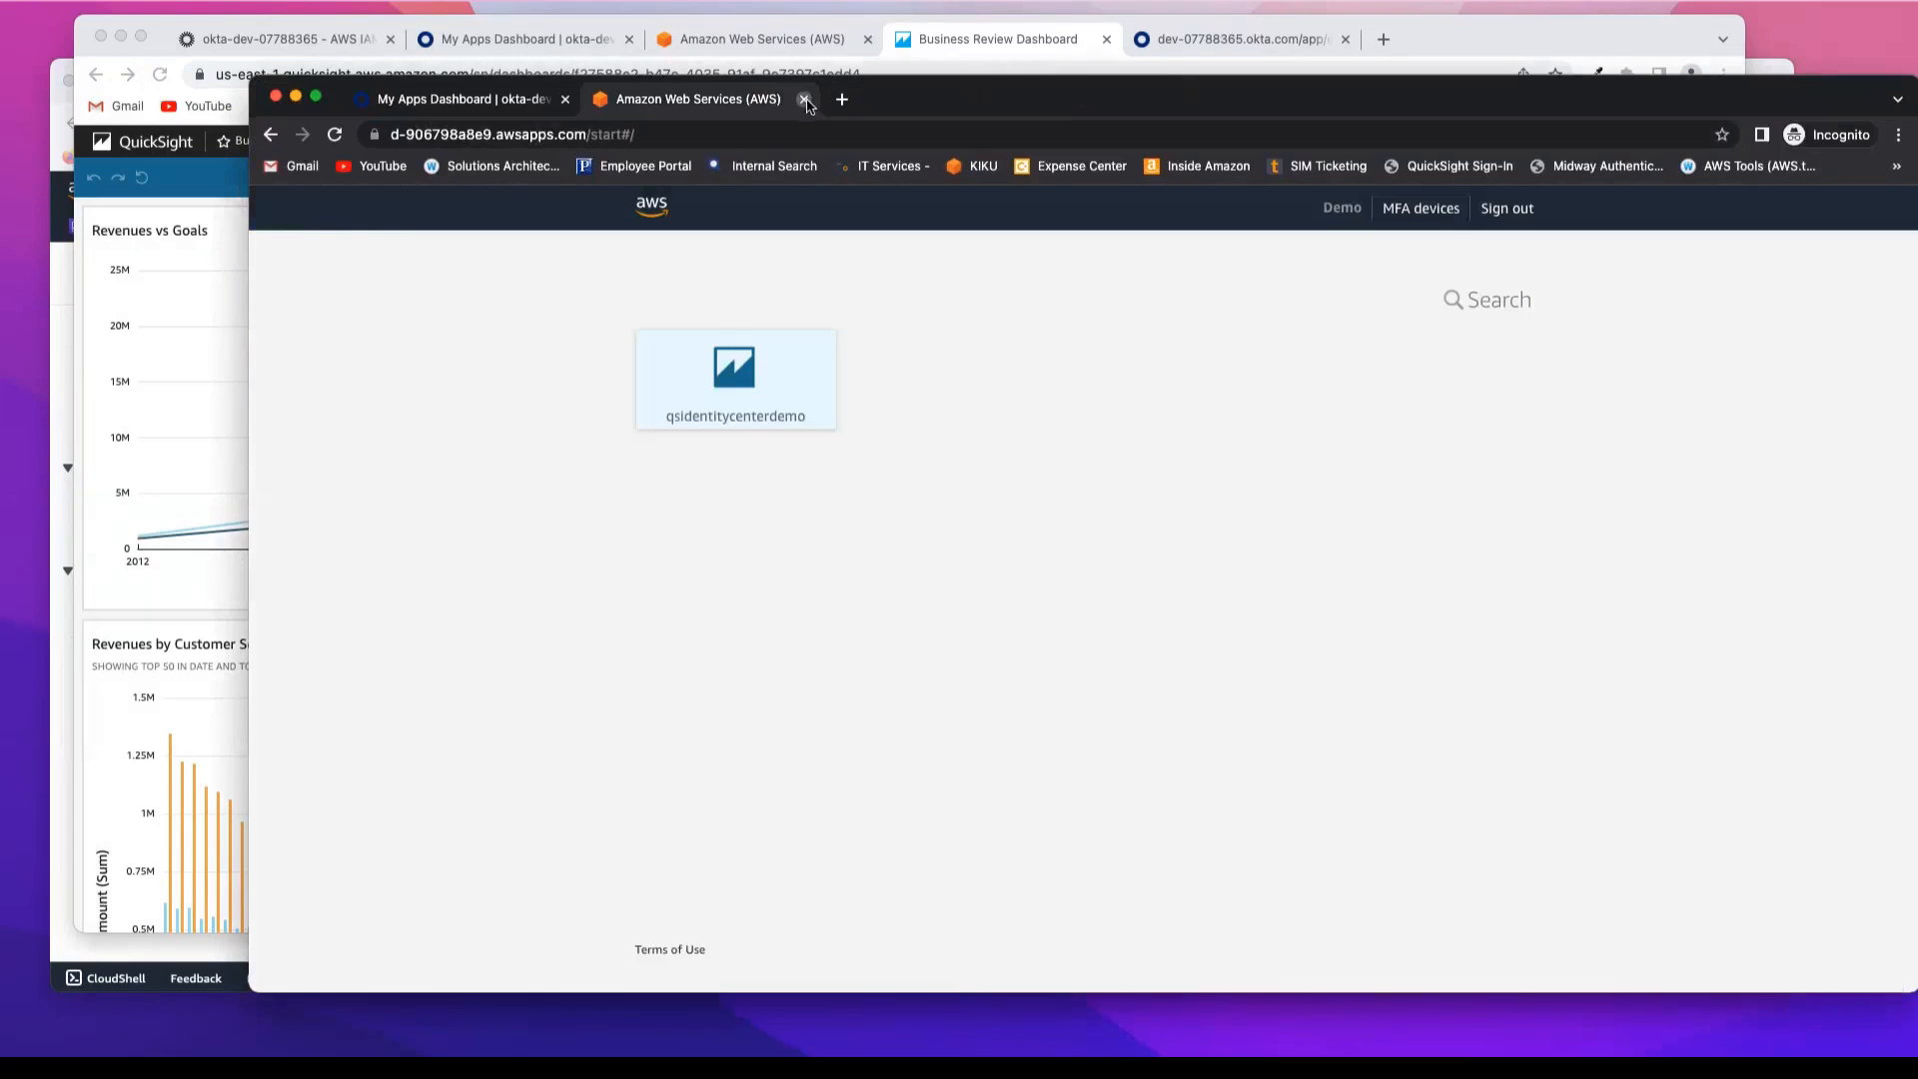
{"action": "left_click", "coordinate": [805, 98]}
{"action": "left_click", "coordinate": [1862, 220]}
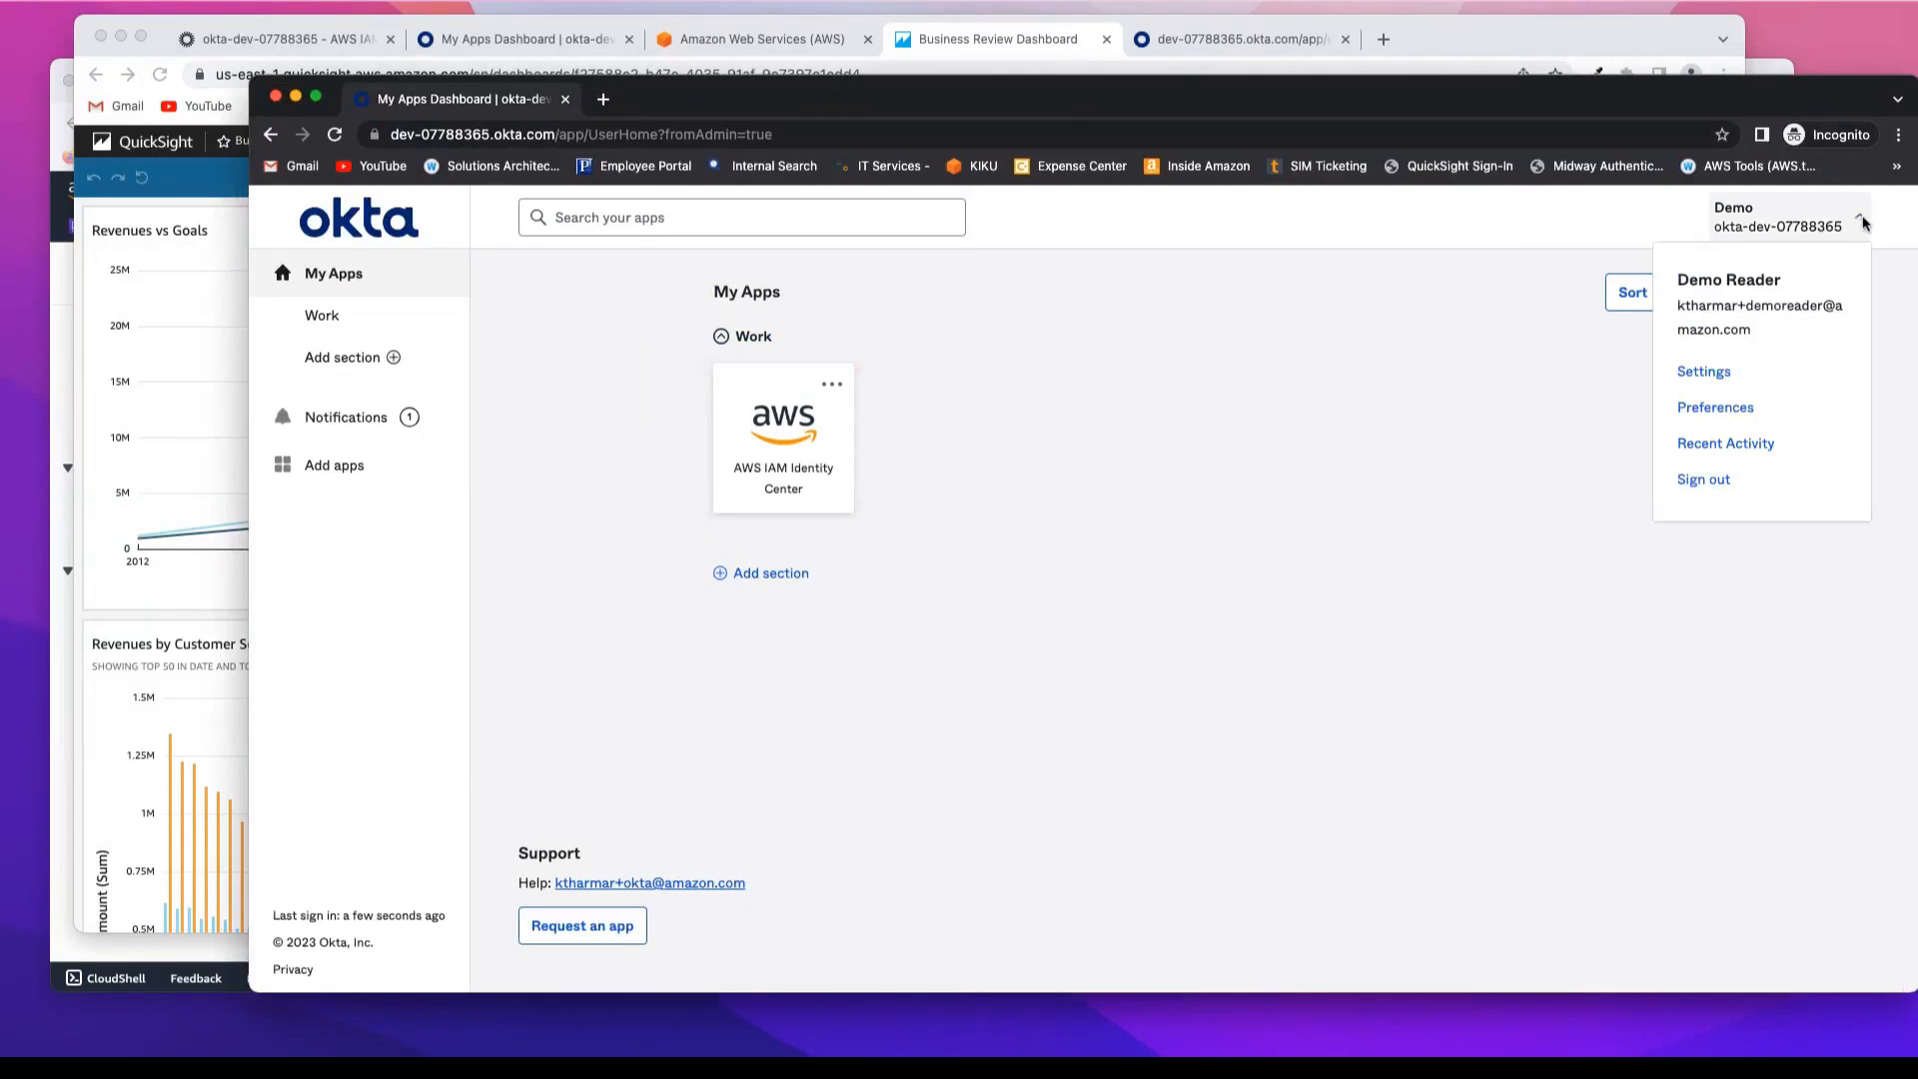
{"action": "left_click", "coordinate": [1707, 479]}
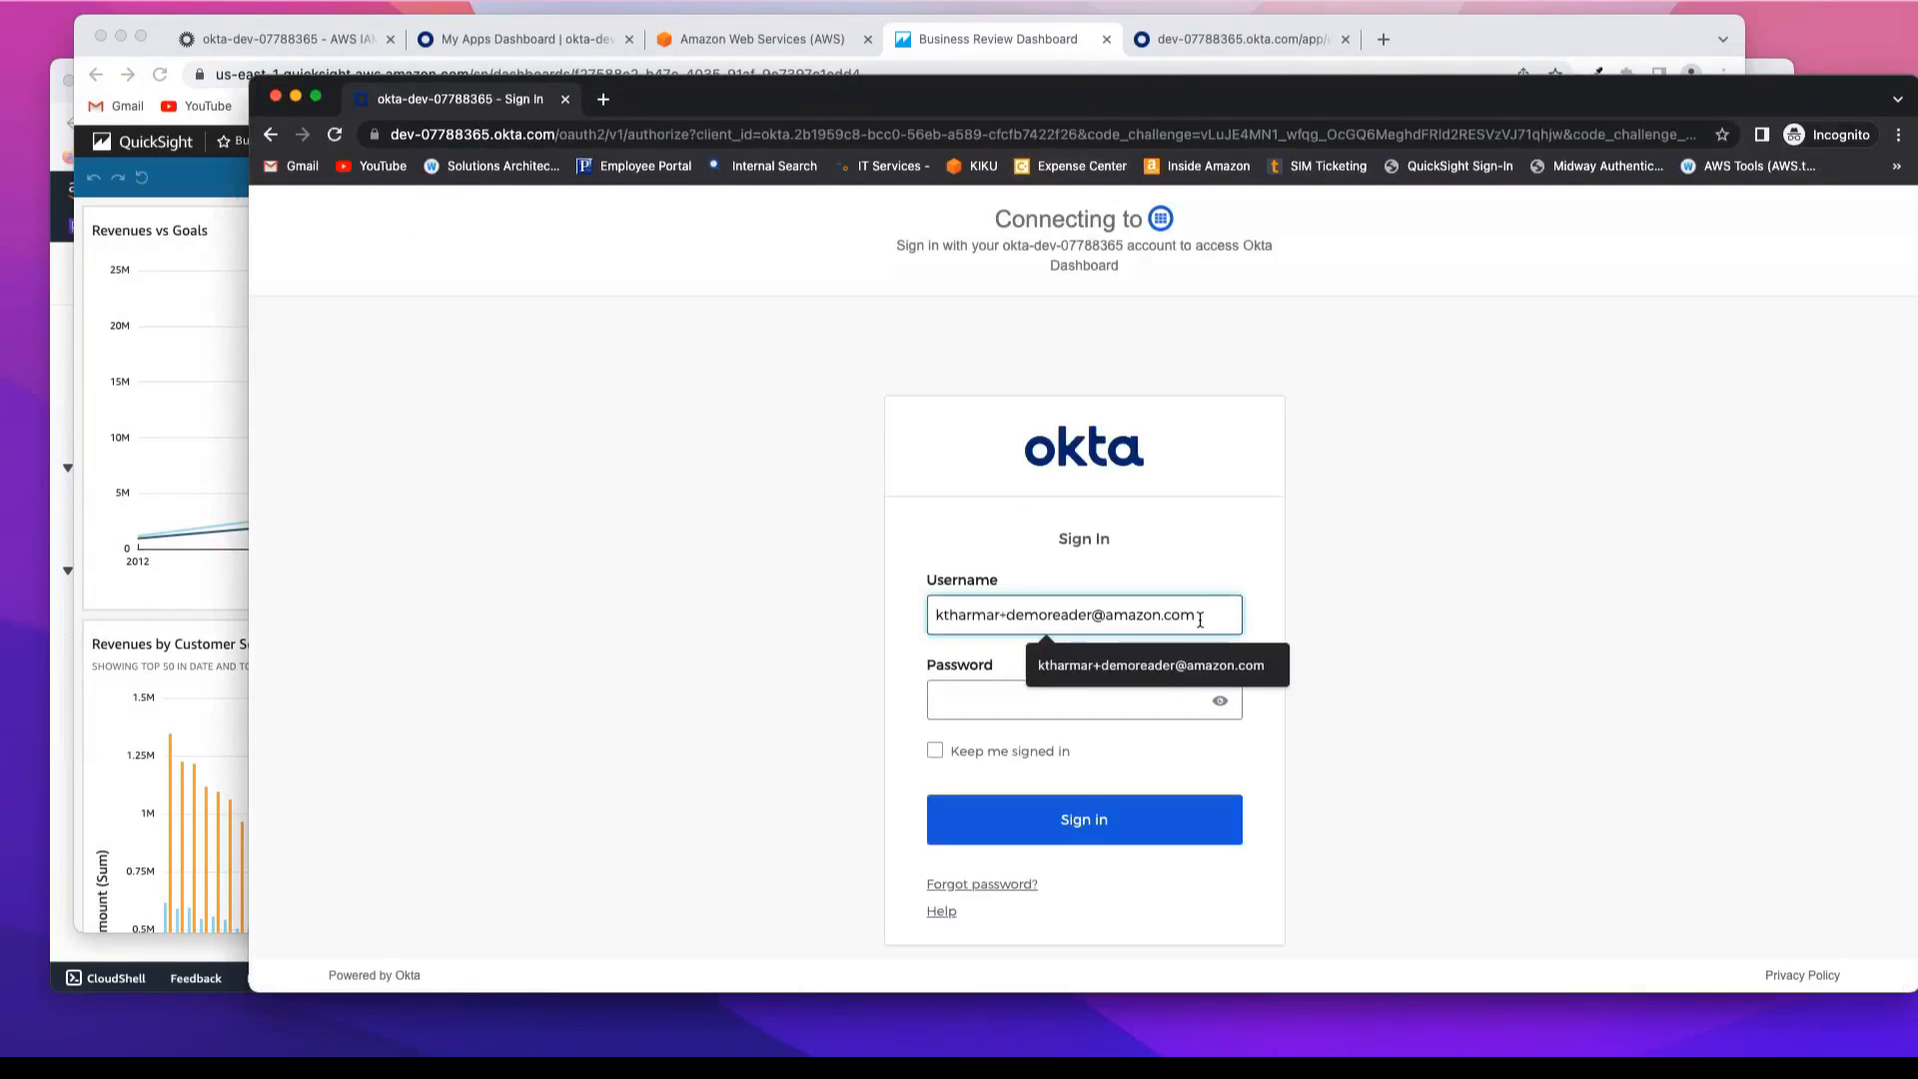
Step: Replace the username with the demo author account's, enter its password and sign in to Okta
{"action": "triple_click", "coordinate": [1193, 617]}
{"action": "type", "text": "kth"}
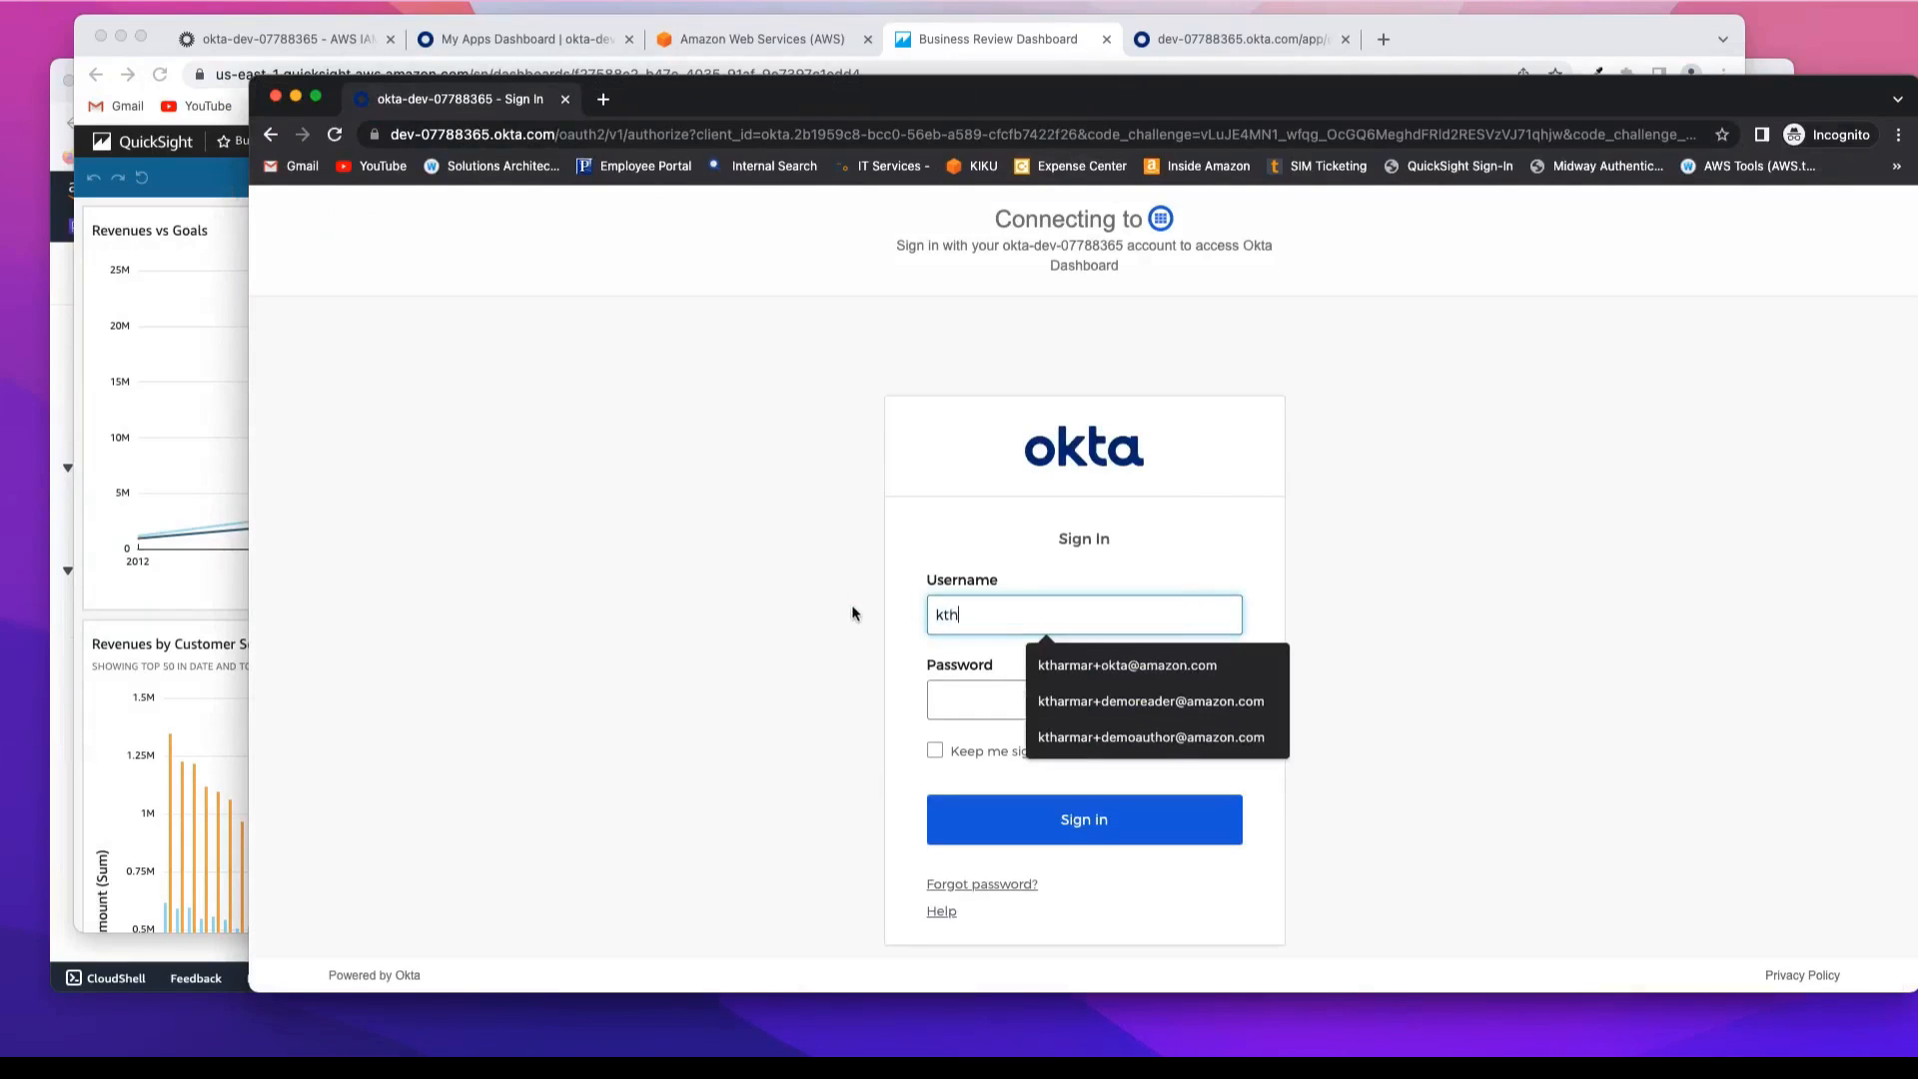
{"action": "key", "text": "Down"}
{"action": "key", "text": "Down"}
{"action": "key", "text": "Down"}
{"action": "key", "text": "Return"}
{"action": "left_click", "coordinate": [992, 700]}
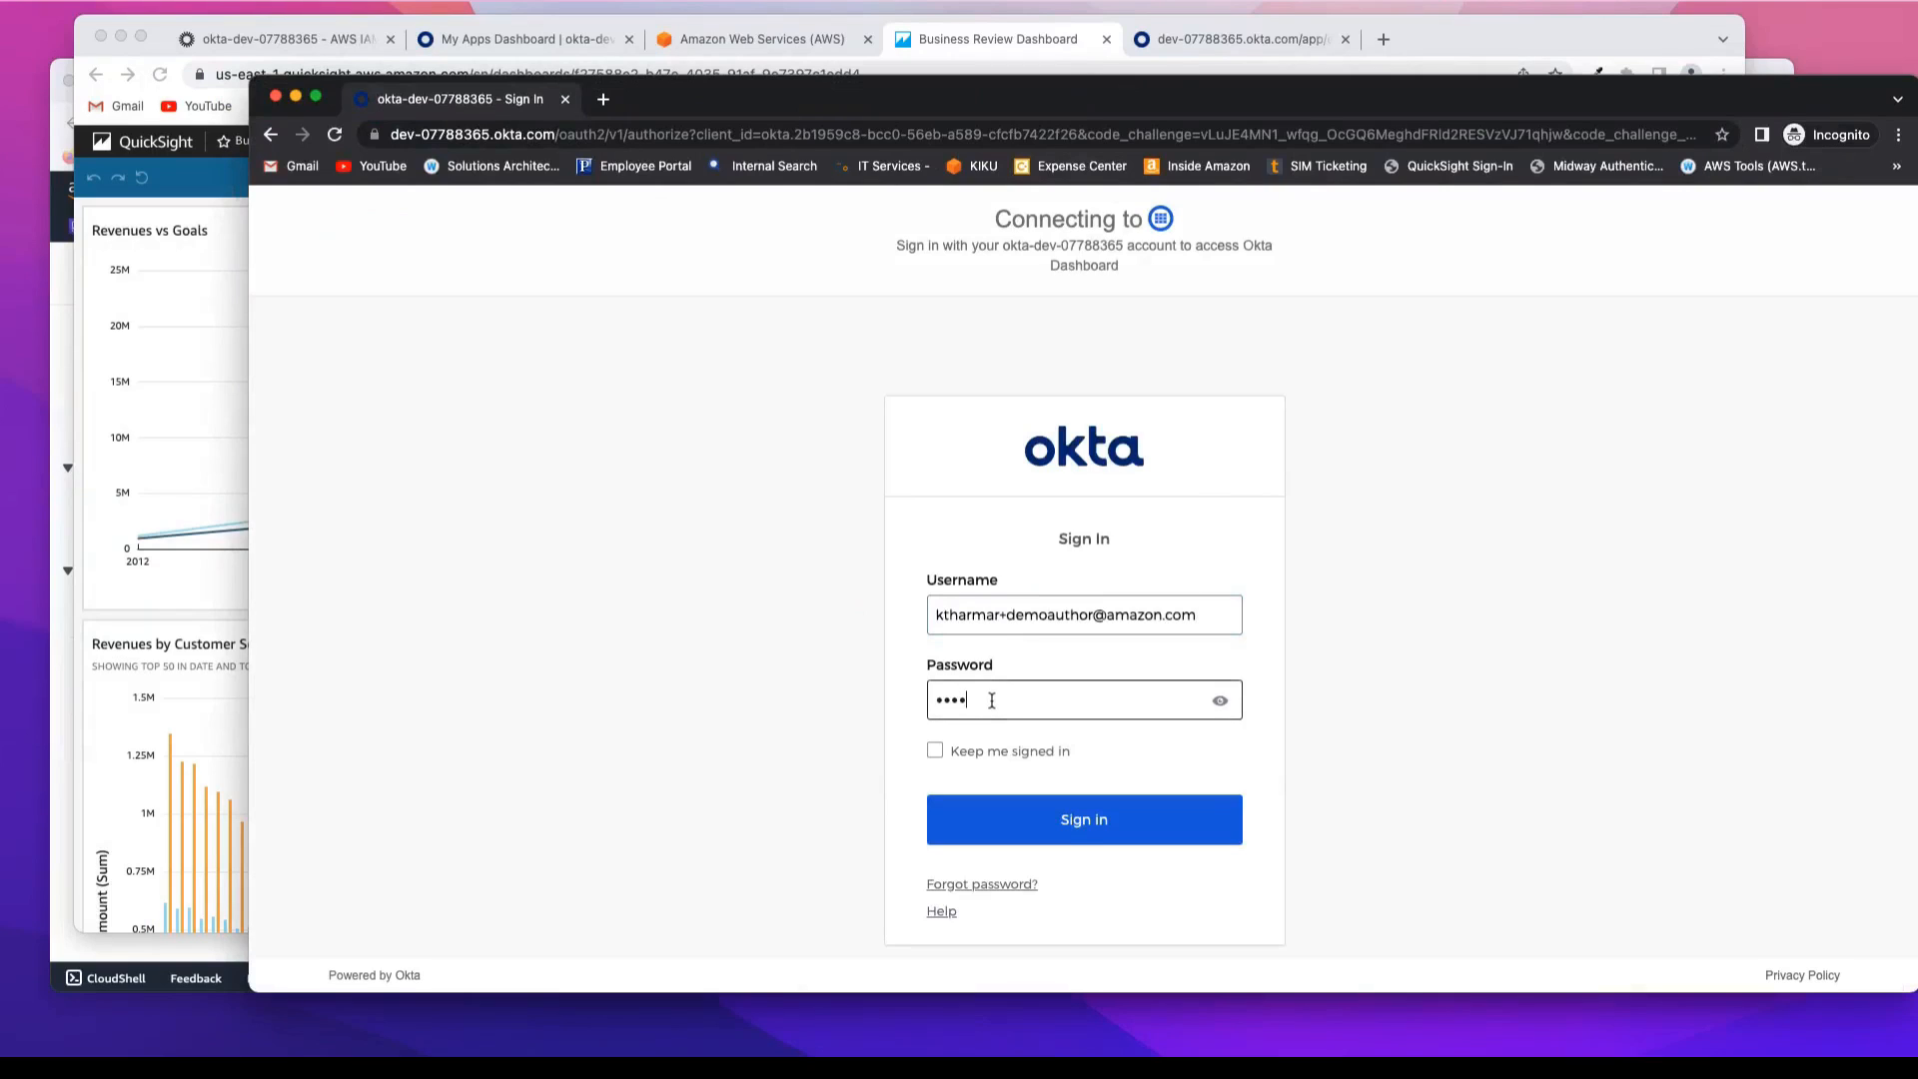
{"action": "left_click", "coordinate": [1041, 814]}
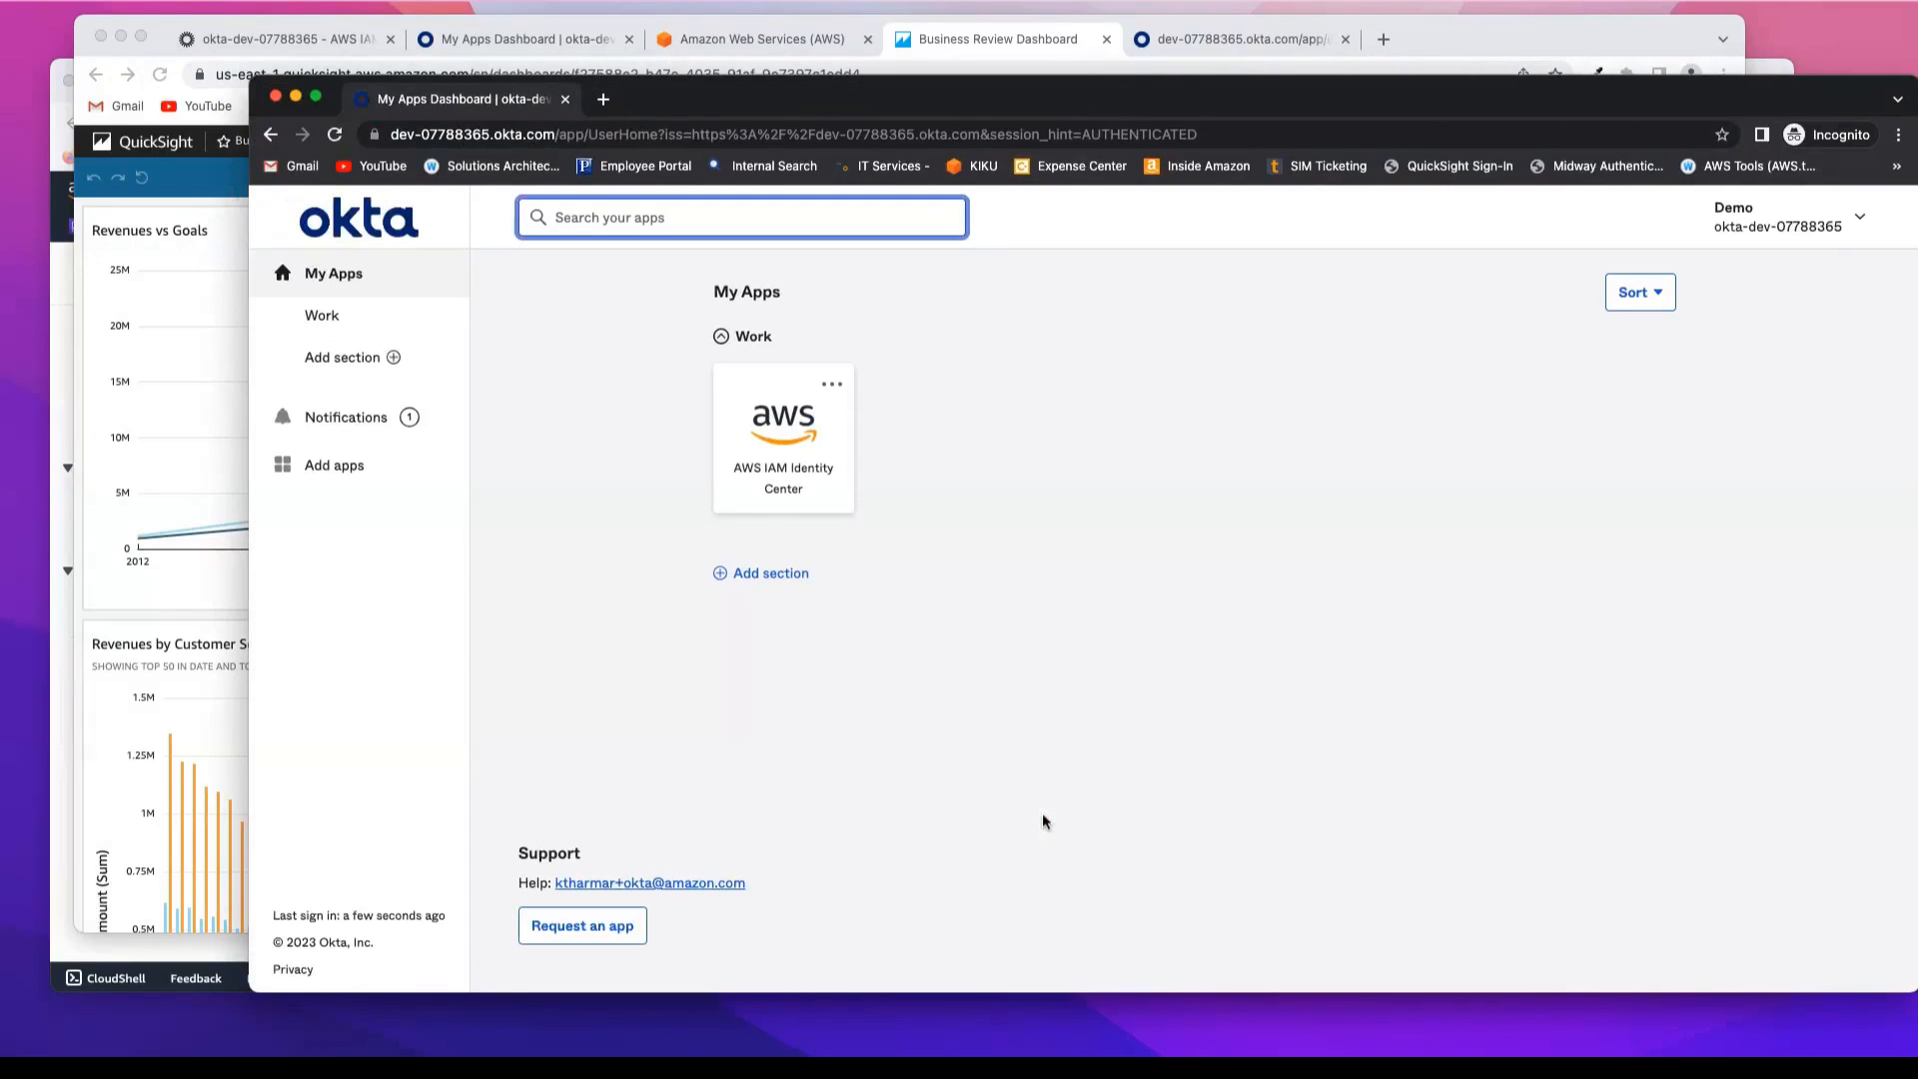
Step: Launch qsidentitycenterdemo through the AWS IAM Identity Center app and view the shared Business Review Dashboard in QuickSight as the author
{"action": "left_click", "coordinate": [813, 437]}
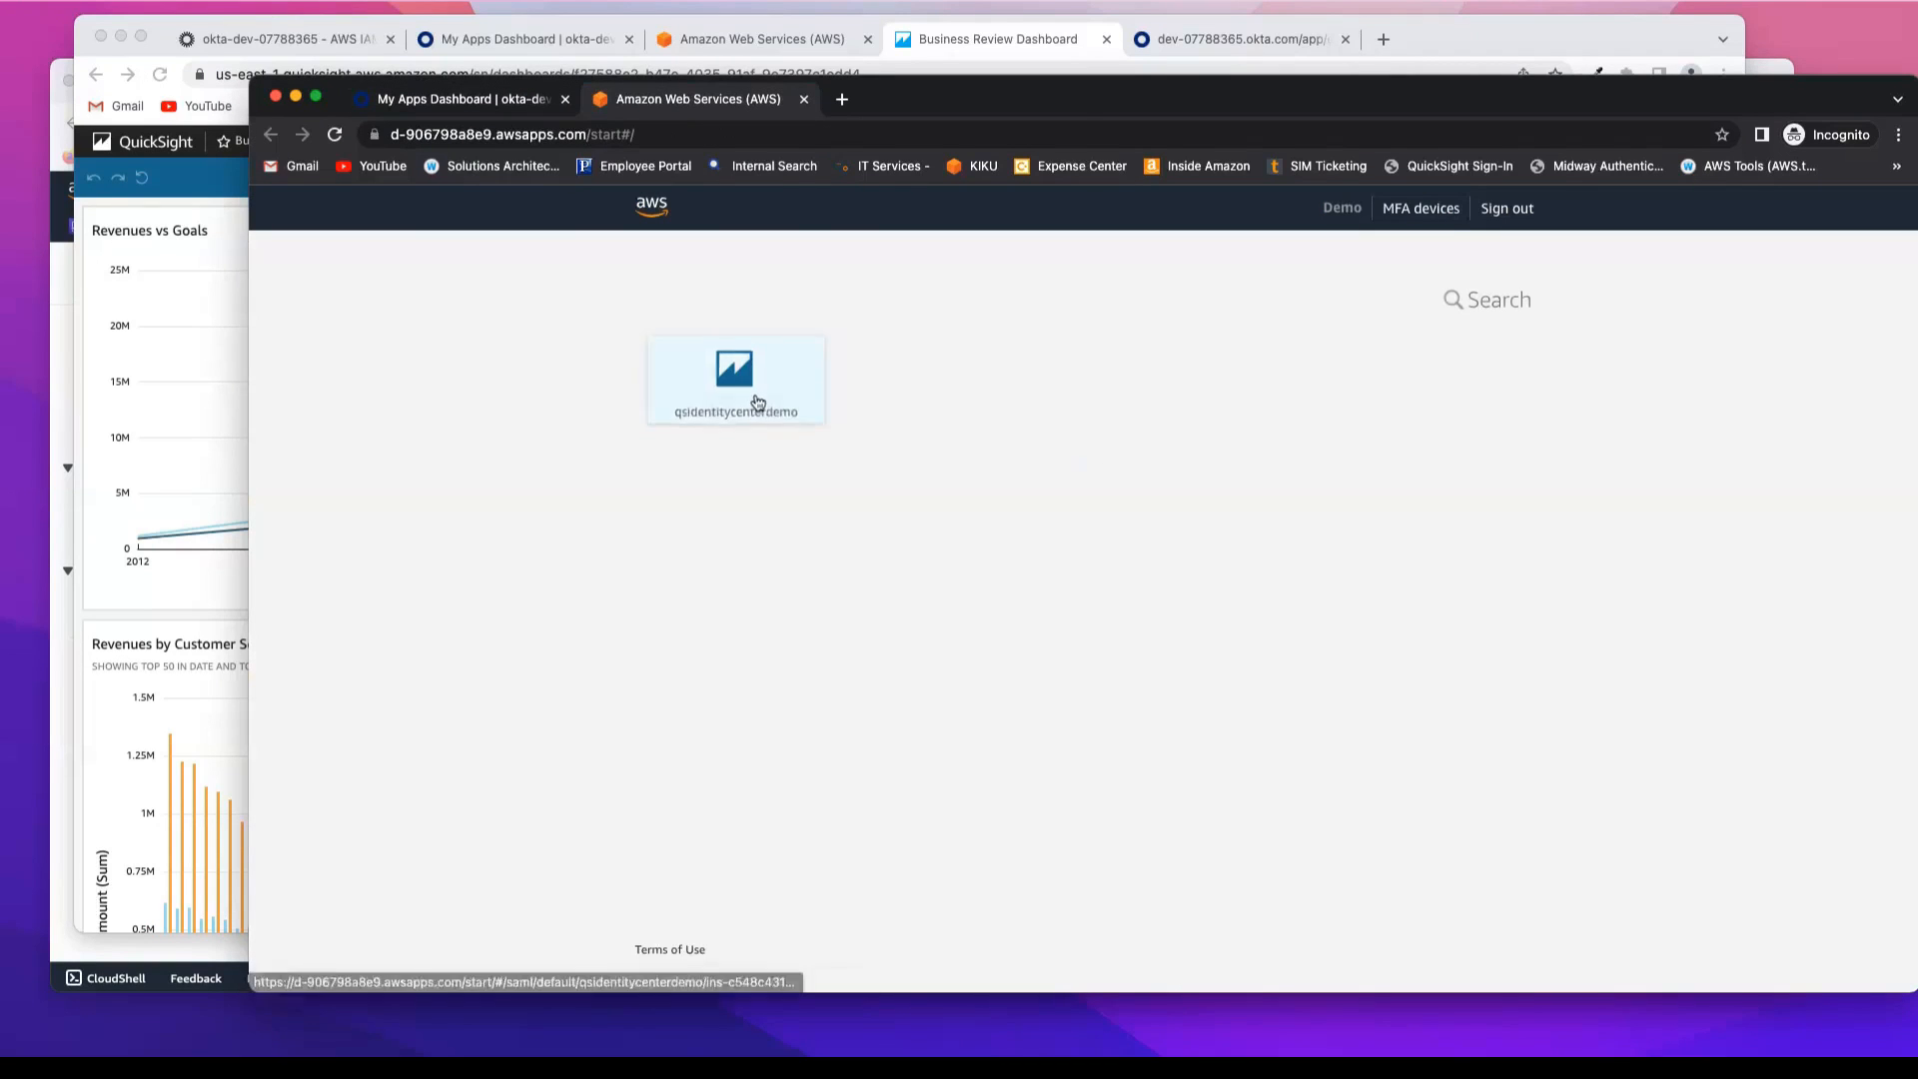
{"action": "left_click", "coordinate": [756, 402]}
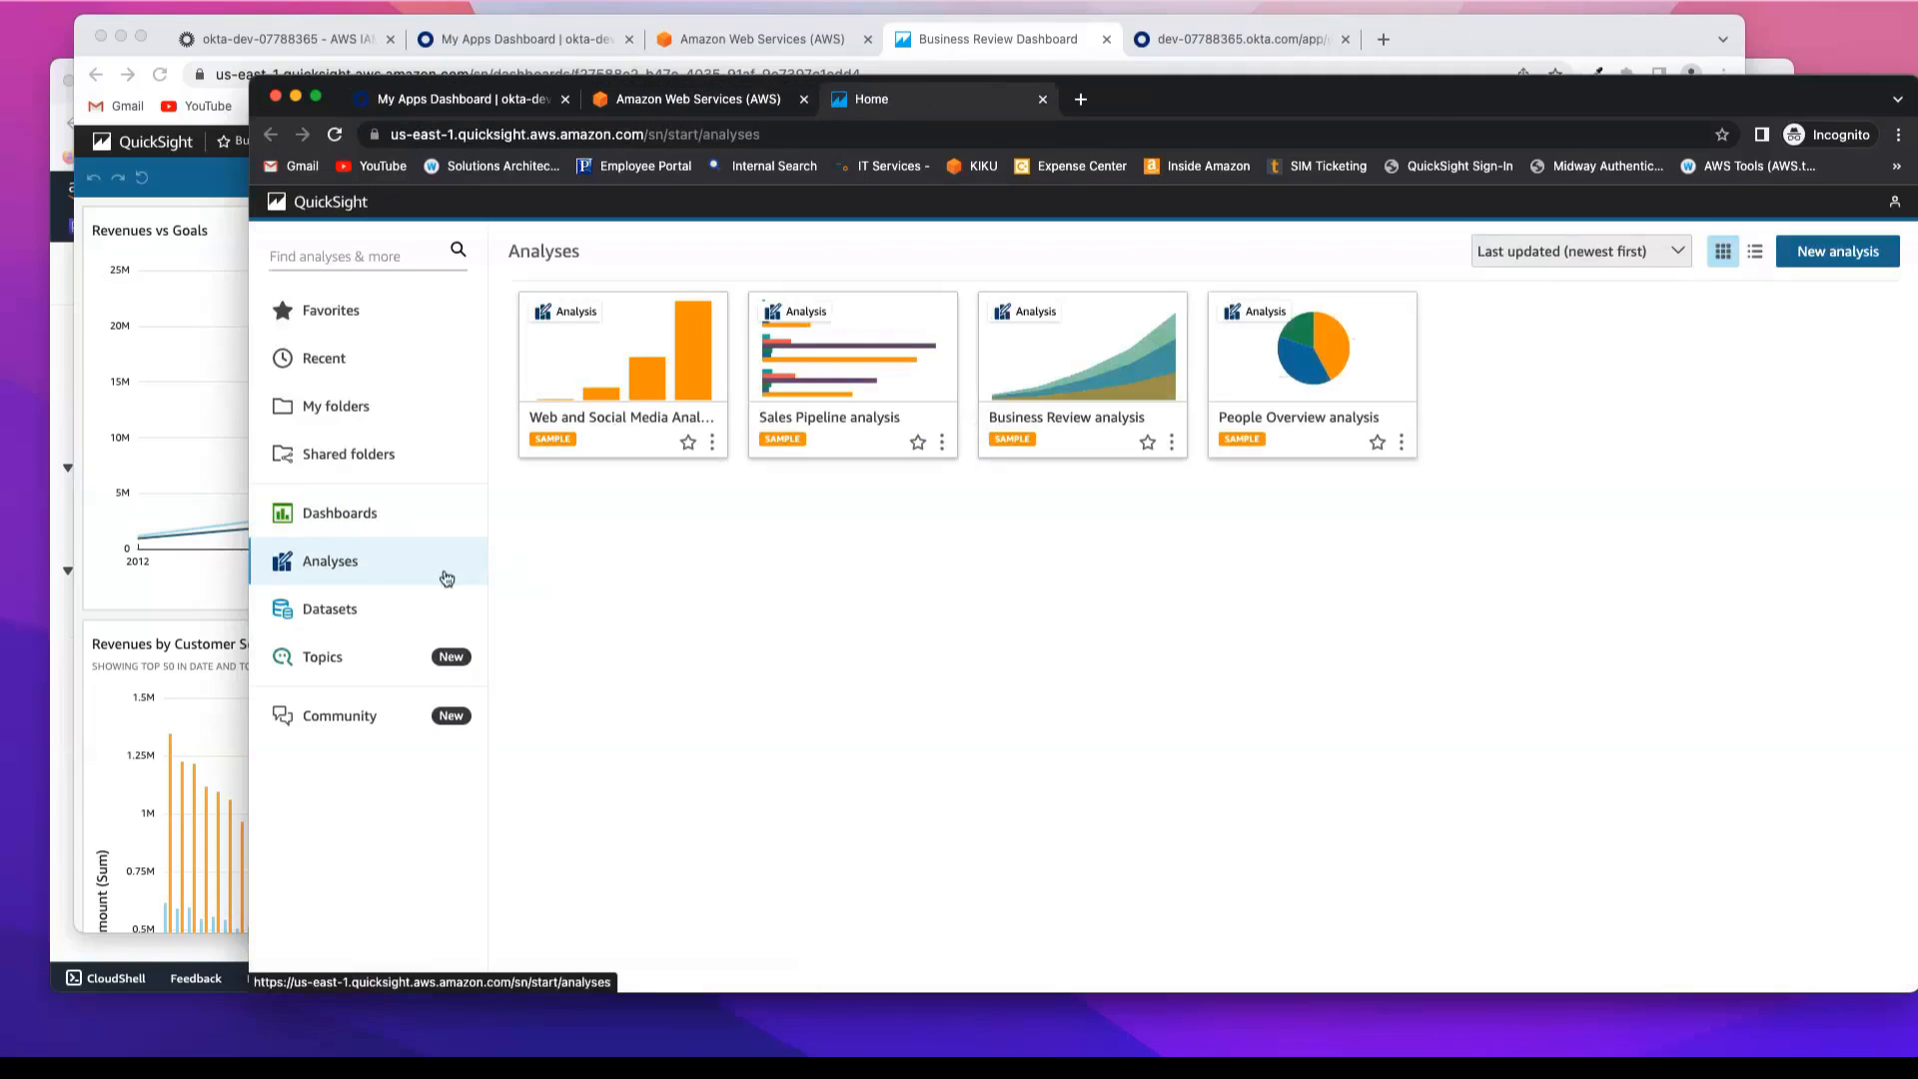
{"action": "left_click", "coordinate": [335, 519]}
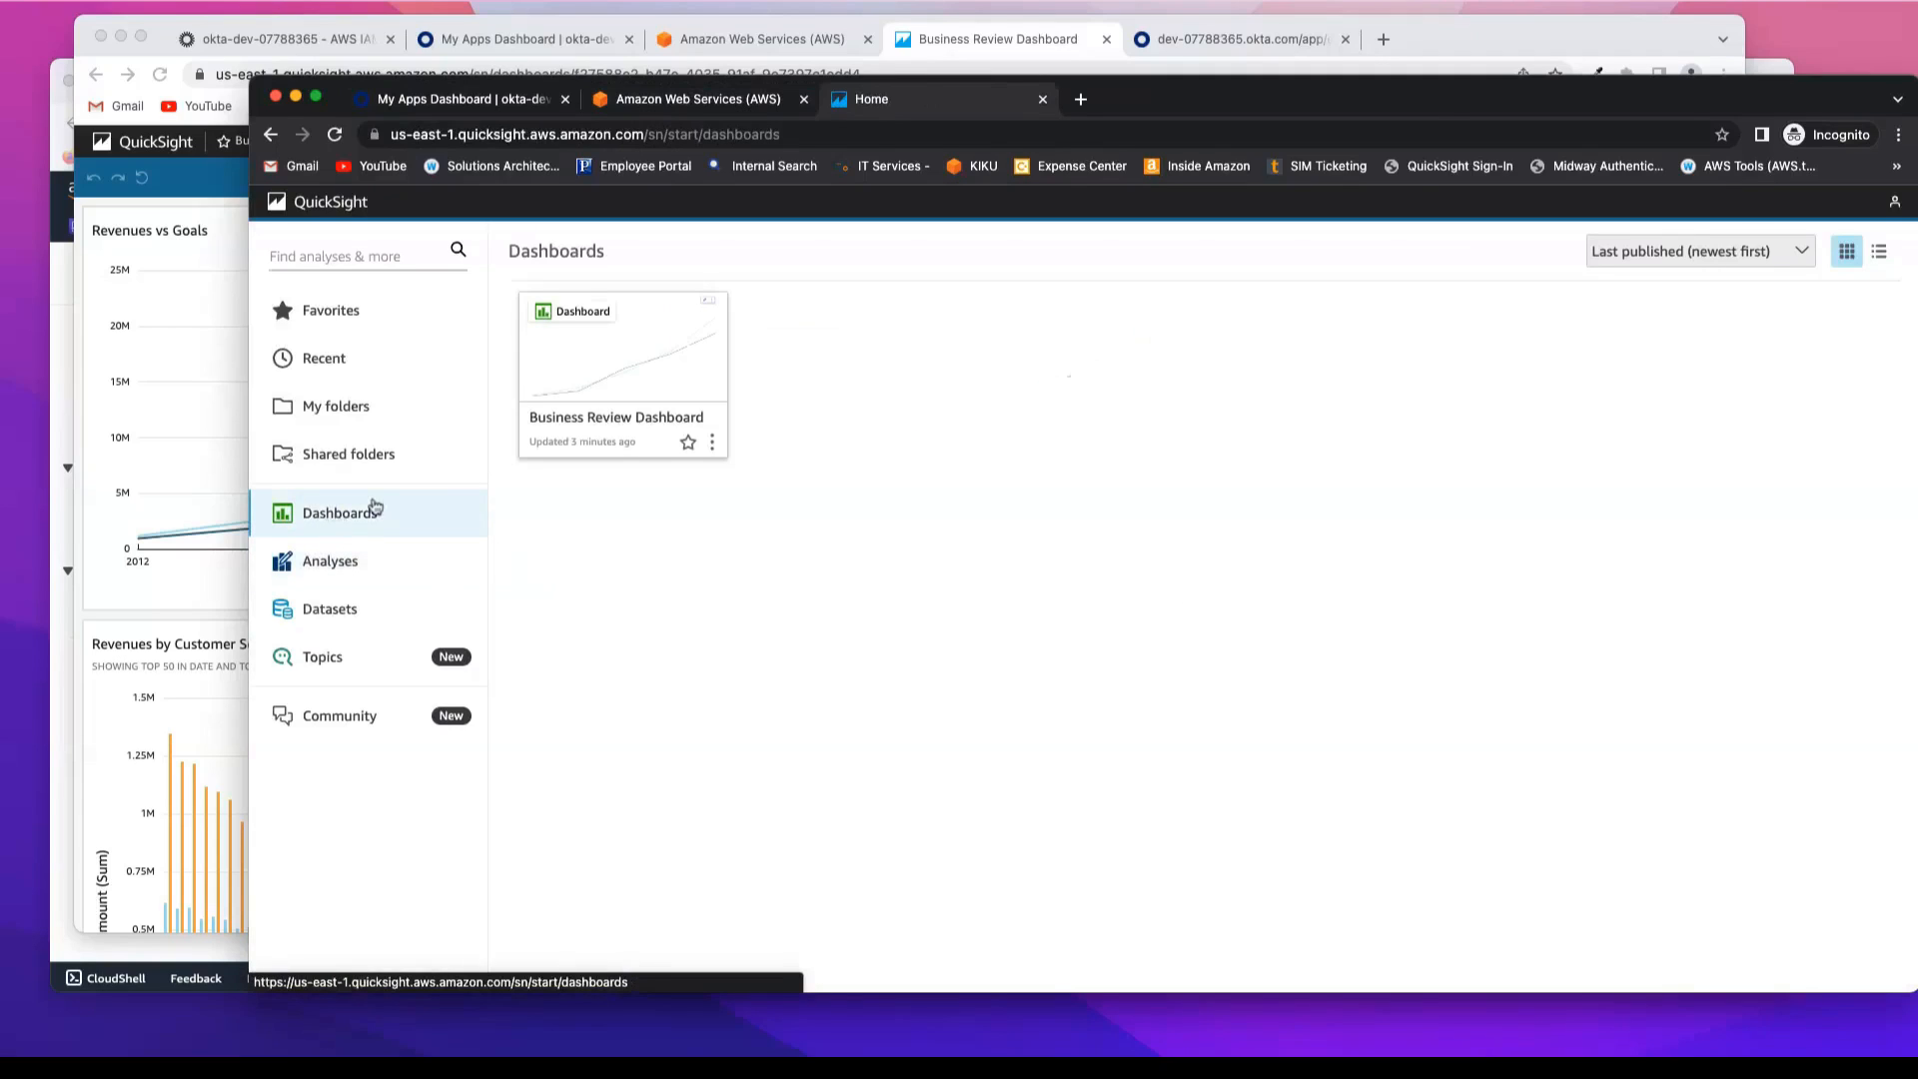
{"action": "left_click", "coordinate": [668, 359]}
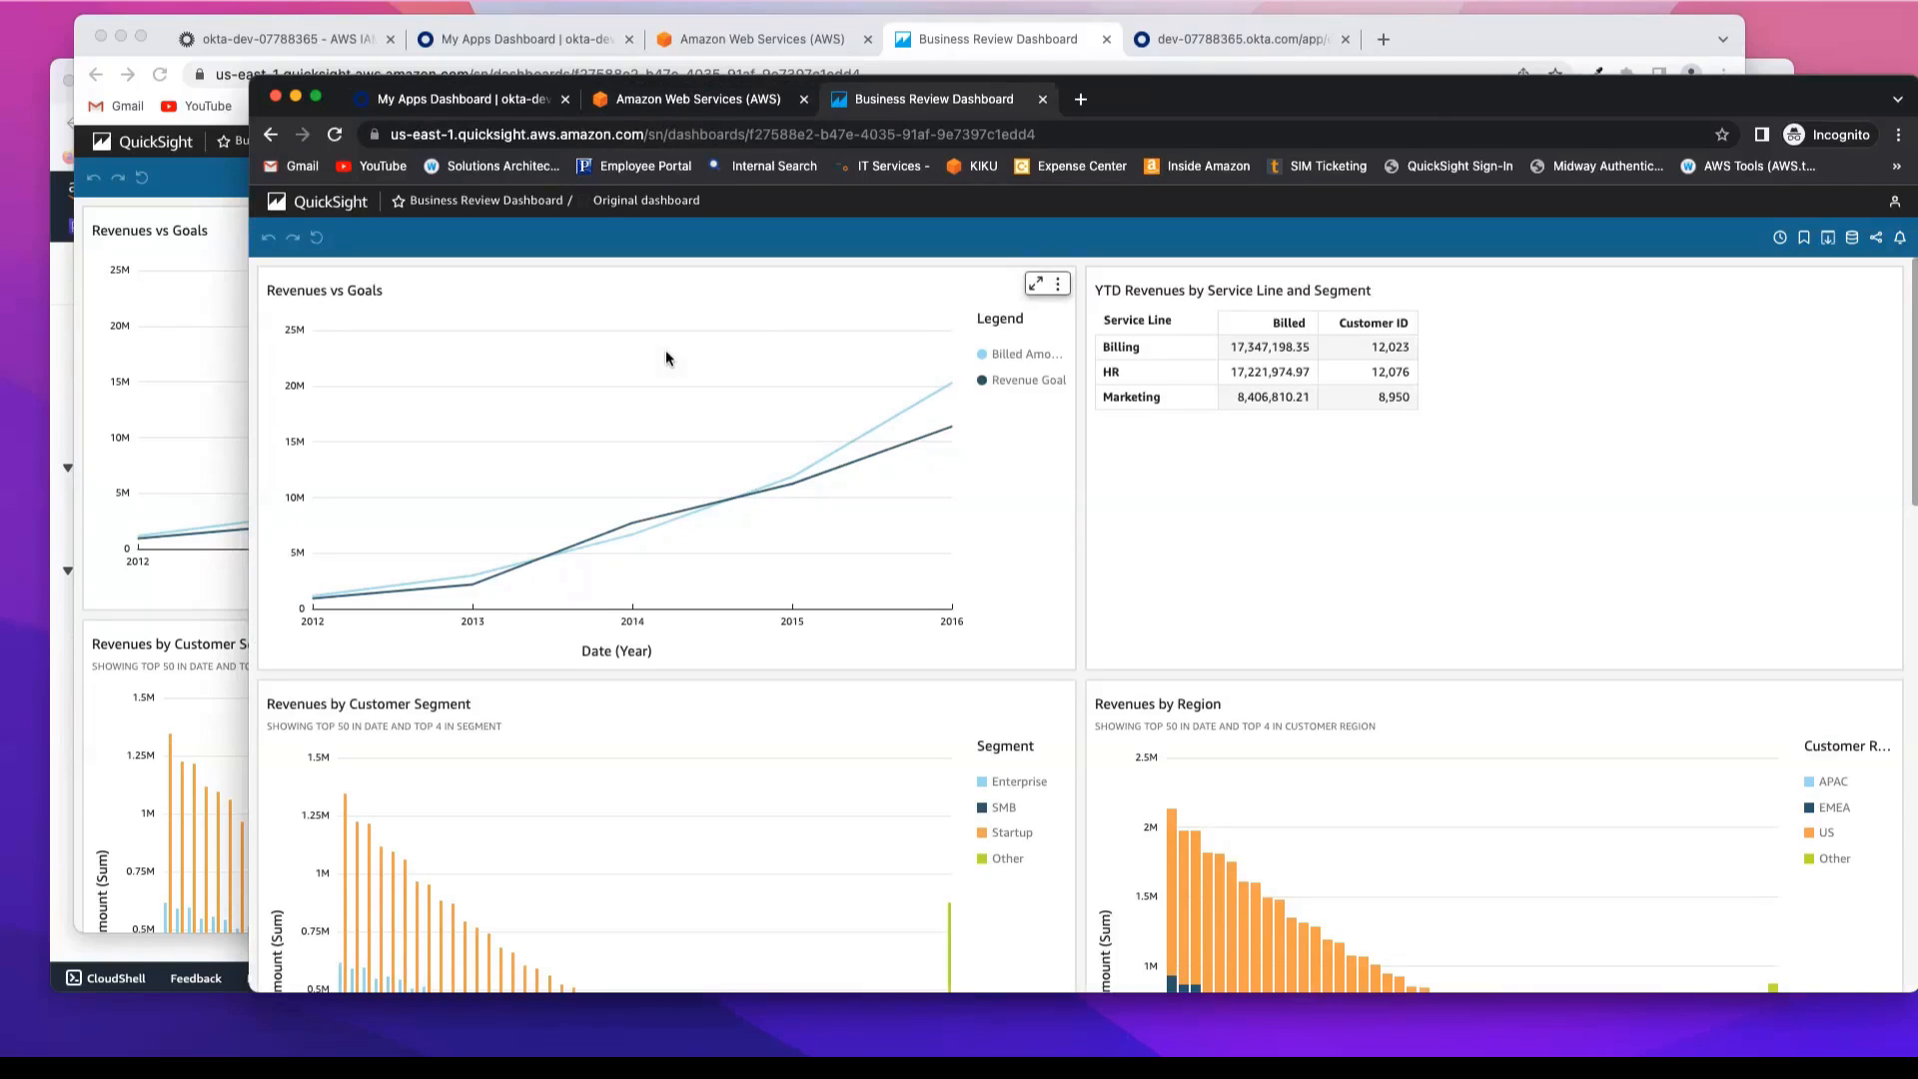
Step: Return to the AWS IAM Identity Center application's Push Groups page in the Okta admin console
{"action": "left_click", "coordinate": [275, 44]}
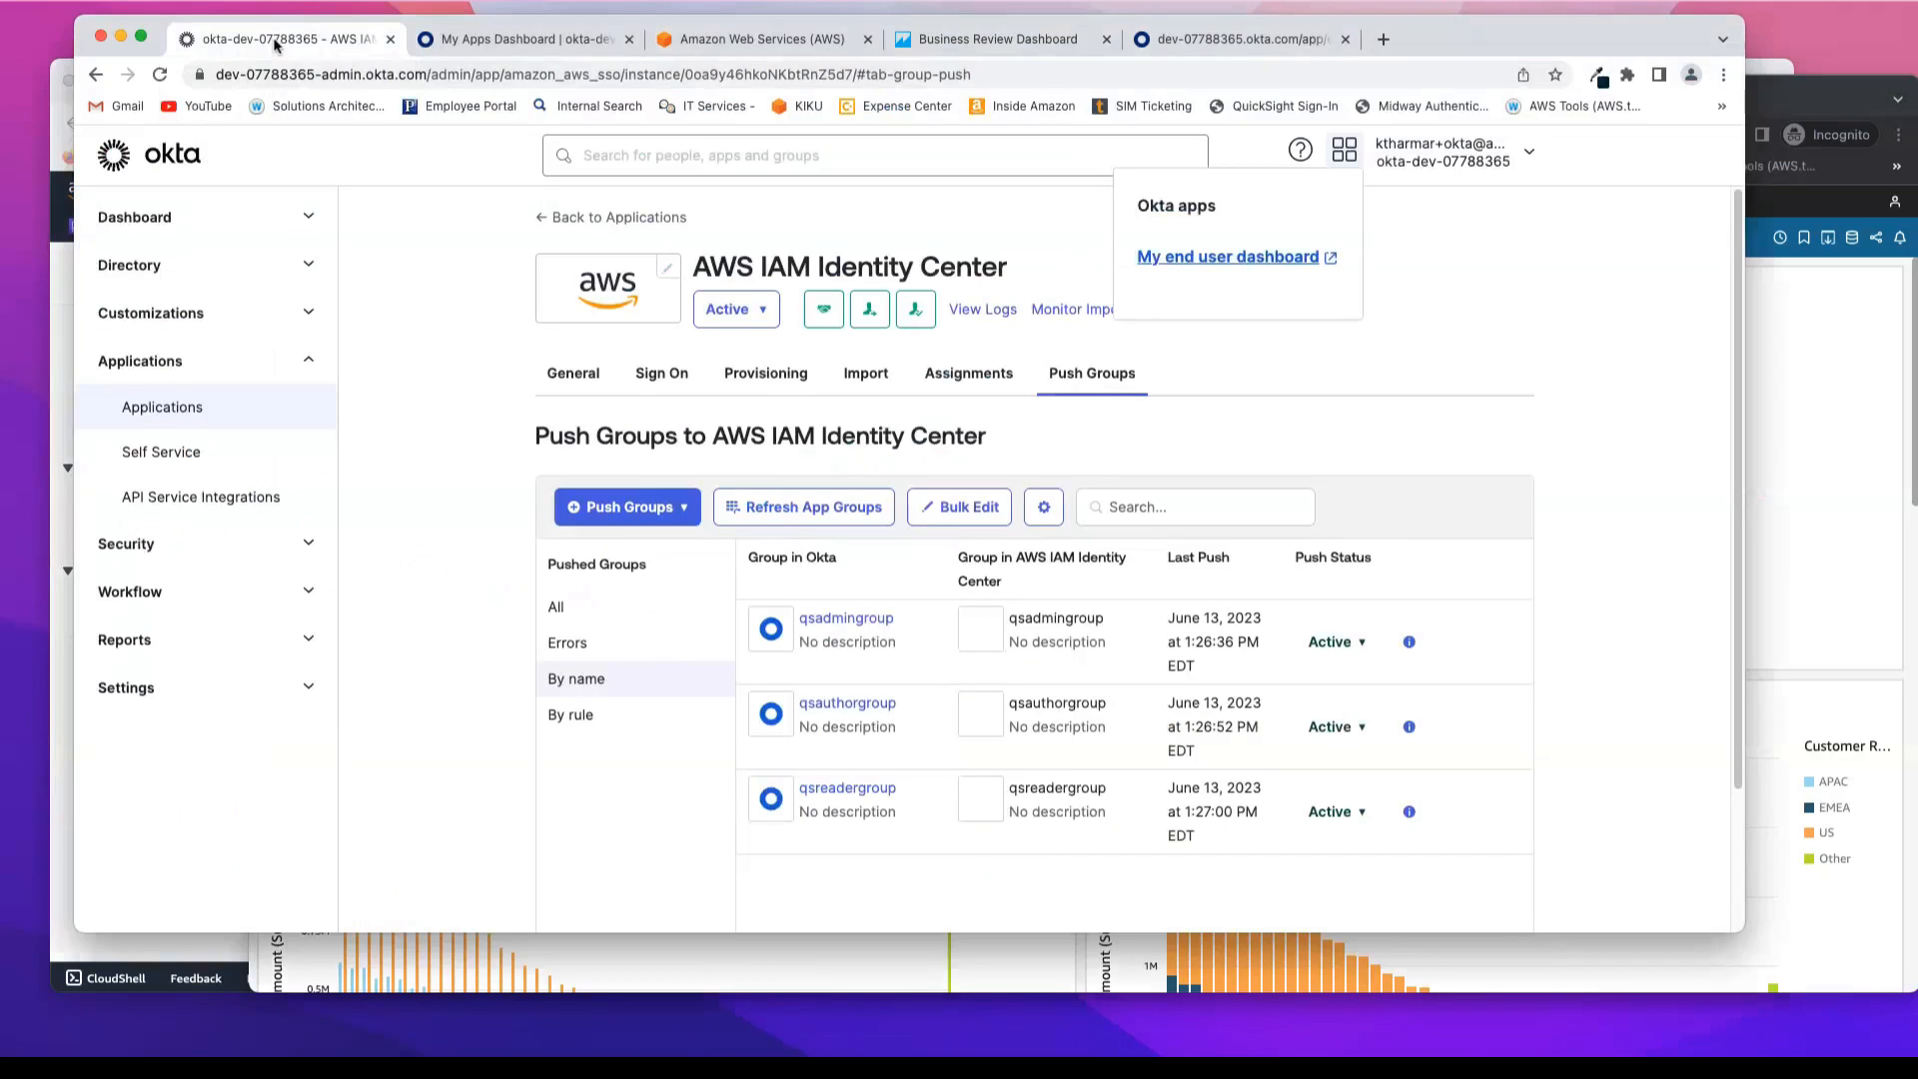